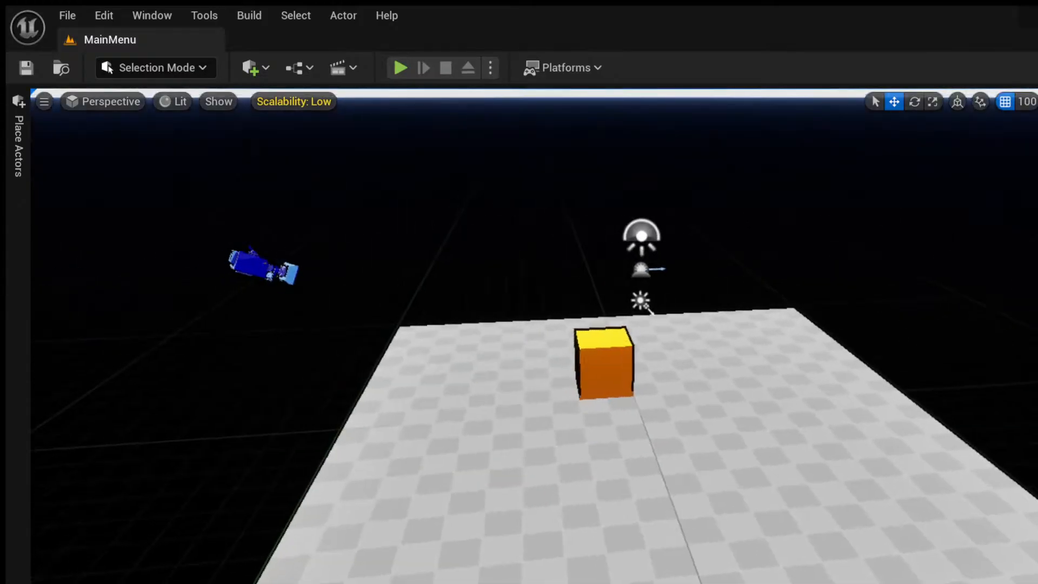
Open the TestLevel map from the project's Maps content folder.
right_click_drag(757, 297, 749, 268)
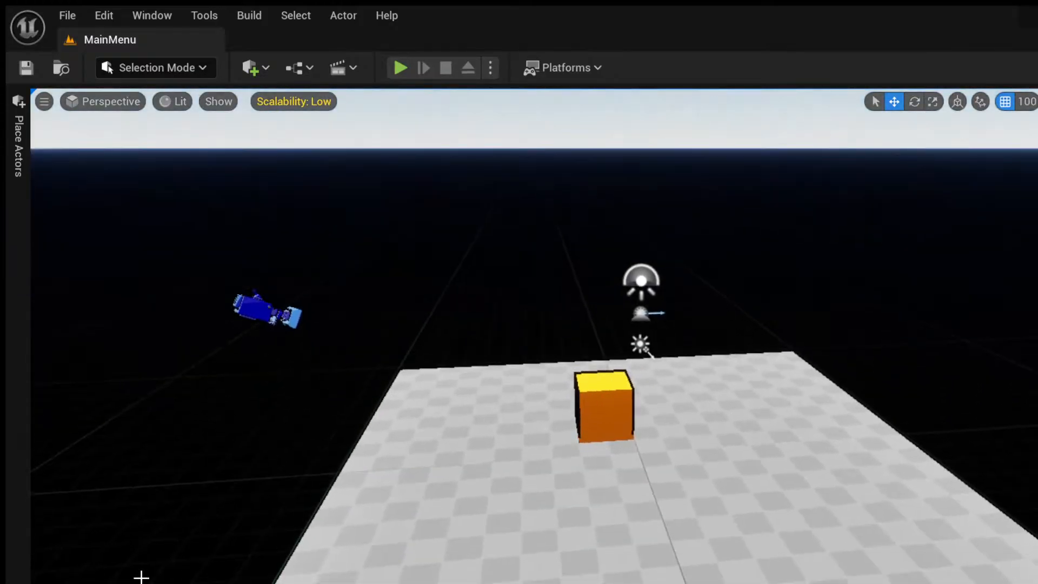
key("ctrl+space")
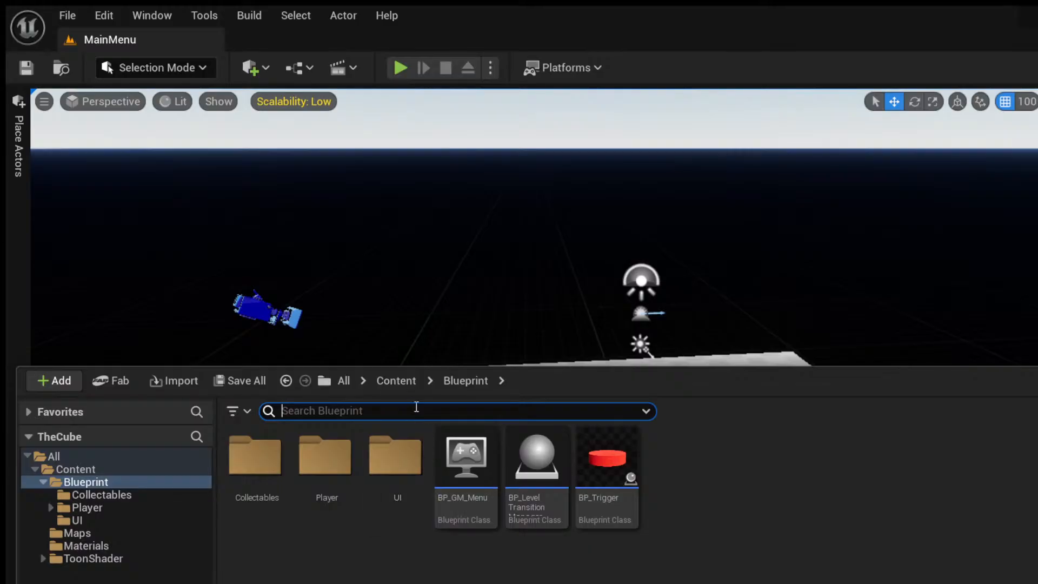
left_click(400, 381)
double_click(339, 519)
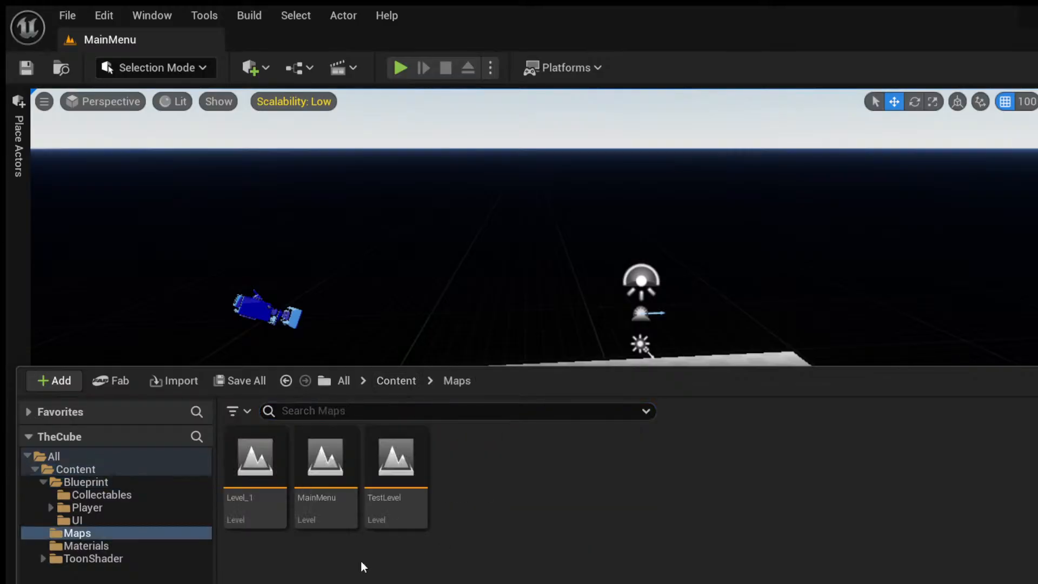
left_click(371, 510)
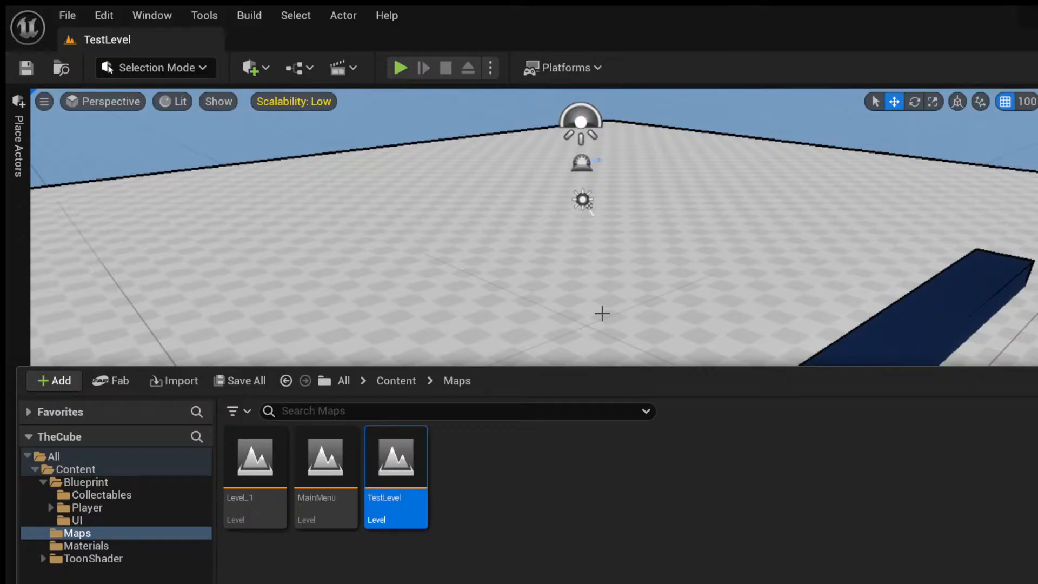
Play-test TestLevel, rolling the cube past the red trigger and around the blue wall.
left_click(650, 294)
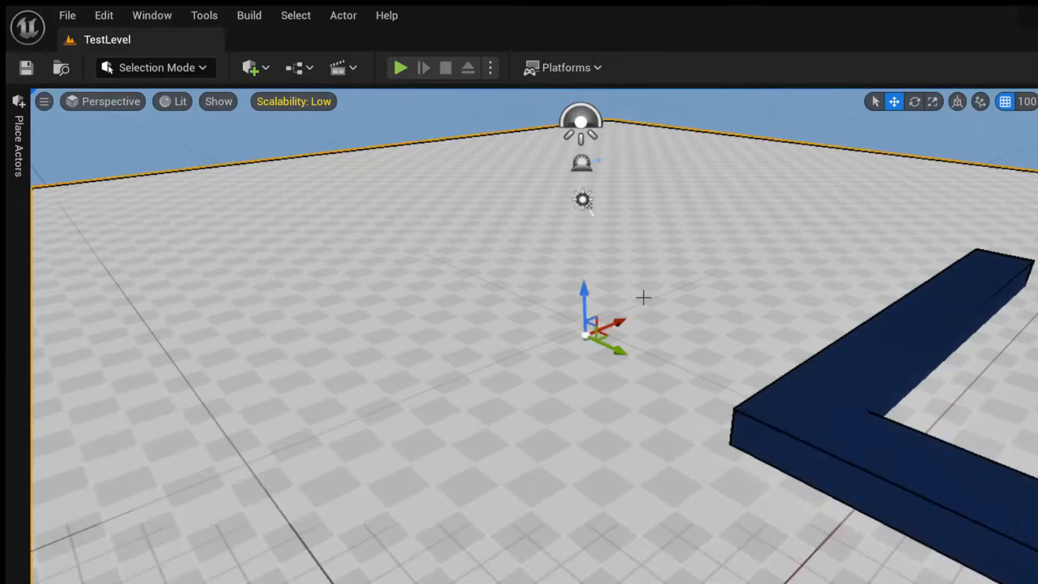
right_click_drag(644, 297, 544, 140)
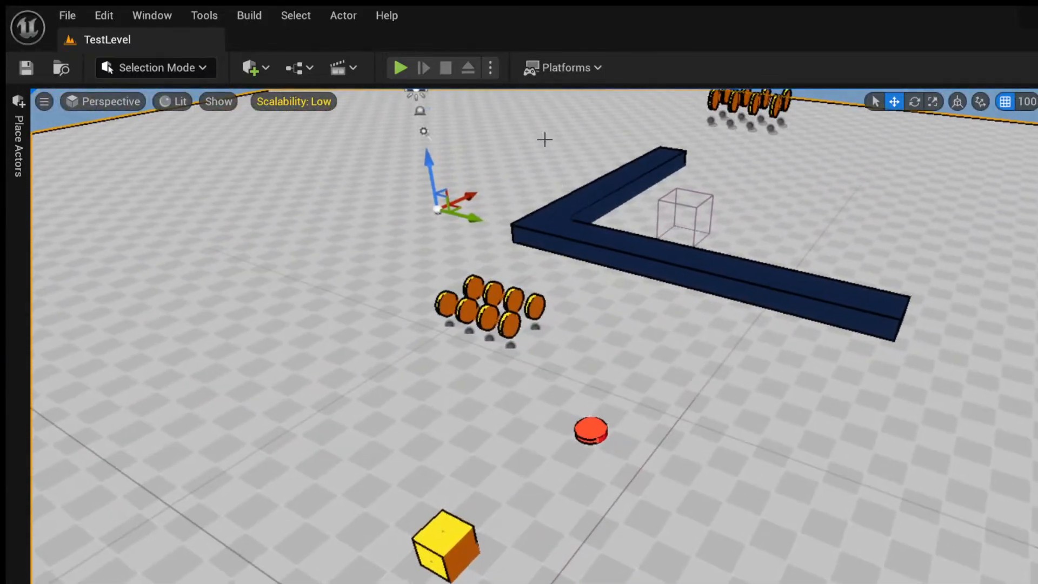
key("alt+p")
left_click(511, 227)
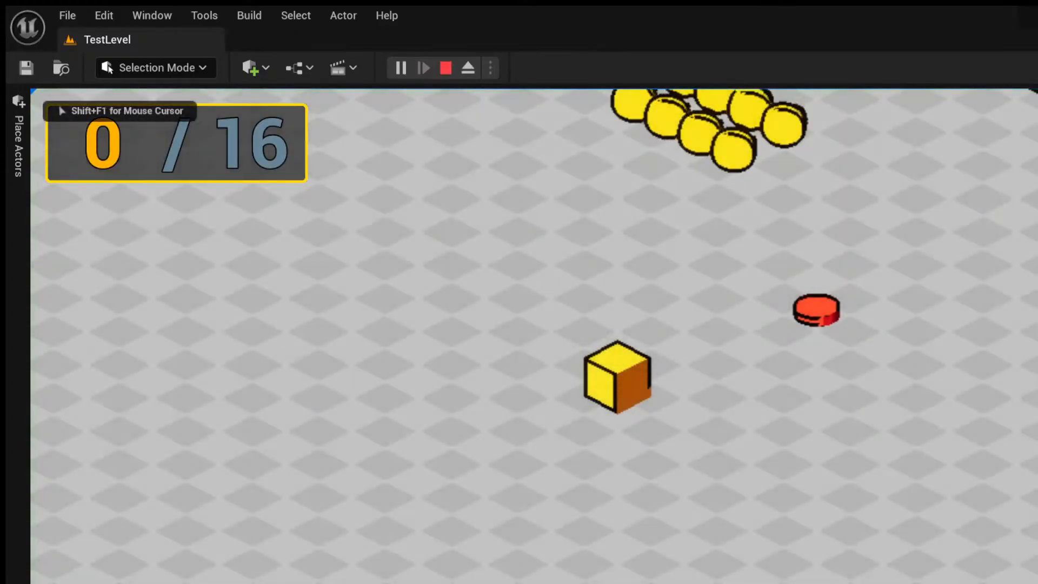
key("w")
key("d")
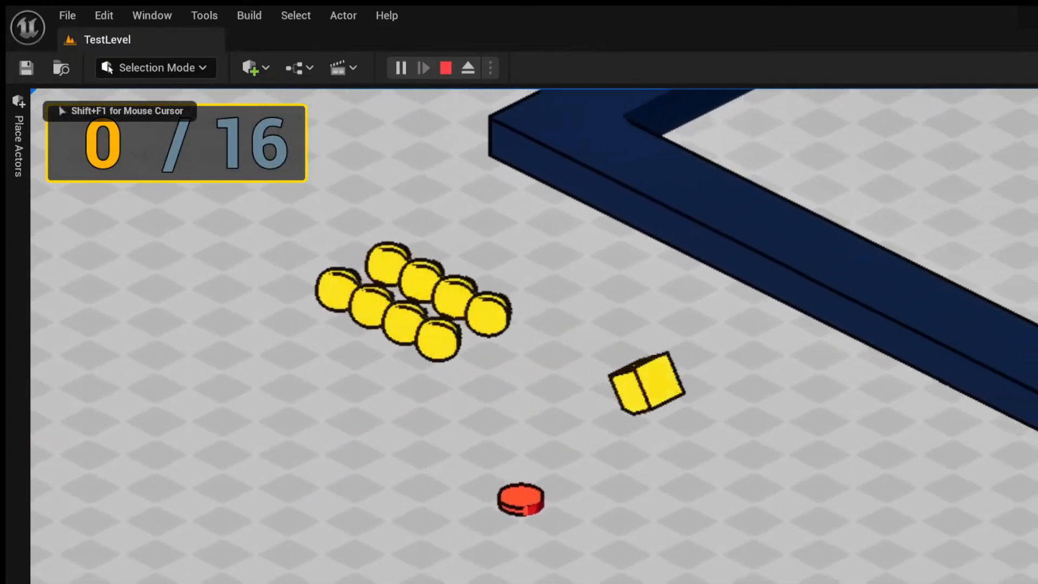
key("a")
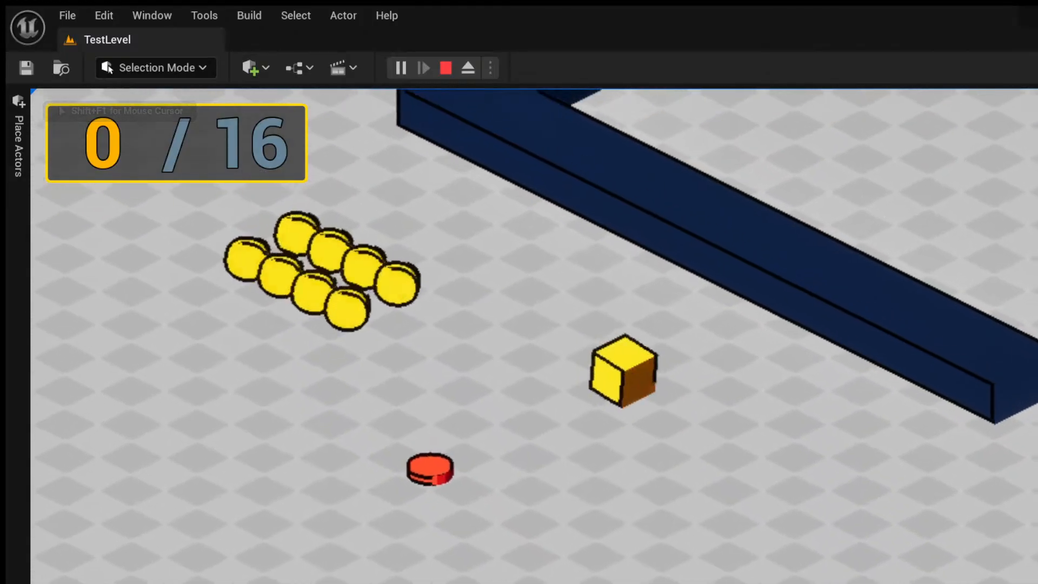
key("d")
key("a")
key("w")
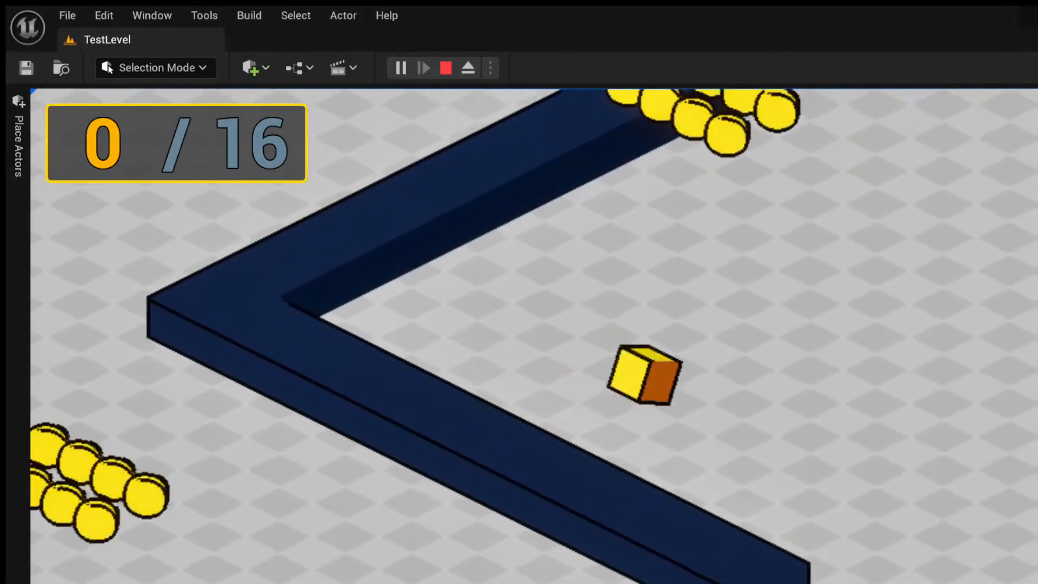
key("d")
key("s")
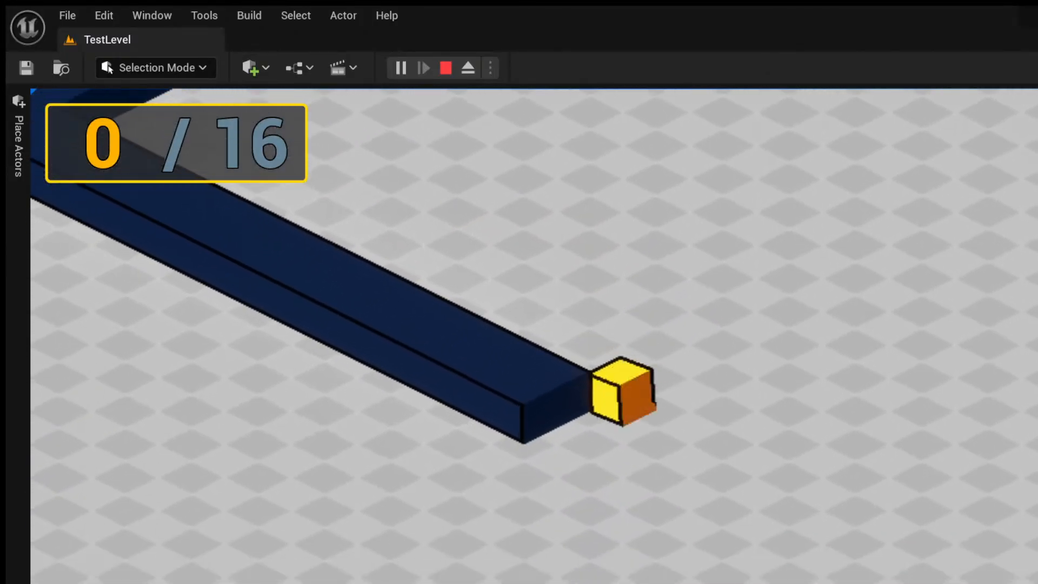
Roll the cube back around the end of the blue wall and over the red trigger.
key("a")
key("s")
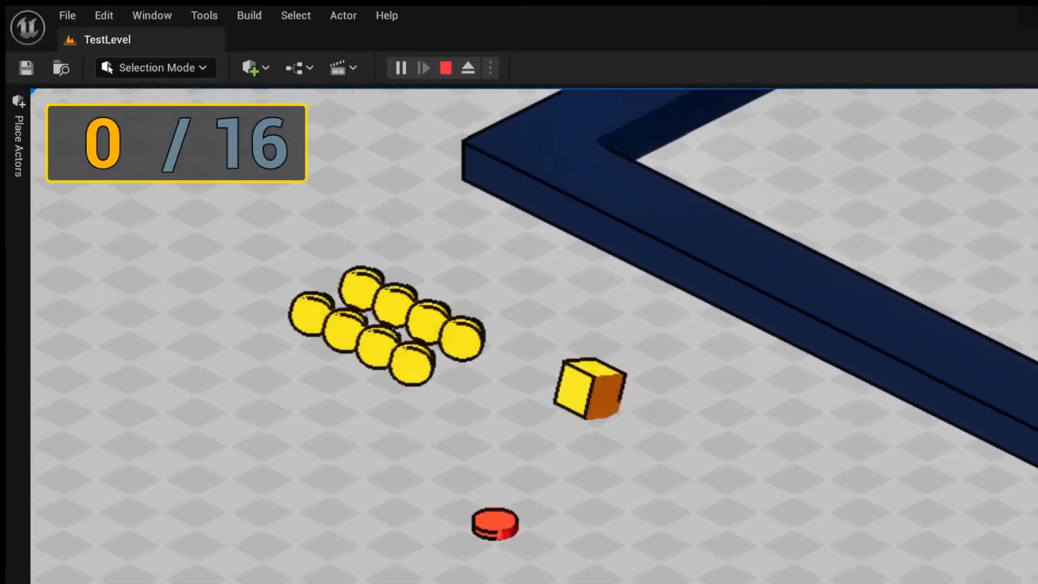
key("d")
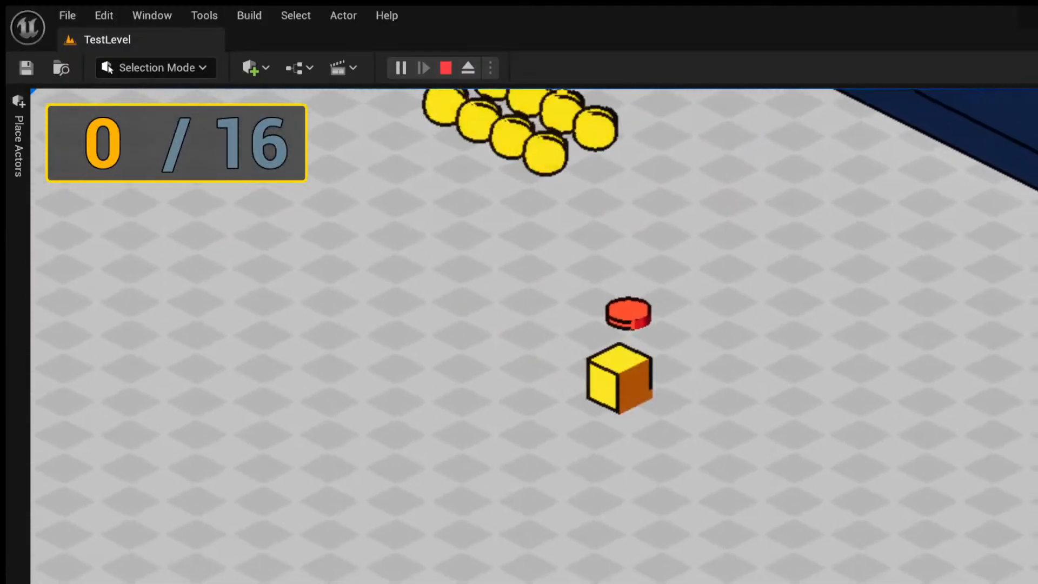
key("a")
key("w")
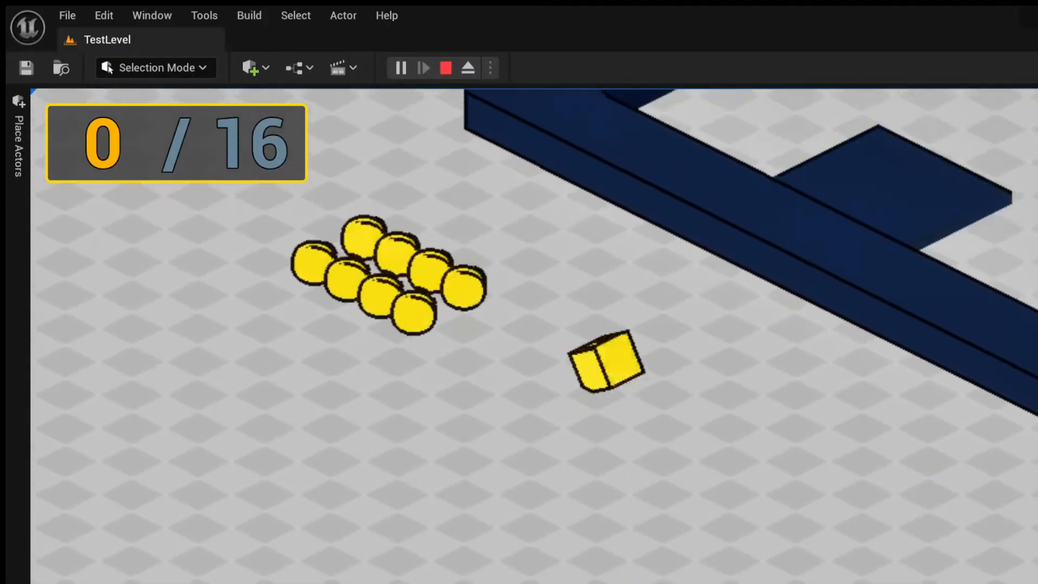
Roll the cube up the raised blue blocks and collect the group of coins there.
key("w")
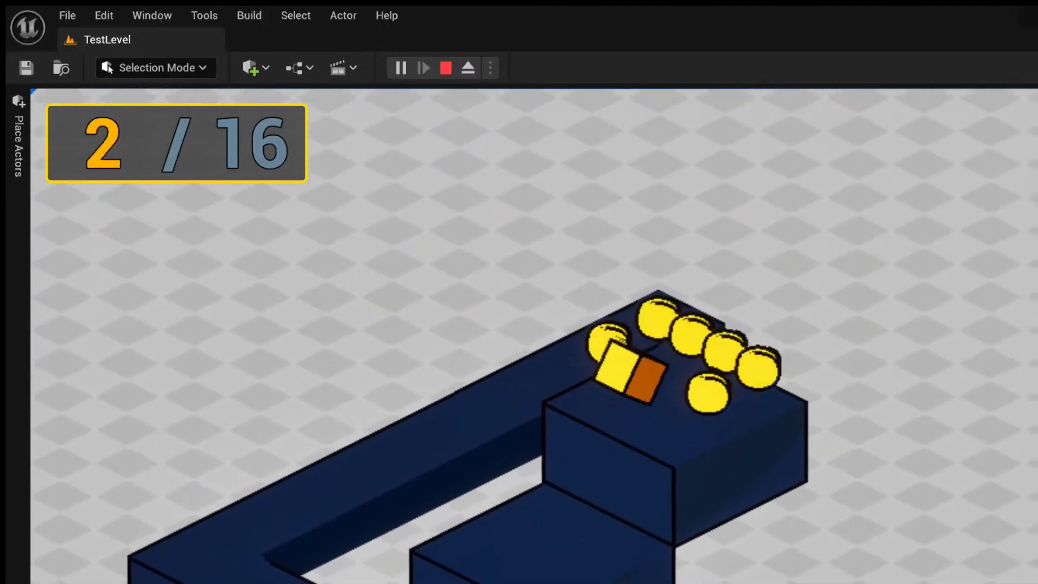
key("d")
key("a")
key("a")
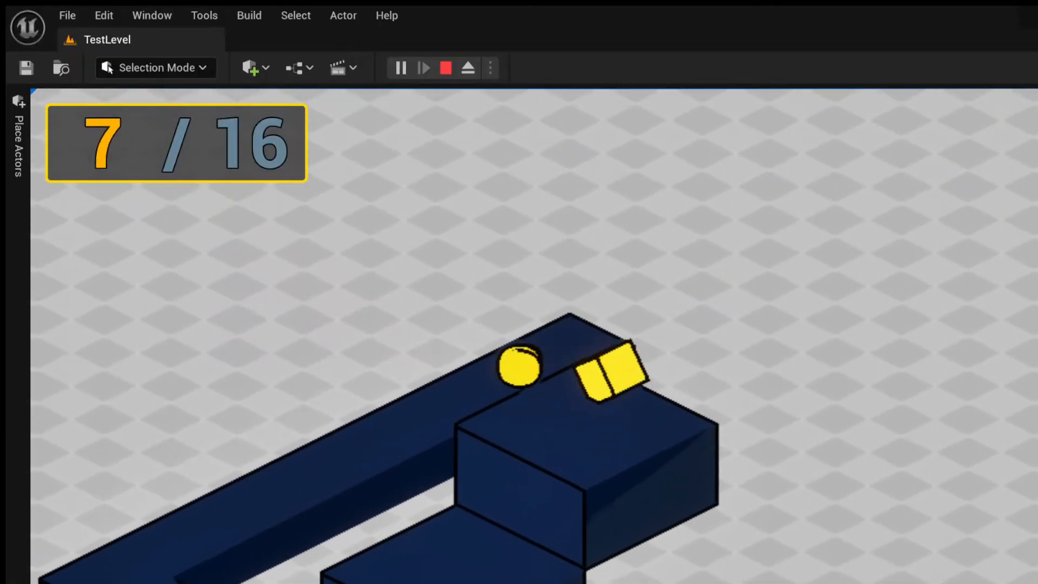
key("d")
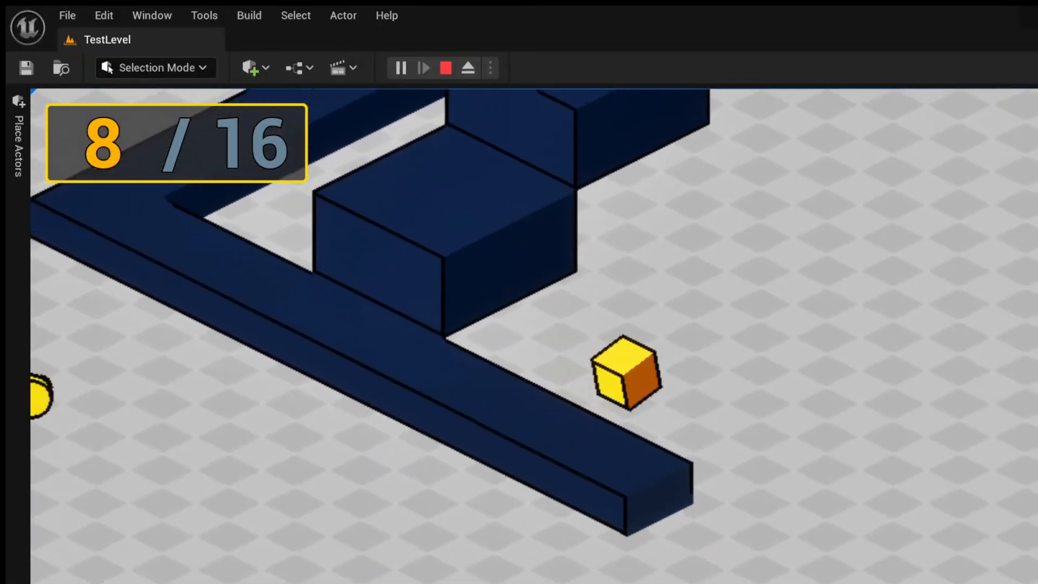
Bring the cube back to the ground and collect the remaining coins outside the blue wall.
key("s")
key("a")
key("w")
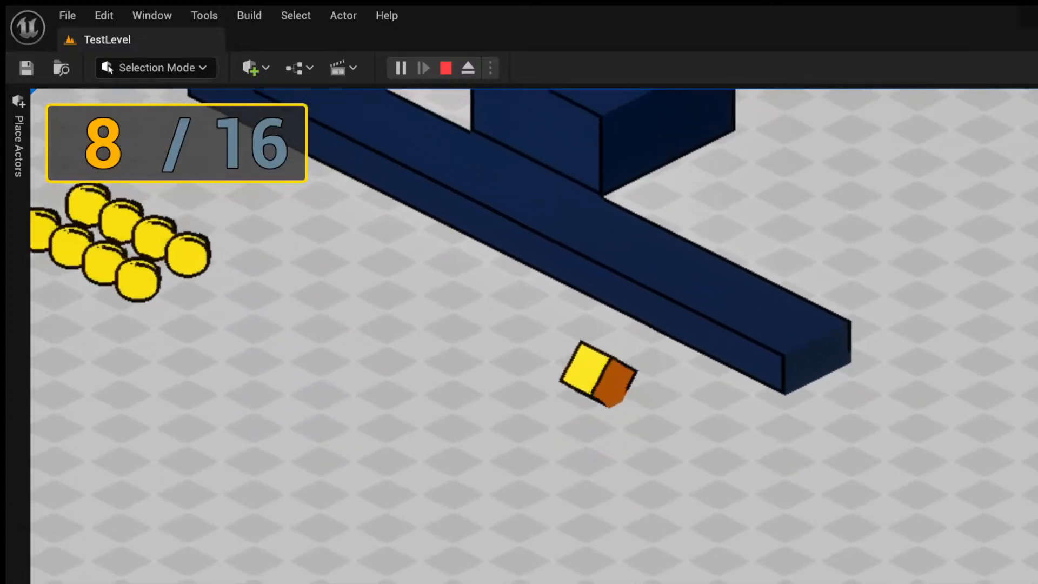
key("a")
key("w")
key("a")
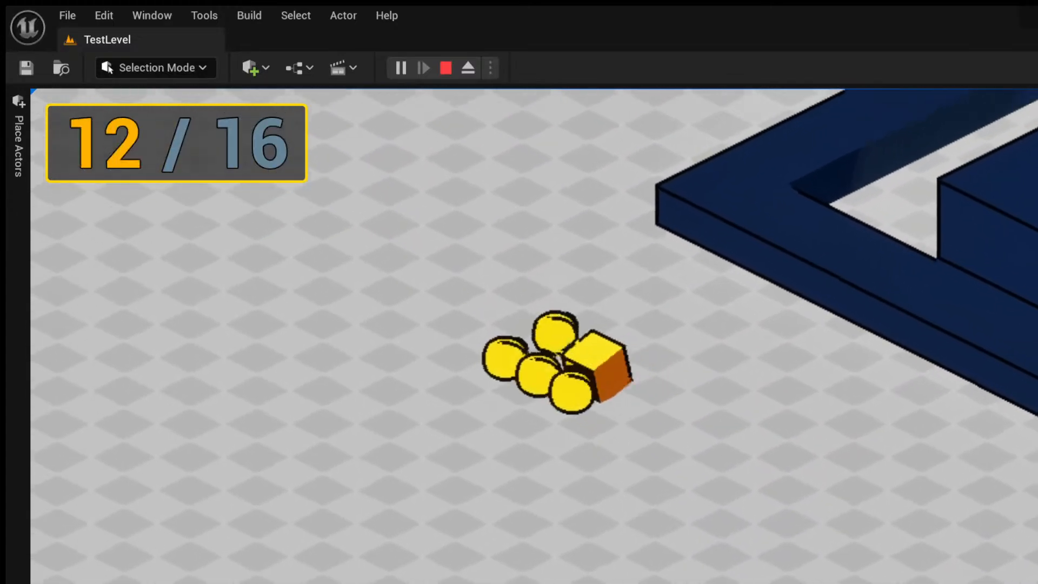
key("s")
key("d")
key("w")
key("a")
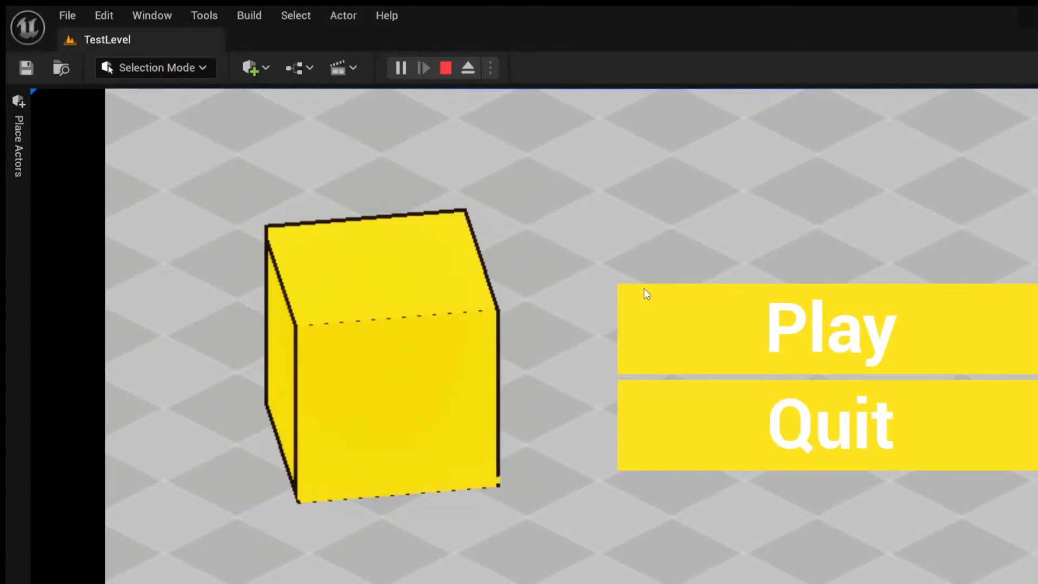
Quit the play session from the game's main menu.
left_click(784, 442)
mouse_move(488, 373)
right_mouse_down()
mouse_move(546, 379)
mouse_move(654, 421)
mouse_move(491, 373)
mouse_move(491, 356)
right_mouse_up()
key("s")
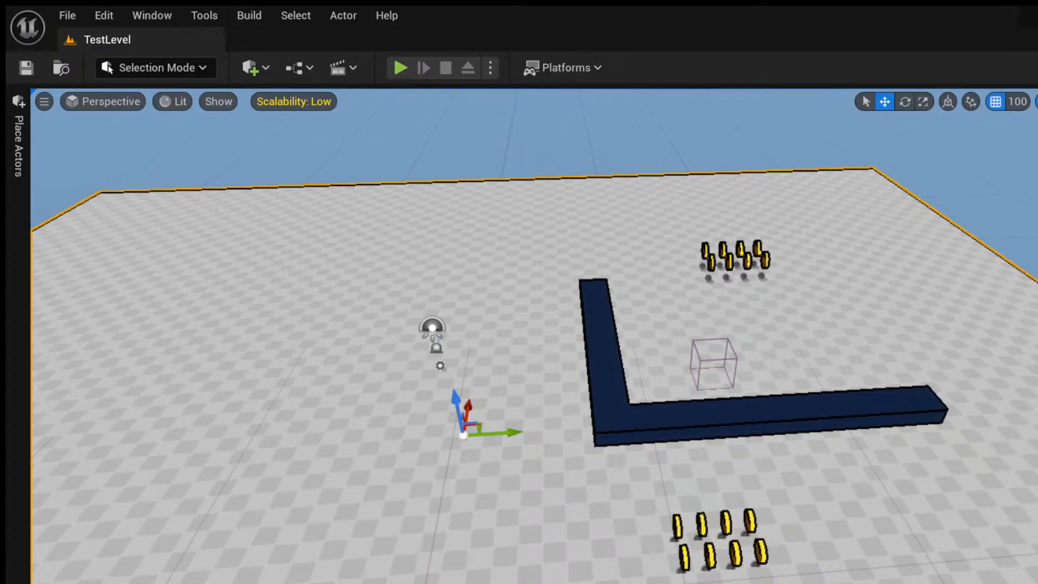
Copy the wireframe post-process volume beside the L-shaped wall in TestLevel and open the Level_1 map.
key("ctrl+space")
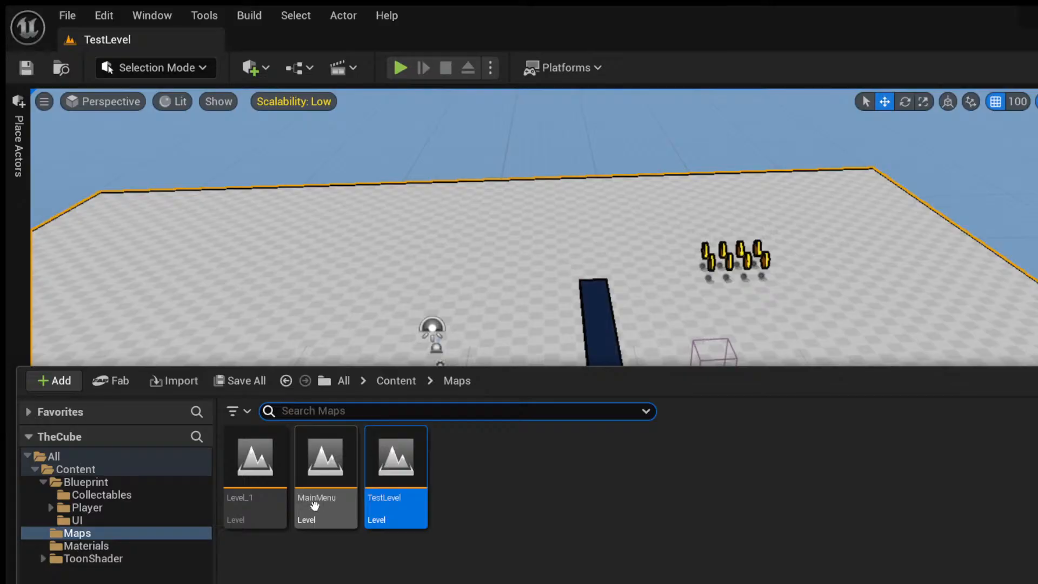
left_click(696, 360)
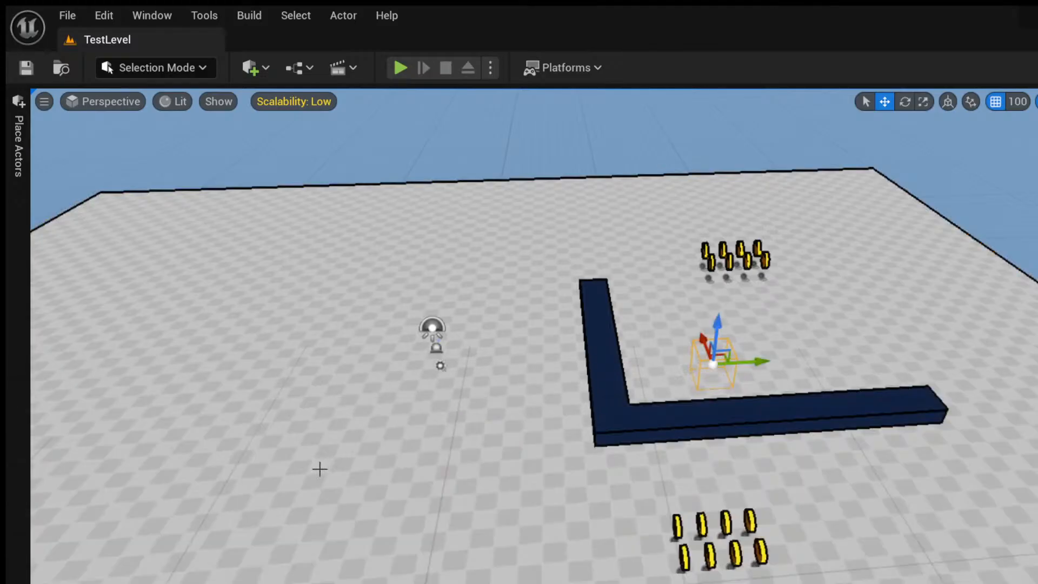
key("ctrl+space")
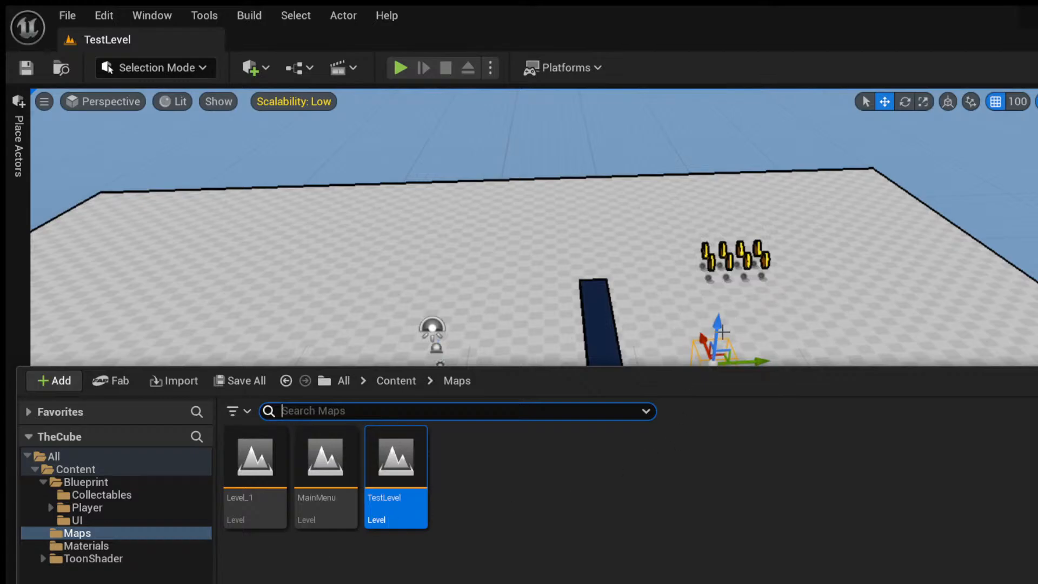
left_click(275, 491)
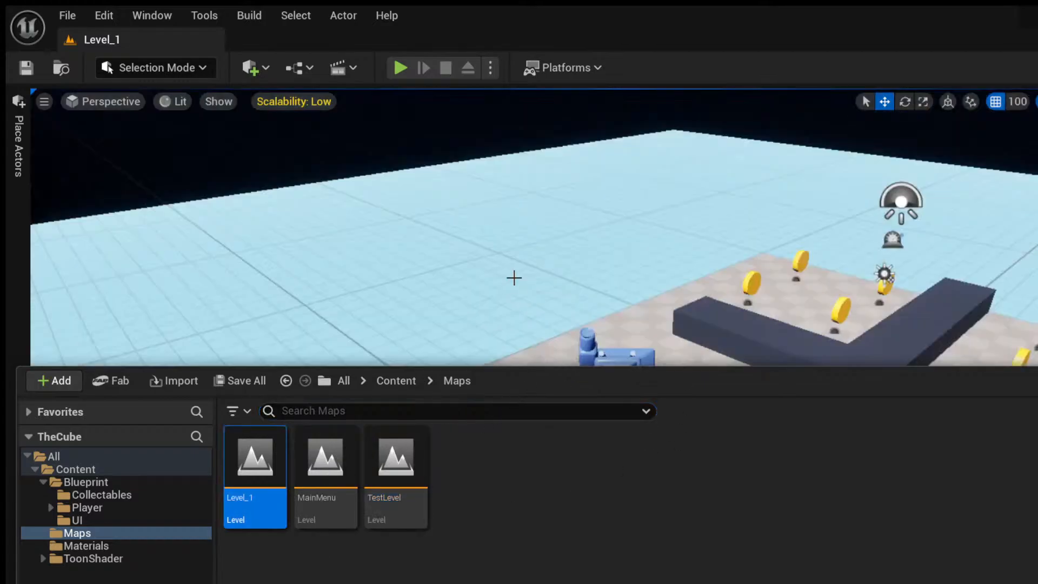
Paste the copied post-process volume into Level_1 to apply the toon shading.
left_click(543, 260)
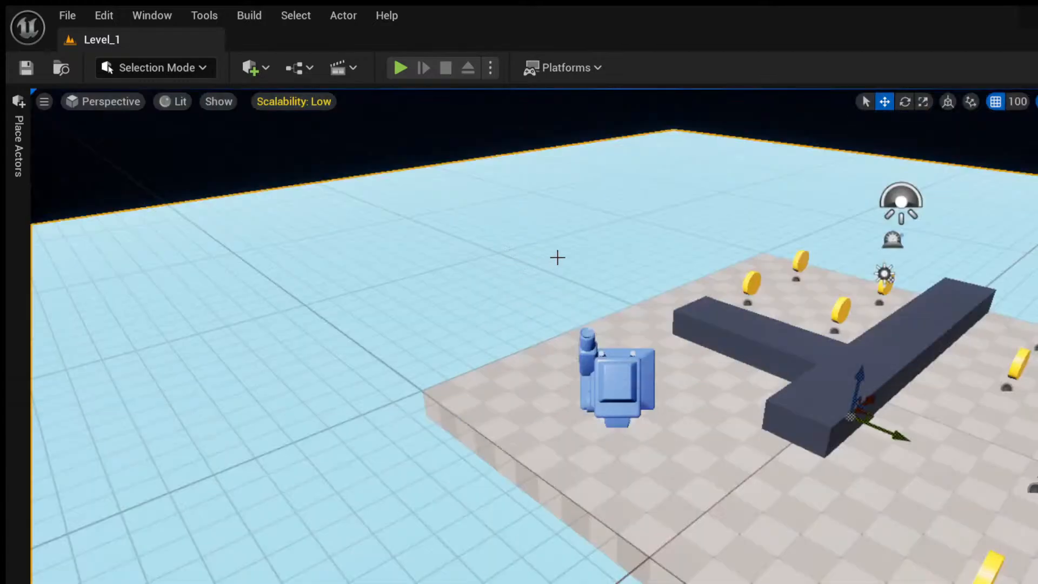
key("Delete")
right_click_drag(543, 260, 670, 303)
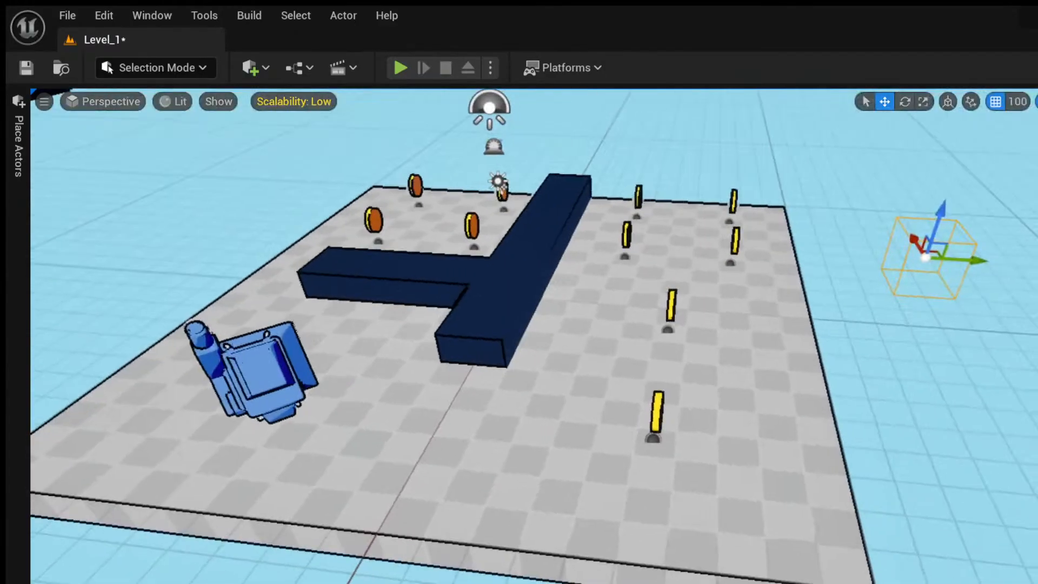
Play-test Level_1 and roll the cube over the edge of the platform.
mouse_move(627, 269)
right_mouse_down()
mouse_move(628, 238)
mouse_move(583, 235)
mouse_move(551, 244)
mouse_move(508, 281)
mouse_move(494, 270)
mouse_move(671, 281)
mouse_move(628, 269)
right_mouse_up()
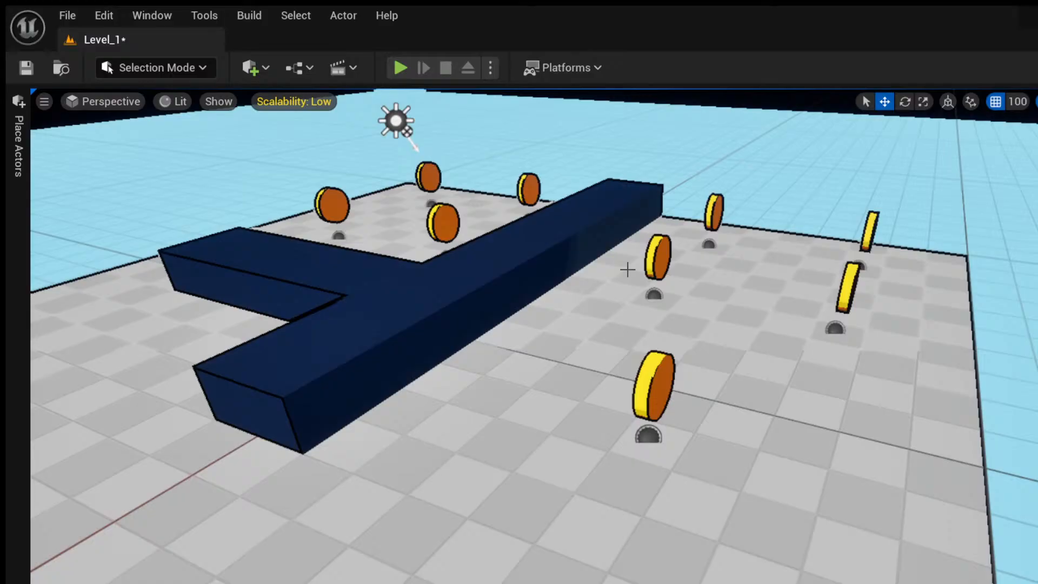
right_click_drag(677, 350, 727, 347)
left_click(611, 326)
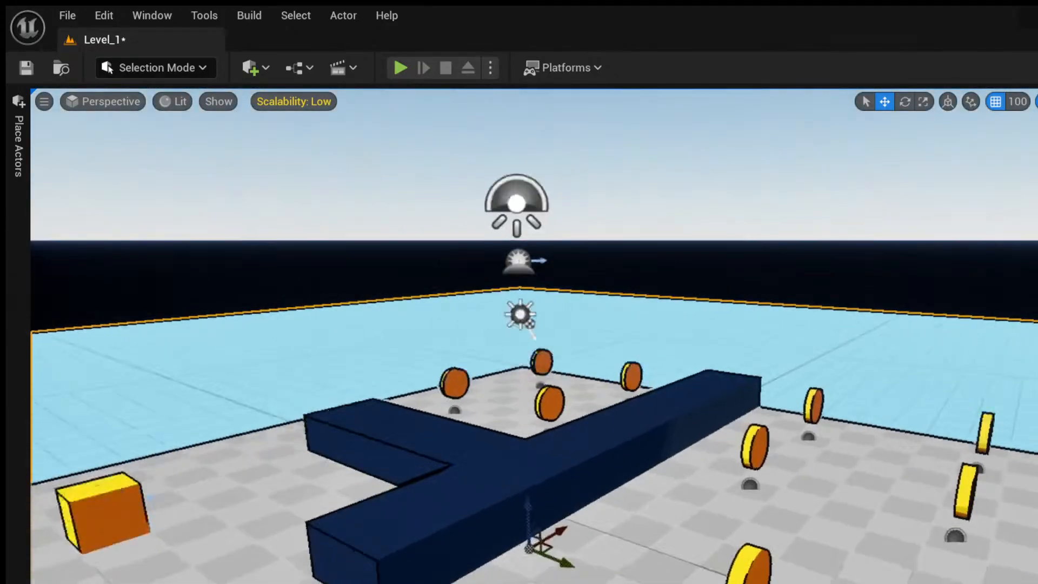
right_click_drag(622, 416, 525, 420)
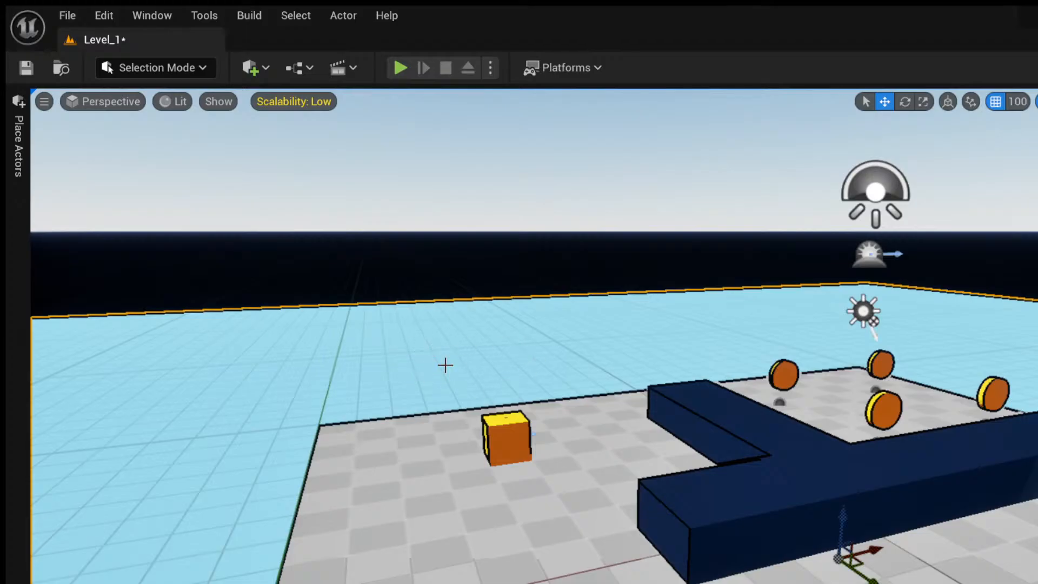
mouse_move(453, 216)
right_mouse_down()
mouse_move(637, 246)
mouse_move(541, 221)
mouse_move(447, 228)
right_mouse_up()
key("alt+p")
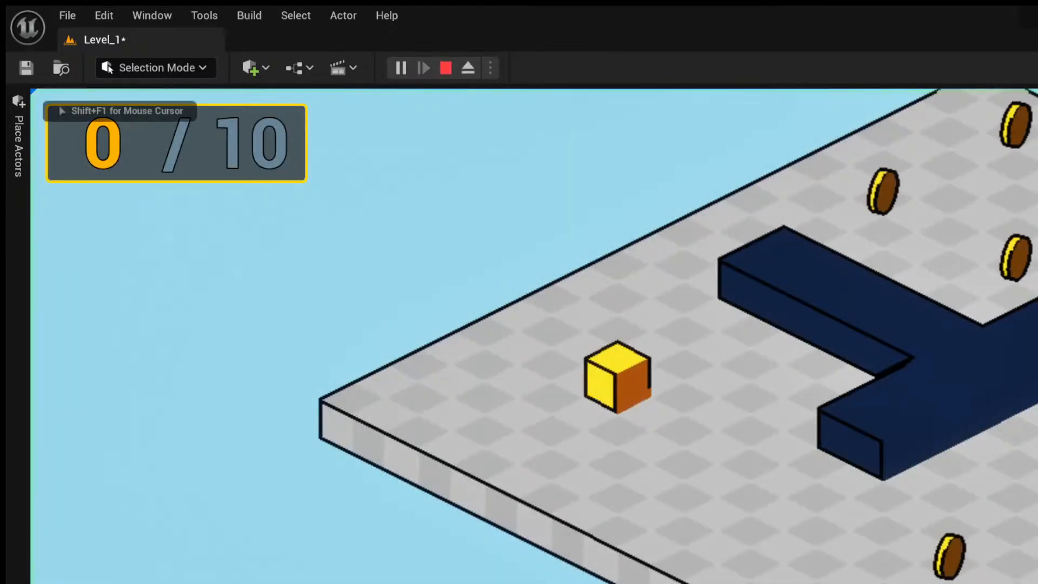
key("w")
key("a")
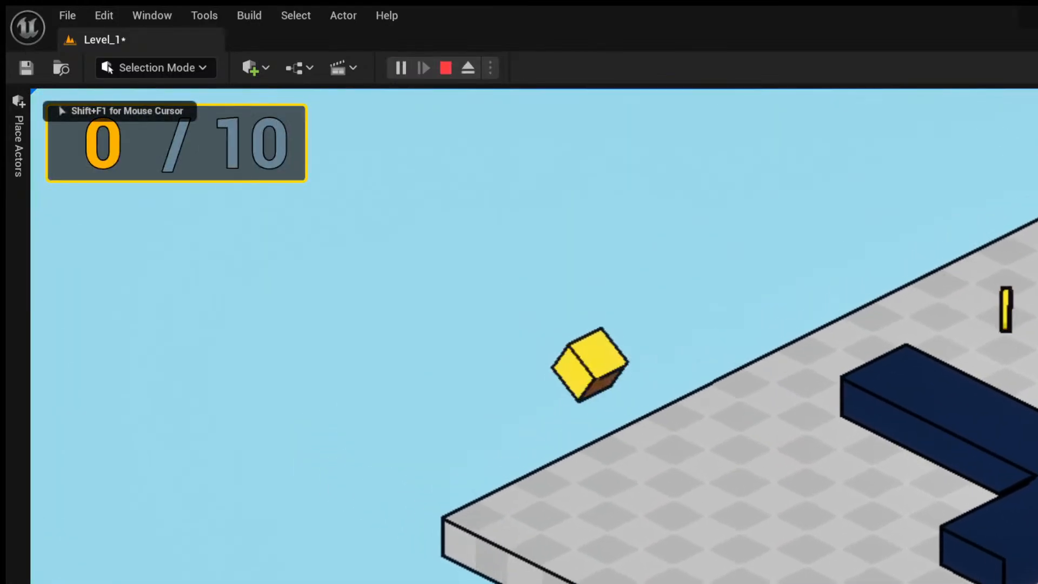
key("w")
key("a")
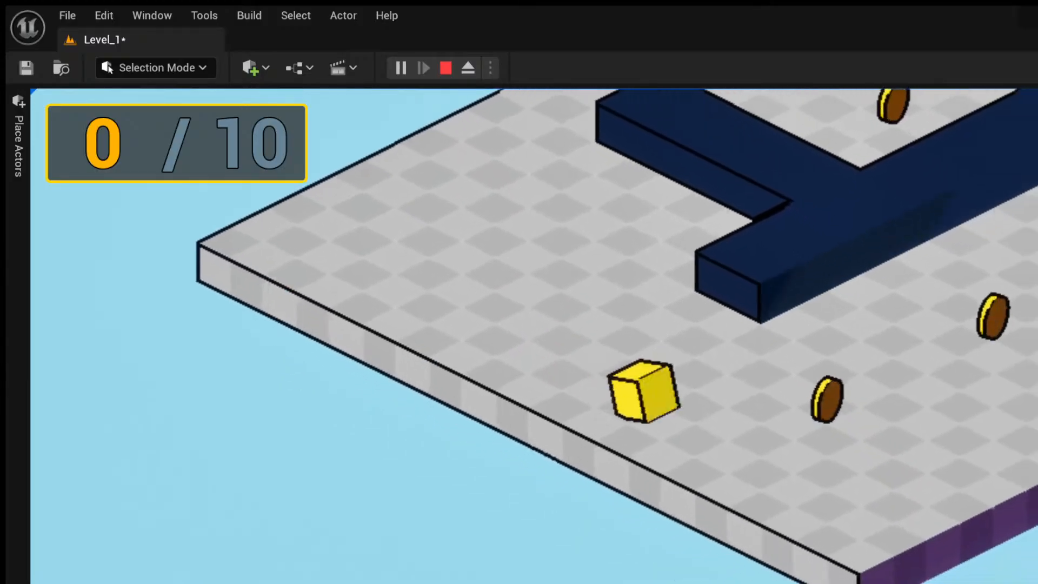
Roll the cube around the Level_1 platform beside the blue wall and along the edge, and end the play session.
key("d")
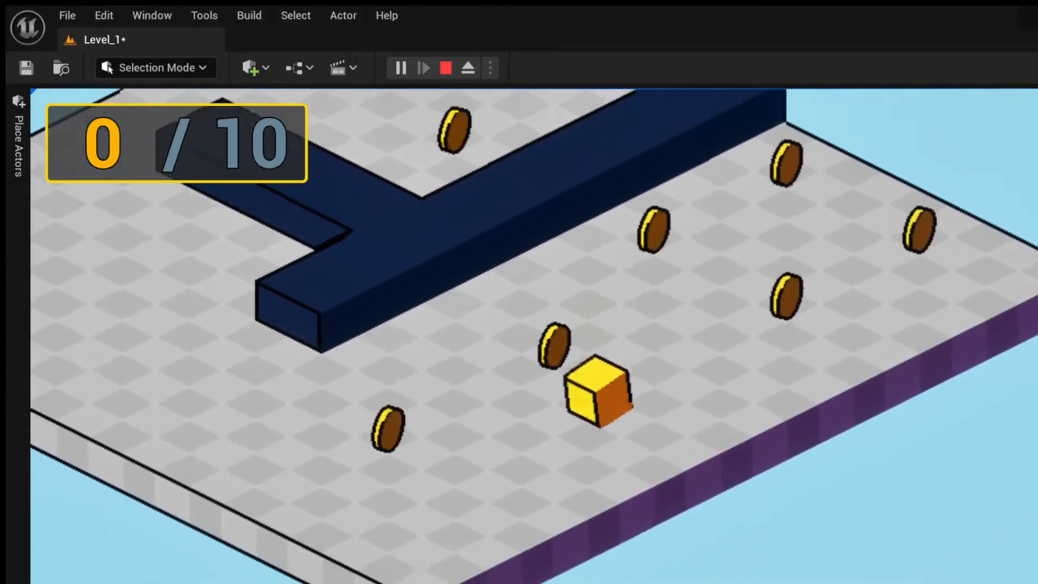
key("w")
key("a")
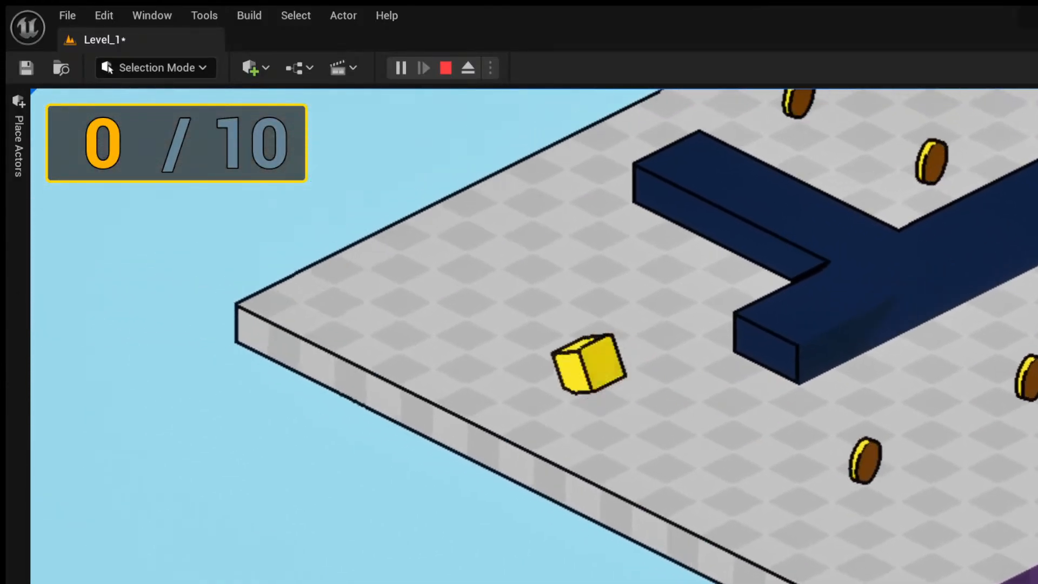
key("w")
key("s")
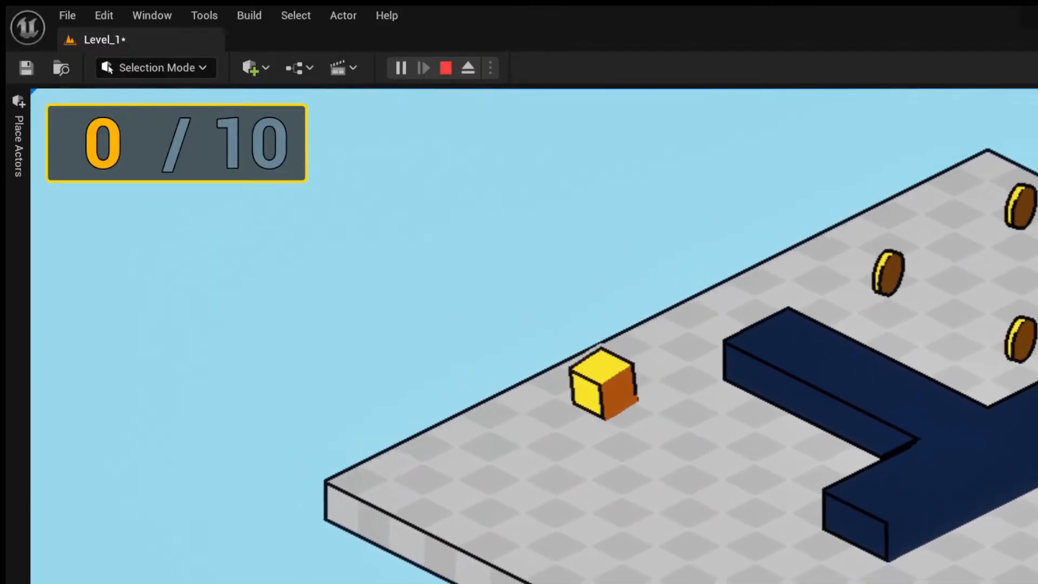
key("d")
key("a")
key("w")
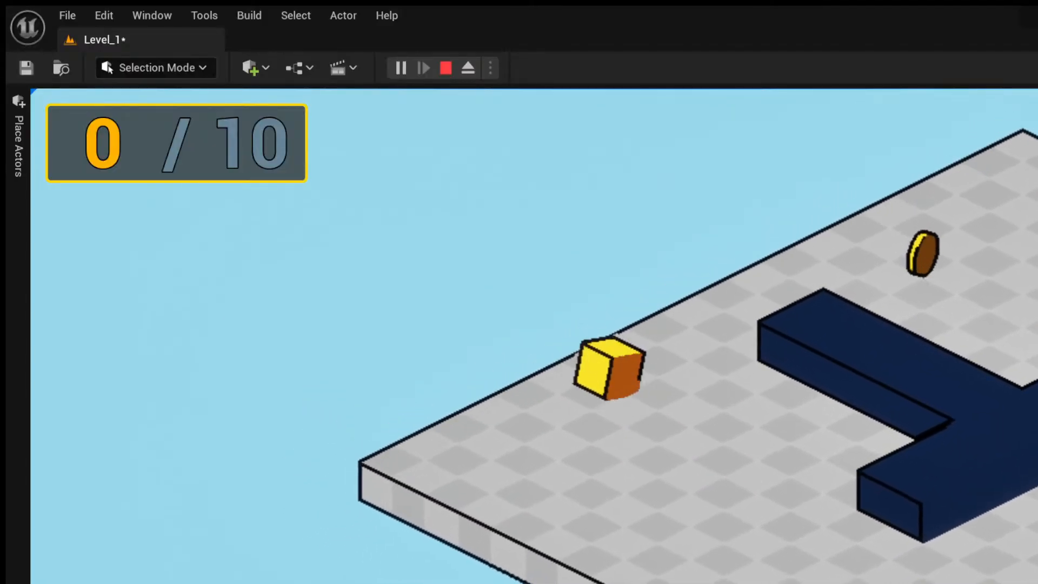
key("d")
key("s")
key("d")
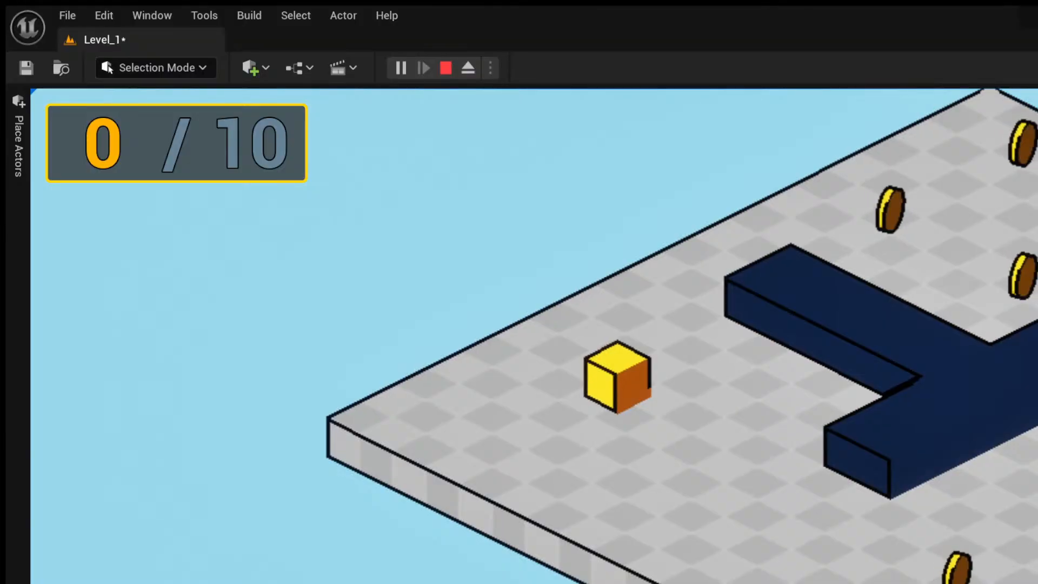
key("d")
key("s")
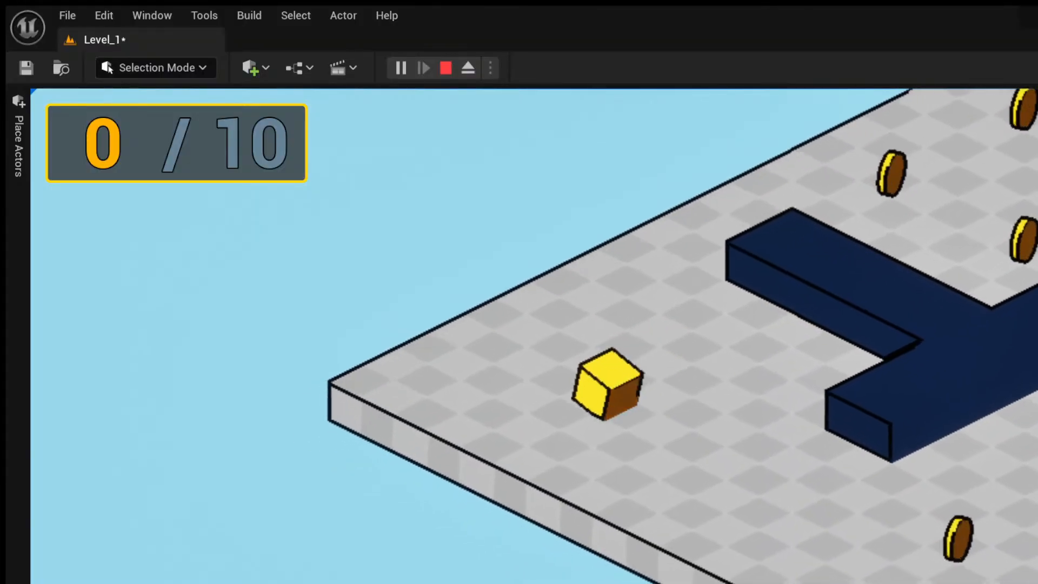
key("d")
key("Escape")
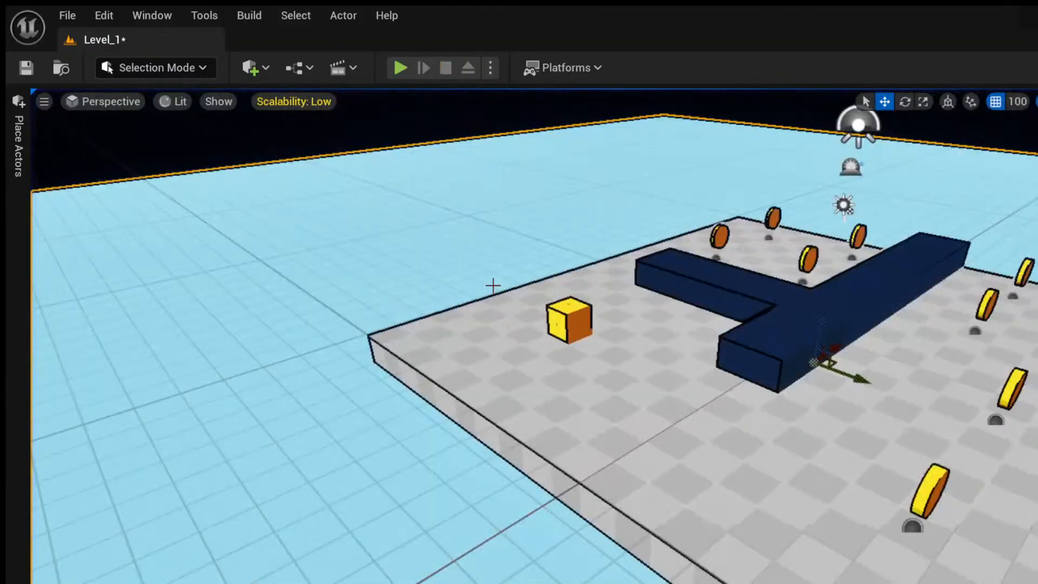
Search the placeable actor classes for "kill" and "dama", also looking through the recently placed actors and all classes.
left_click(18, 146)
type("kill")
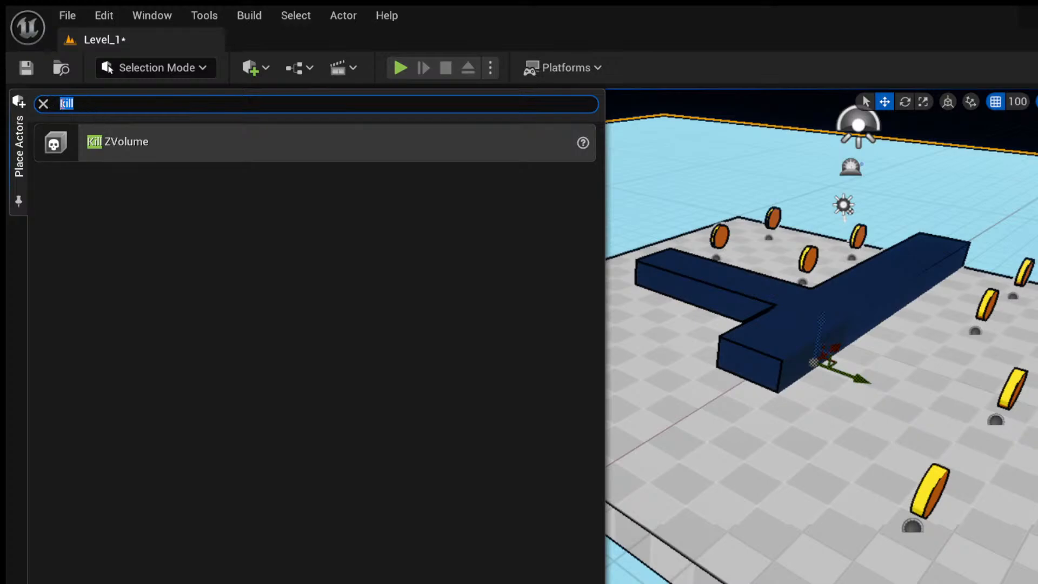
type("ma")
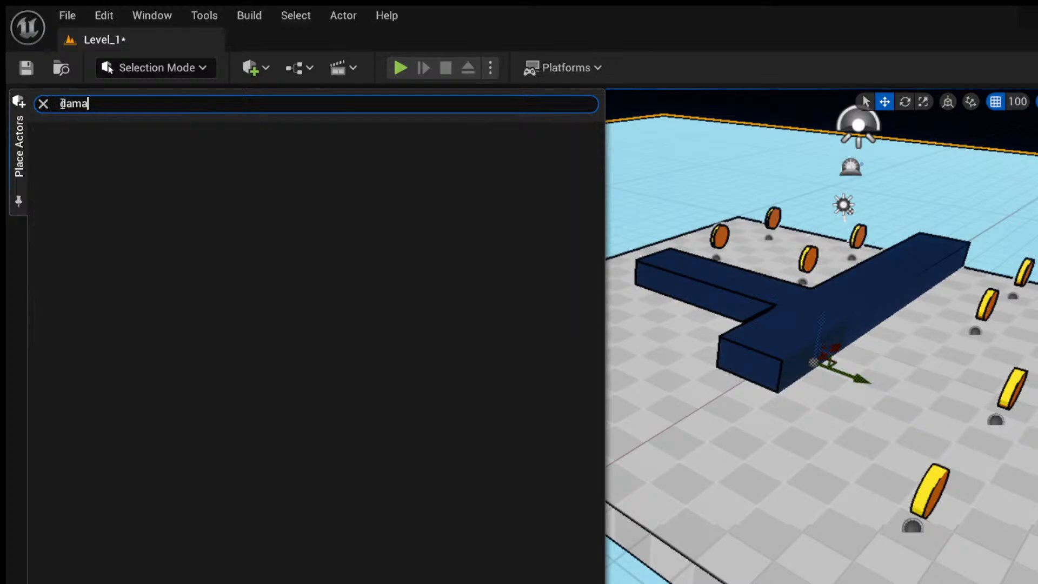
key("BackSpace")
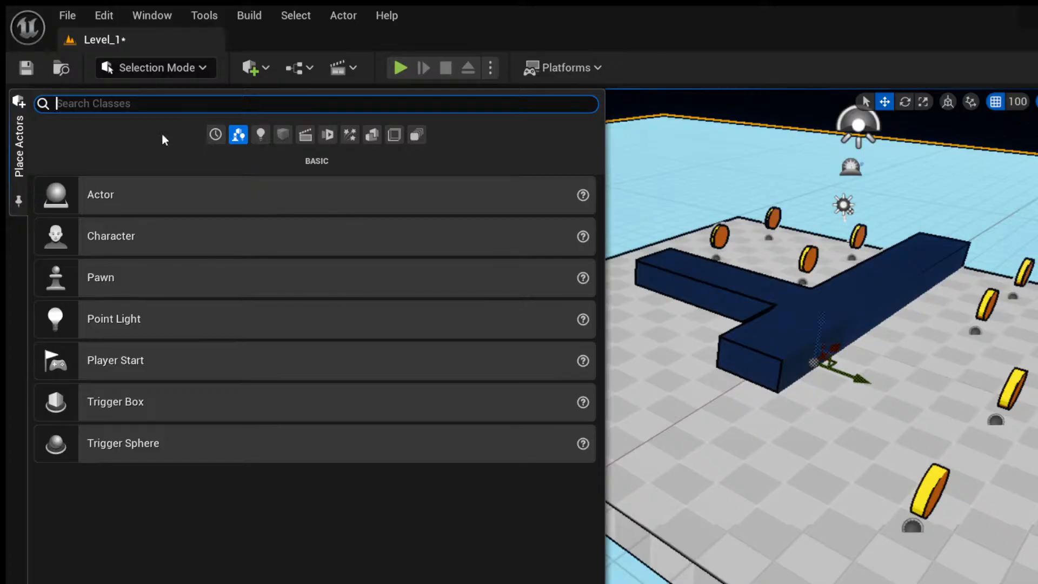
left_click(215, 134)
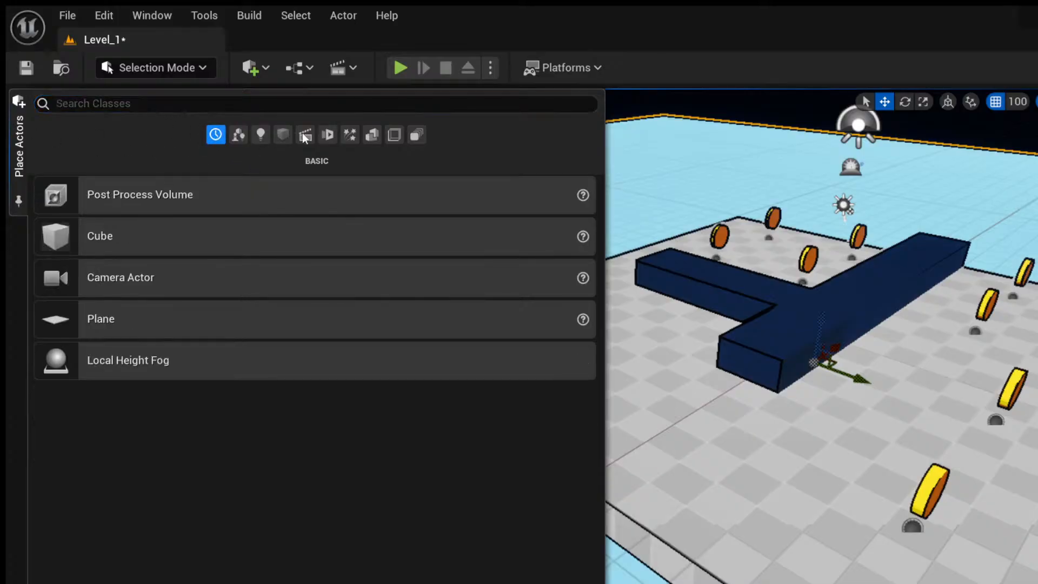
left_click(416, 135)
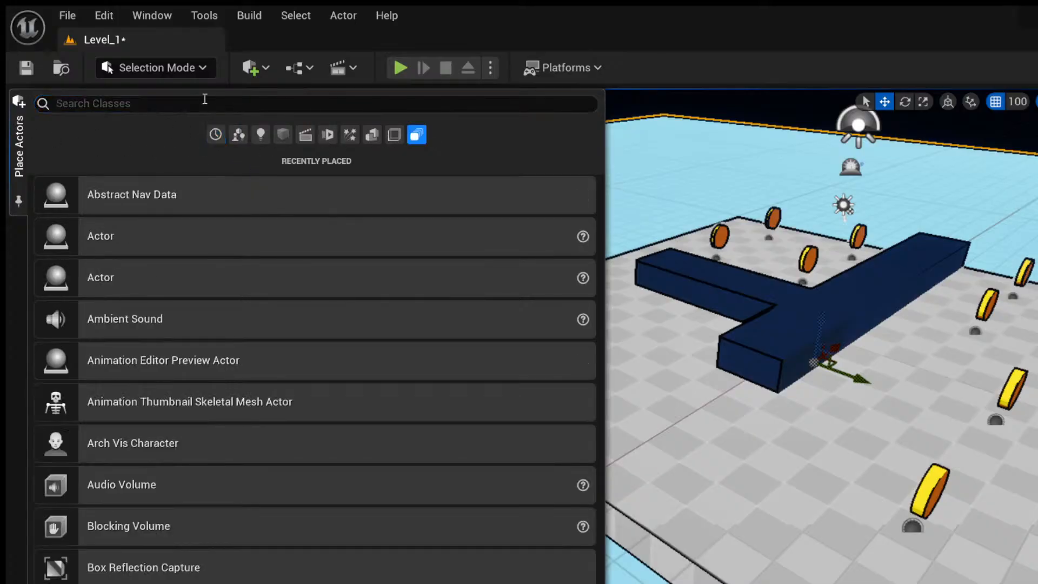
left_click(170, 98)
type("dama")
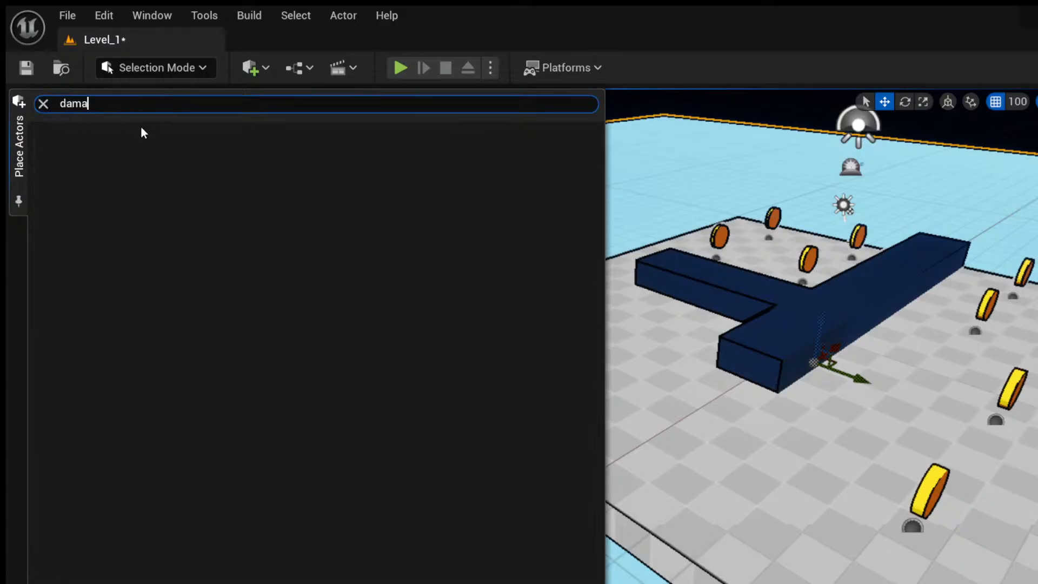
key("BackSpace")
key("BackSpace")
key("BackSpace")
key("BackSpace")
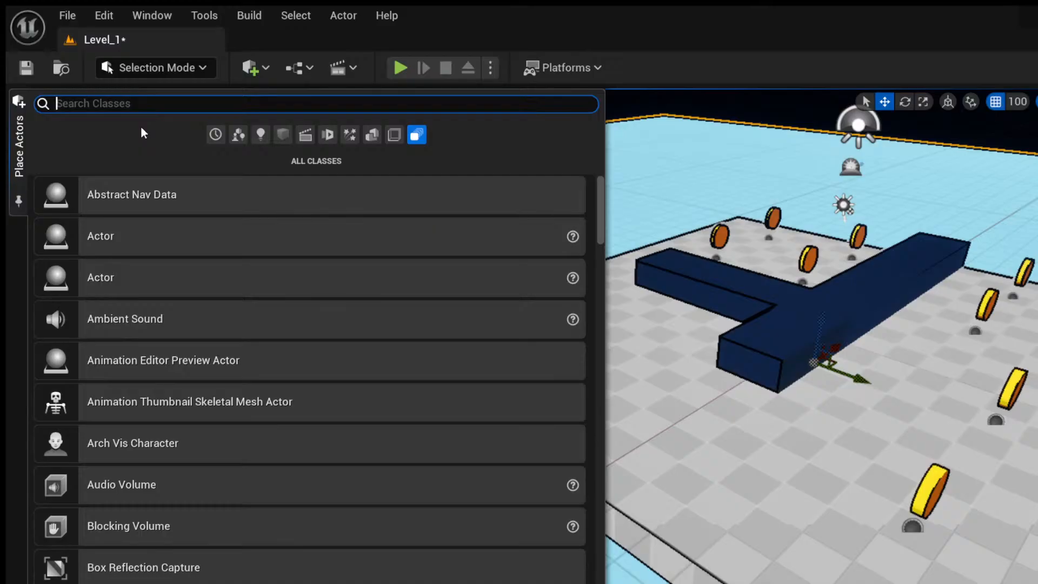
Search all placeable actor classes for "hurt" and clear the search.
type("hurt")
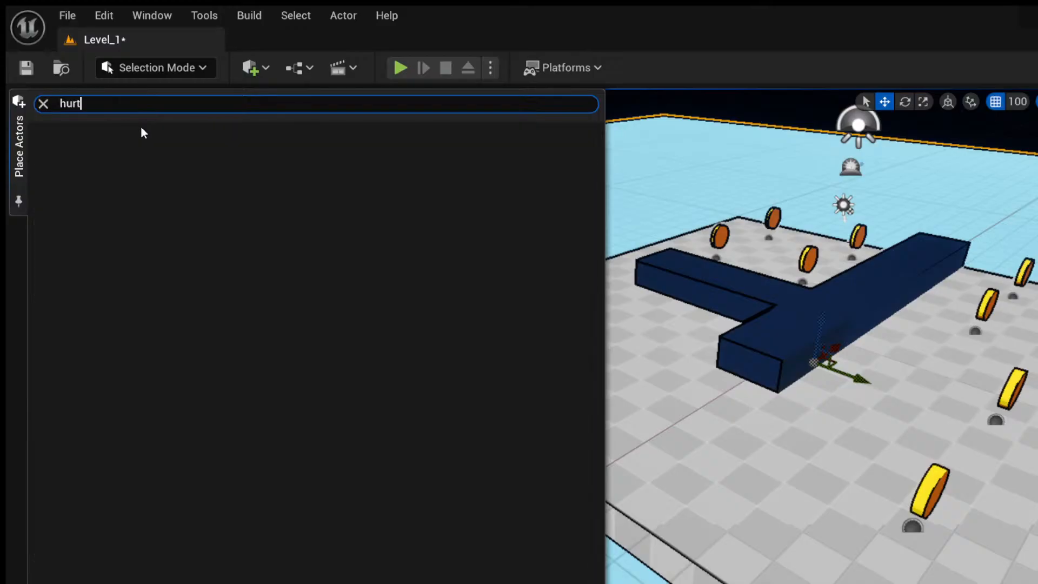
key("BackSpace")
key("BackSpace")
key("BackSpace")
key("BackSpace")
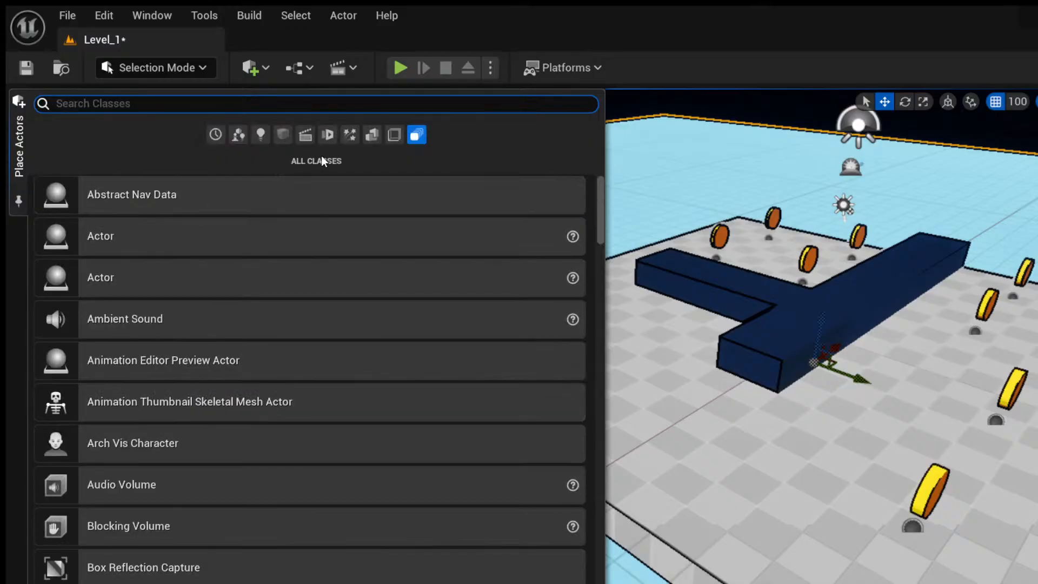
Find the Pain Causing Volume among the placeable volumes and place one in Level_1, just outside the platform edge near the yellow cube.
left_click(400, 135)
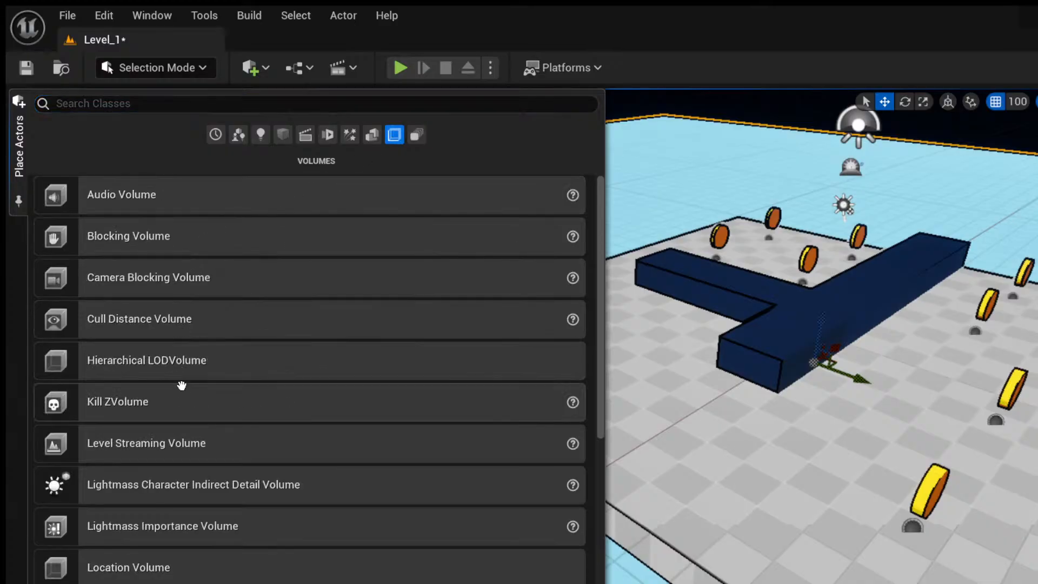
scroll(180, 386, "down", 1)
scroll(195, 433, "down", 1)
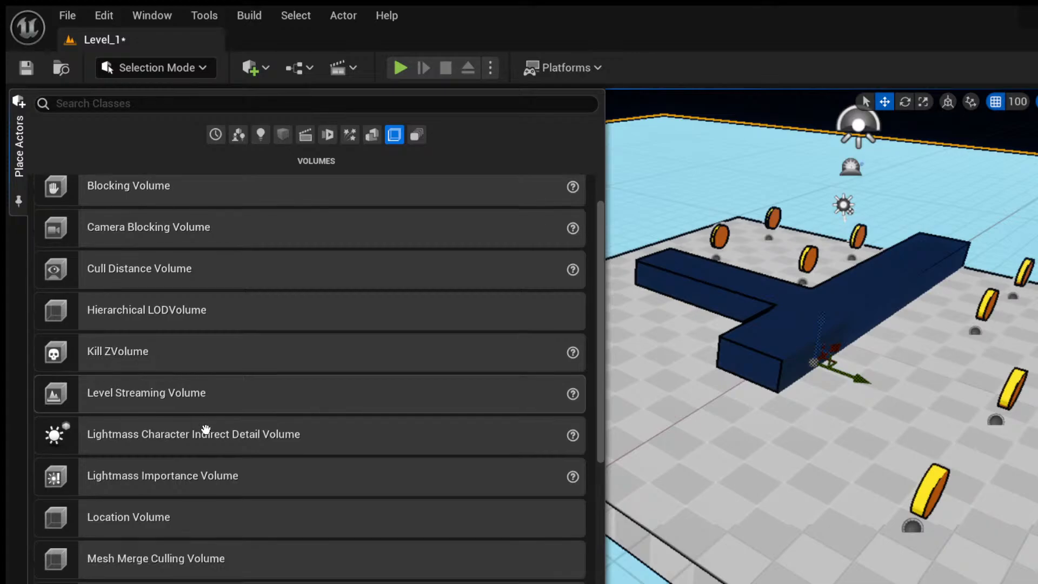
scroll(217, 485, "down", 4)
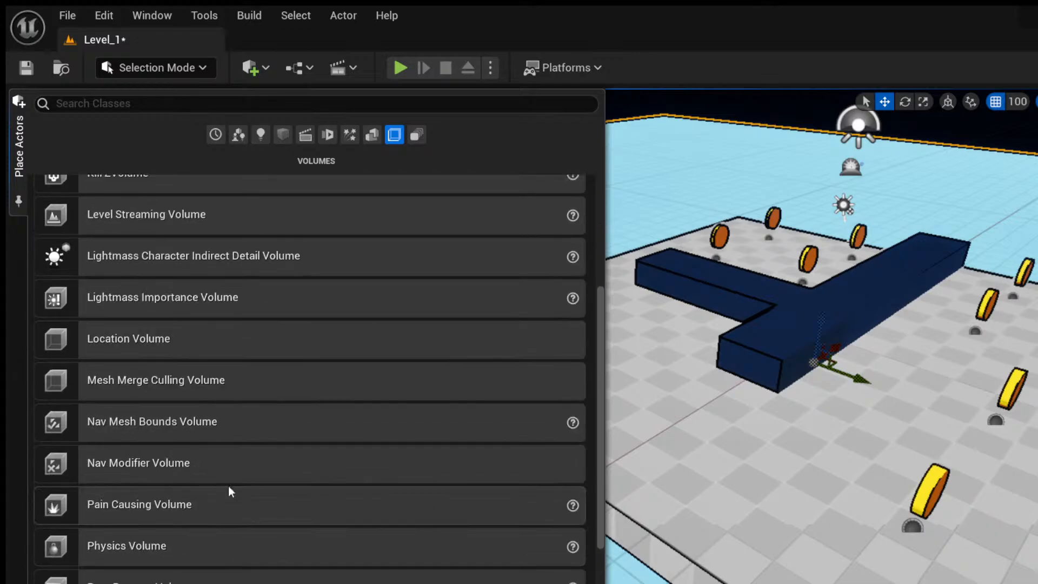
left_click_drag(156, 506, 443, 443)
right_click_drag(443, 444, 500, 416)
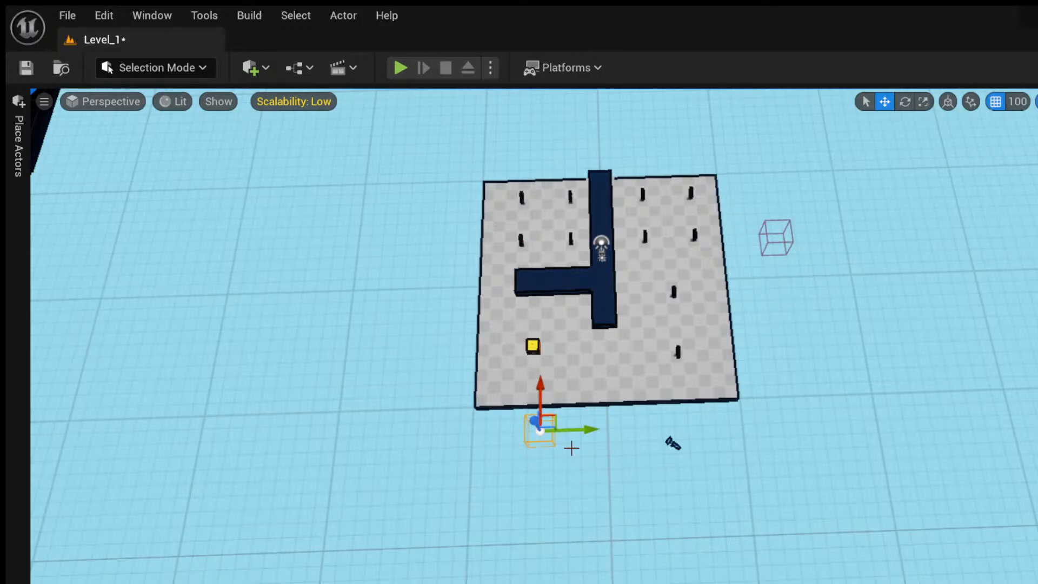
key("alt+j")
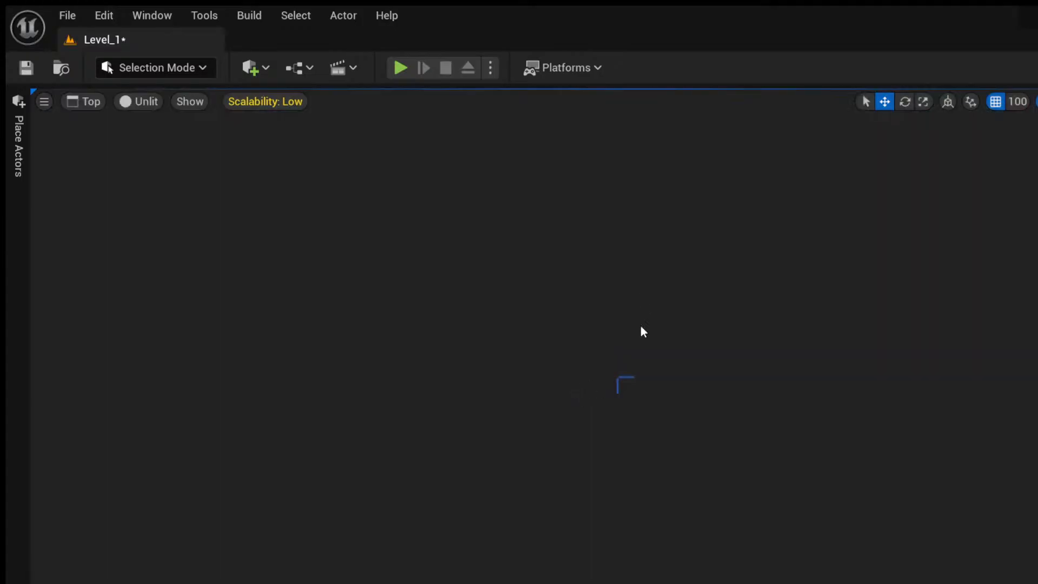
key("alt+h")
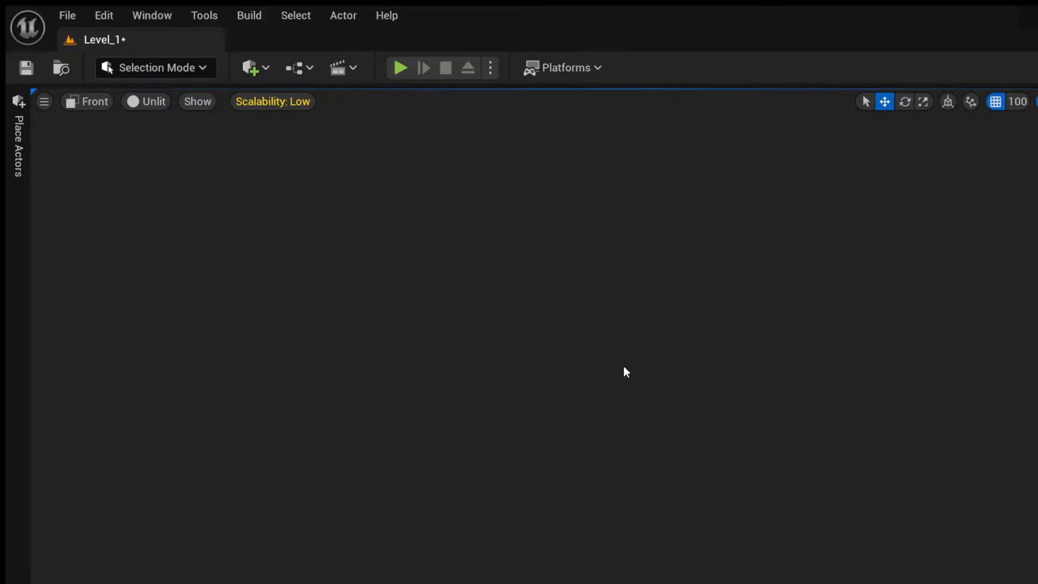
key("alt+shift+j")
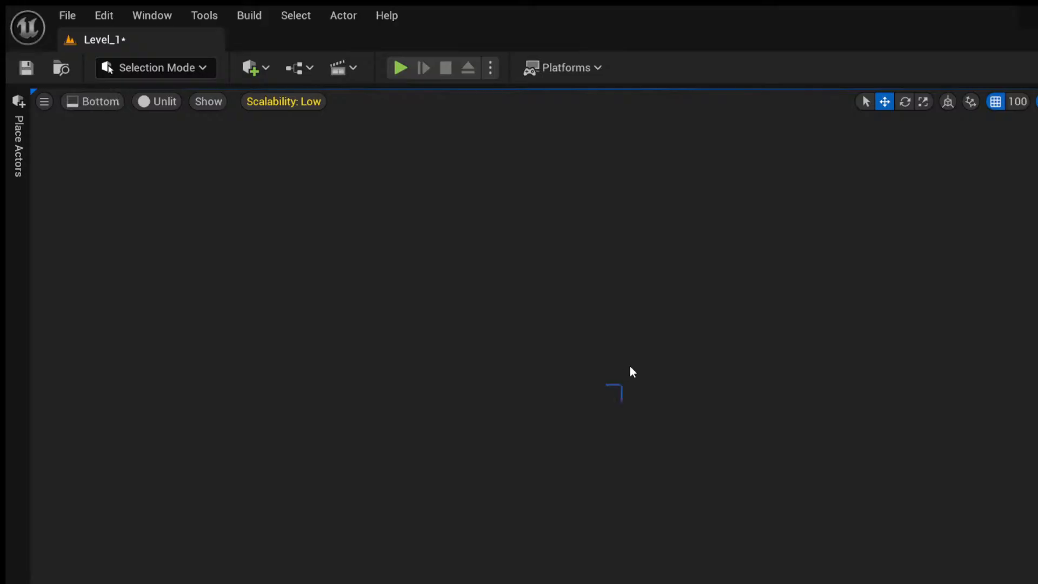
right_click_drag(630, 369, 638, 259)
key("alt+g")
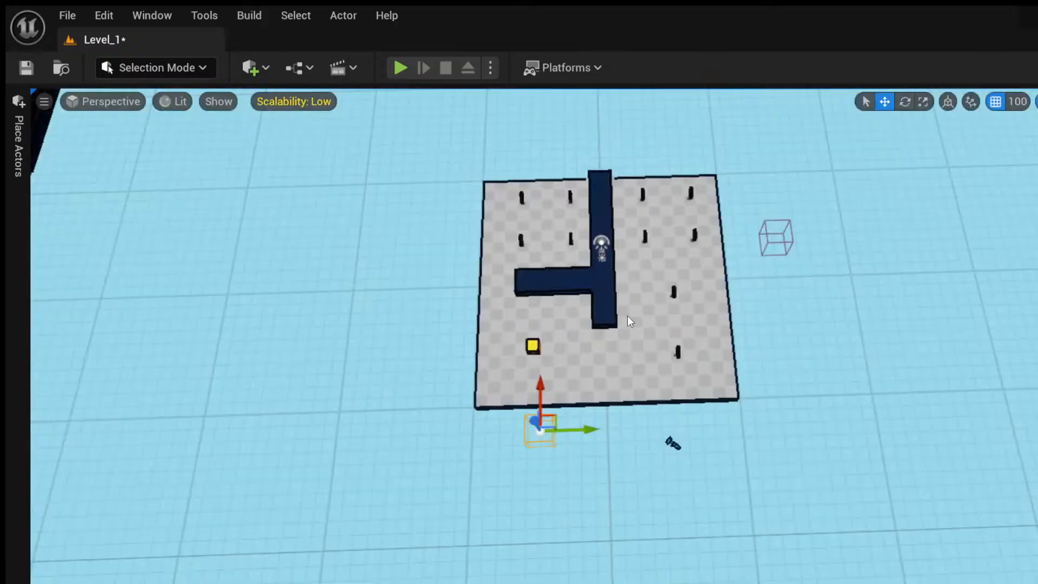
Move the Pain Causing Volume to the centre of the platform, at the junction of the blue walls.
right_click_drag(600, 327, 600, 302)
right_click_drag(513, 325, 513, 460)
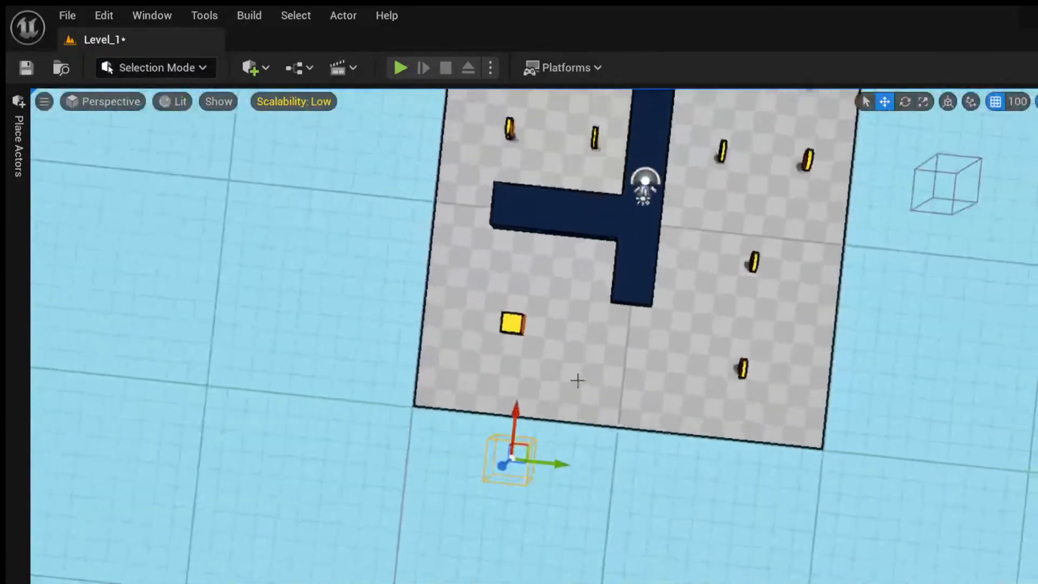
left_click_drag(528, 444, 650, 211)
Scale the Pain Causing Volume horizontally so that it extends well beyond all sides of the platform.
key("r")
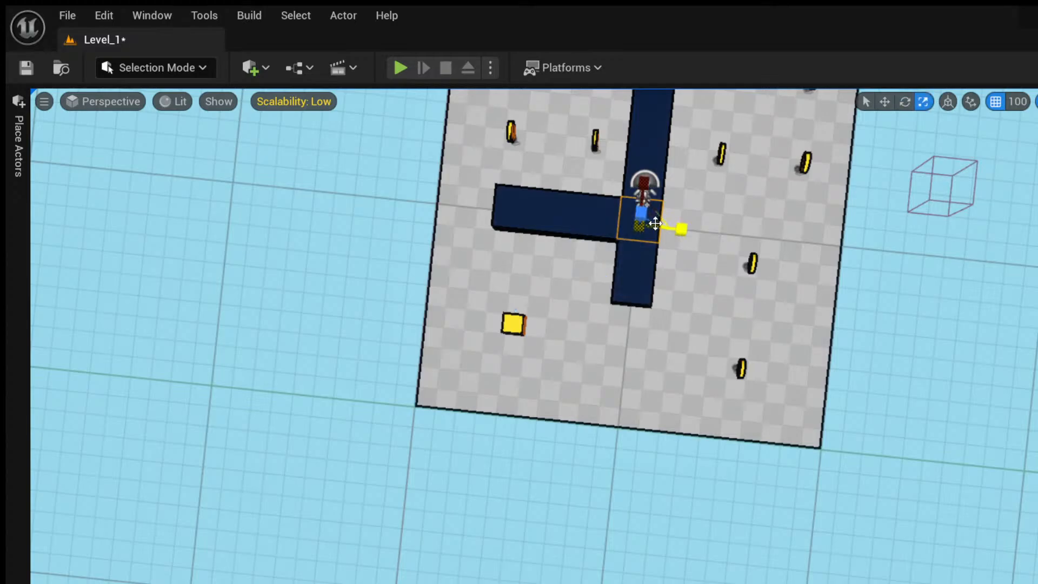
left_click_drag(681, 228, 730, 232)
key("s")
right_click_drag(676, 237, 584, 249)
right_click_drag(694, 578, 593, 436)
Lower the enlarged Pain Causing Volume vertically so that its centre lies within the thickness of the platform.
key("w")
right_click_drag(677, 243, 659, 295)
key("w")
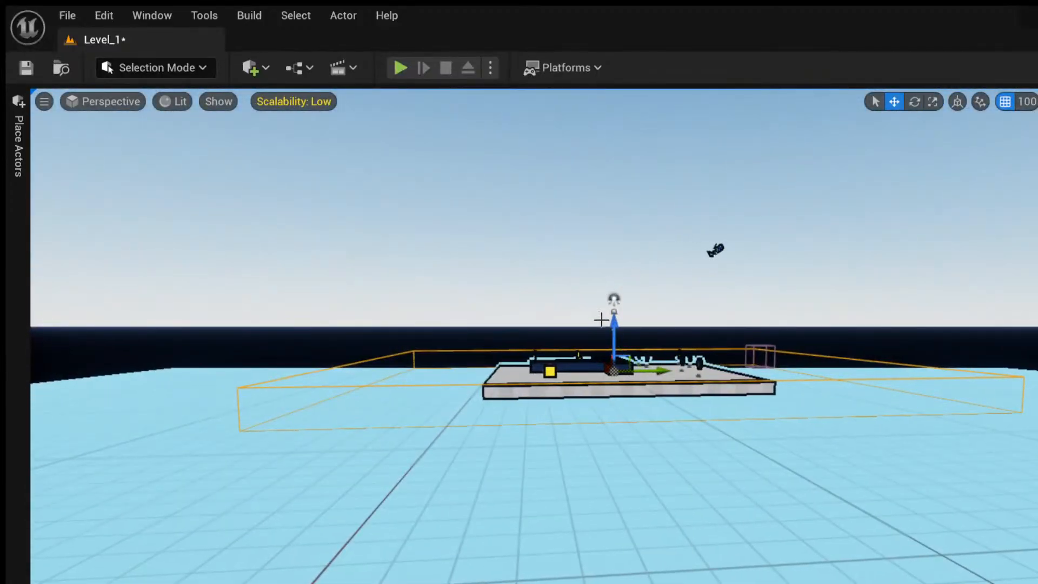
left_click_drag(613, 325, 613, 349)
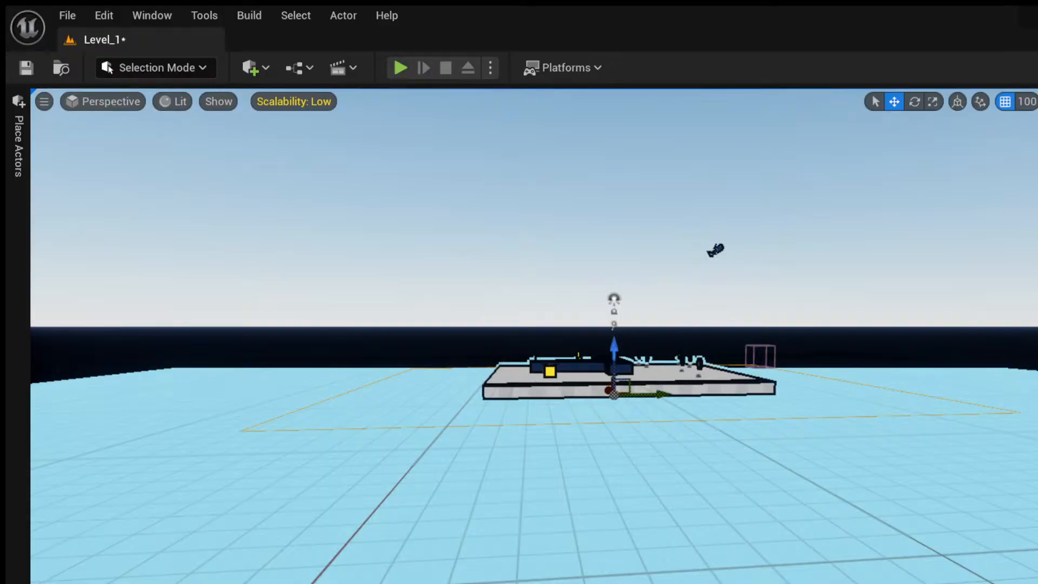
right_click_drag(614, 349, 610, 305)
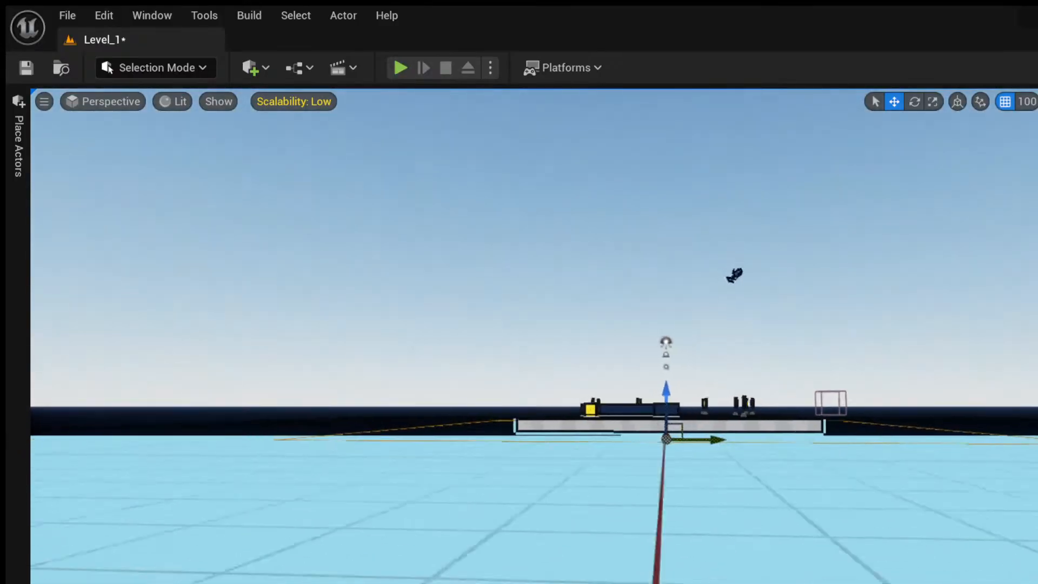
right_click_drag(518, 412, 557, 415)
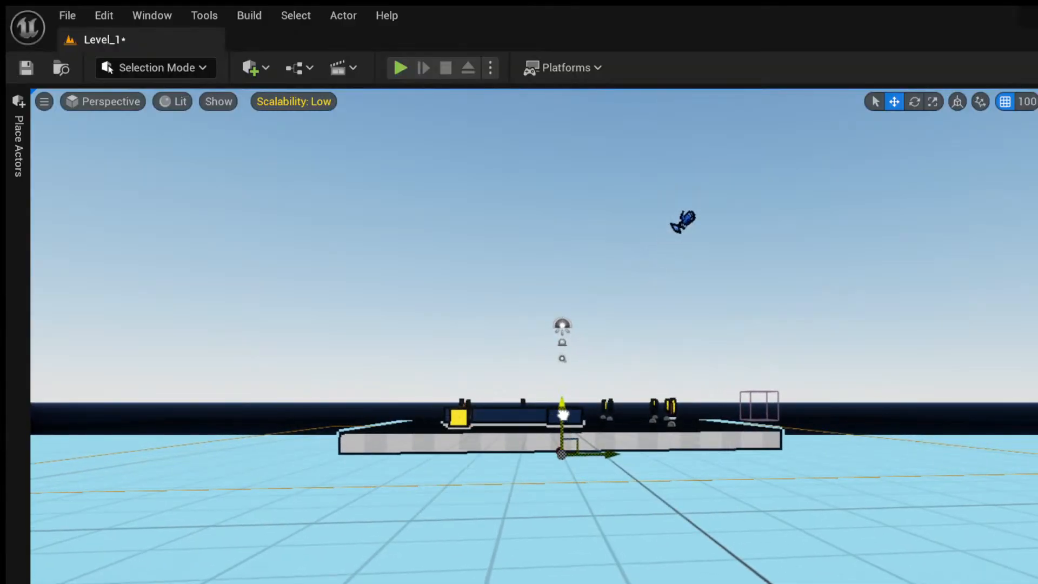
left_click_drag(562, 411, 561, 403)
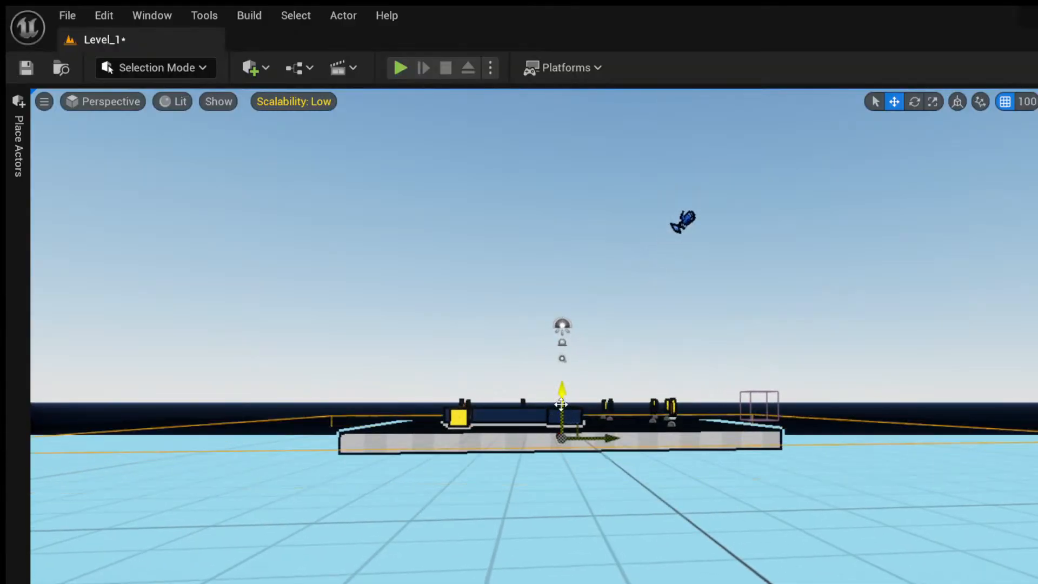
Turn off position grid snapping, lower the Pain Causing Volume slightly so it sits beneath the platform's top surface, and save the level.
left_click(1005, 102)
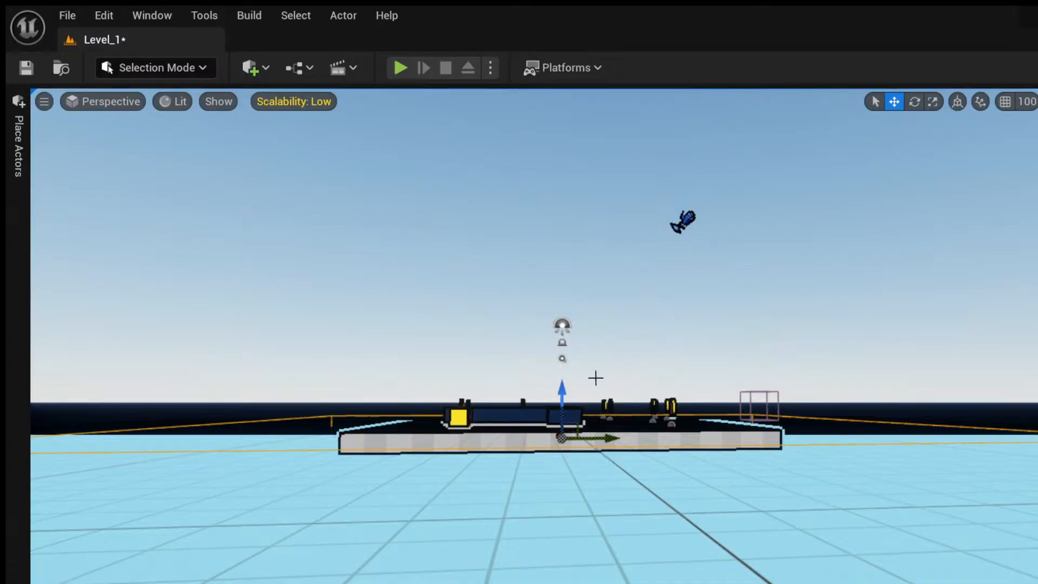
left_click_drag(562, 388, 561, 398)
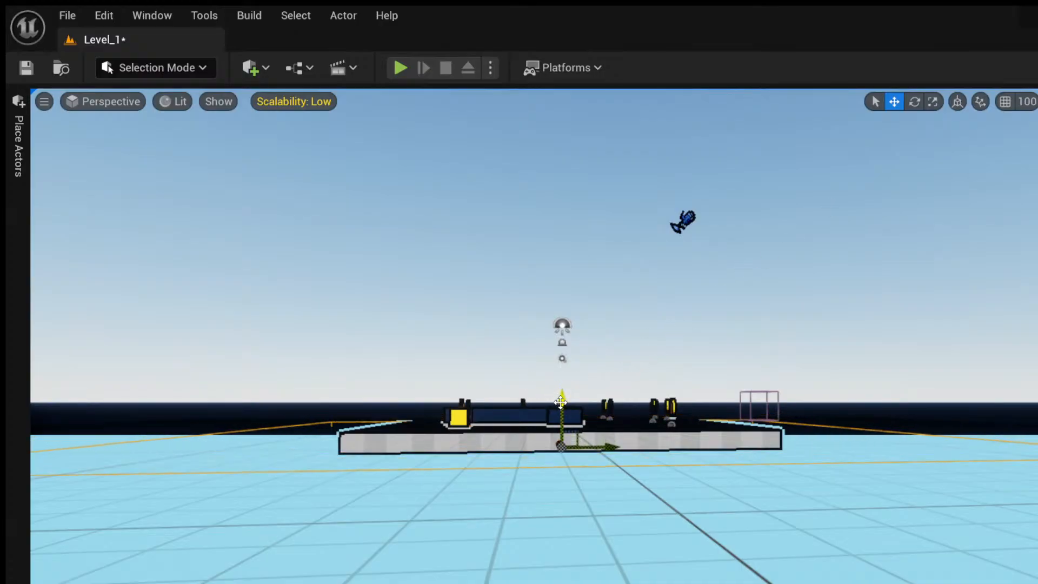
left_click_drag(560, 402, 561, 406, "shift")
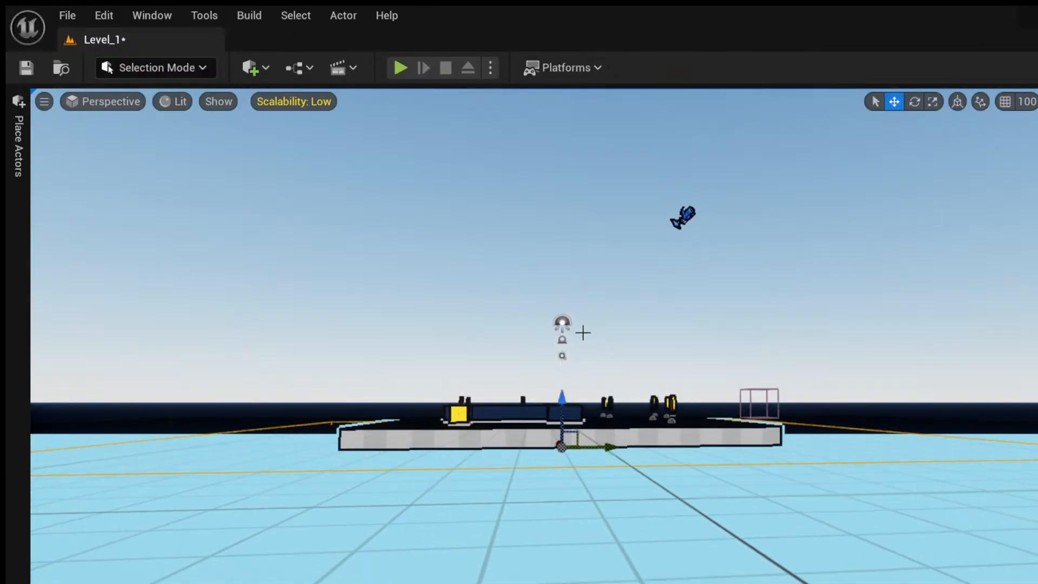
left_click(28, 69)
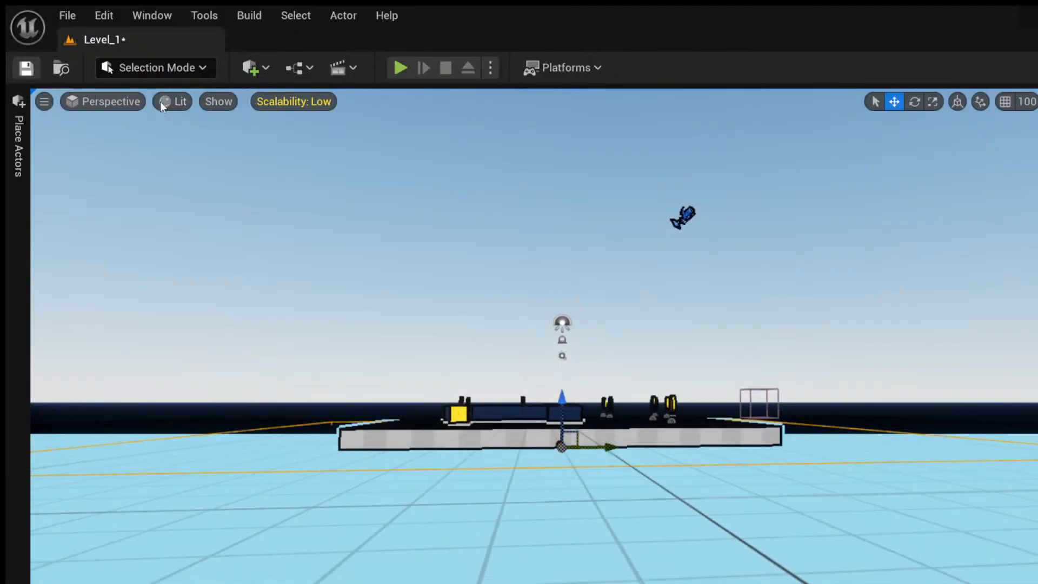
Clear the property filter, change the Pain Causing Volume's Damage Type from the default to the available DmgType class, and save the level.
key("s")
right_click_drag(548, 304, 551, 329)
key("w")
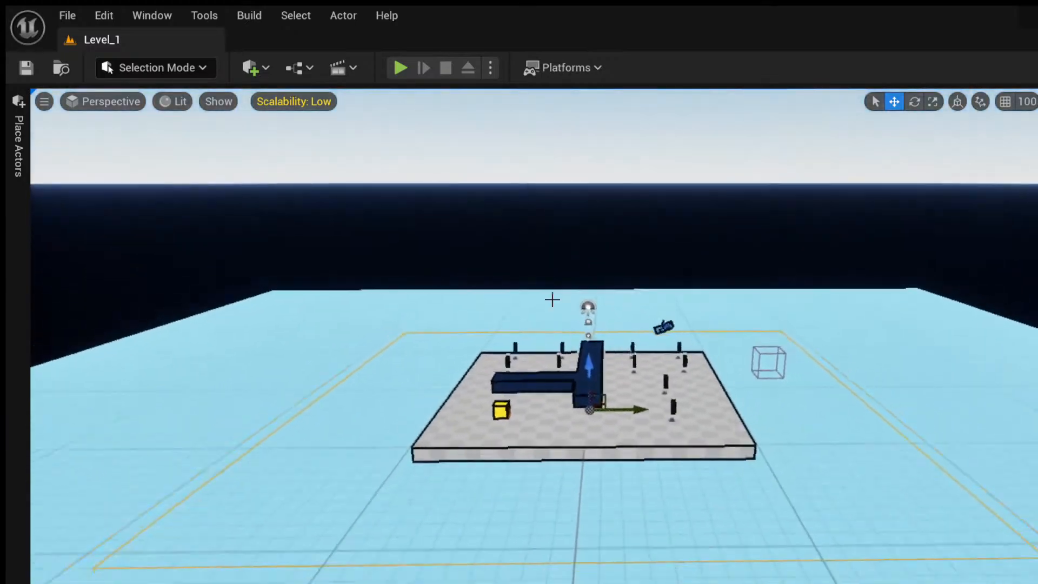
left_click(1036, 163)
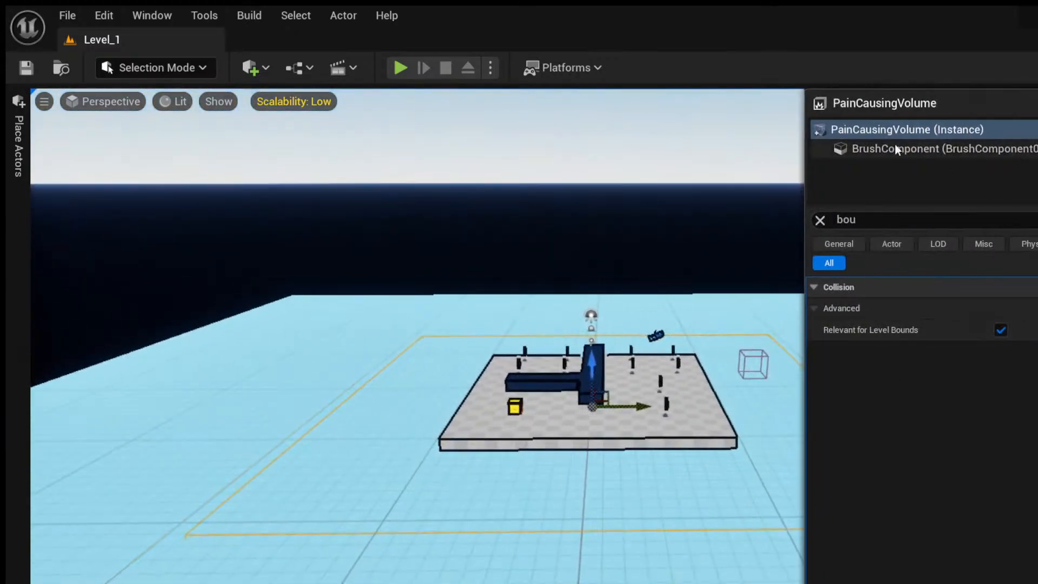
left_click(820, 220)
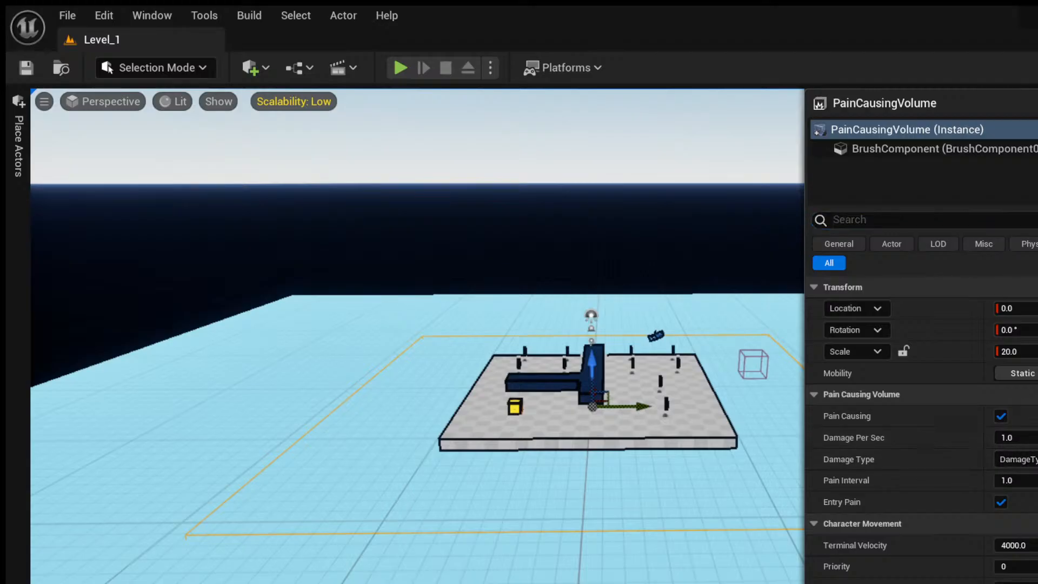
left_click(1029, 504)
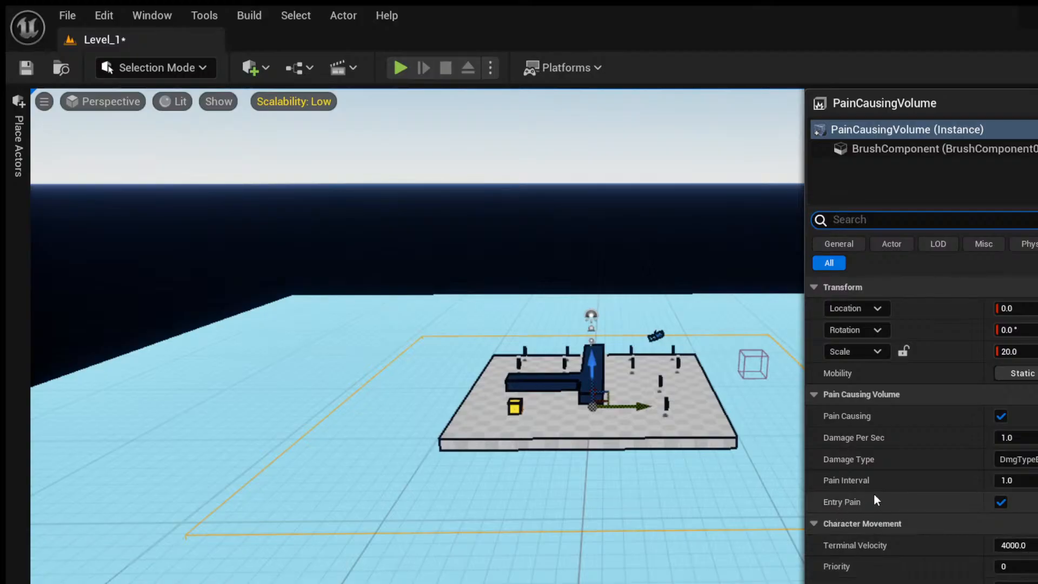
scroll(905, 526, "down", 2)
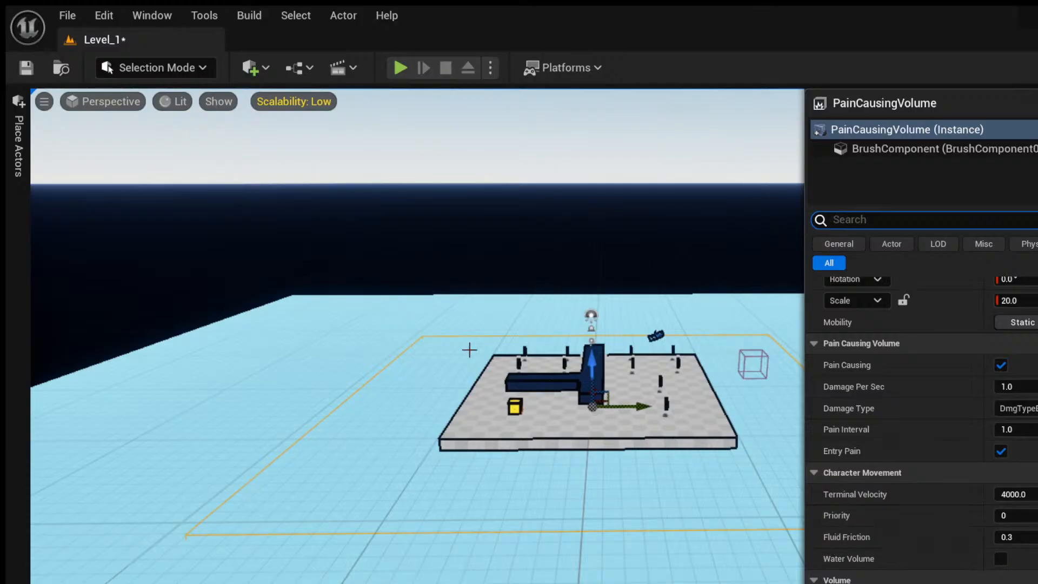
left_click(26, 68)
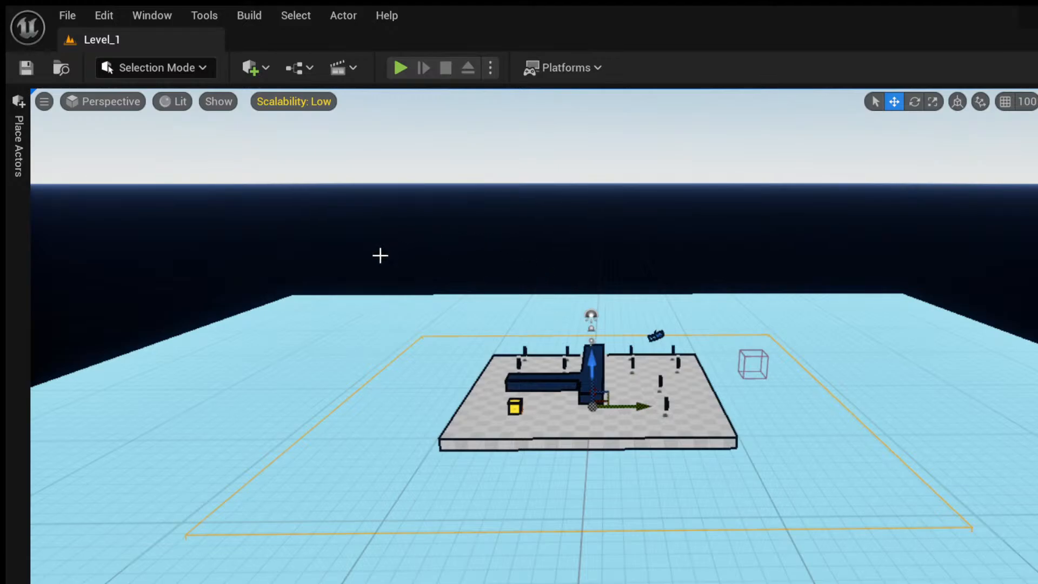
Open the BP_Box blueprint from the project's Content/Blueprint/Player folder.
key("ctrl+space")
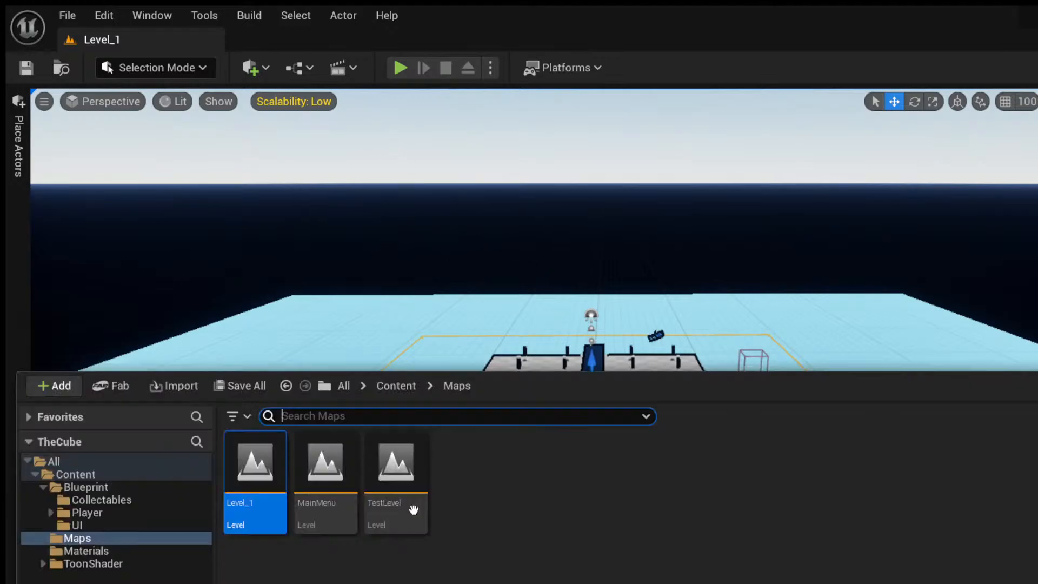
left_click(387, 381)
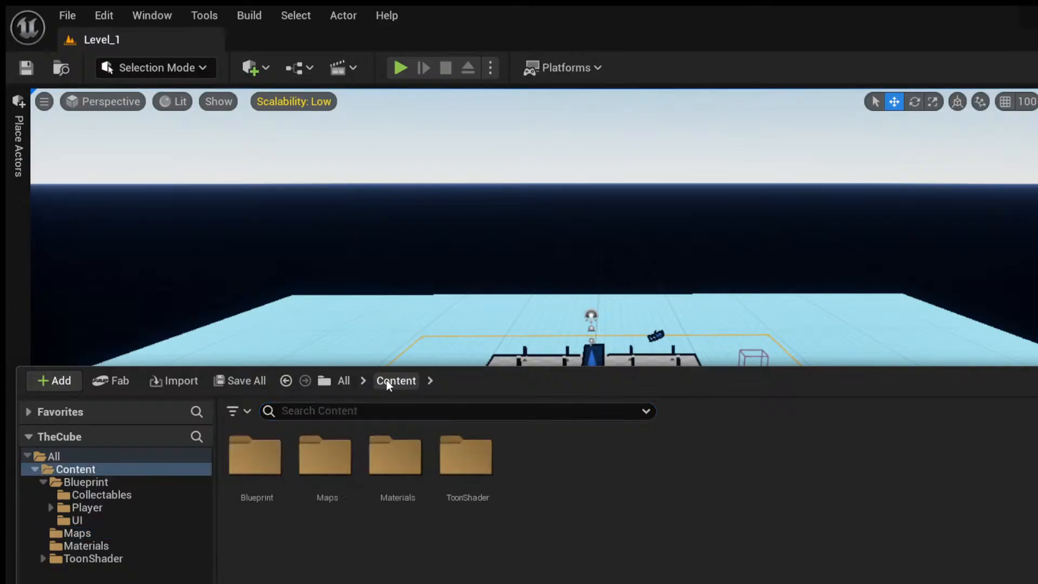
double_click(266, 482)
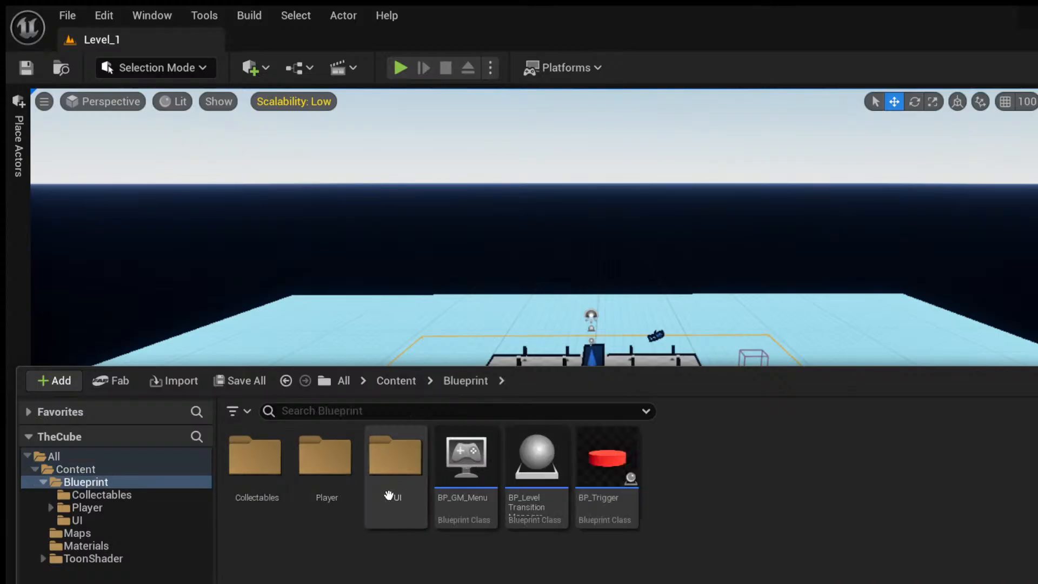
double_click(349, 464)
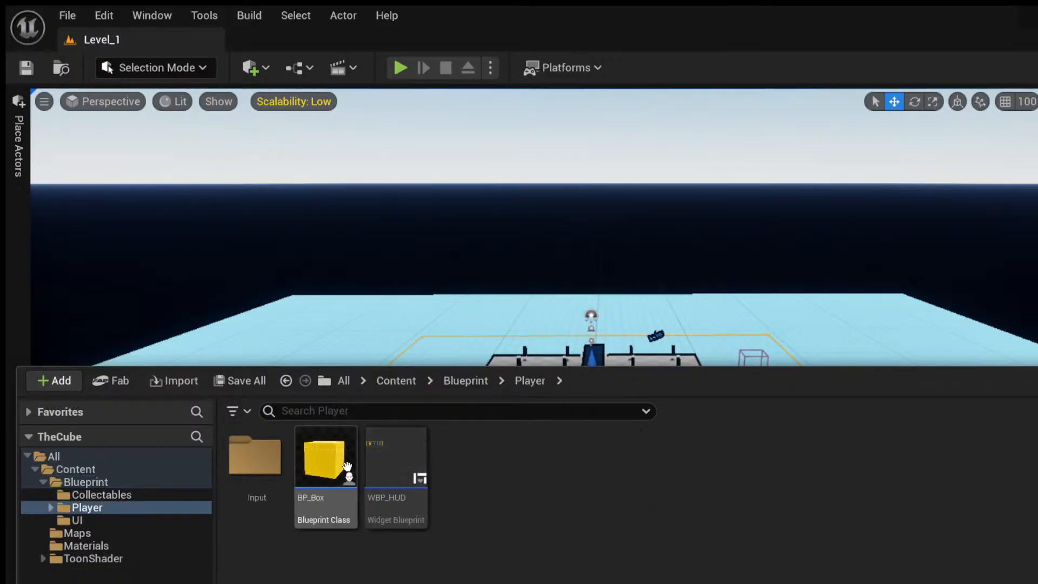
left_click(342, 488)
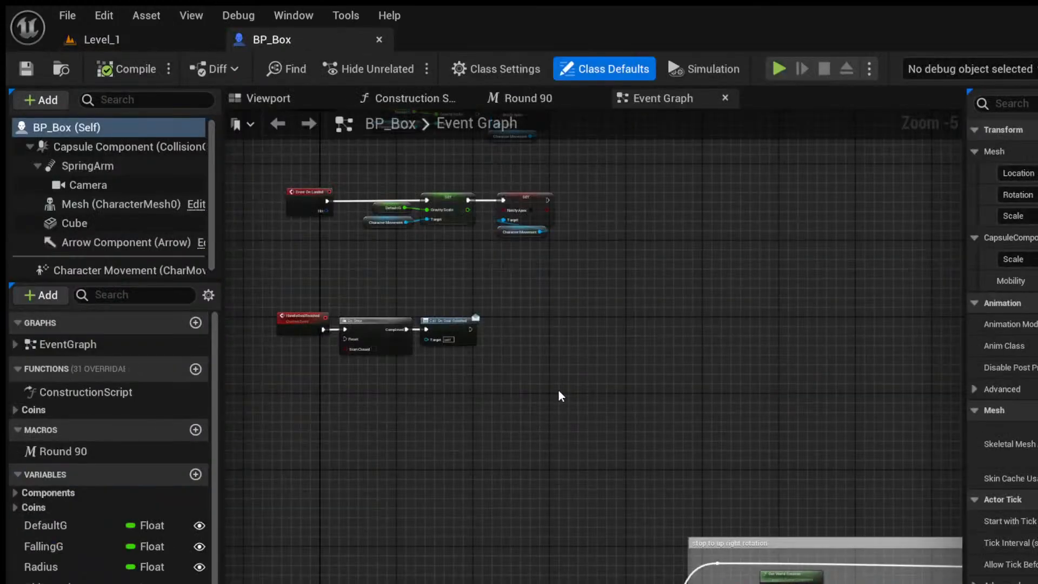
Add an Event AnyDamage node in an empty area of the Event Graph, connect it to a Print String node, and compile and save.
scroll(543, 413, "down", 4)
right_click_drag(543, 412, 592, 229)
scroll(550, 319, "up", 3)
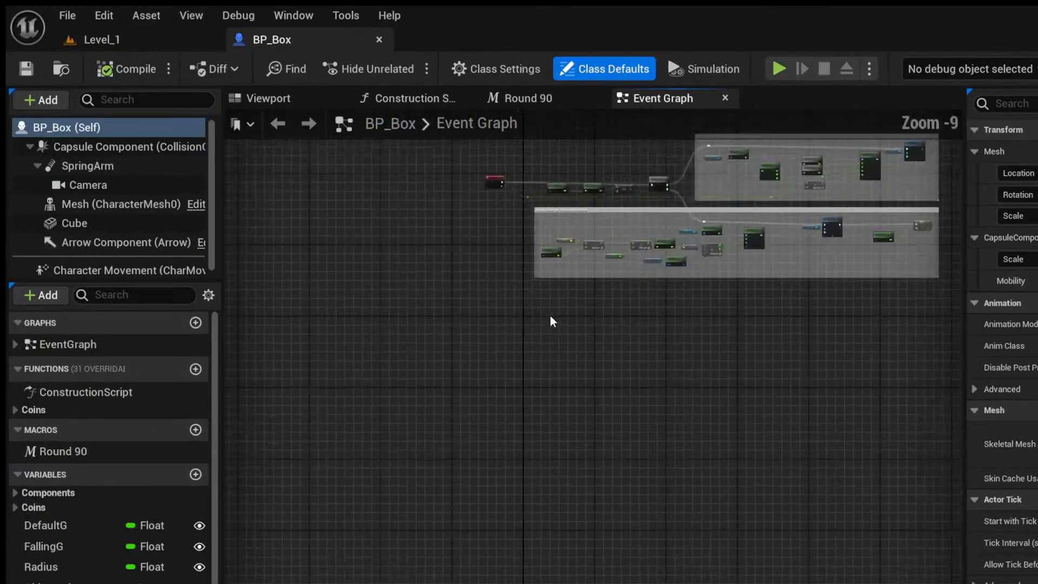
scroll(549, 320, "up", 3)
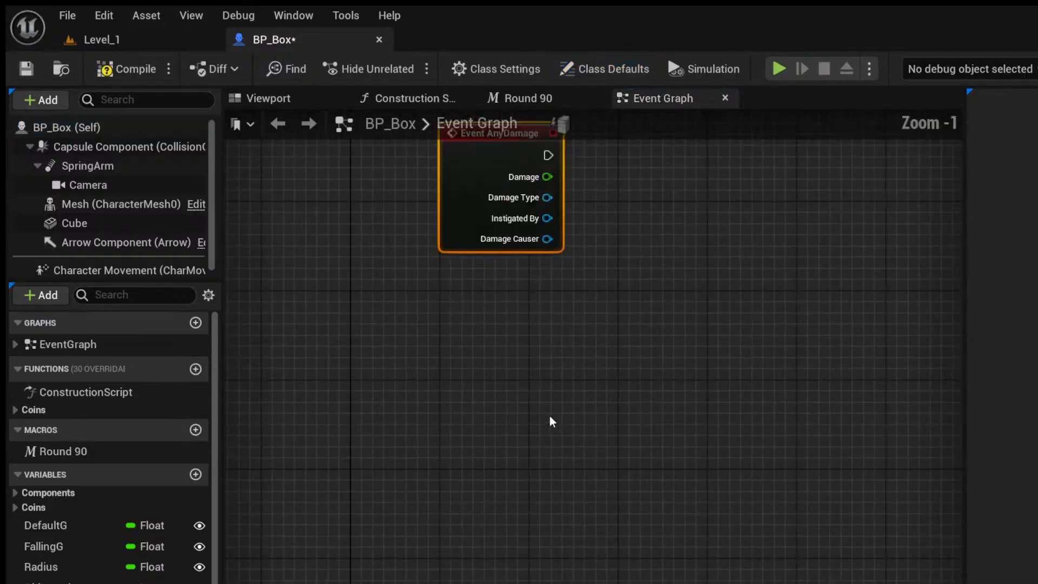
left_click_drag(473, 186, 320, 423)
left_click_drag(392, 400, 530, 382)
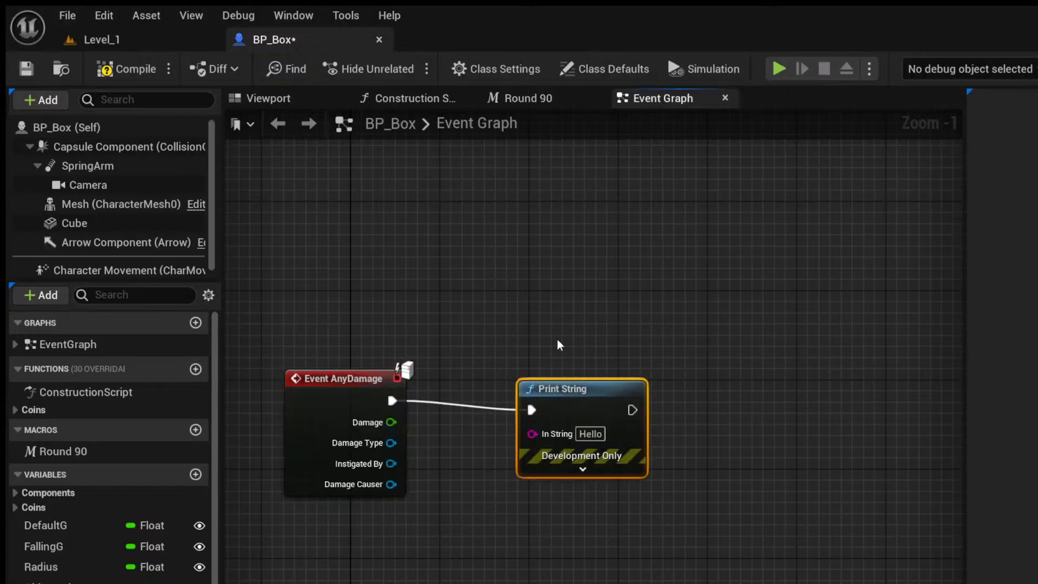
left_click(24, 70)
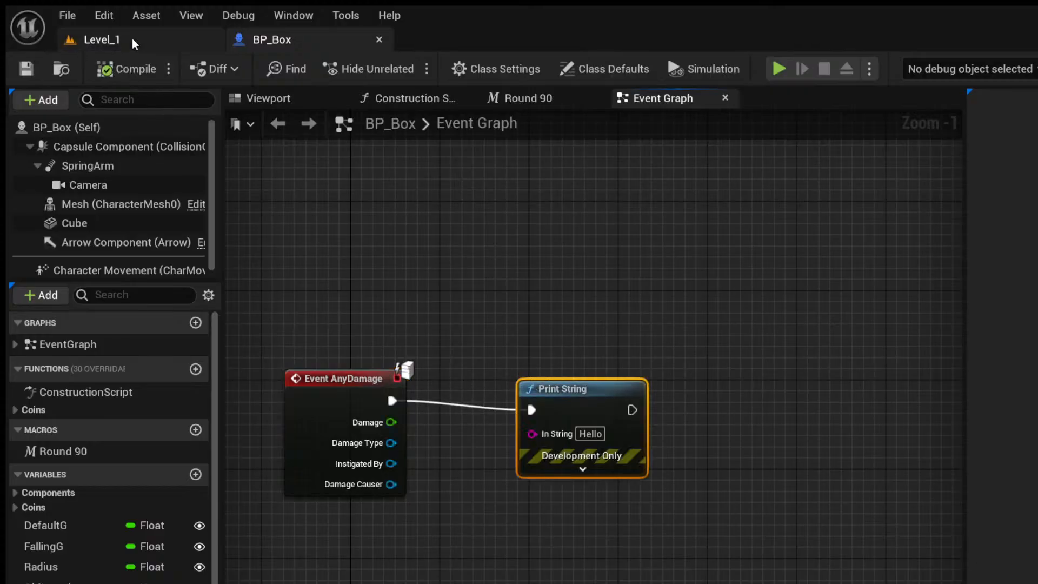
Play Level_1, roll the cube off the platform's edge to test the damage message, and stop the session.
left_click(132, 41)
left_click(400, 68)
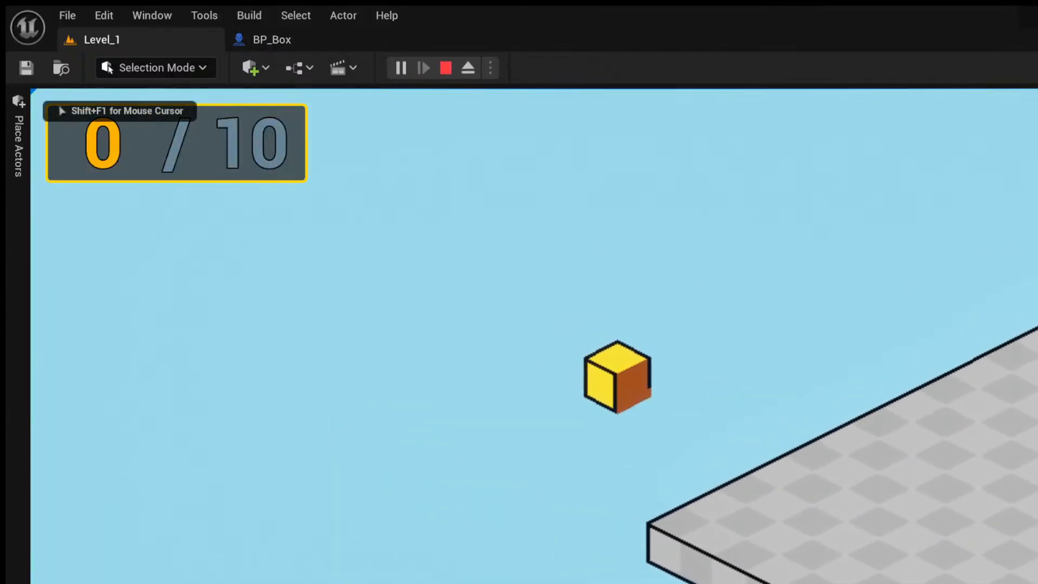
key("s")
key("d")
key("d")
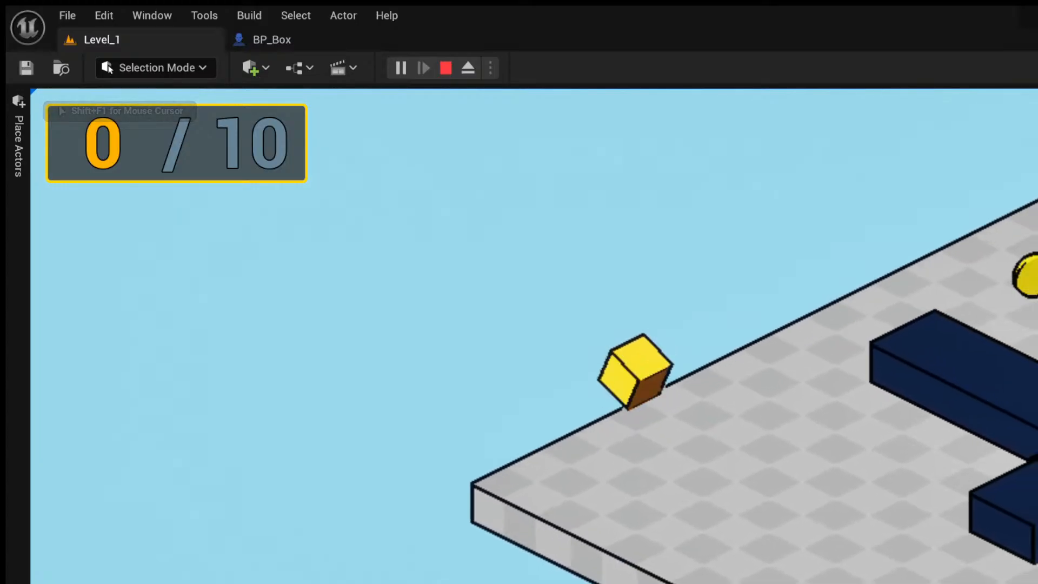
key("a")
key("s")
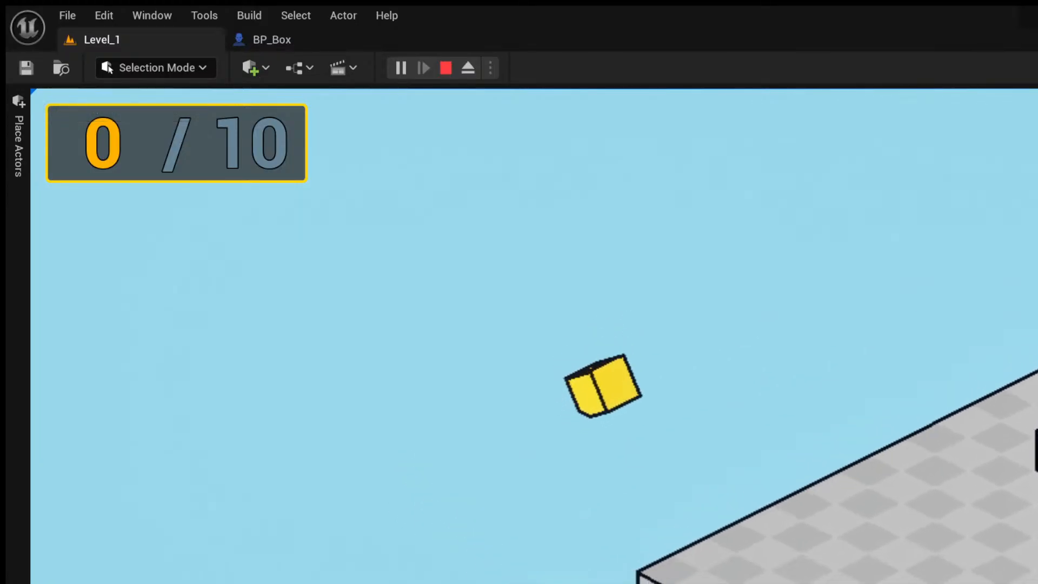
key("d")
key("Escape")
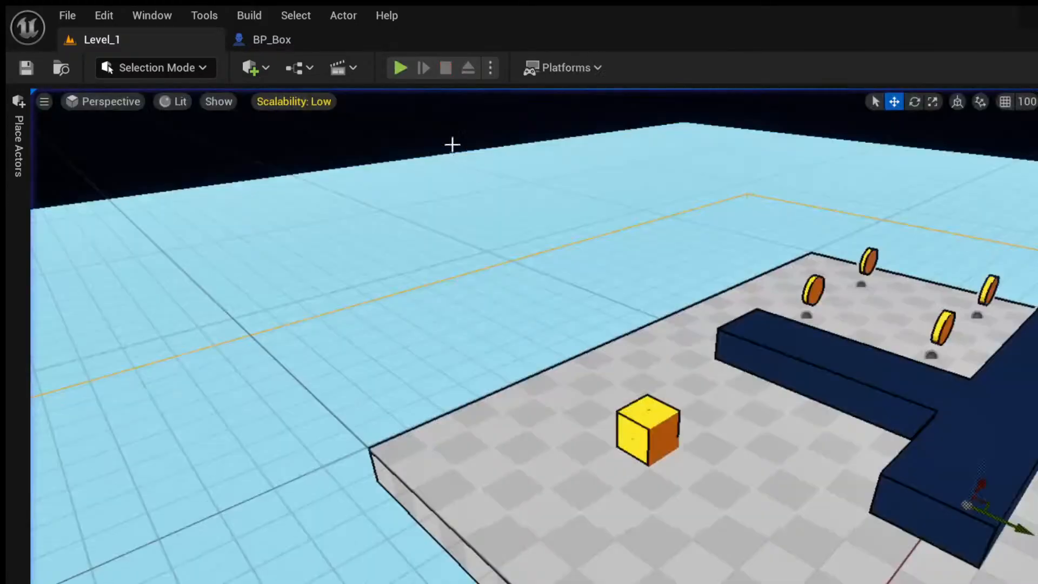
Raise the Pain Causing Volume in Level_1 slightly so that its upper edges stand above the blue ground.
left_click(291, 41)
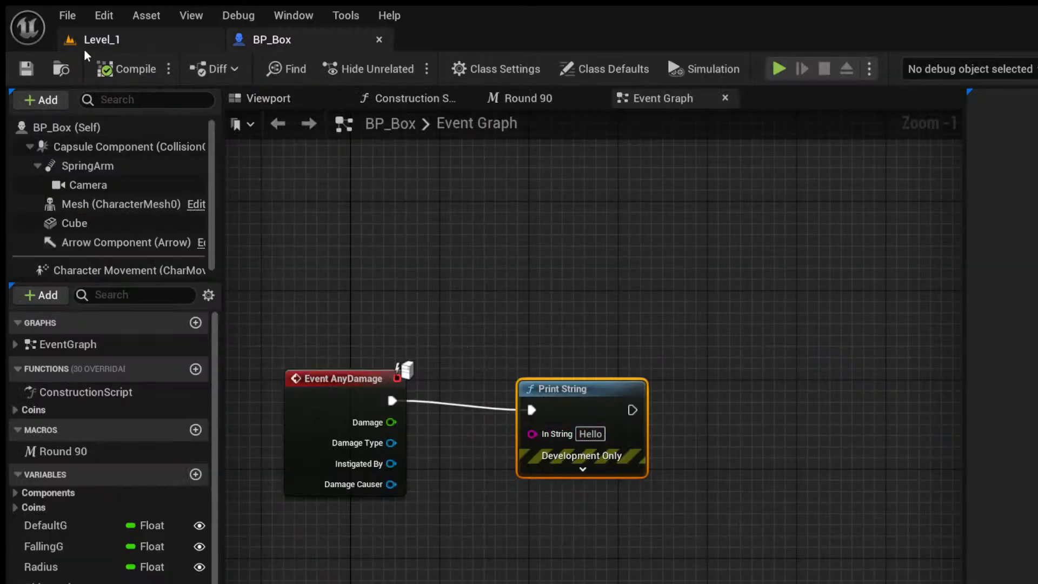
left_click(98, 41)
key("s")
right_click_drag(497, 291, 600, 281)
key("a")
key("w")
mouse_move(589, 348)
right_mouse_down()
mouse_move(590, 357)
mouse_move(589, 347)
right_mouse_up()
left_click_drag(657, 236, 573, 144)
Run the level again with the raised volume, move and drop the cube beside the platform to check for the printed message, and stop playing.
left_click(400, 68)
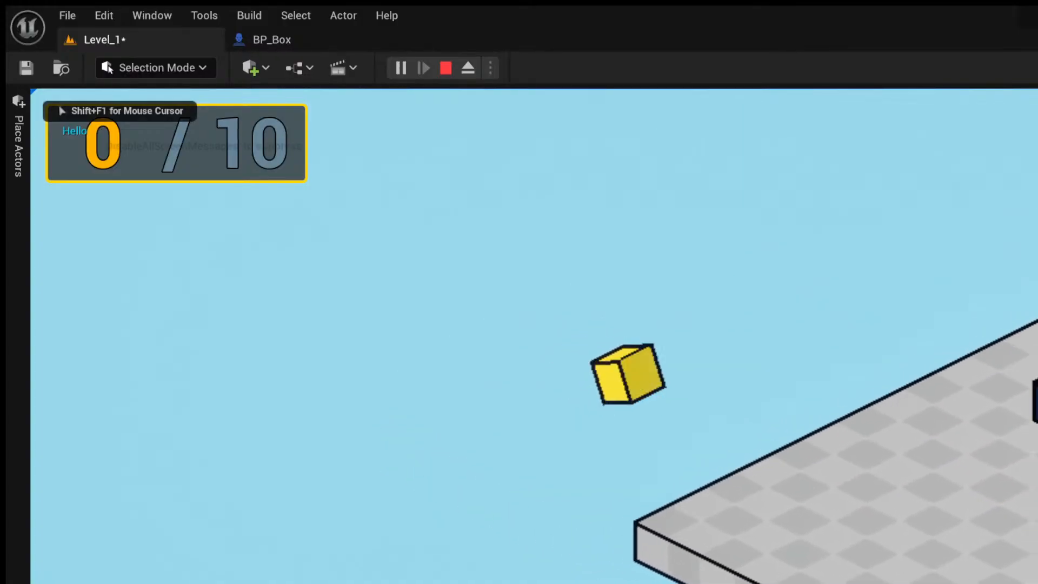
key("a")
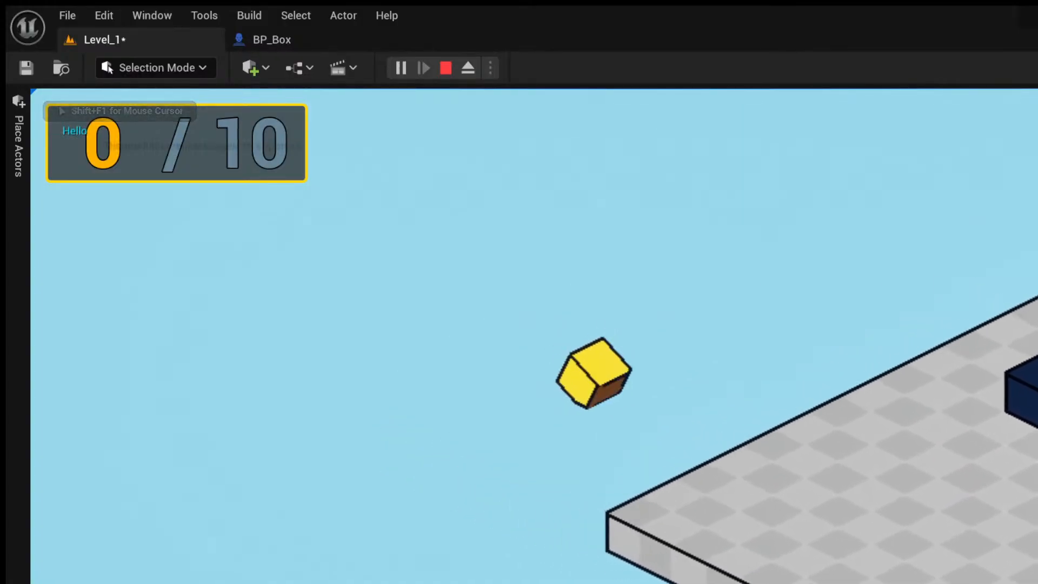
key("d")
key("space")
key("a")
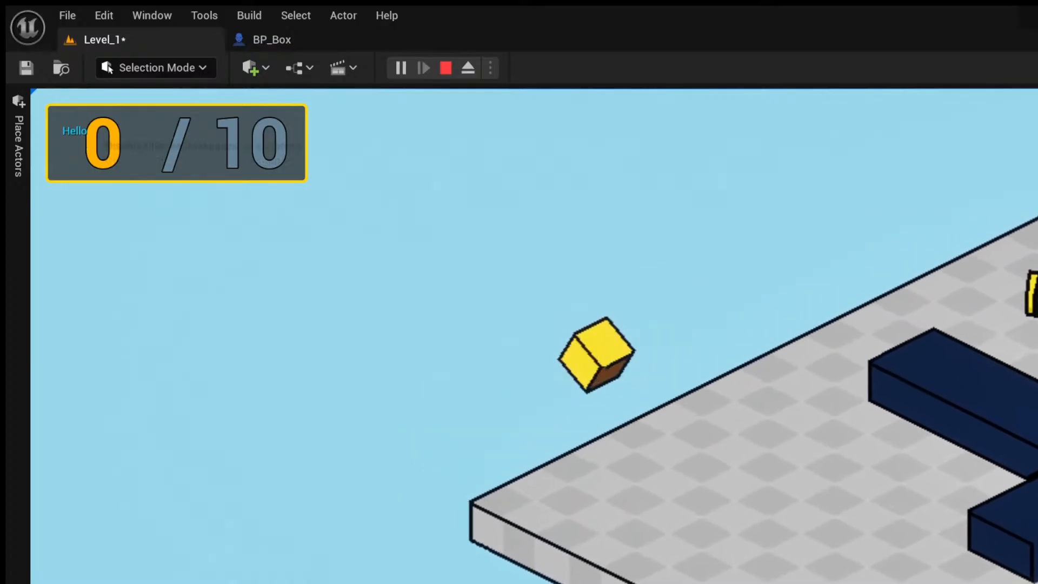
key("d")
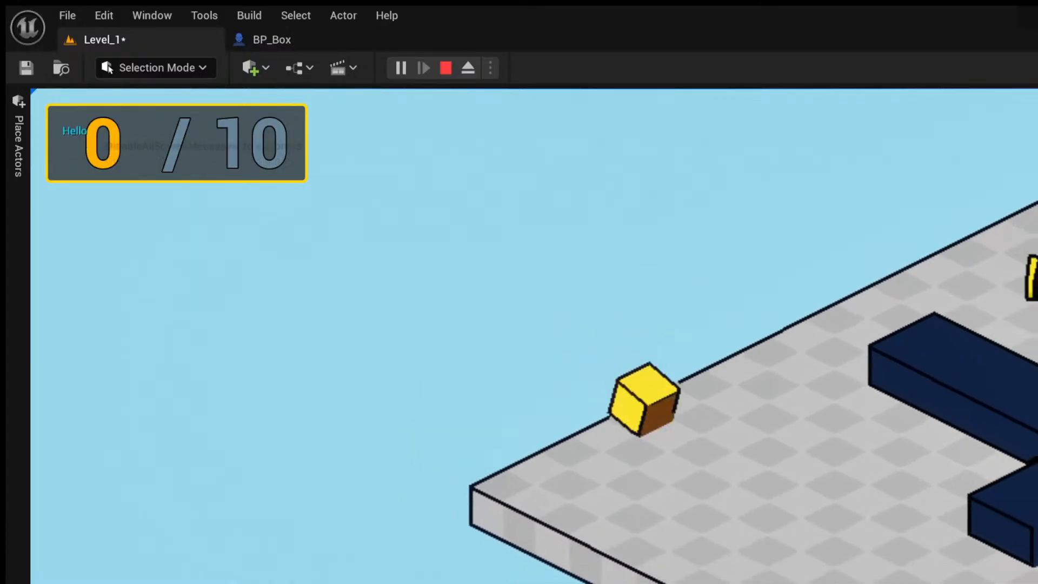
key("a")
key("space")
key("d")
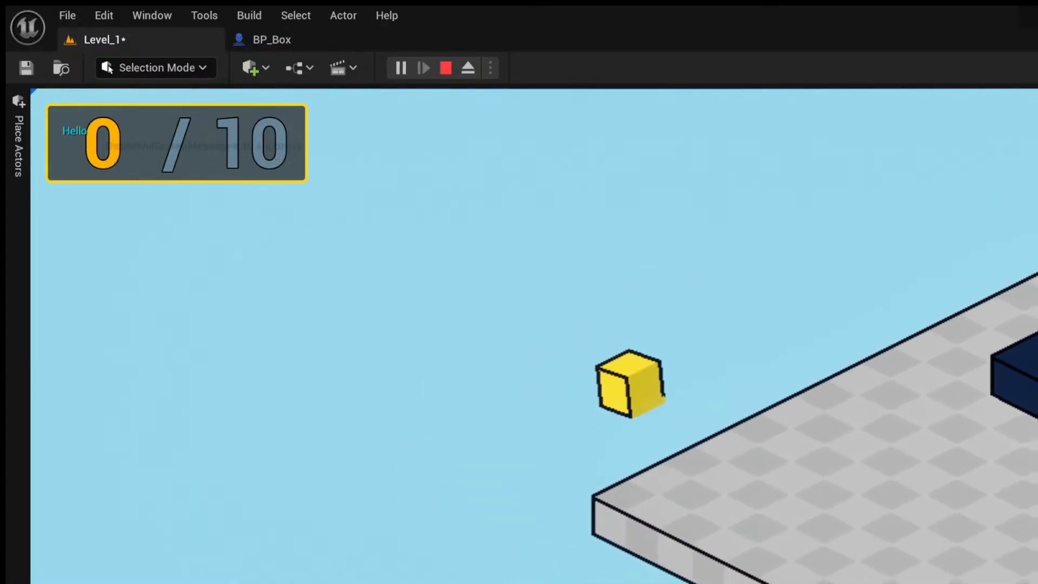
key("Escape")
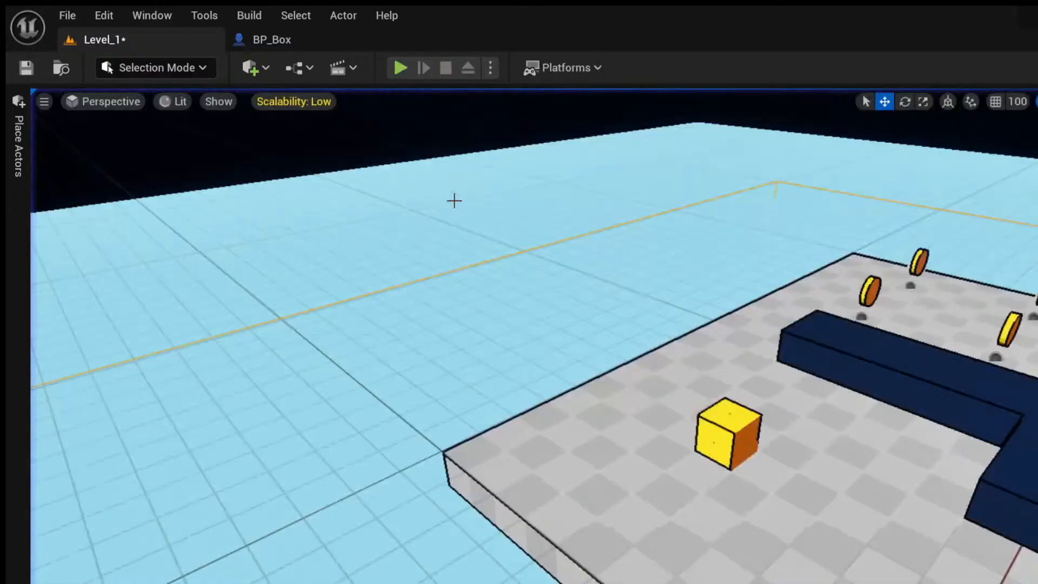
Inspect the extent of the Pain Causing Volume around the platform from several viewpoints.
scroll(614, 340, "down", 2)
key("f")
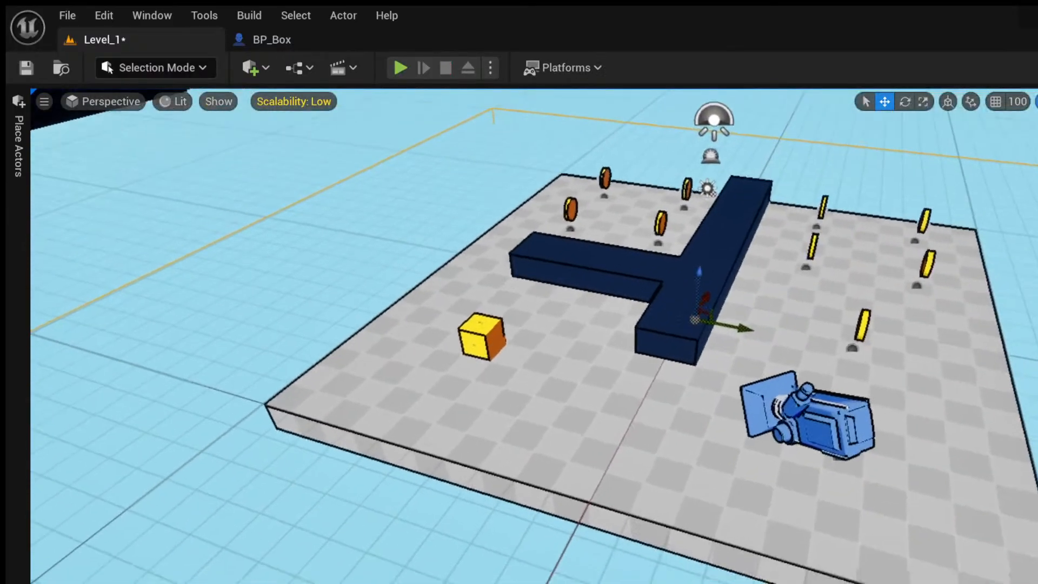
scroll(630, 371, "up", 5)
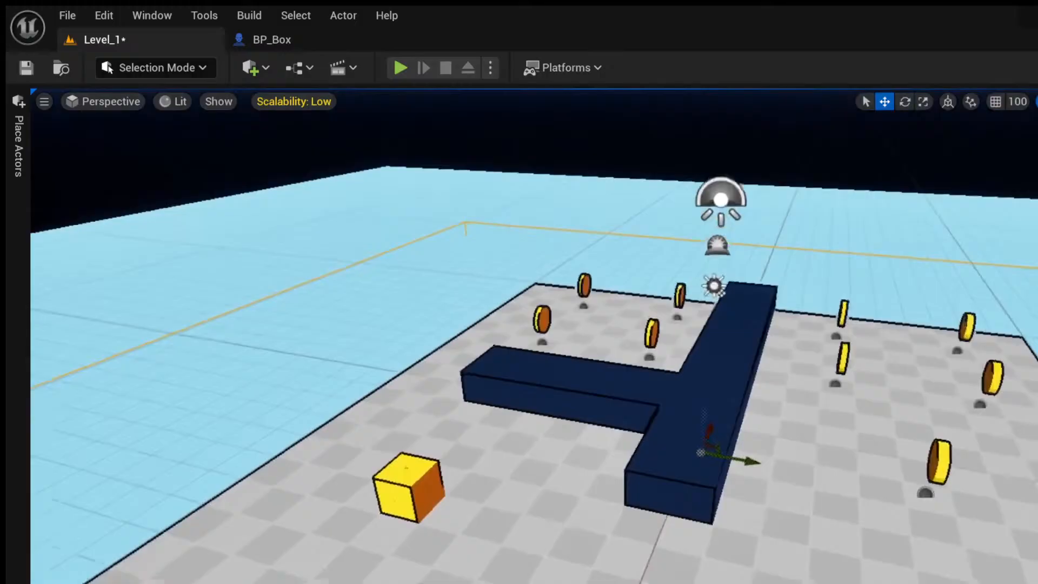
right_click_drag(630, 371, 573, 406)
key("s")
key("w")
key("s")
left_click(21, 128)
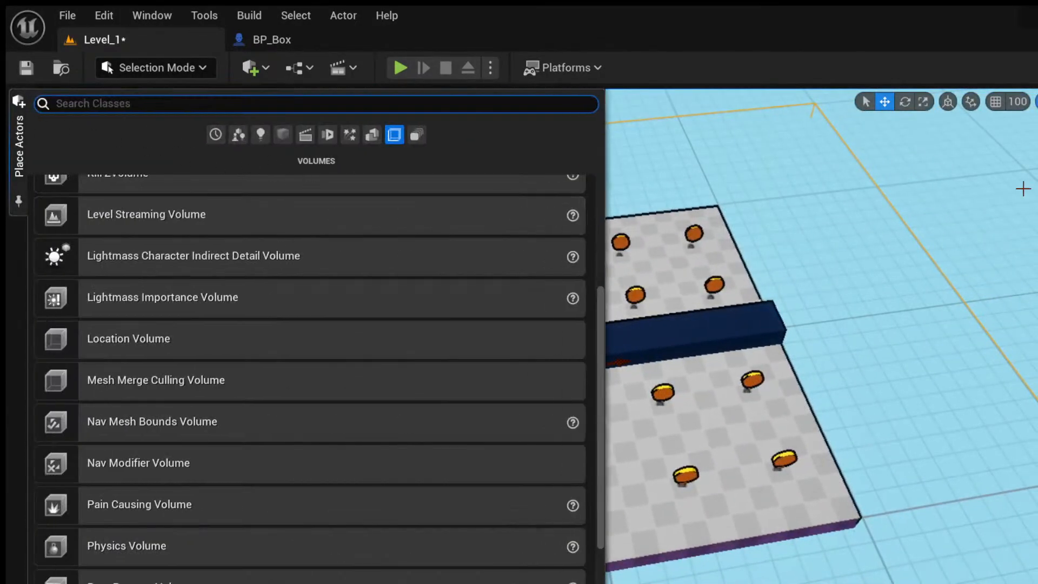
Delete the volume that applies the toon shading from the lighting folder, and undo the deletion.
left_click(1037, 130)
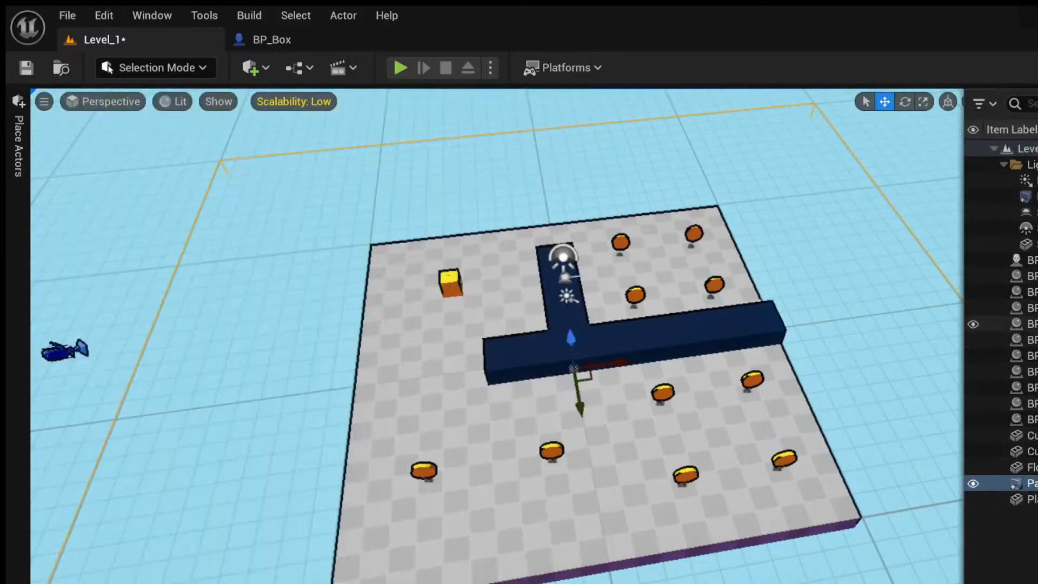
left_click(1033, 197)
key("Delete")
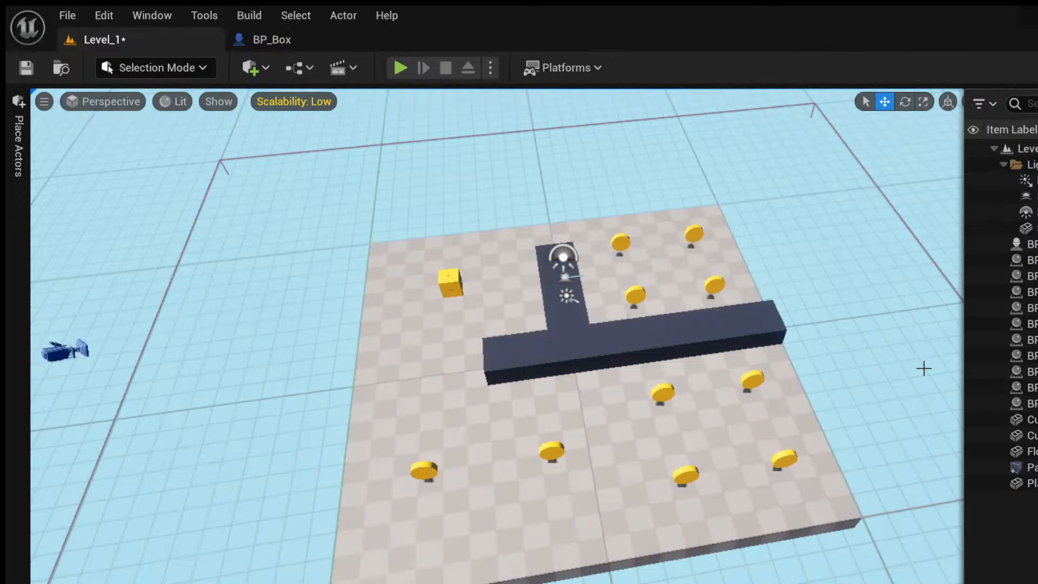
key("ctrl+z")
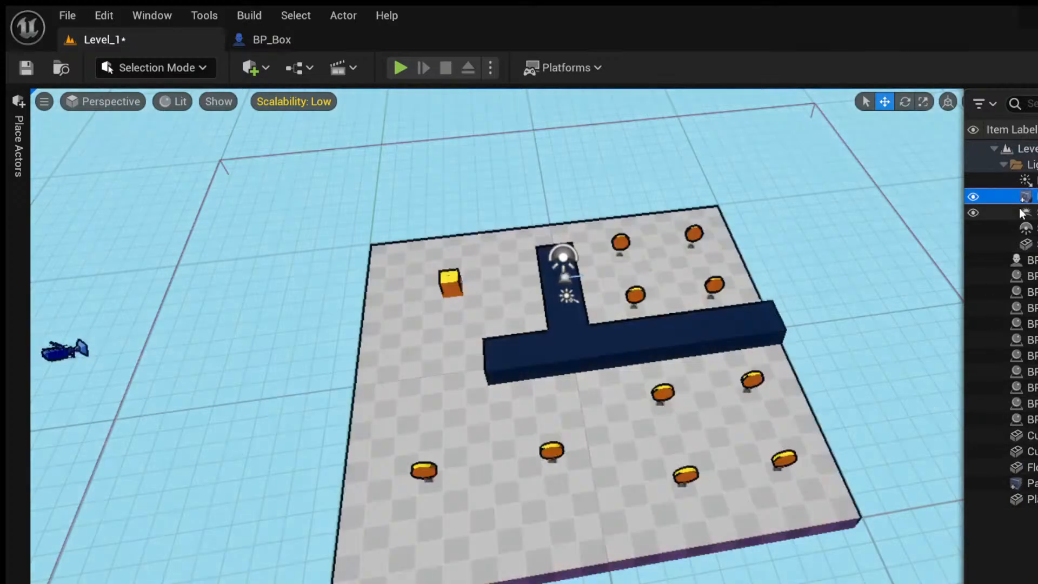
Place a Player Start on Level_1's platform right beside the yellow cube.
right_click_drag(506, 218, 432, 205)
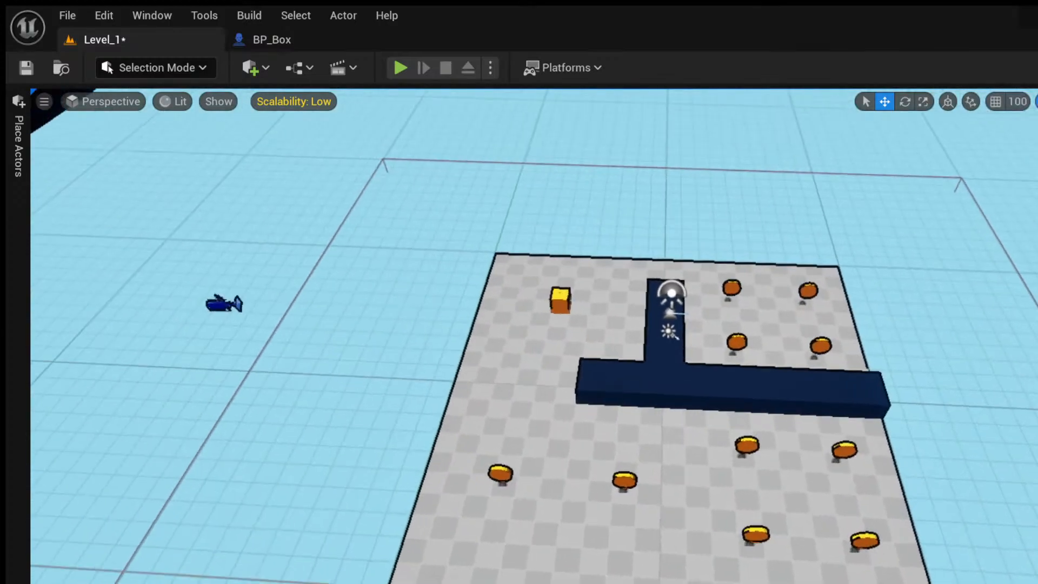
left_click(8, 133)
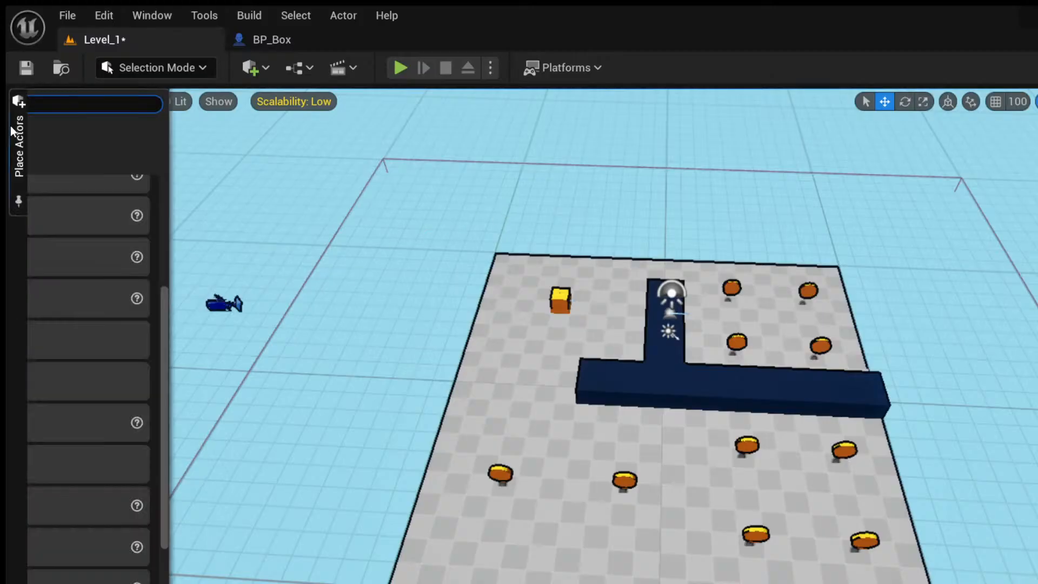
left_click(238, 135)
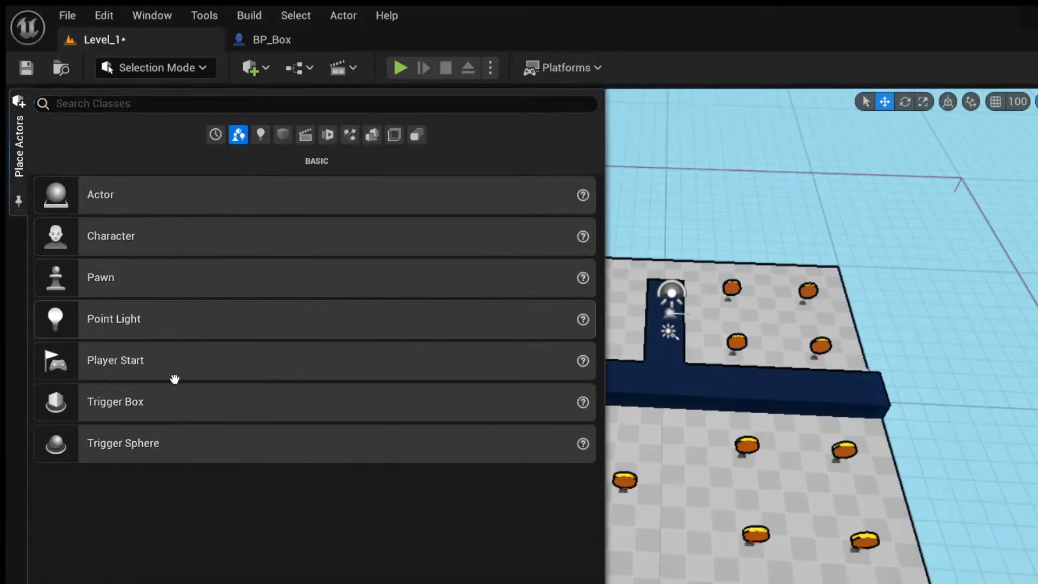
left_click_drag(678, 480, 671, 456)
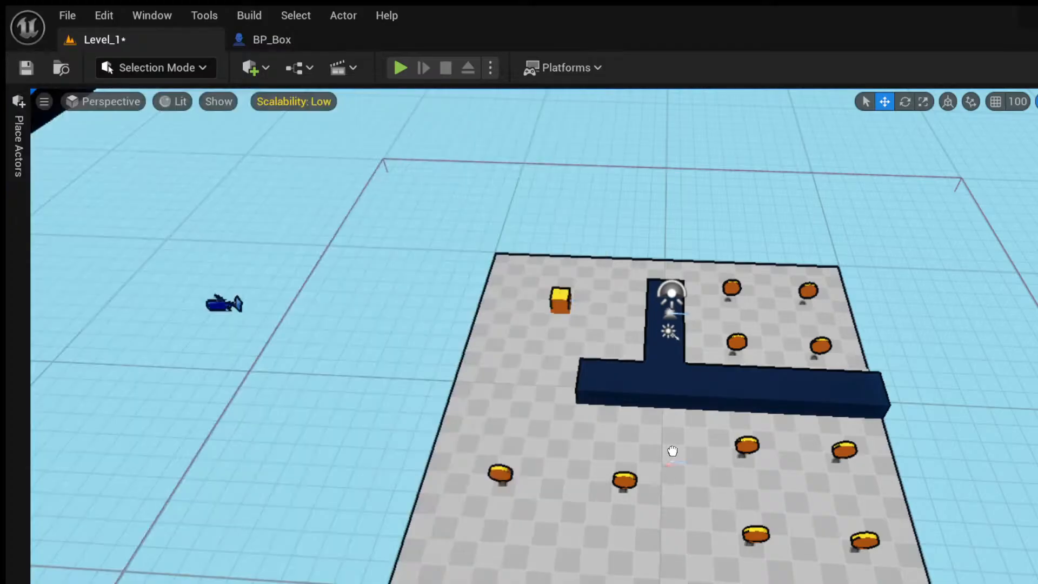
left_click_drag(672, 451, 560, 325)
Examine the placement of the Player Start relative to the yellow cube from several closer viewpoints.
right_click_drag(542, 358, 638, 322)
key("a")
key("a")
key("w")
key("d")
key("s")
key("d")
key("a")
key("w")
key("w")
key("s")
key("a")
key("w")
right_click_drag(605, 381, 605, 381)
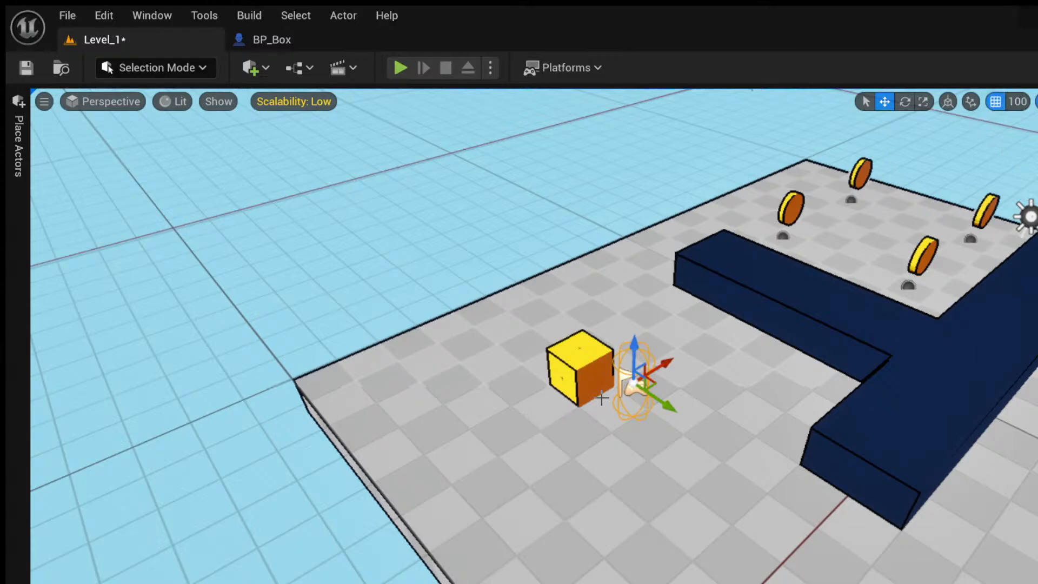
Try deleting the yellow cube and moving the Player Start towards its spot, and undo both changes.
left_click(595, 375)
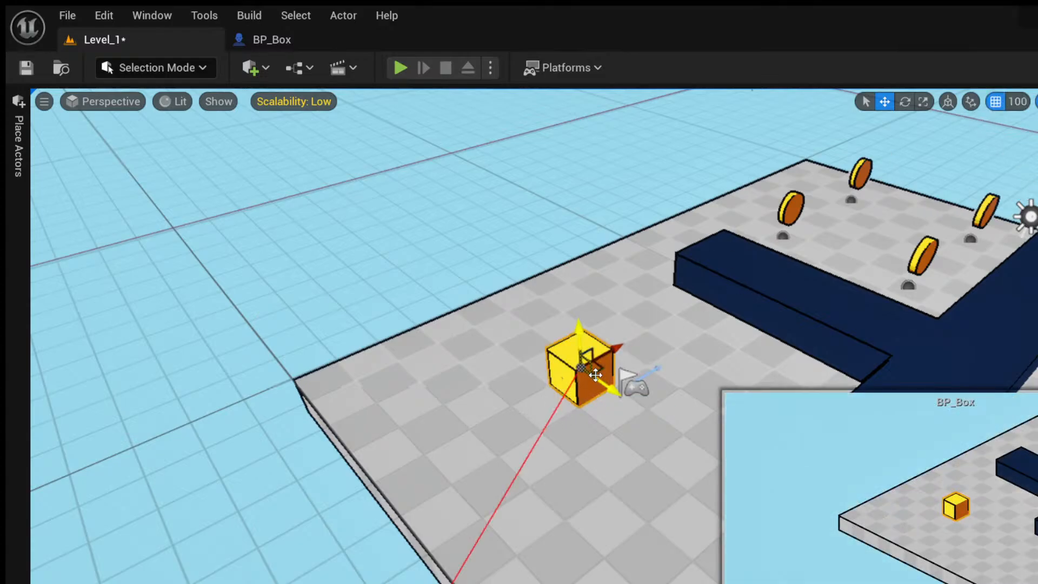
key("Delete")
left_click(634, 385)
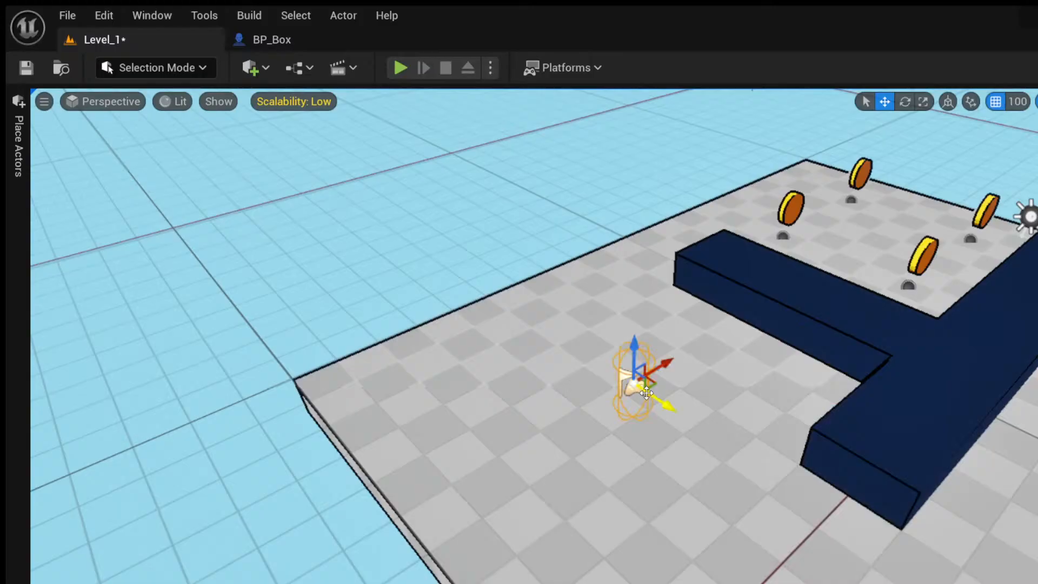
left_click_drag(664, 369, 562, 362)
scroll(593, 405, "down", 10)
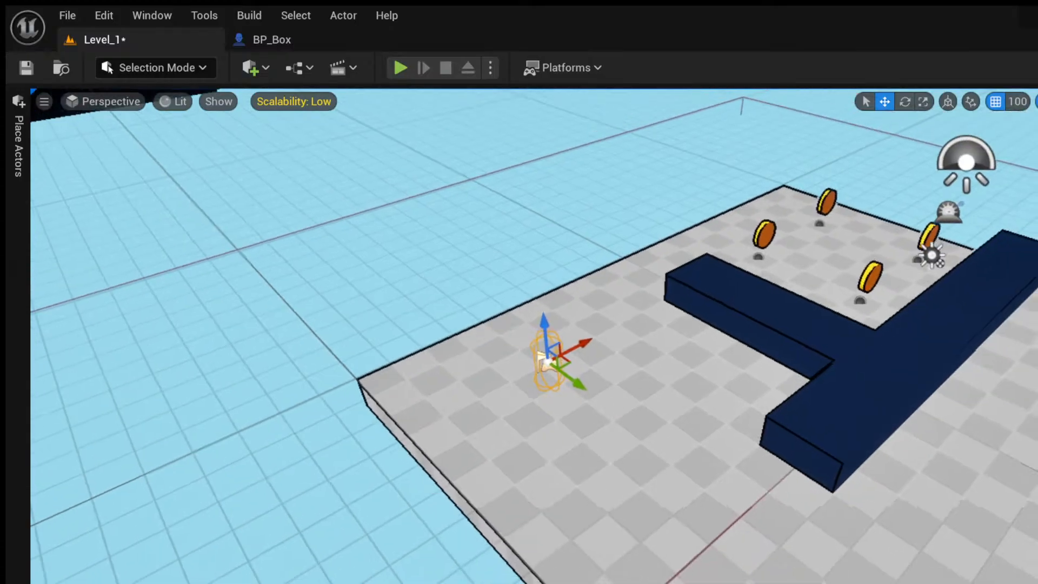
scroll(587, 341, "up", 8)
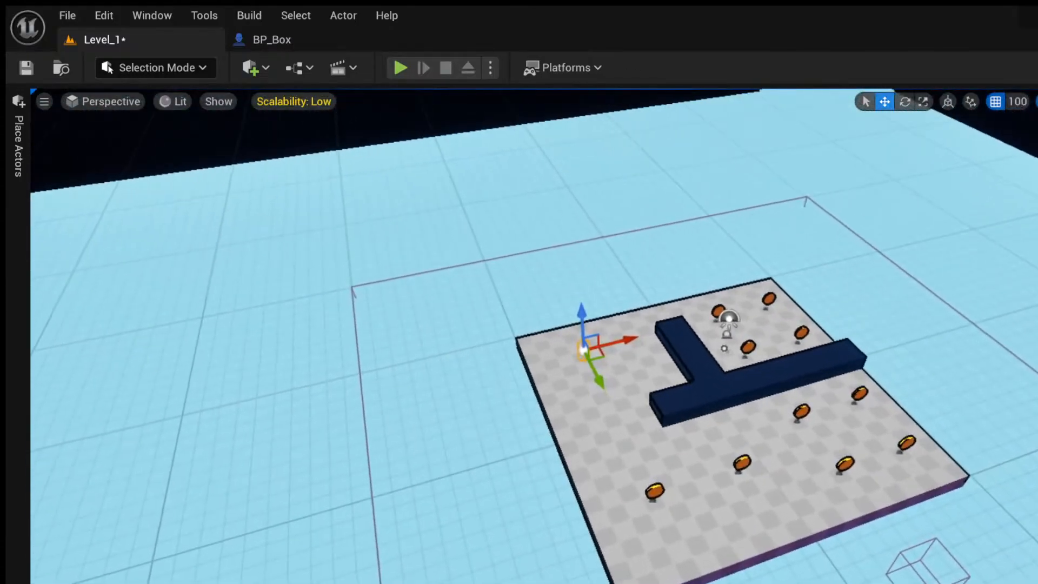
mouse_move(634, 386)
right_mouse_down()
mouse_move(567, 378)
mouse_move(634, 385)
right_mouse_up()
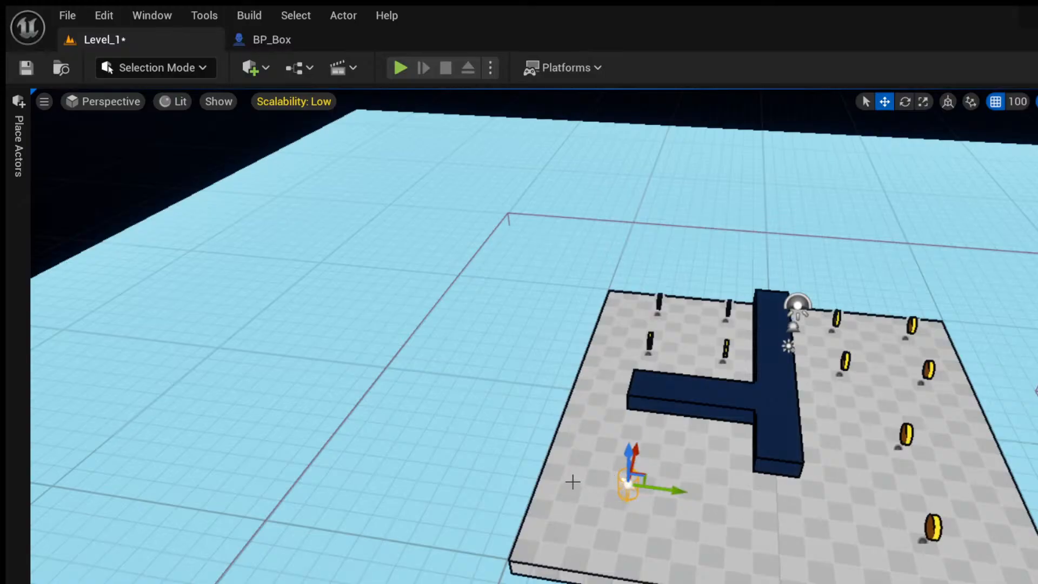
key("ctrl+z")
key("ctrl+z")
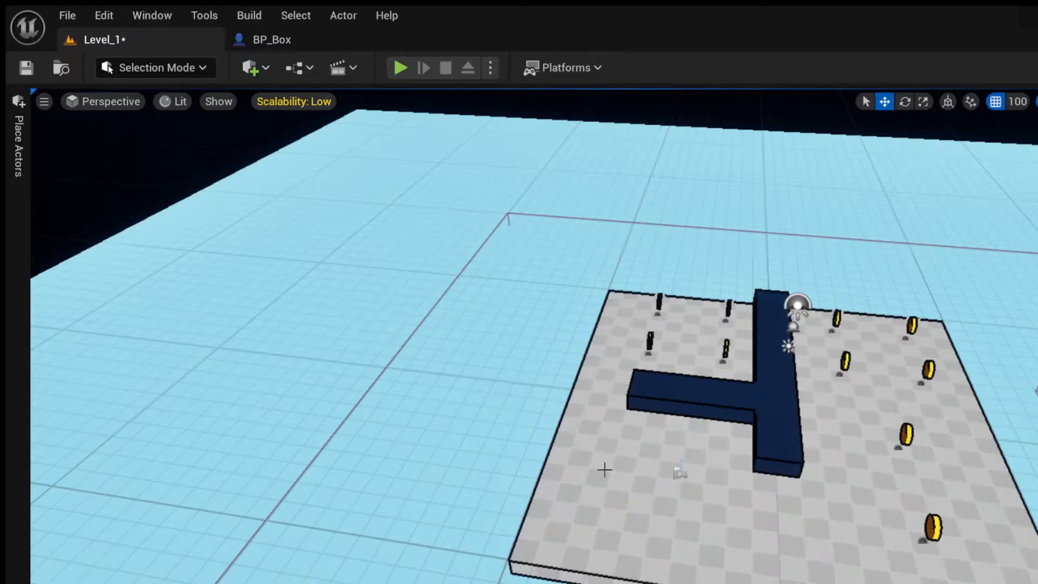
key("ctrl+z")
Move the Player Start into the yellow cube, refining its place with the position grid snap set to 50.
left_click(676, 471)
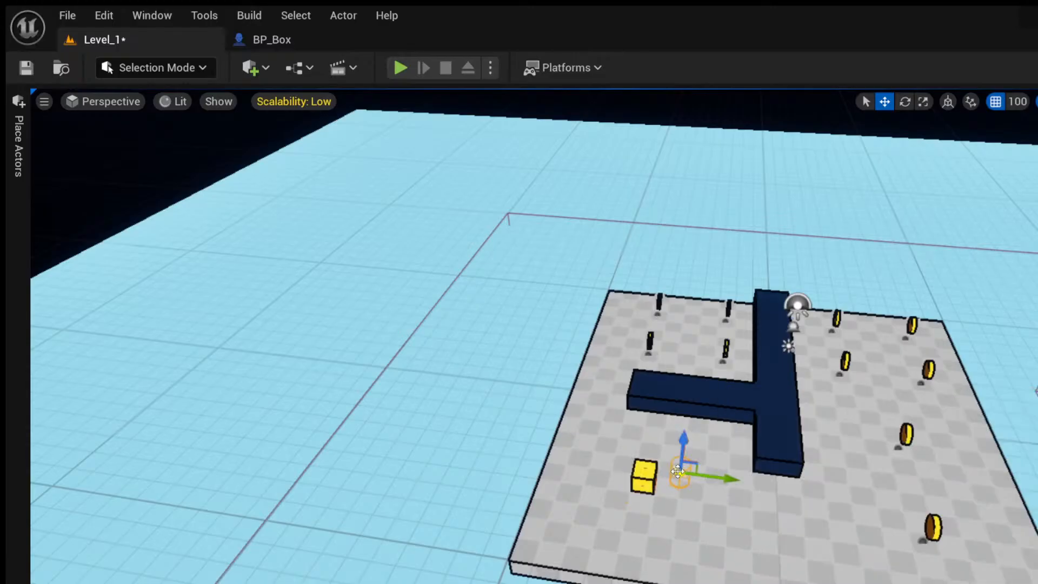
left_click_drag(688, 476, 659, 492)
right_click_drag(730, 416, 568, 467)
key("d")
key("w")
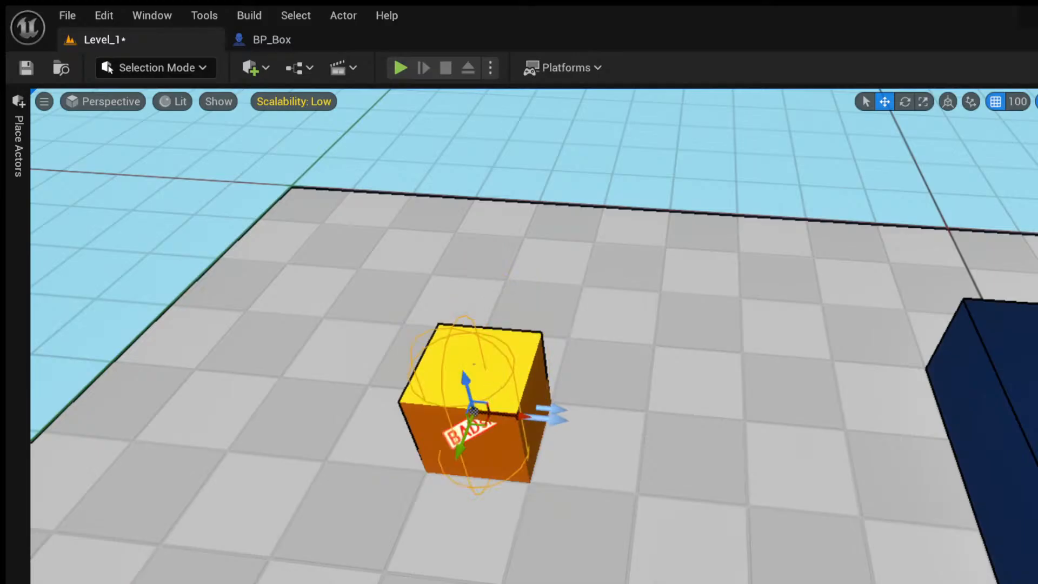
key("bracketleft")
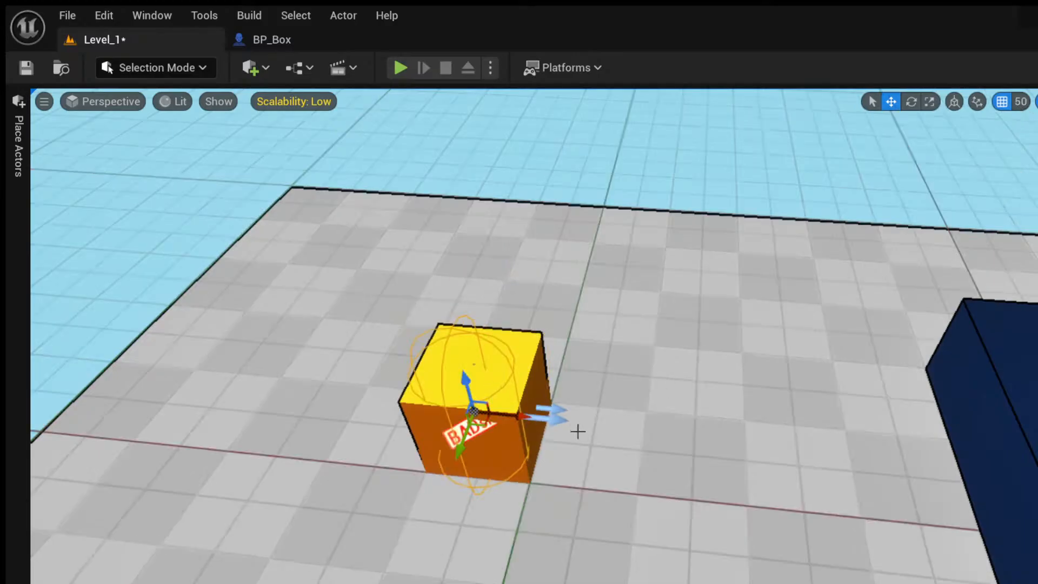
left_click_drag(491, 399, 497, 380)
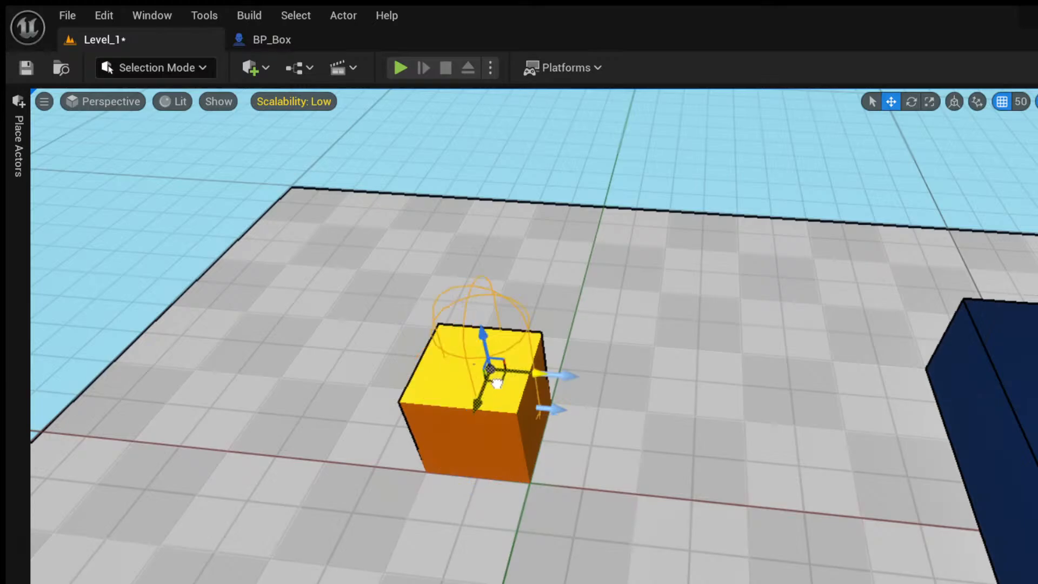
right_click_drag(735, 259, 908, 257)
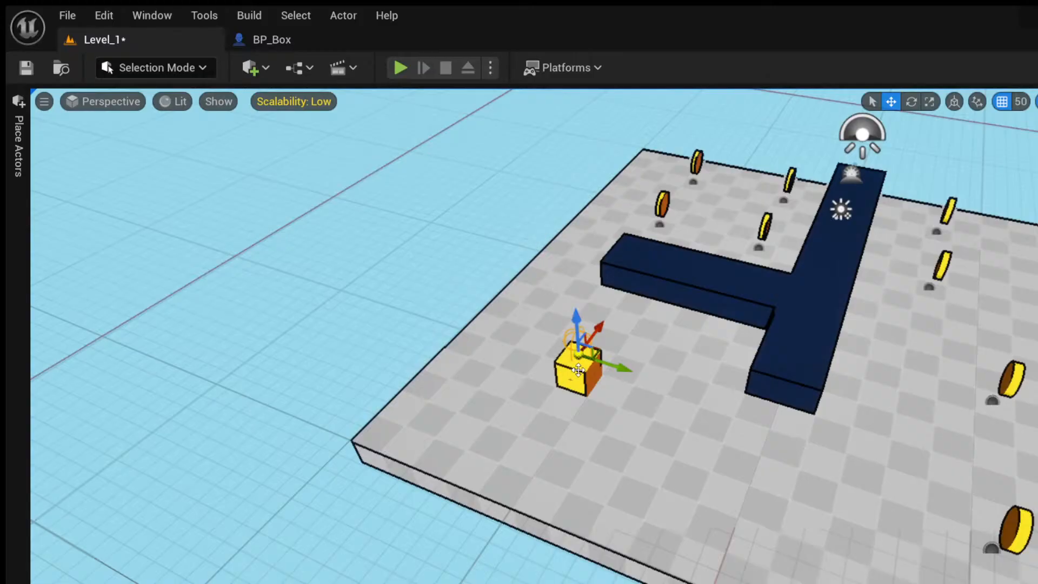
In BP_Box's event graph, replace the printing node after Event AnyDamage with a Disable Movement call targeting Character Movement.
left_click(248, 42)
key("Delete")
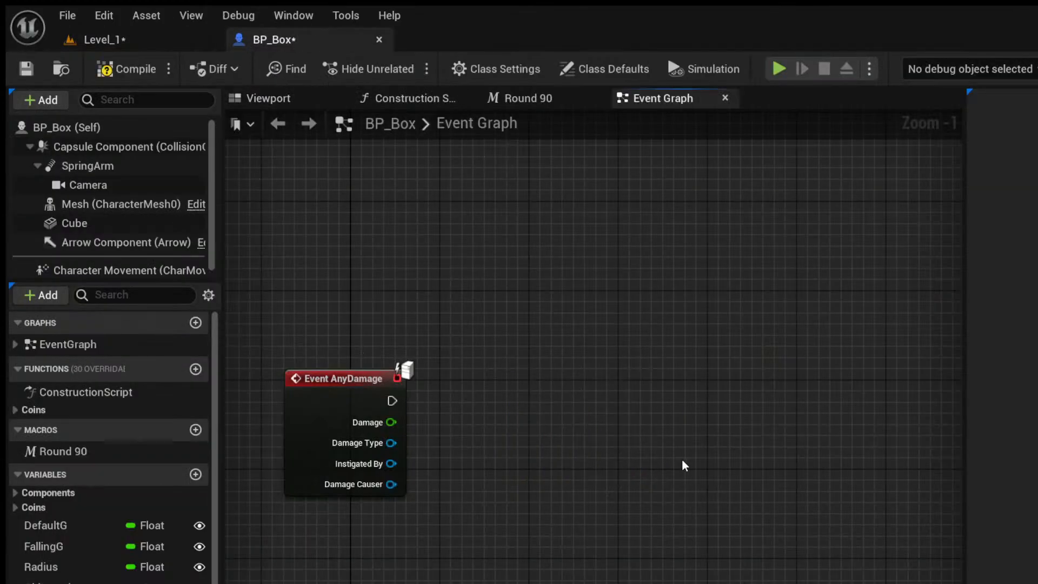
scroll(566, 352, "down", 3)
scroll(531, 332, "up", 4)
left_click_drag(516, 343, 642, 337)
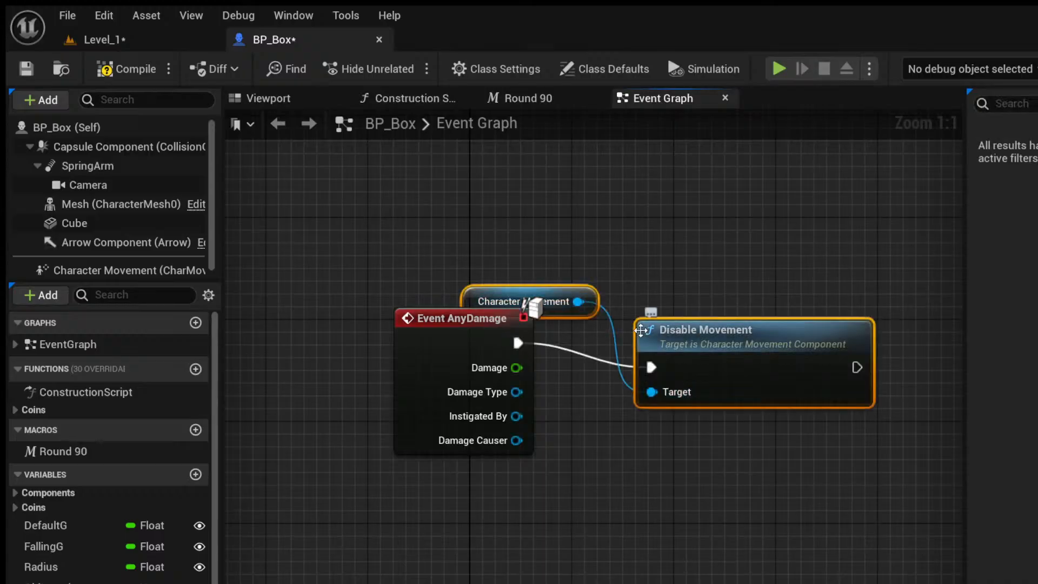
Arrange the Disable Movement node beside Event AnyDamage, with the Character Movement node below the execution wire.
left_click_drag(724, 349, 790, 336)
left_click(658, 369)
left_click_drag(594, 301, 613, 400)
left_click_drag(601, 361, 833, 362)
Add a Get All Actors Of Class node after Disable Movement with Player Start as its actor class.
right_click_drag(826, 431, 475, 396)
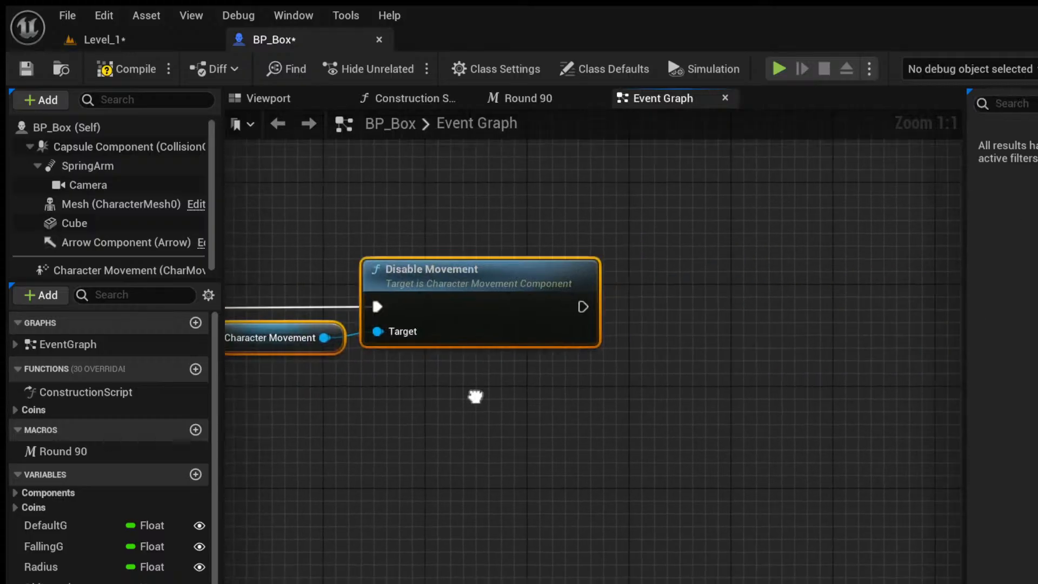
scroll(471, 393, "down", 3)
scroll(532, 356, "up", 3)
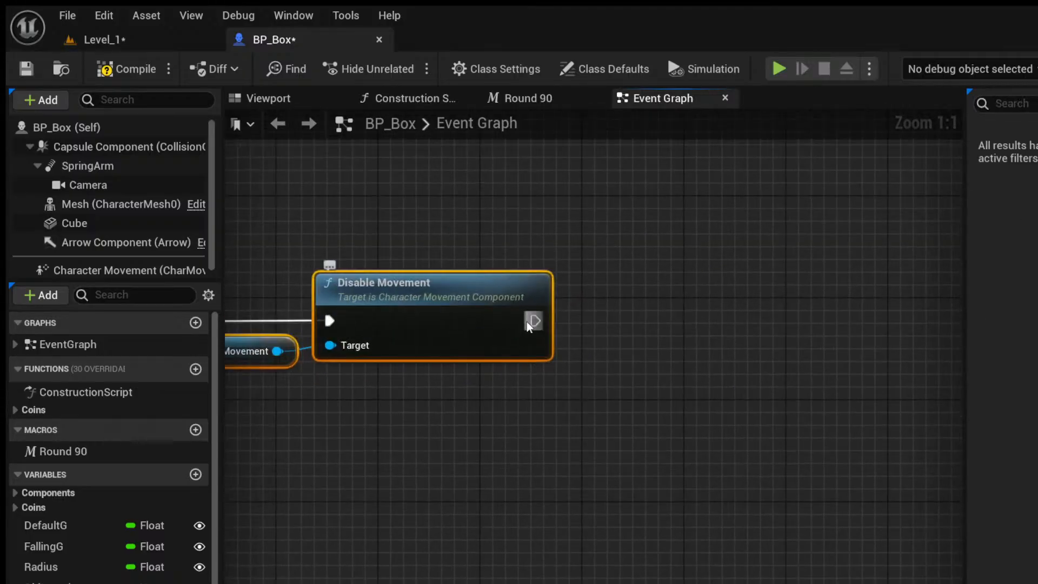
left_click_drag(534, 321, 614, 324)
left_click(592, 368)
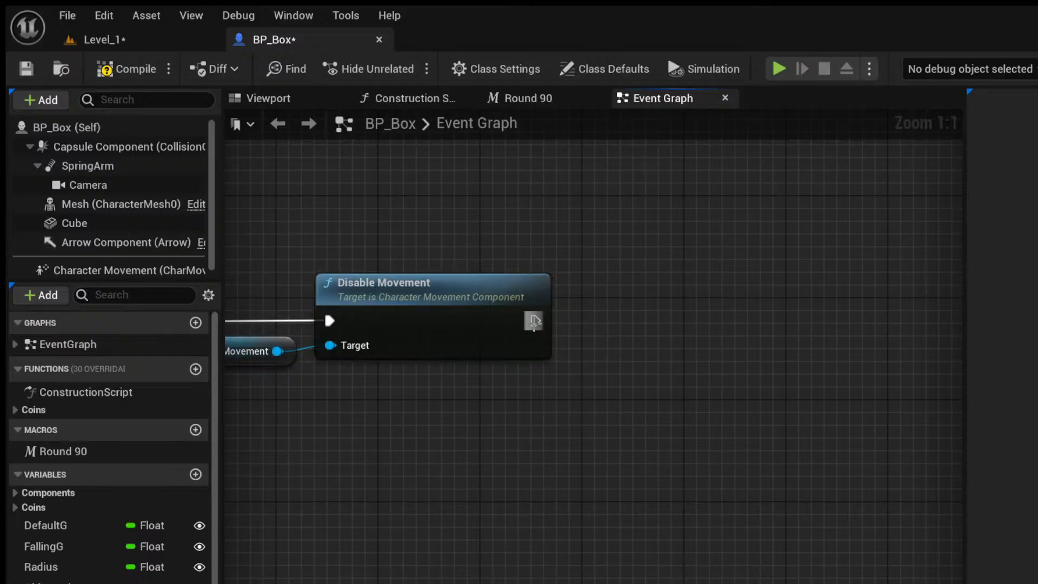
left_click_drag(535, 320, 649, 328)
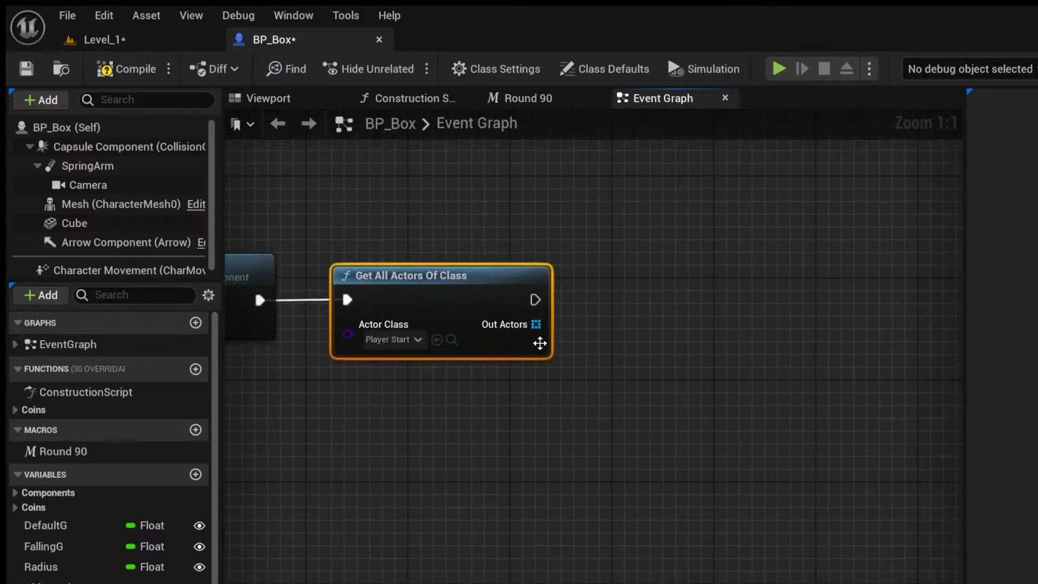
Pick a Random element from Out Actors and feed it into a Get Actor Location node.
left_click_drag(536, 325, 620, 327)
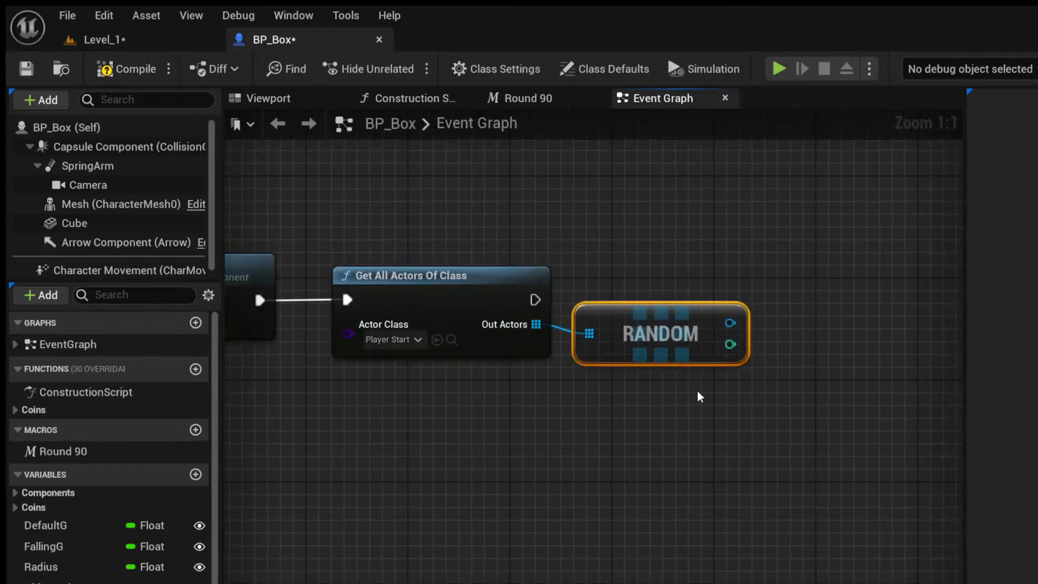
right_click_drag(698, 394, 404, 352)
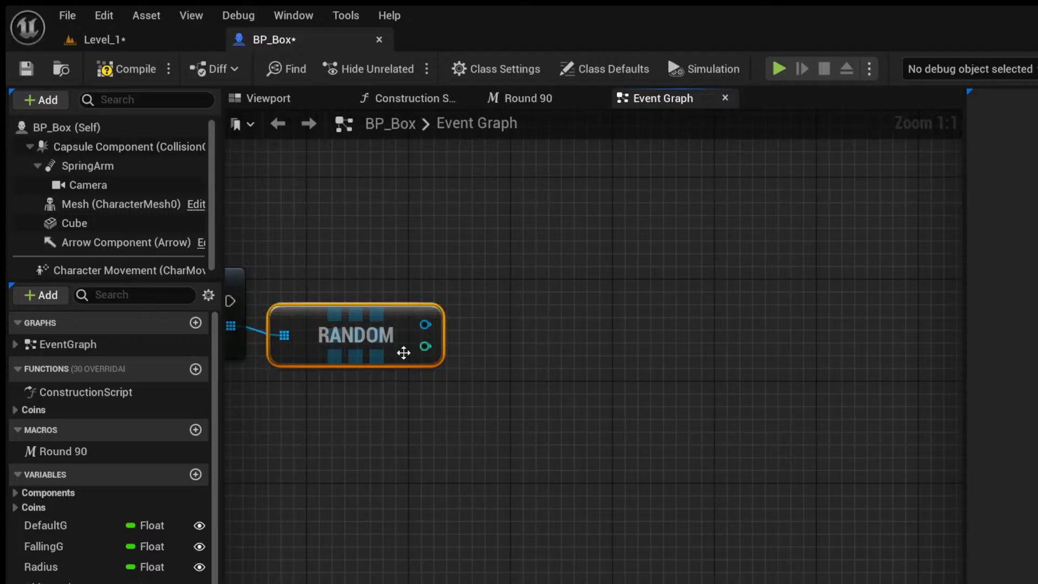
left_click(470, 396)
left_click_drag(421, 321, 520, 333)
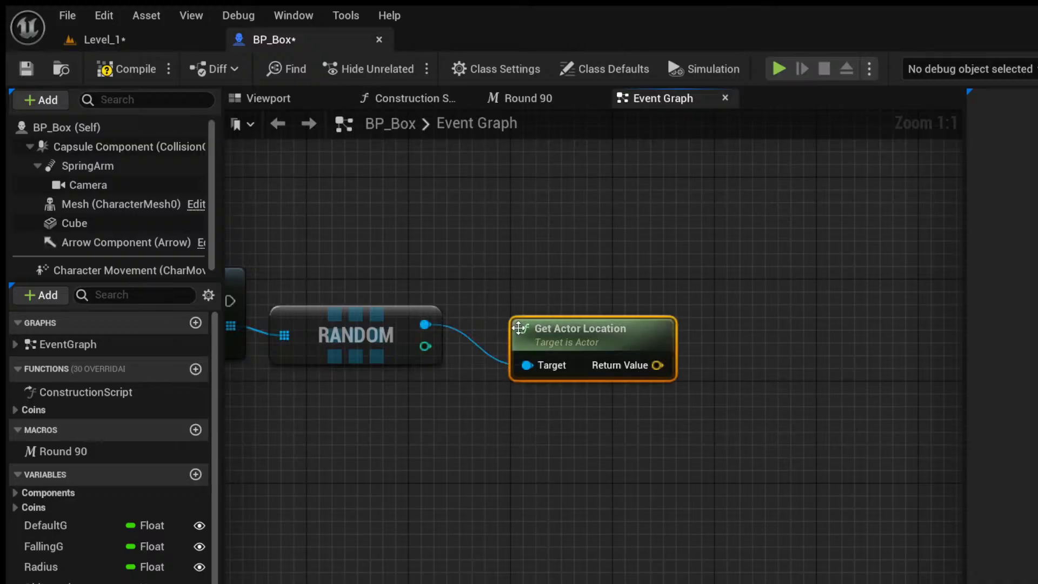
left_click_drag(535, 346, 484, 306)
Add a vector addition node to the actor location's return value with a Z offset of 200.
left_click_drag(607, 327, 699, 400)
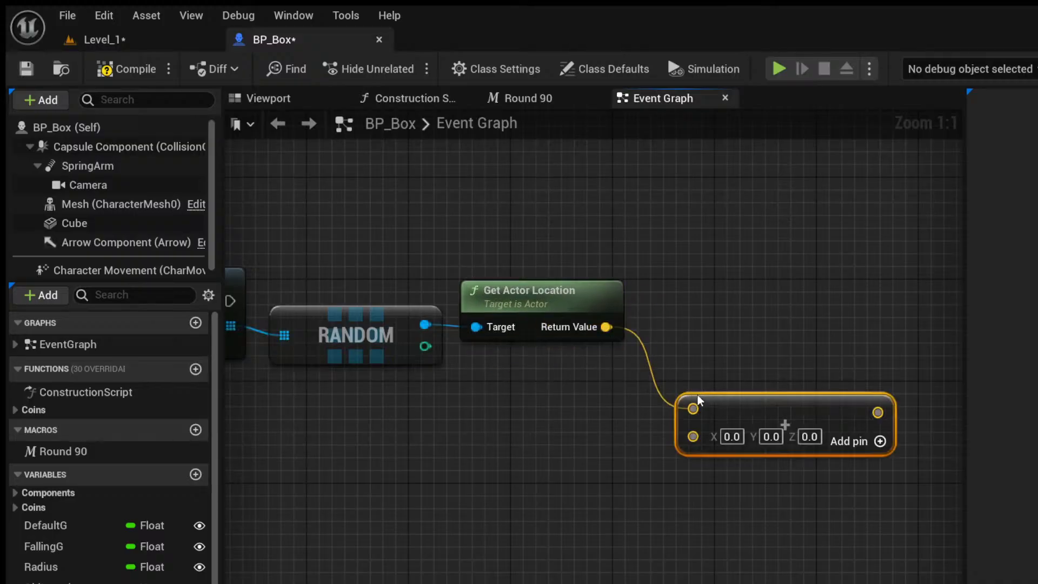
type("200")
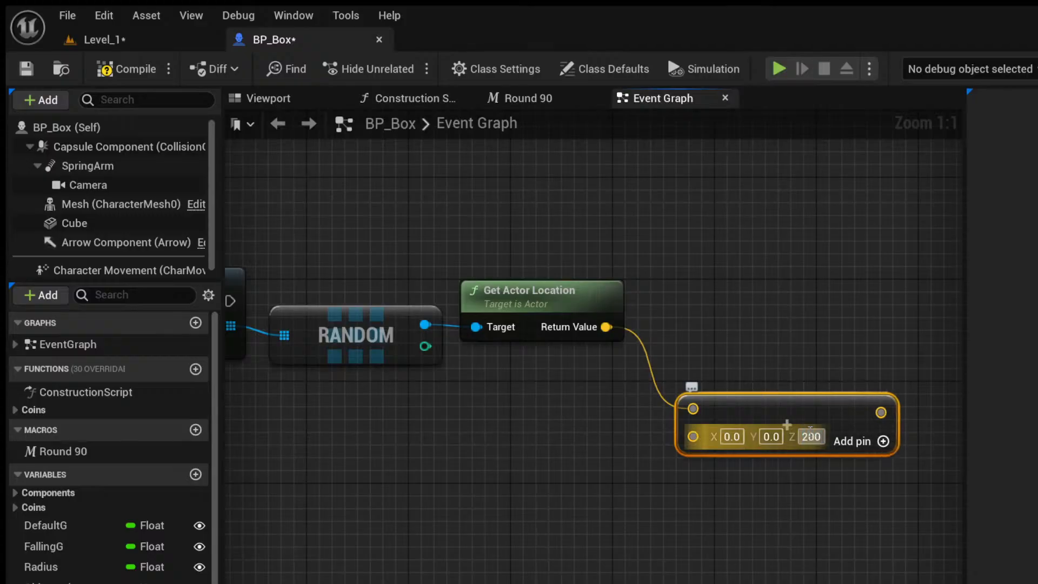
left_click(791, 366)
left_click_drag(729, 416, 703, 344)
Add a Set Actor Location node and connect the vector sum to its New Location input.
scroll(667, 458, "down", 2)
right_click_drag(667, 458, 469, 453)
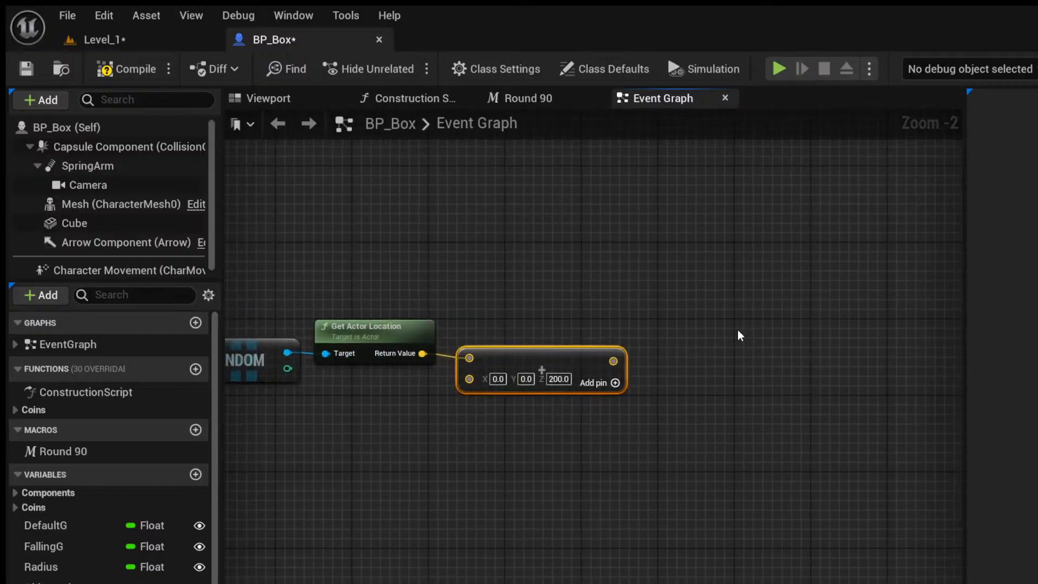
key("ctrl+v")
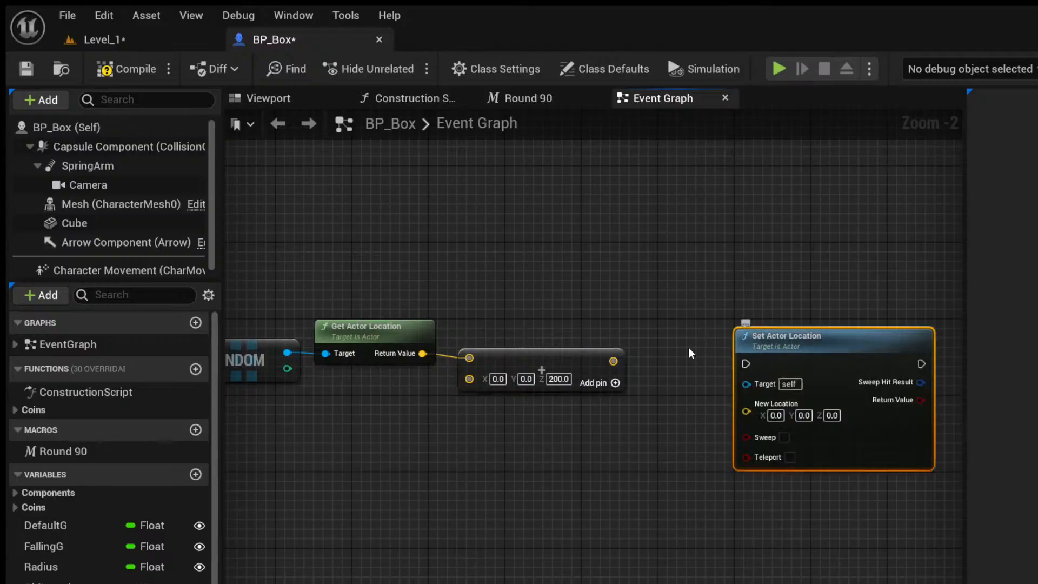
left_click_drag(613, 360, 755, 423)
left_click_drag(801, 355, 744, 317)
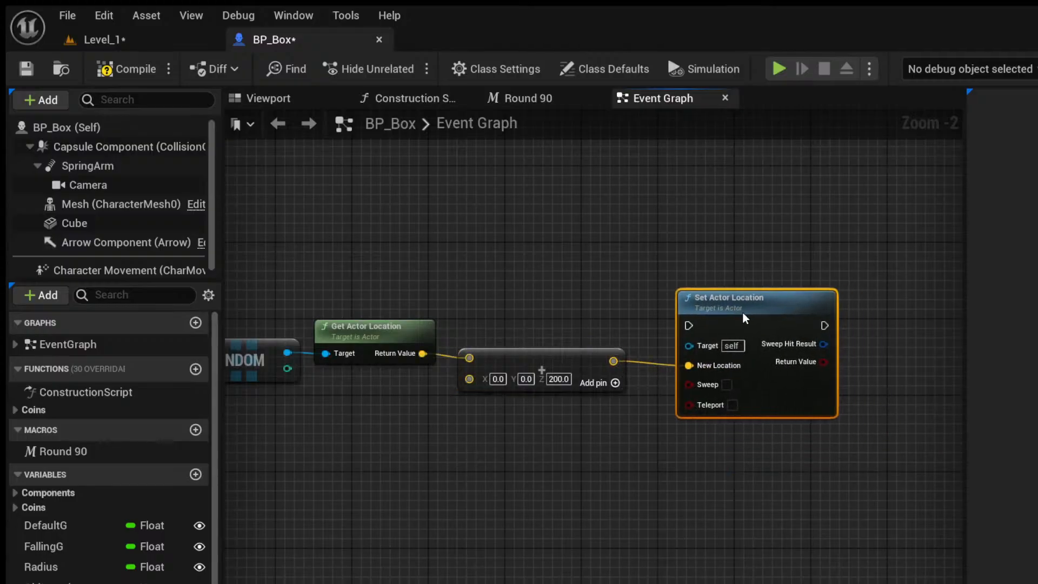
Connect the execution output of Get All Actors Of Class to the Set Actor Location node.
scroll(438, 298, "down", 3)
right_click_drag(438, 298, 646, 314)
scroll(497, 327, "up", 2)
left_click_drag(497, 339, 878, 337)
right_click_drag(813, 332, 628, 303)
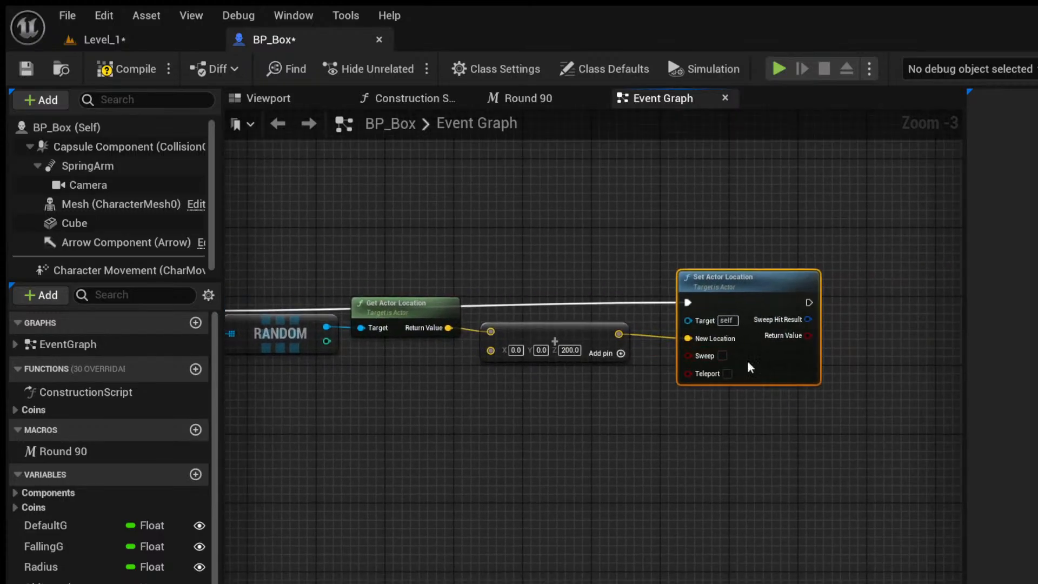
Add a Delay node after Set Actor Location with a duration of 0.5.
scroll(650, 361, "down", 2)
right_click_drag(682, 383, 444, 372)
scroll(490, 325, "up", 4)
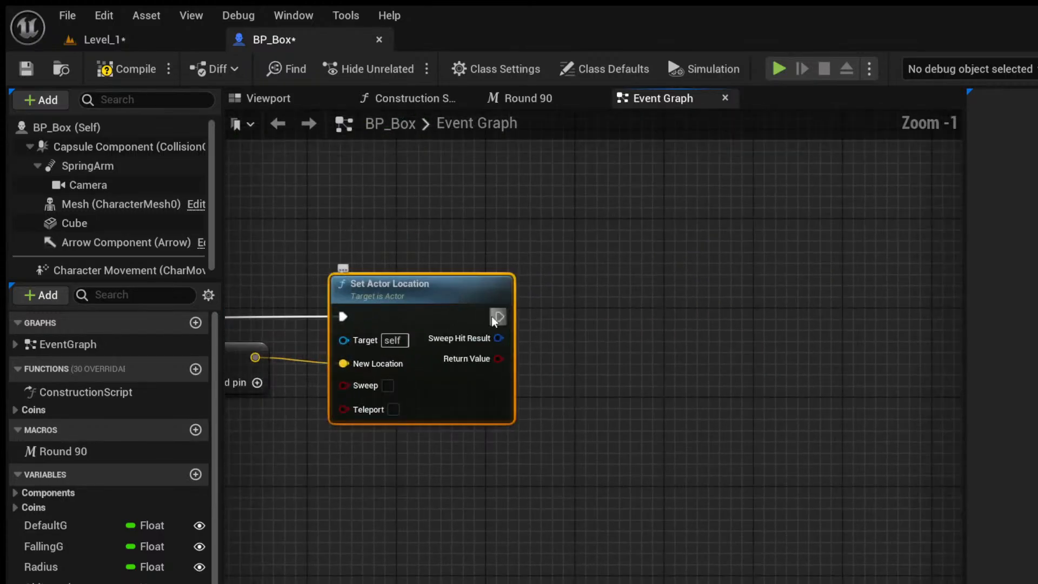
left_click_drag(498, 318, 567, 324)
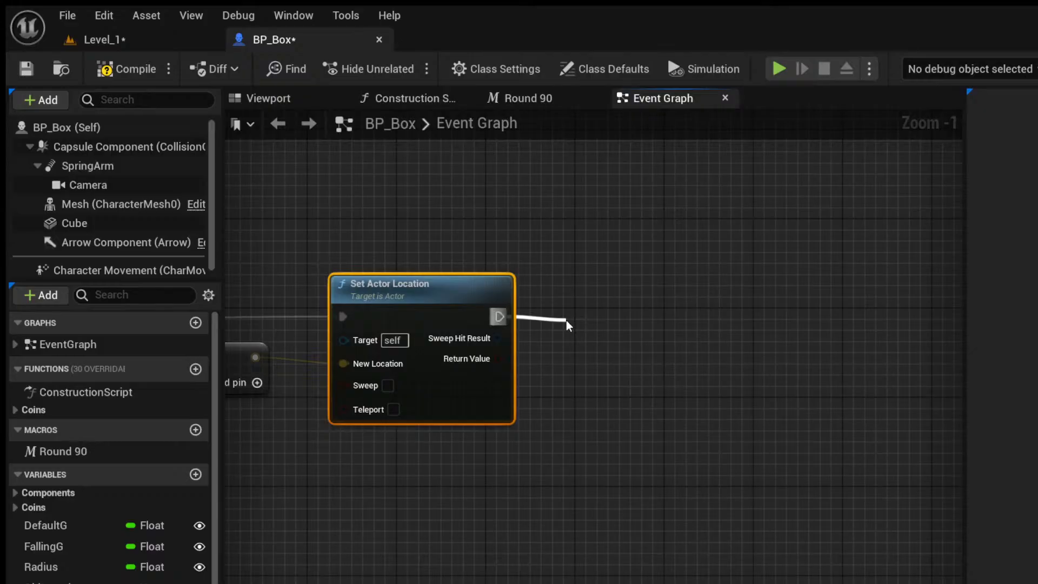
left_click_drag(567, 324, 567, 323)
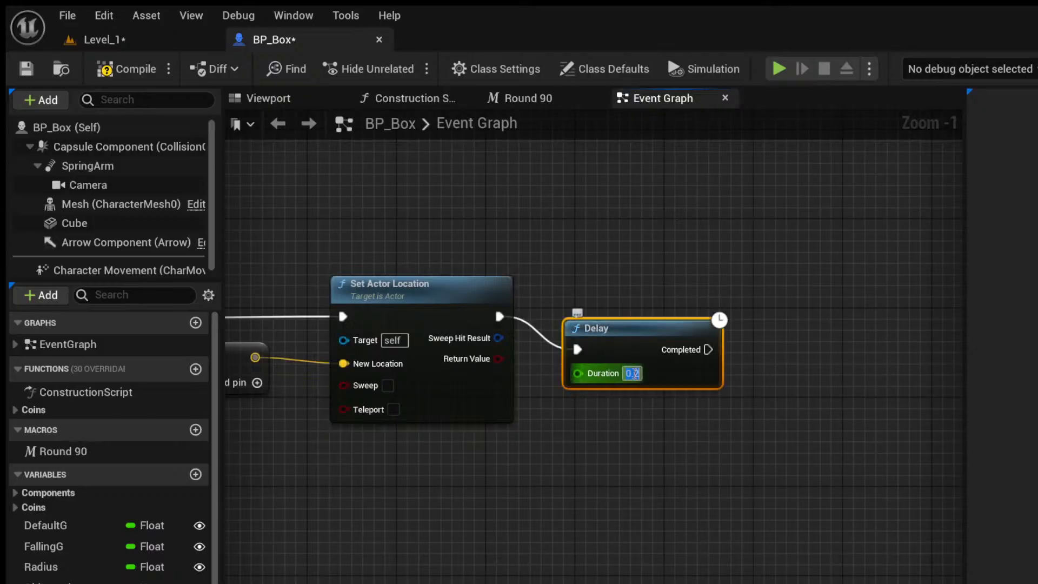
type("0.5")
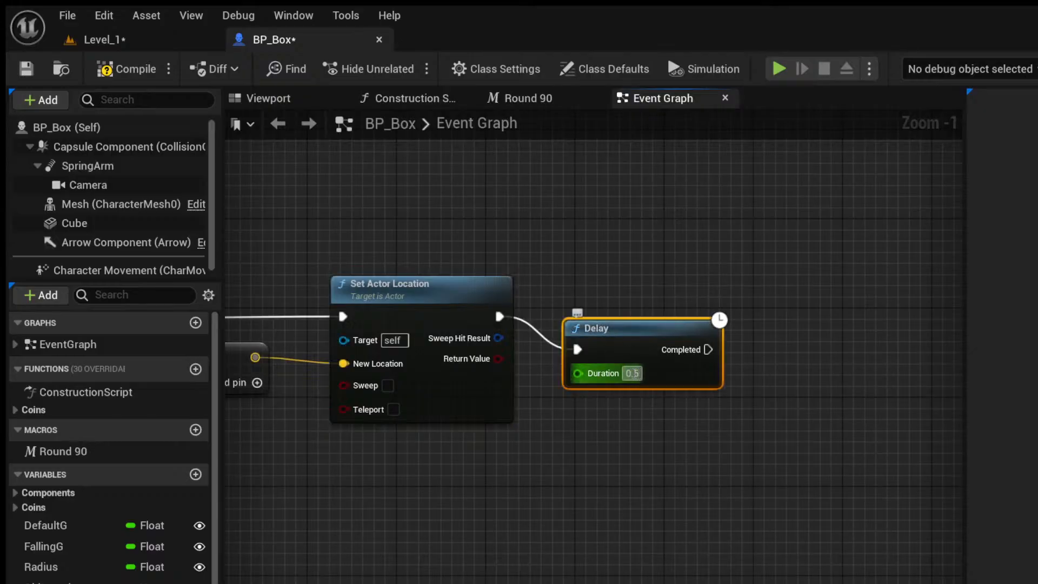
Move the Delay node up toward the height of the Set Actor Location node.
left_click(603, 403)
left_click_drag(604, 340, 605, 318)
scroll(606, 323, "down", 6)
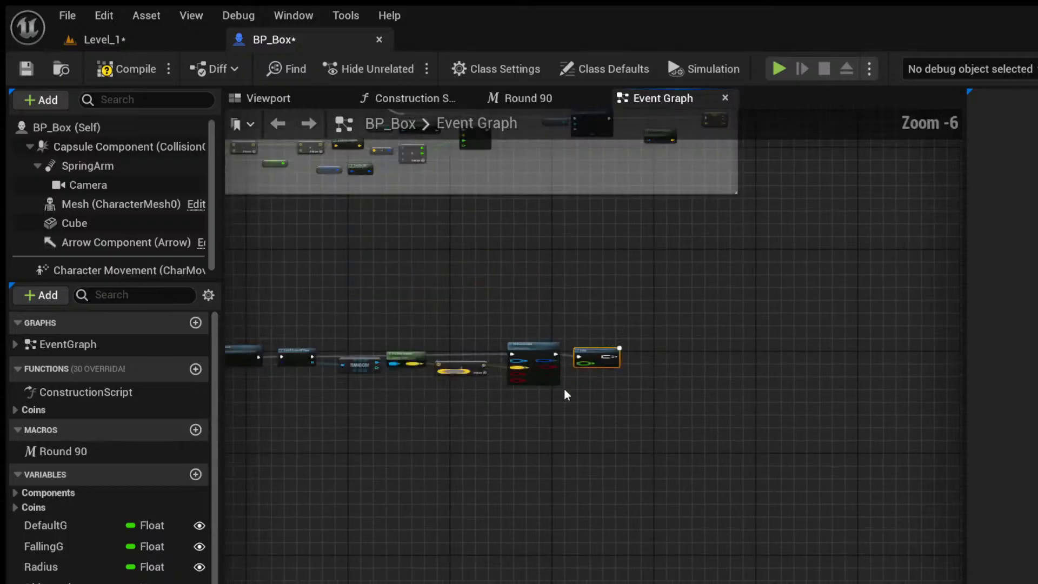
scroll(355, 366, "up", 3)
right_click_drag(897, 441, 472, 436)
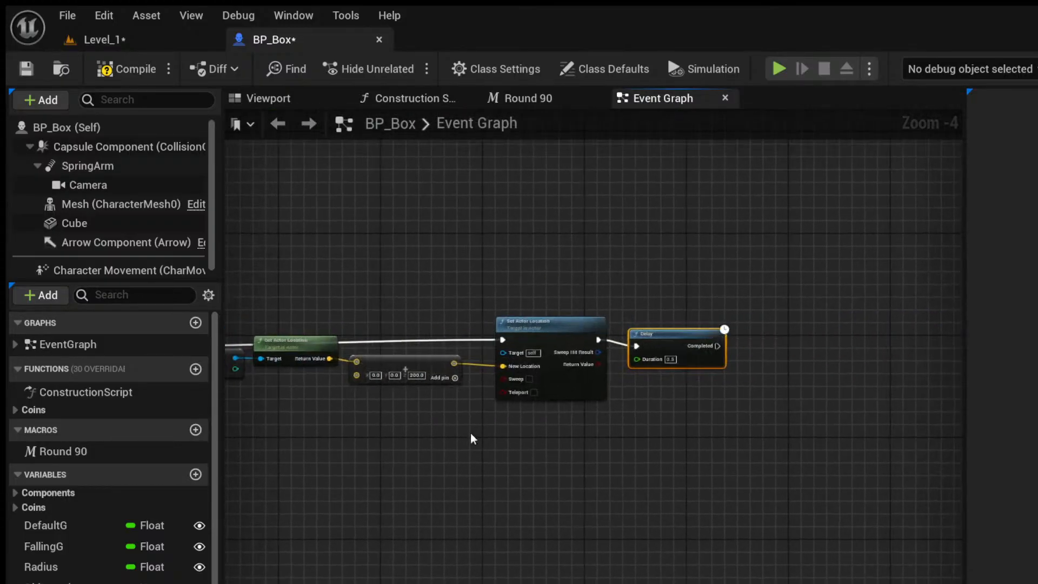
scroll(739, 354, "up", 2)
scroll(739, 346, "up", 1)
Add a Character Movement component reference below the Delay node and try to extend a connection from it.
left_click_drag(673, 338, 735, 336)
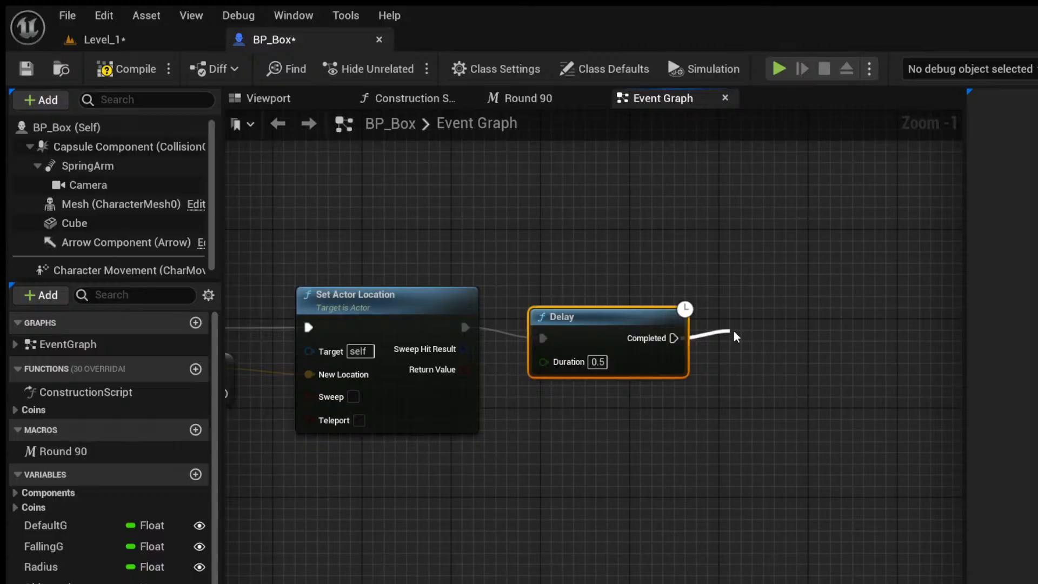
left_click_drag(735, 336, 157, 276)
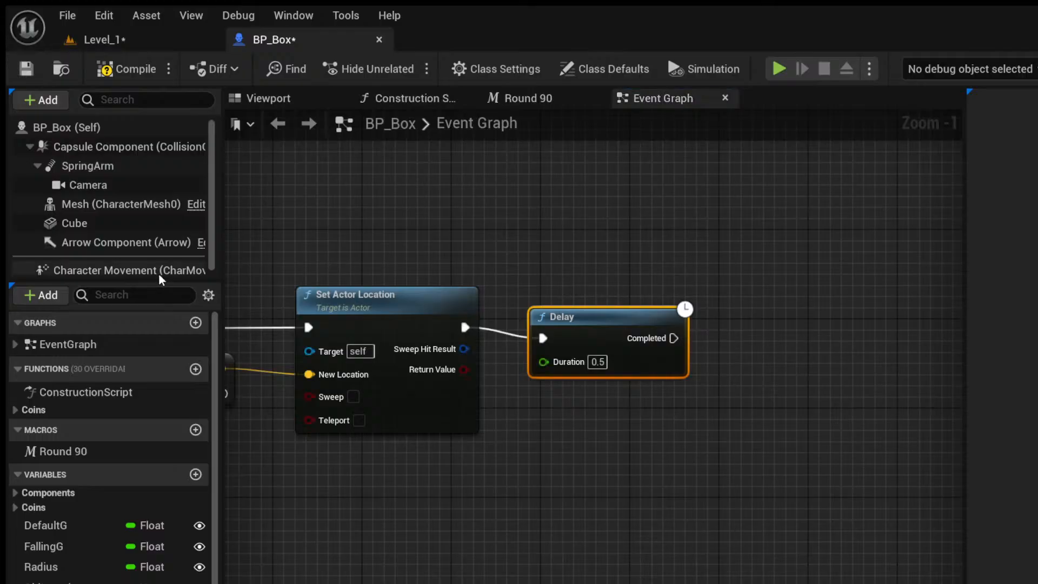
left_click(149, 270)
left_click_drag(717, 434, 597, 433)
left_click_drag(661, 432, 805, 427)
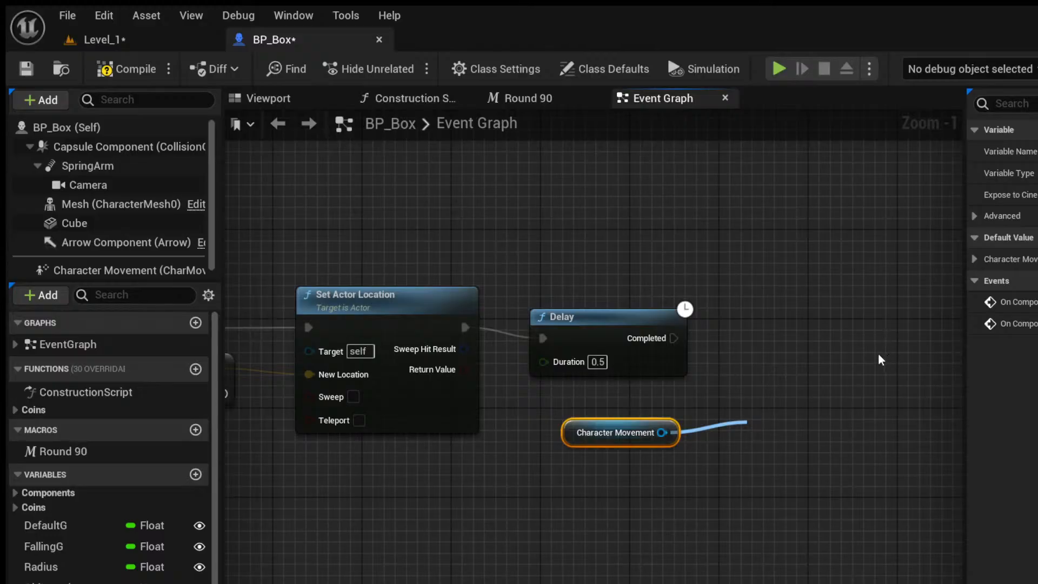
left_click(522, 521)
Review the respawn node chain between Event AnyDamage and the Delay node.
right_click_drag(443, 519, 914, 456)
right_click_drag(303, 383, 595, 392)
scroll(595, 393, "down", 2)
scroll(595, 393, "up", 1)
right_click_drag(419, 391, 802, 422)
scroll(512, 324, "up", 2)
scroll(534, 368, "down", 3)
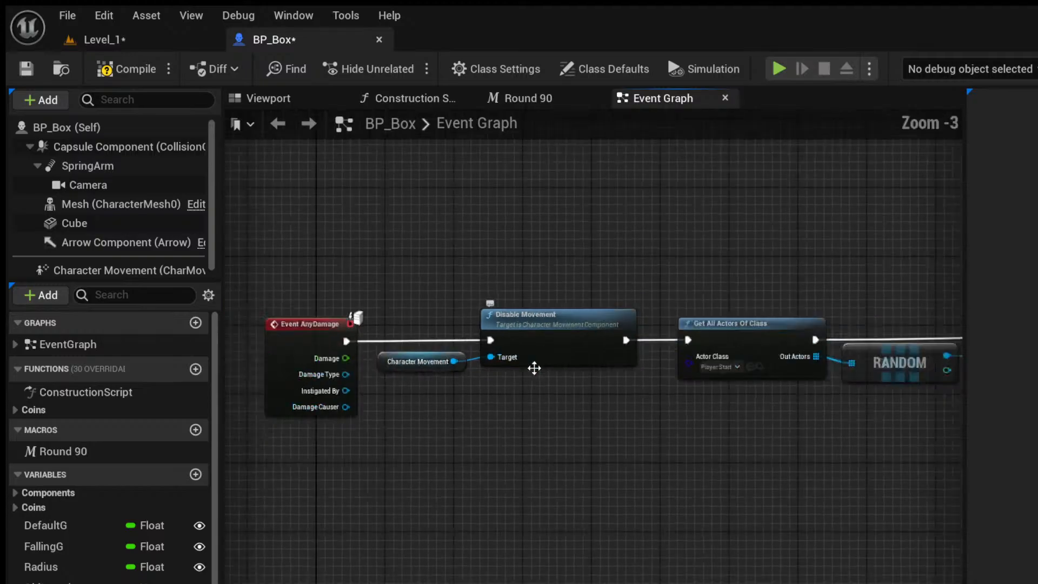
scroll(534, 368, "down", 2)
scroll(665, 386, "up", 4)
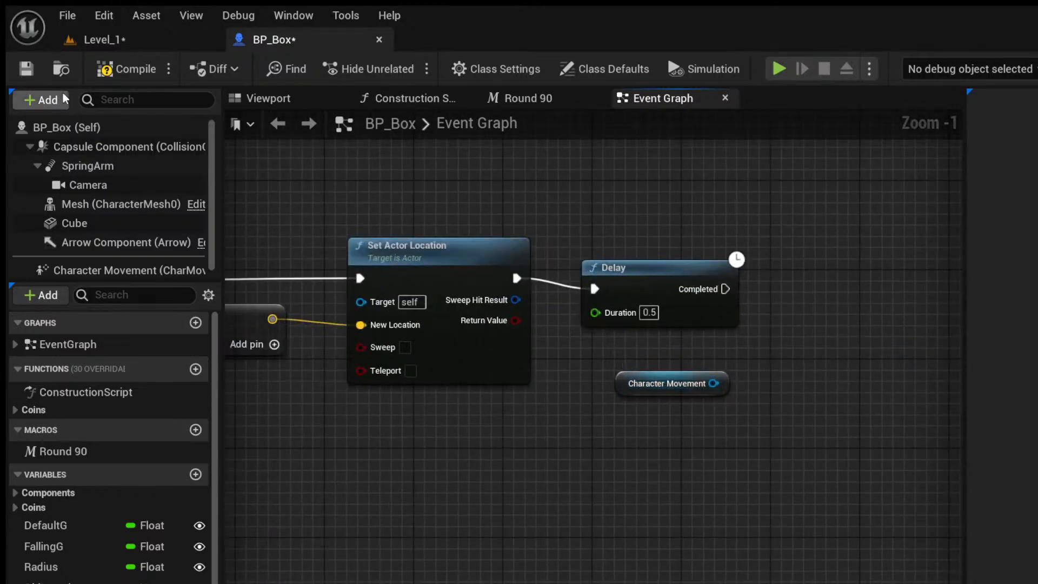
Compile BP_Box and play-test Level_1 by rolling the cube toward the platform's edge.
left_click(127, 69)
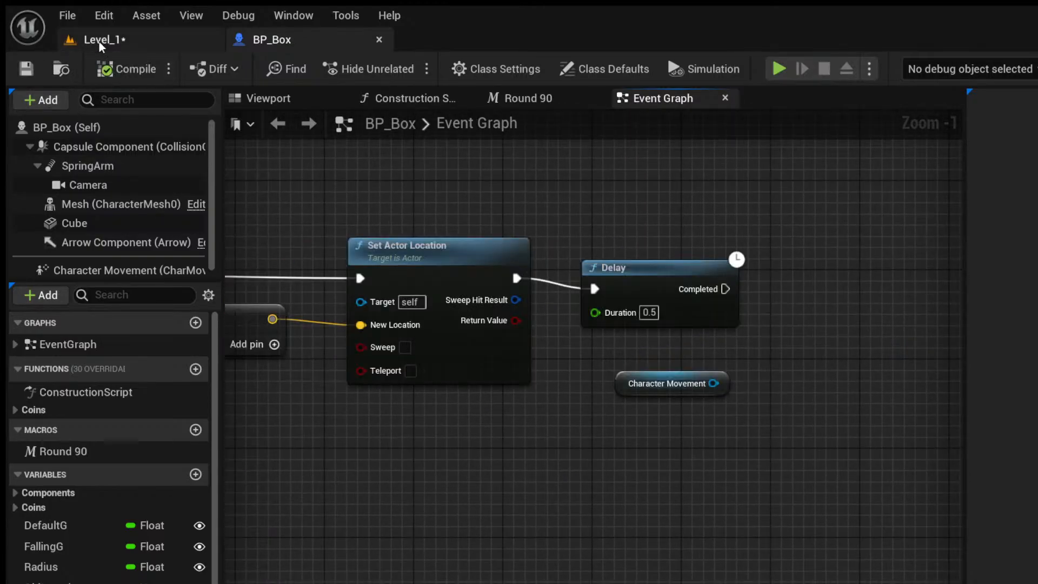
left_click(100, 43)
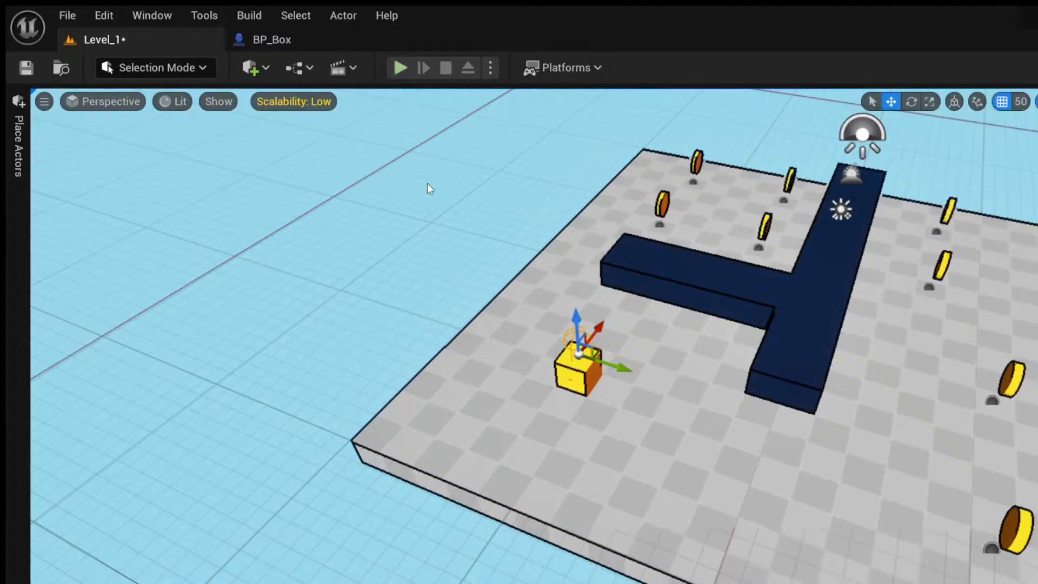
key("alt+p")
key("a")
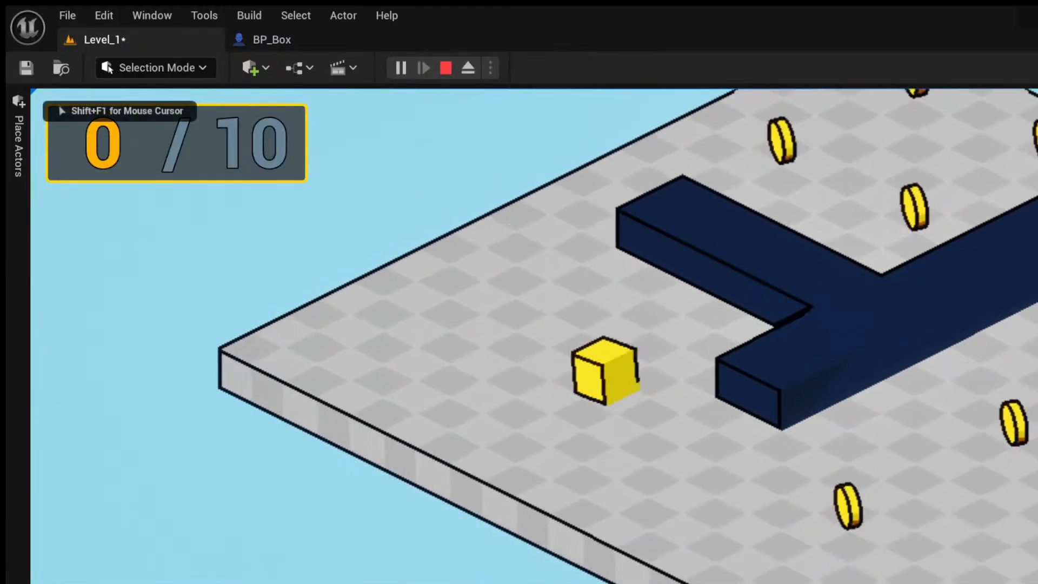
key("d")
key("a")
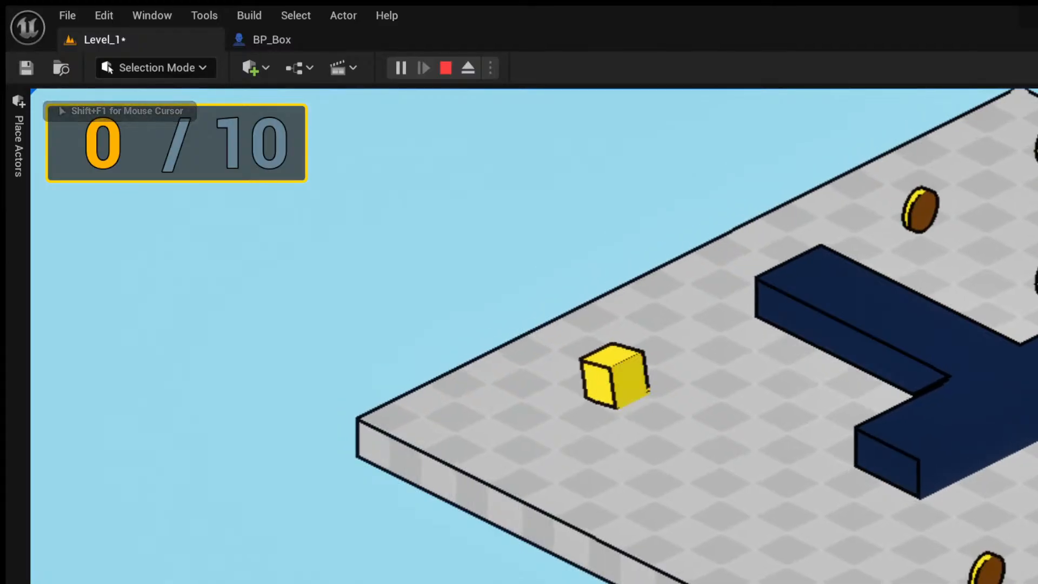
key("a")
key("w")
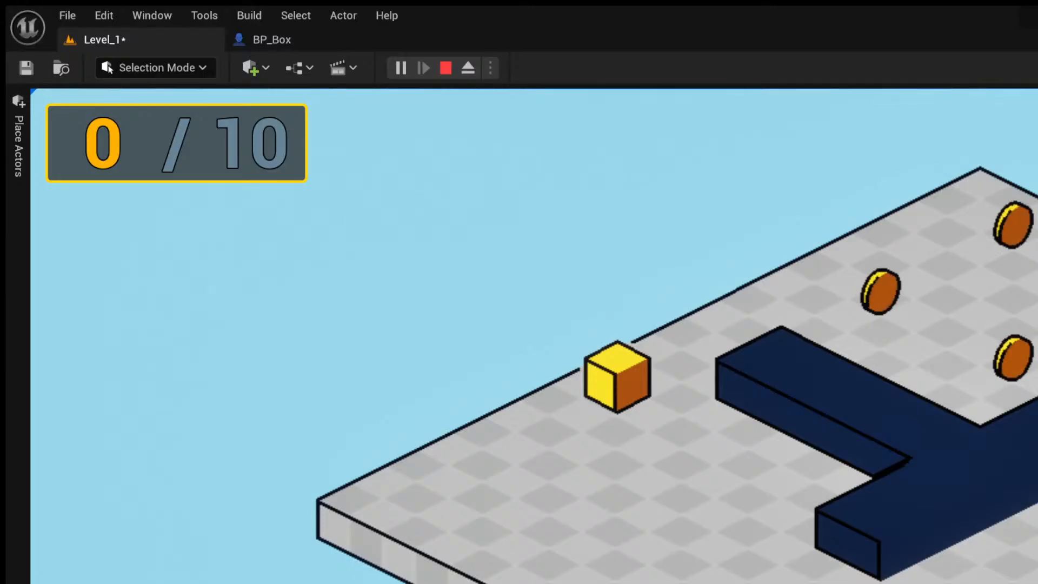
key("Escape")
Align the Delay node with Set Actor Location and delete the unconnected Character Movement reference below it.
left_click(303, 43)
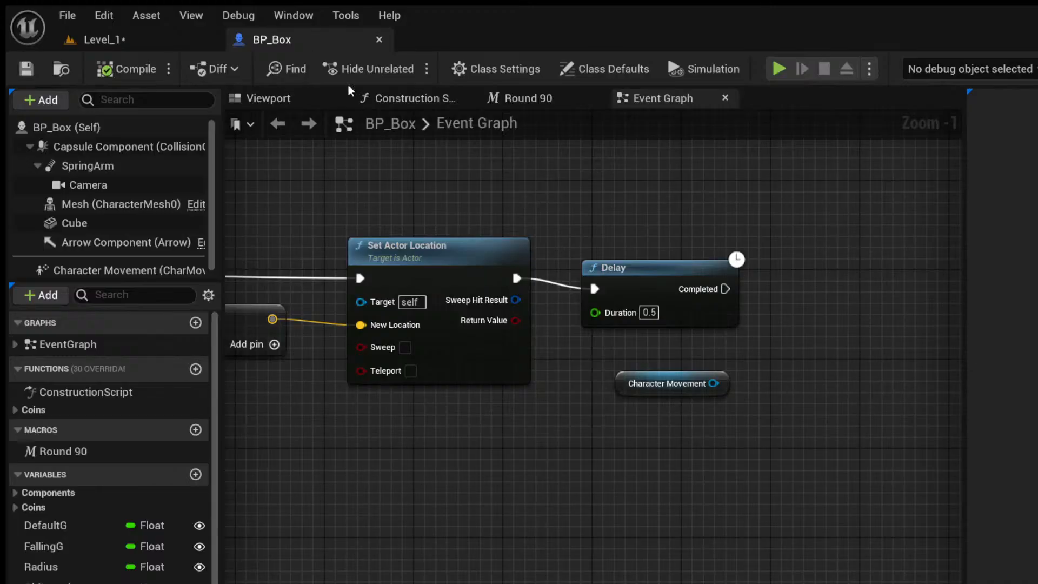
left_click_drag(713, 383, 799, 371)
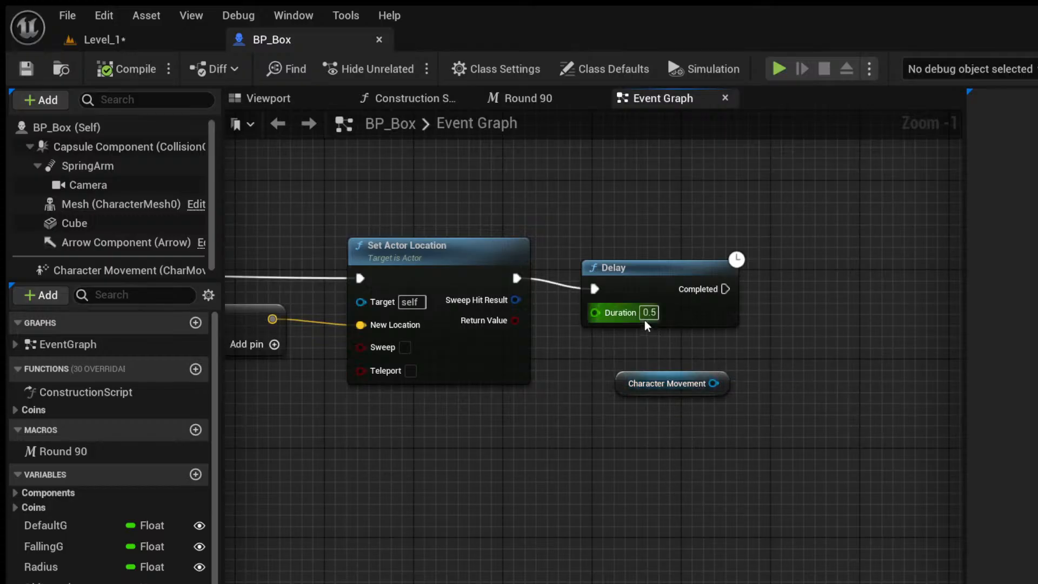
left_click_drag(647, 325, 625, 315)
scroll(622, 373, "down", 1)
scroll(622, 373, "up", 1)
left_click_drag(591, 359, 660, 401)
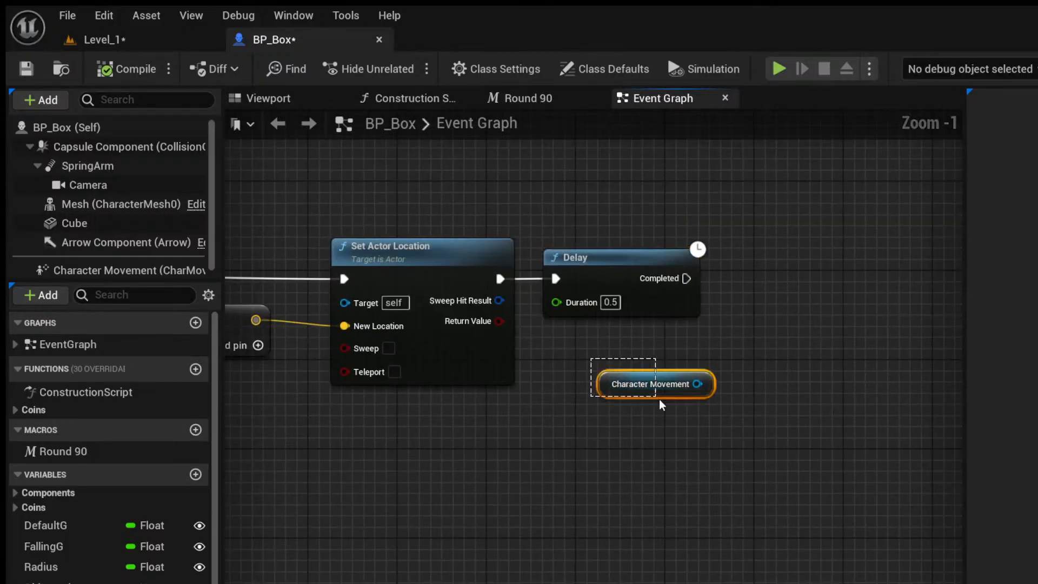
key("Delete")
Add a Stop Movement Immediately node from Character Movement and wire it between Event AnyDamage and Get All Actors Of Class.
scroll(556, 438, "down", 5)
right_click_drag(557, 438, 717, 394)
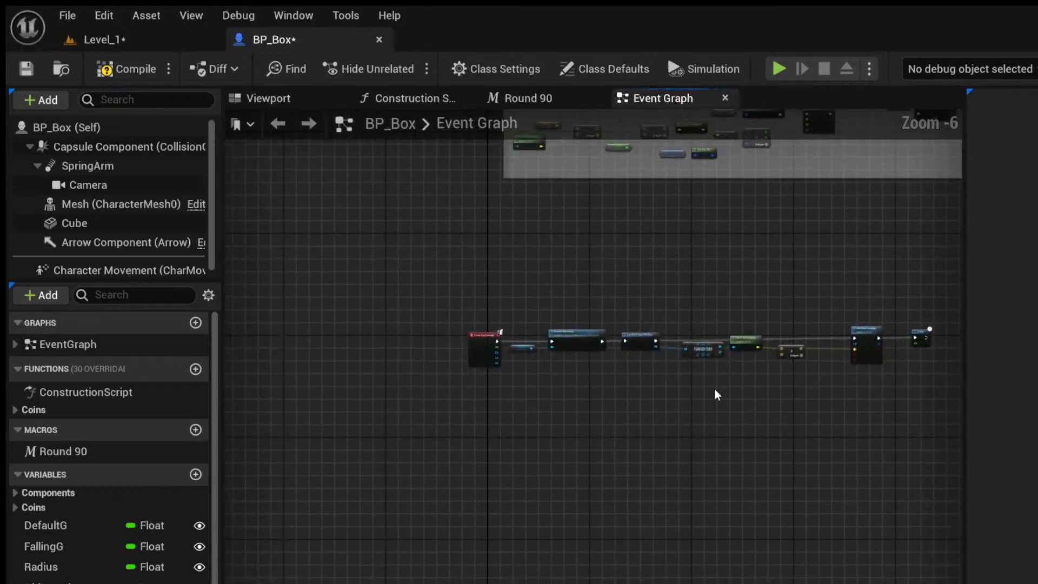
scroll(602, 349, "up", 5)
right_click_drag(457, 370, 568, 357)
left_click_drag(485, 333, 517, 400)
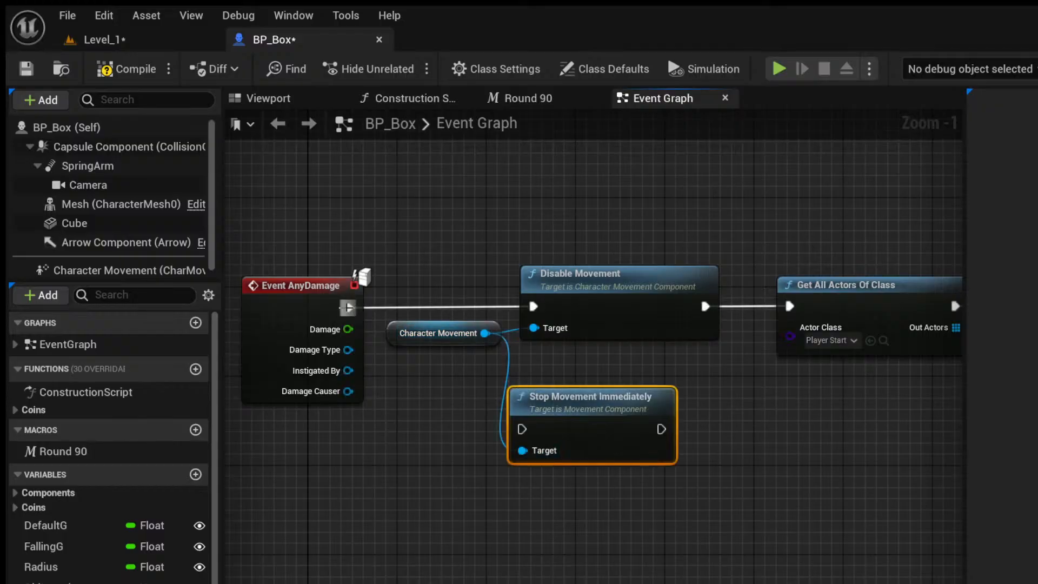
left_click_drag(349, 307, 522, 428)
left_click_drag(661, 429, 789, 306)
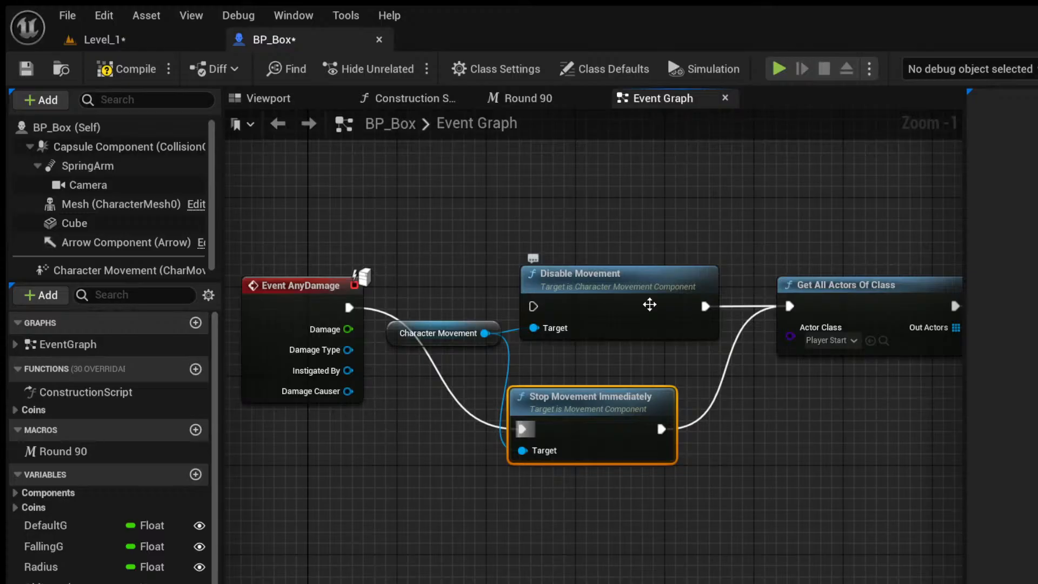
Delete the Disable Movement node and move Stop Movement Immediately into its place.
left_click(649, 304)
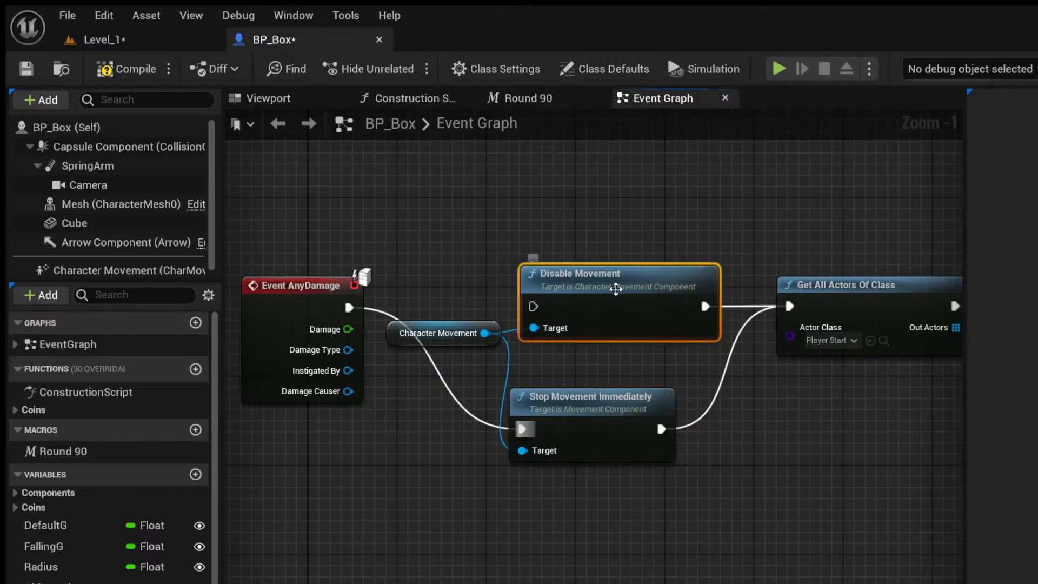
key("Delete")
left_click_drag(586, 399, 597, 285)
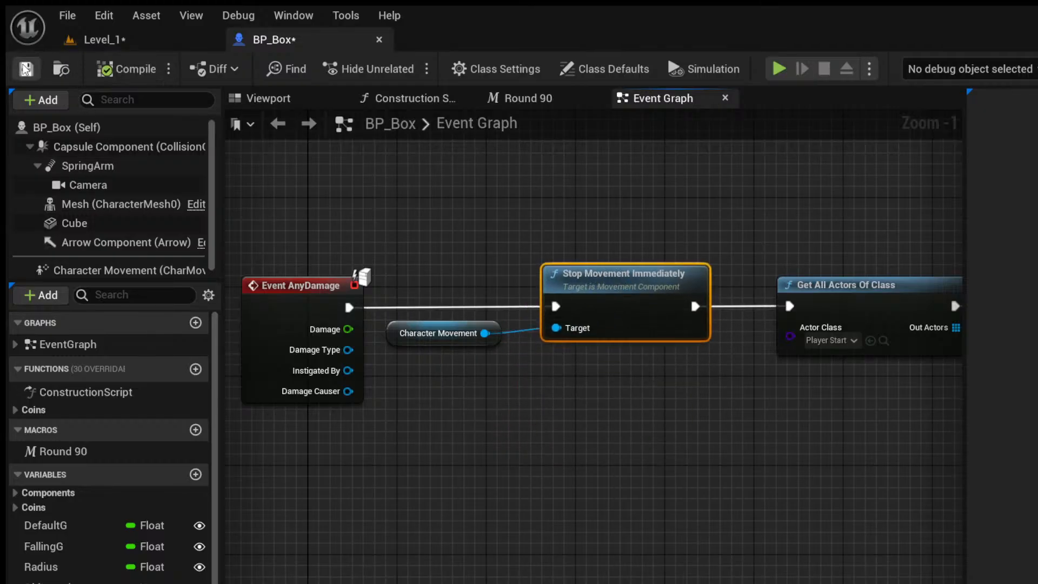
Save BP_Box and play-test Level_1, rolling the cube over the platform's edge to check the respawn.
left_click(26, 68)
left_click(103, 40)
left_click(402, 70)
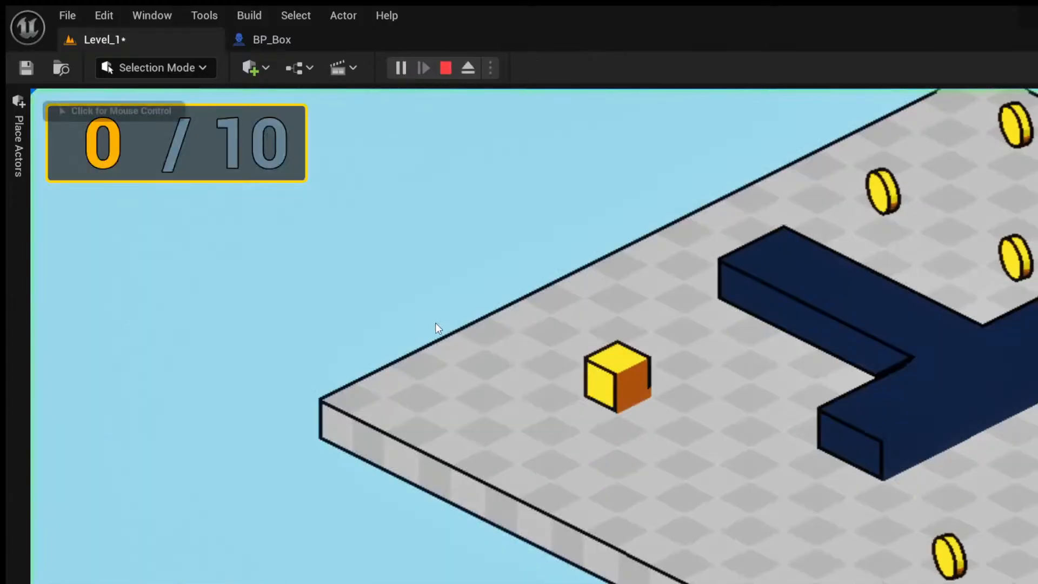
key("a")
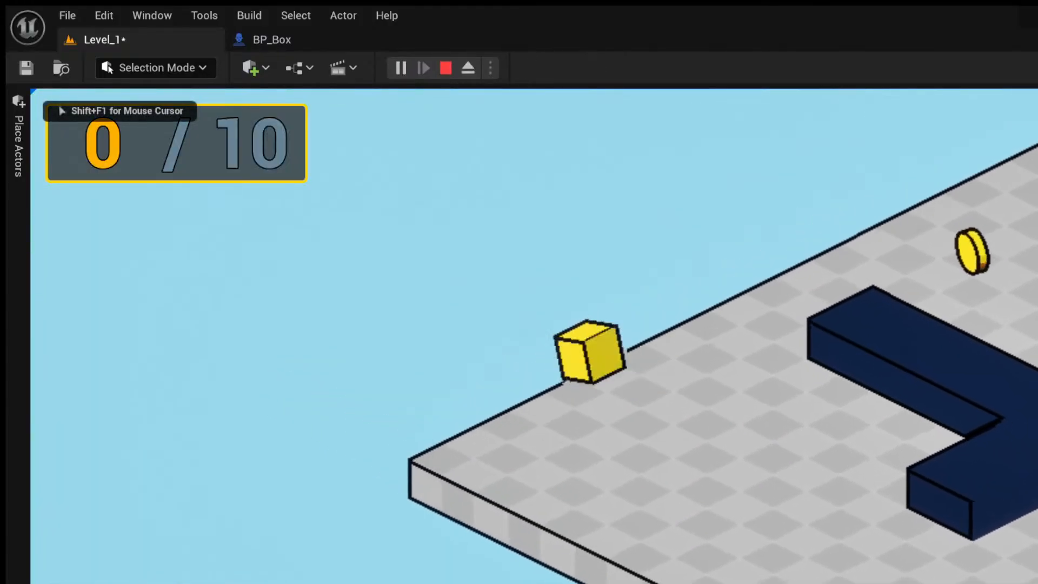
key("a")
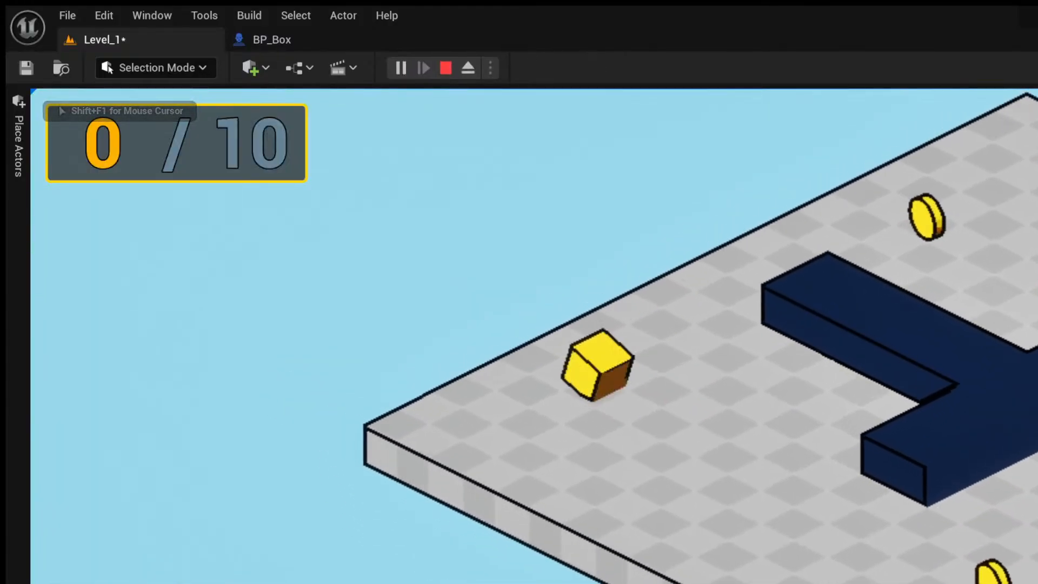
key("a")
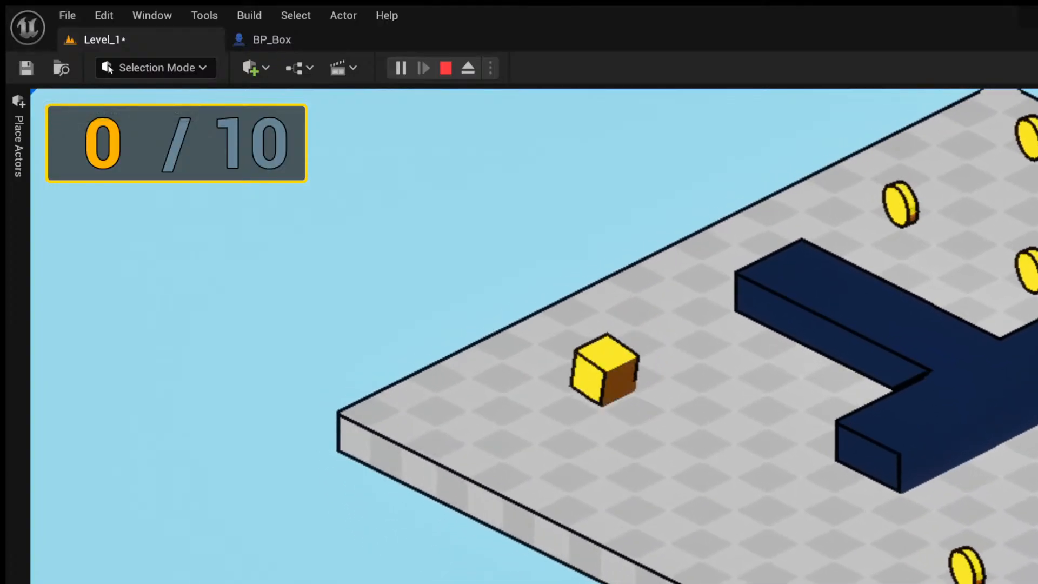
key("a")
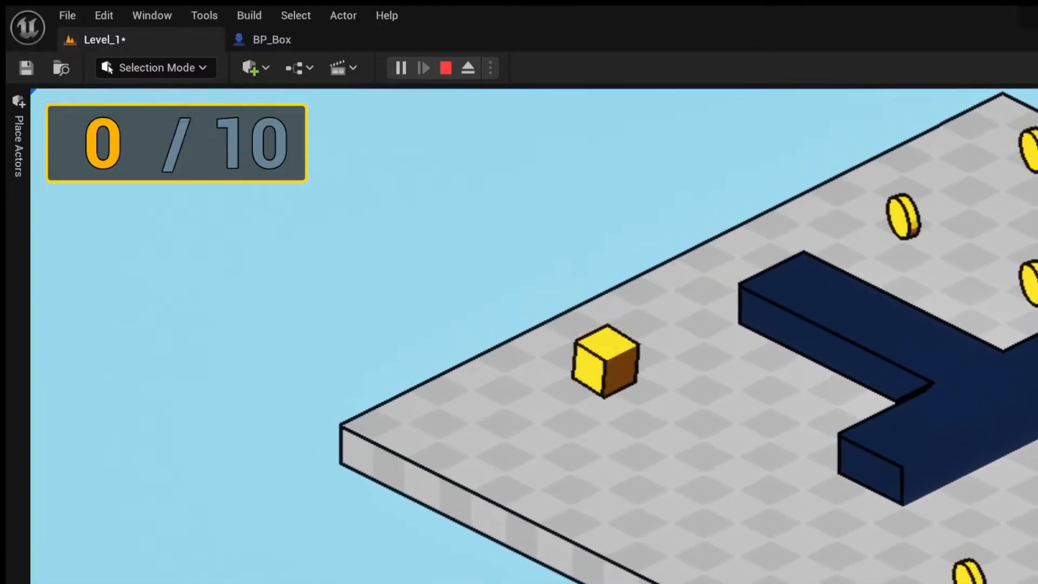
key("Escape")
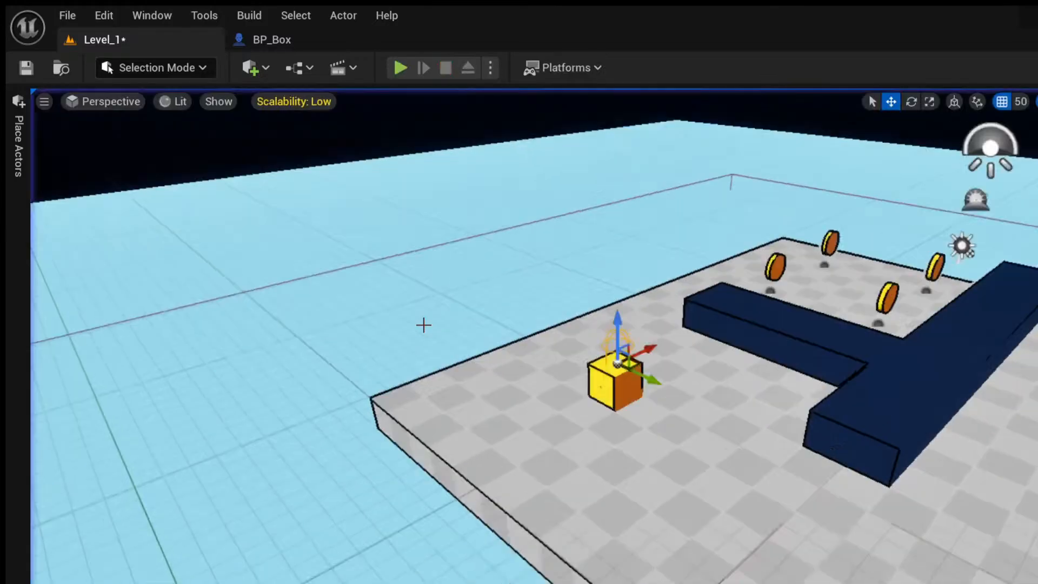
In BP_Box, move the nodes from Get All Actors Of Class through the vector addition up, straightening the execution wire to Set Actor Location.
left_click(303, 47)
scroll(505, 349, "down", 4)
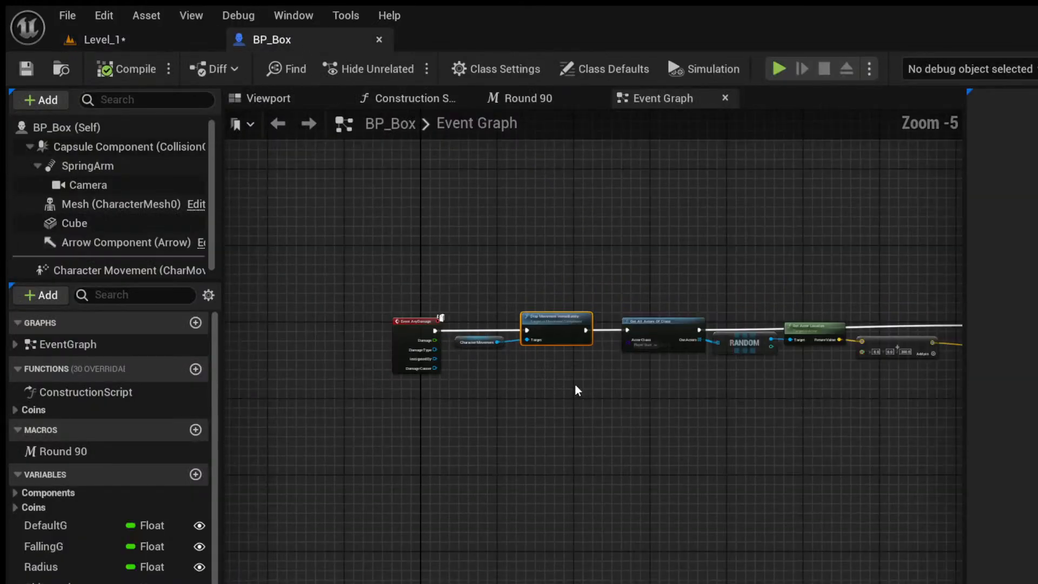
right_click_drag(575, 385, 339, 338)
scroll(500, 299, "up", 2)
left_click_drag(387, 236, 751, 338)
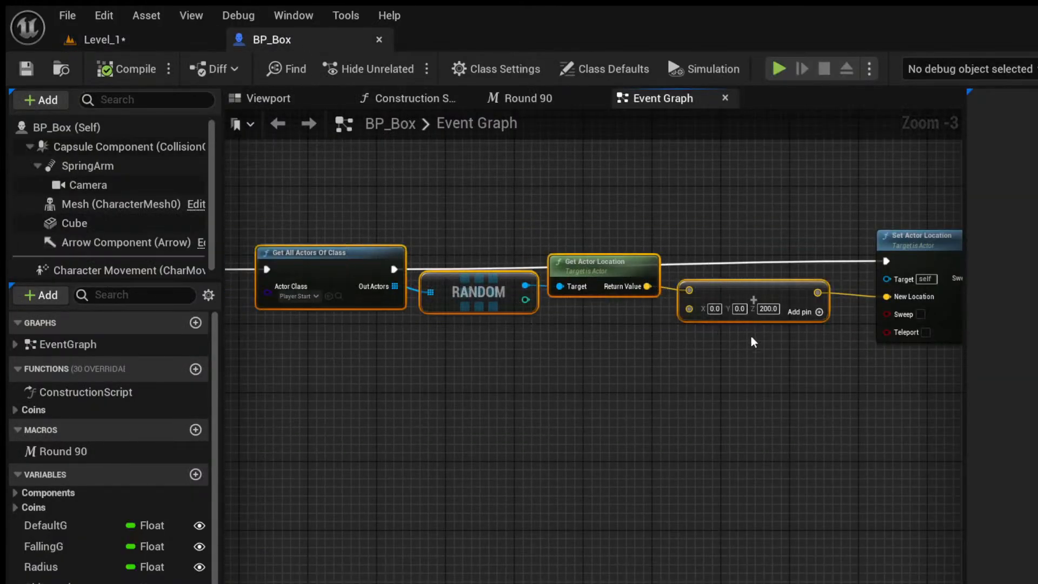
mouse_move(752, 292)
left_mouse_down()
mouse_move(758, 303)
mouse_move(758, 283)
left_mouse_up()
left_click(631, 338)
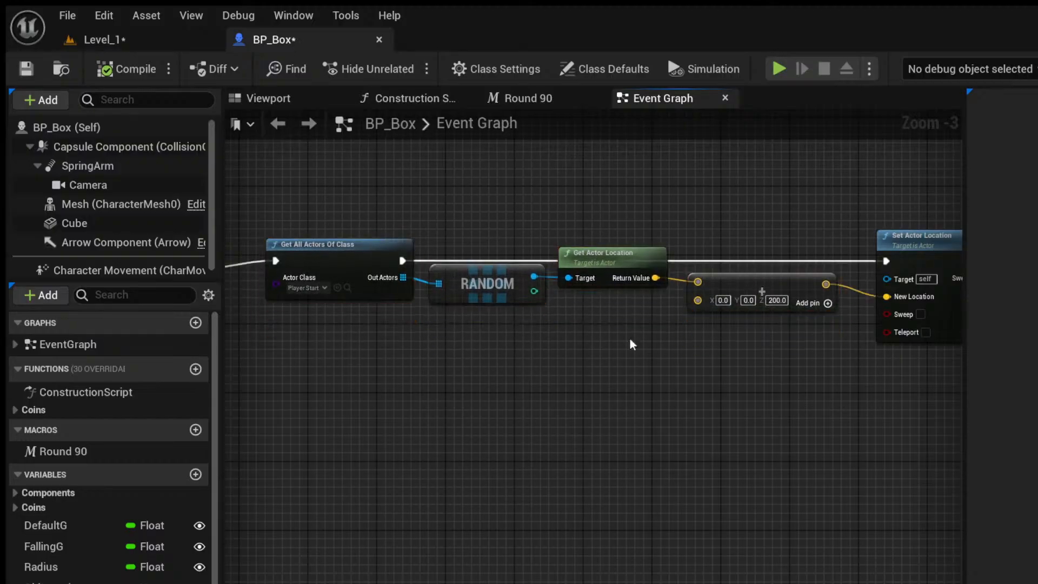
Move the Random, Get Actor Location and vector addition nodes below the execution wire.
left_click_drag(637, 289, 763, 319)
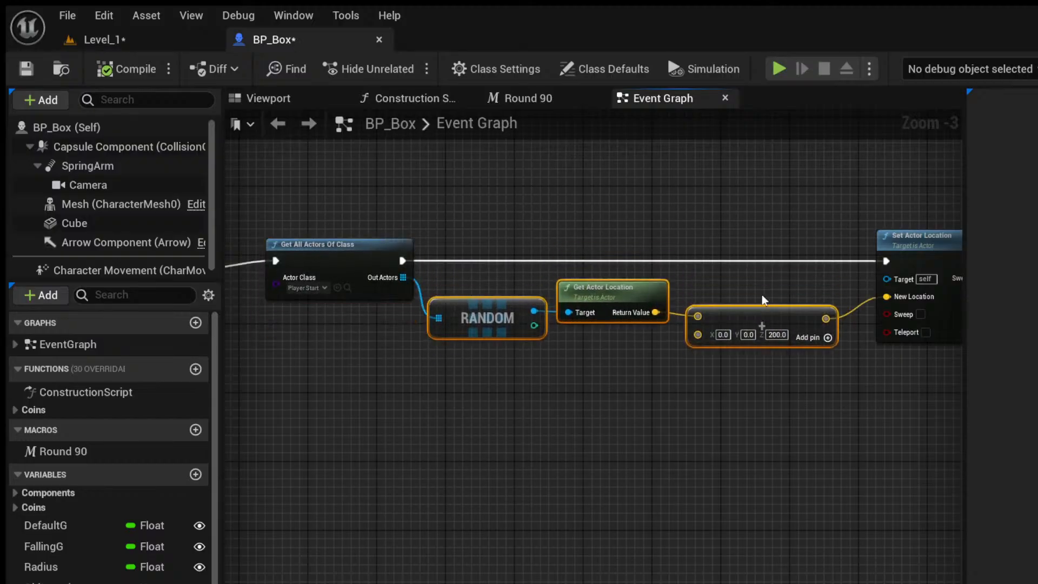
left_click(761, 294)
left_click_drag(642, 294, 643, 305)
Move the Event AnyDamage, Character Movement and Stop Movement Immediately nodes together into line with Get All Actors Of Class.
scroll(724, 373, "down", 2)
right_click_drag(735, 381, 474, 367)
scroll(667, 345, "up", 3)
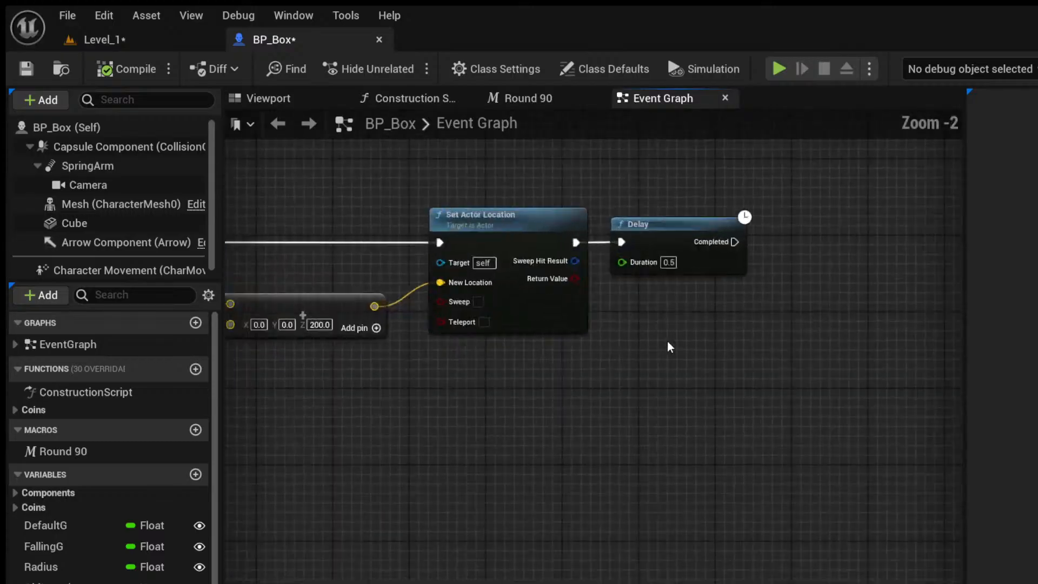
scroll(649, 351, "down", 3)
right_click_drag(541, 379, 848, 394)
right_click_drag(600, 366, 480, 359)
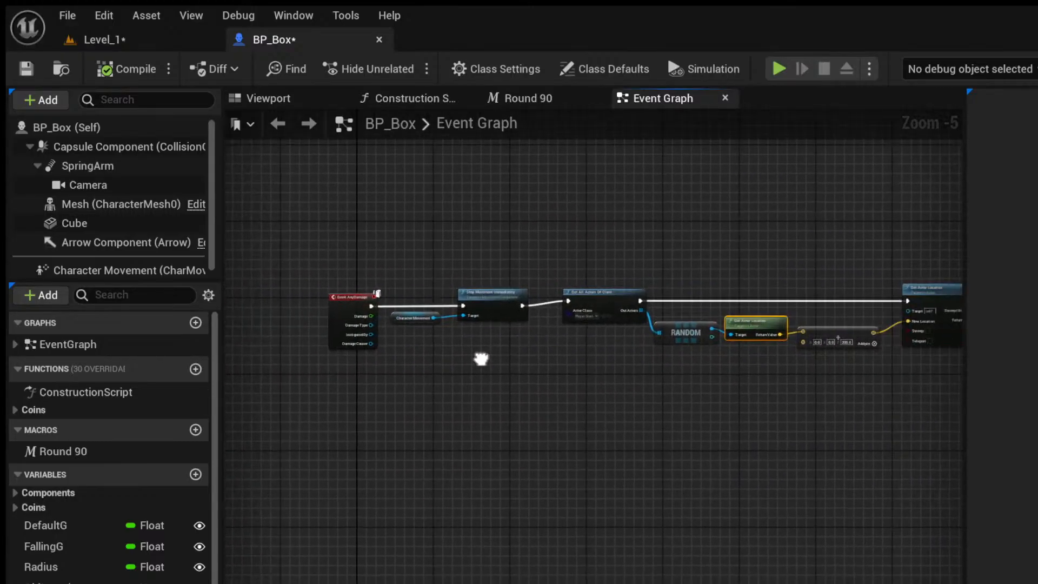
left_click_drag(332, 227, 589, 427)
right_click_drag(706, 430, 812, 458)
left_click_drag(423, 277, 580, 374)
left_click_drag(592, 331, 563, 329)
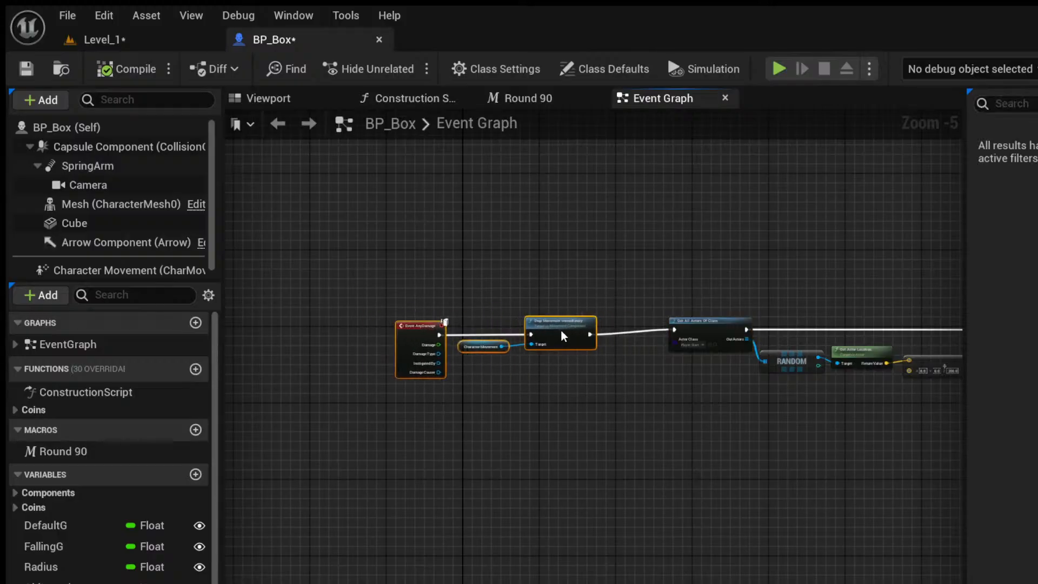
scroll(567, 328, "up", 5)
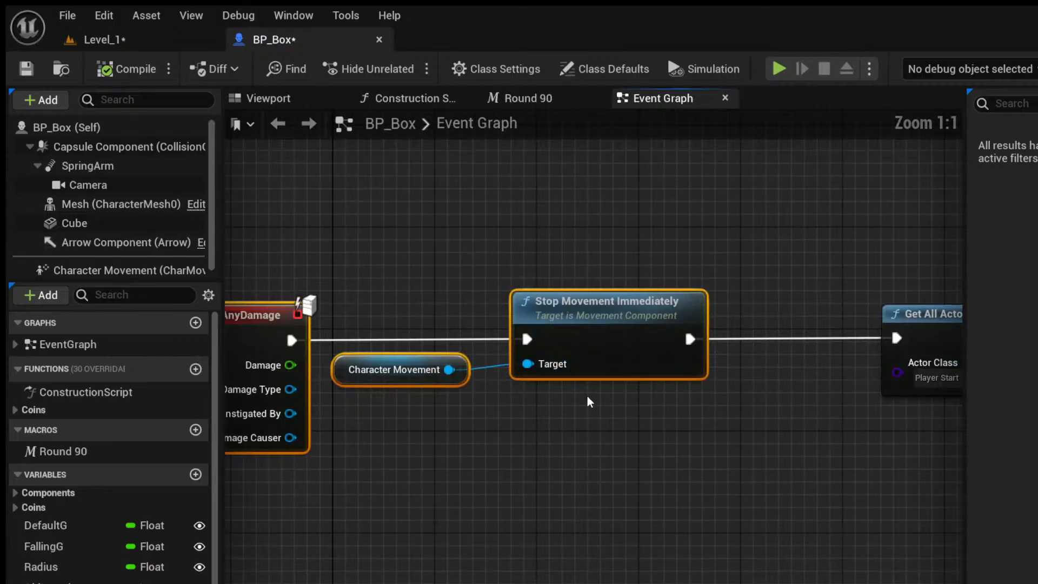
scroll(681, 447, "down", 5)
right_click_drag(681, 447, 759, 397)
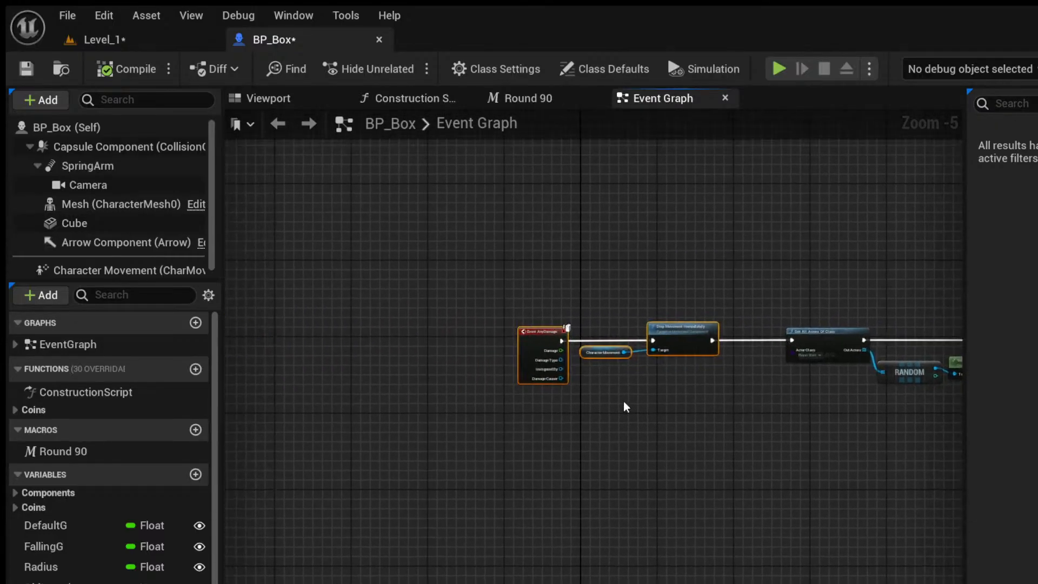
Move Event AnyDamage away from the other nodes and insert a 0.2-second Delay into its execution wire before Stop Movement Immediately.
left_click_drag(522, 335, 413, 338)
scroll(326, 332, "up", 4)
left_click_drag(413, 339, 430, 336)
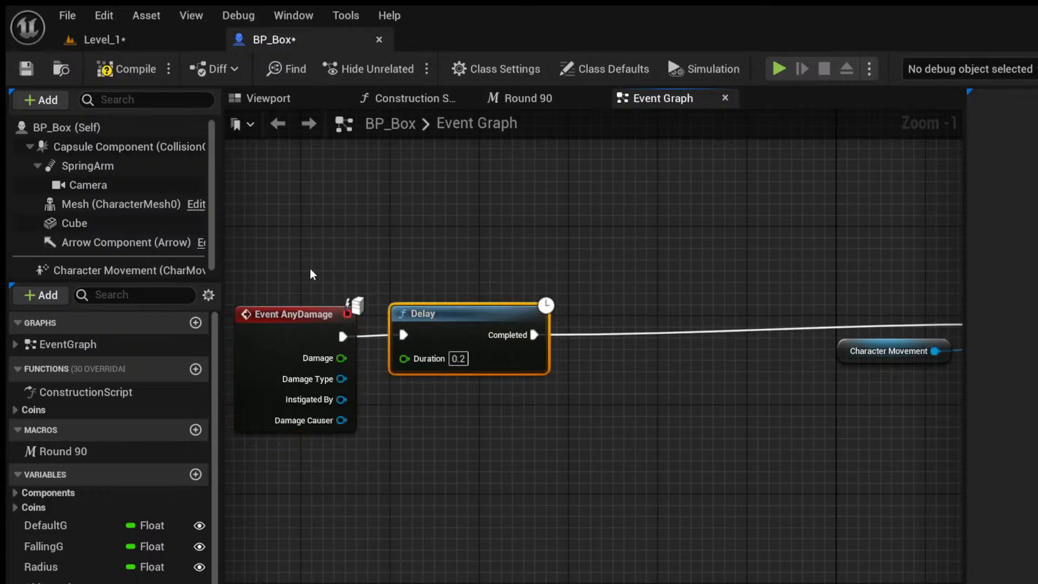
Follow Set Actor Location with a 0.5-second Delay leading into an Enable Input node.
left_click_drag(310, 268, 506, 315)
right_click_drag(706, 448, 556, 411)
left_click_drag(701, 262, 921, 444)
right_click_drag(923, 445, 327, 398)
scroll(489, 438, "down", 4)
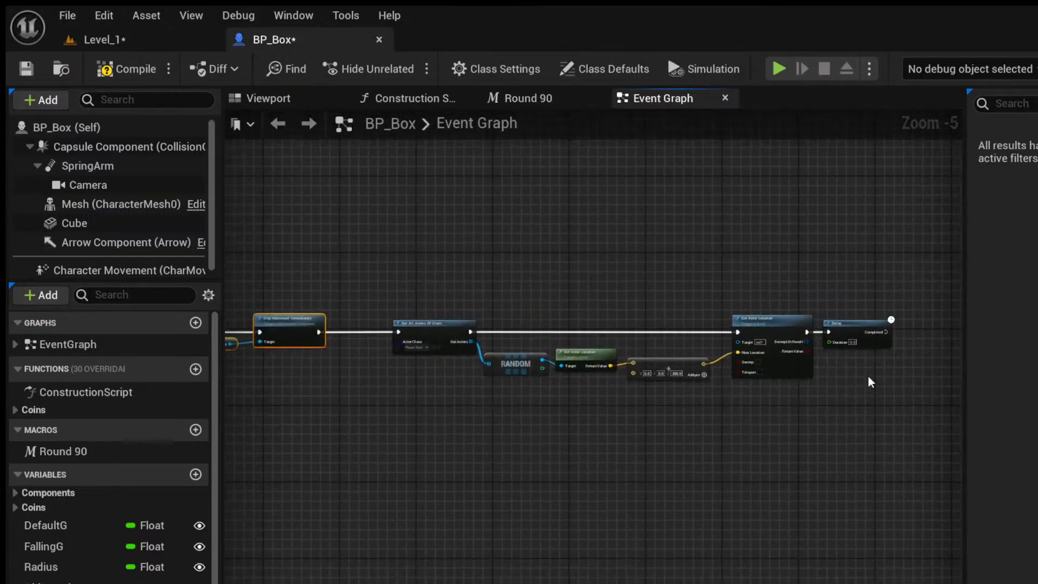
right_click_drag(892, 321, 644, 337)
scroll(645, 336, "up", 3)
left_click_drag(641, 287, 689, 359)
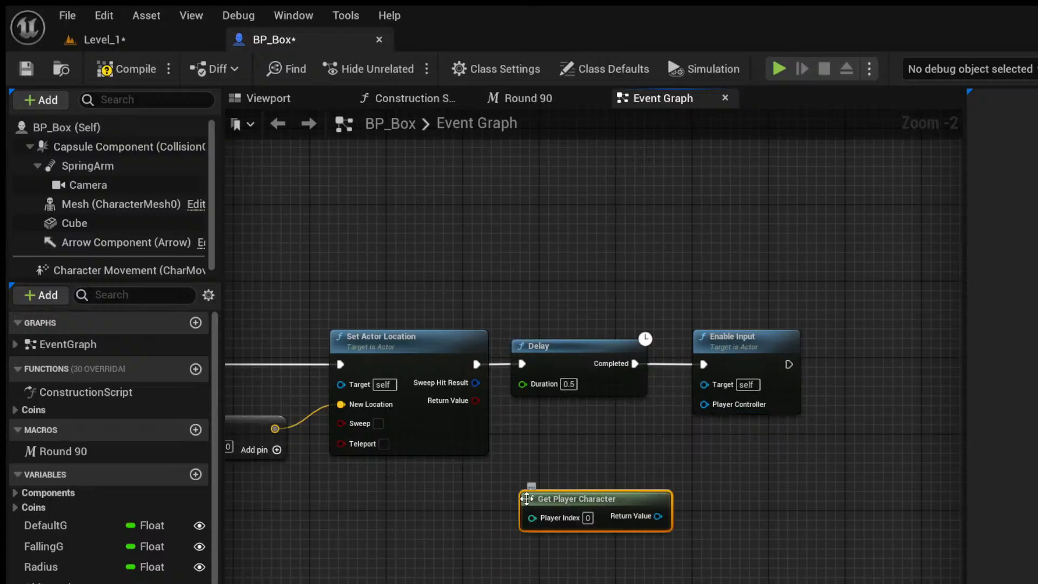
Replace the Get Player Character node with Get Player Controller and connect its Return Value to Enable Input's Player Controller.
key("Delete")
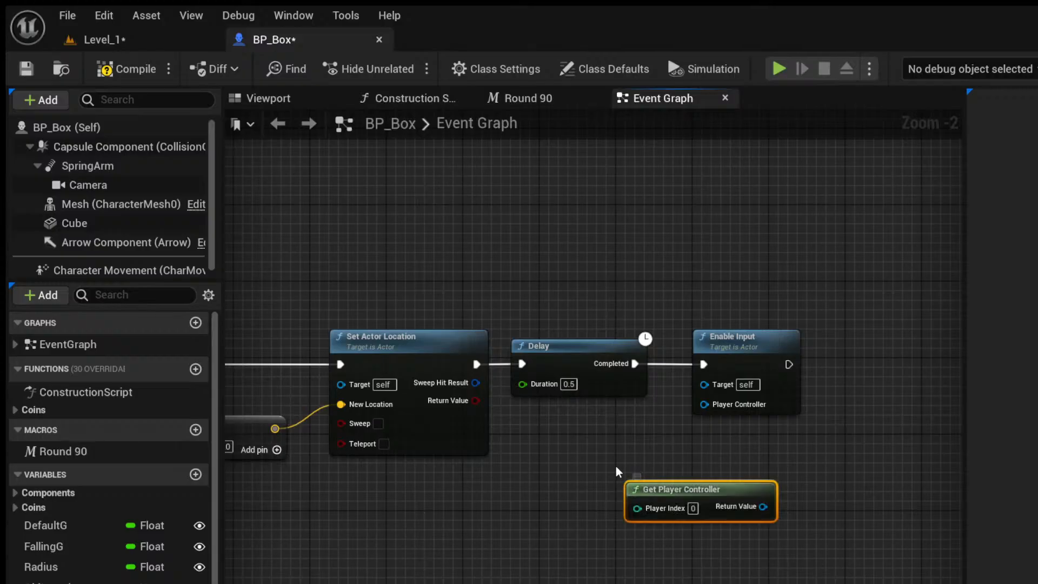
left_click_drag(649, 490, 533, 419)
left_click_drag(628, 437, 711, 404)
Move the 0.5-second Delay, Get Player Controller and Enable Input nodes together farther from Set Actor Location.
left_click_drag(589, 289, 730, 427)
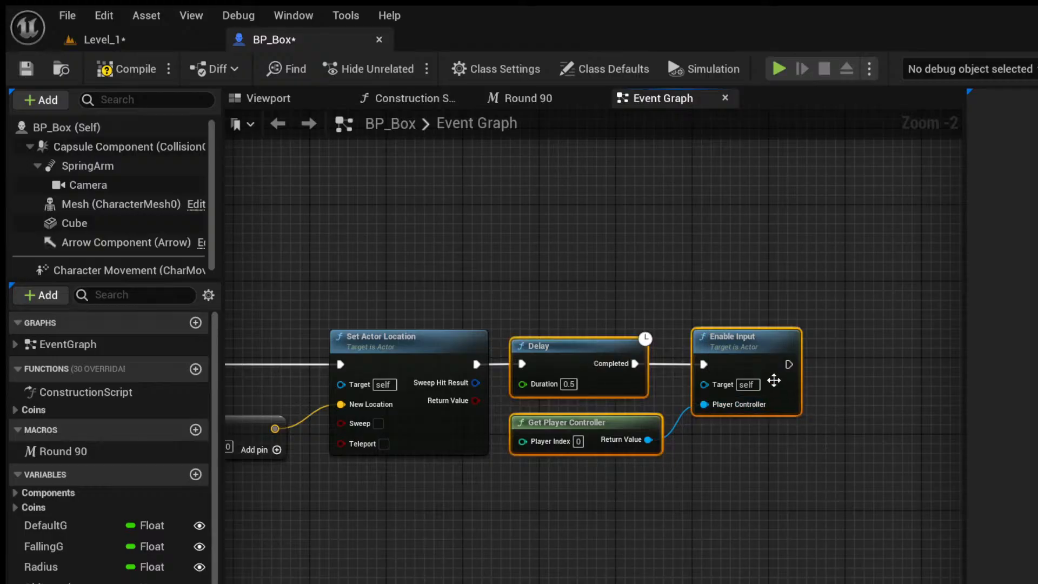
left_click_drag(787, 368, 816, 371)
left_click(708, 489)
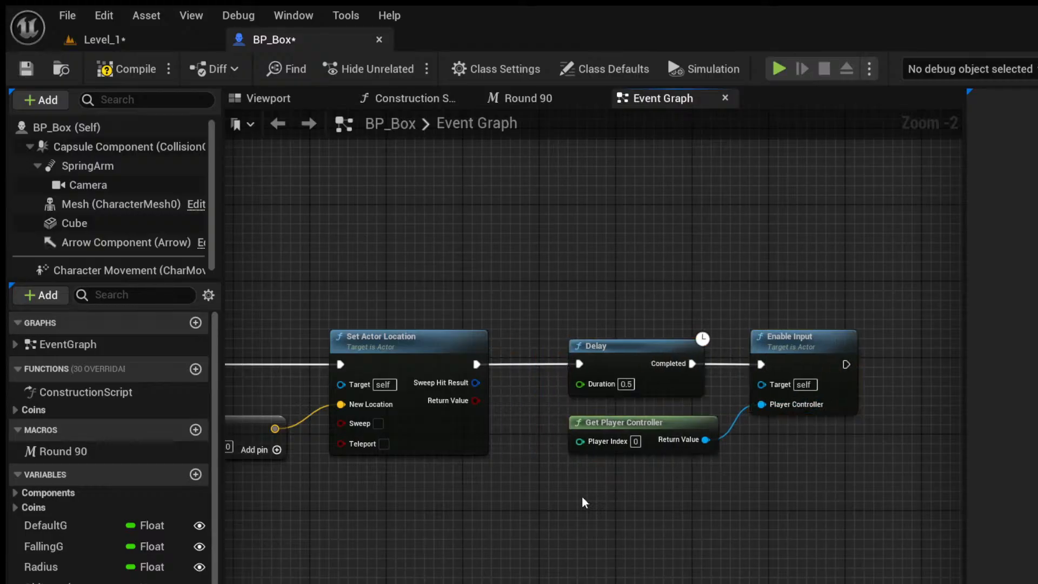
Examine the whole damage and respawn chain between Enable Input and Event AnyDamage.
right_click_drag(582, 498, 962, 469)
scroll(961, 476, "down", 2)
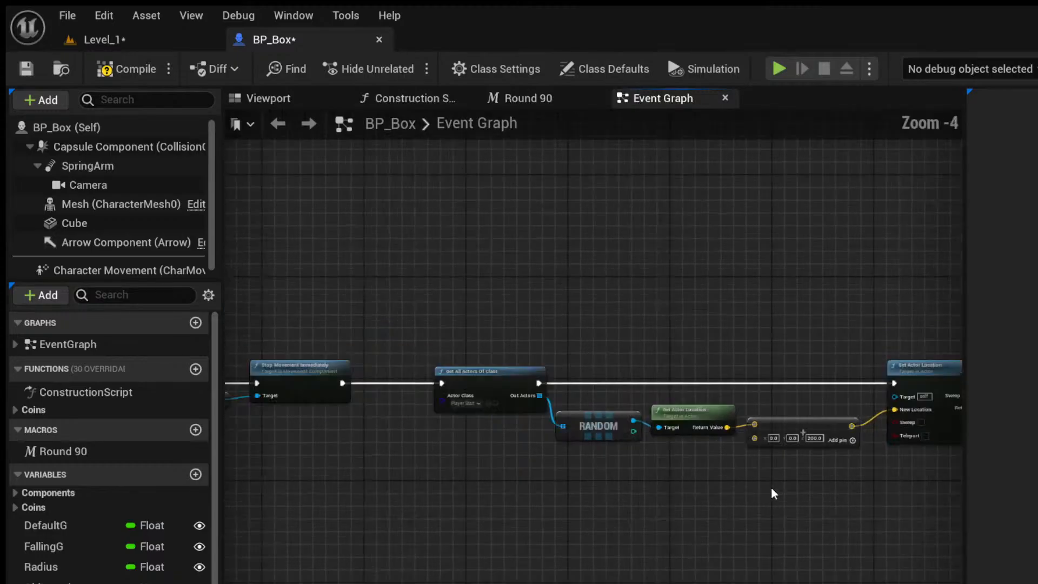
scroll(773, 487, "down", 2)
right_click_drag(788, 484, 369, 469)
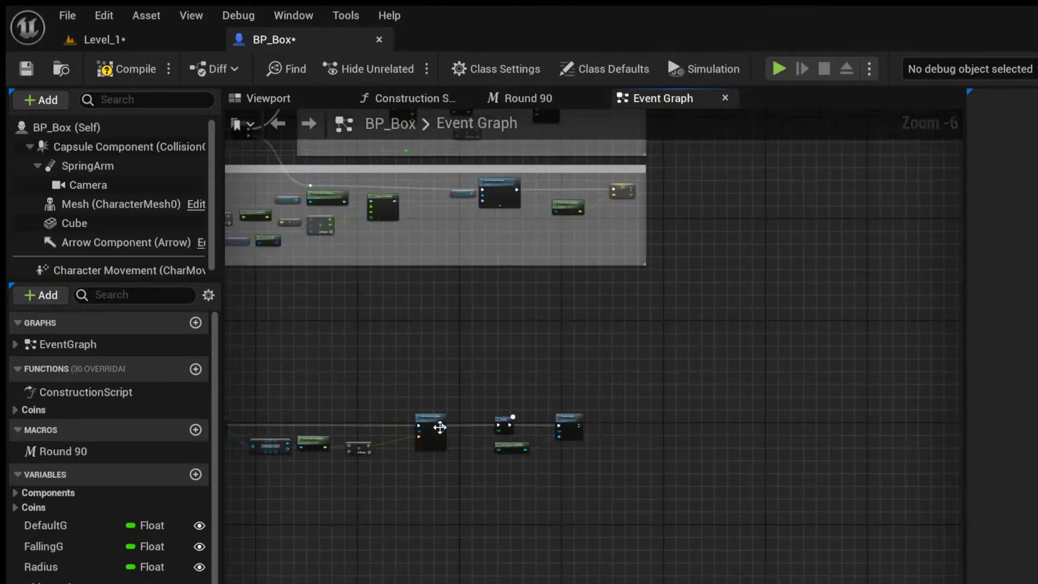
scroll(439, 427, "up", 7)
scroll(505, 514, "down", 1)
scroll(505, 514, "down", 5)
right_click_drag(505, 514, 778, 528)
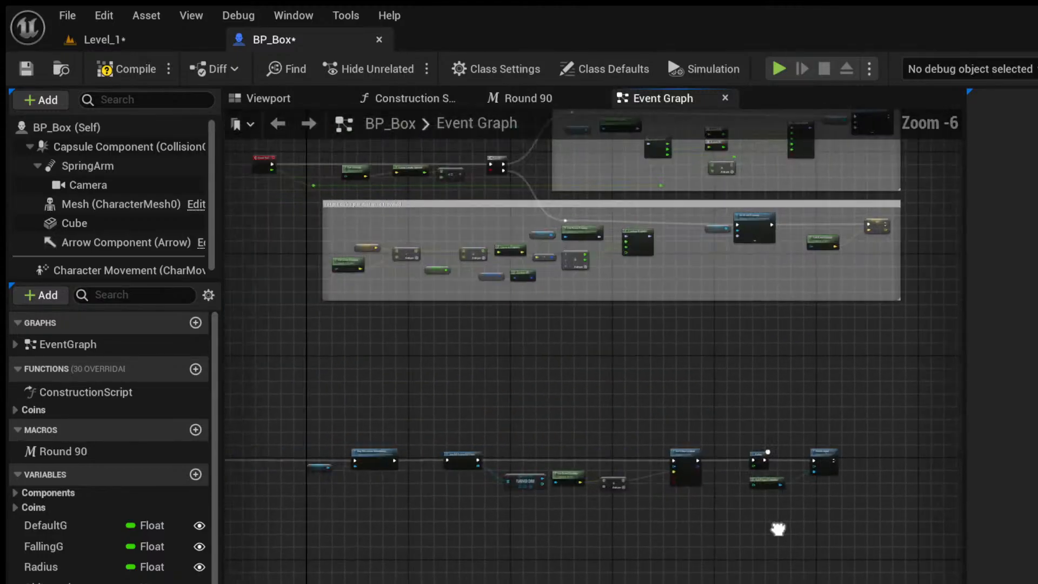
scroll(510, 494, "up", 1)
scroll(580, 475, "up", 2)
scroll(488, 476, "up", 3)
scroll(486, 439, "down", 5)
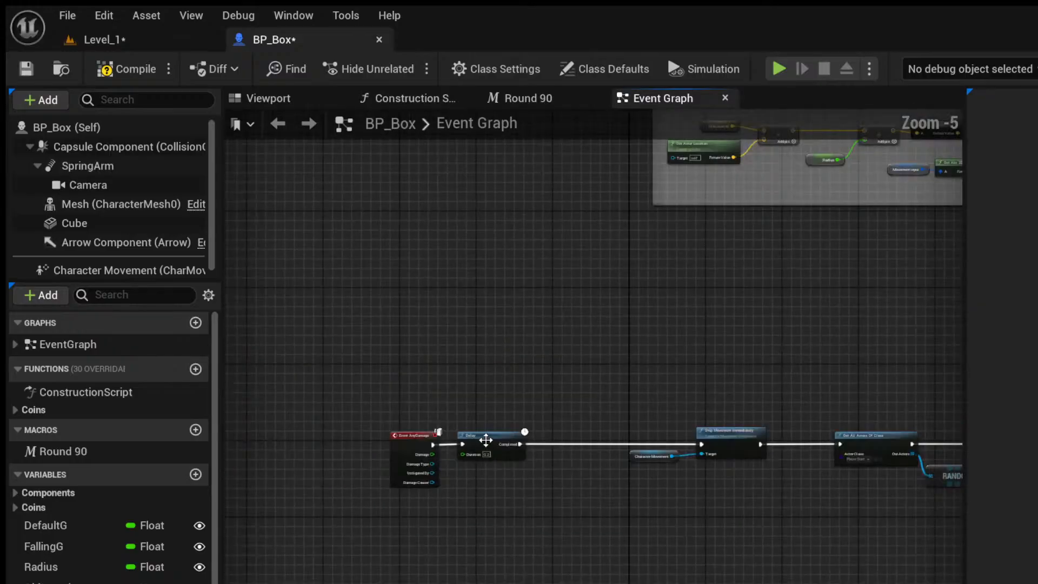
Spread Event AnyDamage and the 0.2-second Delay apart and insert a Sequence node in line between them.
left_click_drag(486, 439, 538, 444)
left_click_drag(403, 448, 437, 531)
scroll(319, 447, "up", 2)
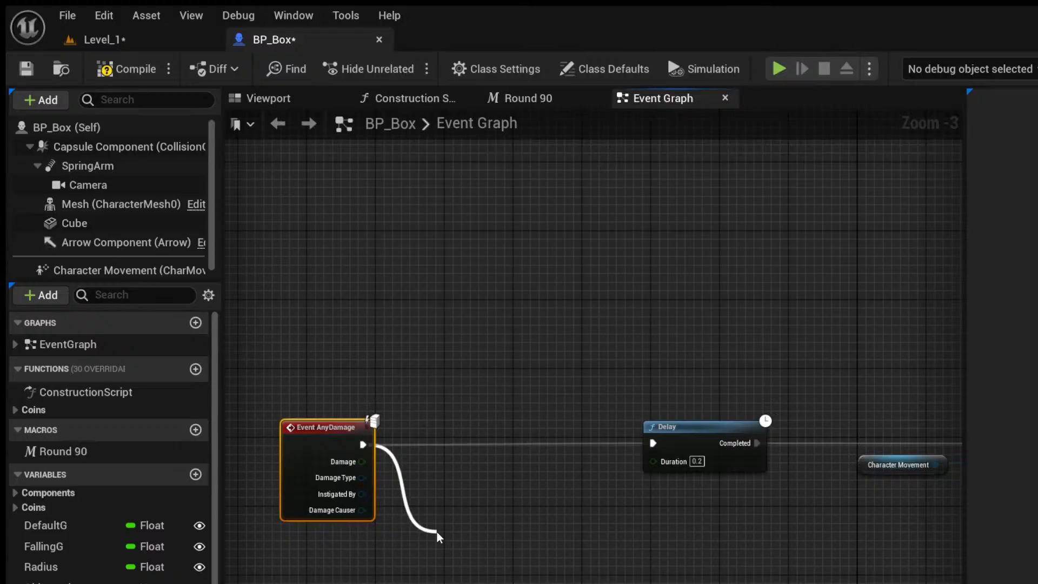
key("Return")
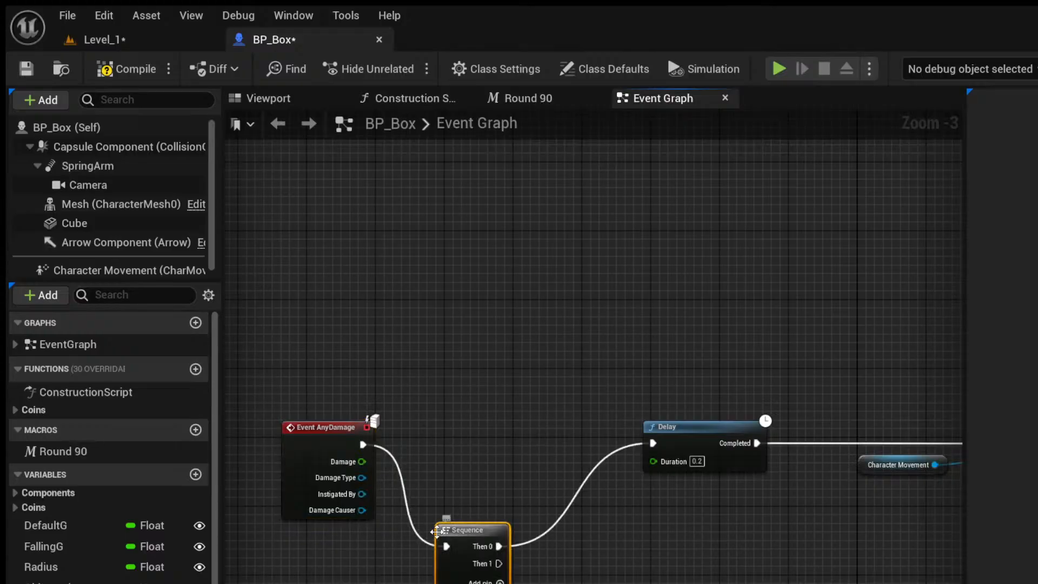
left_click_drag(459, 526, 450, 443)
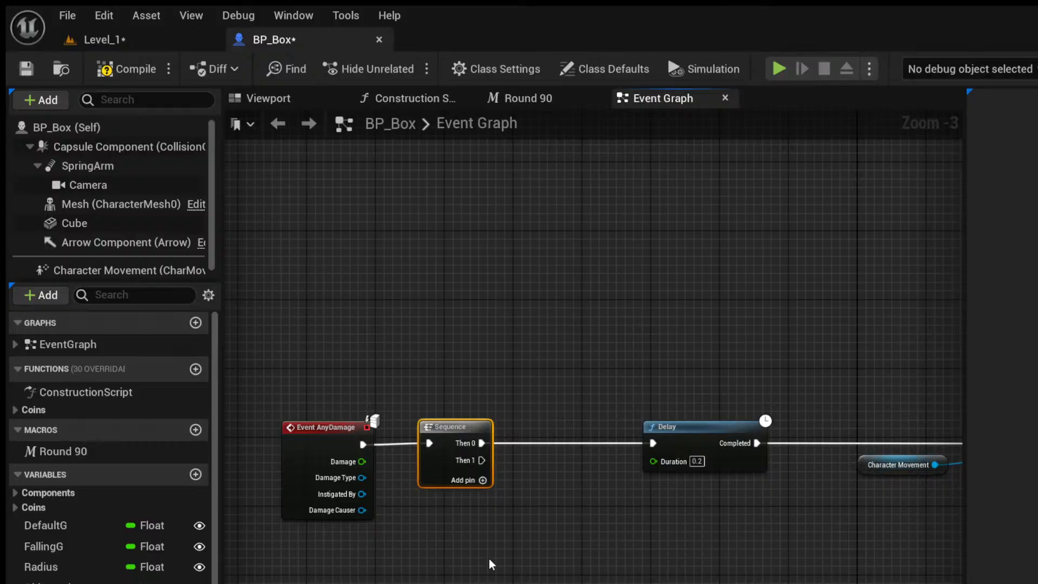
Paste a Get Player Controller node below Sequence and connect its Return Value to the Target of a new Disable Input node.
key("ctrl+v")
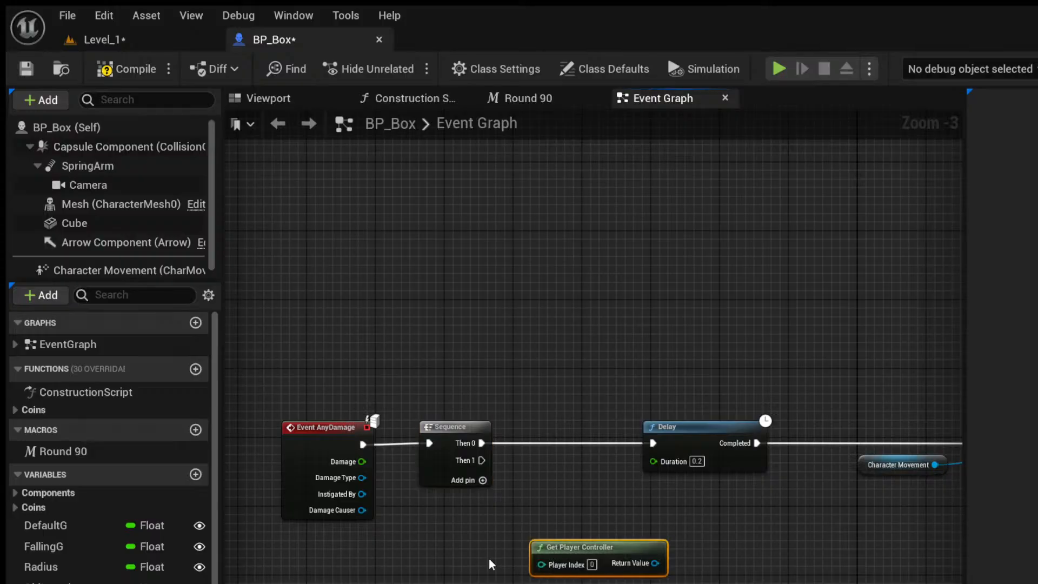
left_click_drag(571, 545, 593, 578)
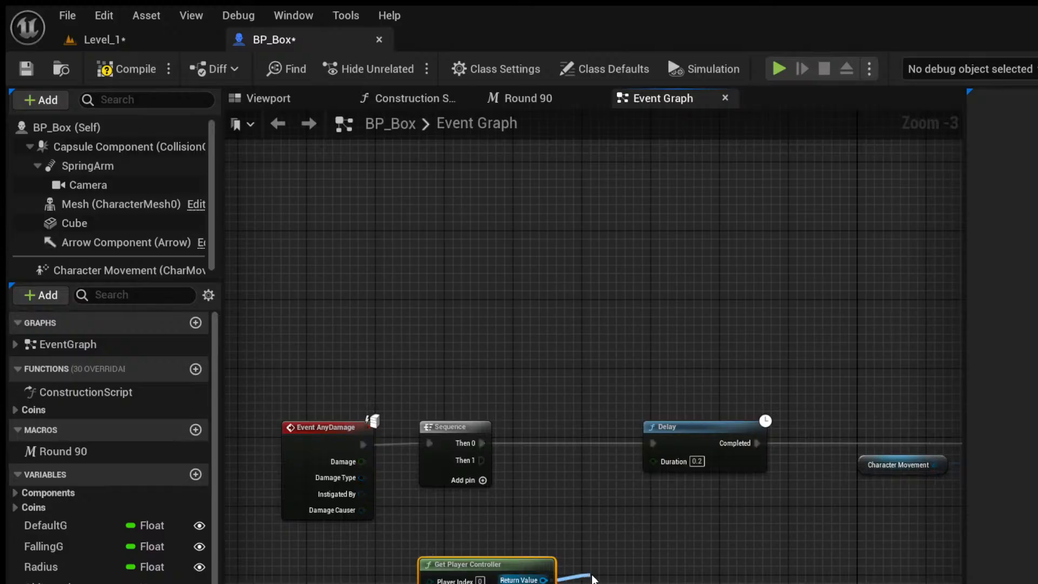
key("Return")
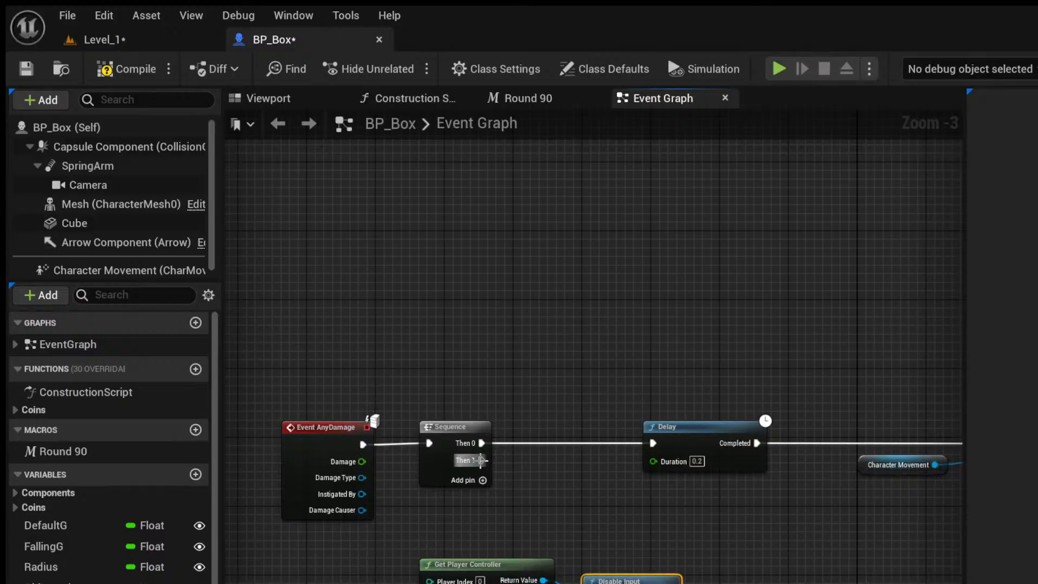
Connect Sequence's Then 1 output to Disable Input and arrange Disable Input and Get Player Controller below the 0.2-second Delay.
left_click_drag(481, 460, 592, 583)
left_click_drag(646, 583, 680, 543)
left_click_drag(525, 570, 548, 563)
scroll(548, 563, "down", 2)
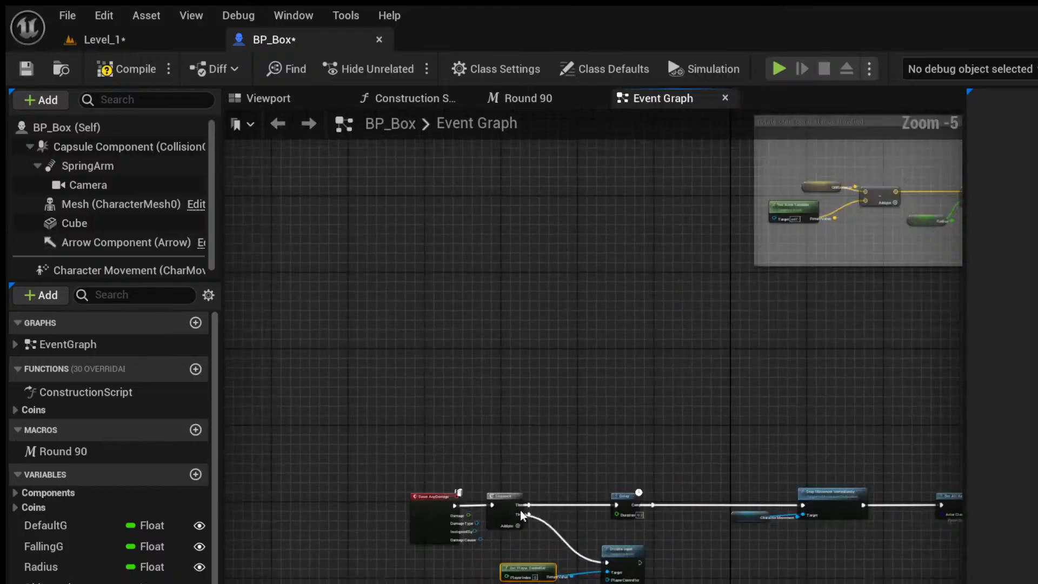
scroll(523, 514, "up", 2)
right_click_drag(522, 503, 357, 358)
right_click_drag(354, 429, 514, 436)
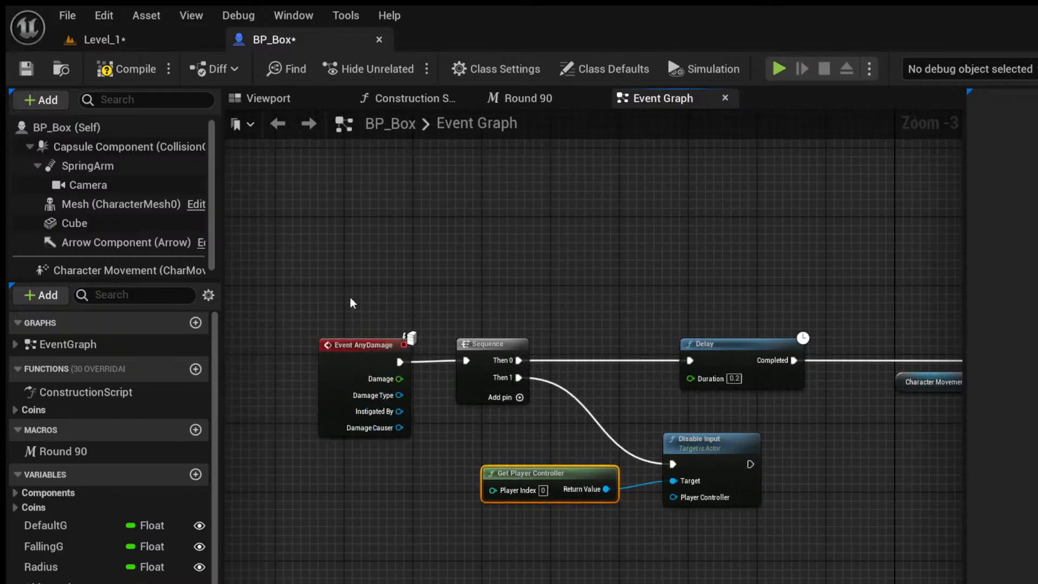
Look over the start of the damage chain: Event AnyDamage, Sequence, Disable Input and the 0.2-second Delay.
left_click_drag(349, 304, 497, 420)
left_click_drag(612, 466, 687, 502)
right_click_drag(686, 502, 530, 505)
scroll(530, 505, "down", 3)
scroll(459, 455, "up", 6)
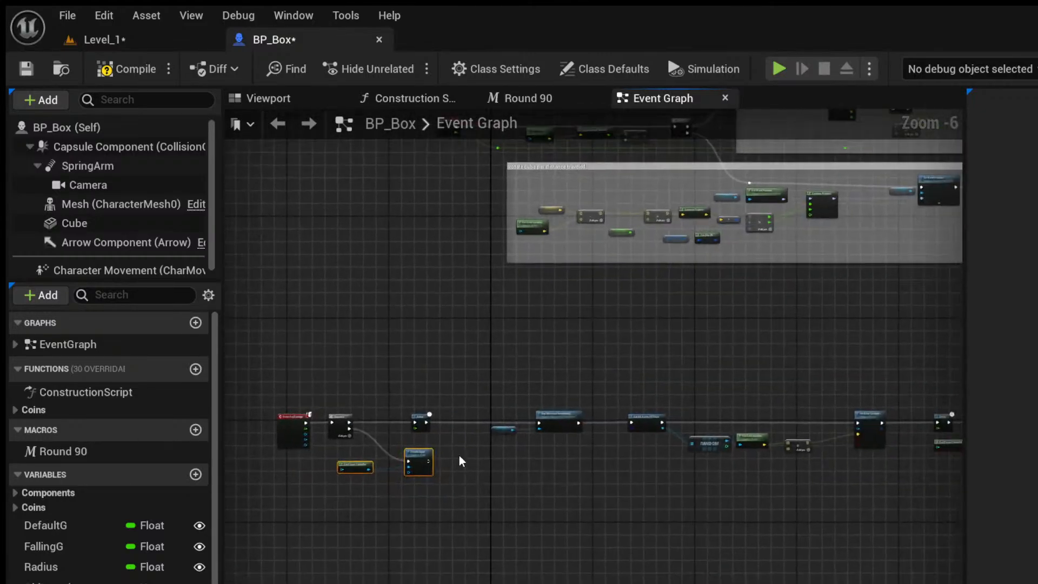
left_click(479, 349)
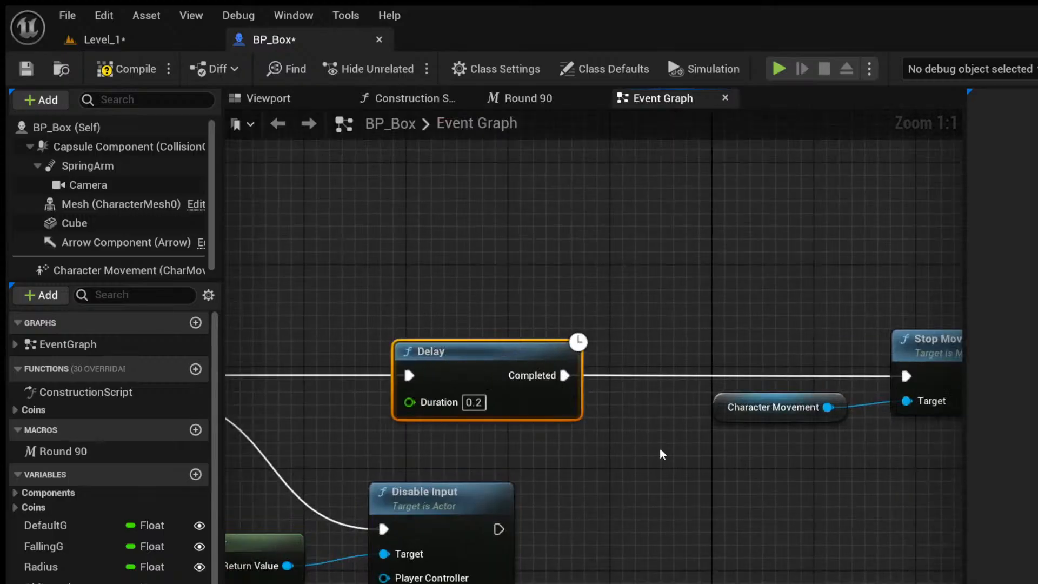
scroll(423, 422, "down", 3)
scroll(359, 391, "up", 3)
scroll(520, 453, "down", 4)
right_click_drag(521, 449, 411, 405)
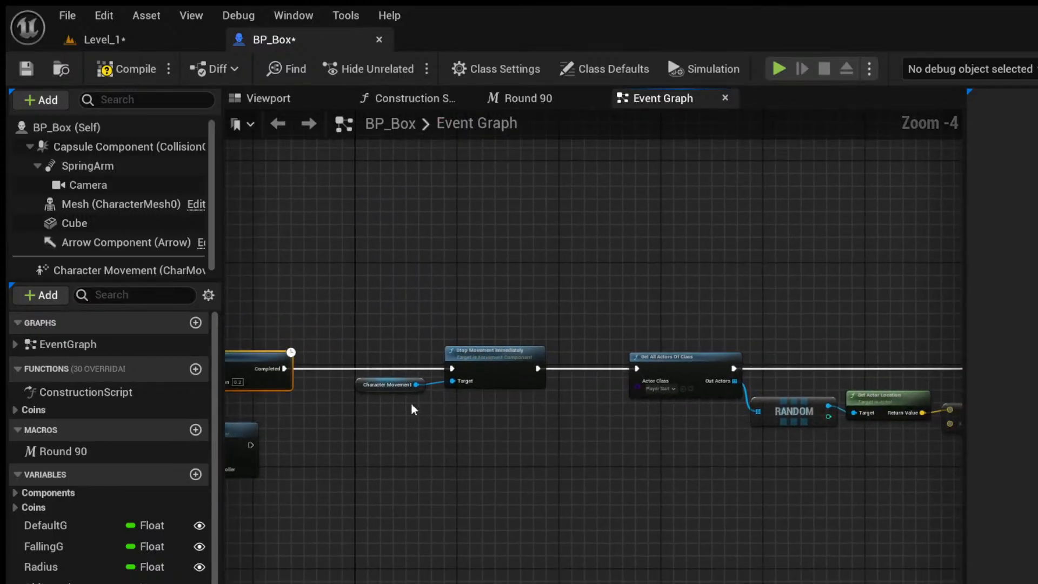
Look over the Character Movement and Stop Movement Immediately nodes and how they lead into Get All Actors Of Class.
left_click_drag(442, 381, 533, 430)
scroll(347, 324, "up", 3)
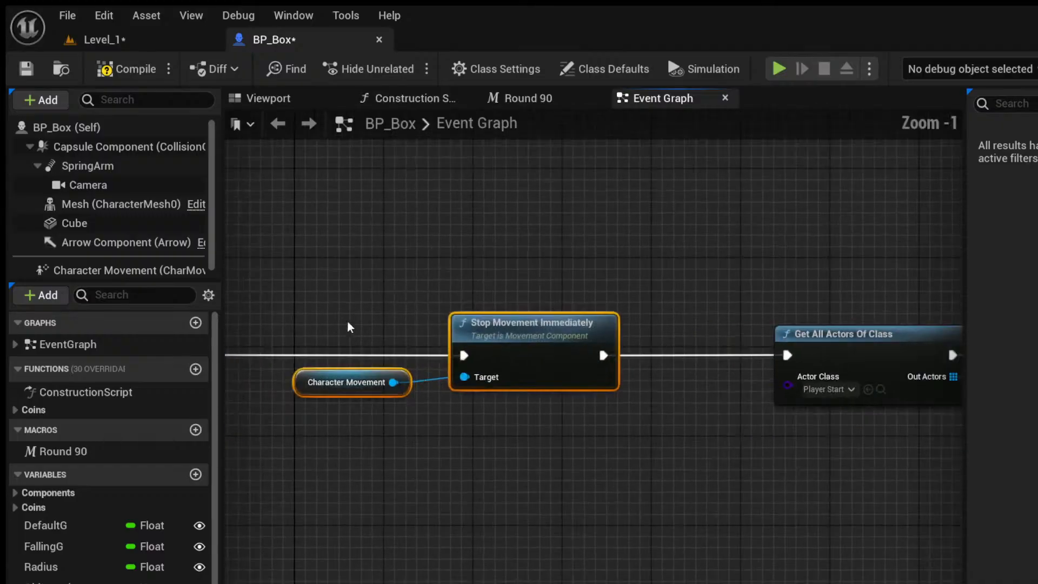
left_click_drag(331, 273, 703, 486)
right_click_drag(778, 513, 538, 471)
scroll(631, 482, "down", 4)
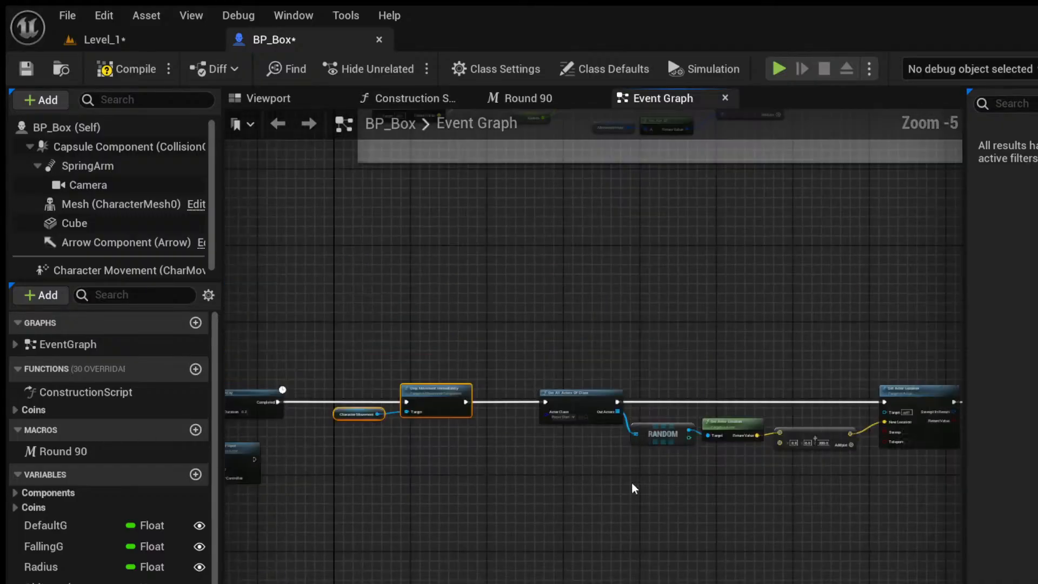
scroll(327, 375, "down", 1)
scroll(316, 329, "up", 5)
scroll(316, 330, "up", 1)
scroll(317, 244, "down", 5)
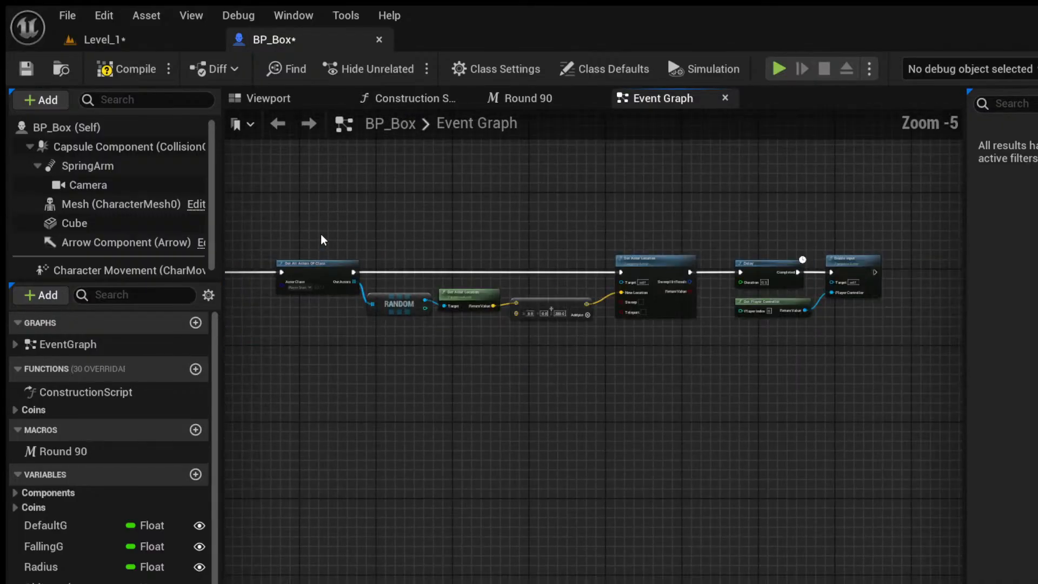
Check the nodes from Get All Actors Of Class to Set Actor Location and the closing Delay, Get Player Controller and Enable Input.
left_click_drag(320, 235, 702, 406)
right_click_drag(710, 408, 485, 403)
scroll(511, 265, "up", 5)
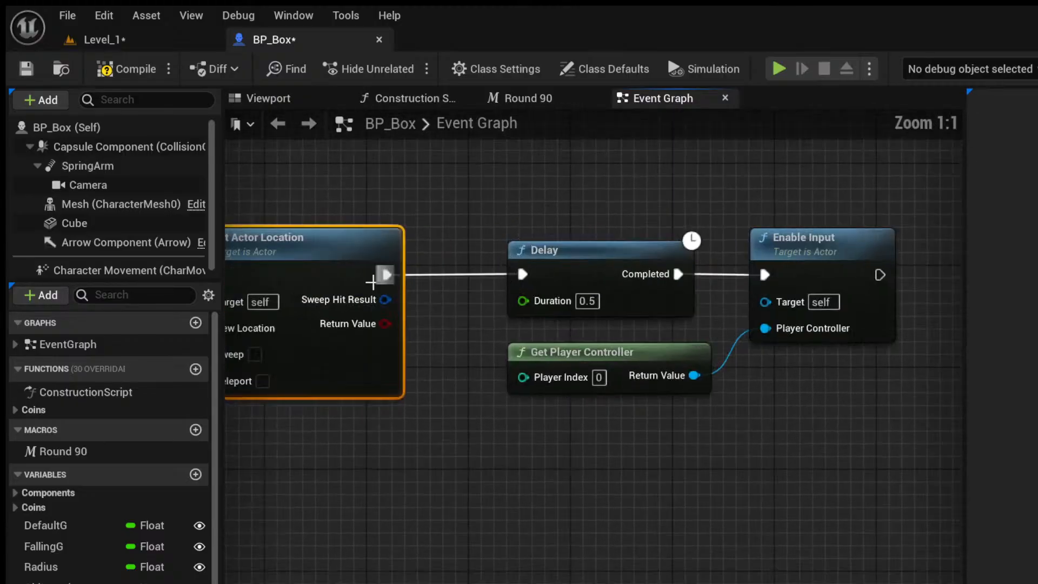
right_click_drag(319, 227, 566, 226)
left_click(518, 257)
right_click_drag(709, 429, 548, 428)
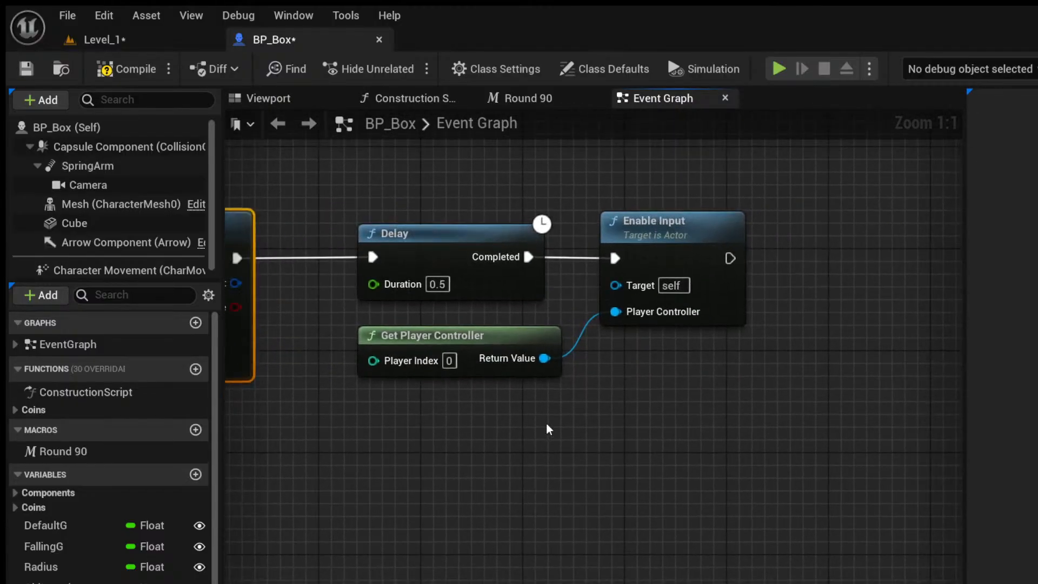
scroll(434, 286, "down", 5)
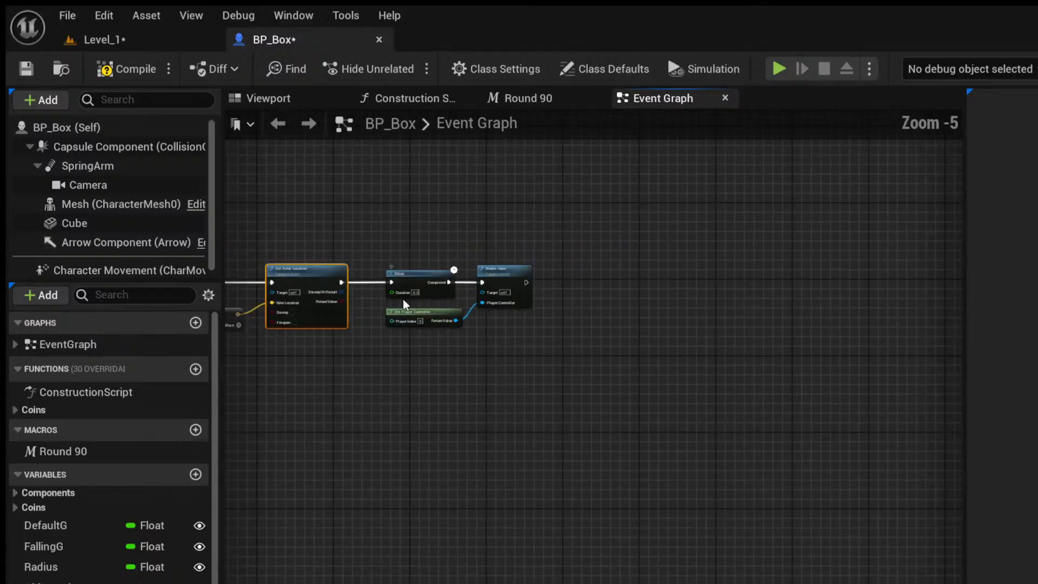
scroll(411, 300, "up", 4)
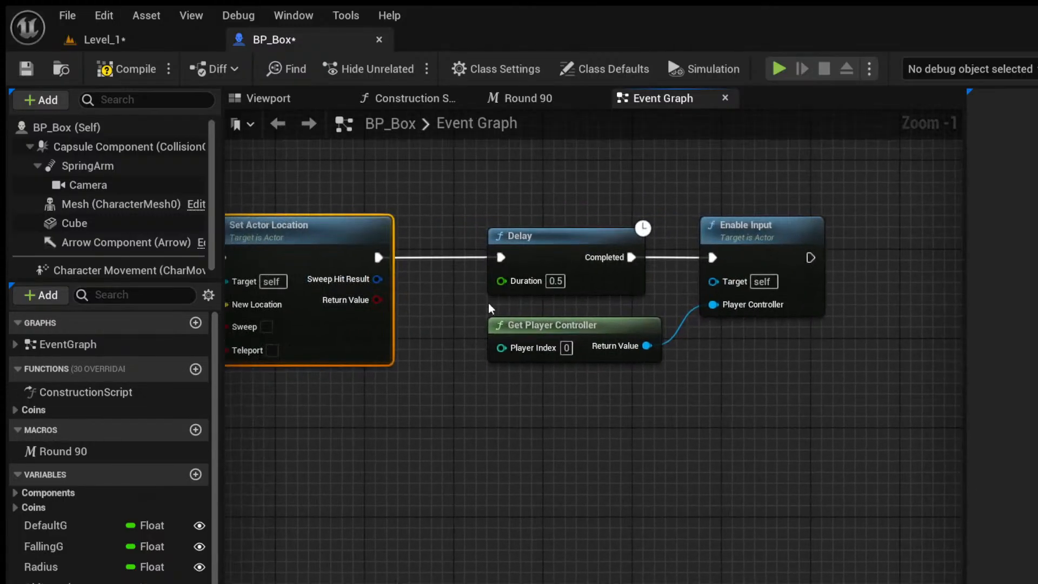
left_click_drag(481, 196, 795, 434)
scroll(796, 435, "down", 10)
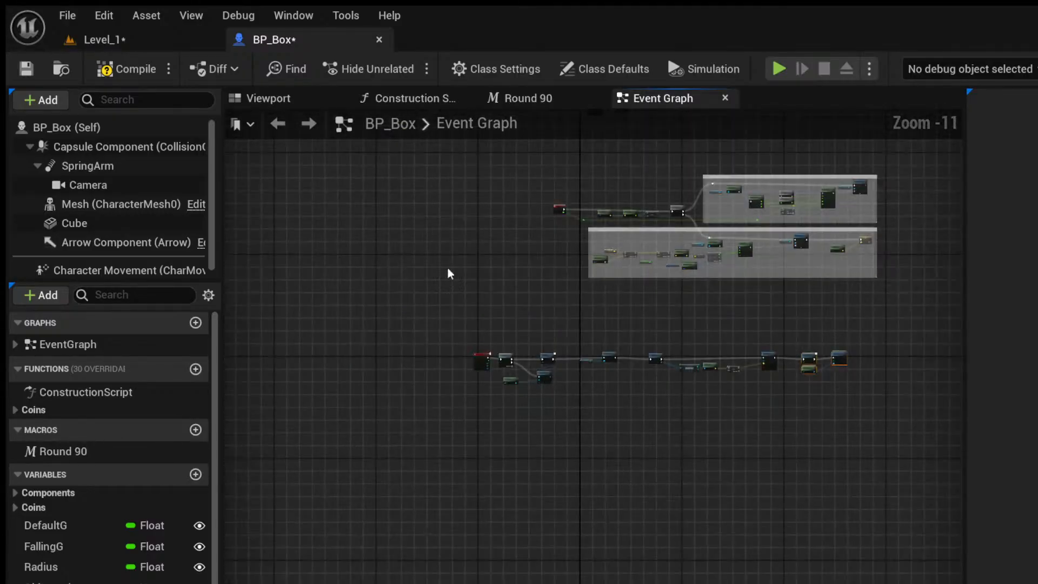
Save BP_Box and play-test Level_1, moving the cube off the platform and trying to jump to check the input locking.
left_click(27, 69)
left_click(151, 46)
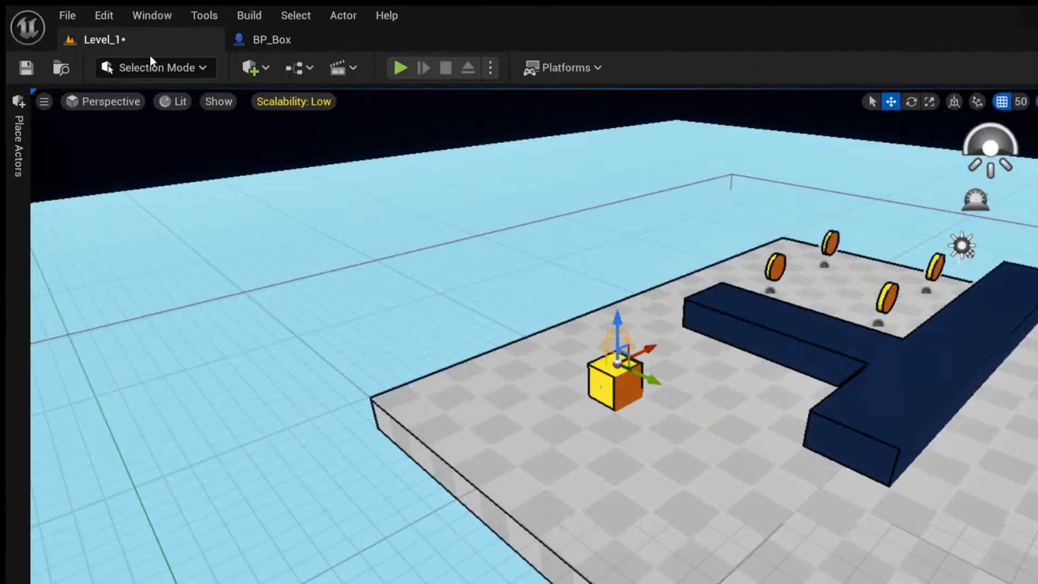
left_click(400, 68)
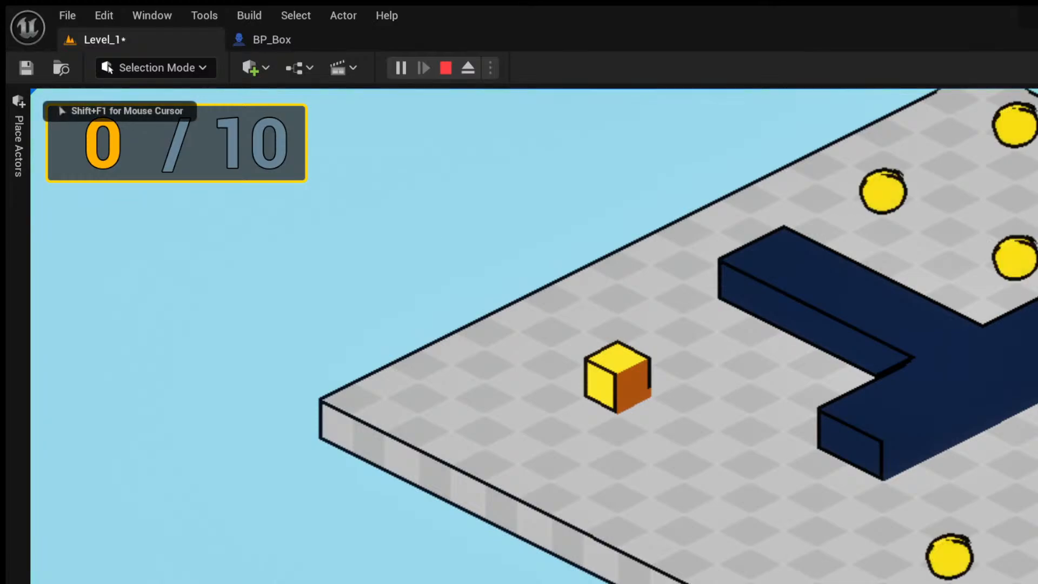
key("w")
key("space")
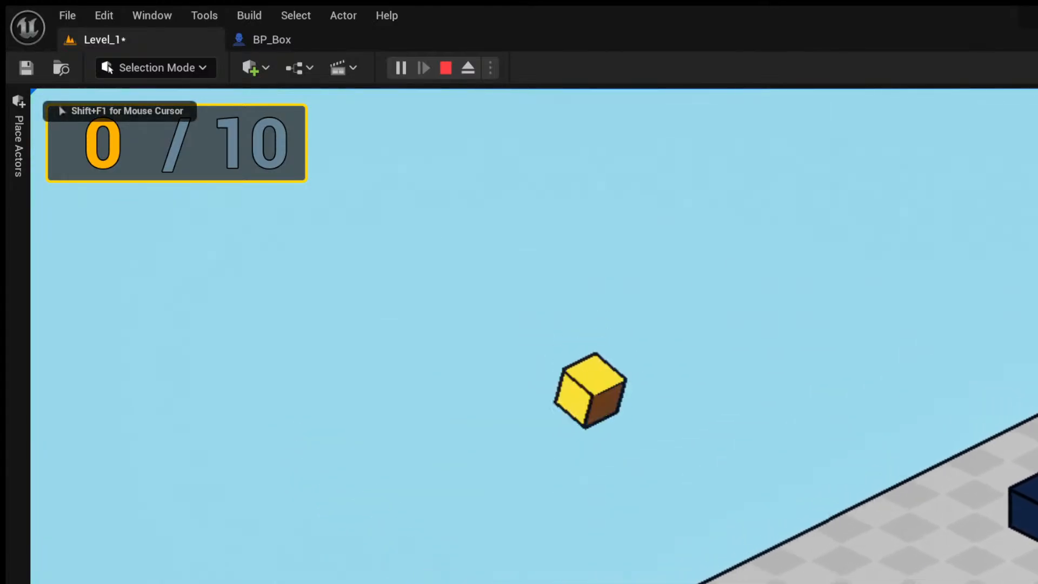
key("space")
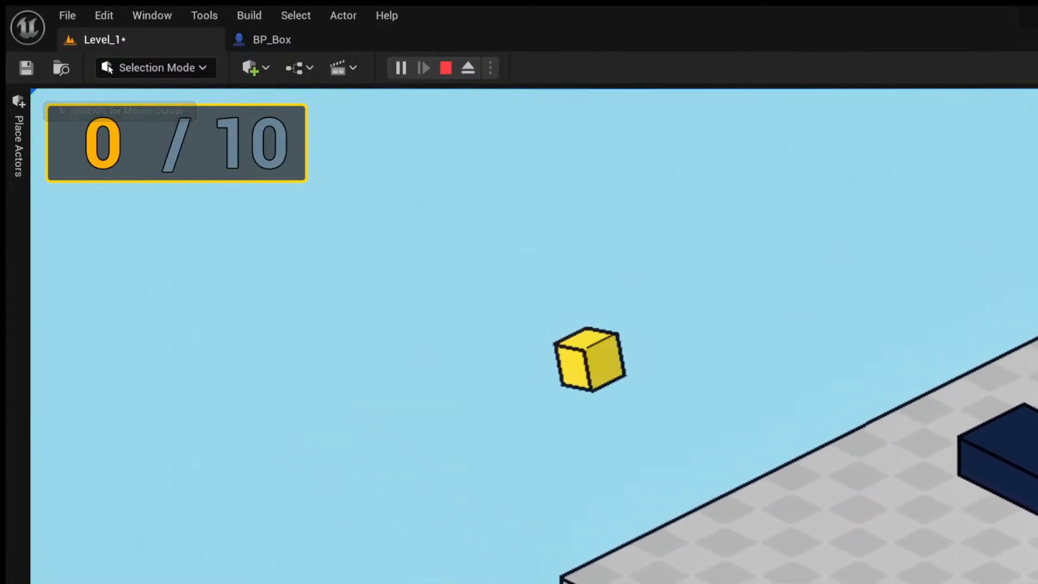
key("space")
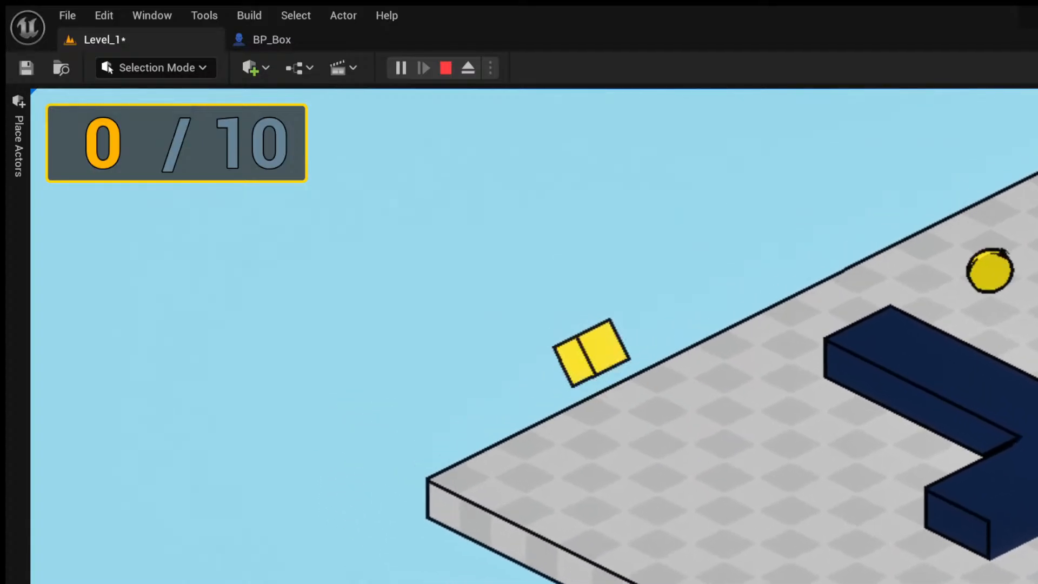
key("Escape")
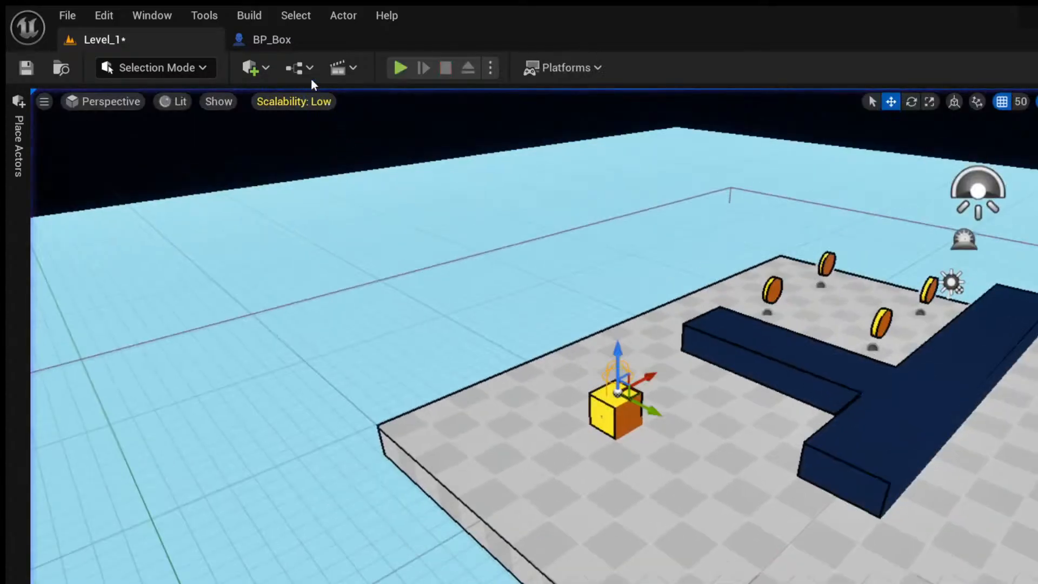
In BP_Box's Event Graph, set the duration of the Delay node after the Sequence to 1.0.
left_click(289, 41)
scroll(541, 364, "up", 12)
left_click(629, 344)
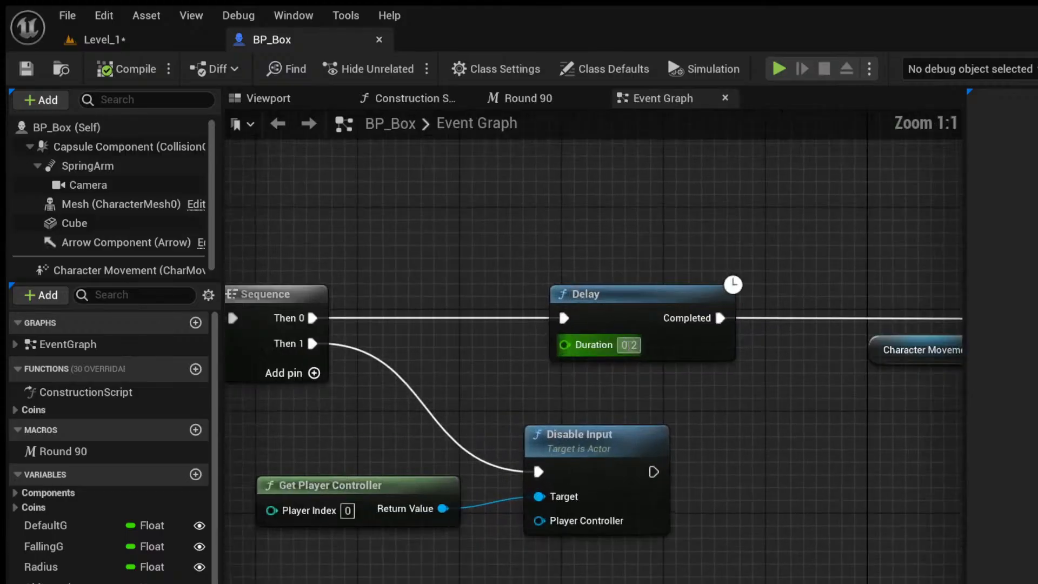
type("1")
left_click(602, 383)
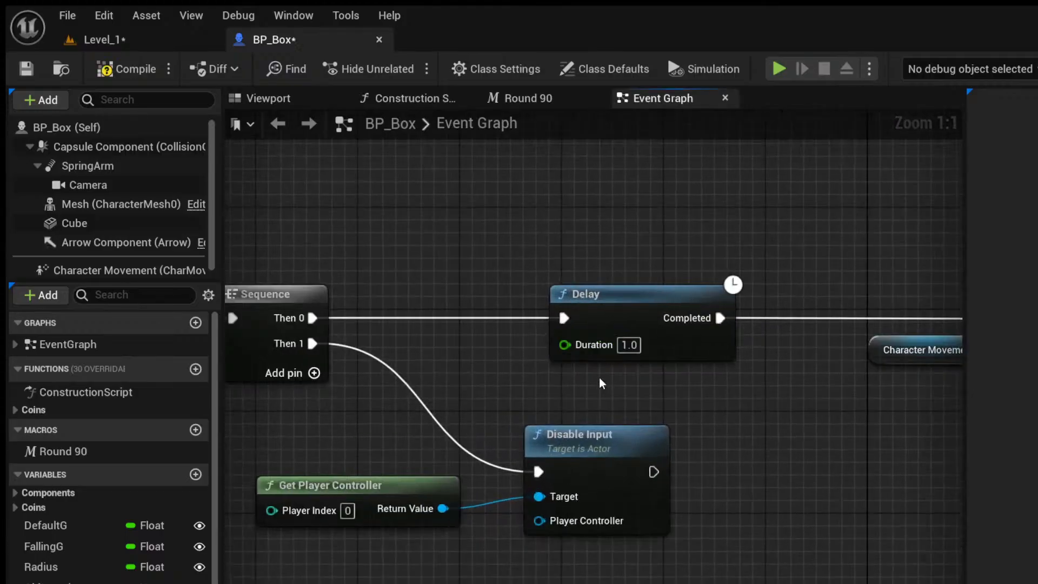
Play-test Level_1 briefly with the longer delay, moving the cube towards the platform edge, and stop the session.
left_click(122, 45)
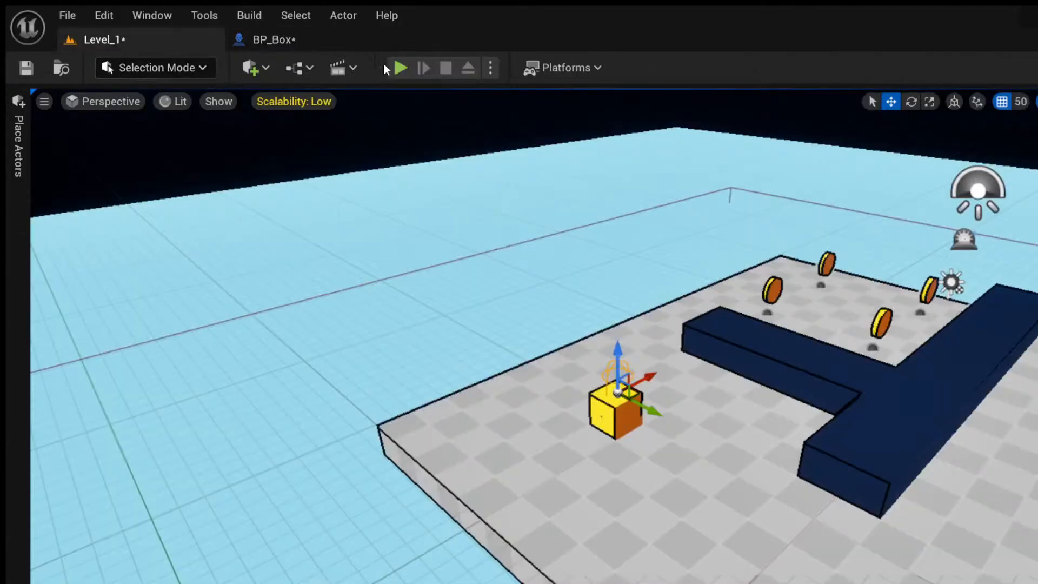
left_click(447, 204)
key("a")
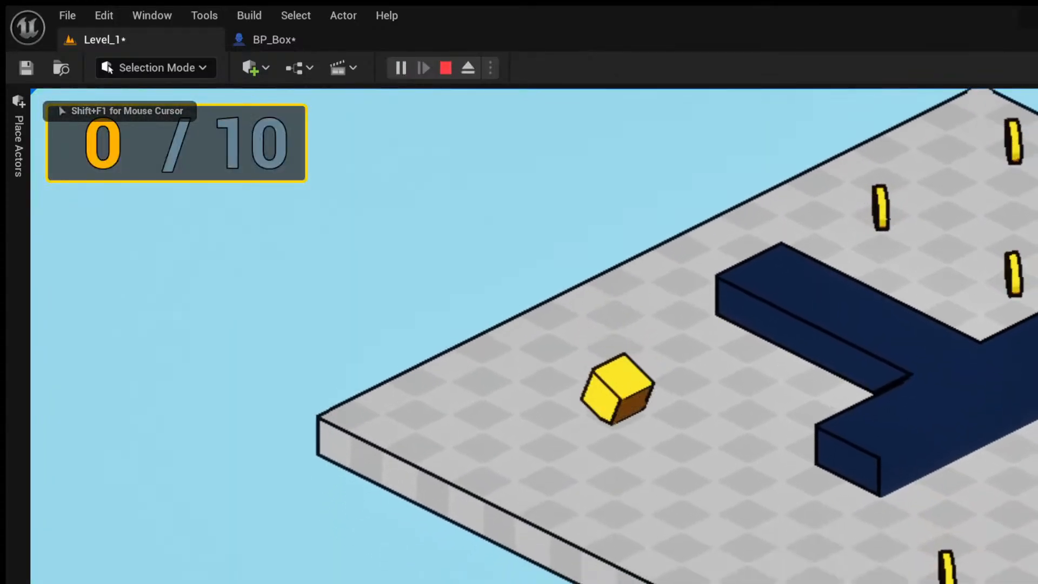
key("Escape")
Set the duration of the Delay after the Sequence in BP_Box to 0.5 and save the blueprint.
left_click(332, 40)
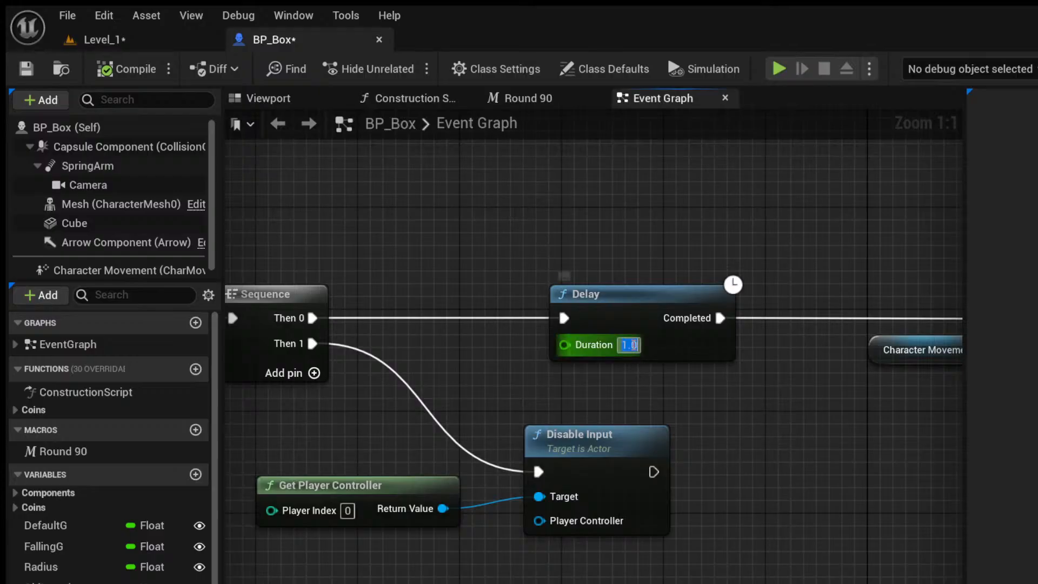
type("0.5")
key("Return")
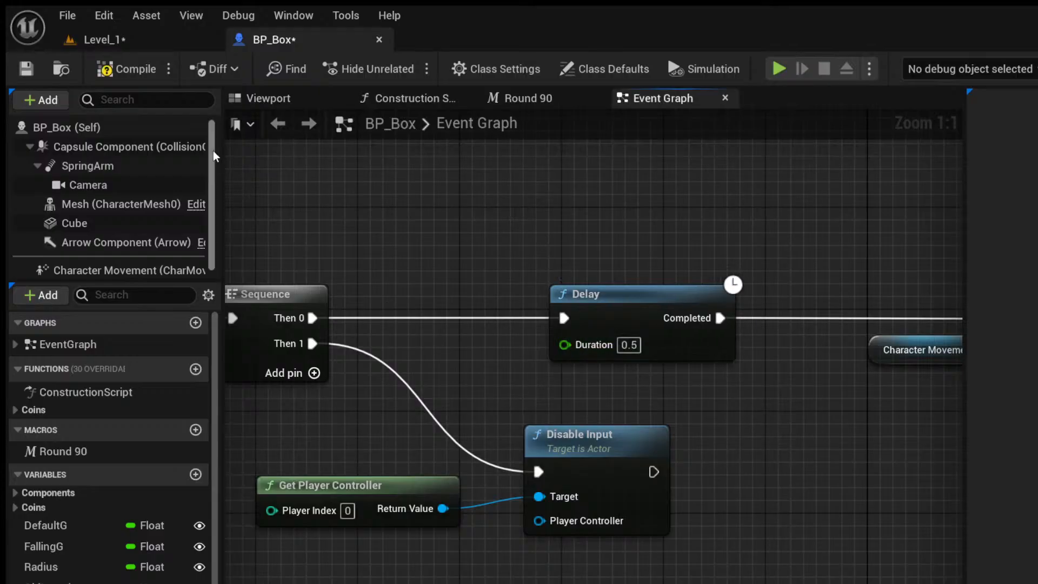
left_click(28, 71)
Play-test Level_1, repeatedly moving and jumping the cube off the platform to check falling, input locking and respawning, and stop the session.
left_click(112, 44)
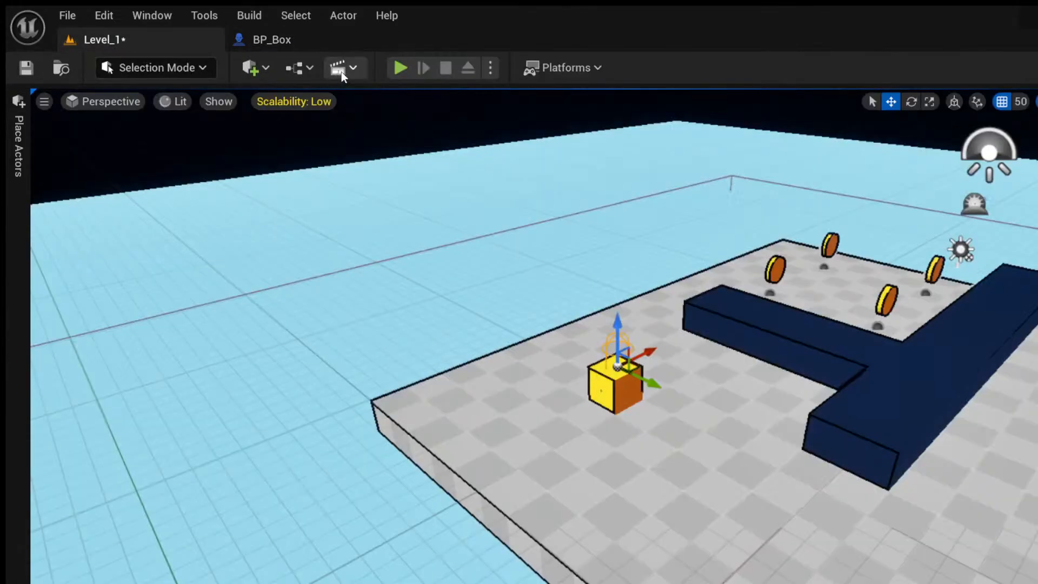
left_click(393, 66)
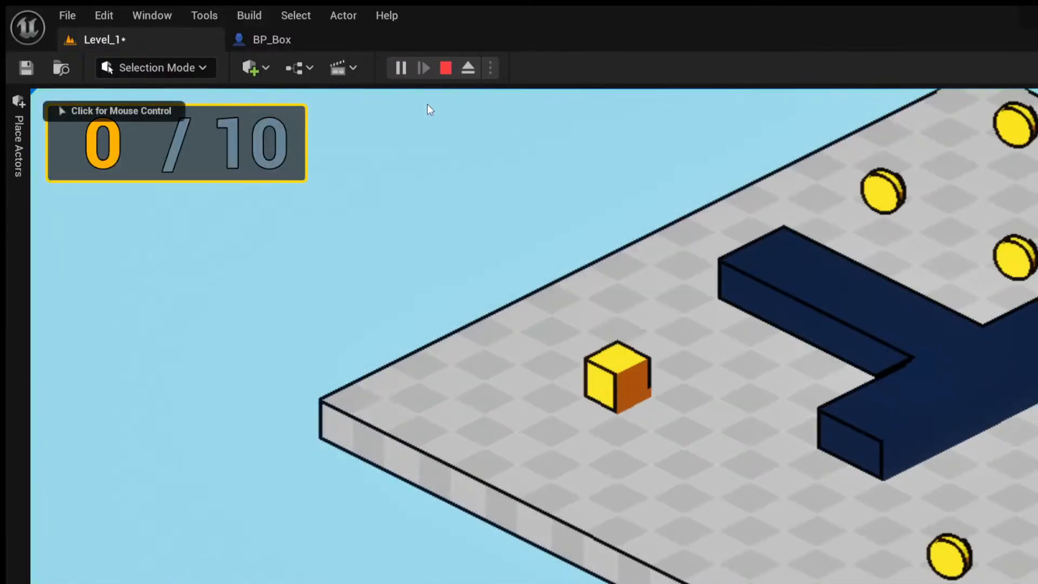
left_click(60, 556)
key("a")
key("space")
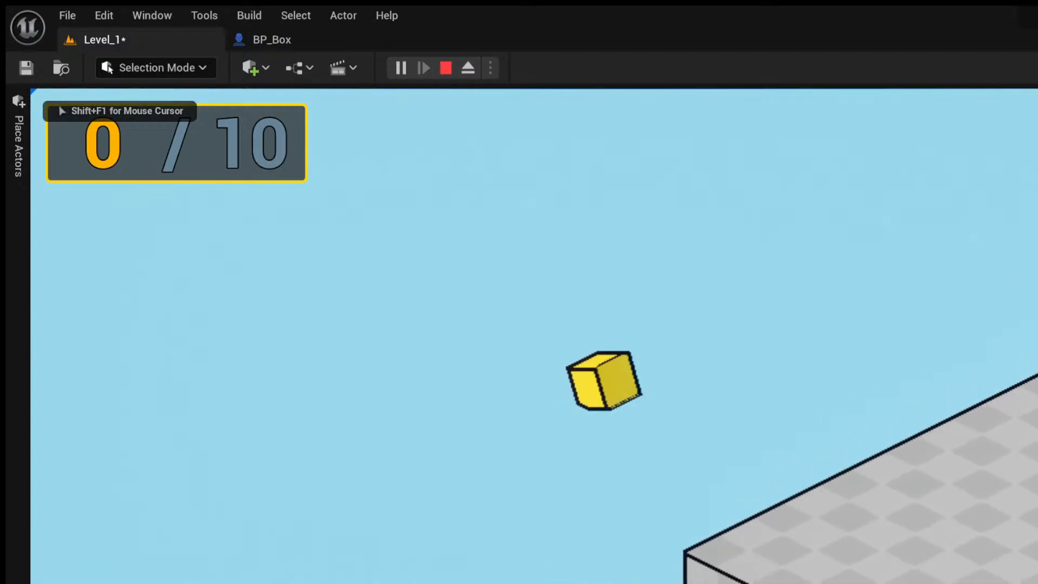
key("a")
key("space")
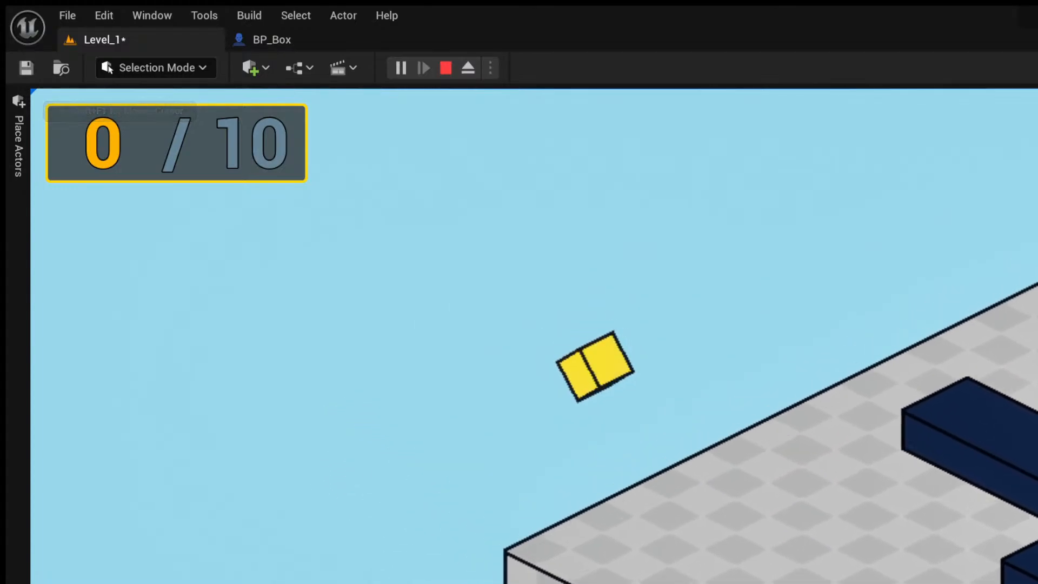
key("a")
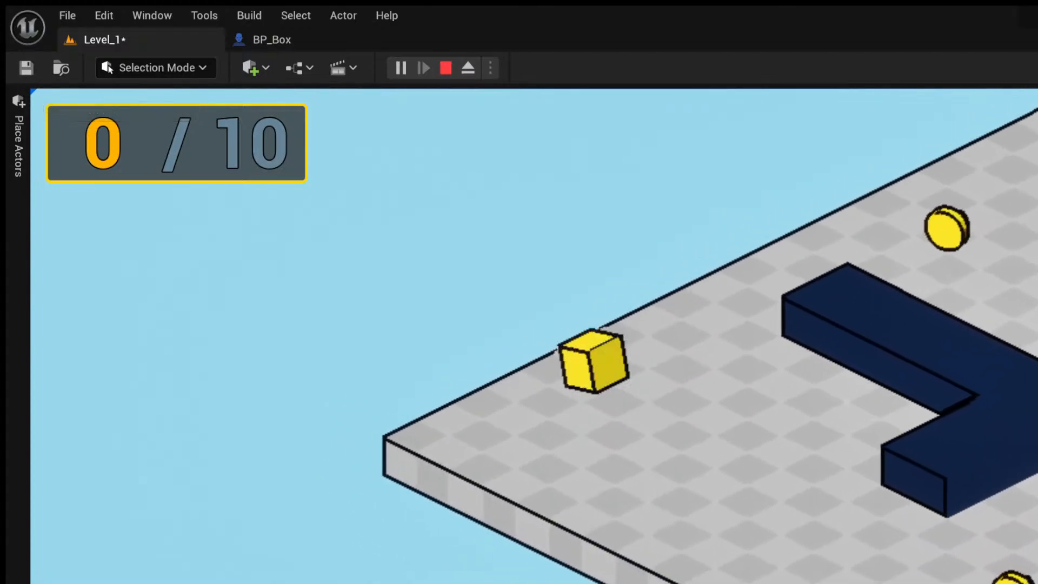
key("a")
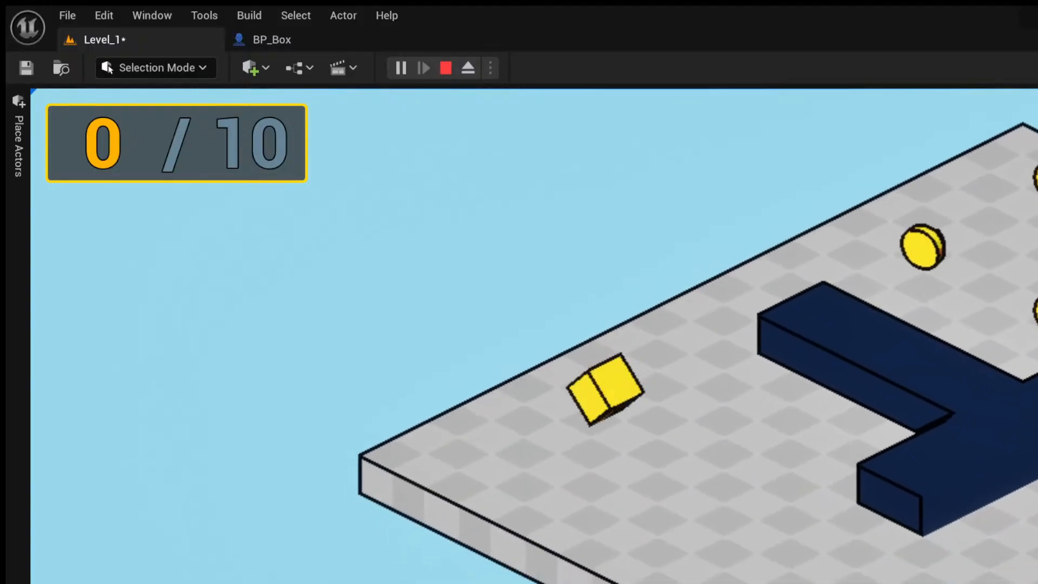
key("a")
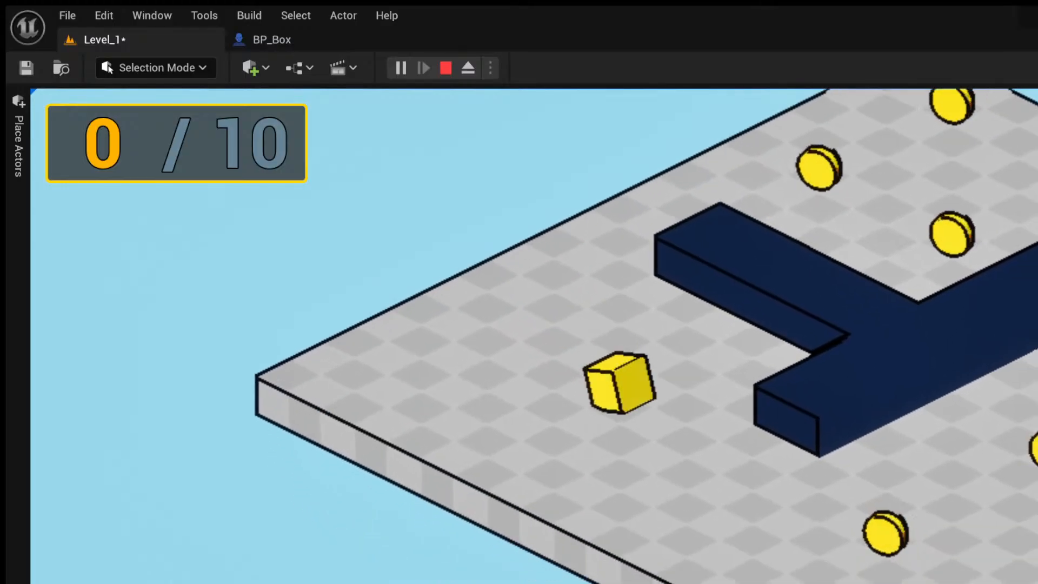
key("a")
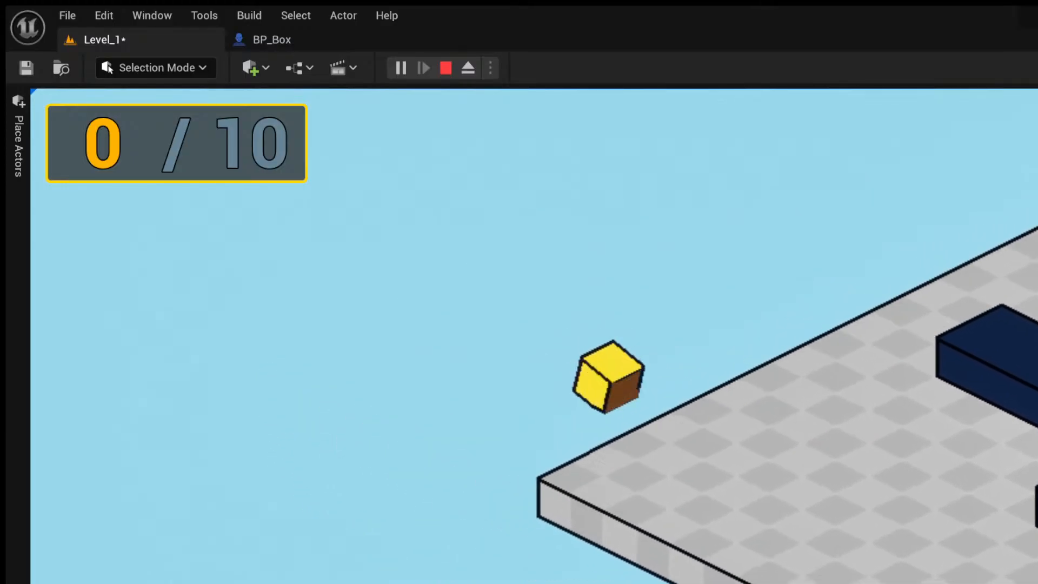
key("a")
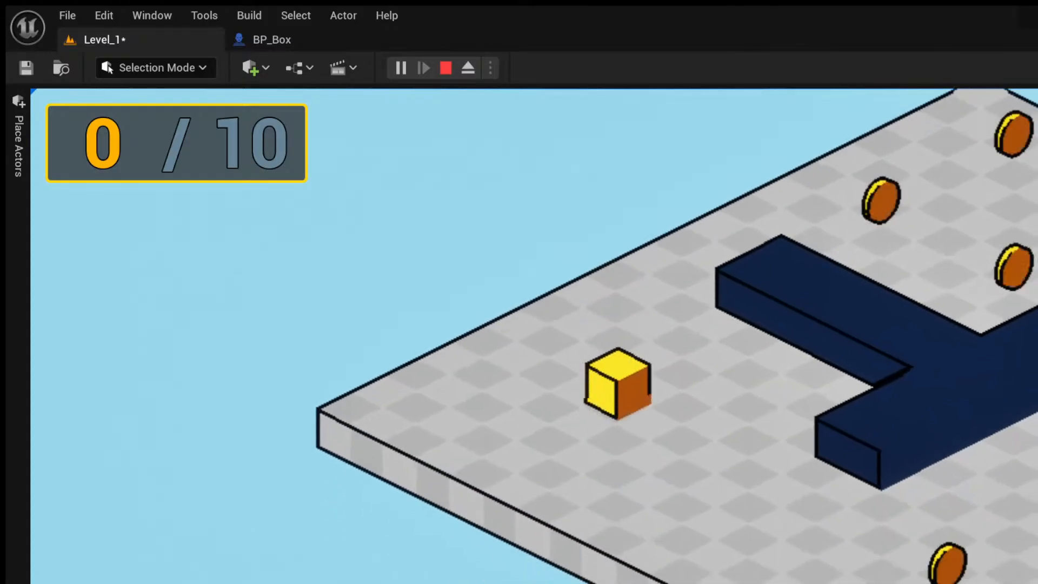
key("Escape")
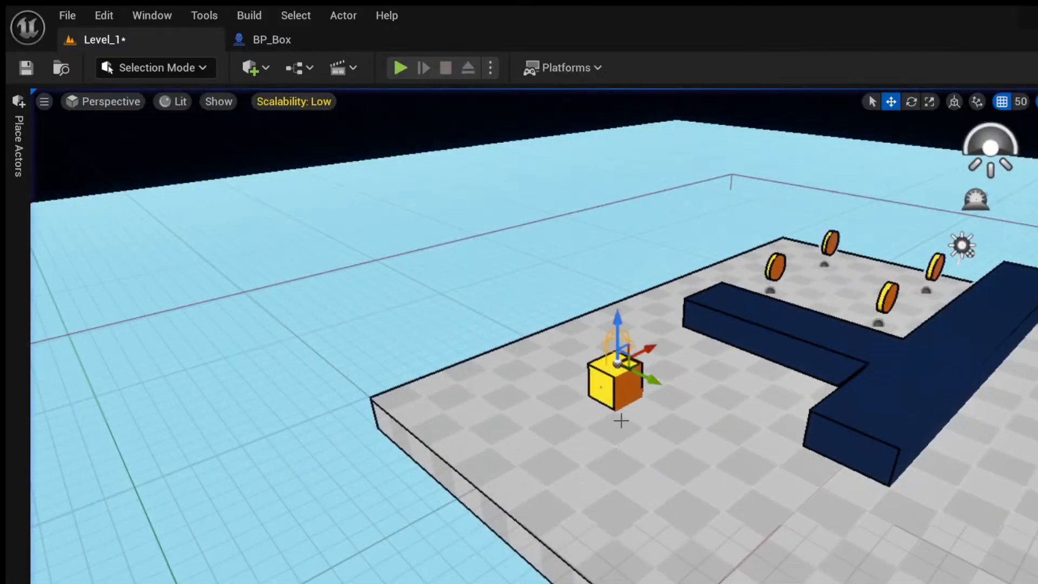
right_click_drag(778, 326, 778, 326)
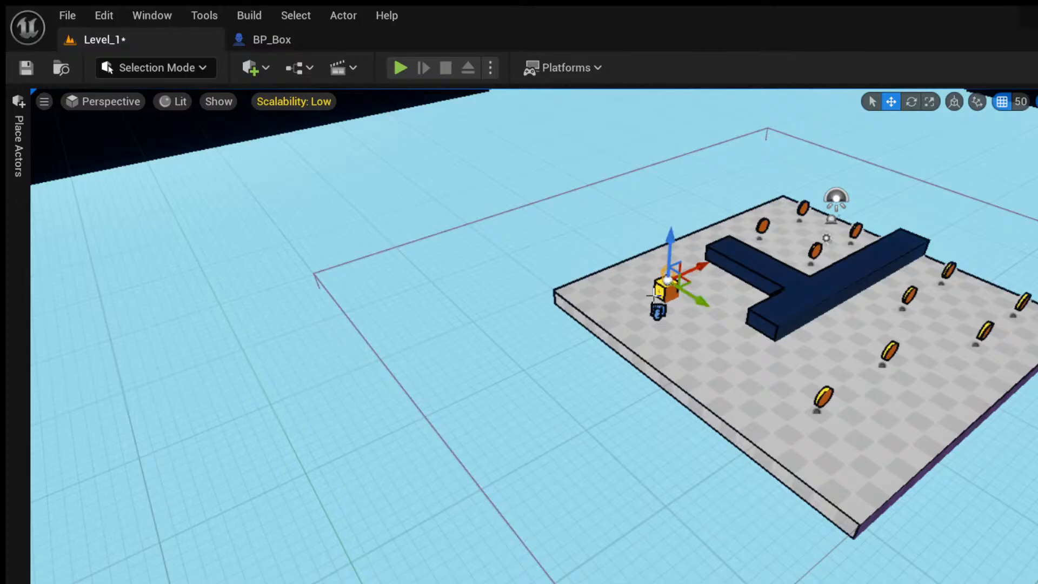
right_click_drag(779, 326, 779, 326)
right_click_drag(534, 335, 556, 338)
key("w")
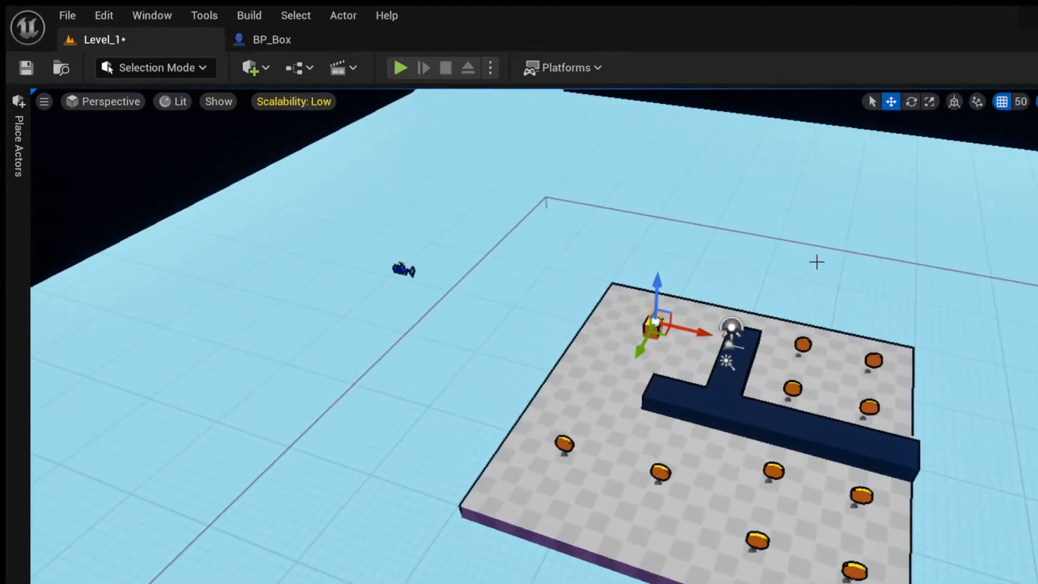
In BP_Box, add a Find Nearest Actor node fed by Get All Actors Of Class's Out Actors and place it below the Random node.
left_click(292, 37)
right_click_drag(725, 397, 387, 318)
scroll(509, 283, "down", 5)
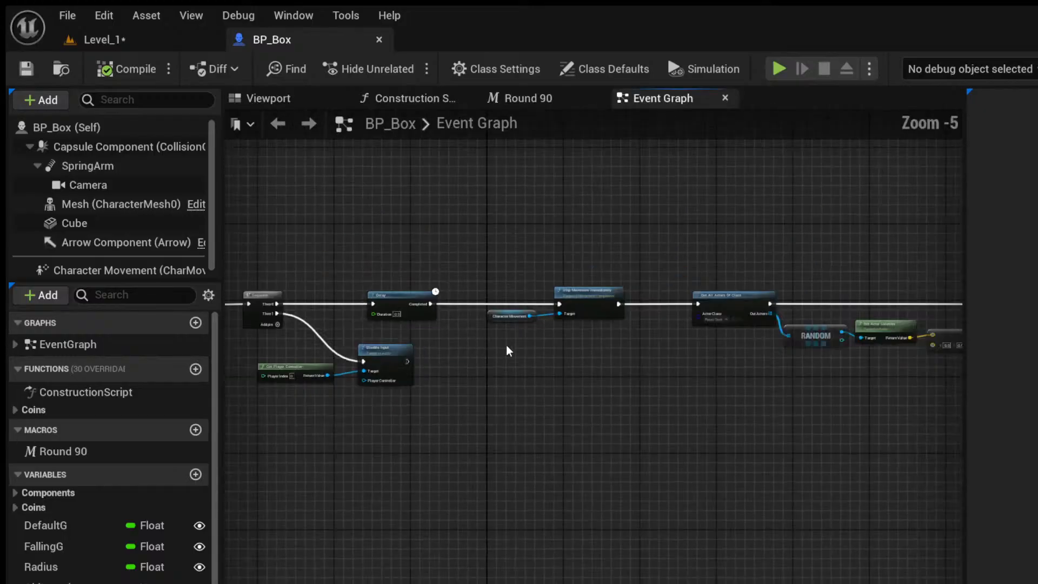
scroll(364, 362, "up", 5)
right_click_drag(373, 357, 552, 350)
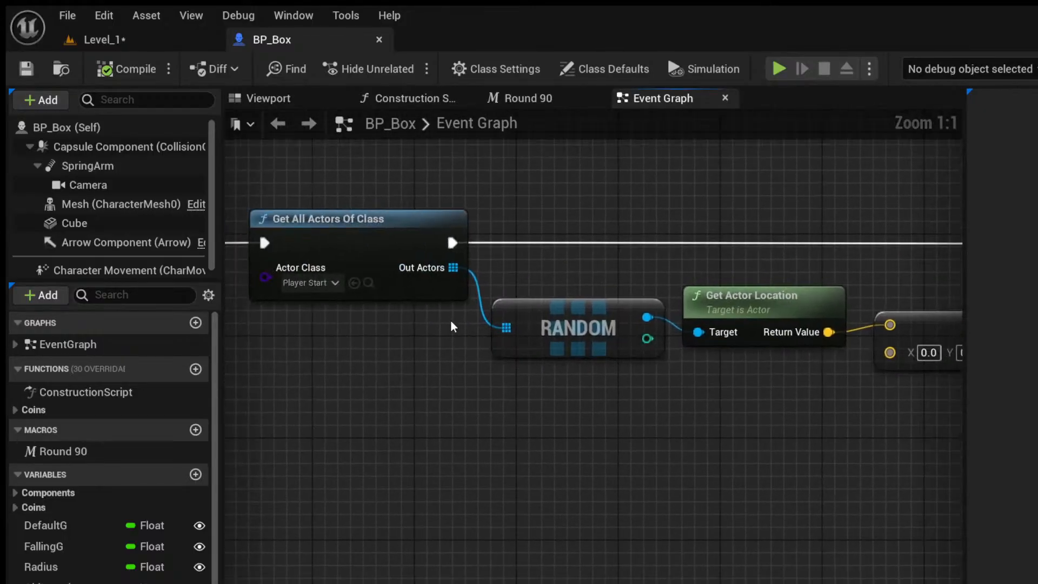
left_click_drag(452, 268, 493, 472)
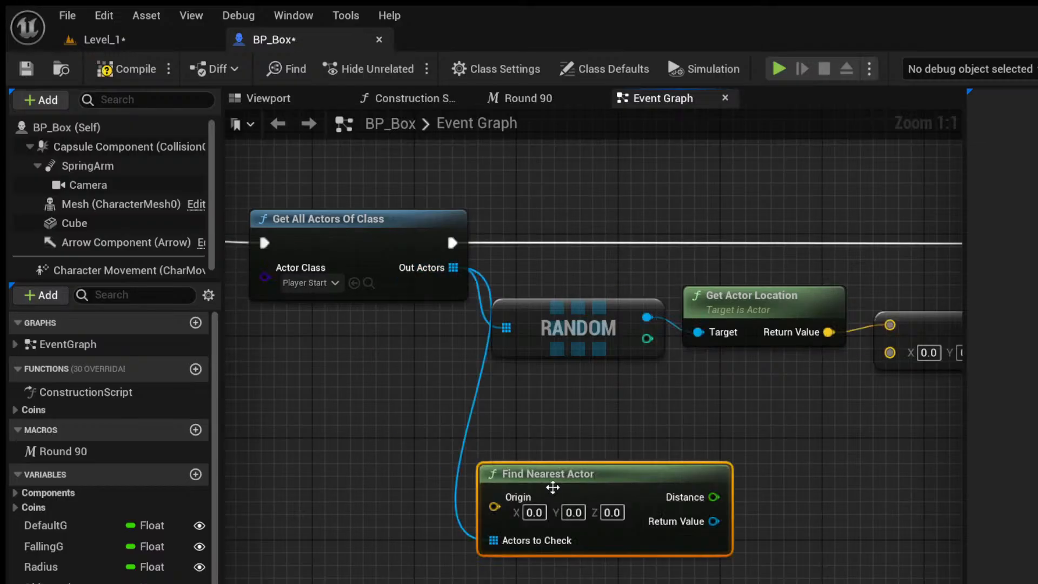
left_click_drag(555, 479, 597, 429)
Examine how Find Nearest Actor could replace the Random node between Get All Actors Of Class and Set Actor Location.
scroll(741, 537, "down", 4)
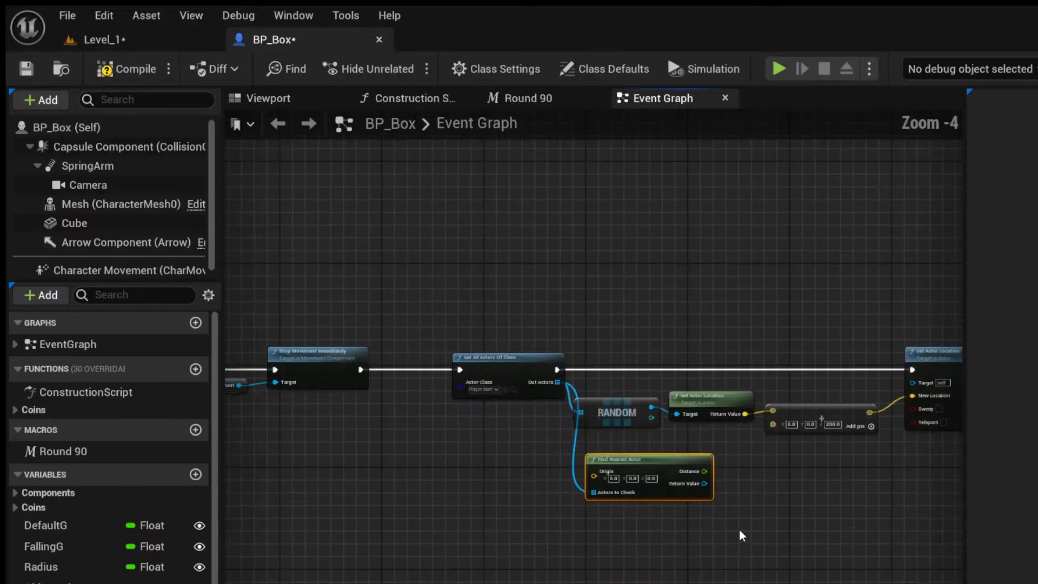
scroll(540, 457, "up", 3)
scroll(566, 476, "down", 4)
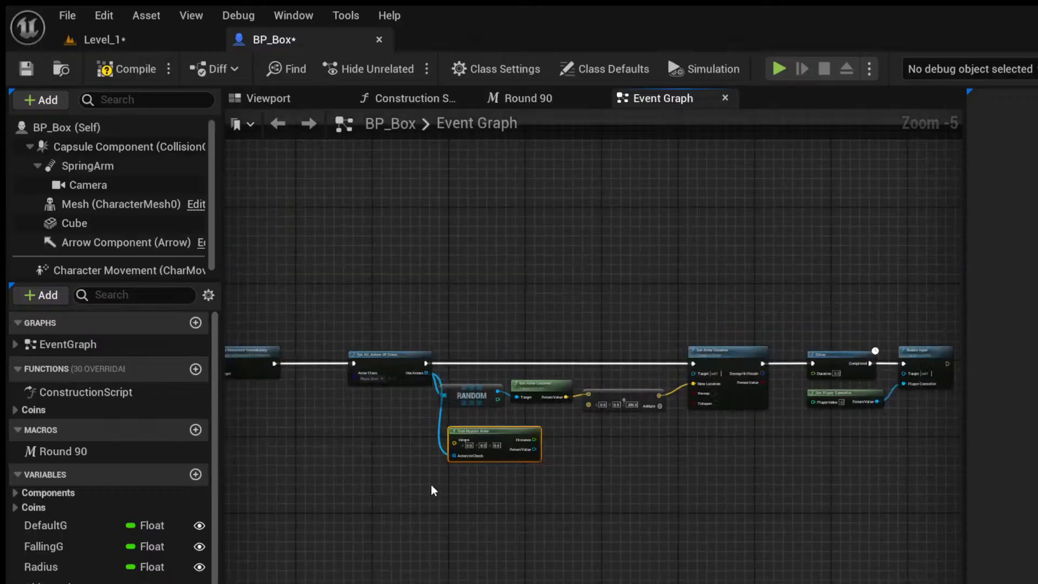
right_click_drag(433, 490, 602, 471)
scroll(617, 462, "up", 5)
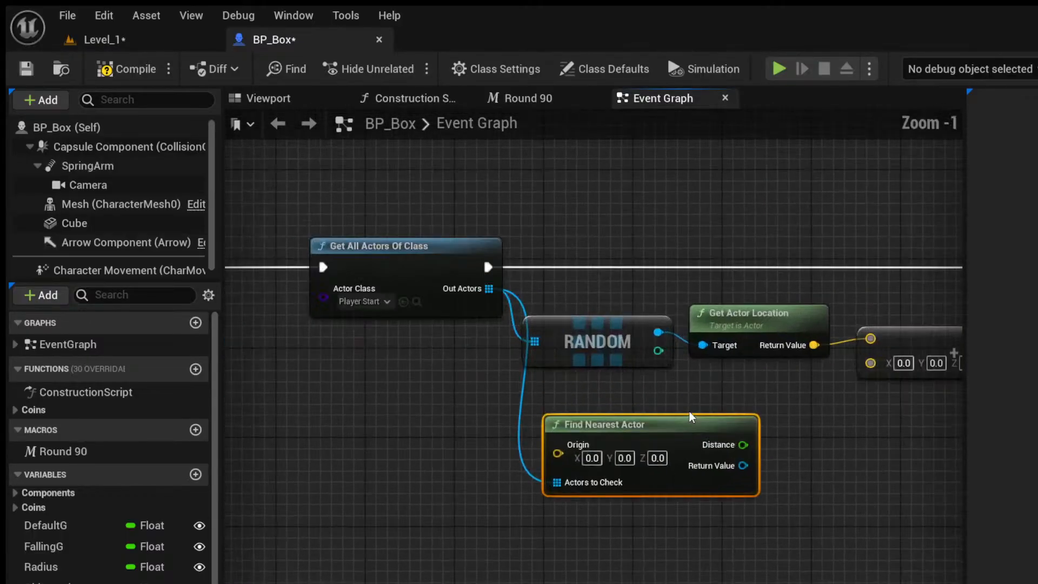
scroll(746, 514, "down", 3)
right_click_drag(763, 519, 515, 481)
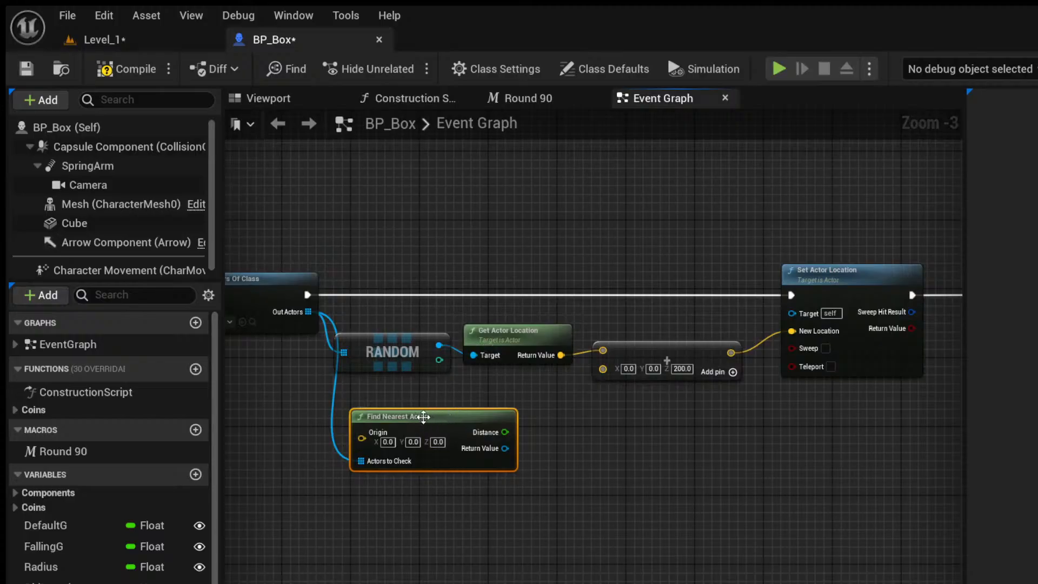
right_click_drag(356, 481, 463, 456)
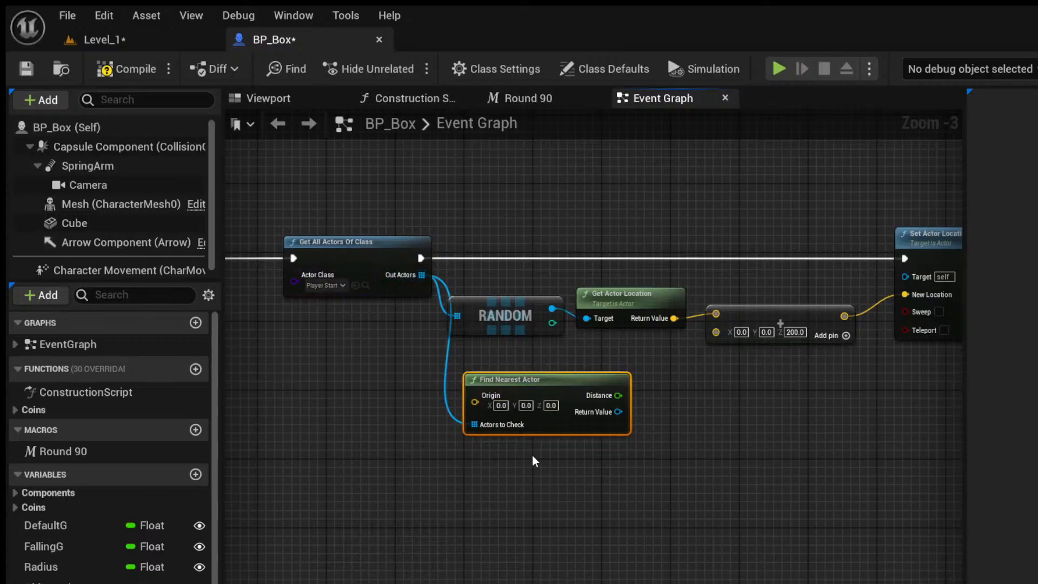
In Level_1, duplicate the Player Start from the yellow cube's position to the platform corner beside the pair of coins.
left_click(145, 49)
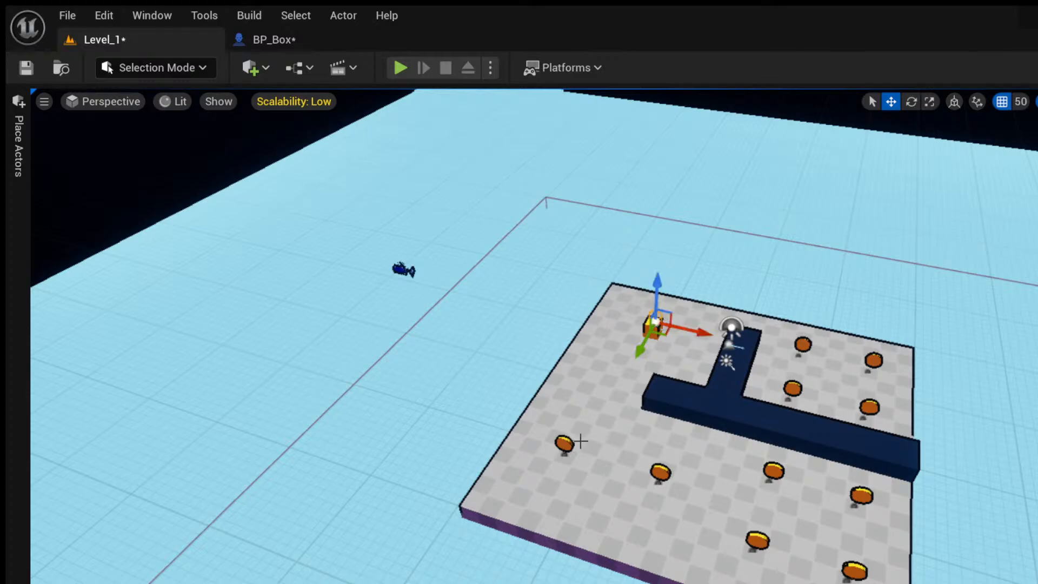
right_click_drag(713, 417, 600, 428)
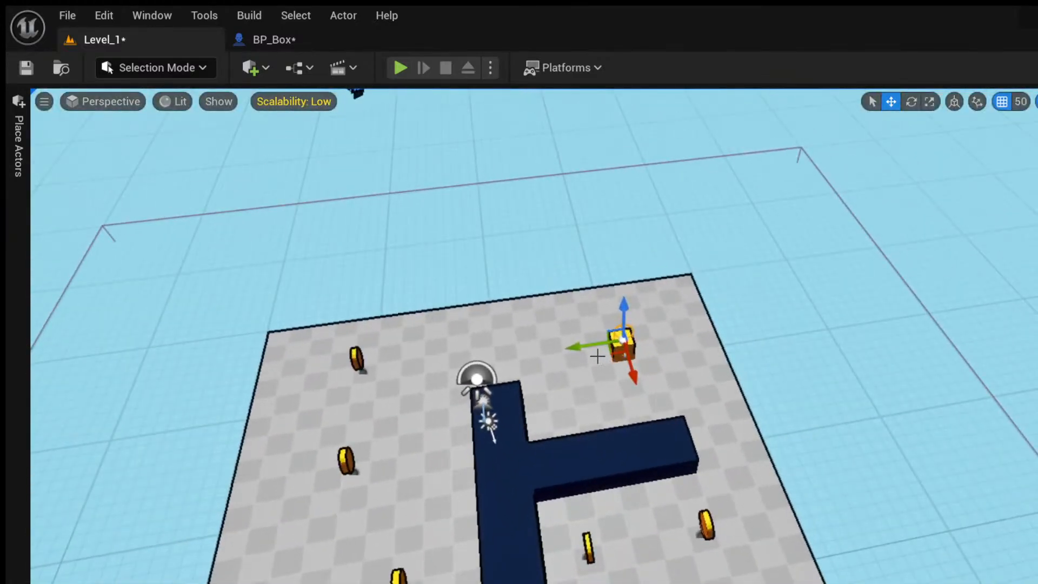
left_click_drag(571, 341, 355, 381, "alt")
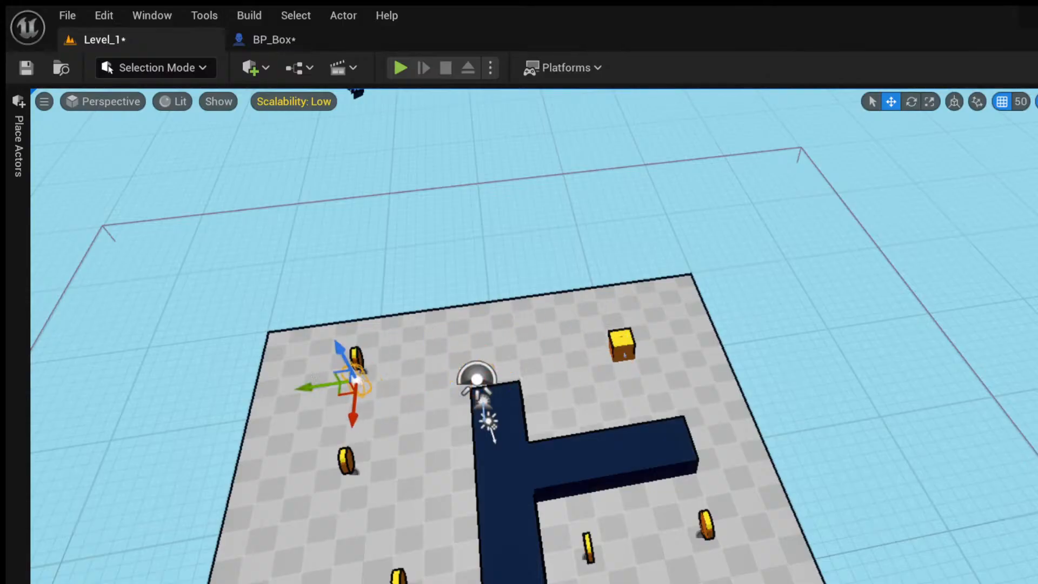
left_click(192, 364)
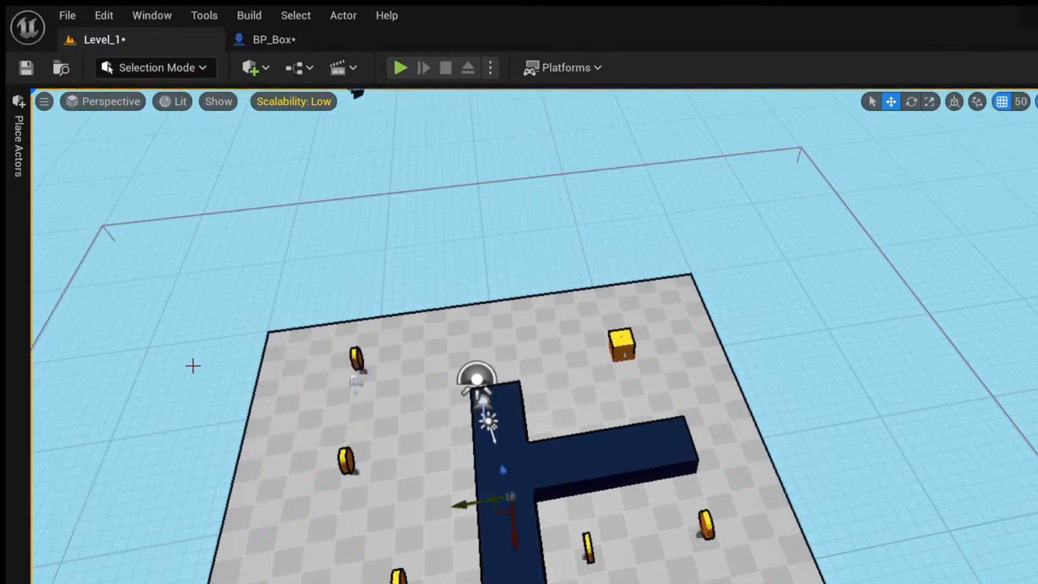
Duplicate the new Player Start twice more, placing one copy in the middle of each group of four coins.
right_click_drag(192, 363, 374, 352)
left_click(393, 349)
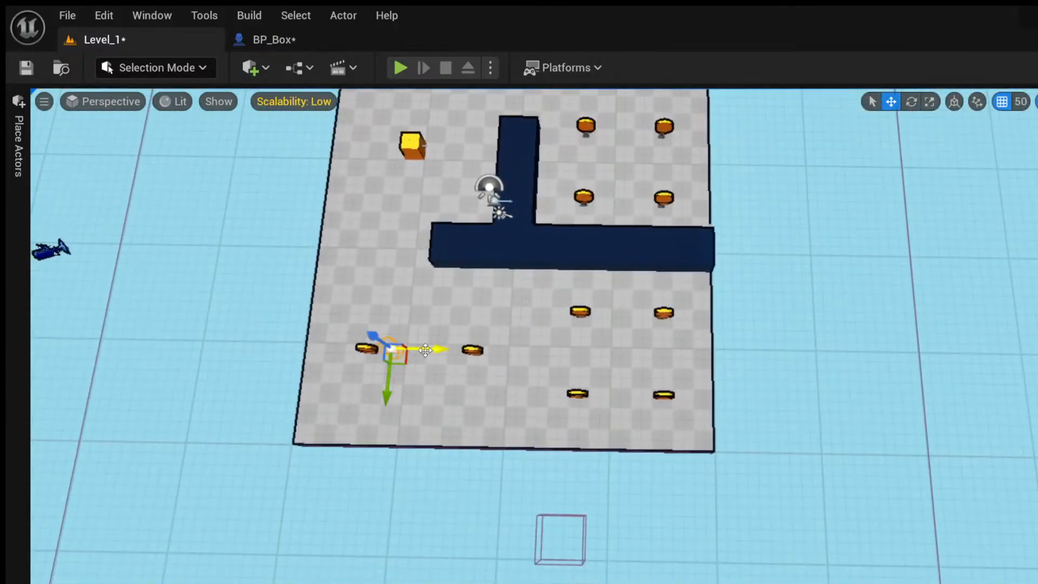
left_click_drag(423, 347, 646, 371)
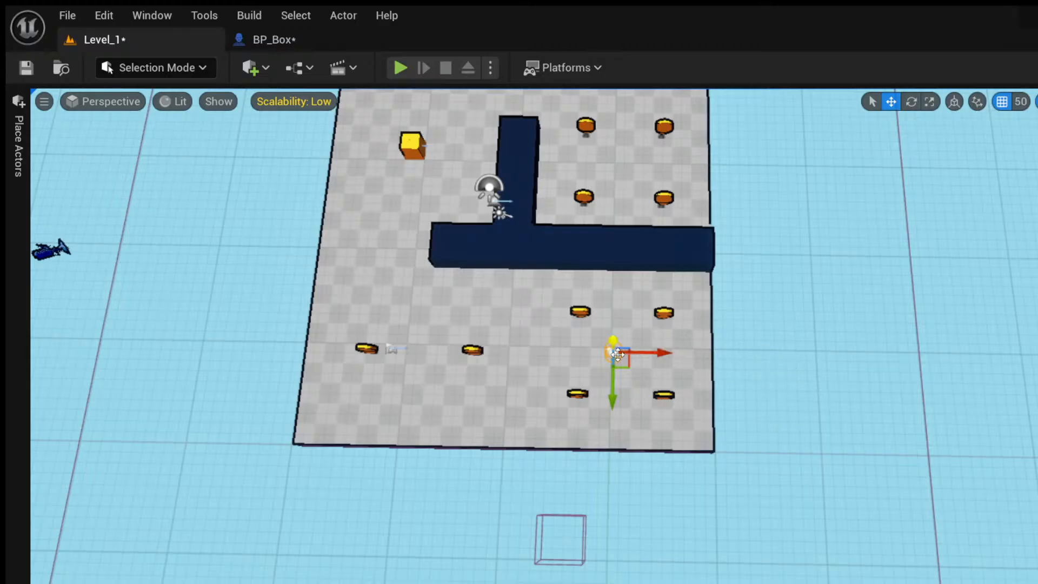
right_click_drag(631, 351, 630, 352)
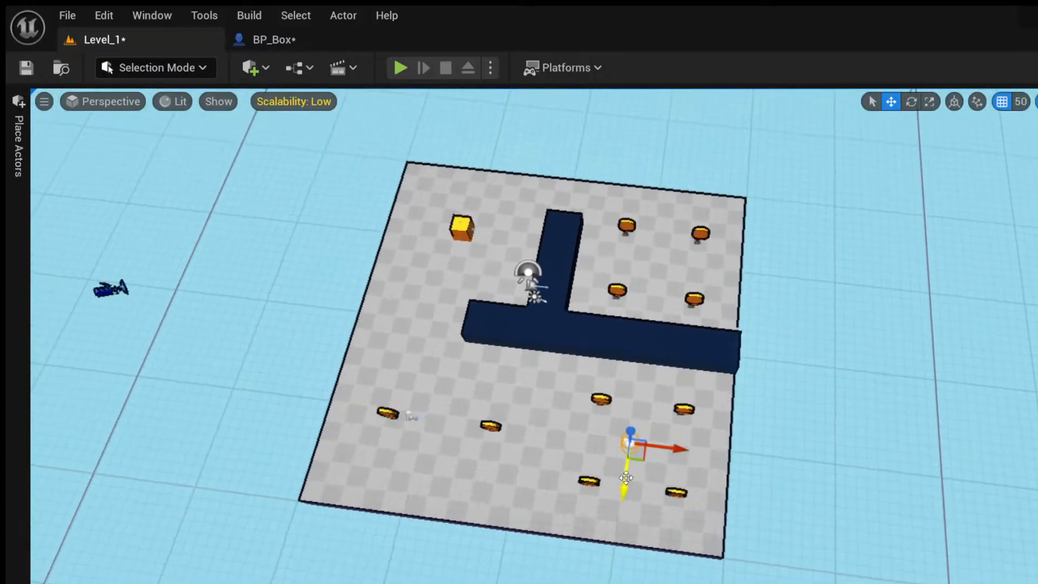
left_click_drag(625, 477, 682, 288)
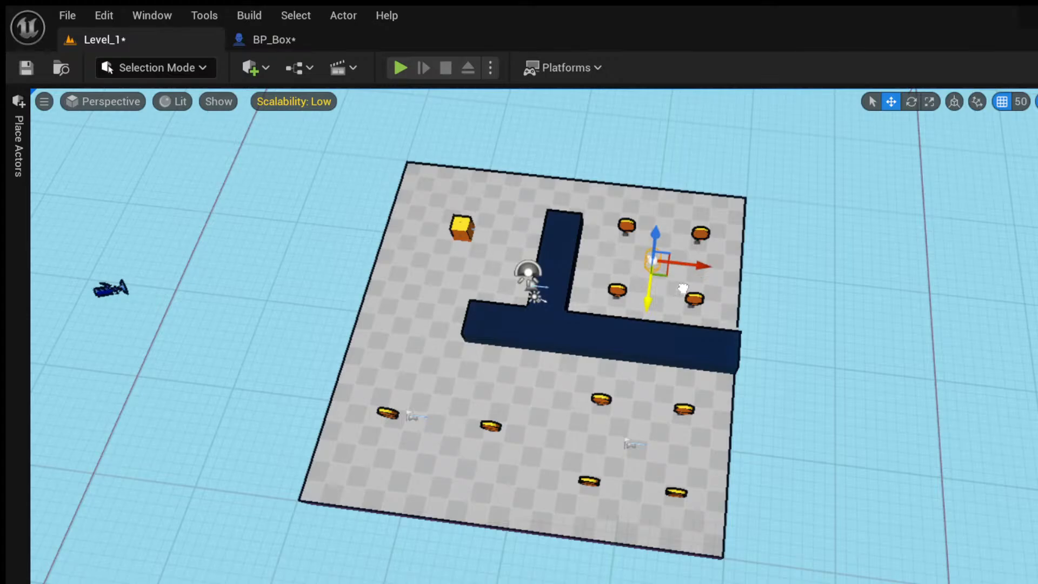
In BP_Box, paste a Get Actor Location node targeting self and connect its Return Value to Find Nearest Actor's Origin.
left_click(276, 40)
scroll(625, 398, "down", 1)
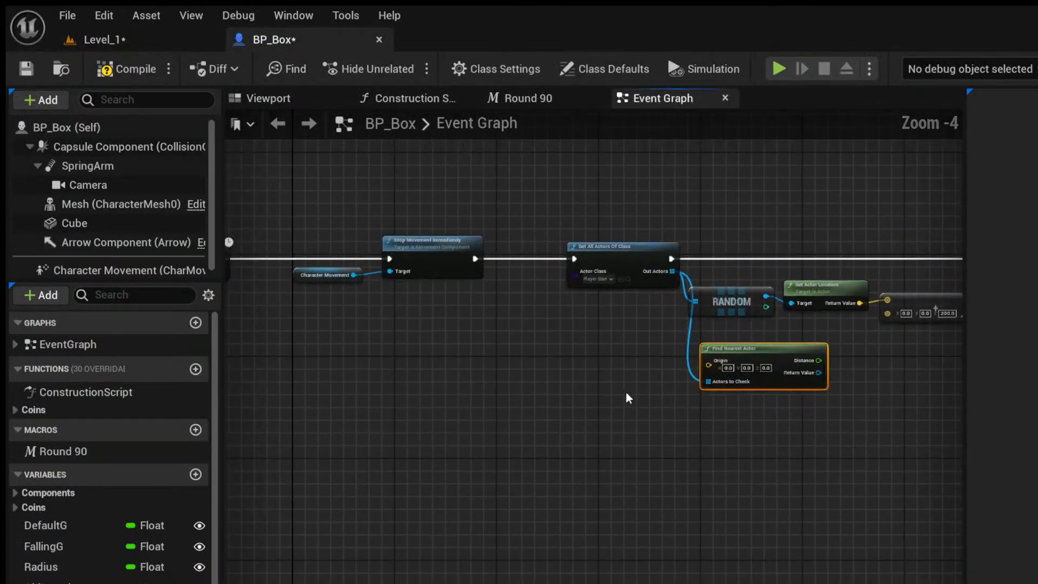
scroll(620, 375, "up", 3)
right_click_drag(620, 376, 441, 372)
scroll(443, 404, "up", 1)
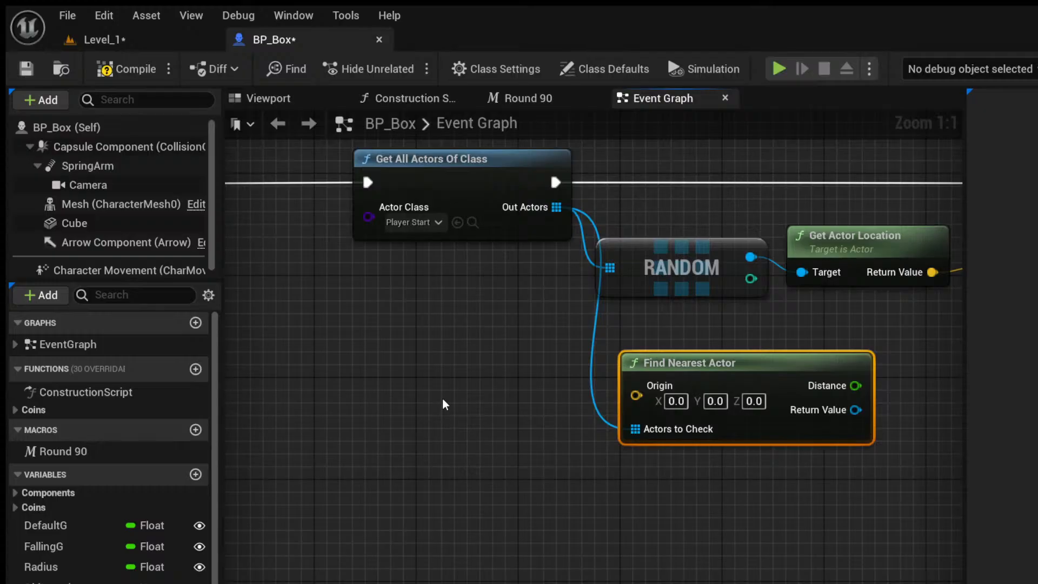
key("ctrl+v")
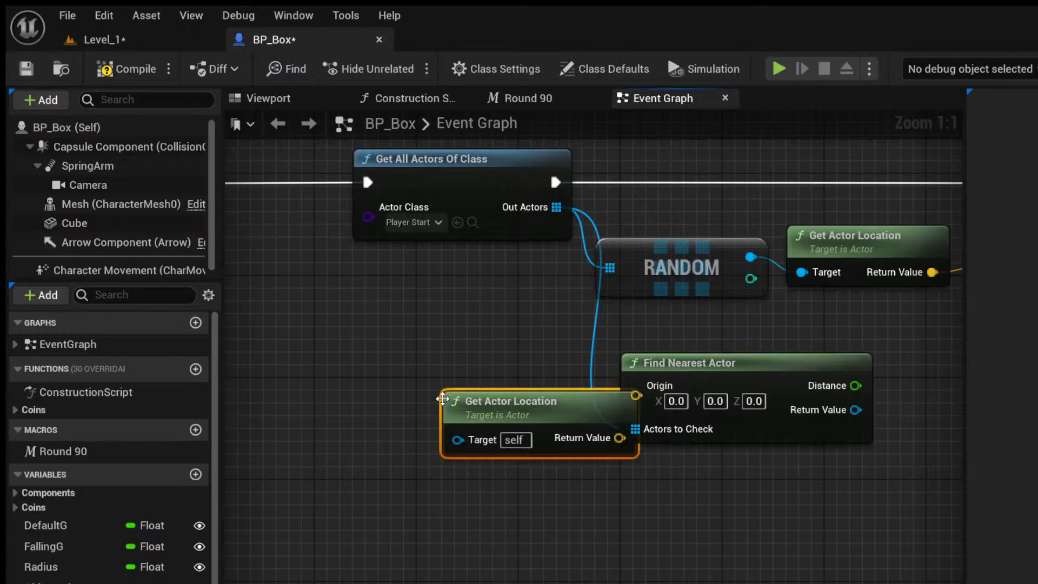
left_click_drag(525, 399, 421, 336)
left_click_drag(456, 381, 638, 389)
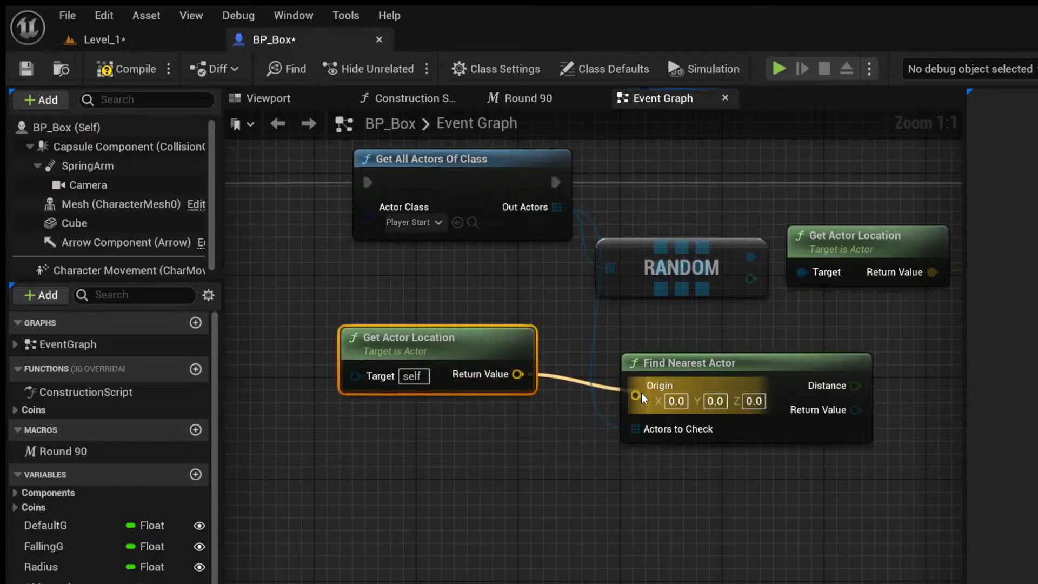
scroll(524, 447, "down", 3)
scroll(460, 393, "up", 3)
left_click_drag(430, 379, 476, 385)
Feed Find Nearest Actor's Return Value into the existing Get Actor Location's Target and delete the Random node.
right_click_drag(729, 472, 411, 459)
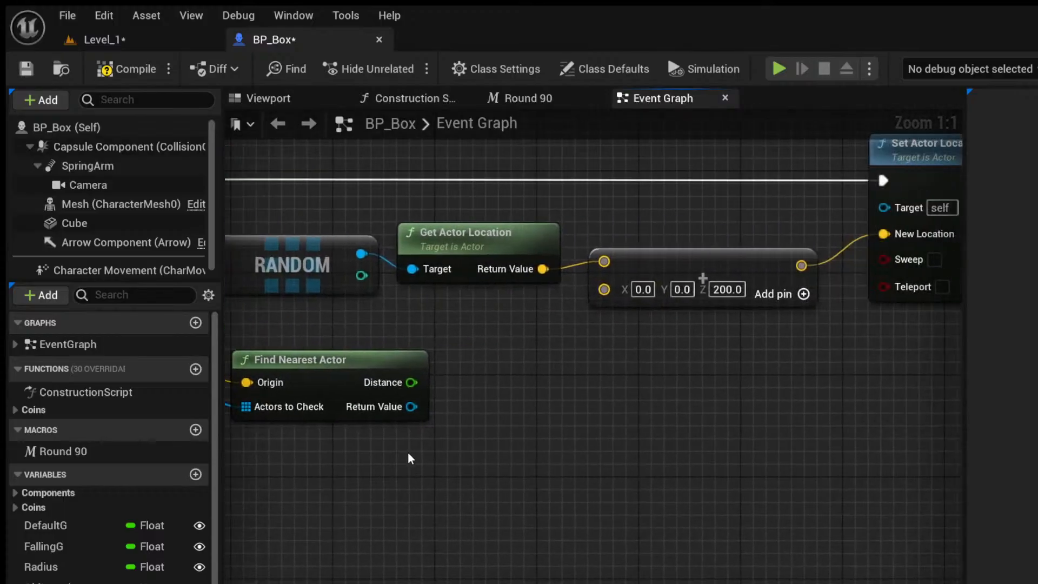
left_click_drag(412, 407, 413, 268)
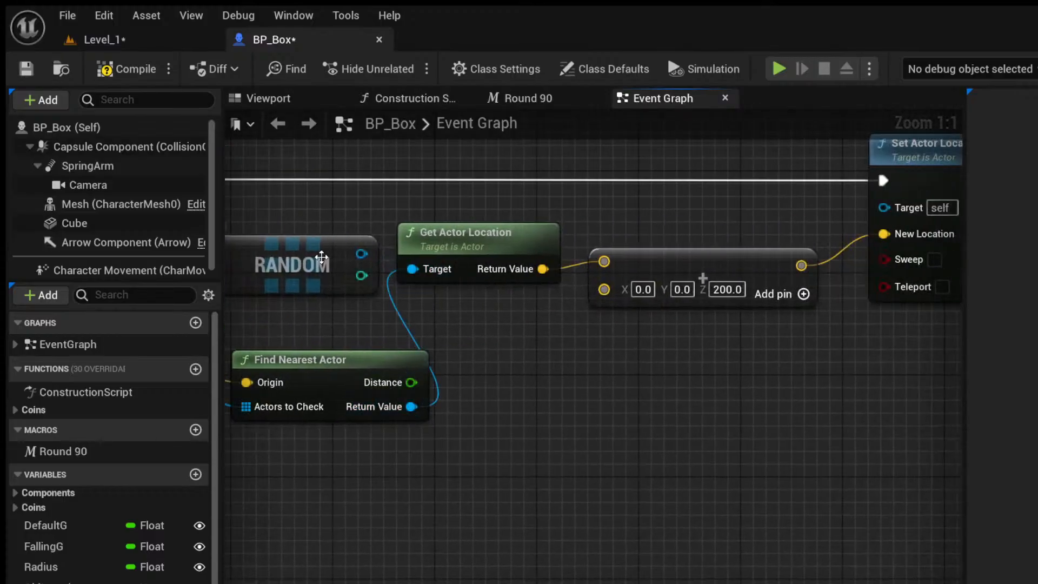
left_click(321, 257)
key("Delete")
Line up the location, Find Nearest Actor and vector addition nodes below the execution line, and compile and save BP_Box.
left_click_drag(465, 232, 501, 368)
scroll(519, 378, "down", 3)
left_click_drag(636, 300, 654, 395)
left_click_drag(294, 336, 606, 376)
scroll(647, 421, "down", 3)
right_click_drag(647, 421, 723, 442)
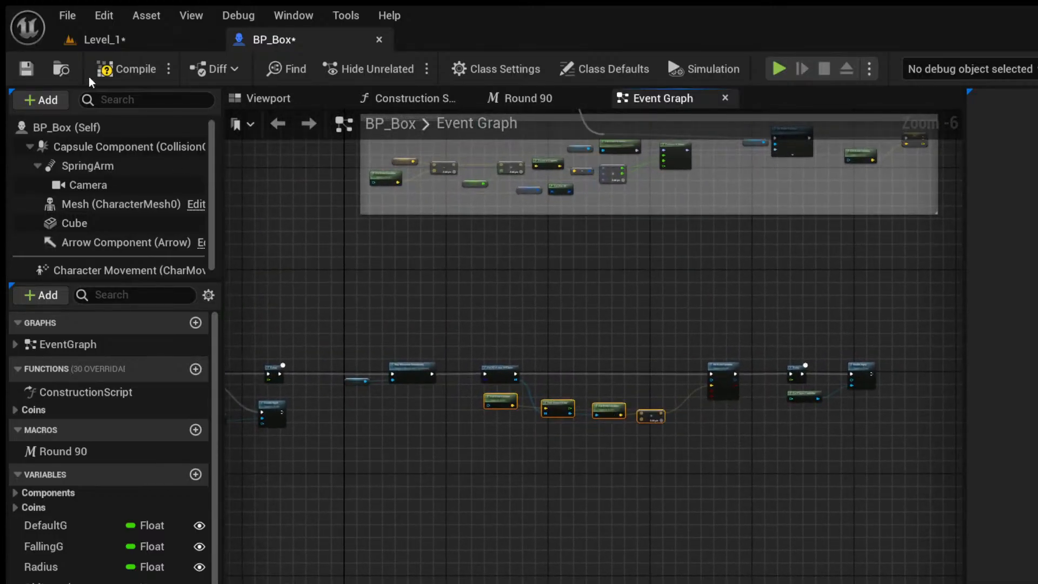
left_click(108, 70)
left_click(27, 69)
Play-test Level_1, rolling the cube off the platform's far edges to check which Player Start it respawns above, and stop playing.
left_click(103, 39)
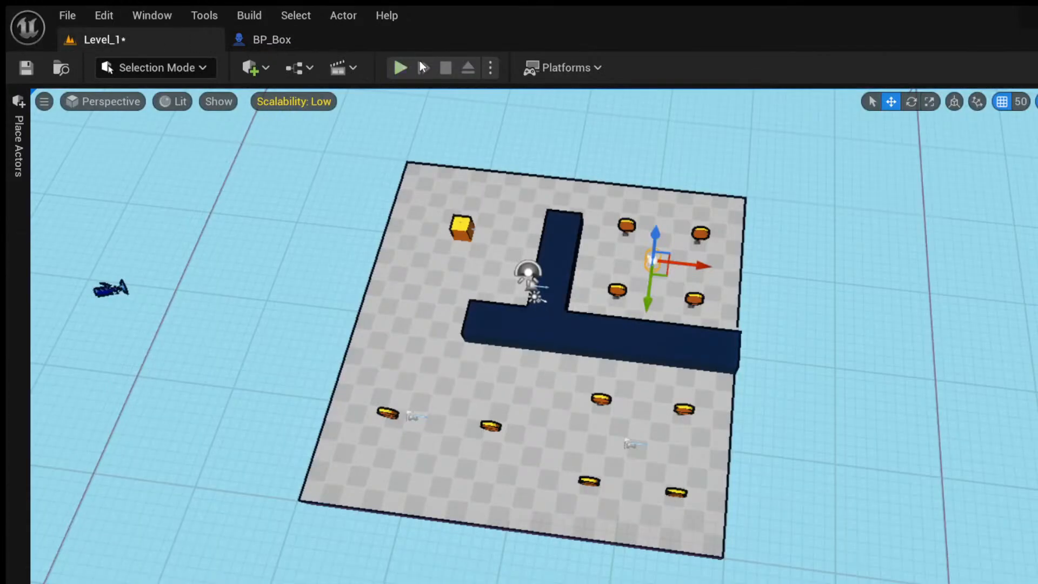
left_click(399, 68)
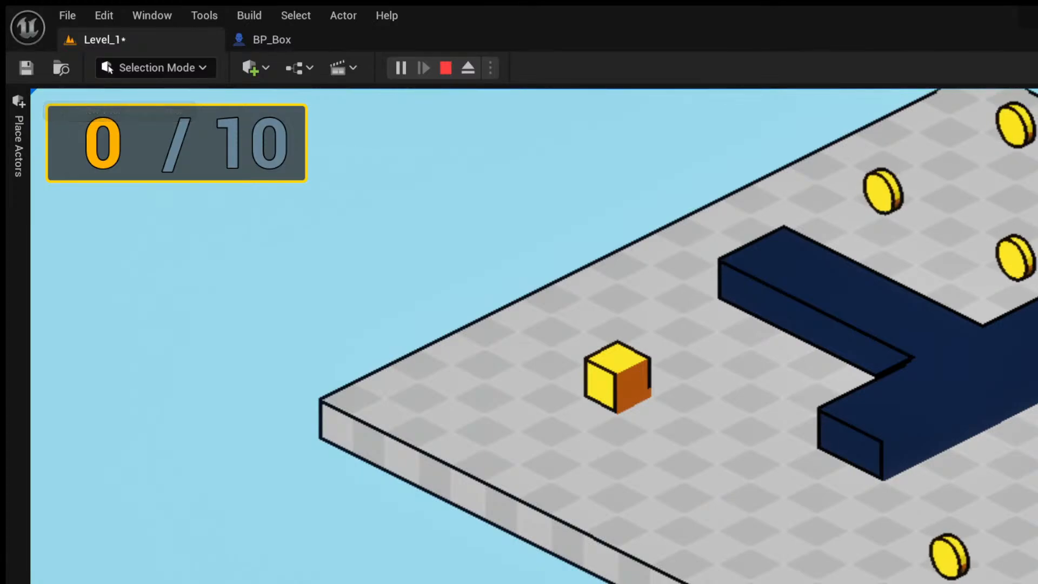
key("w")
key("w")
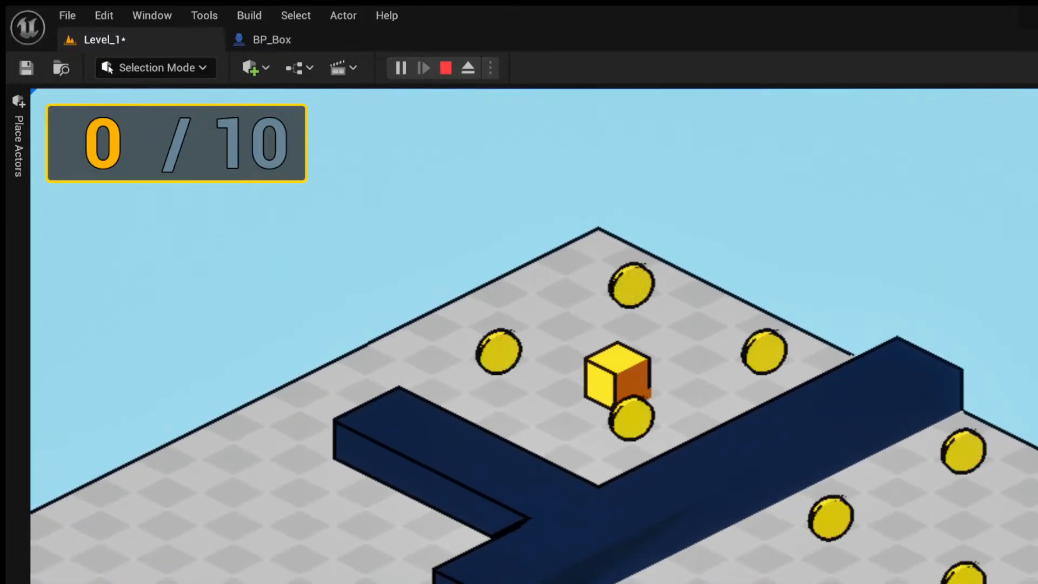
key("w")
key("w")
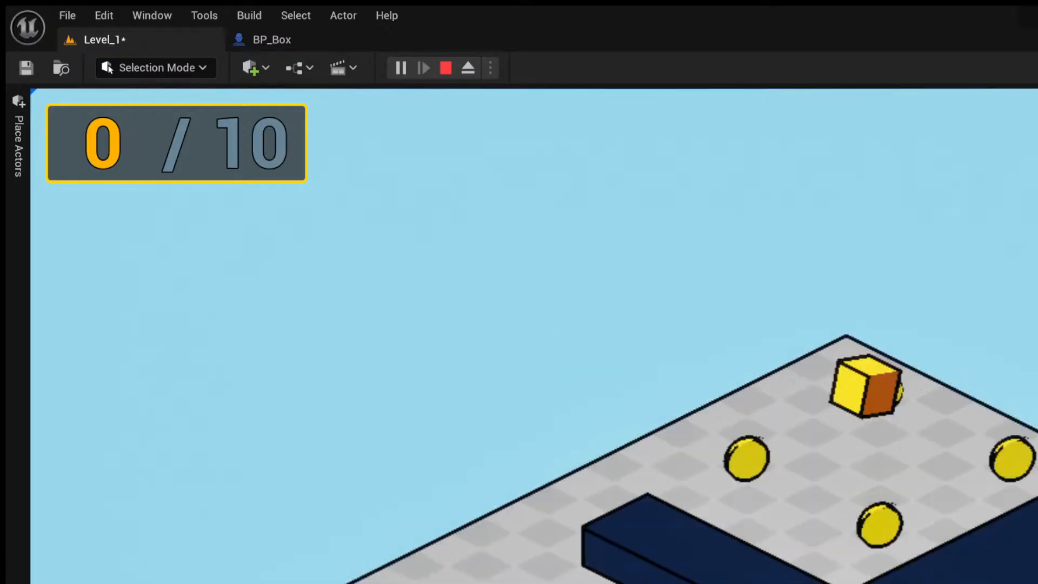
key("w")
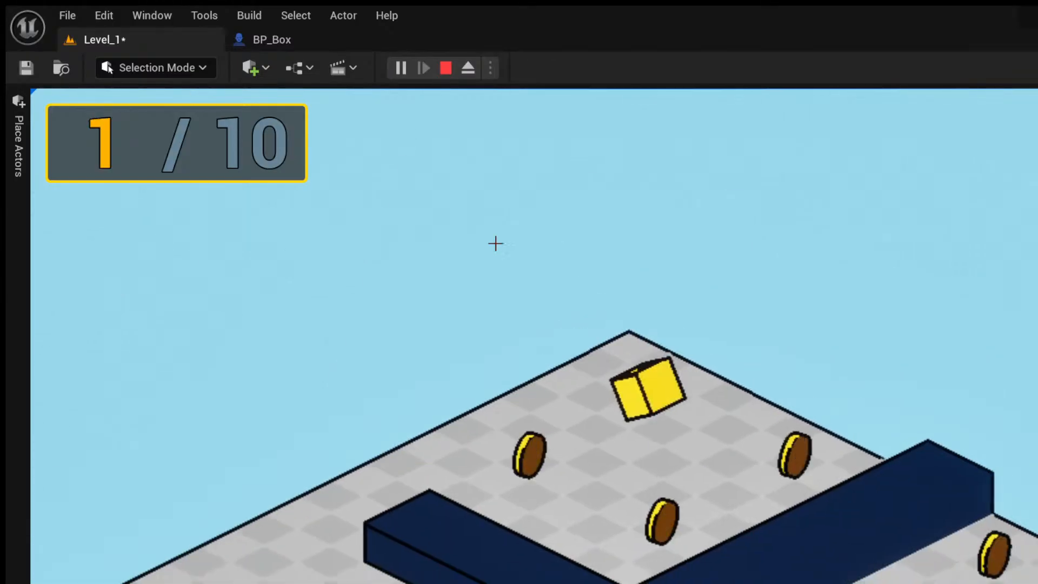
key("Escape")
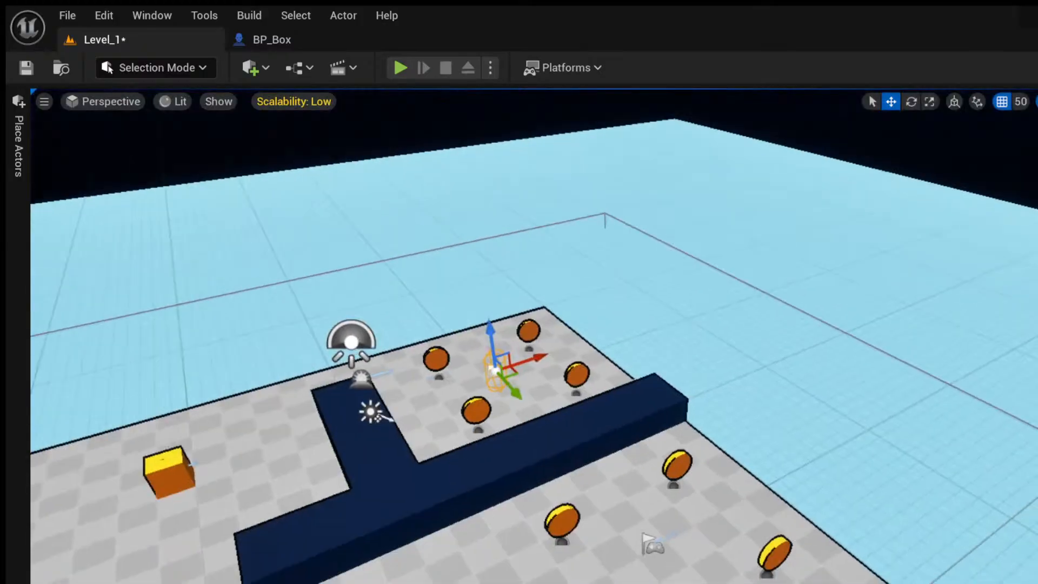
Duplicate the Player Start beside the pair of coins, place the copy at the yellow cube's position, and save Level_1.
left_click(584, 427)
right_click_drag(534, 409, 487, 419)
scroll(598, 364, "down", 2)
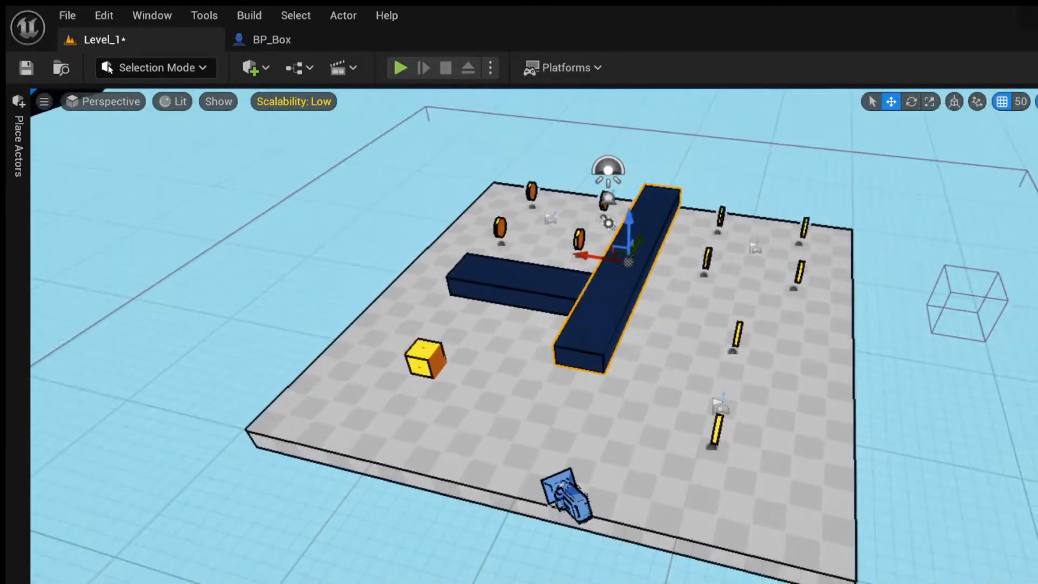
left_click(725, 405)
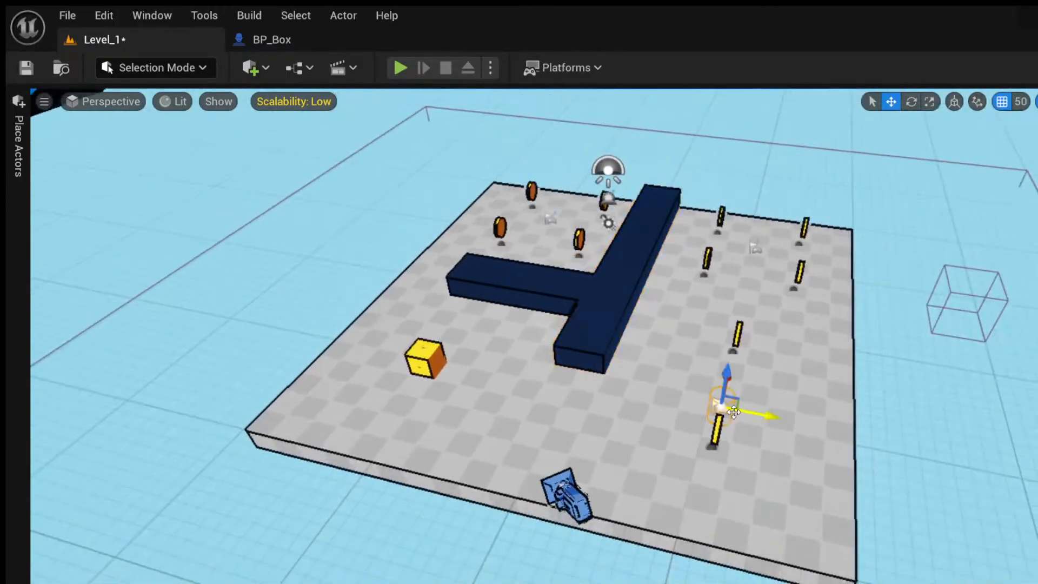
left_click_drag(709, 414, 425, 383)
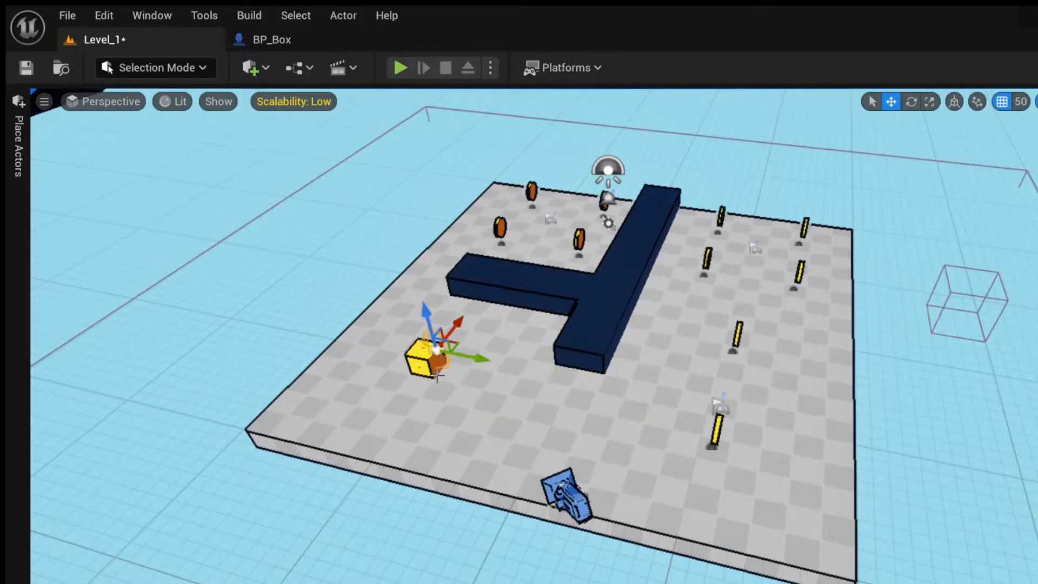
left_click_drag(474, 355, 465, 356)
right_click_drag(514, 286, 454, 248)
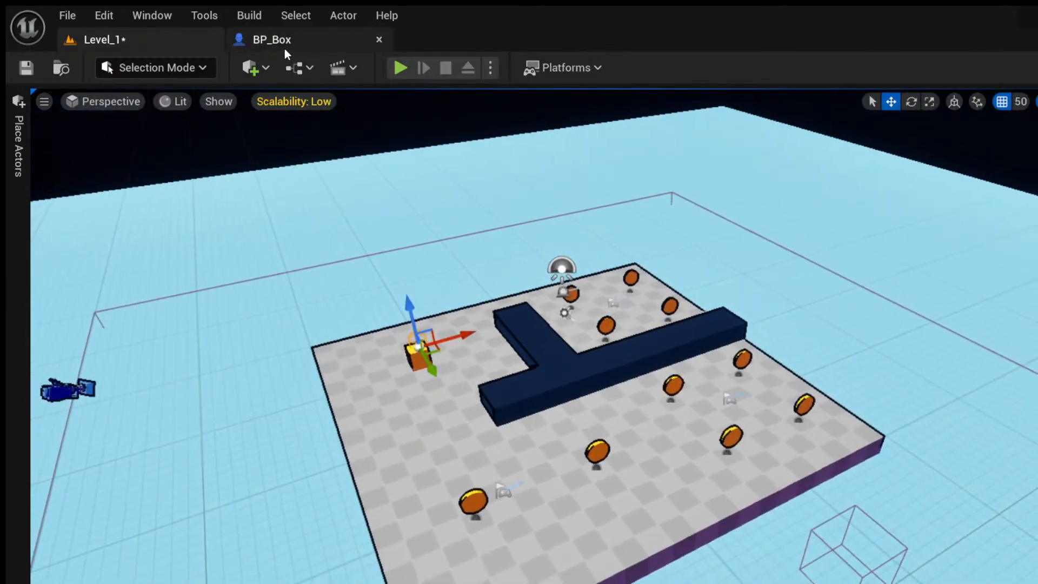
left_click(284, 43)
left_click(108, 39)
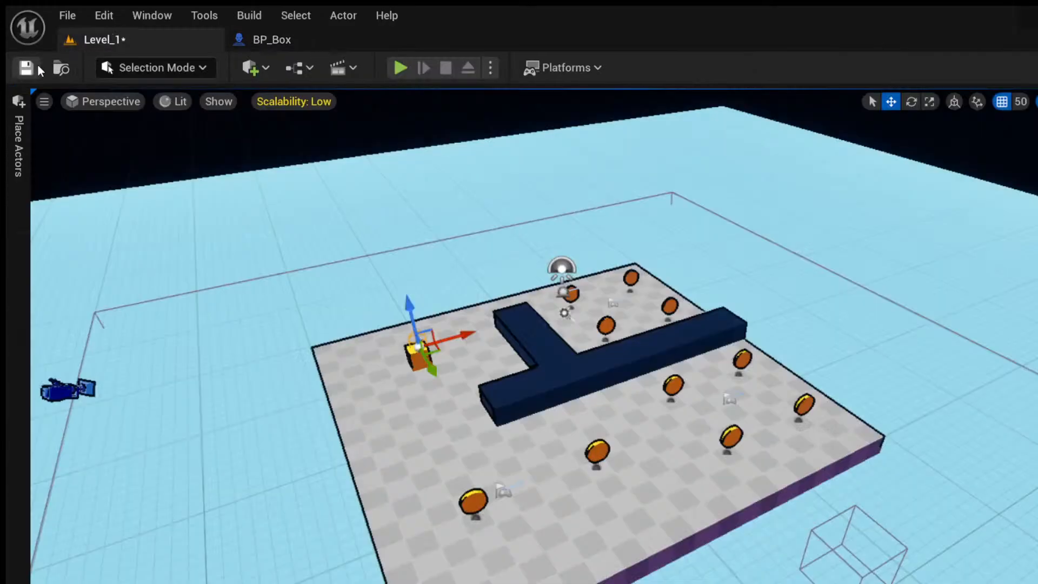
Play-test Level_1 again, rolling the cube off several platform edges to check that it respawns at the nearest Player Start.
left_click(401, 69)
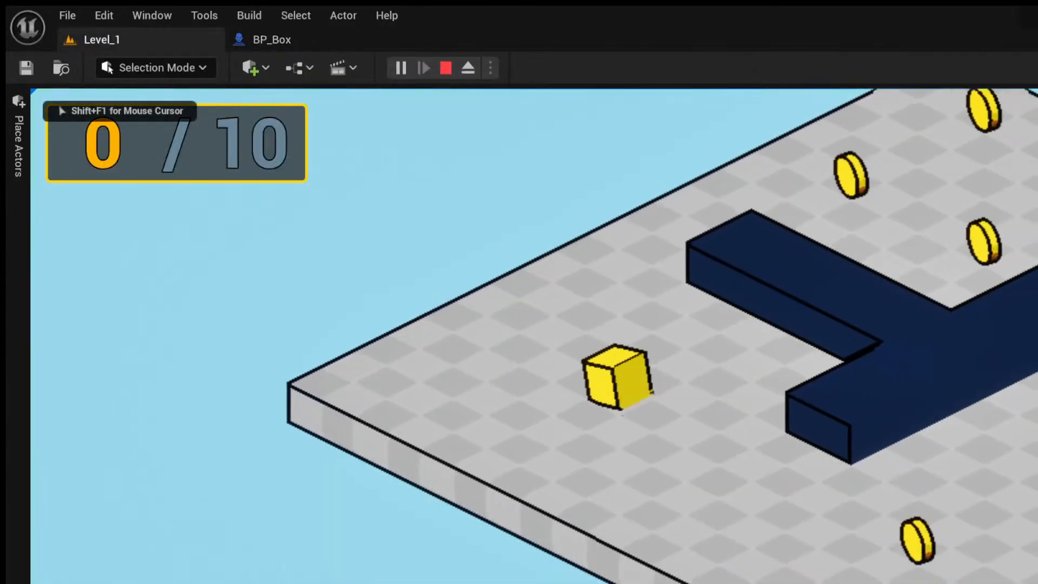
key("a")
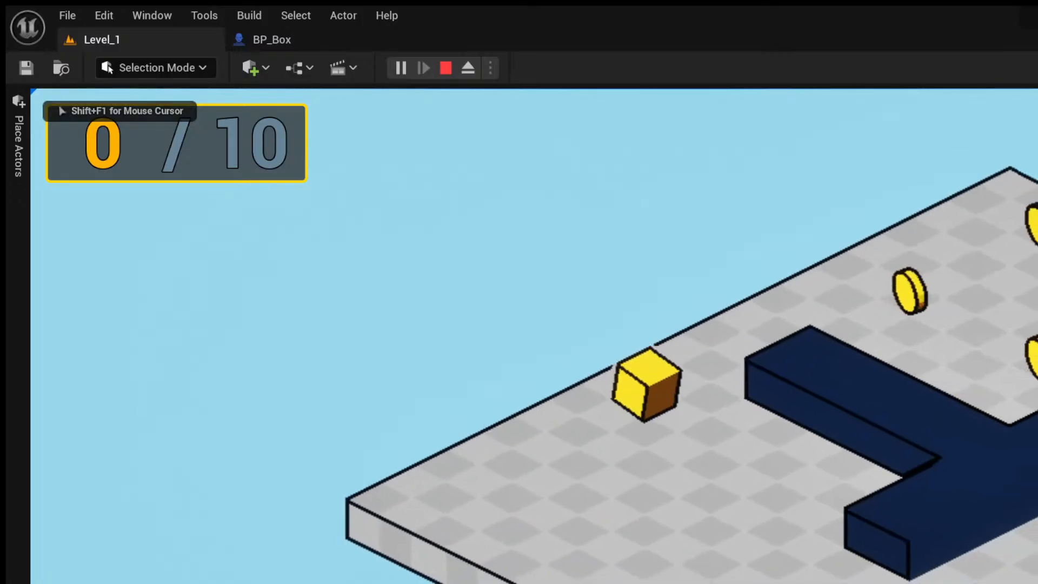
key("d")
key("s")
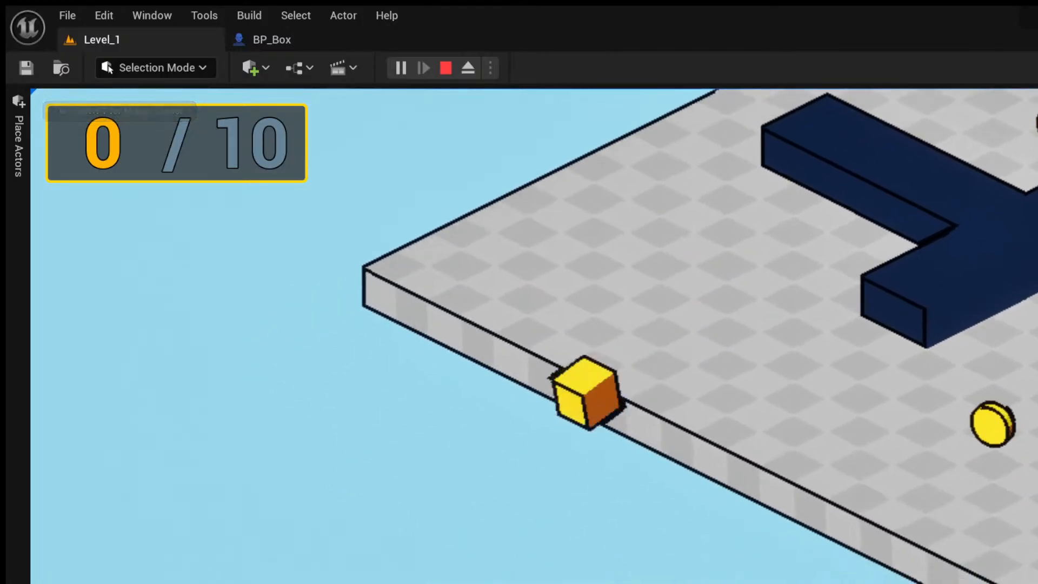
key("w")
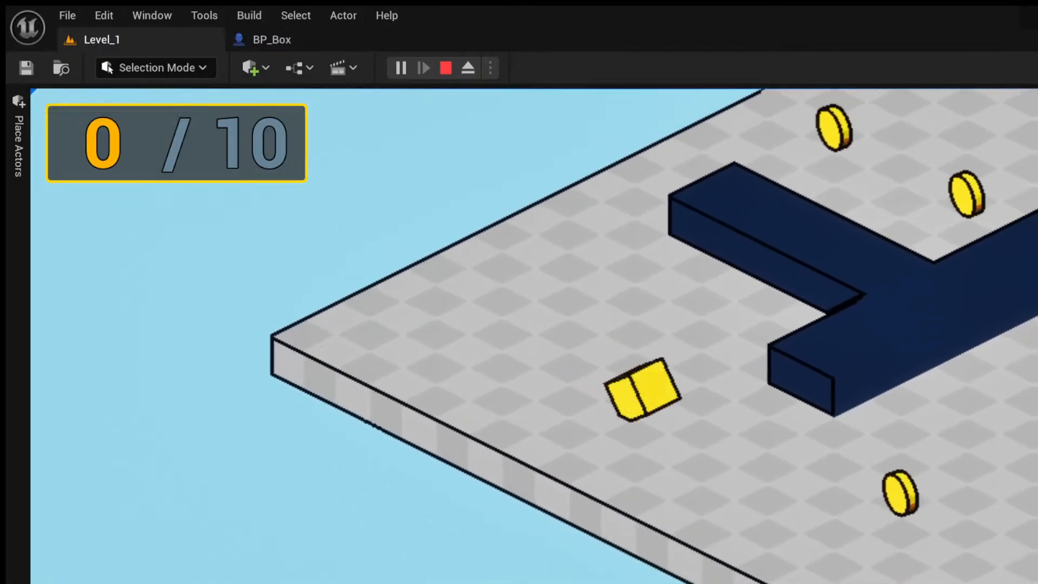
key("d")
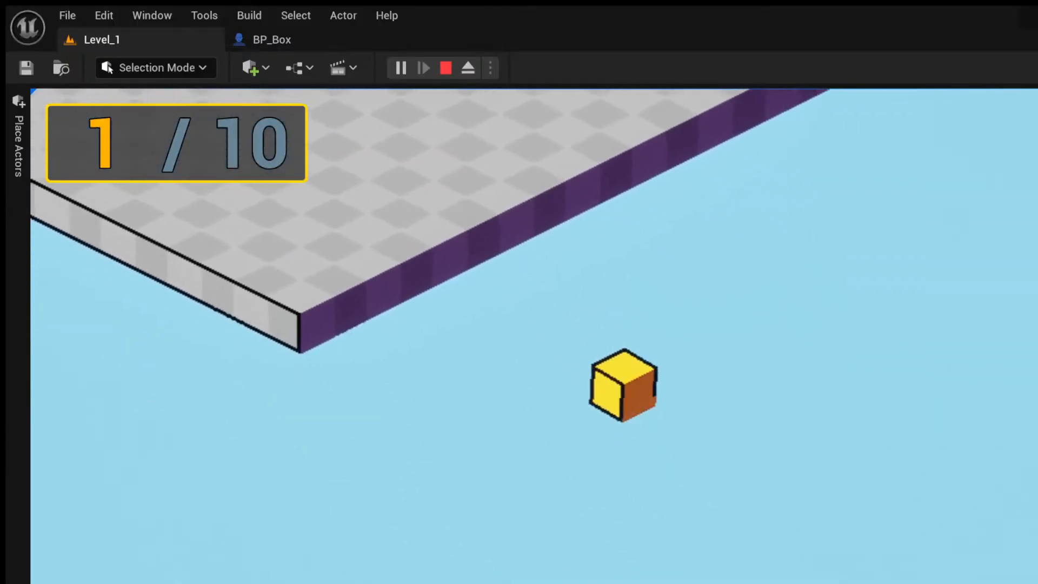
key("w")
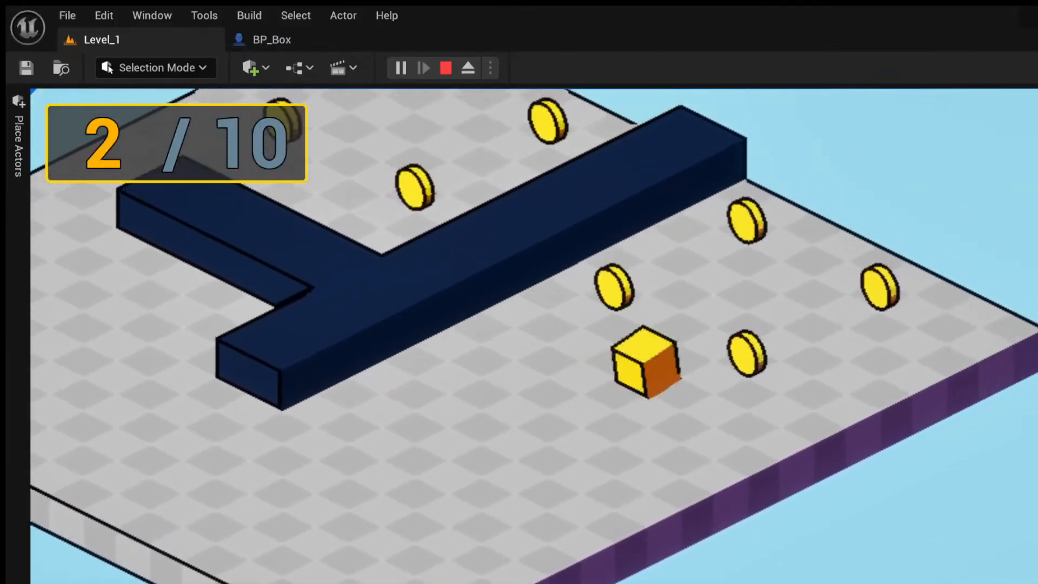
key("w")
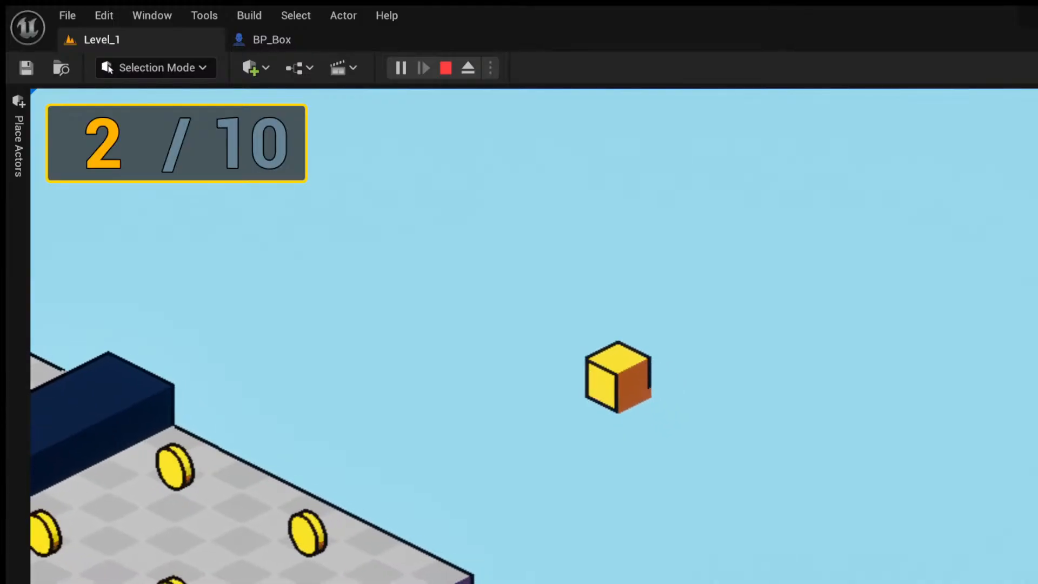
key("a")
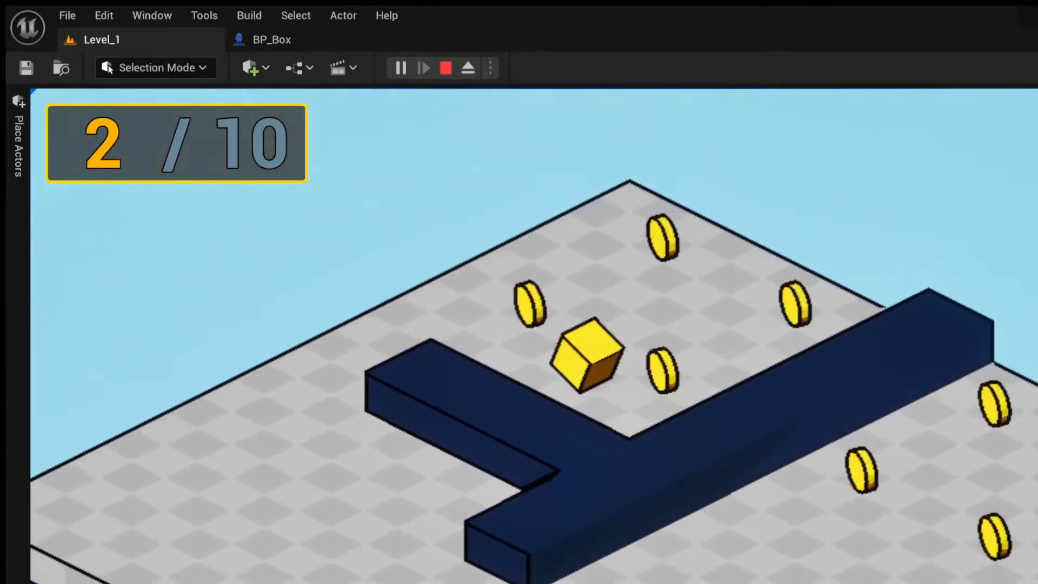
key("a")
key("w")
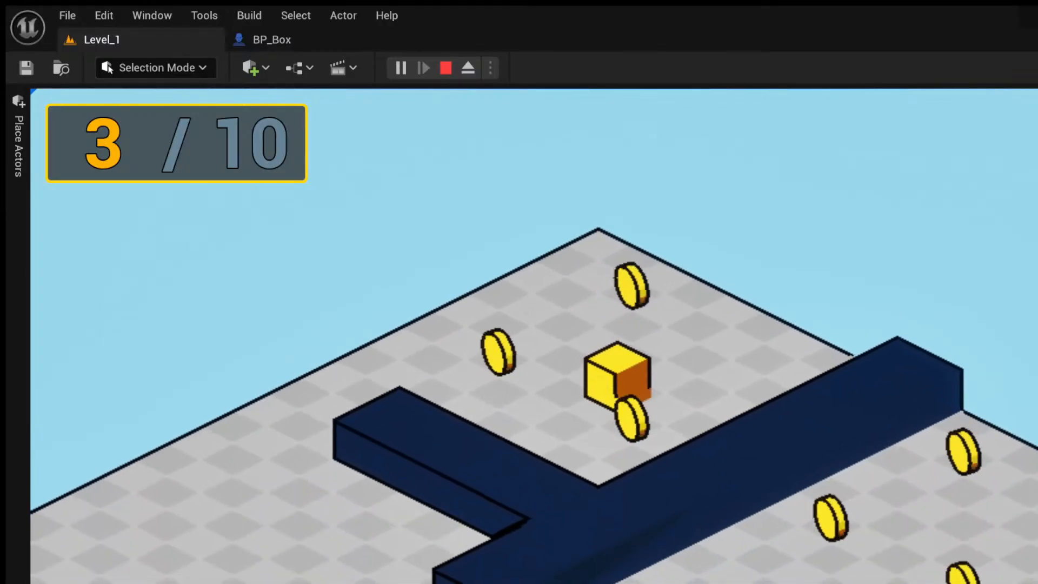
Roll the cube around the dark walls to collect the remaining coins in both groups of four, and stop the play session.
key("a")
key("s")
key("a")
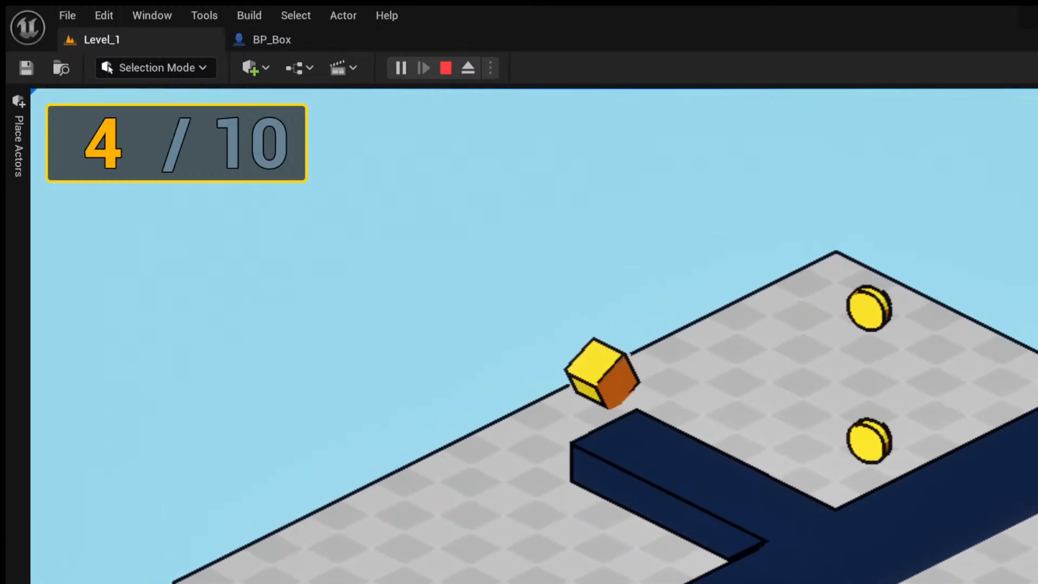
key("s")
key("d")
key("s")
key("d")
key("w")
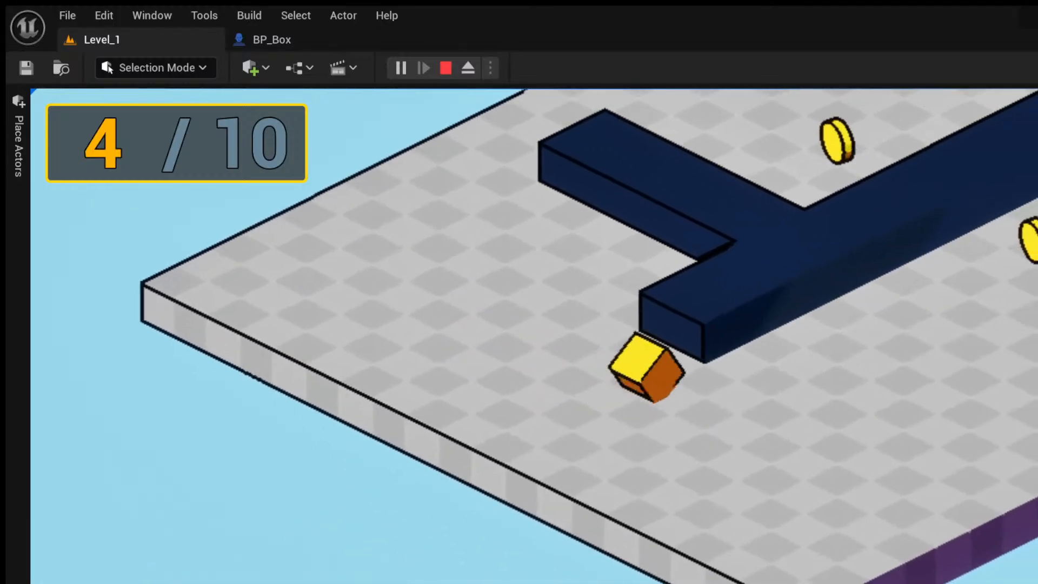
key("d")
key("w")
key("a")
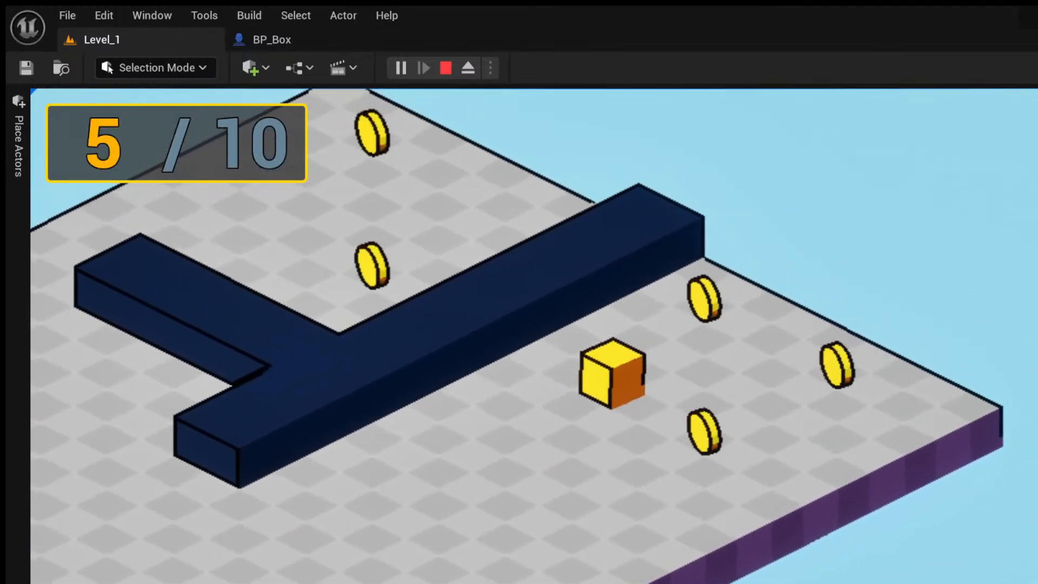
key("w")
key("d")
key("s")
key("a")
key("s")
key("d")
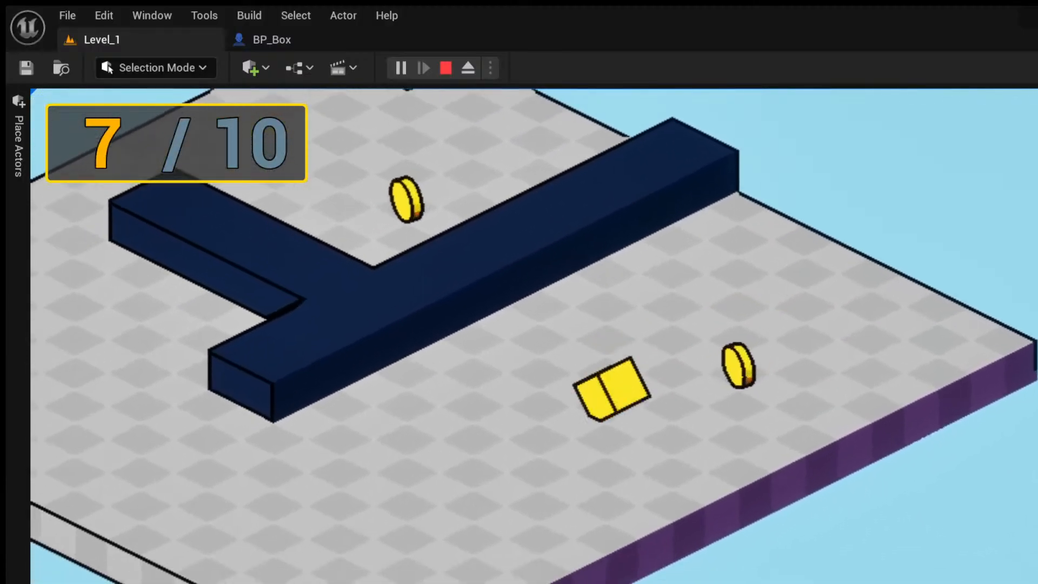
key("w")
key("a")
key("a")
key("w")
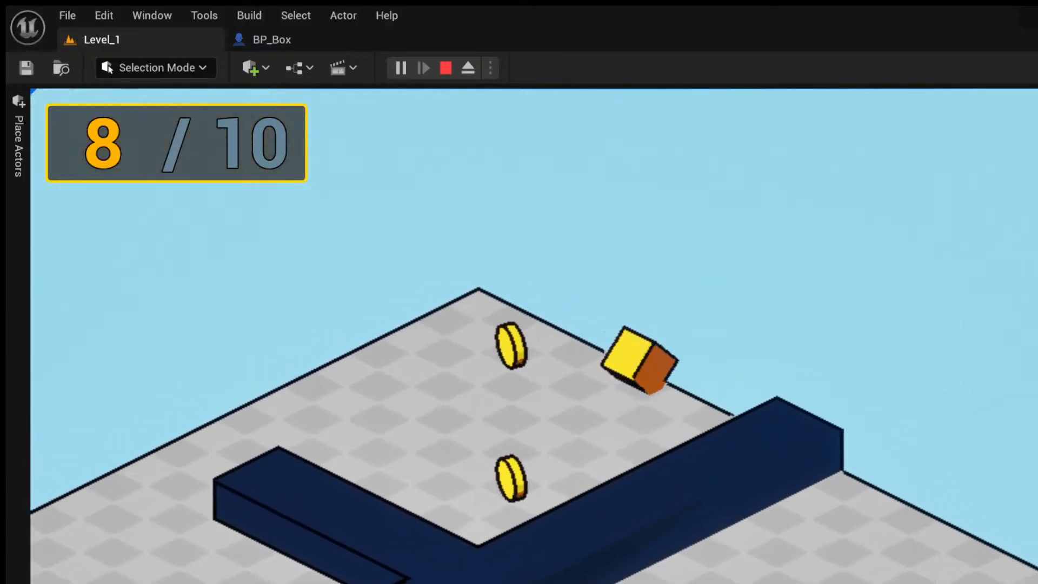
key("a")
key("a")
key("d")
key("s")
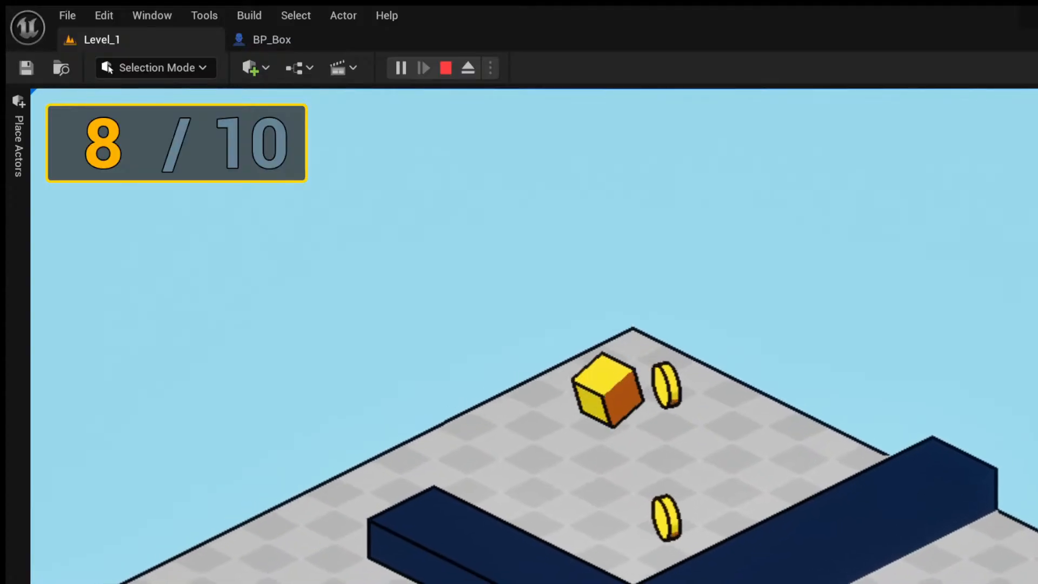
key("s")
key("d")
key("w")
key("a")
key("a")
key("s")
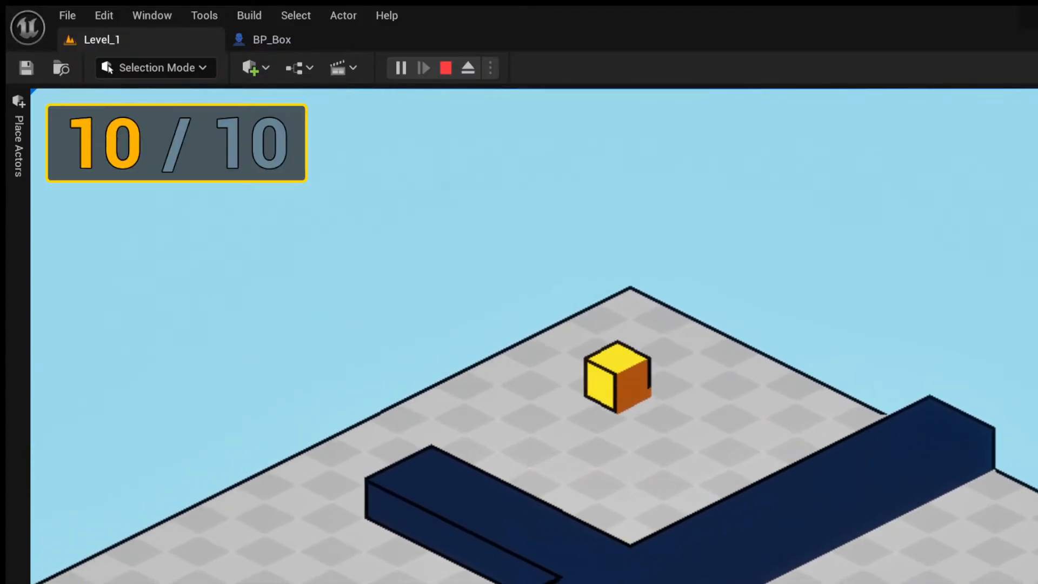
key("Escape")
scroll(576, 299, "down", 1)
right_click_drag(577, 299, 577, 299)
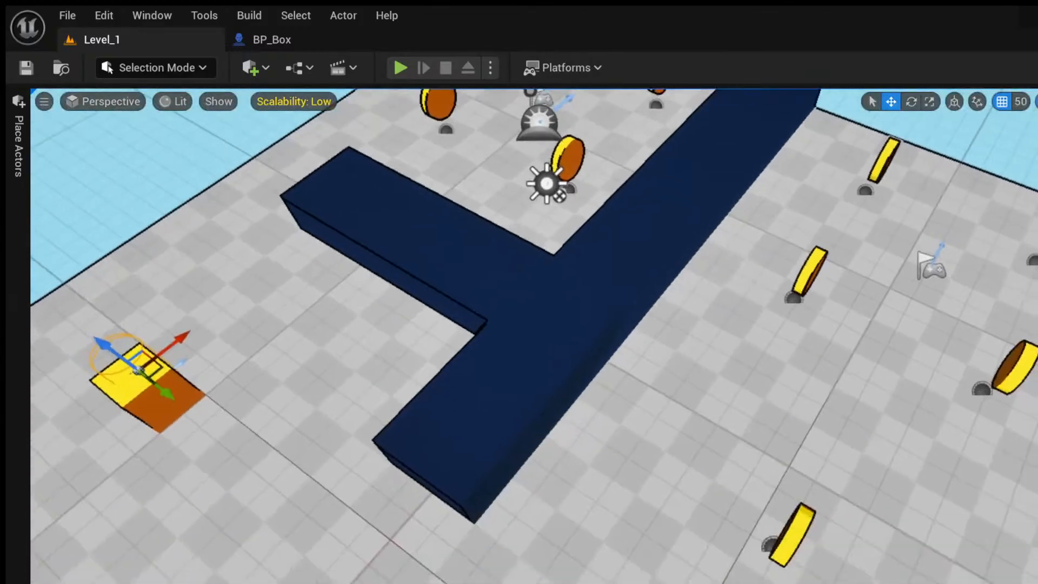
Place a BP_LevelTransitionManager actor on Level_1's floor beside the long dark wall and show its Next Level setting.
scroll(457, 292, "down", 2)
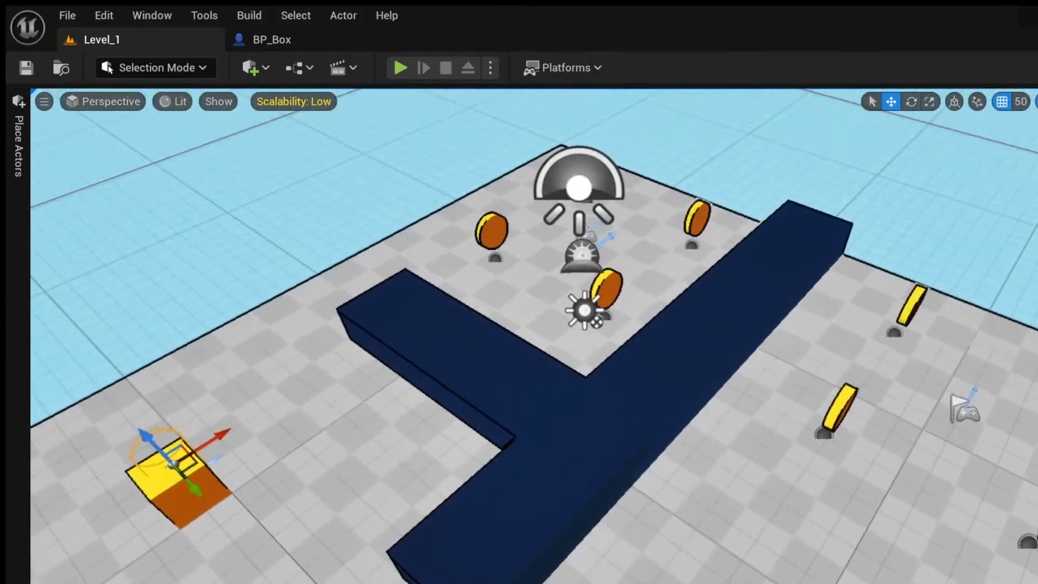
key("ctrl+space")
left_click(463, 381)
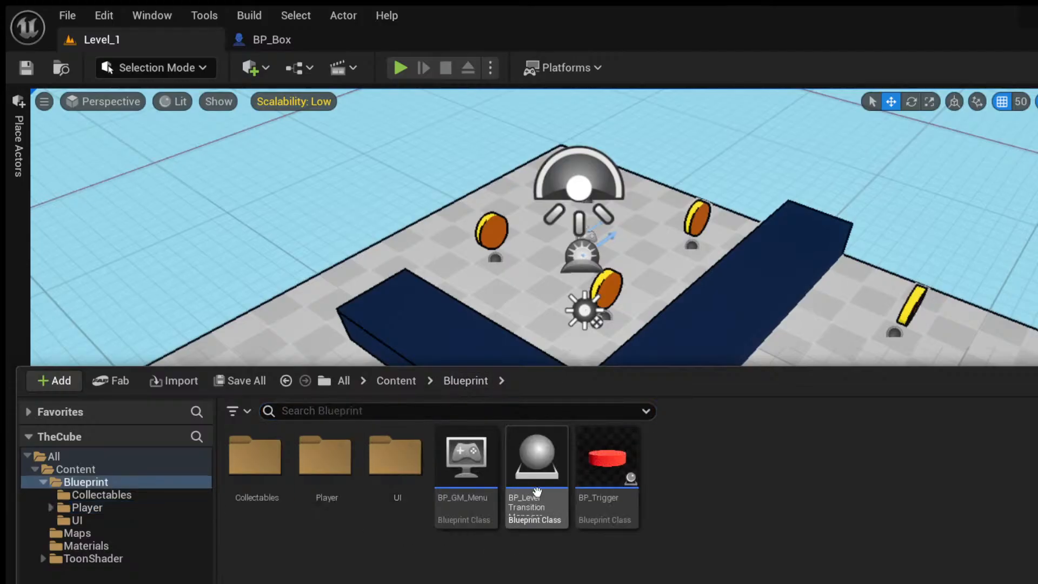
key("ctrl+space")
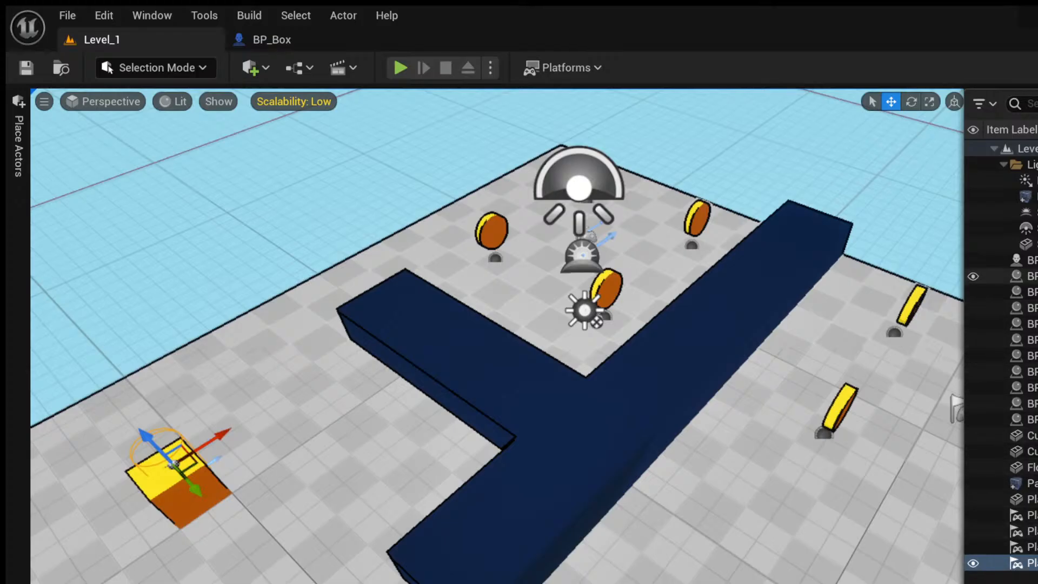
key("ctrl+space")
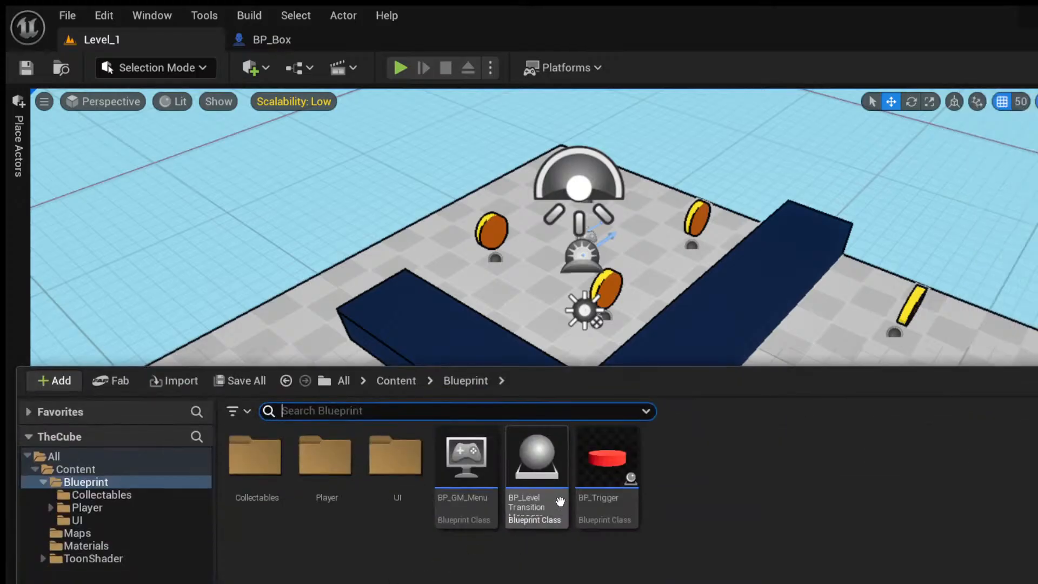
key("ctrl+space")
left_click_drag(596, 411, 699, 523)
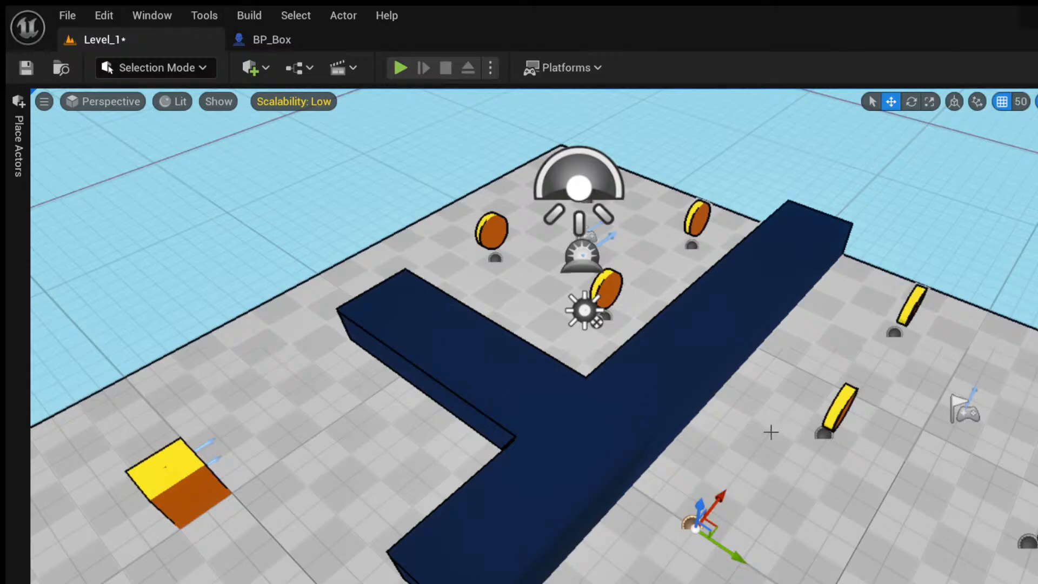
right_click_drag(691, 468, 739, 460)
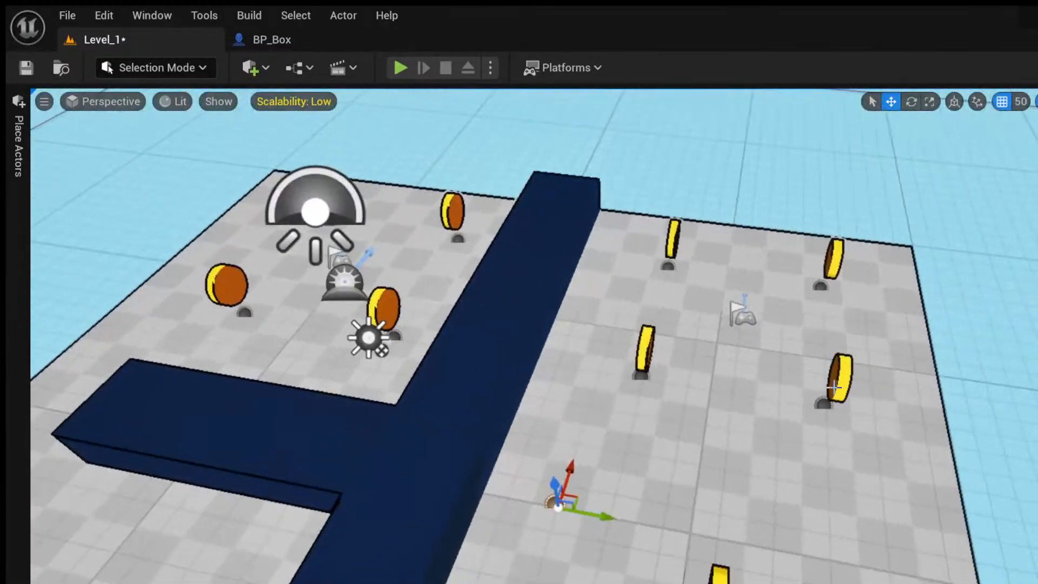
right_click_drag(454, 371, 397, 408)
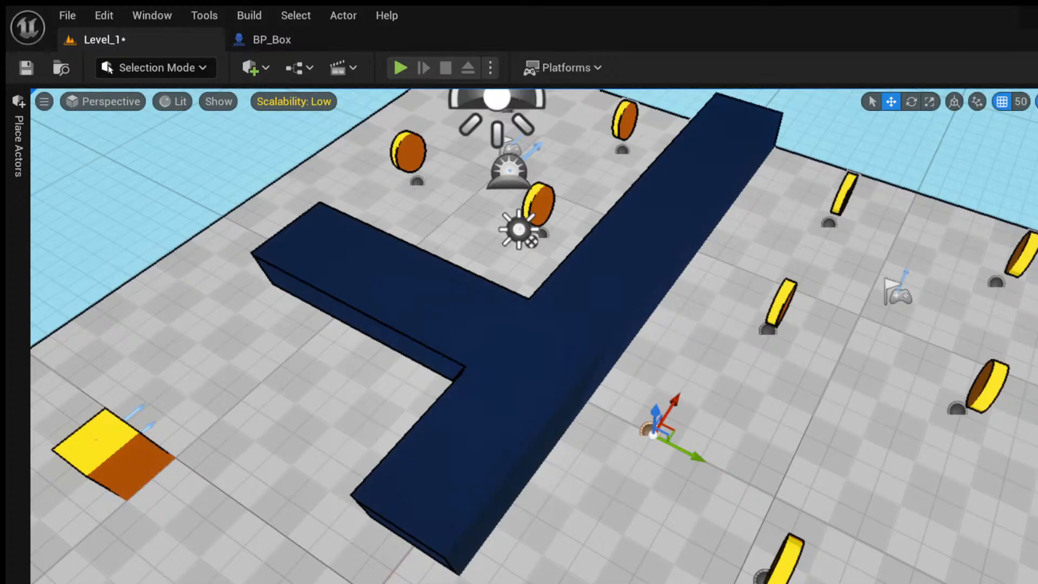
left_click(1037, 157)
scroll(891, 343, "up", 2)
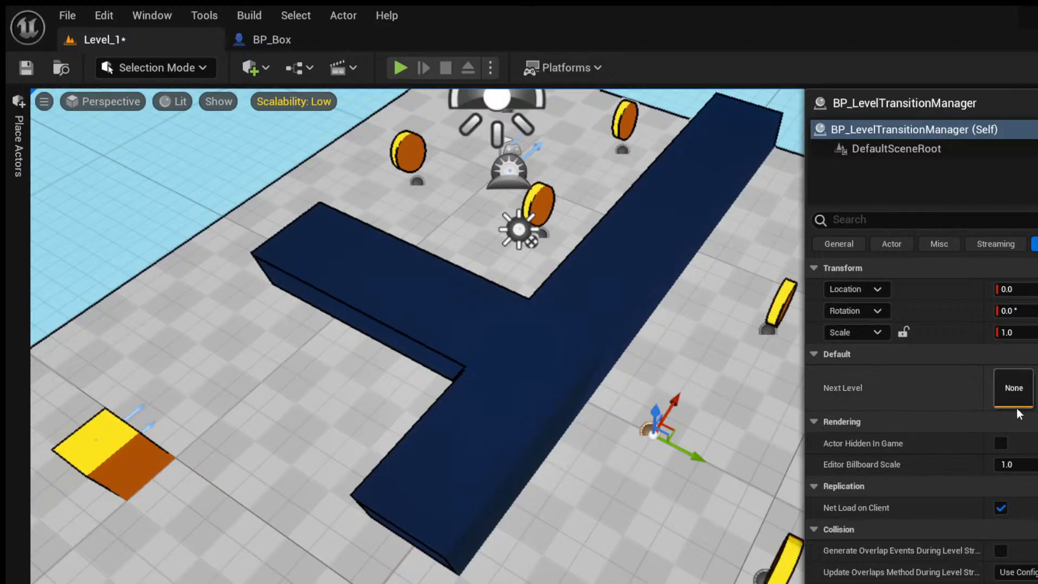
Play-test Level_1, rolling the cube around the near side of the dark wall to collect the six coins there.
left_click(405, 65)
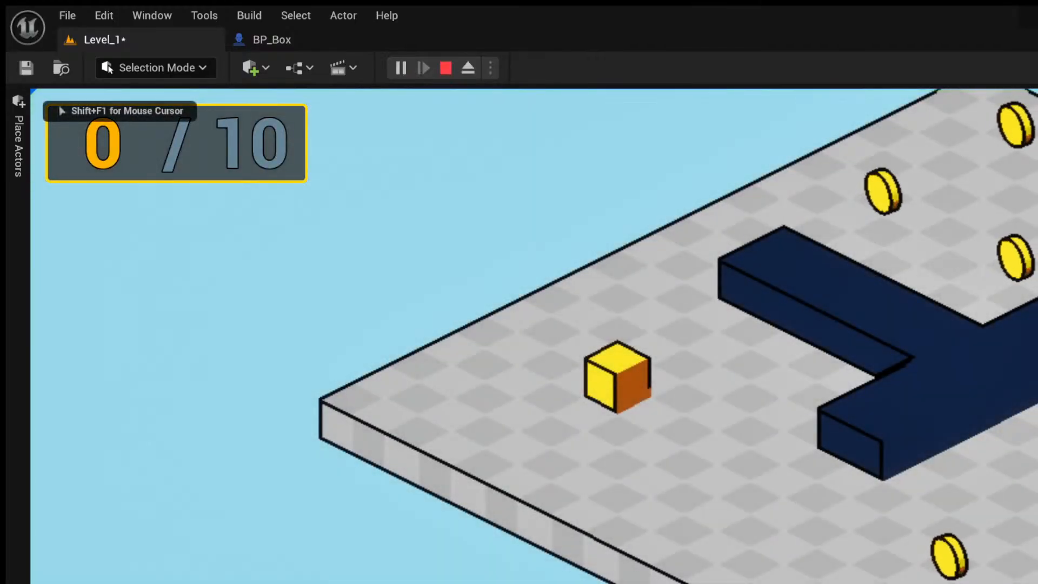
key("s")
key("d")
key("w")
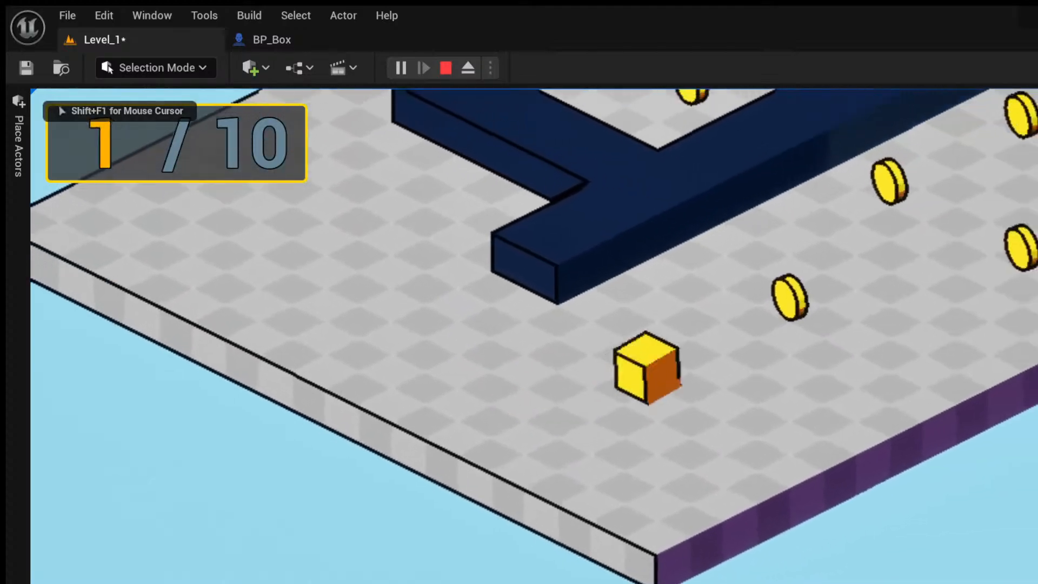
key("a")
key("d")
key("w")
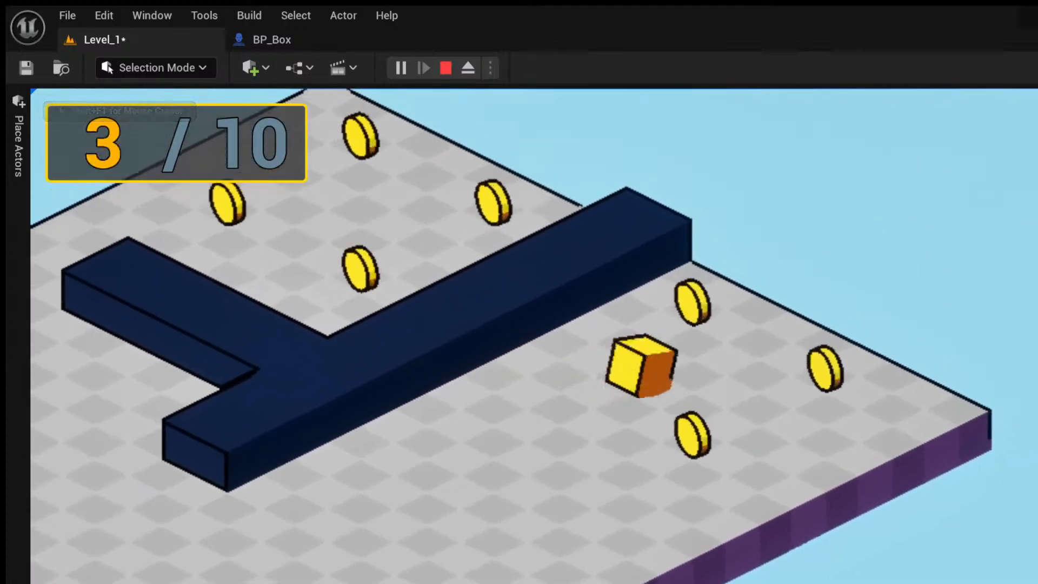
key("w")
key("d")
key("s")
key("a")
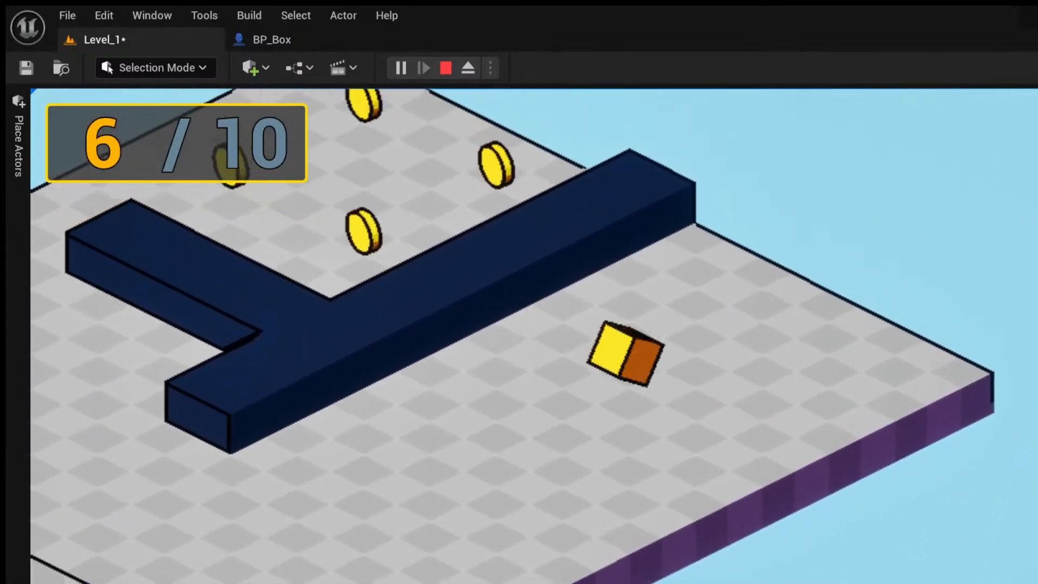
Jump the cube over the dark wall and collect the four coins behind it to test the level transition.
key("w")
key("space")
key("a")
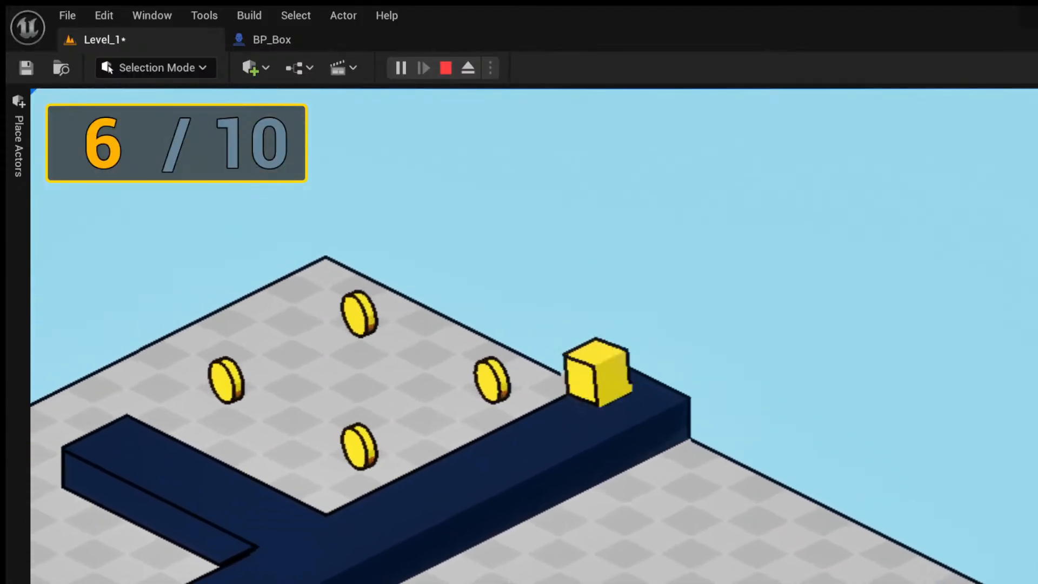
key("a")
key("d")
key("s")
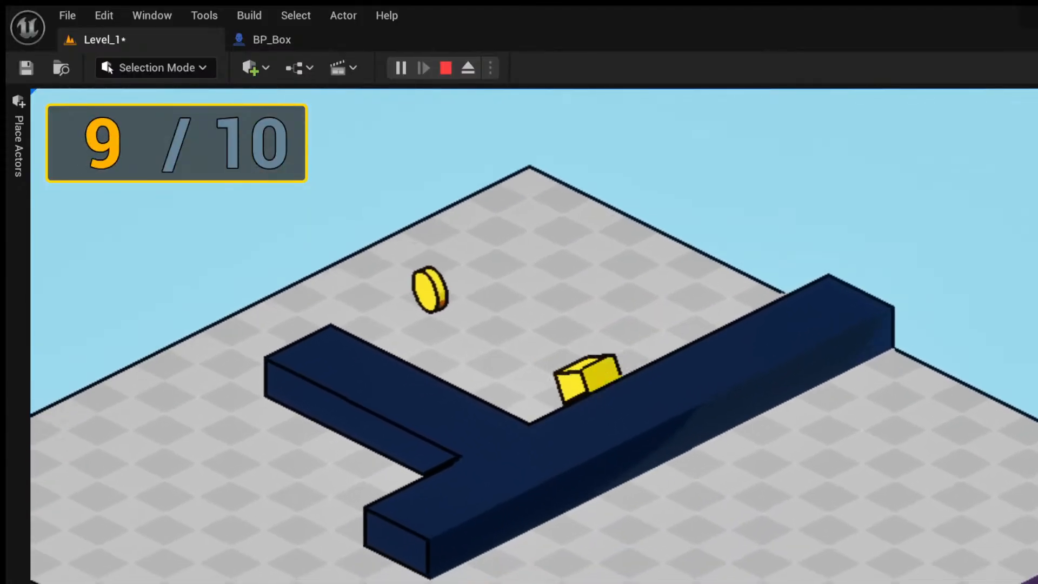
key("a")
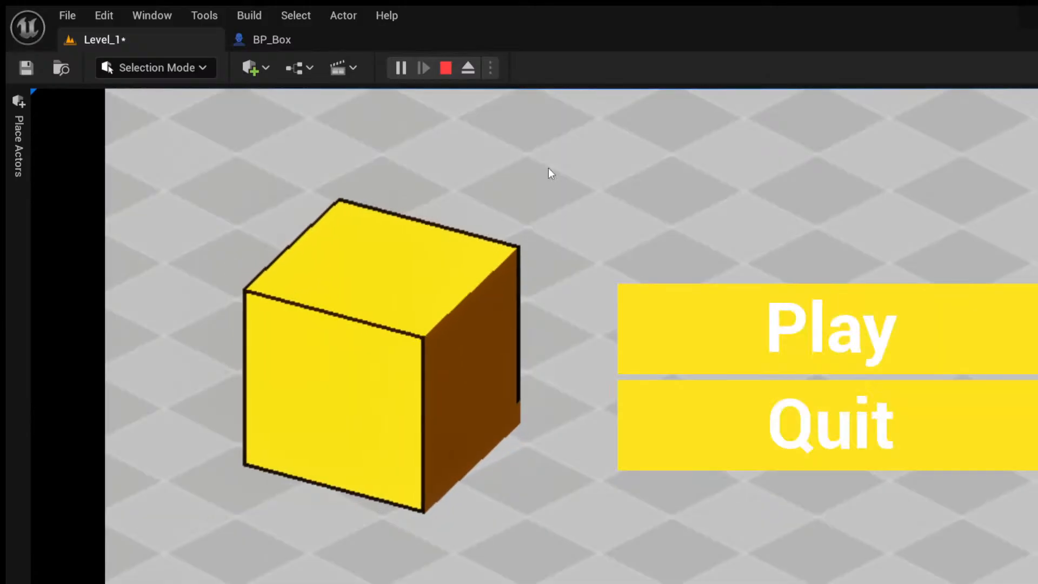
Start the game again from the main menu and collect the four coins behind the dark walls first.
left_click(777, 341)
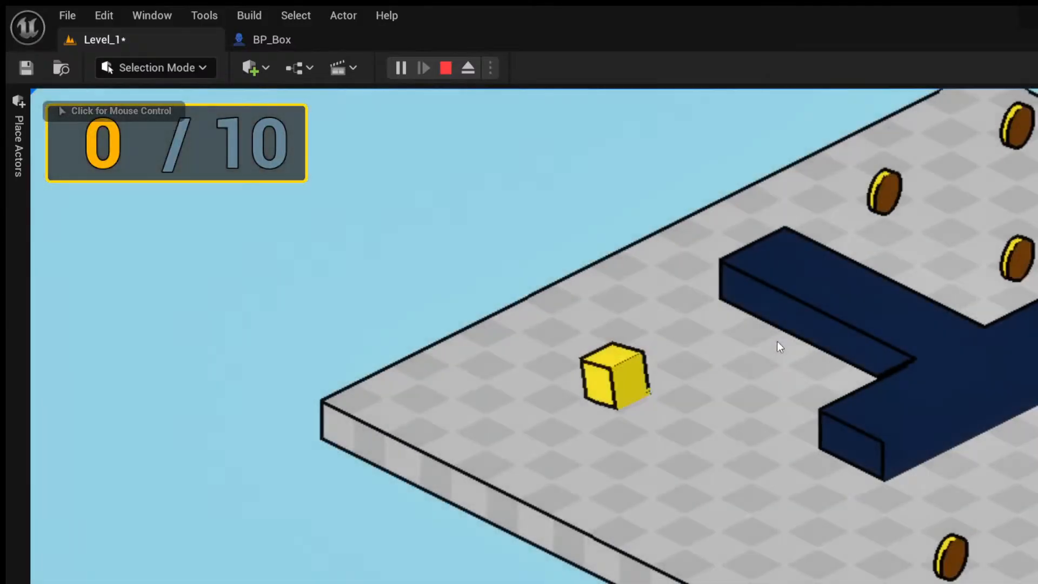
key("w")
key("d")
key("w")
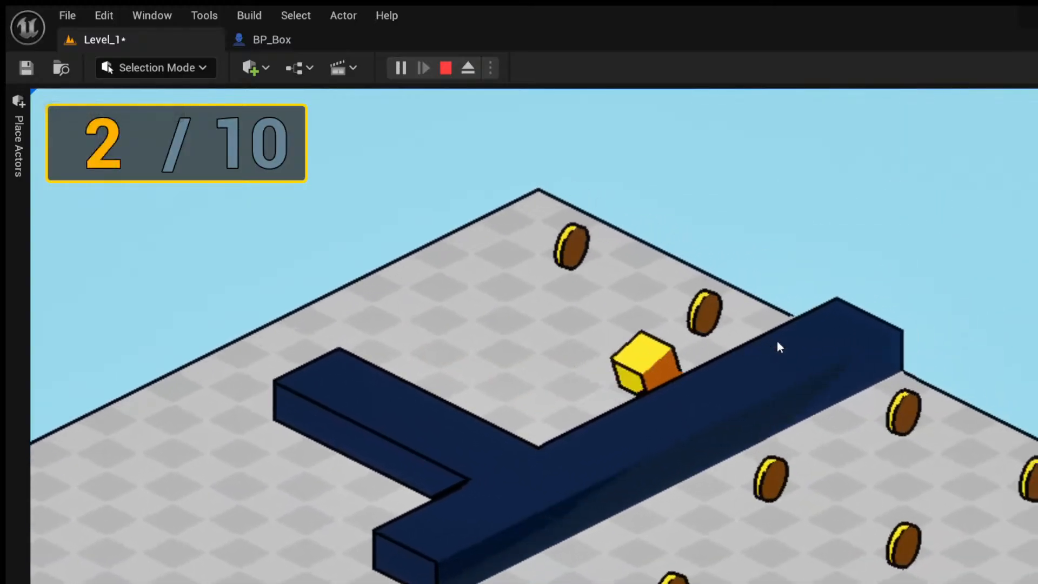
key("a")
key("s")
key("d")
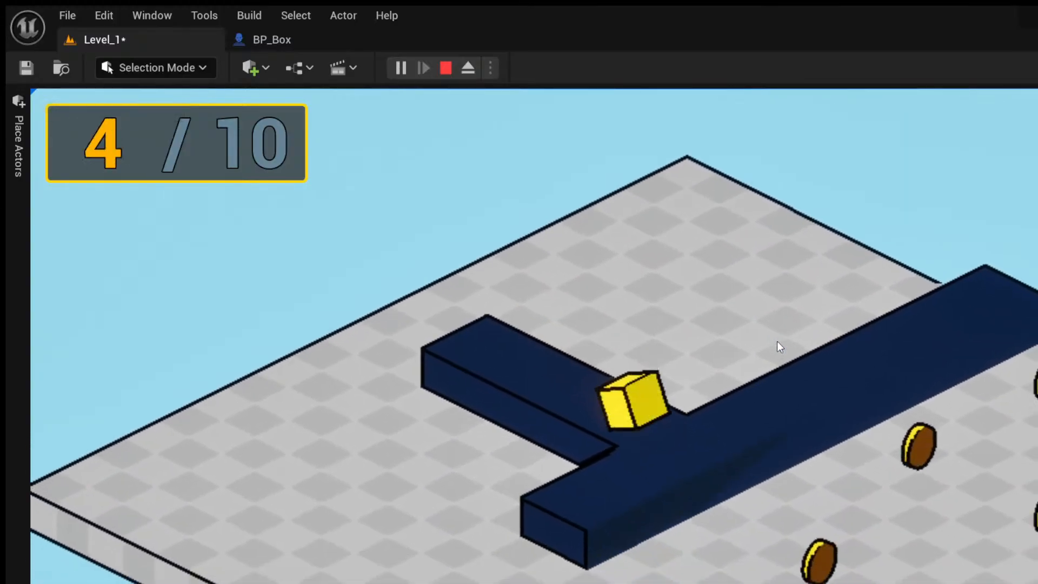
Roll the cube around the wall to collect the remaining six coins, and quit the game from the main menu.
key("s")
key("a")
key("s")
key("d")
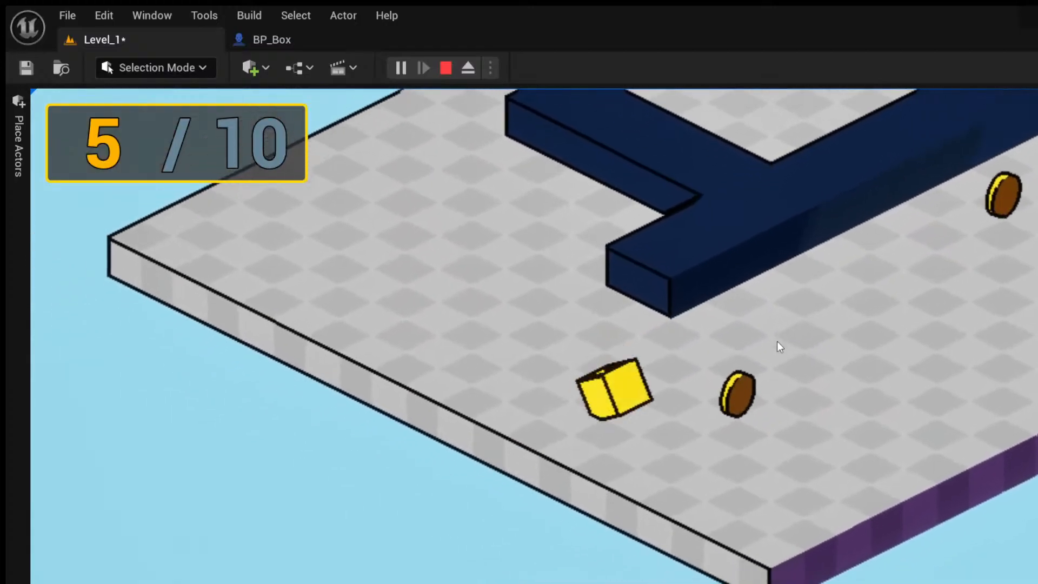
key("w")
key("d")
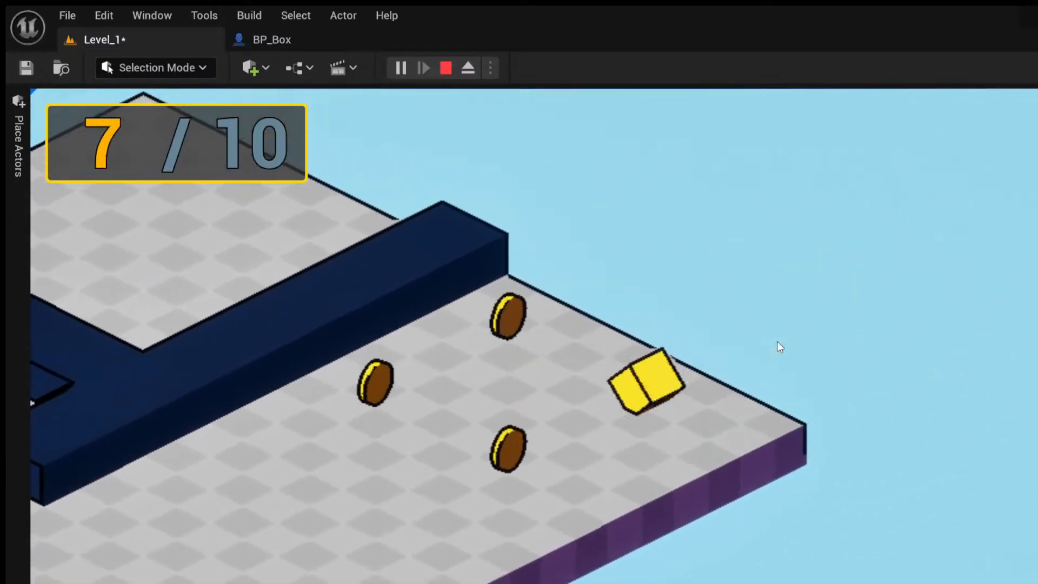
key("s")
key("a")
key("s")
key("d")
key("w")
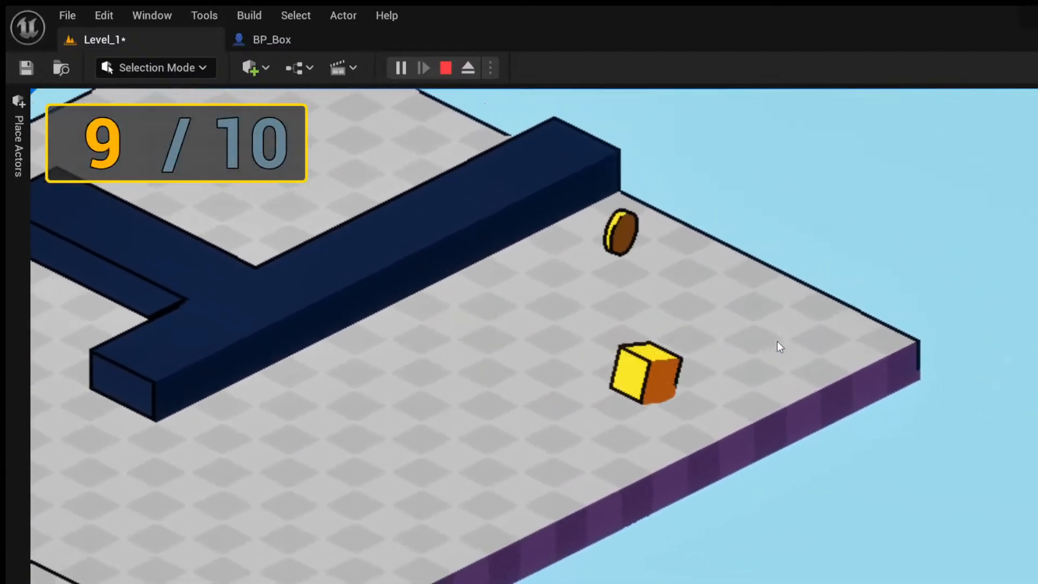
key("a")
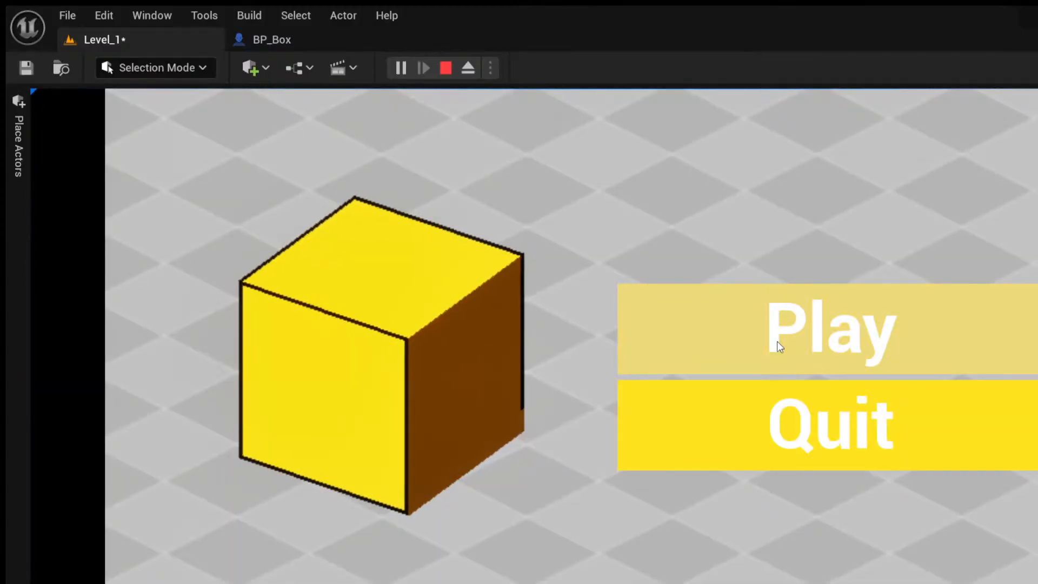
left_click(745, 452)
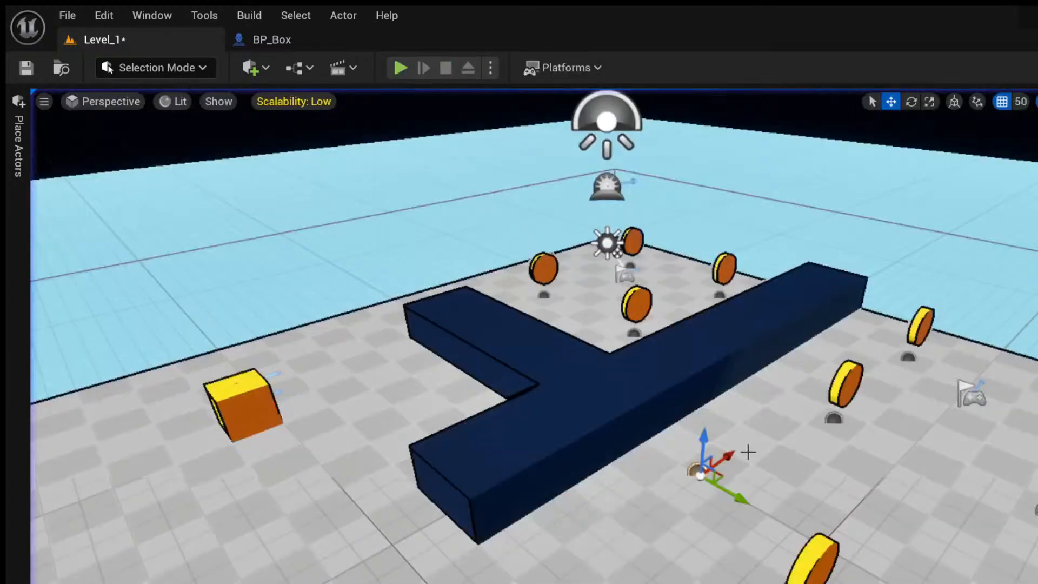
Save Level_1 and duplicate it in the Maps folder as Level_2.
right_click_drag(435, 411, 376, 469)
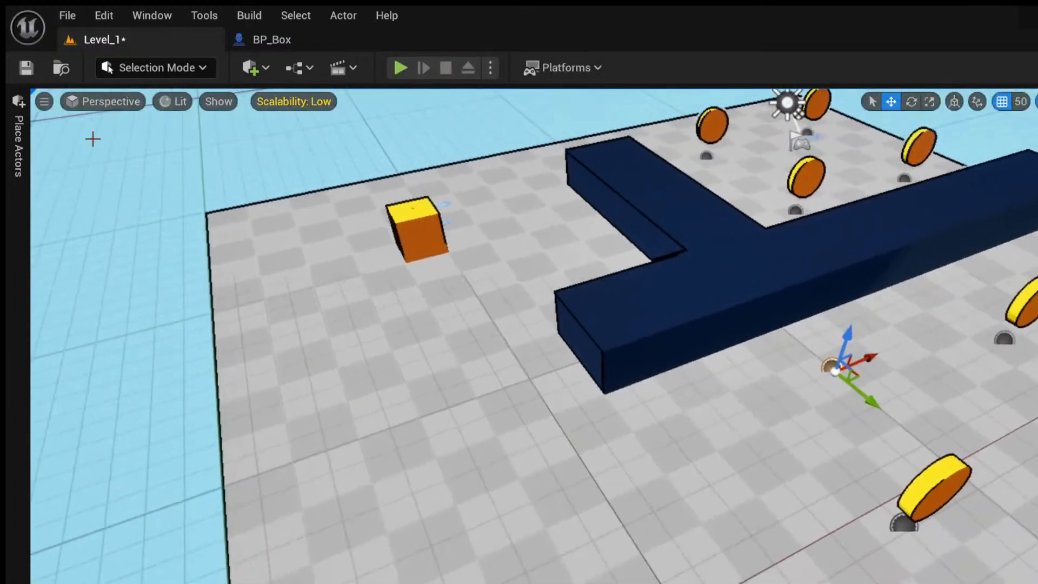
key("ctrl+s")
key("ctrl+space")
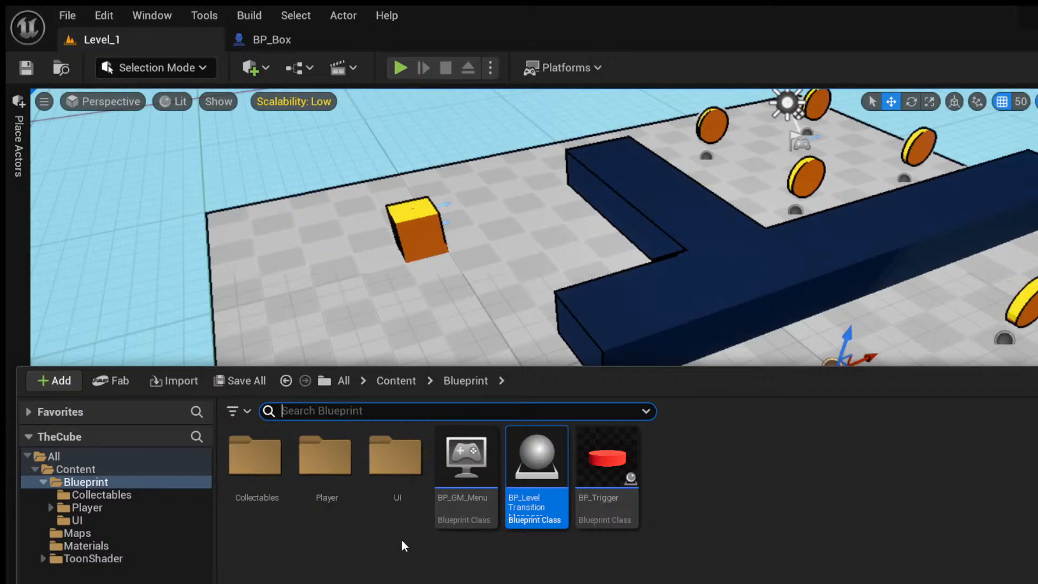
left_click(402, 384)
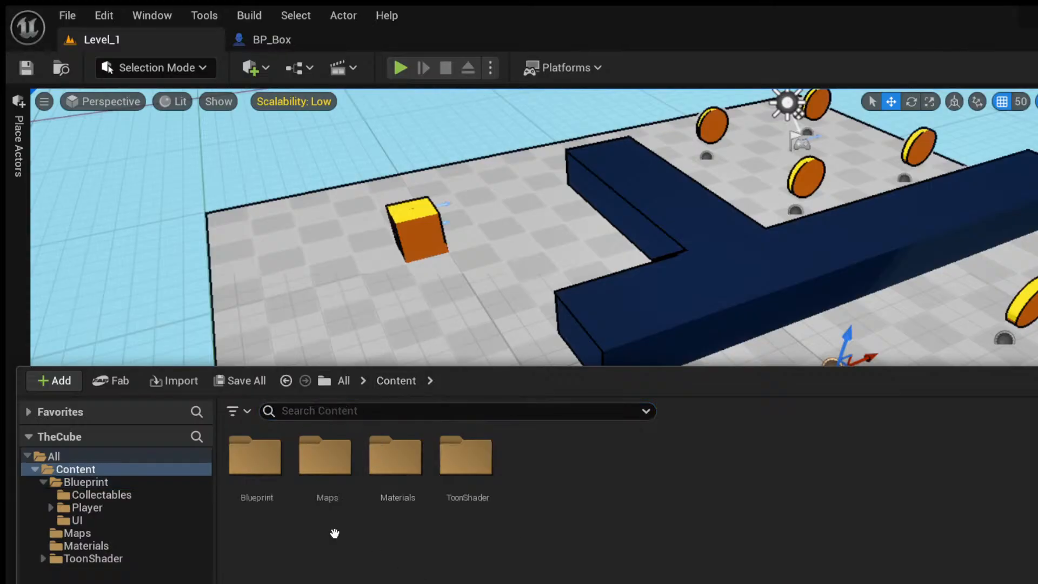
double_click(327, 486)
left_click(242, 521)
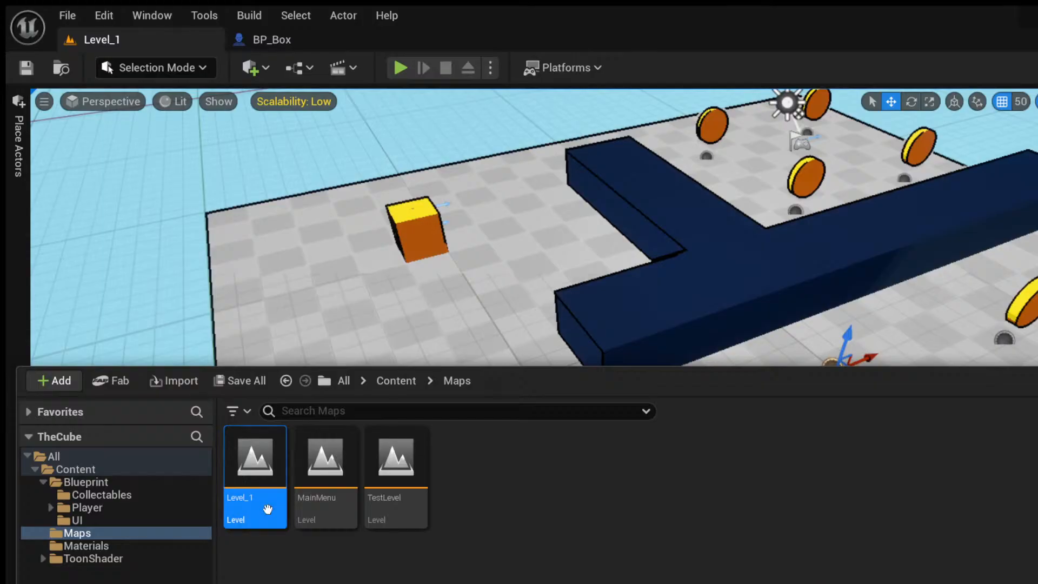
key("ctrl+d")
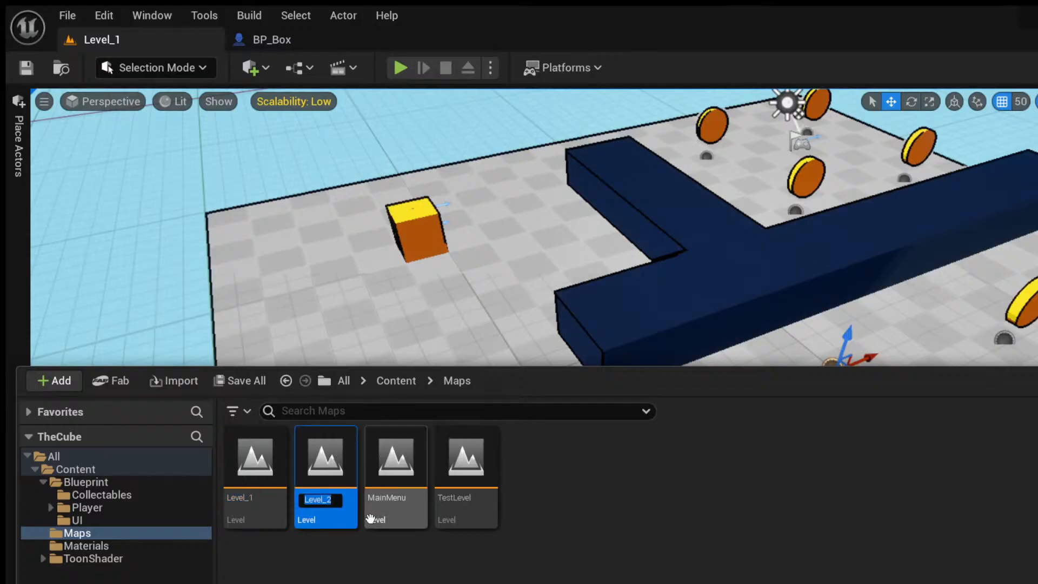
key("Return")
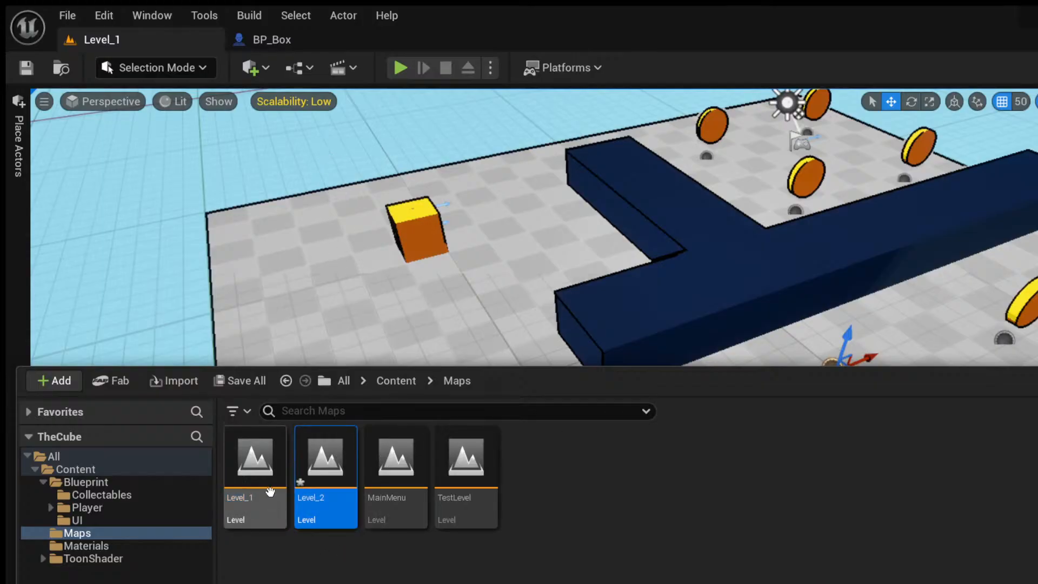
Save the new level and open Level_2 from the Maps folder for editing.
right_click_drag(455, 295, 507, 301)
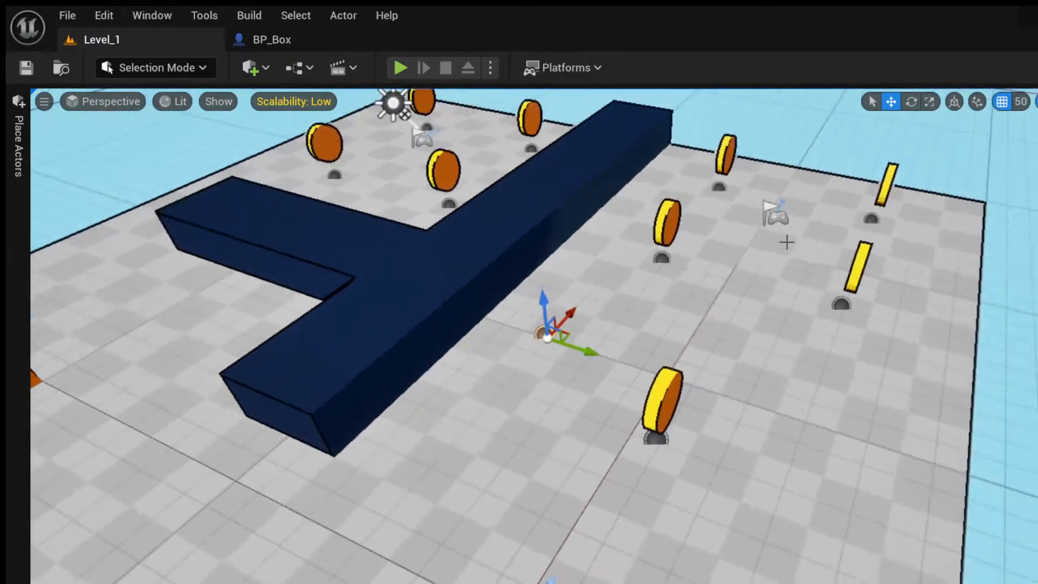
scroll(654, 283, "down", 5)
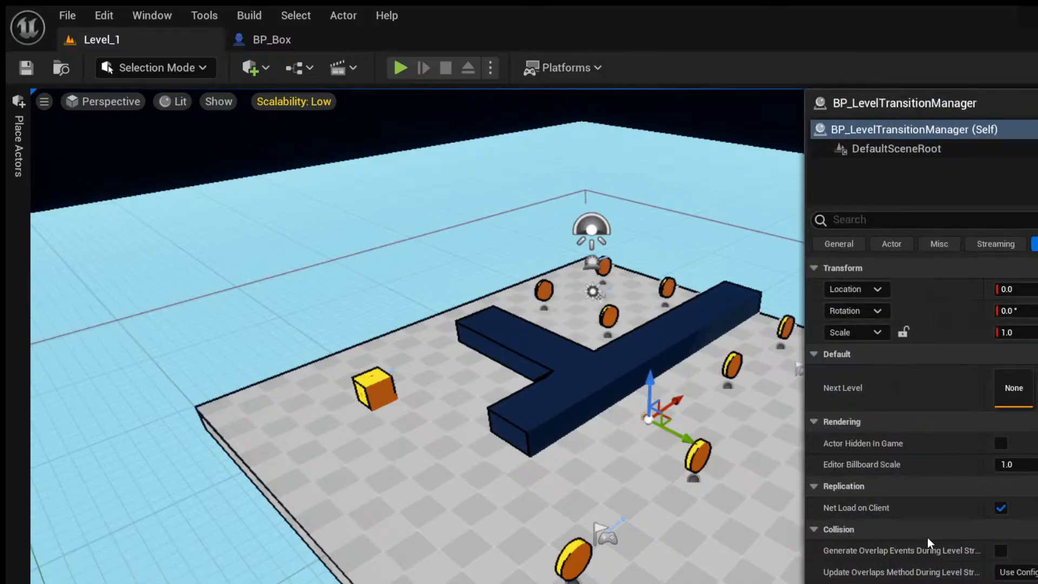
left_click(24, 75)
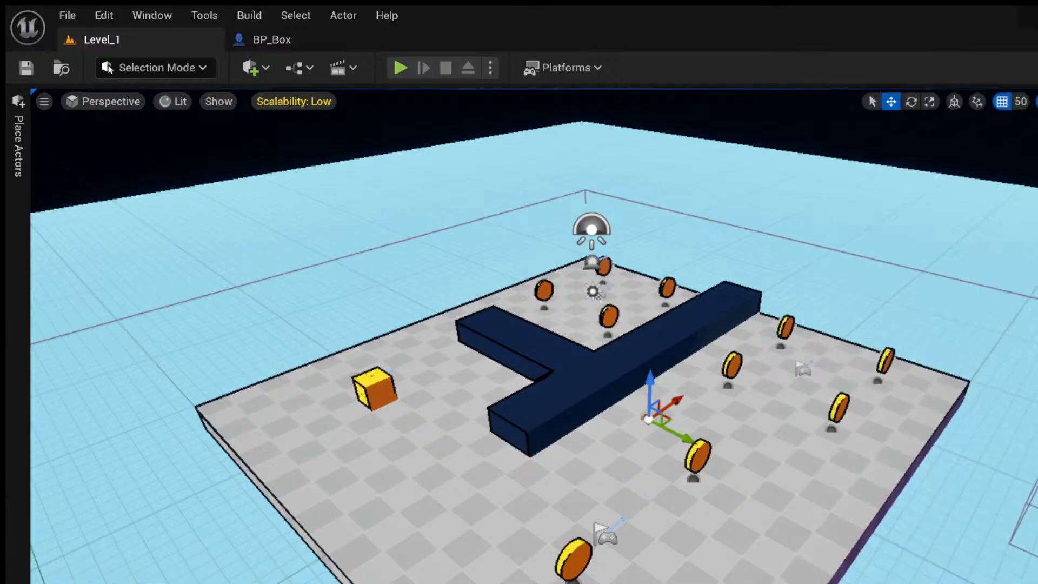
key("ctrl+space")
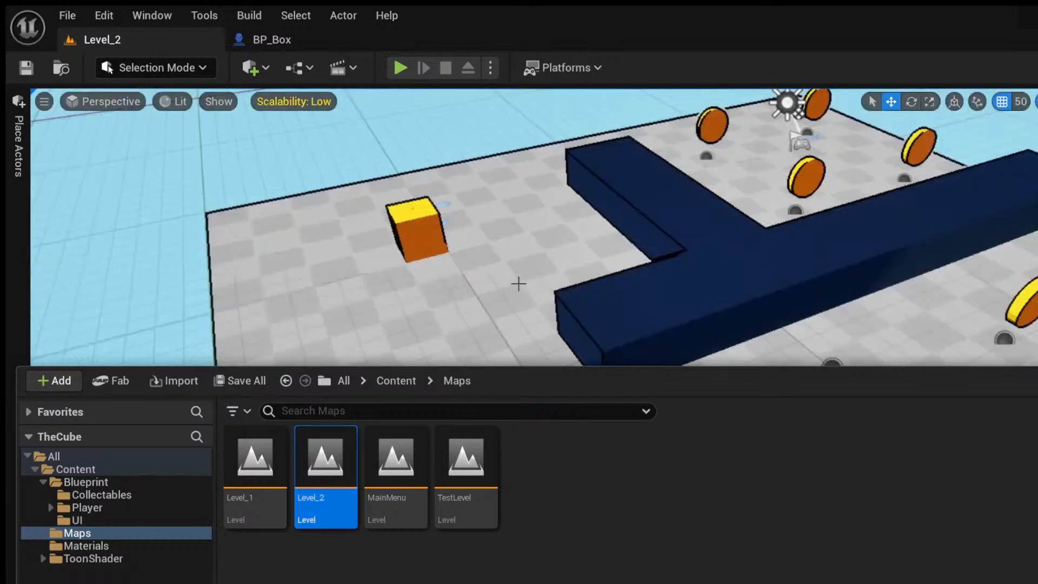
Delete both dark blue wall blocks from the platform in Level_2.
left_click(518, 281)
left_click(622, 297)
right_click_drag(622, 296, 635, 266)
key("Delete")
left_click(593, 211)
key("Delete")
key("s")
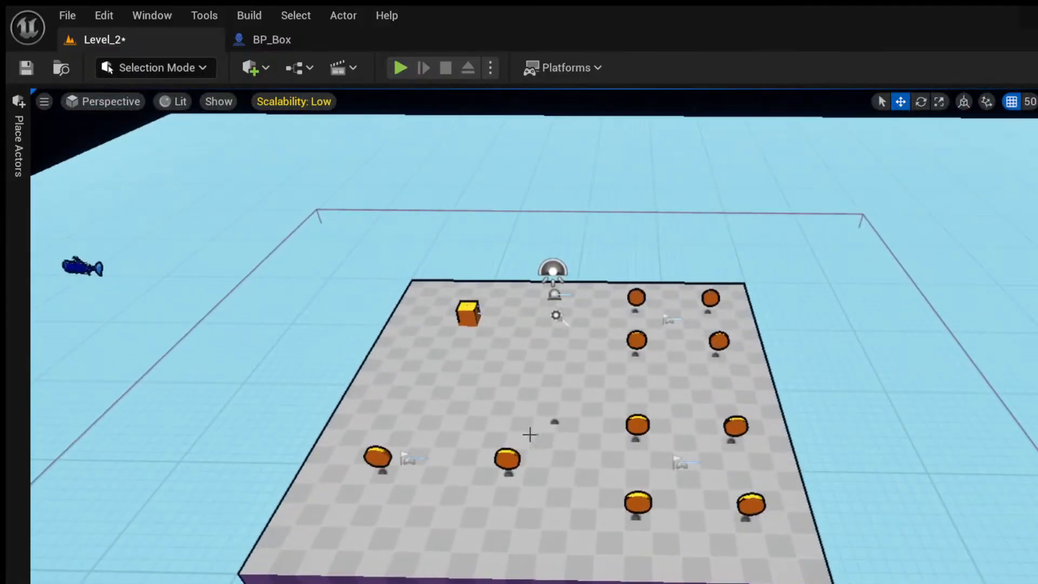
Move one of the front coins in Level_2 farther back toward the middle of the platform.
left_click(505, 455)
left_click_drag(525, 488, 571, 403)
left_click(637, 341)
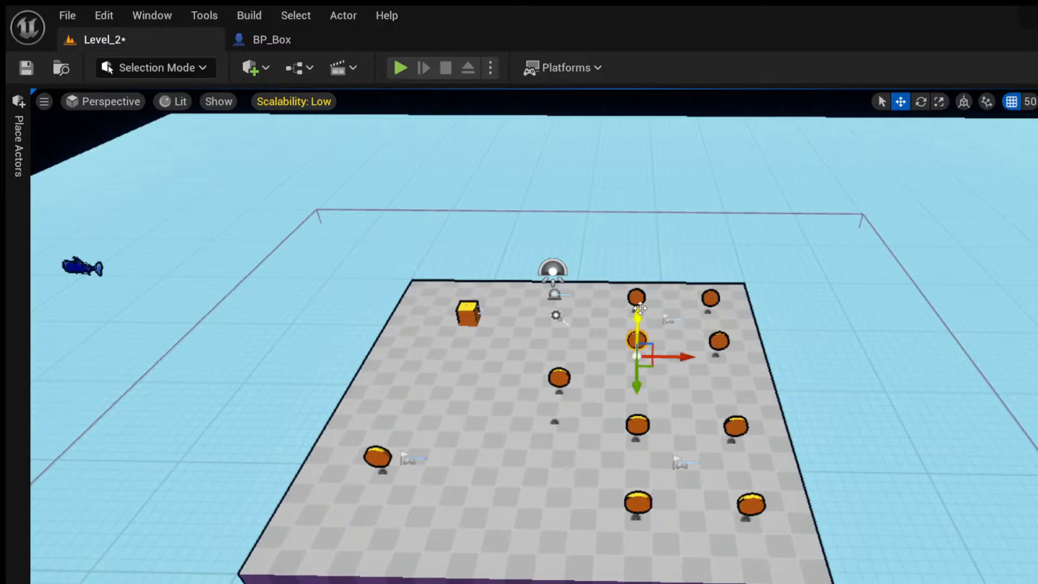
left_click(637, 297)
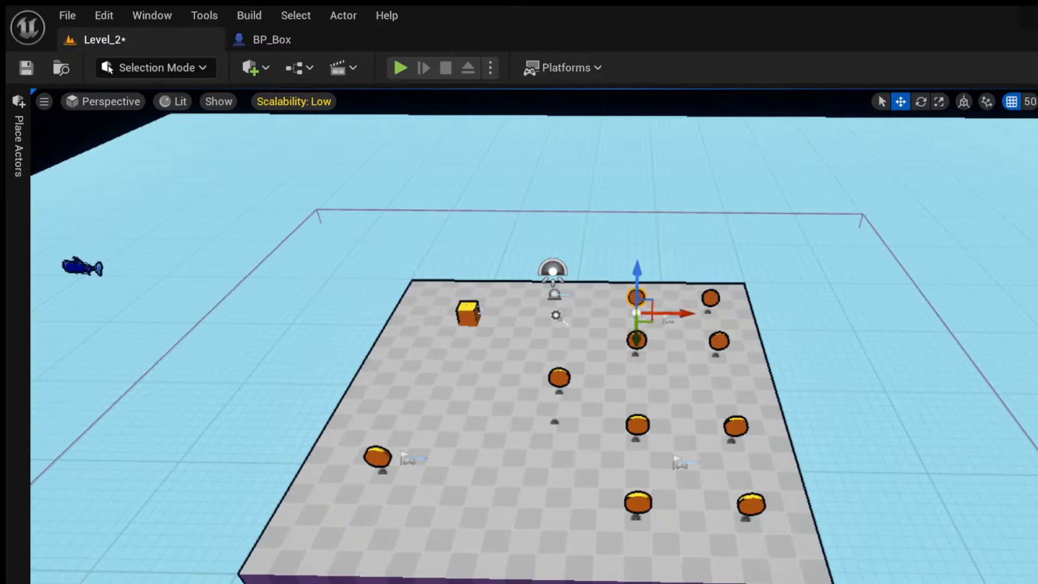
Delete all coins but one from Level_2 and move the remaining coin near the platform's centre.
left_click(1031, 276)
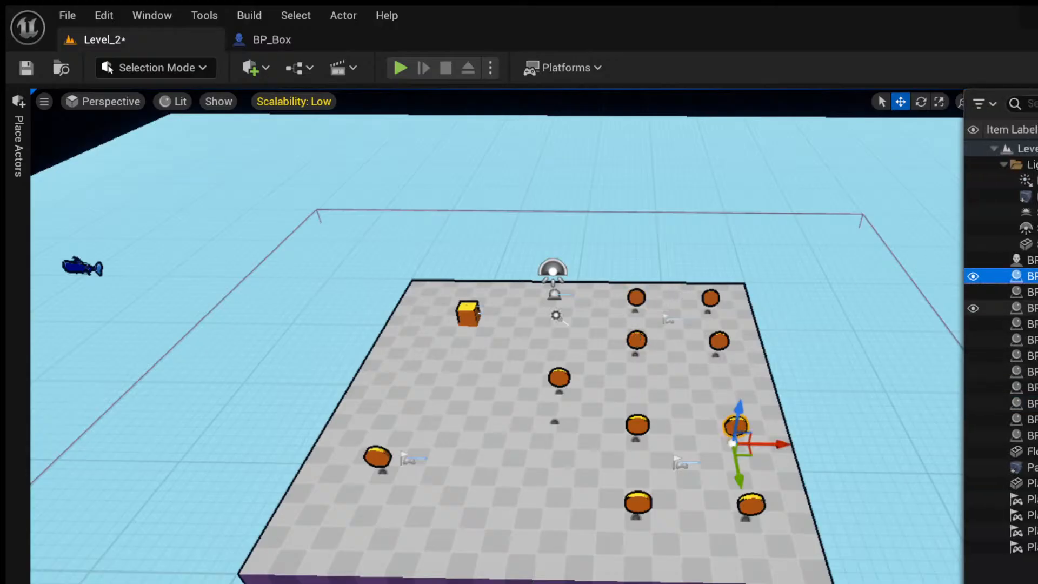
left_click(1031, 308)
left_click(1031, 292)
left_click(1031, 420, "shift")
key("Delete")
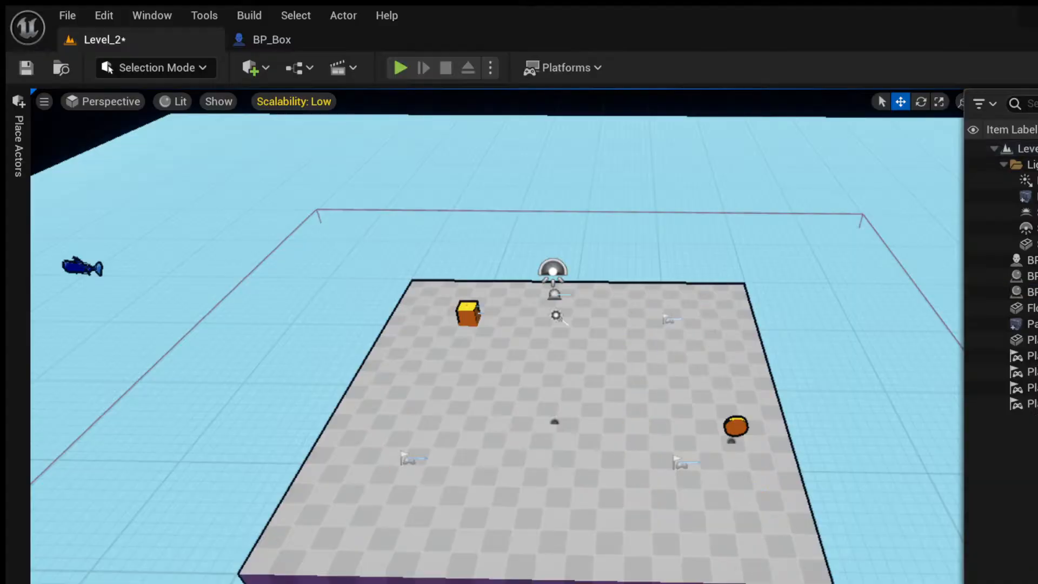
left_click(735, 427)
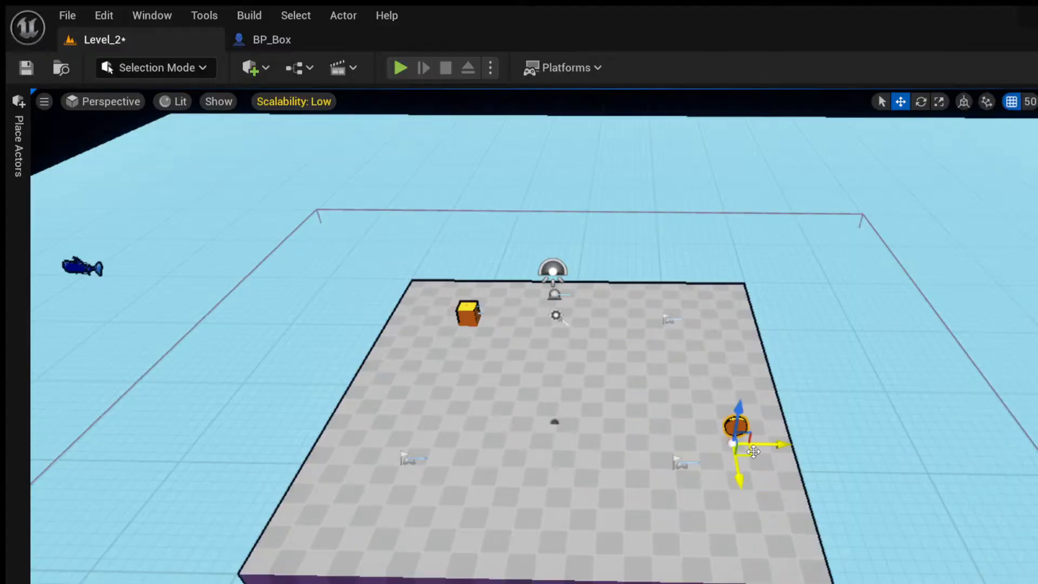
left_click_drag(749, 453, 586, 399)
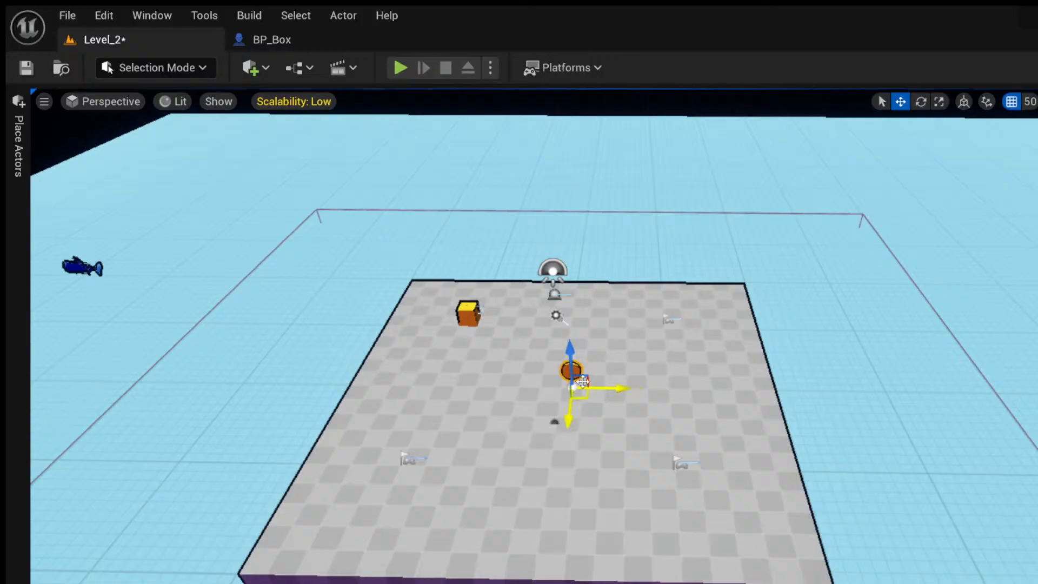
Play-test Level_2 by rolling the cube to collect the single coin.
left_click(400, 68)
left_click(496, 267)
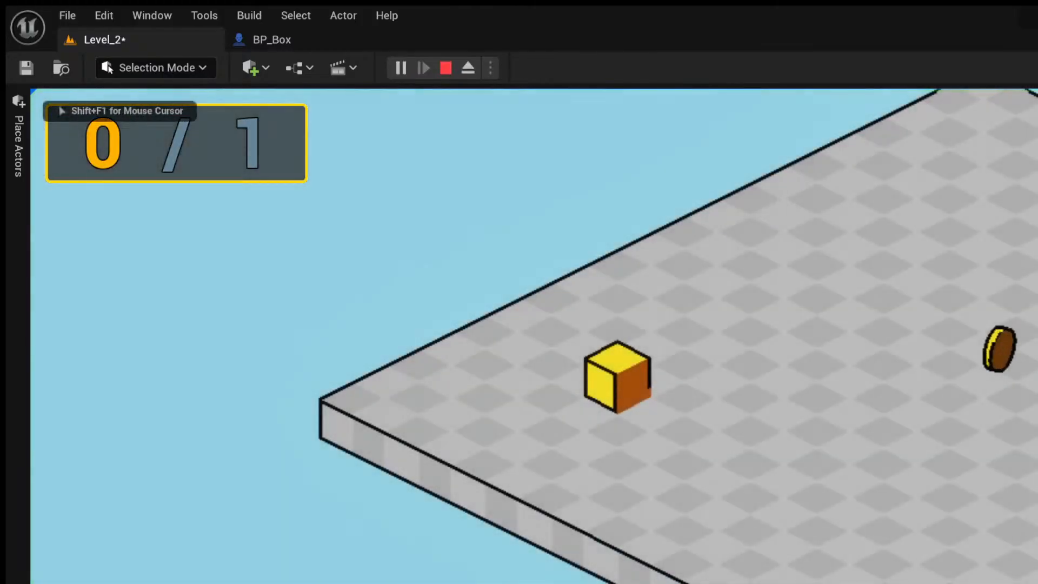
key("d")
key("w")
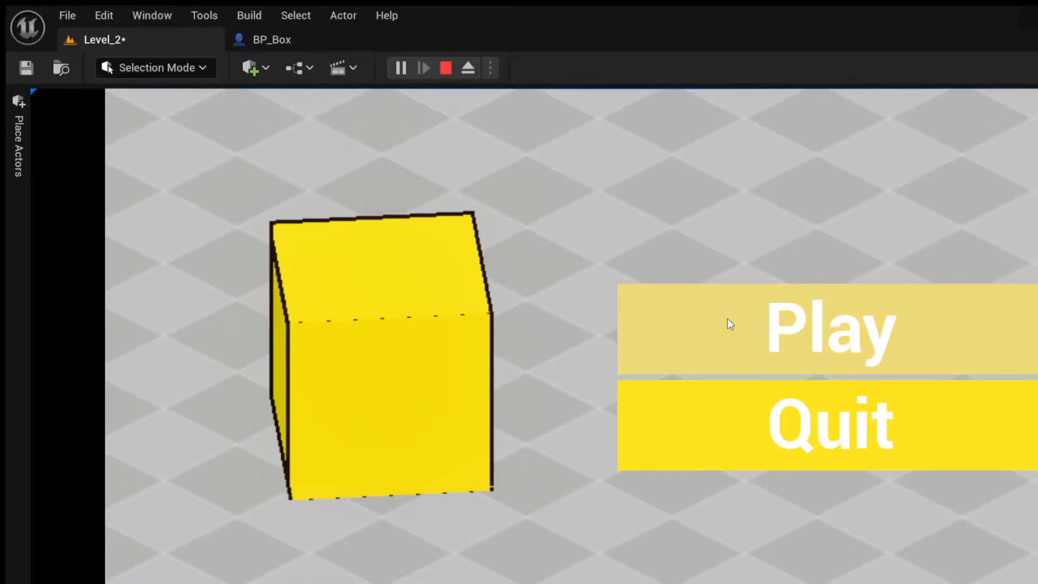
Start the game from the main menu and roll the cube through Level_1 to collect the first eight coins.
left_click(732, 323)
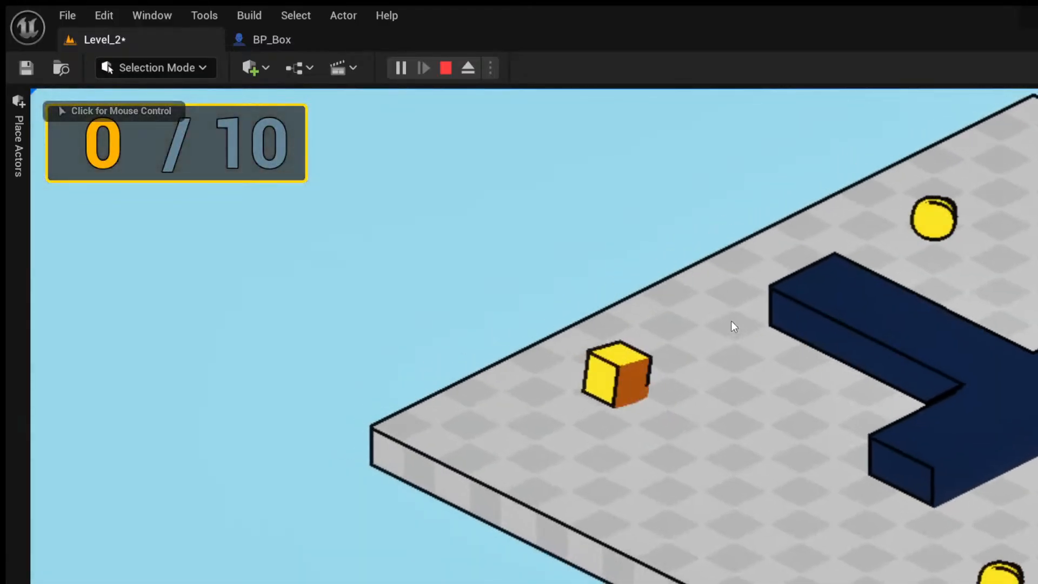
key("w")
key("w")
key("d")
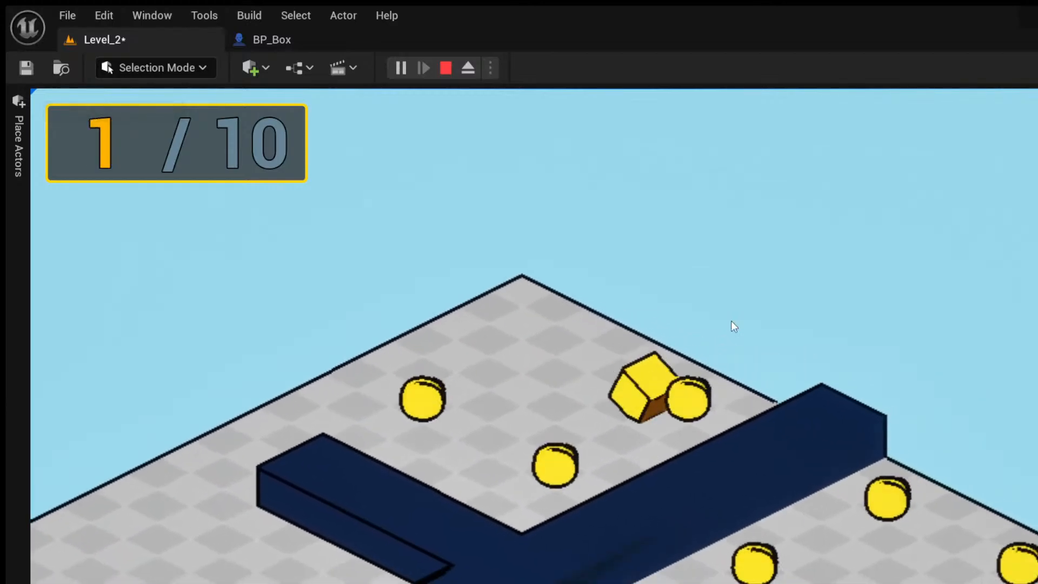
key("s")
key("a")
key("w")
key("a")
key("d")
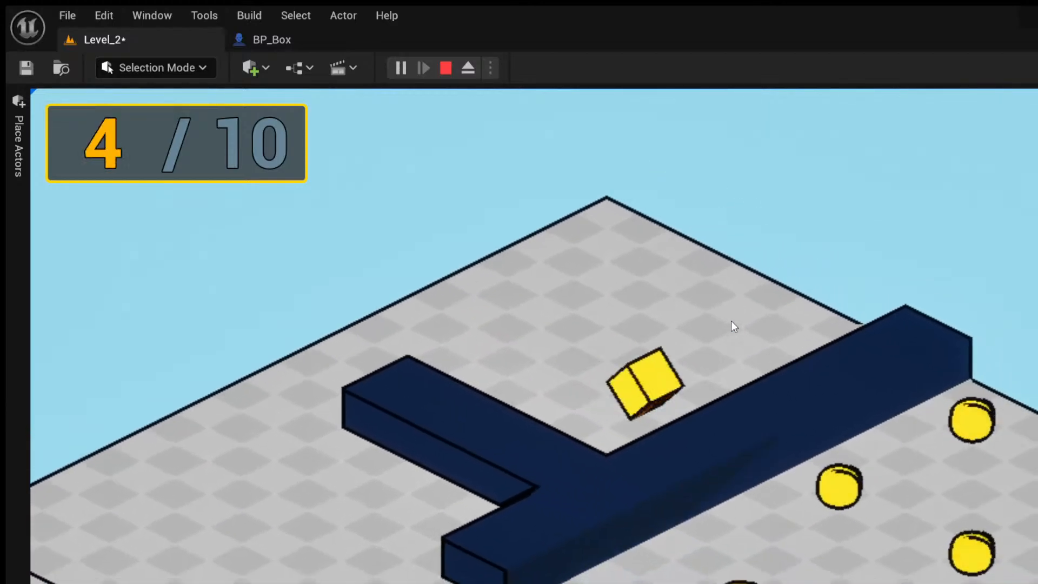
key("w")
key("a")
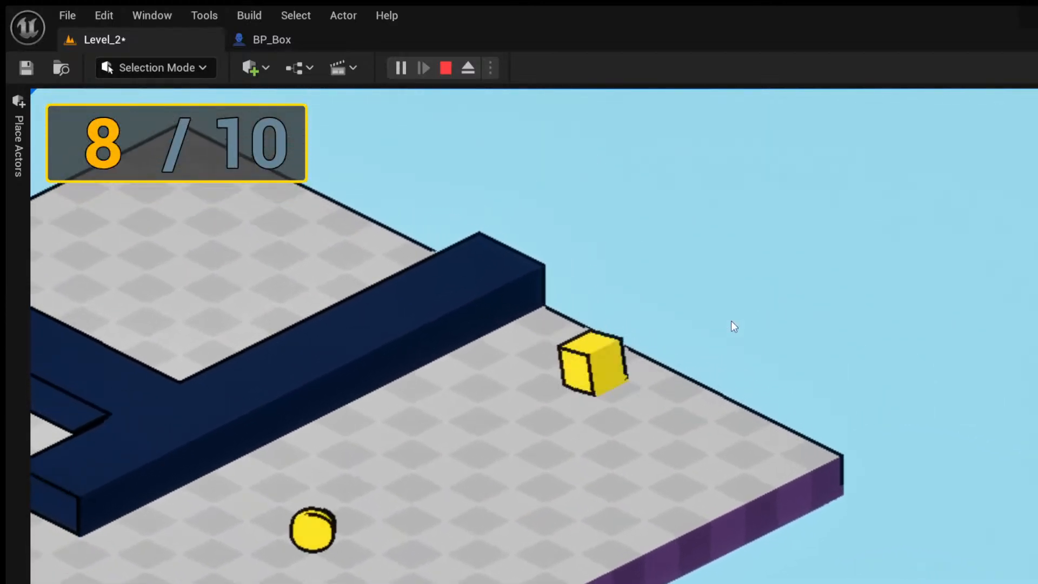
Roll the cube back along the wall in Level_1 and collect the last two coins.
key("s")
key("d")
key("s")
key("a")
key("a")
key("a")
key("s")
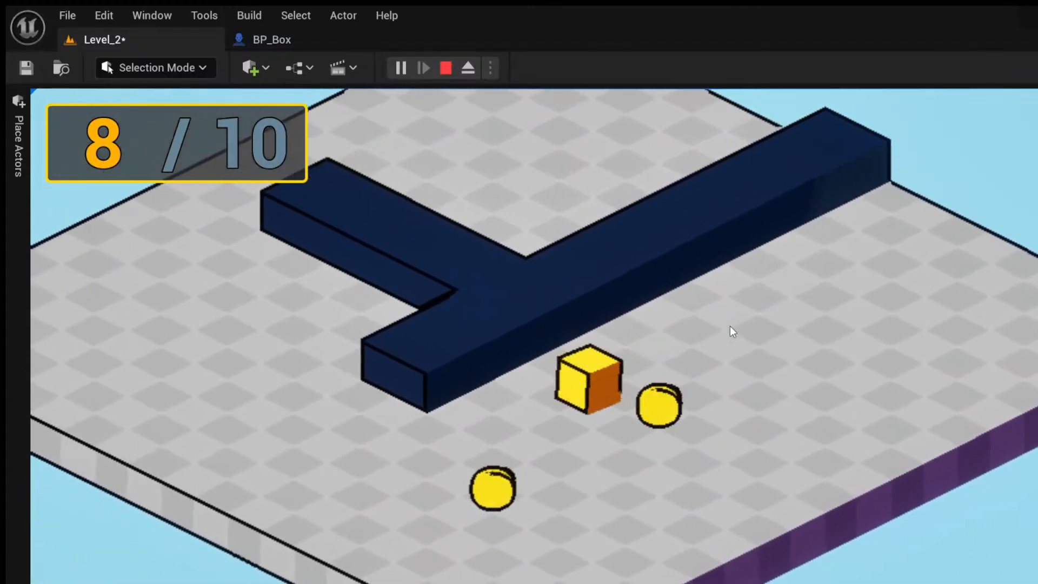
key("s")
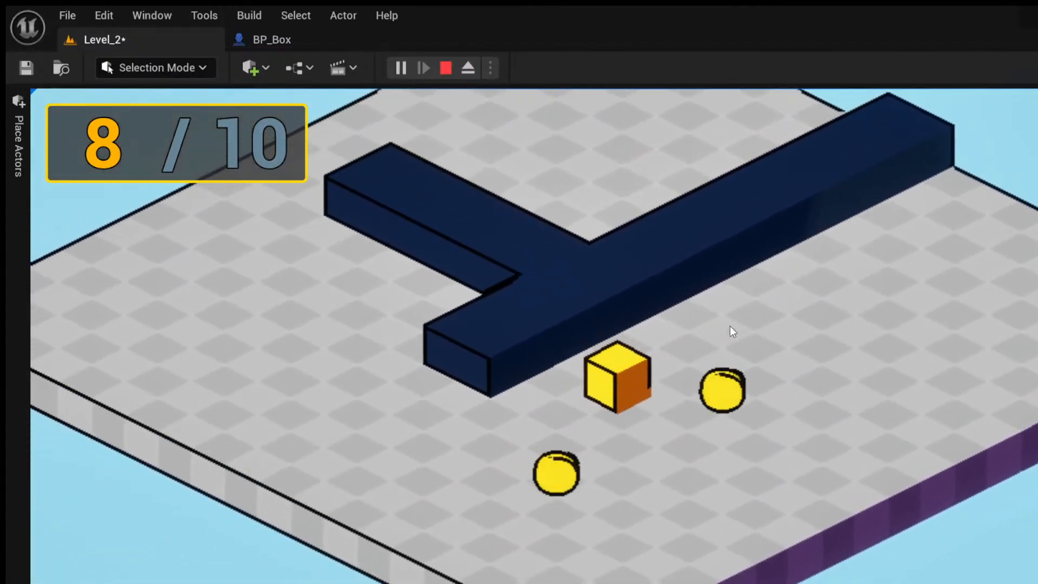
key("d")
key("d")
key("w")
key("s")
key("s")
key("s")
key("s")
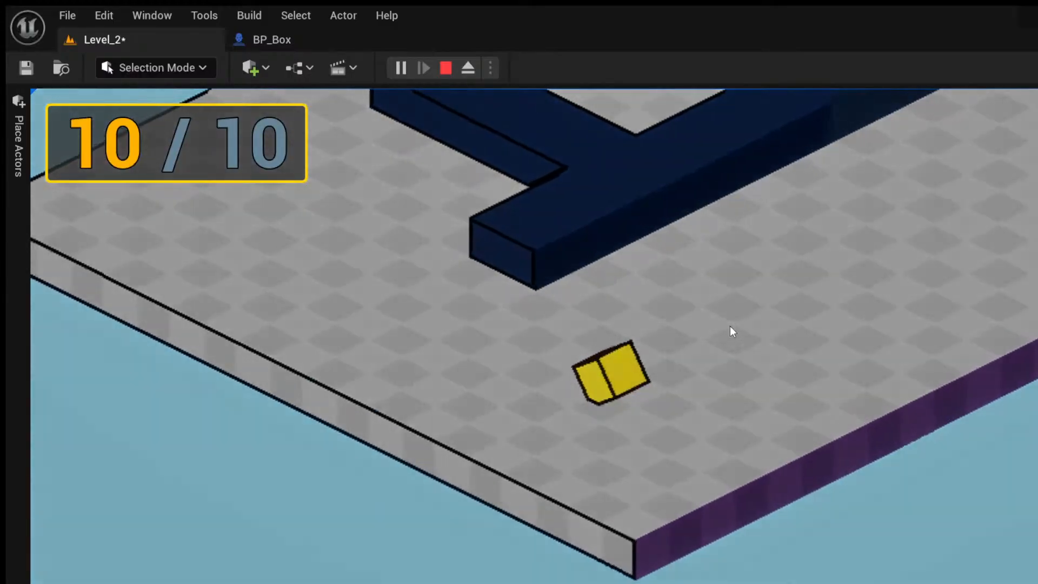
Collect the single coin in Level_2 and quit the game from the main menu.
key("d")
key("d")
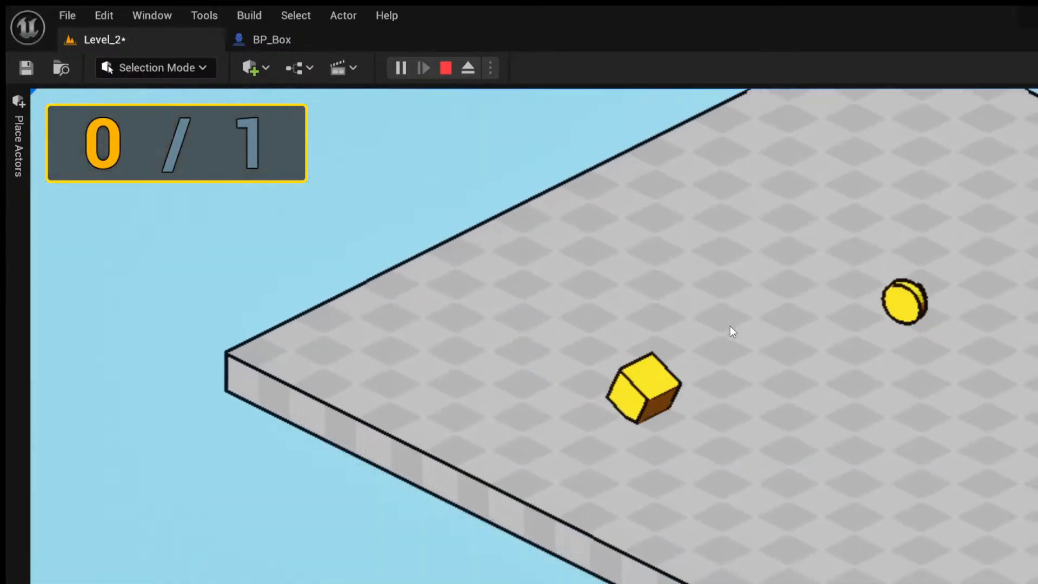
key("w")
key("w")
key("w")
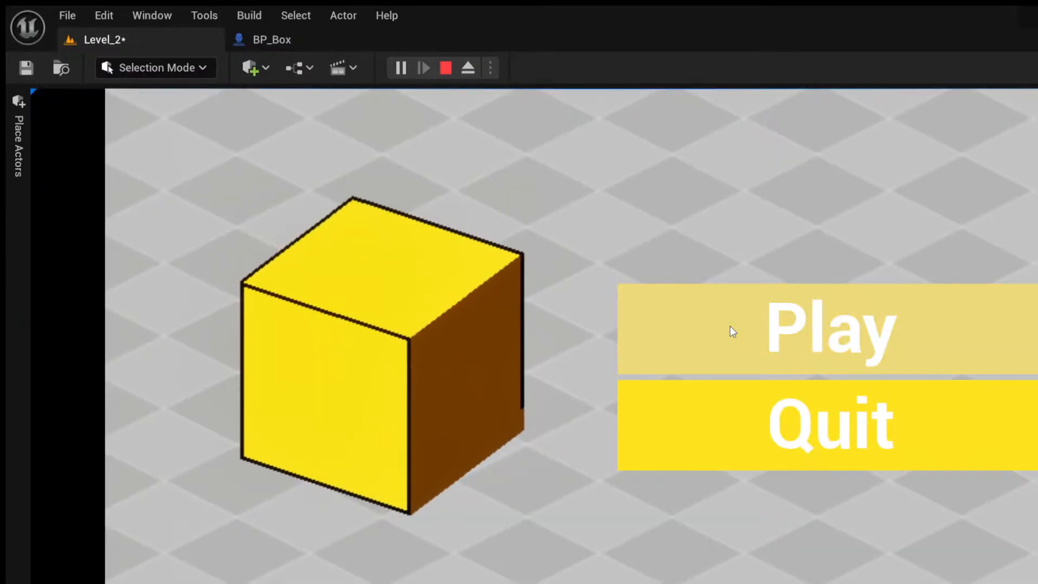
left_click(679, 451)
Open TestLevel from the Maps folder.
scroll(484, 359, "down", 10)
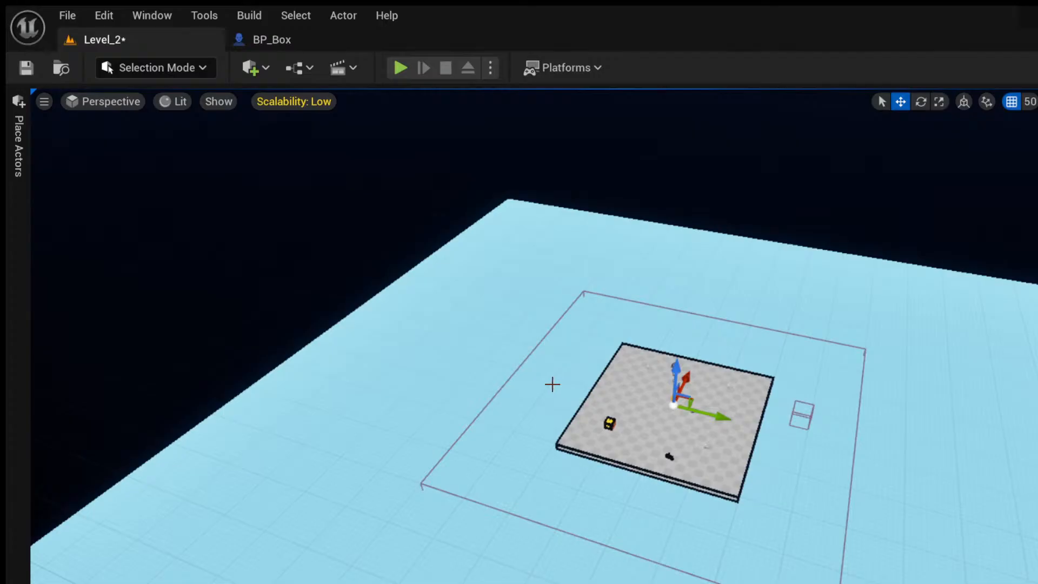
scroll(621, 417, "up", 2)
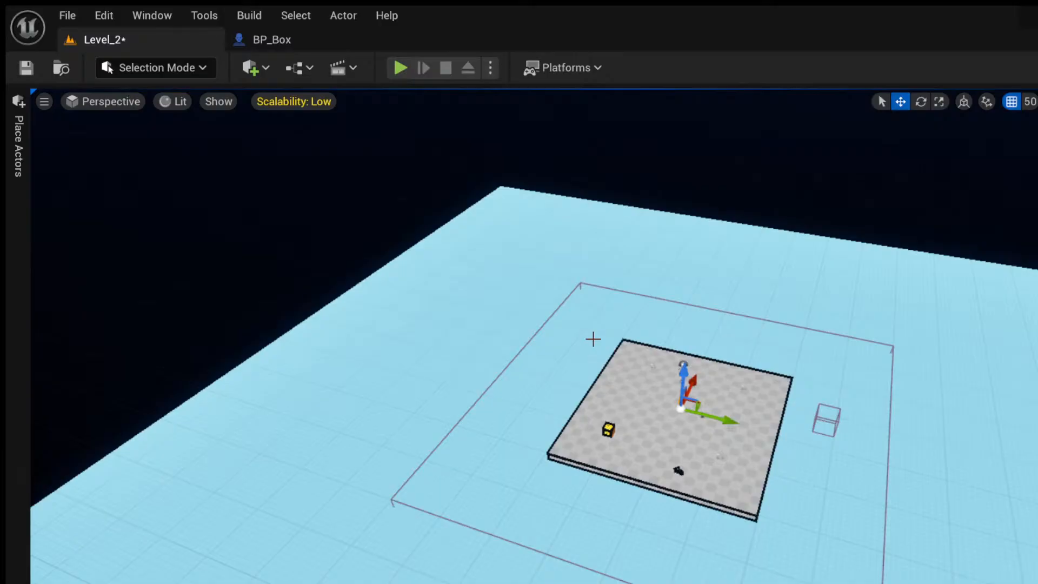
key("ctrl+space")
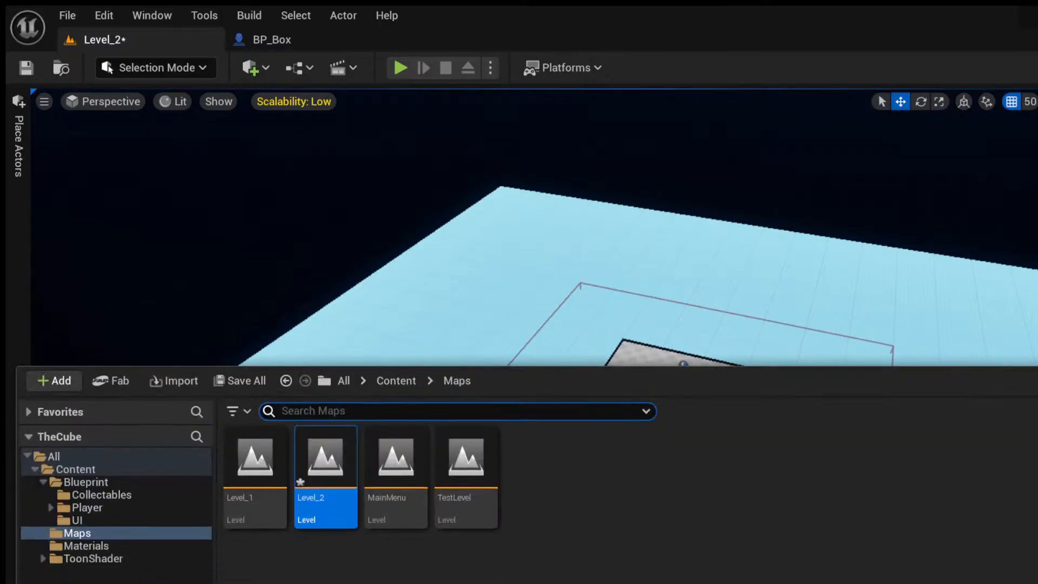
left_click(459, 502)
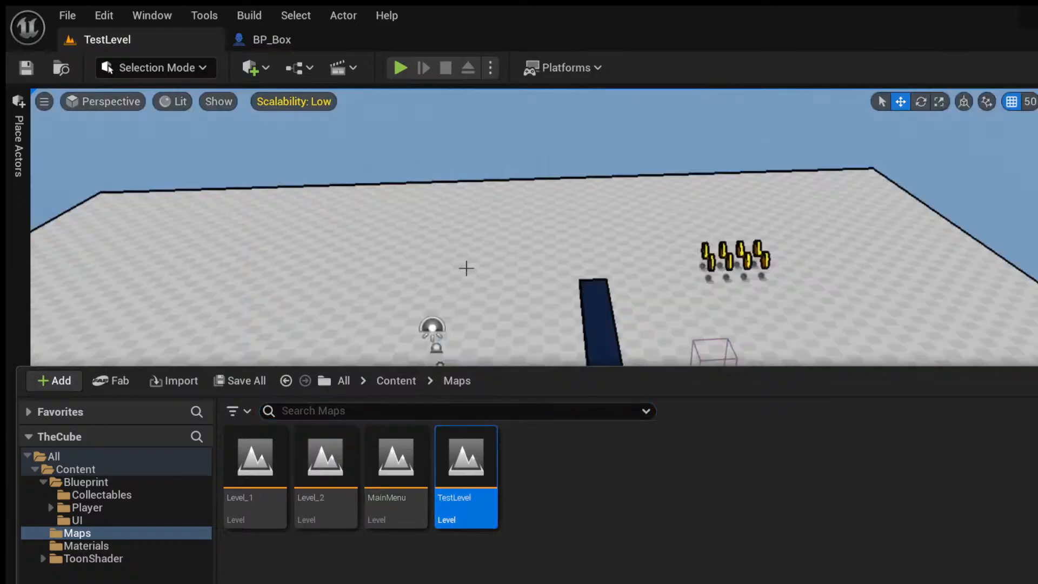
left_click(480, 196)
right_click_drag(547, 307, 400, 303)
right_click_drag(587, 416, 502, 381)
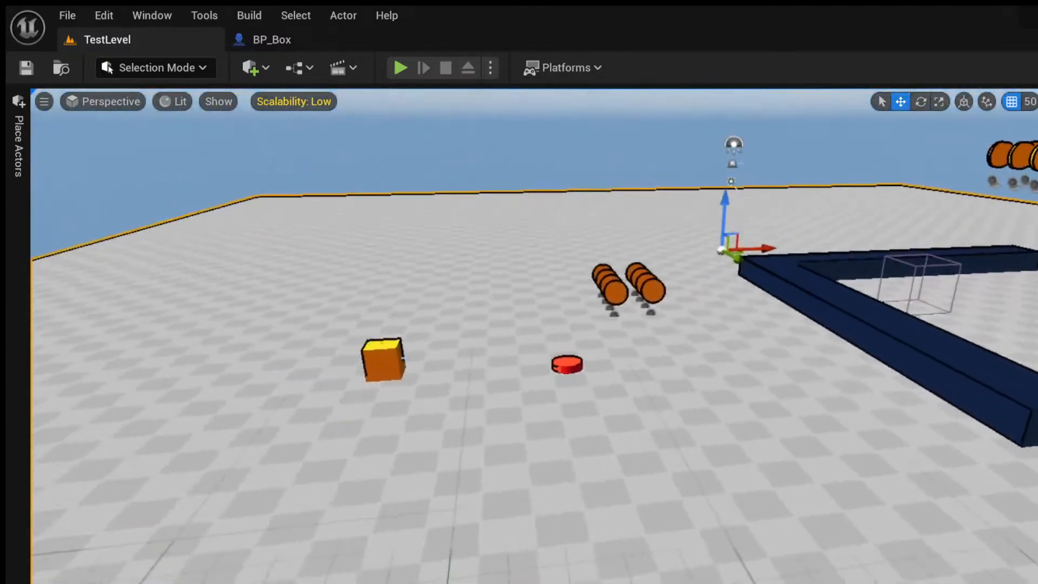
Open the BP_Trigger blueprint from the Blueprint folder.
key("ctrl+space")
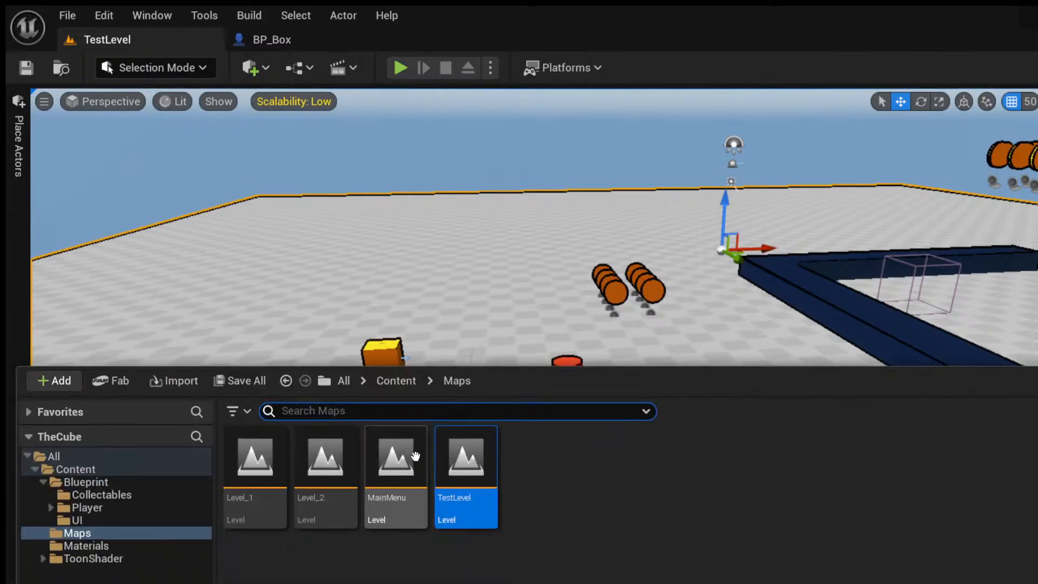
left_click(392, 382)
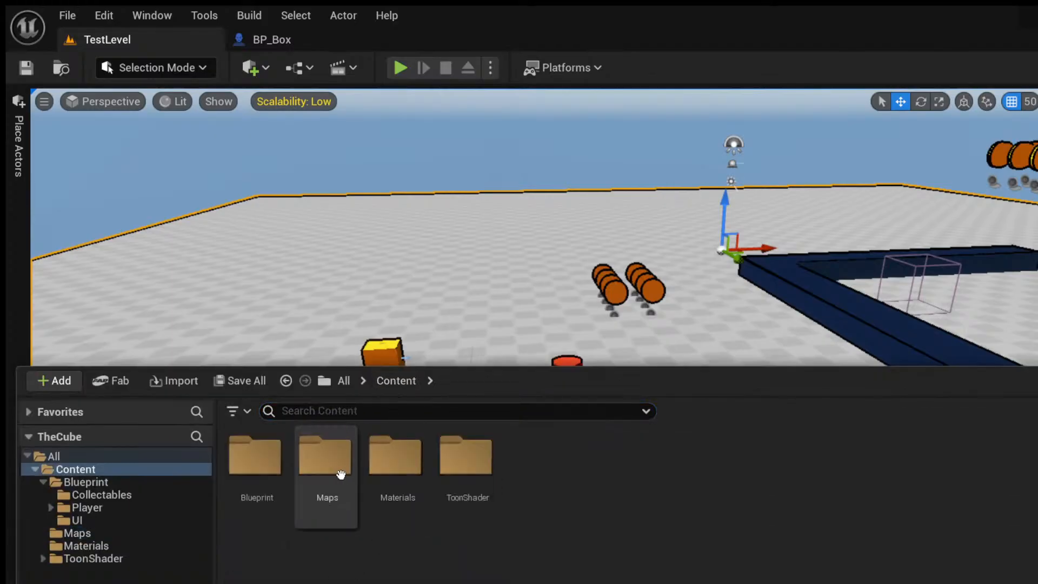
double_click(285, 468)
double_click(600, 476)
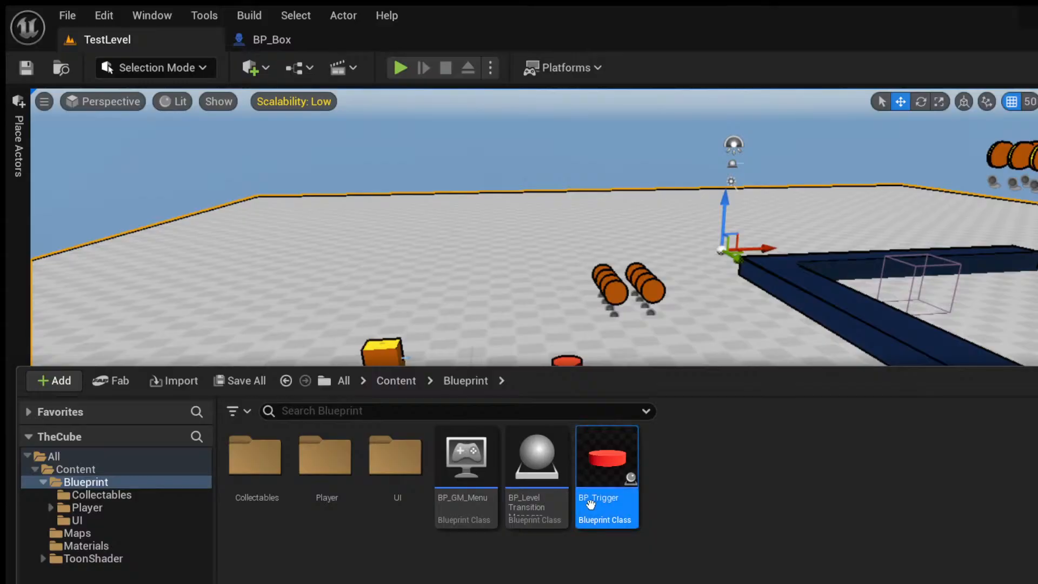
Examine BP_Trigger's event graph from the overlap event to Call On Pressed and its OnPressed dispatcher, and close the blueprint.
right_click_drag(311, 262, 537, 250)
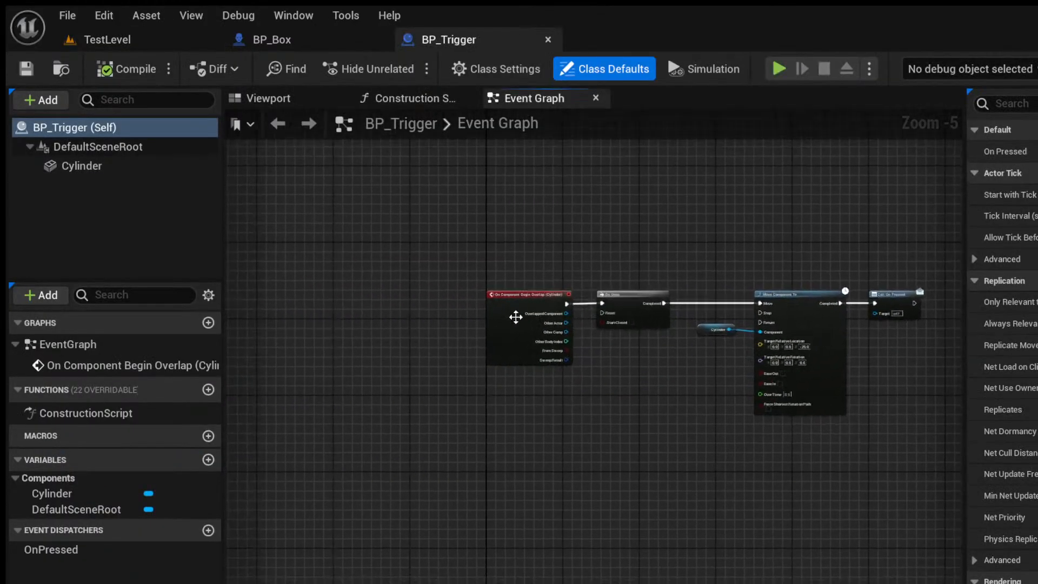
scroll(514, 317, "up", 5)
scroll(535, 348, "down", 5)
scroll(595, 316, "up", 5)
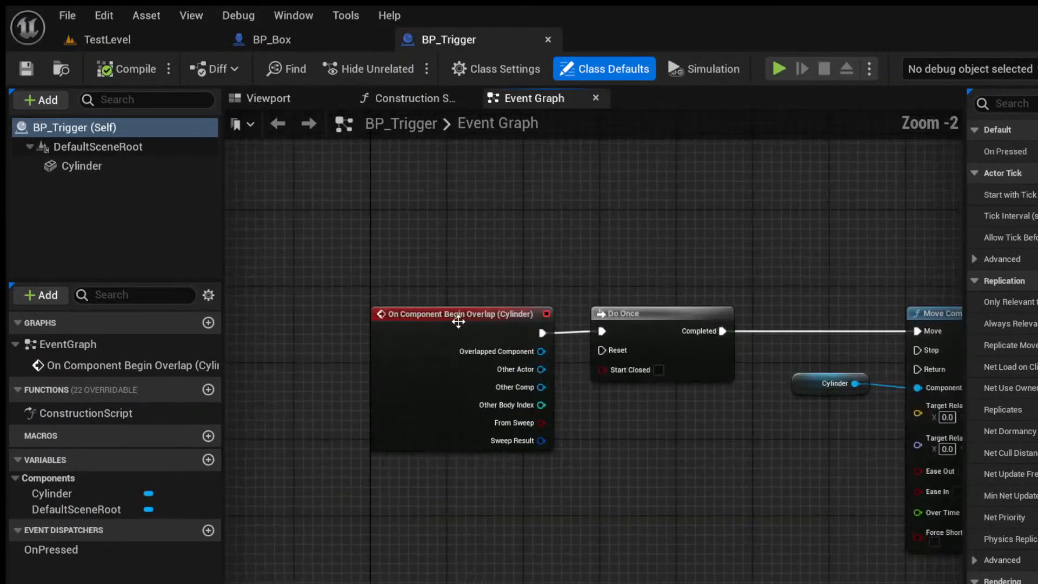
left_click_drag(405, 206, 850, 527)
right_click_drag(850, 527, 514, 440)
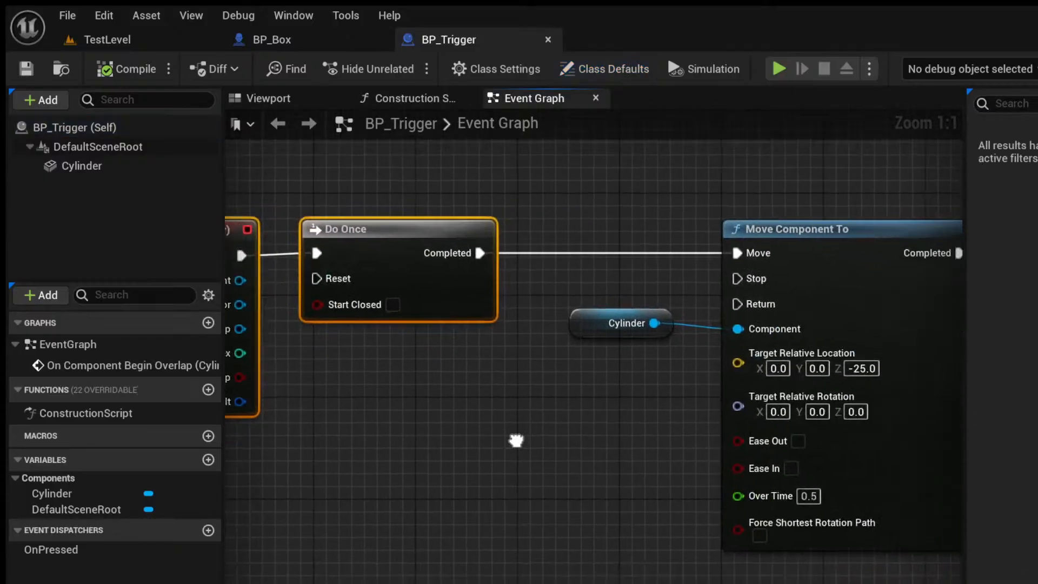
scroll(550, 424, "down", 3)
right_click_drag(572, 290, 417, 257)
left_click_drag(390, 220, 621, 397)
scroll(517, 265, "up", 3)
left_click(387, 306)
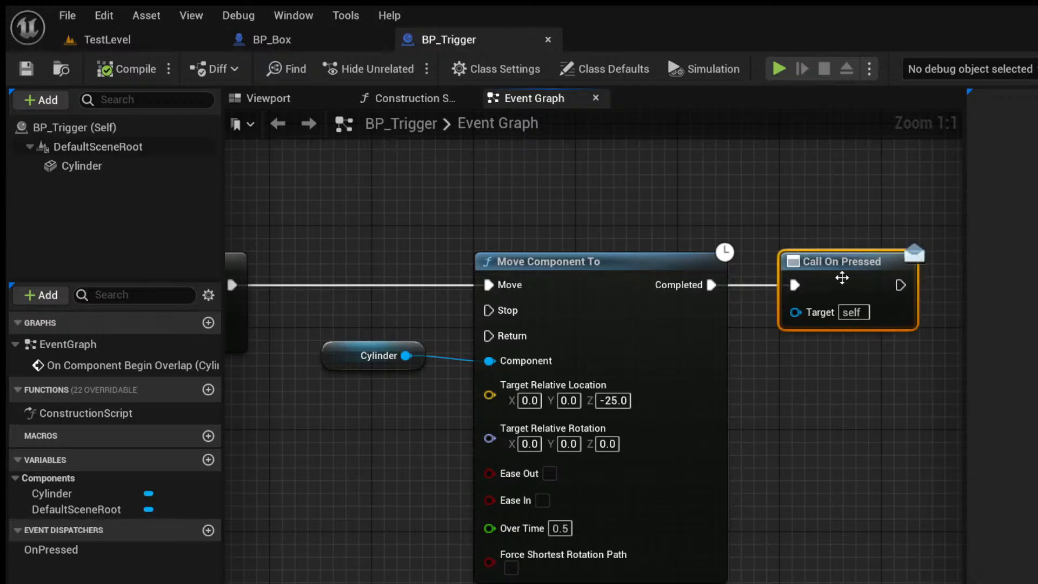
left_click(42, 555)
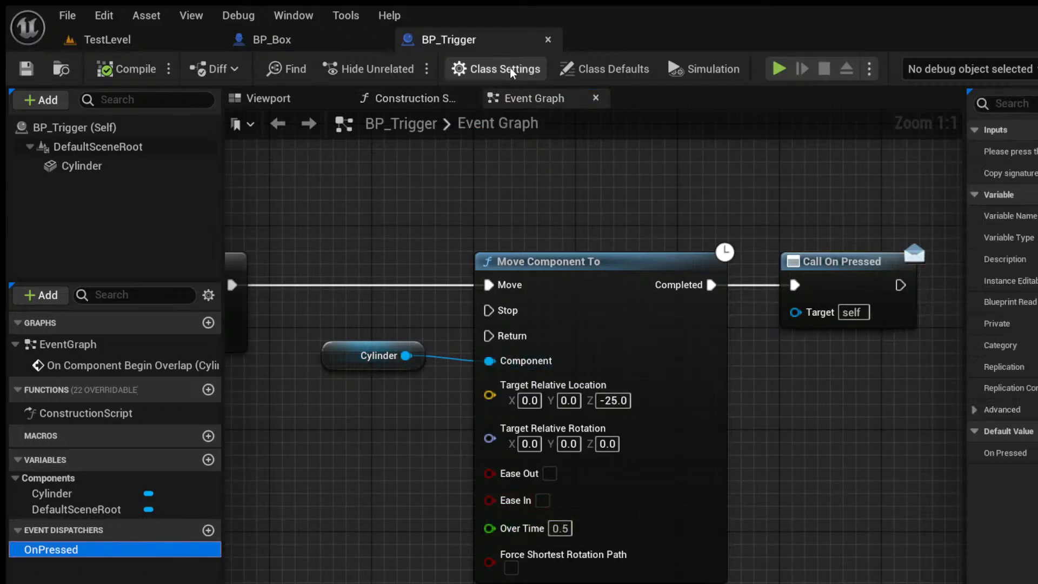
left_click(547, 40)
left_click(195, 43)
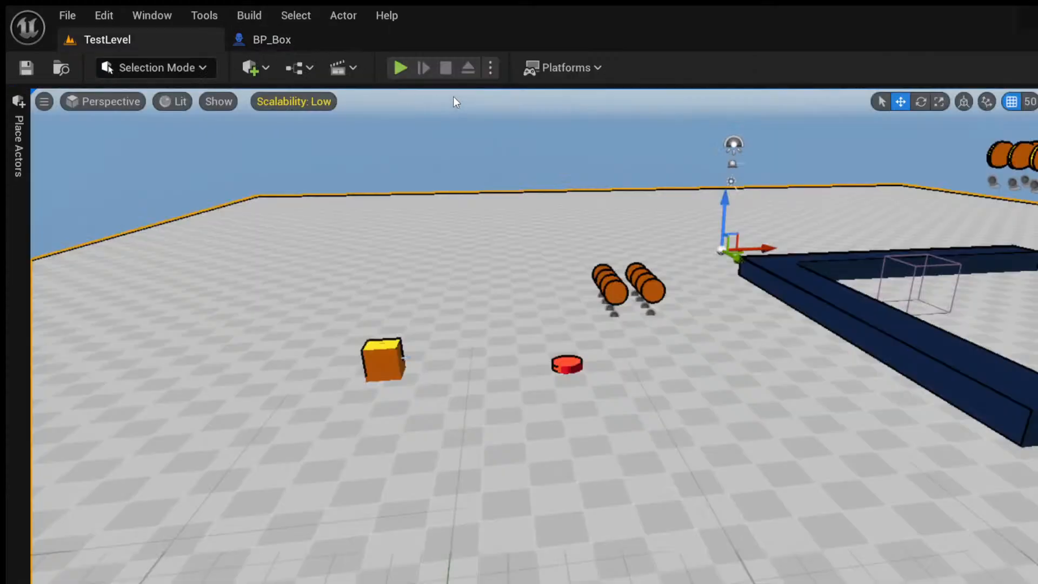
Play-test TestLevel and roll the cube over the red trigger button and around the blue wall.
left_click(394, 67)
left_click(540, 291)
key("d")
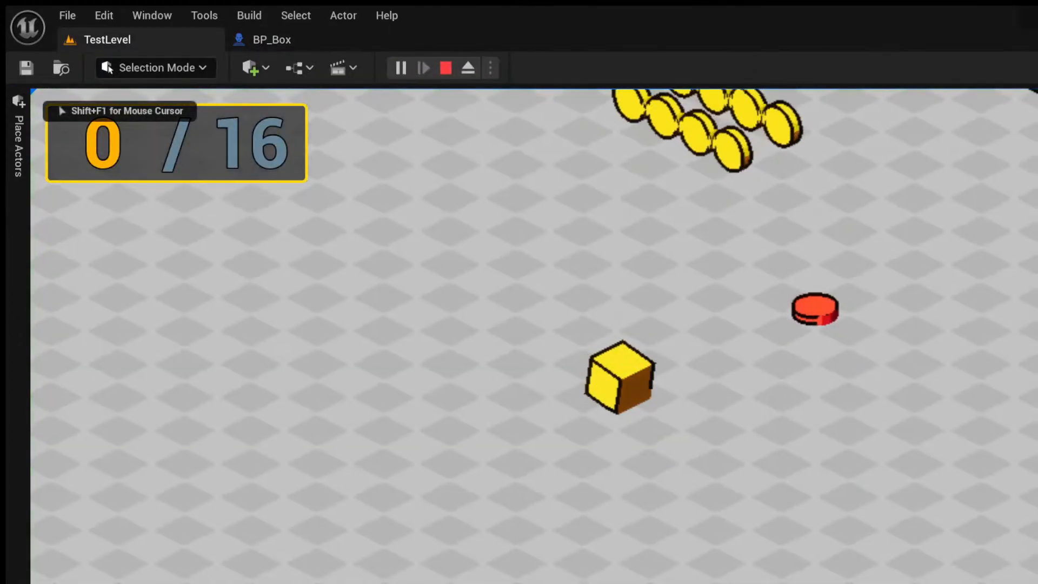
key("w")
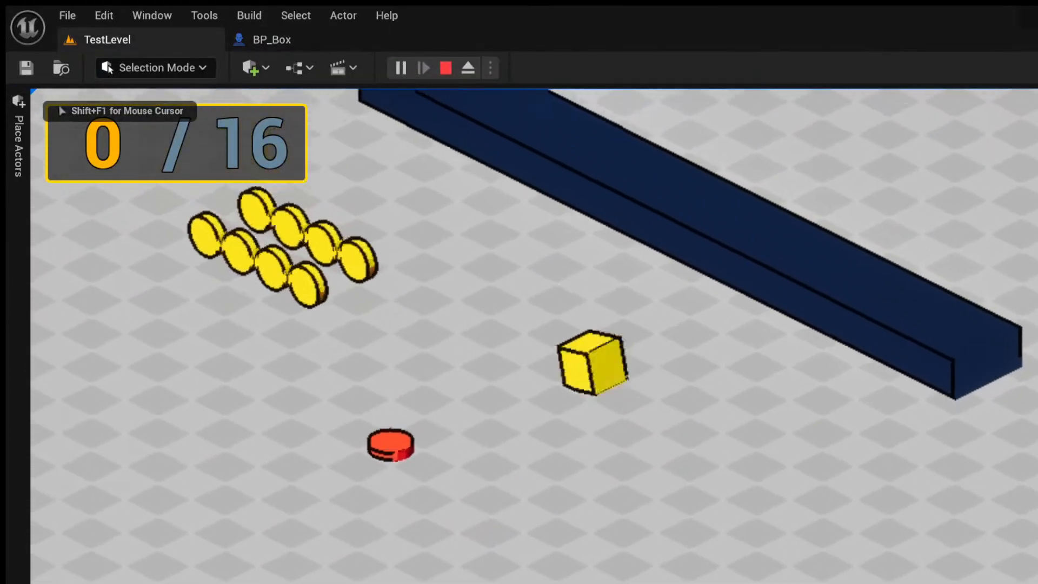
key("d")
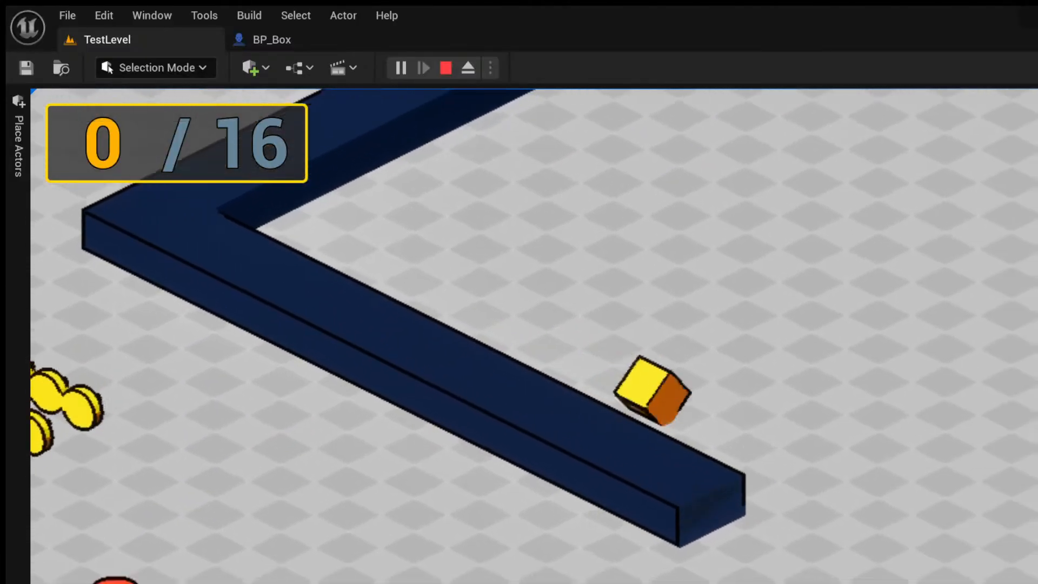
key("w")
key("a")
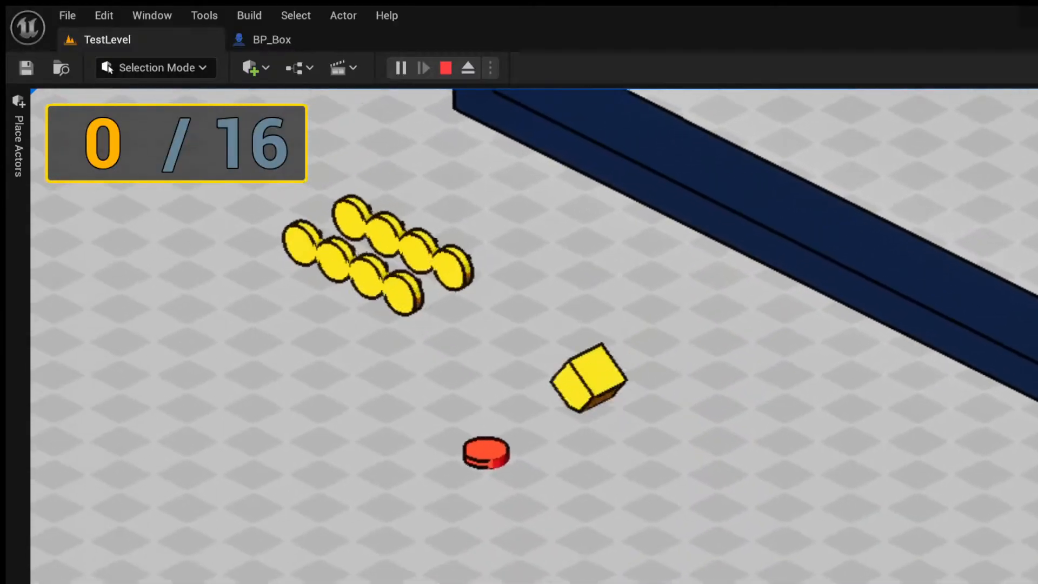
key("s")
key("d")
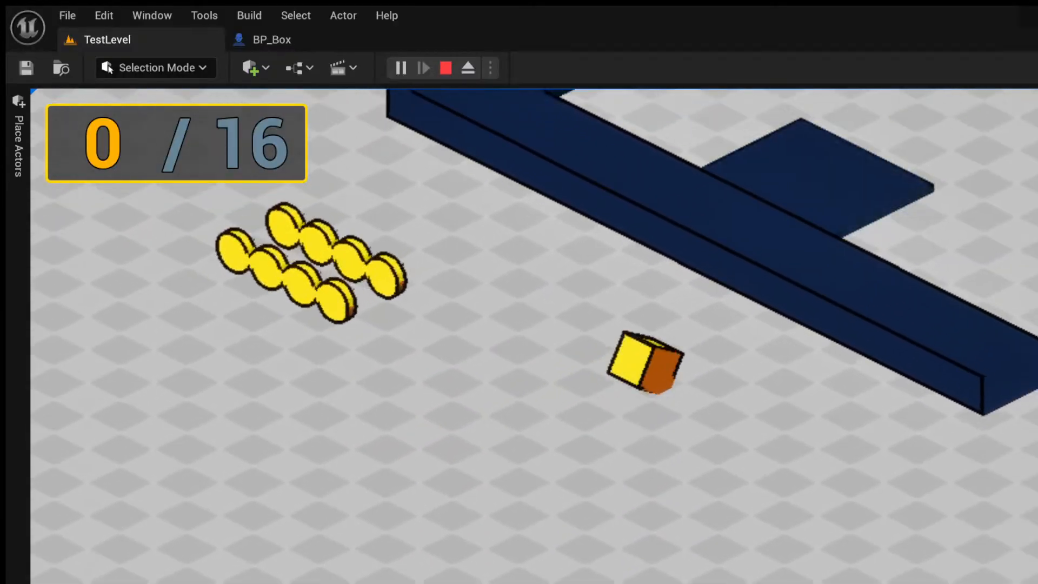
Roll the cube up the raised blocks toward the upper coins and stop the play test.
key("w")
key("d")
key("d")
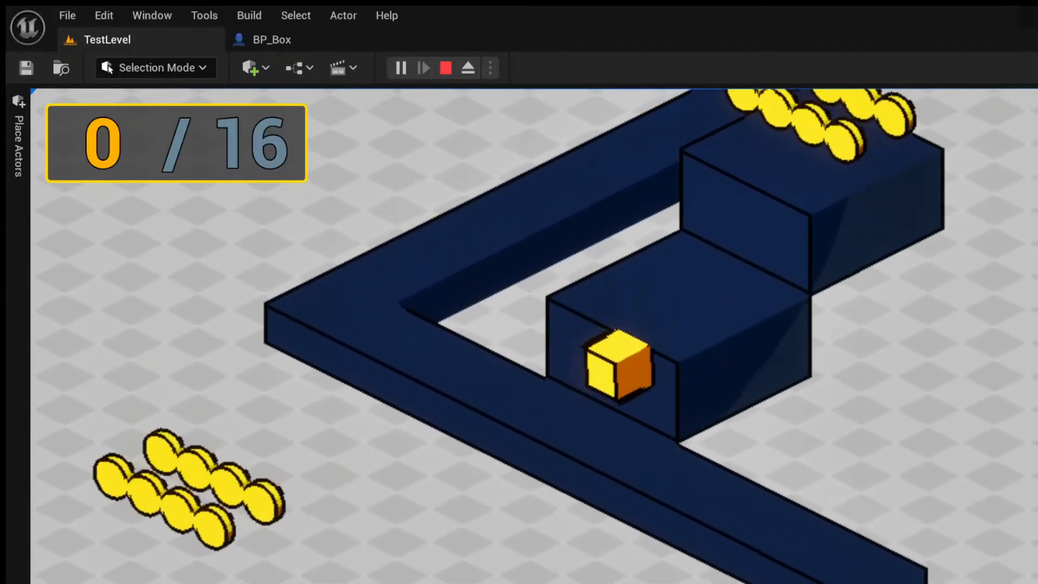
key("d")
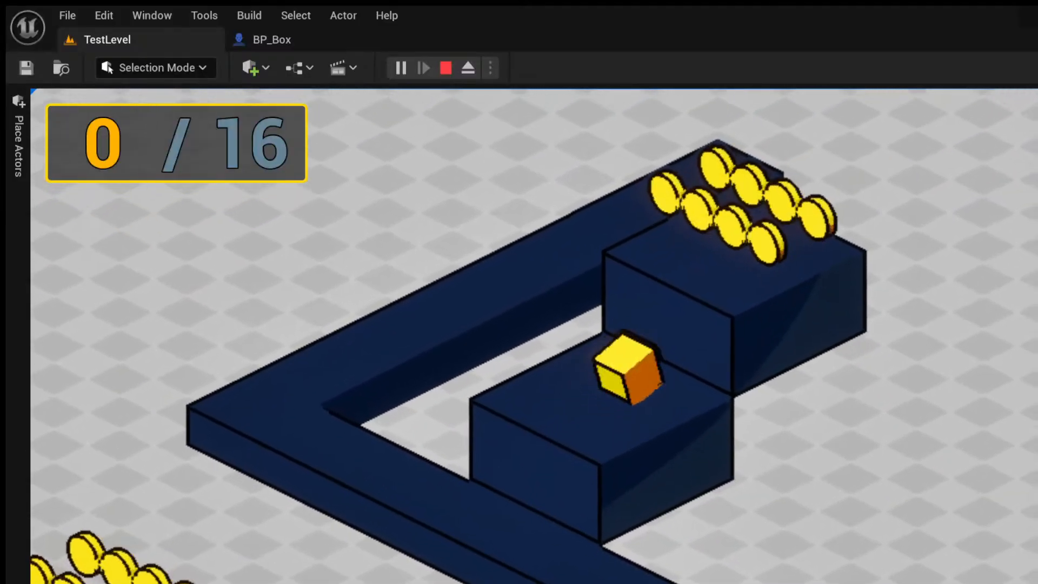
key("Escape")
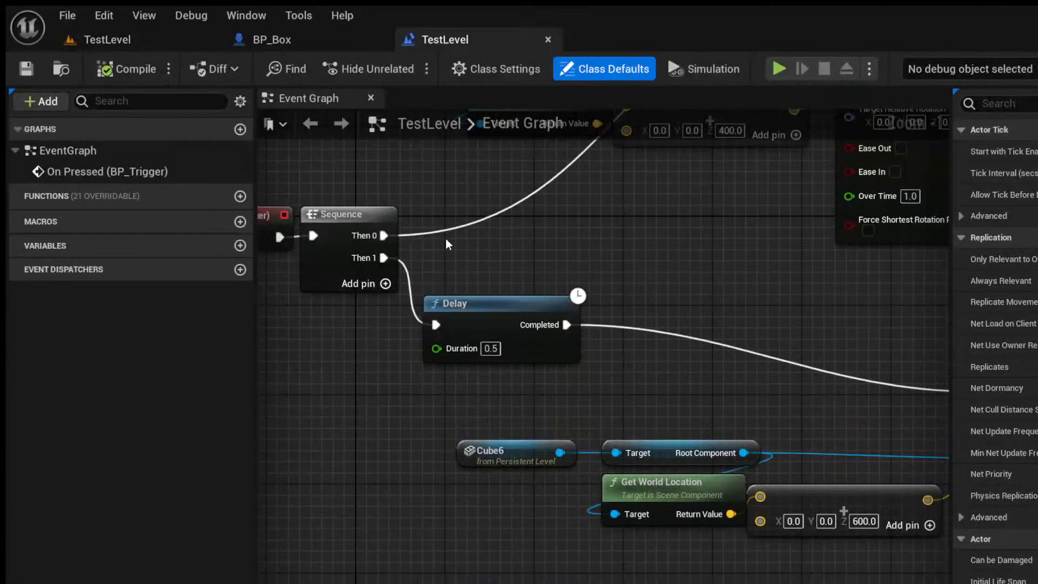
Examine the On Pressed (BP_Trigger) event, its Sequence and the Cube5 Move Component To branch in TestLevel's level blueprint.
scroll(364, 290, "down", 8)
scroll(363, 290, "up", 6)
scroll(498, 352, "up", 2)
left_click_drag(429, 306, 565, 439)
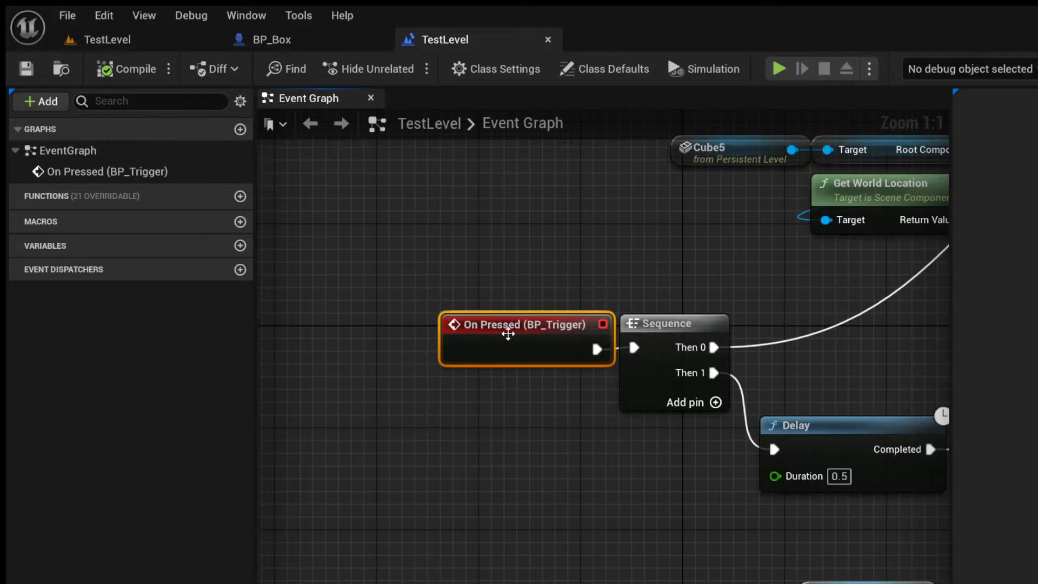
scroll(396, 459, "down", 4)
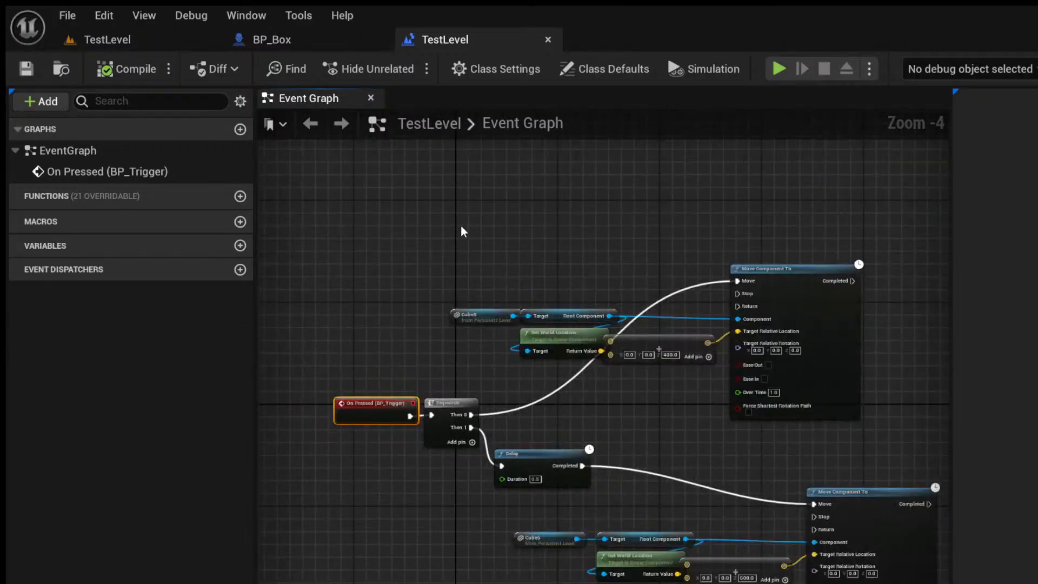
left_click_drag(461, 229, 883, 423)
right_click_drag(833, 460, 733, 305)
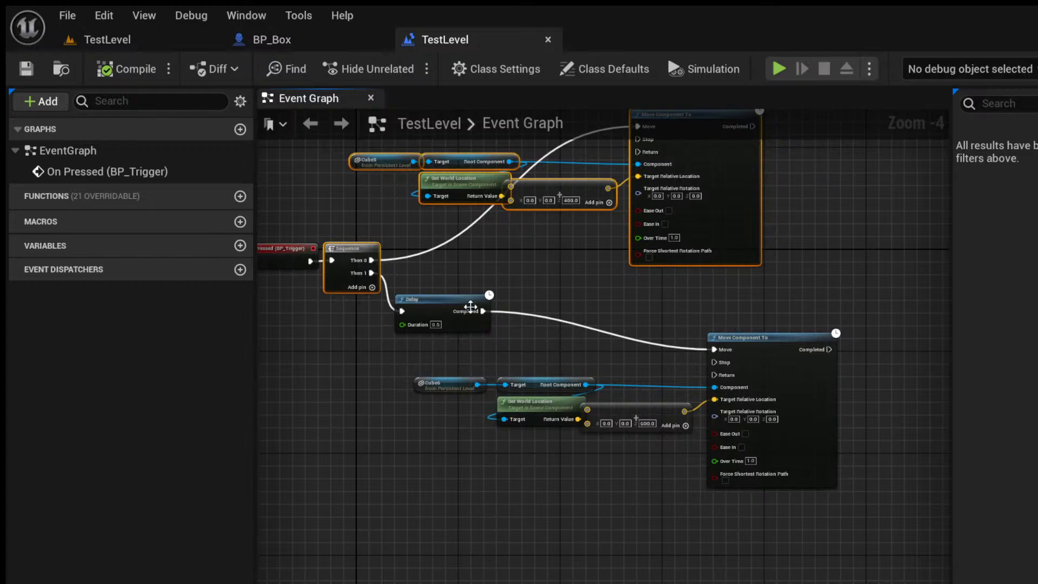
Examine how the Delay and the Cube6 world location offset feed the second Move Component To node.
scroll(505, 342, "up", 4)
scroll(486, 305, "down", 5)
right_click_drag(486, 306, 602, 369)
scroll(603, 369, "up", 5)
right_click_drag(522, 401, 478, 233)
scroll(563, 314, "down", 3)
right_click_drag(574, 174, 540, 290)
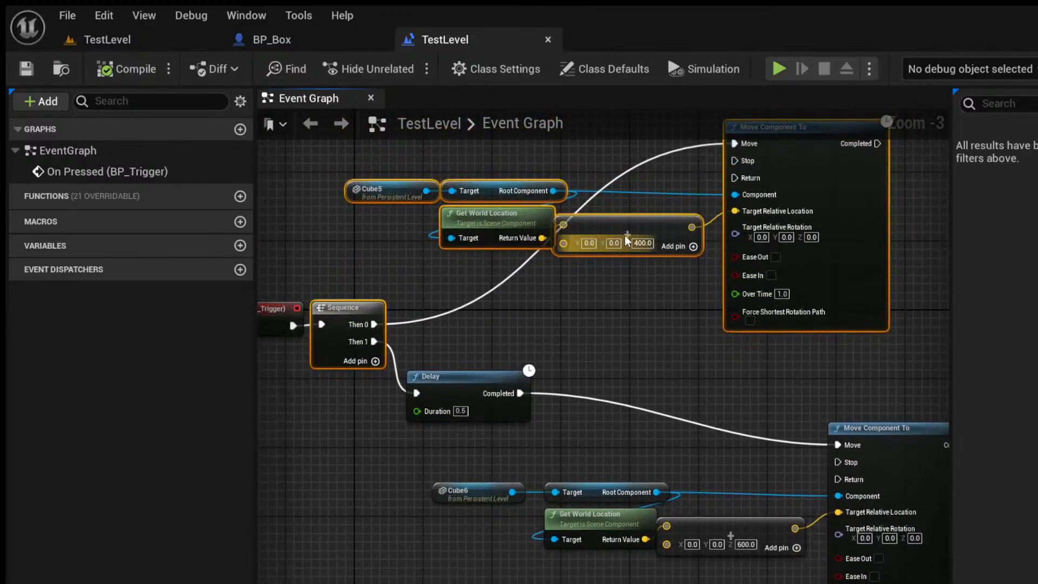
scroll(581, 281, "down", 3)
right_click_drag(674, 395, 563, 359)
scroll(564, 361, "up", 6)
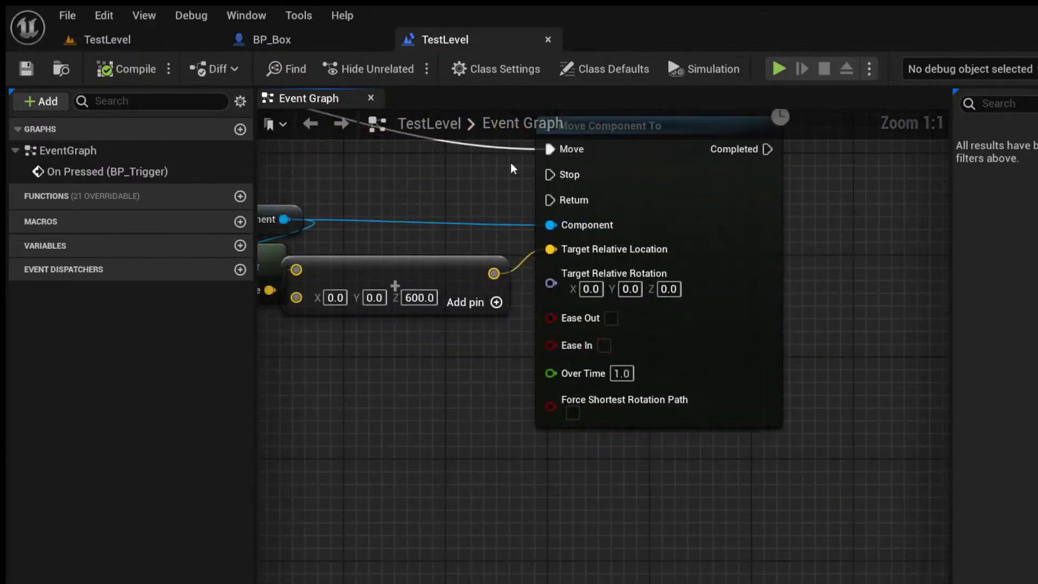
right_click_drag(512, 167, 590, 349)
right_click_drag(481, 328, 750, 296)
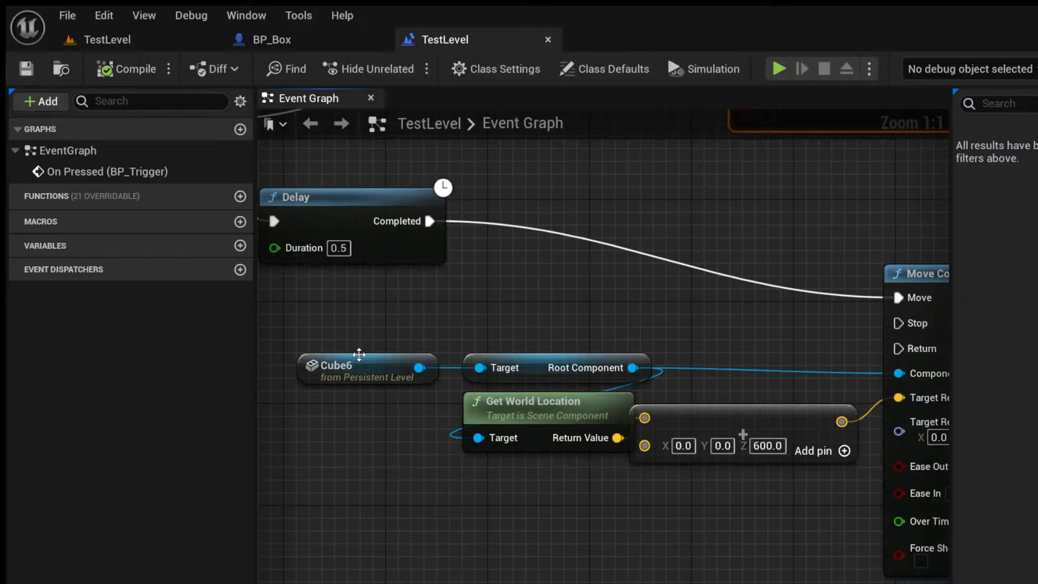
right_click_drag(850, 547, 736, 547)
right_click_drag(402, 320, 521, 287)
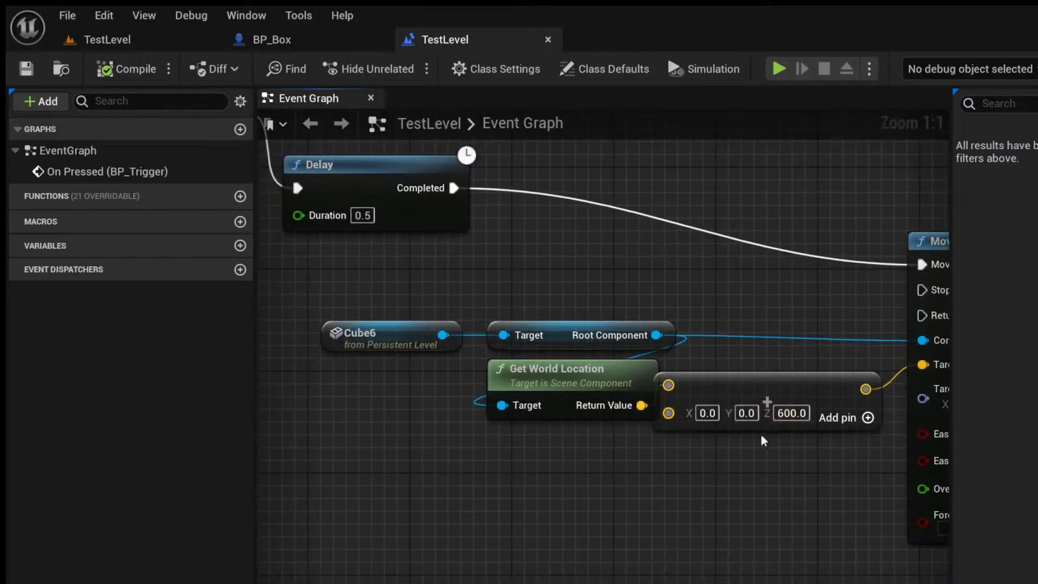
Nudge the Cube6 vector addition node slightly down, save the level blueprint and return to the TestLevel viewport.
left_click(741, 406)
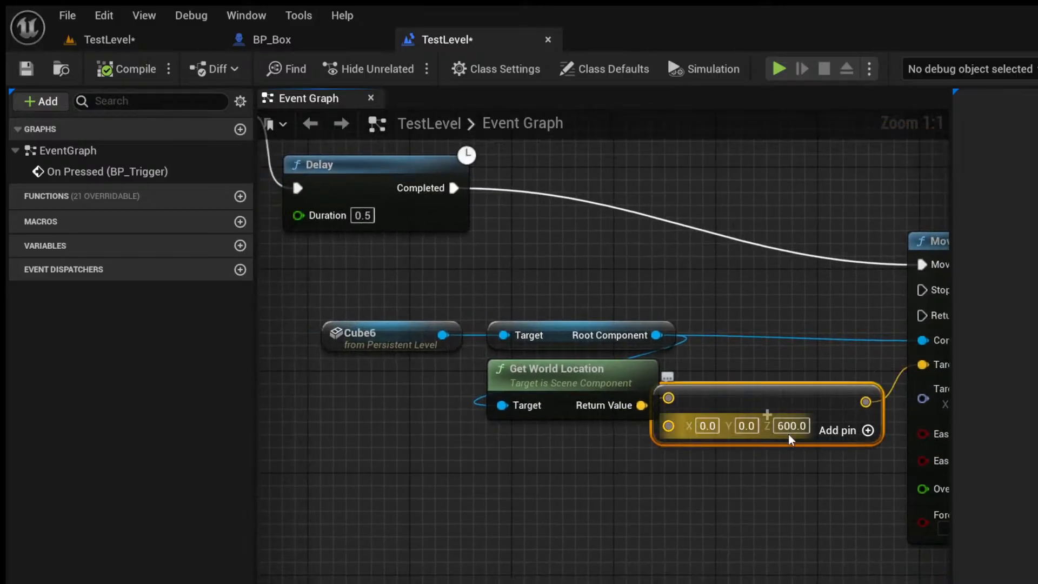
right_click_drag(783, 440, 653, 430)
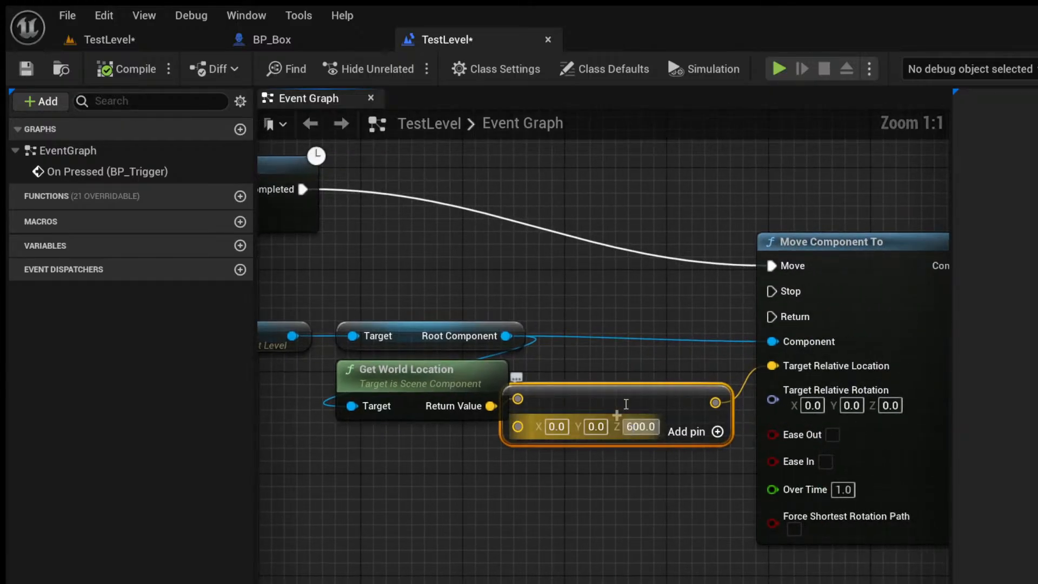
scroll(621, 382, "down", 5)
right_click_drag(619, 377, 624, 526)
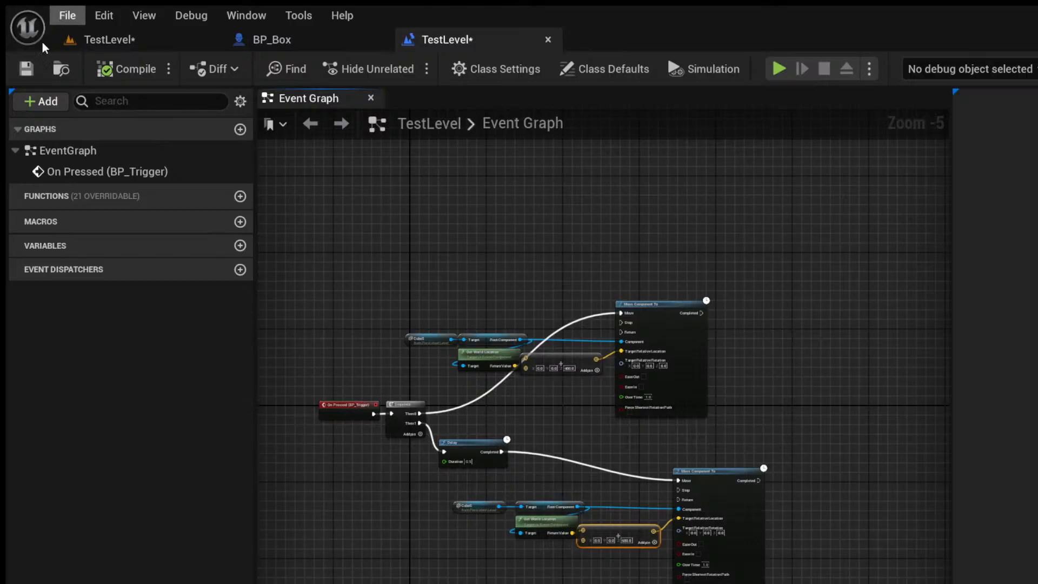
key("ctrl+s")
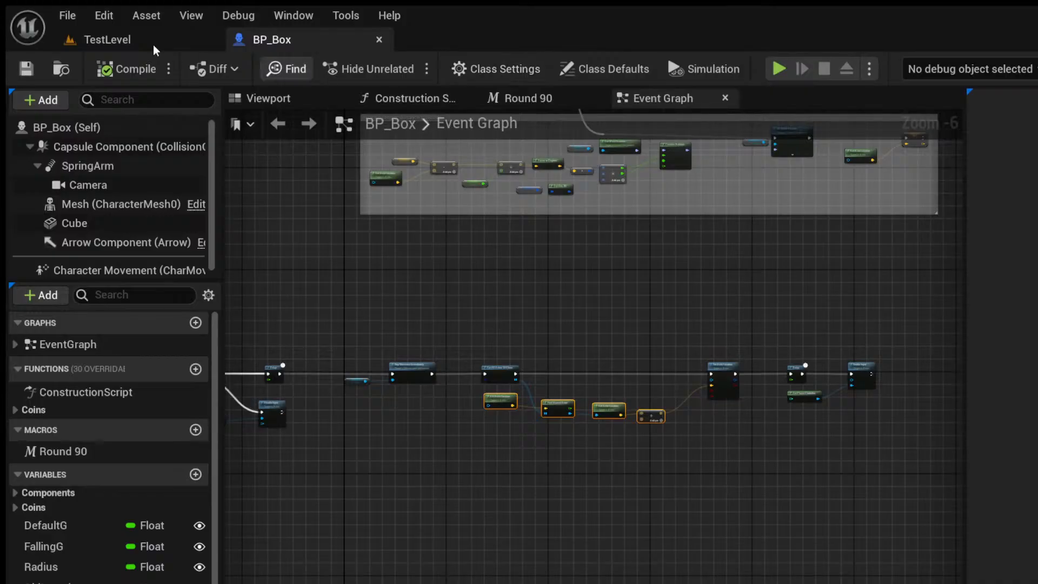
left_click(153, 45)
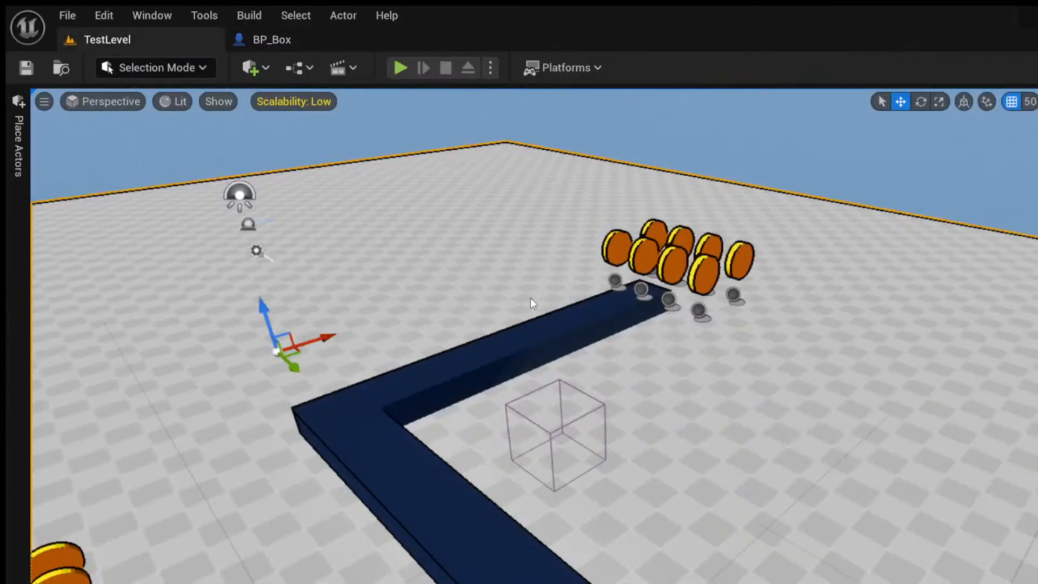
scroll(642, 396, "down", 2)
right_click_drag(556, 381, 499, 468)
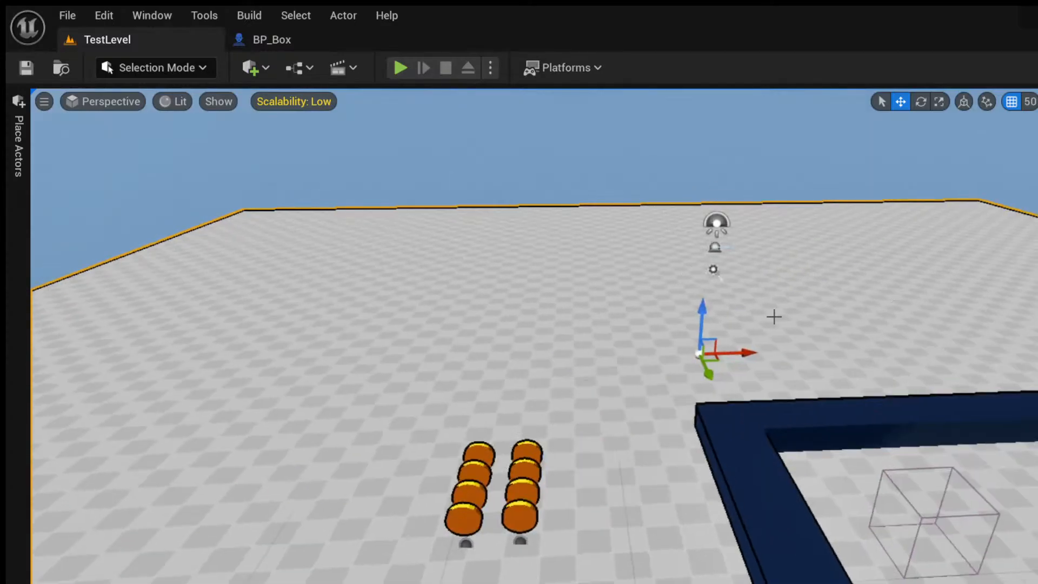
right_click_drag(782, 310, 882, 327)
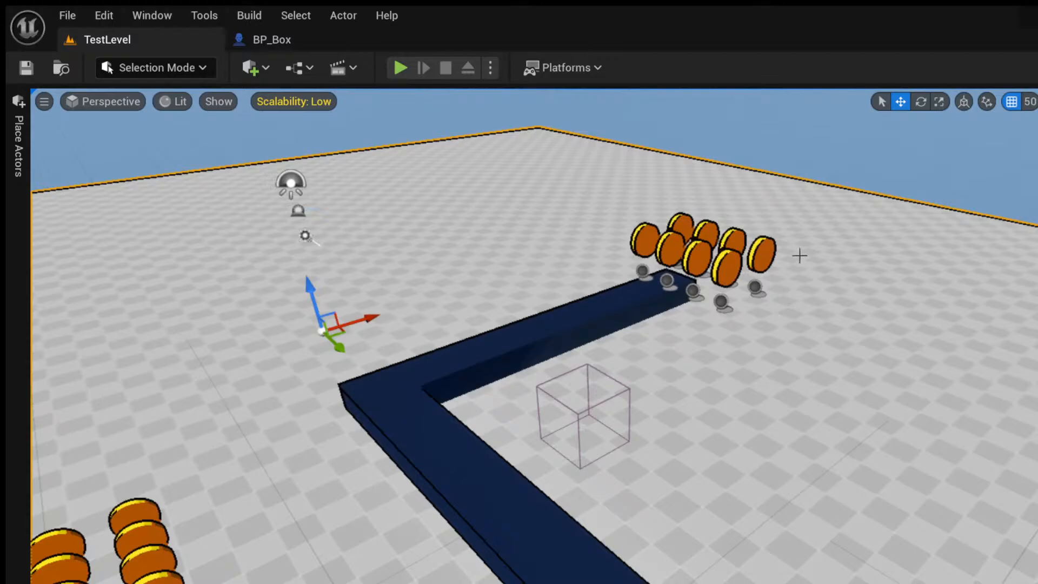
right_click_drag(858, 242, 762, 232)
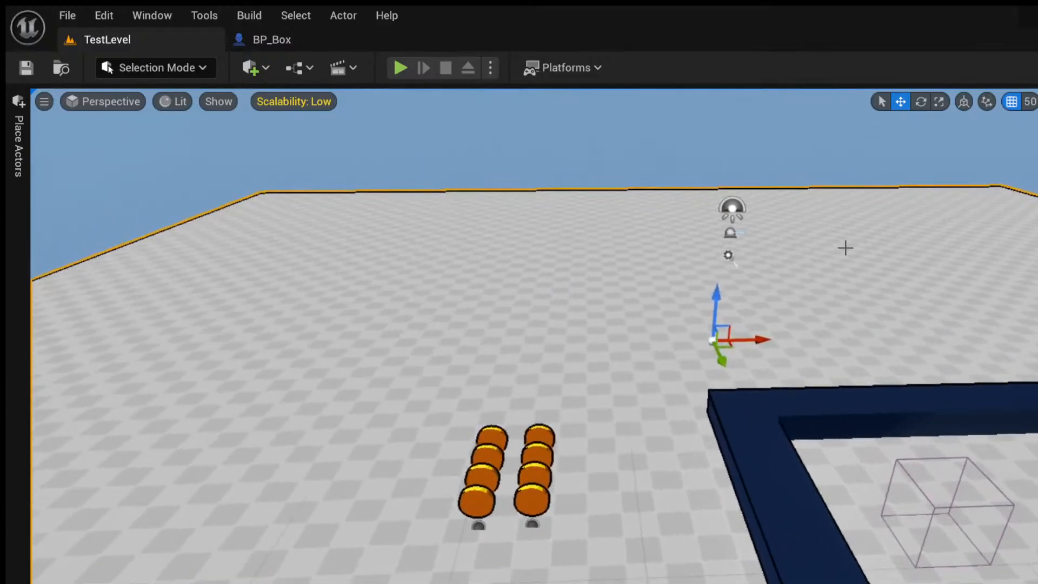
right_click_drag(845, 247, 805, 258)
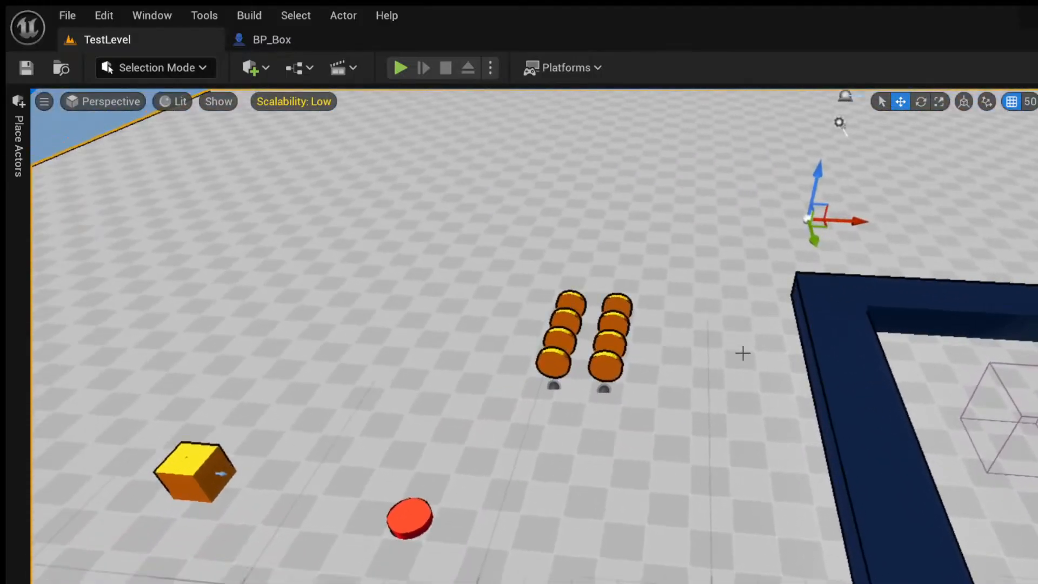
right_click_drag(741, 352, 781, 376)
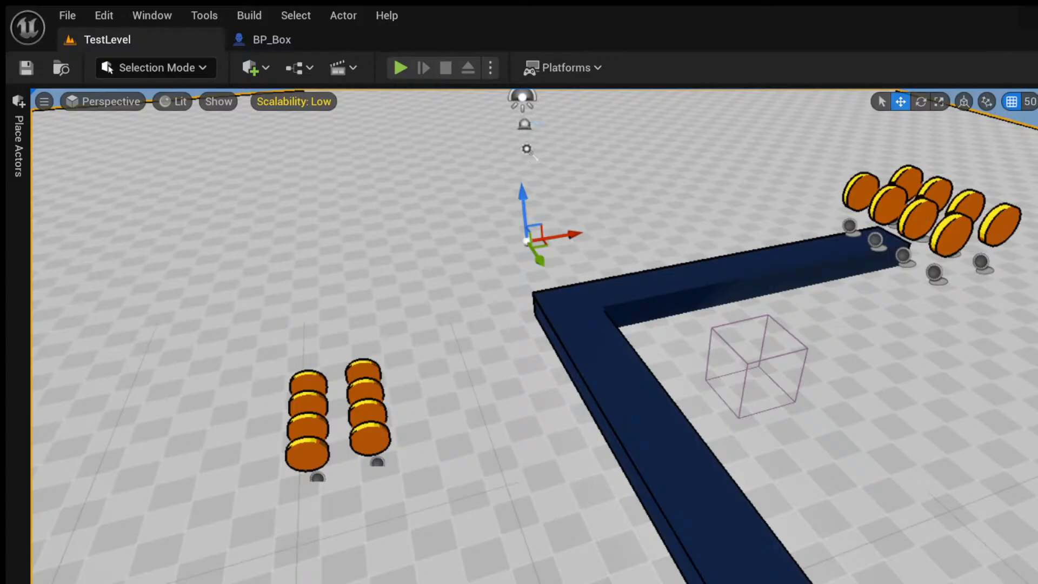
Open the WBP_MainMenu widget blueprint from the Blueprint/UI folder.
key("ctrl+space")
double_click(401, 512)
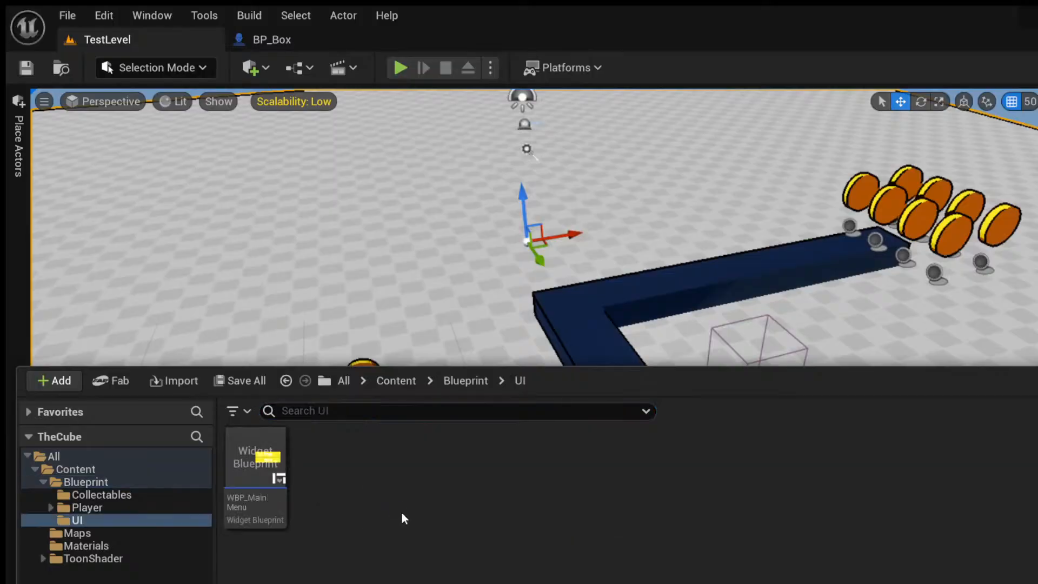
double_click(275, 522)
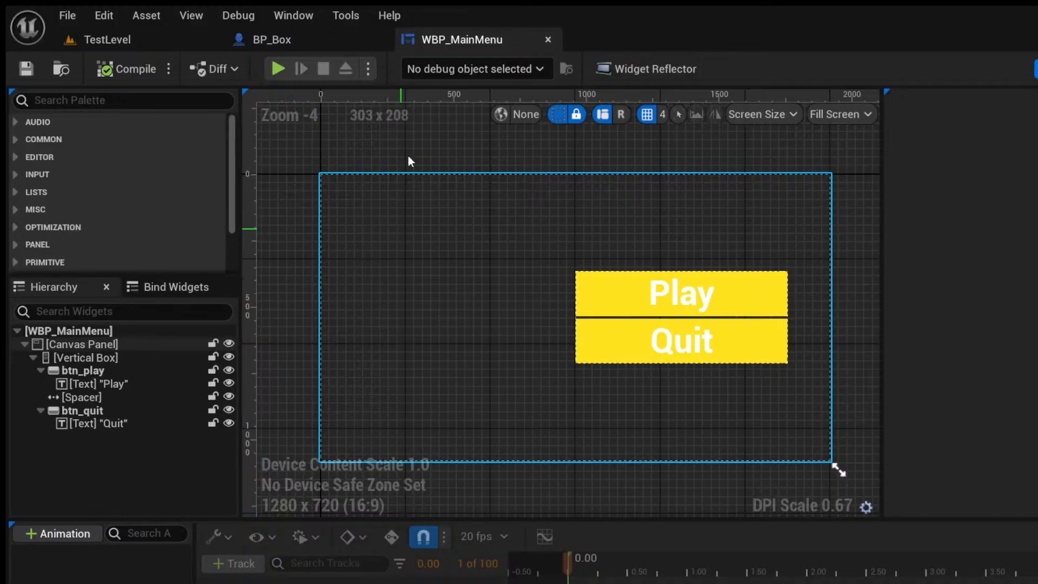
Add a Border widget to the main menu's Canvas Panel and anchor it to the centre.
left_click(32, 357)
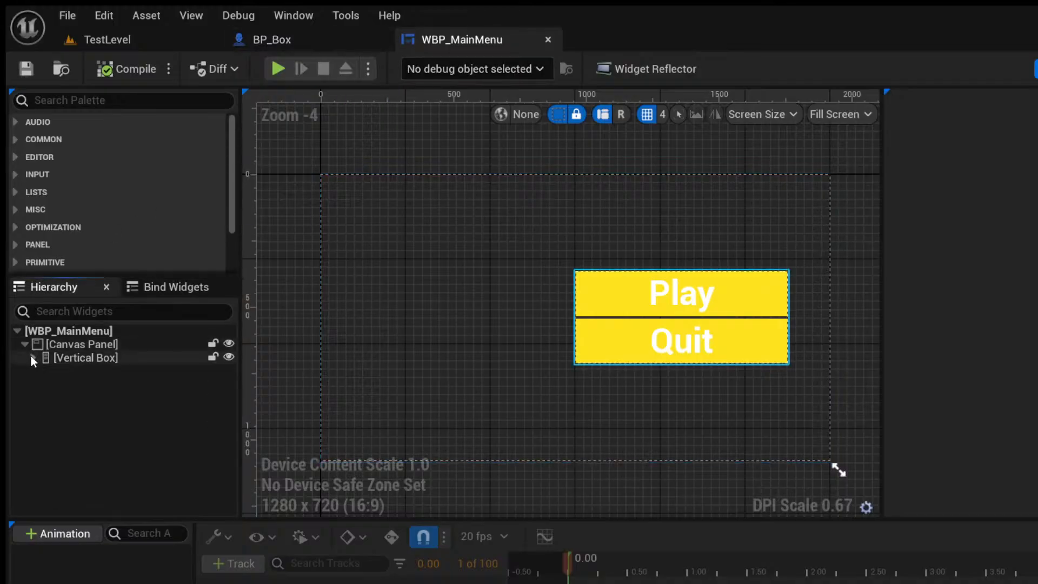
left_click(61, 99)
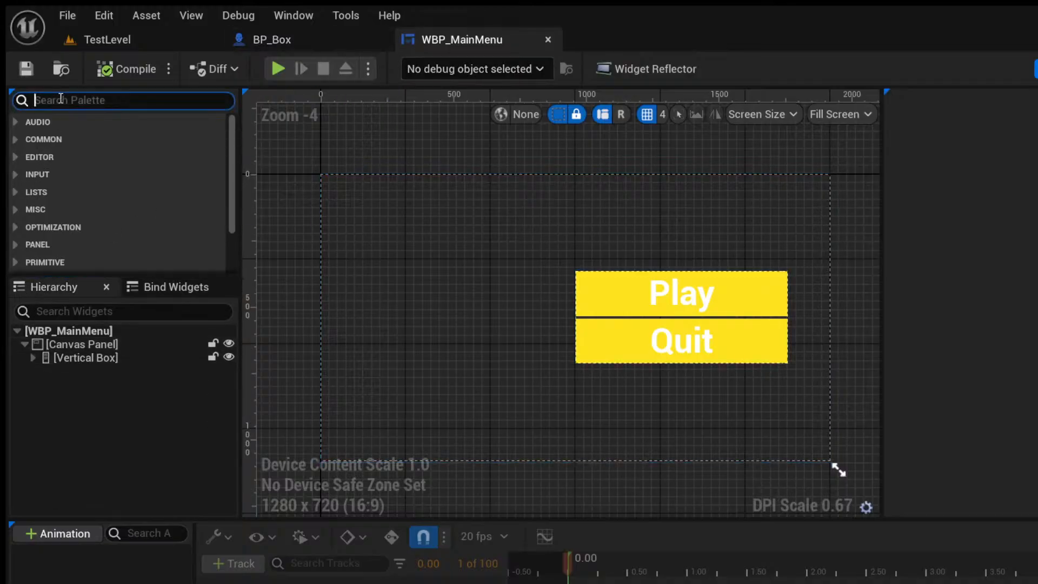
type("bor")
left_click_drag(82, 140, 385, 229)
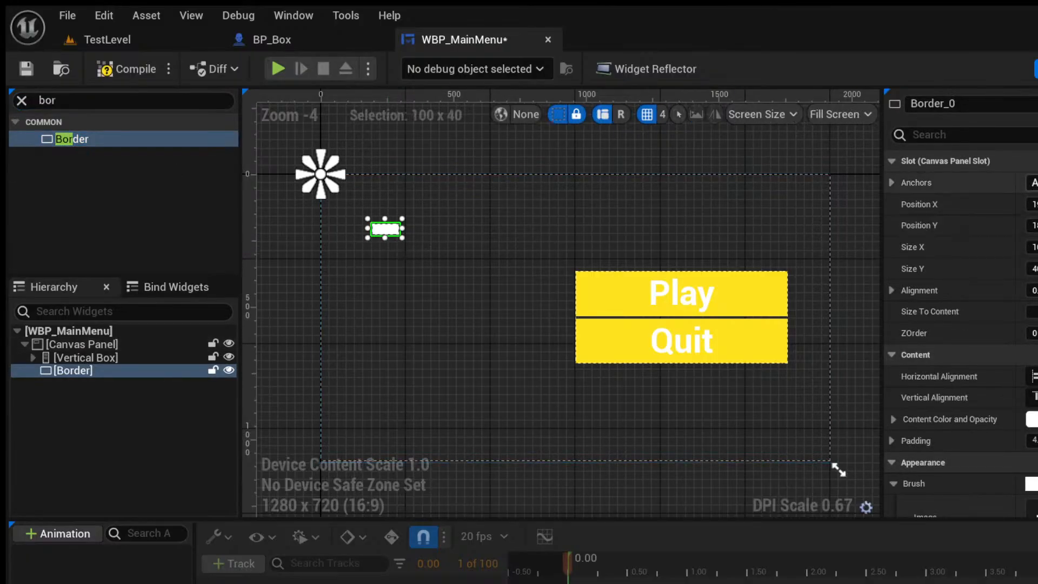
left_click(1034, 183)
left_click(1033, 266)
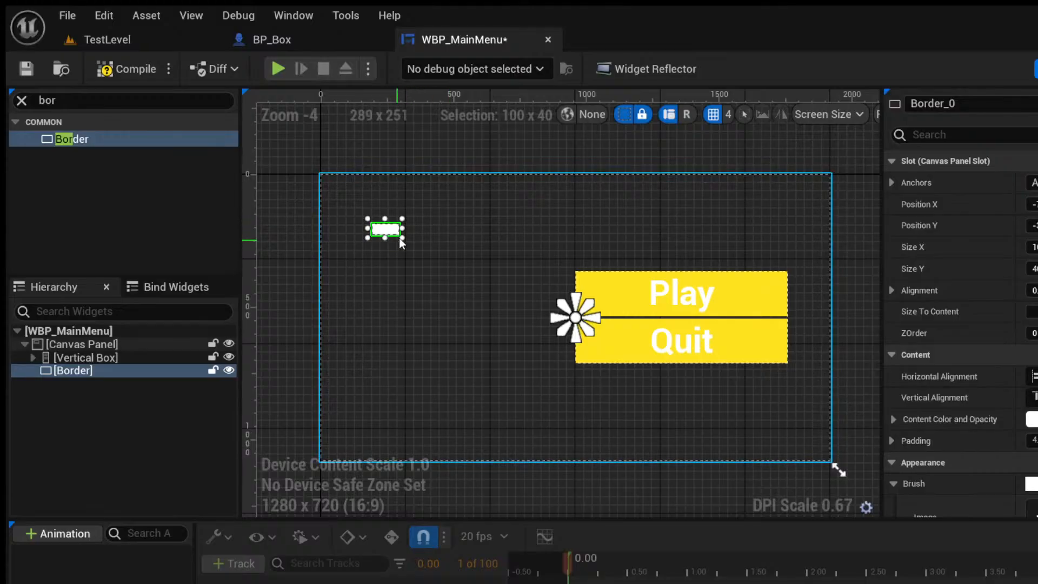
Resize the border to about 1642 × 814 over the menu buttons and set its Brush Color to dark navy blue.
left_click_drag(401, 239, 754, 425)
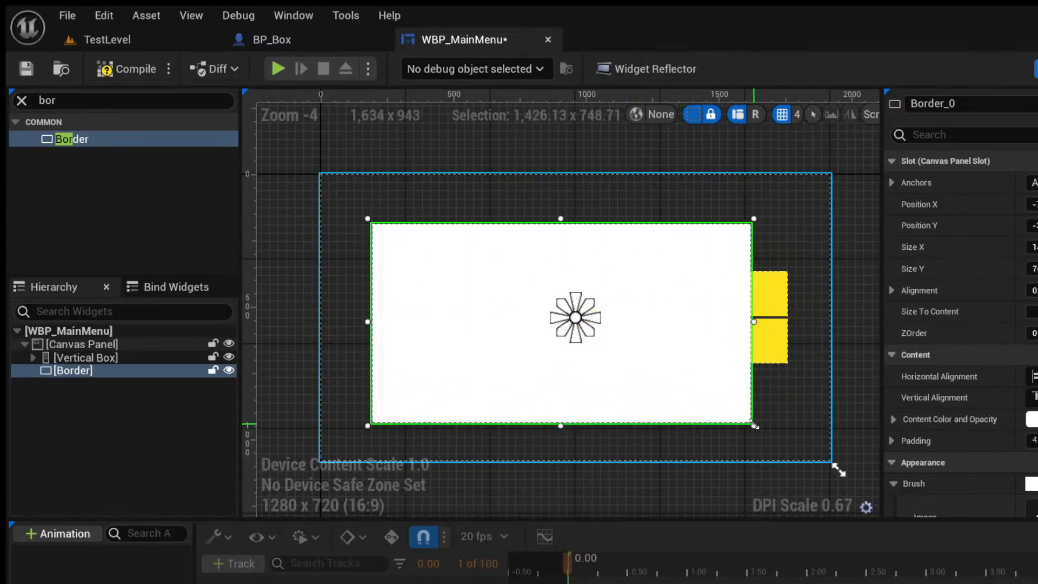
left_click_drag(688, 329, 716, 320)
left_click_drag(403, 416, 376, 431)
left_click_drag(788, 321, 801, 321)
left_click_drag(343, 322, 359, 322)
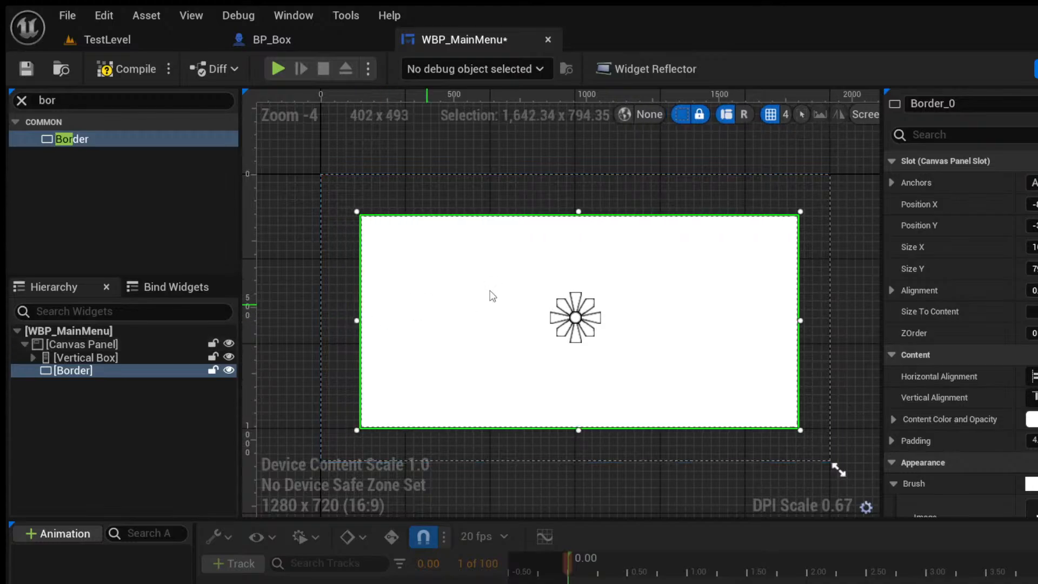
left_click_drag(579, 212, 579, 207)
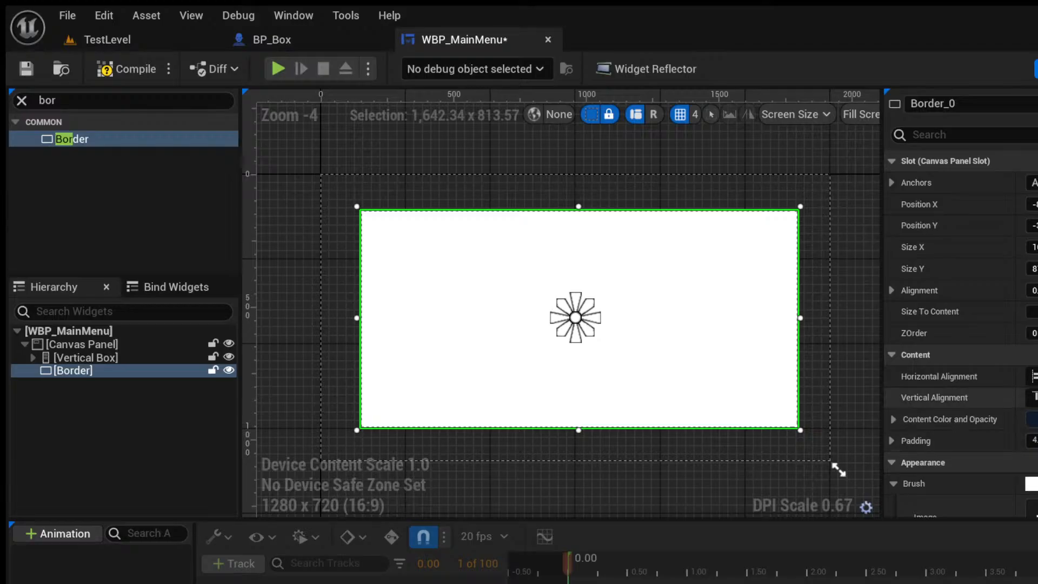
scroll(1005, 313, "down", 5)
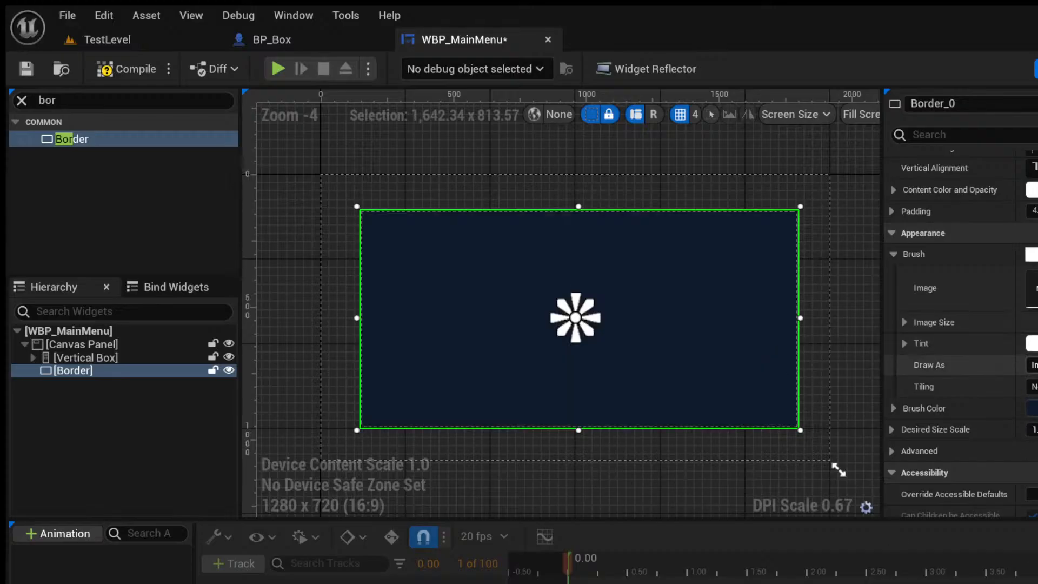
Draw the border's brush as a Rounded Box with Fixed Radius rounding and corner radii of 20.
left_click(1036, 451)
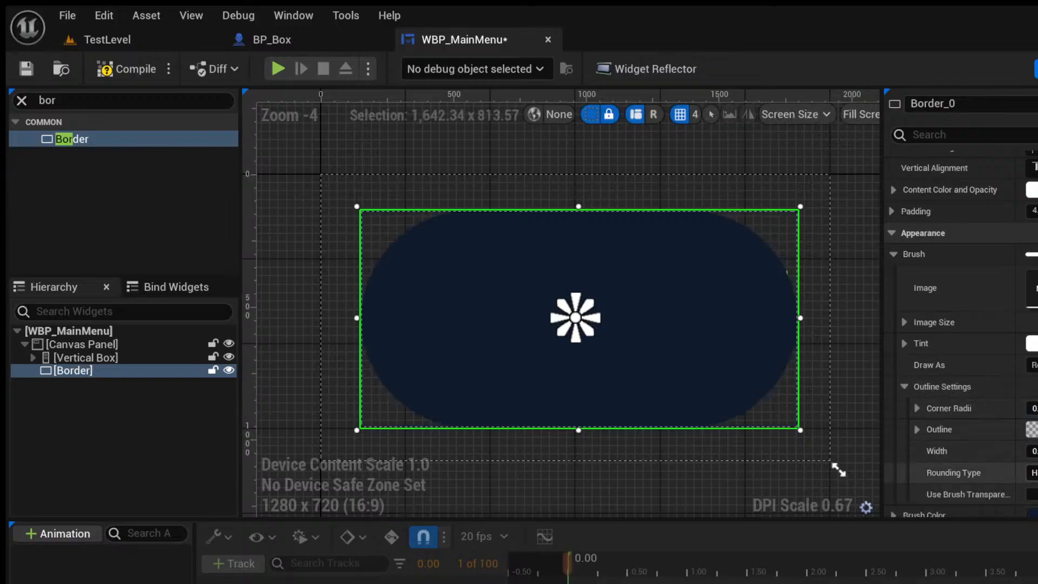
left_click(1035, 472)
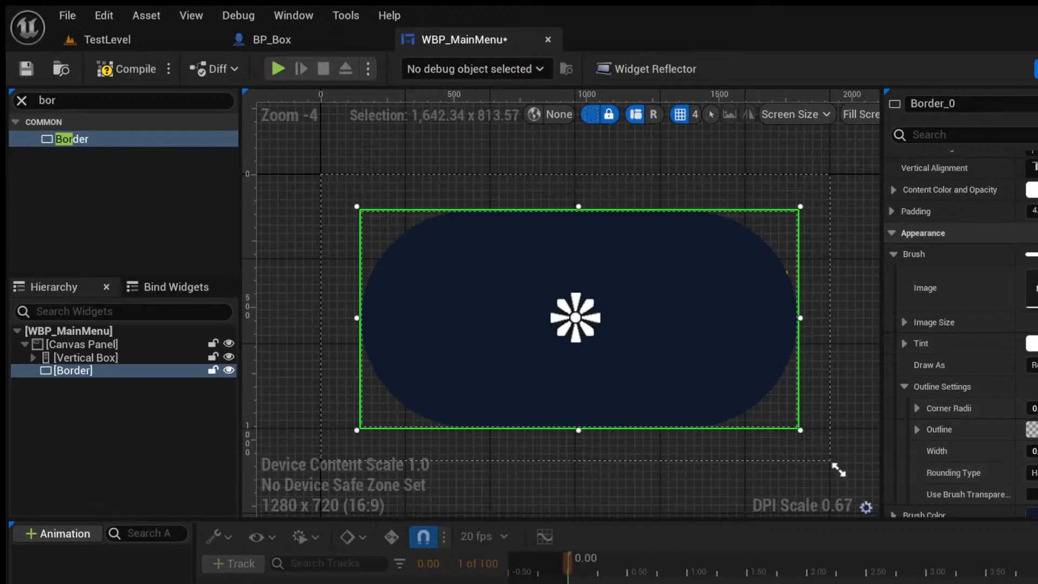
left_click(1035, 489)
left_click(1035, 408)
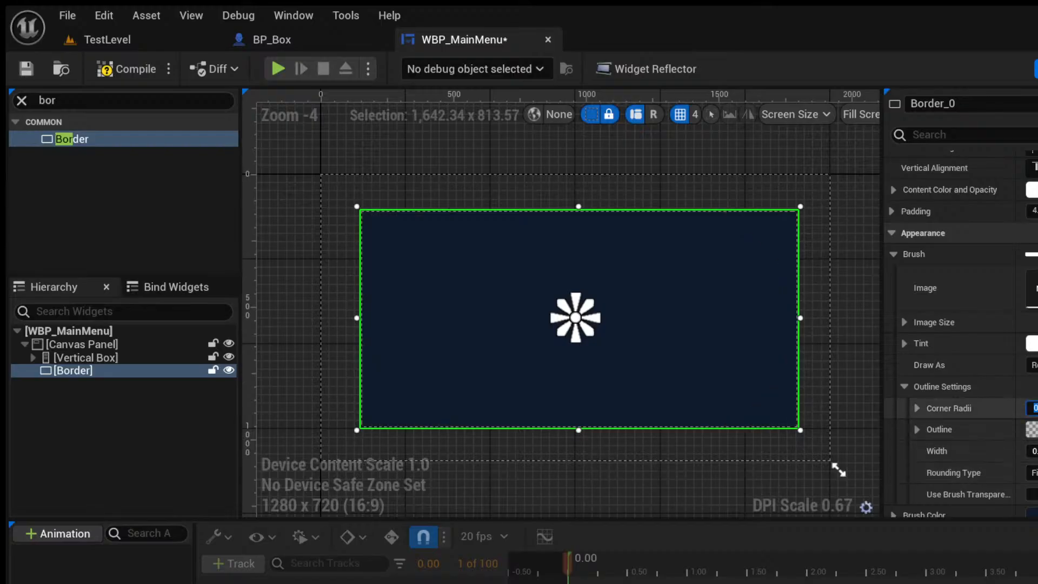
type("20")
key("Return")
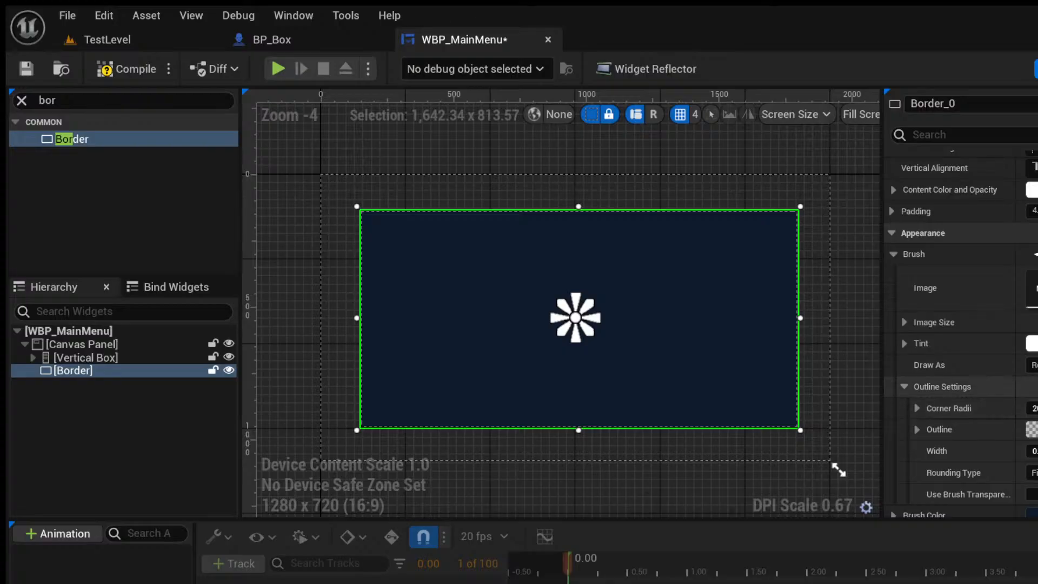
Hide the dashed widget outlines in the designer view and inspect the border's rounded corners.
left_click(855, 179)
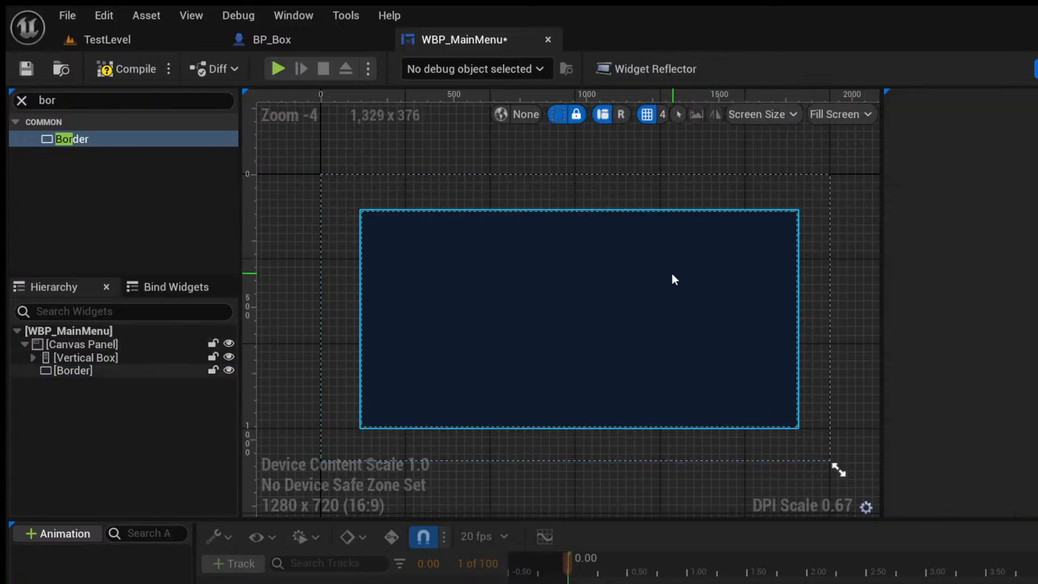
left_click(563, 117)
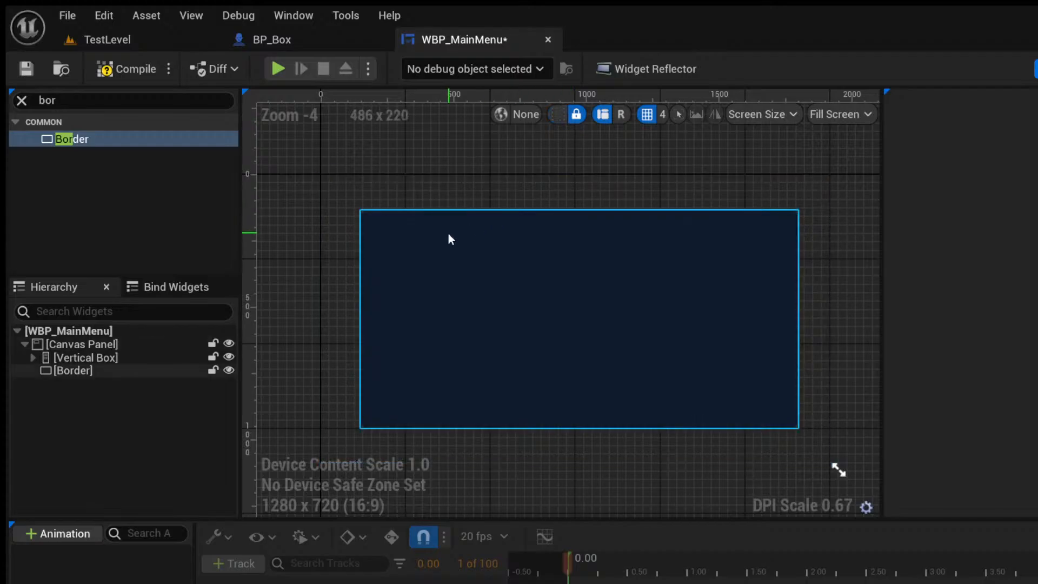
scroll(616, 310, "down", 3)
scroll(684, 317, "up", 4)
right_click_drag(684, 317, 854, 261)
scroll(854, 261, "down", 3)
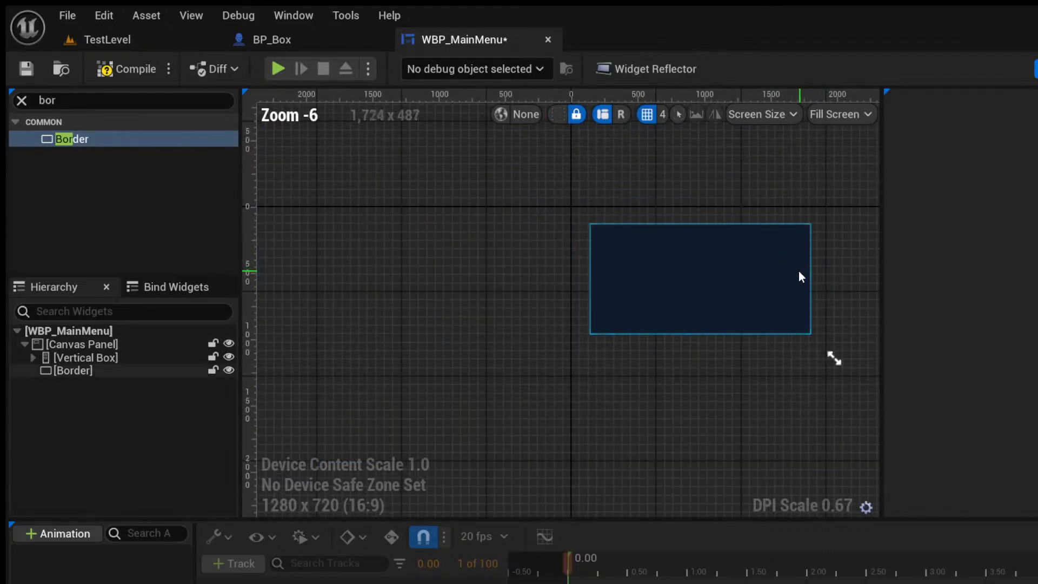
scroll(799, 271, "up", 1)
Give the border an opaque white outline with a width of 5 and check how it looks unselected.
left_click(670, 251)
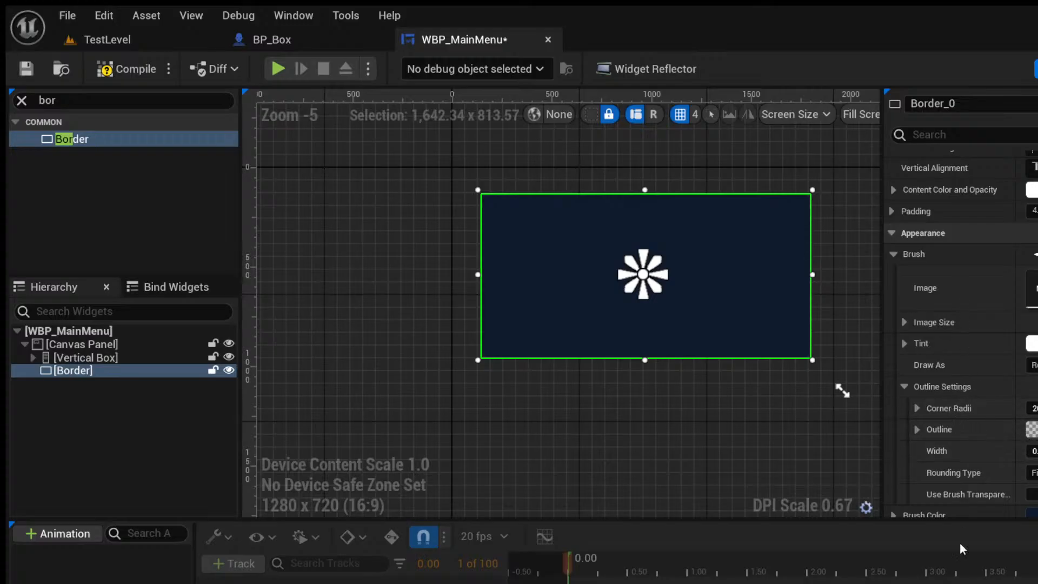
left_click_drag(959, 519, 1027, 519)
left_click(1033, 451)
type("5")
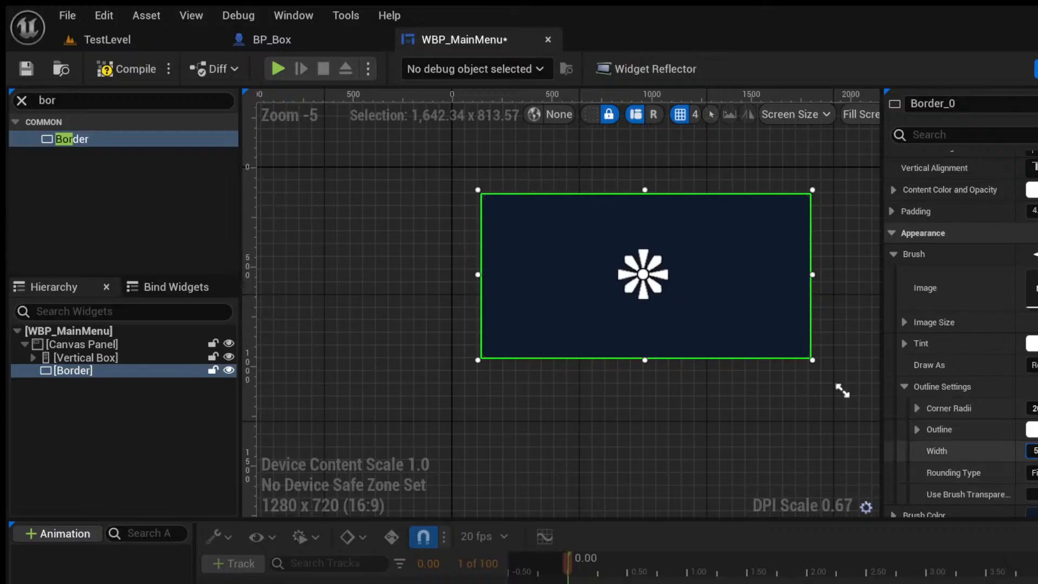
key("Return")
left_click(702, 383)
right_click_drag(775, 279, 590, 276)
scroll(595, 246, "up", 1)
scroll(649, 243, "down", 2)
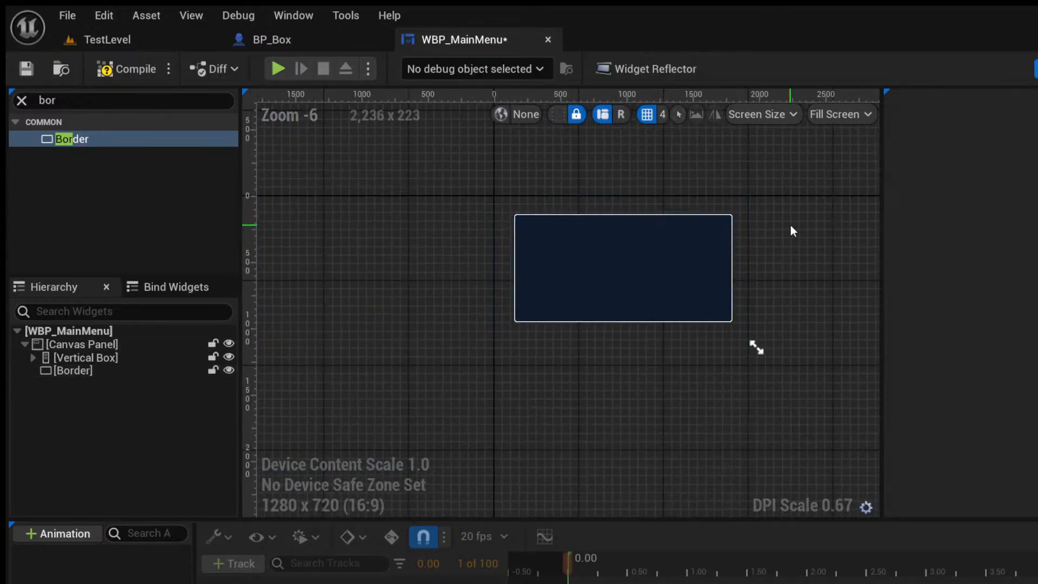
left_click(662, 236)
scroll(662, 235, "up", 2)
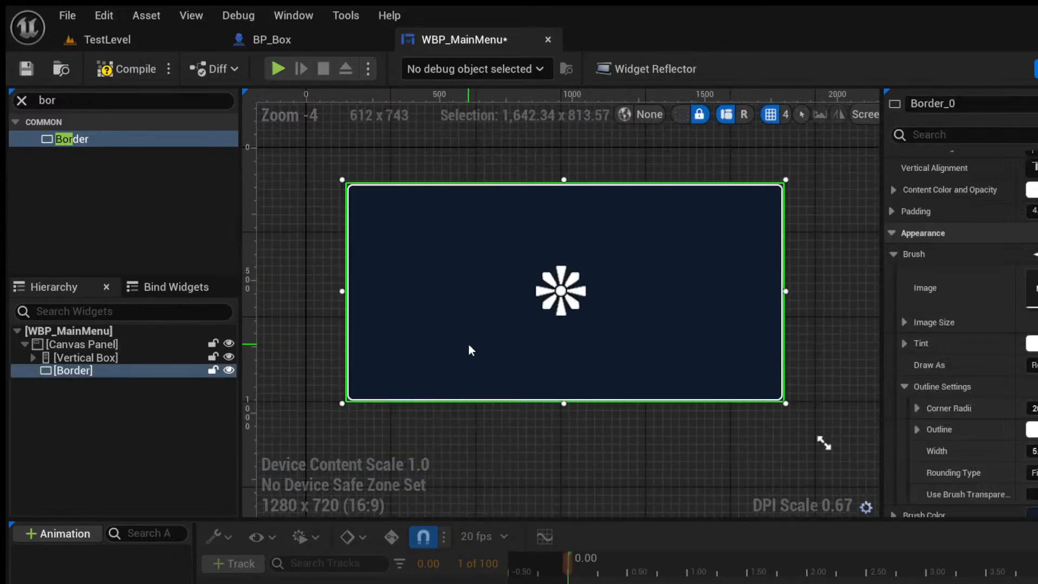
Add a Uniform Grid Panel as a child of the Border in the widget hierarchy.
left_click(61, 102)
type("gri")
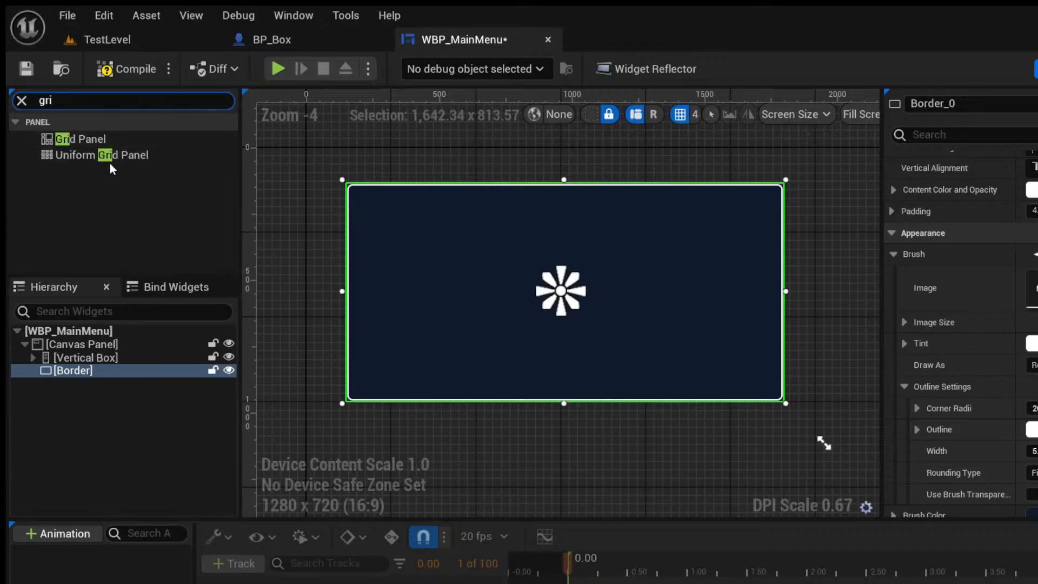
left_click(98, 154)
left_click_drag(151, 370, 89, 369)
left_click(79, 381)
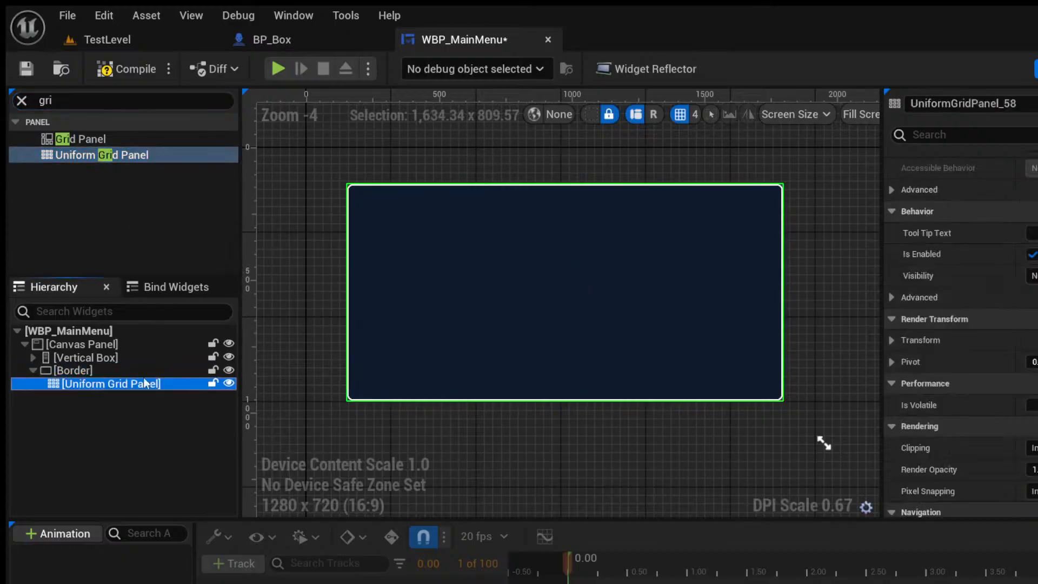
Set the Uniform Grid Panel's slot padding inside the border to 15.
scroll(343, 195, "up", 5)
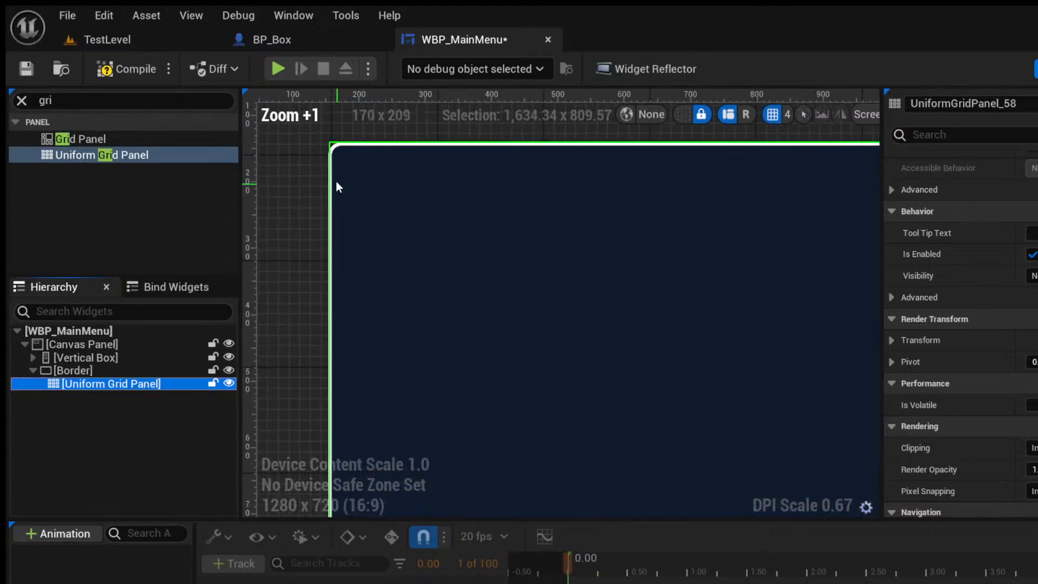
scroll(971, 289, "up", 5)
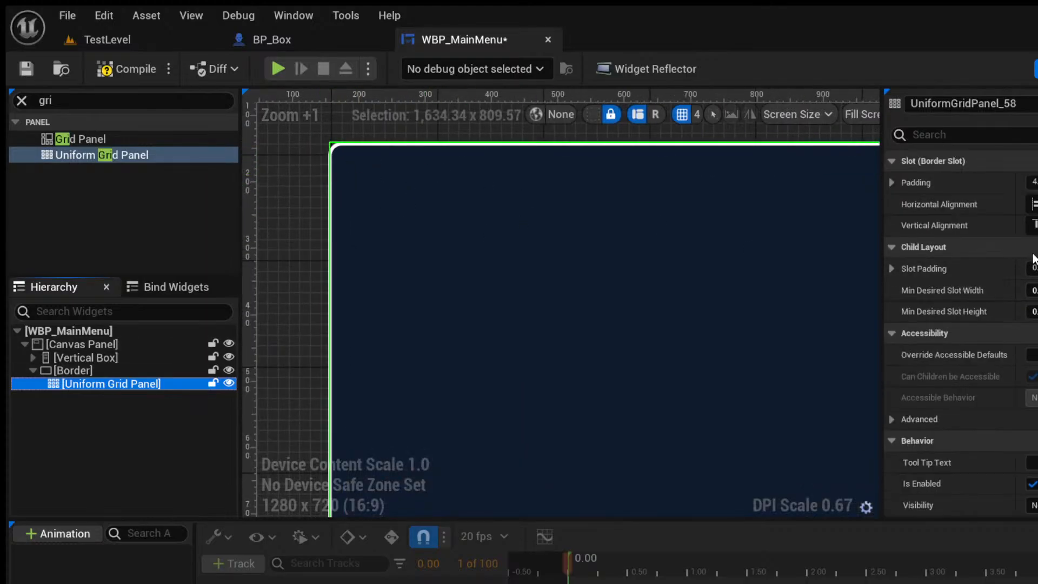
left_click(1032, 182)
type("10")
key("Return")
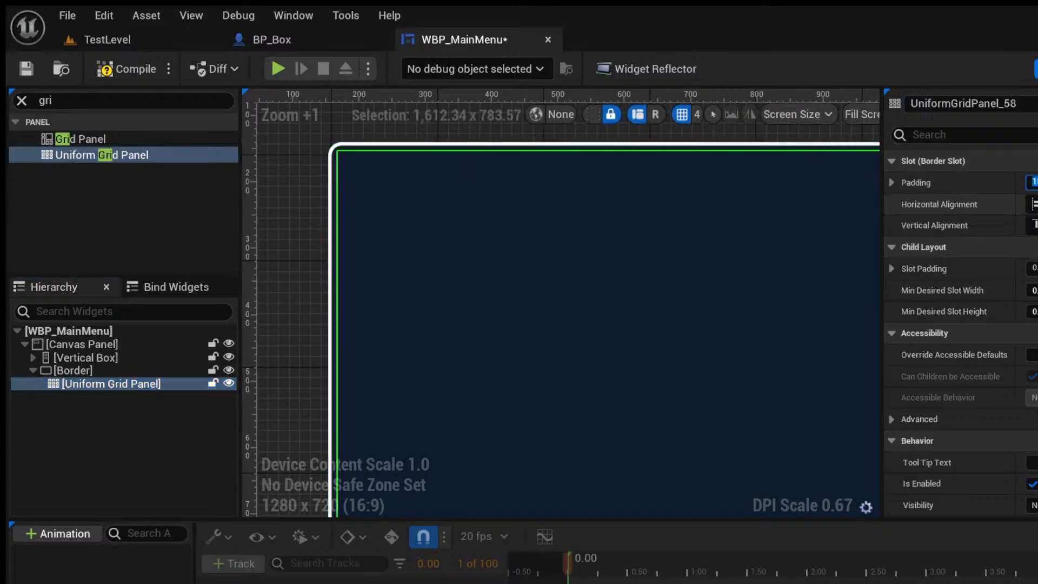
scroll(480, 241, "down", 5)
right_click_drag(260, 180, 404, 190)
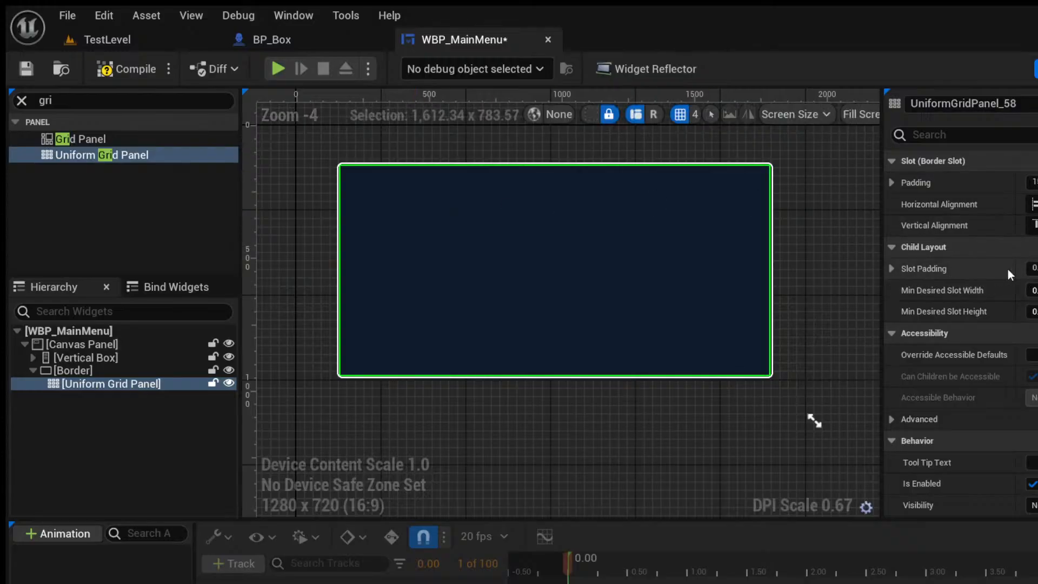
Set the Uniform Grid Panel's slot padding to 5 and enter its minimum desired slot width and height.
left_click(1035, 268)
type("5")
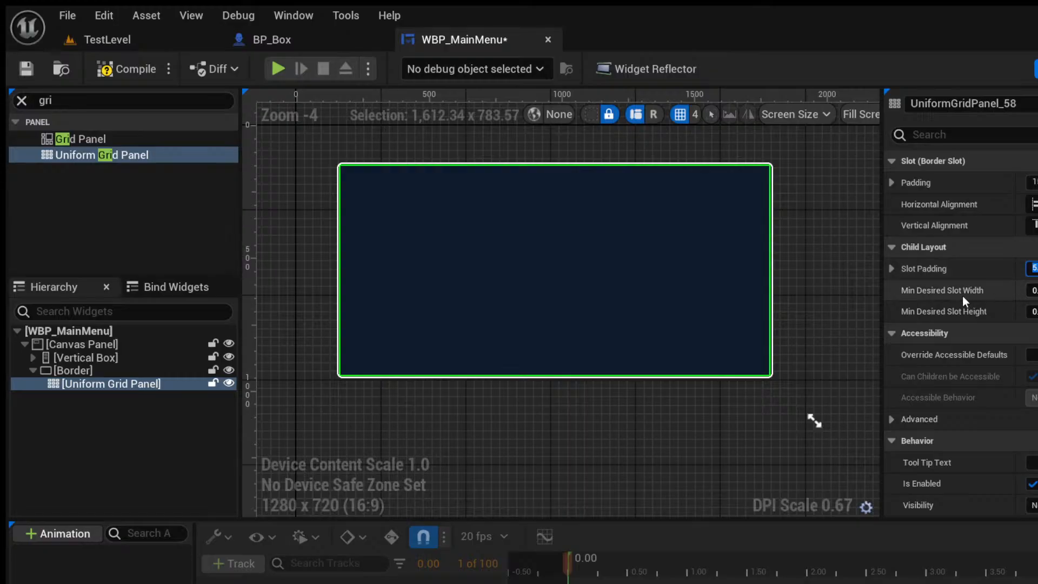
left_click(1034, 289)
type("1")
key("Tab")
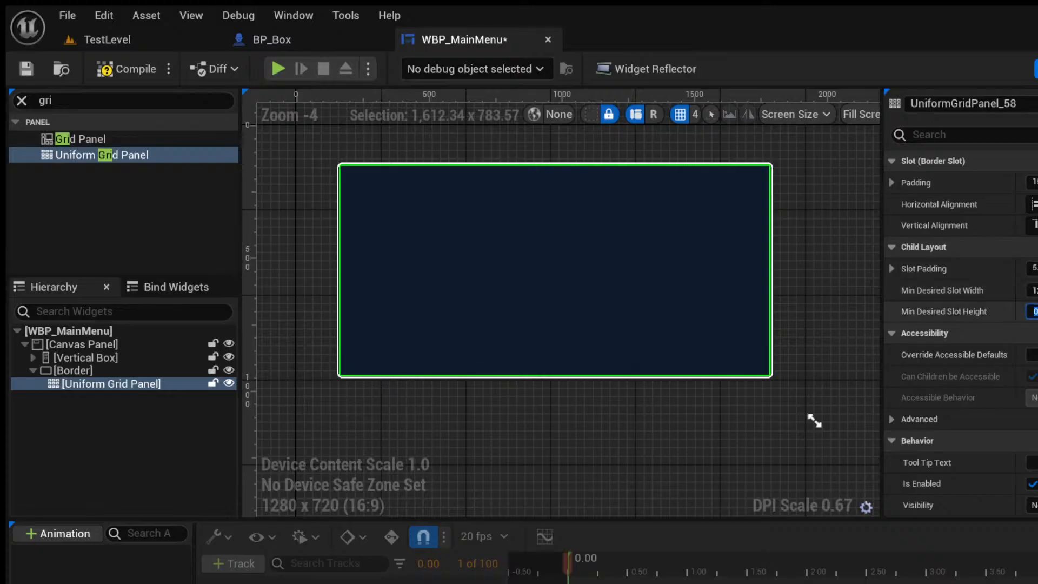
type("1")
scroll(459, 181, "down", 1)
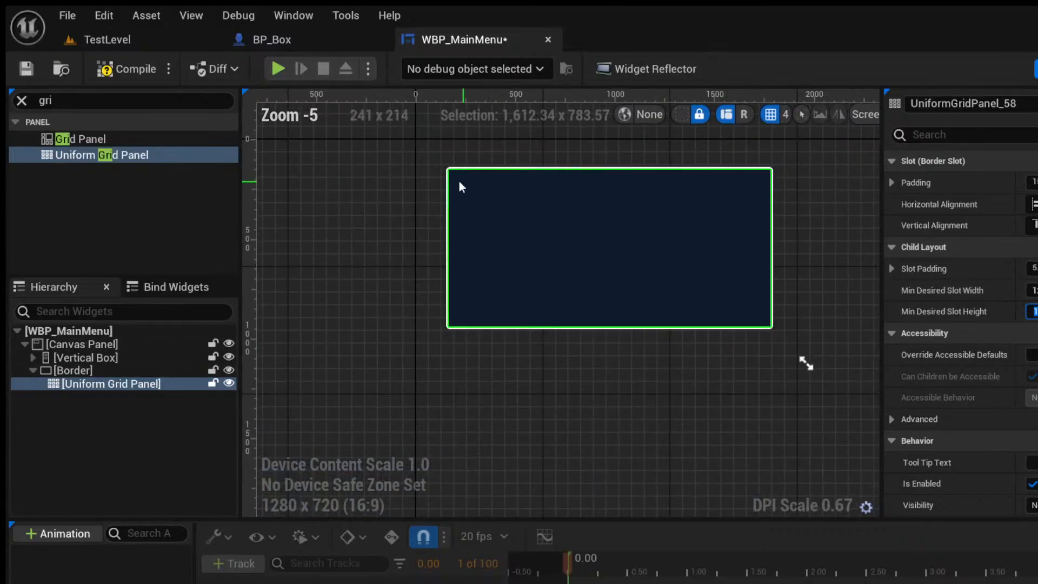
scroll(458, 180, "up", 4)
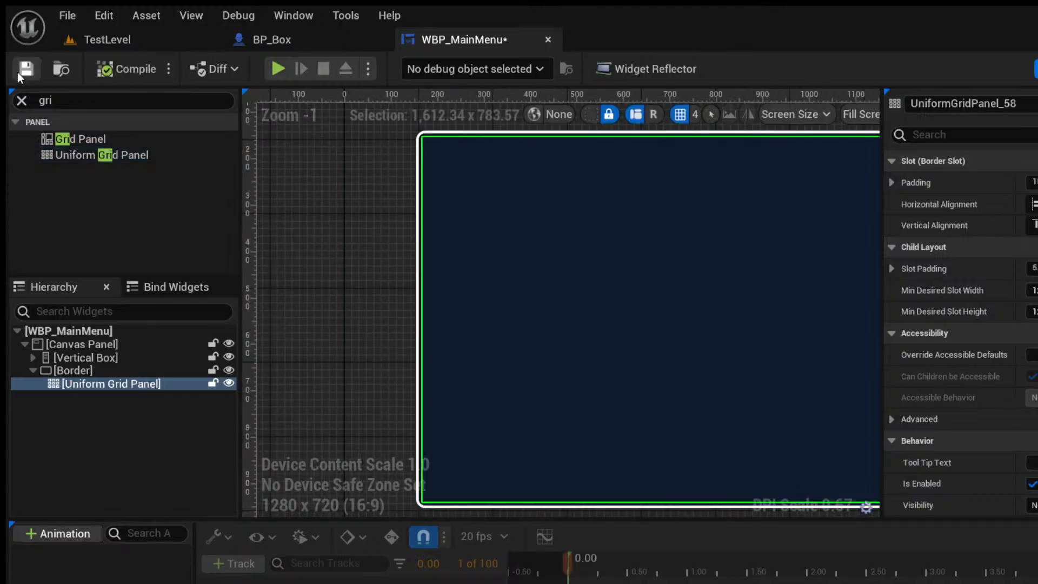
Create a Widget Blueprint named WBP_LevelTile in the project's Blueprint/UI folder.
left_click(168, 42)
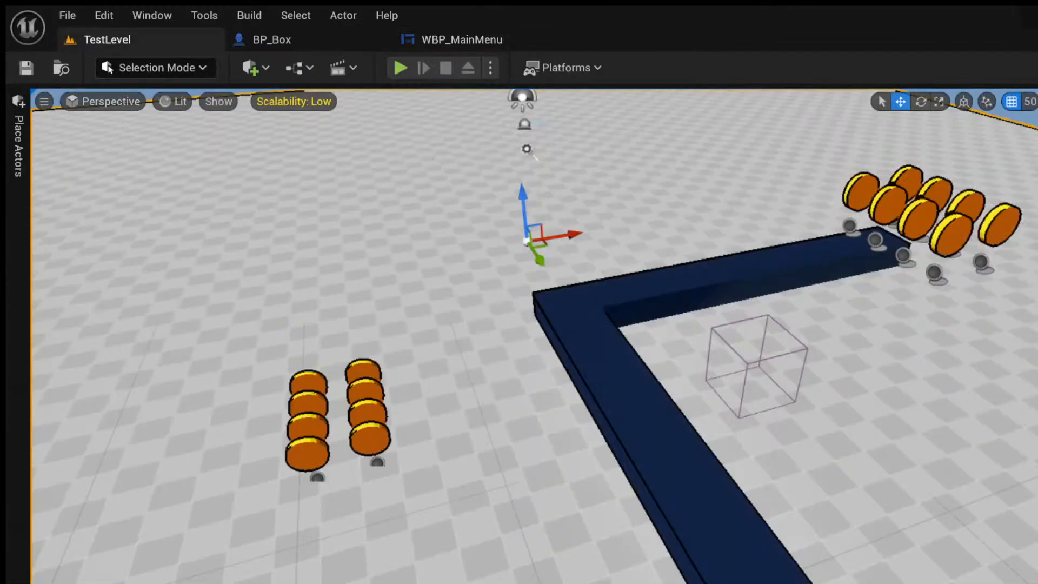
left_click(72, 583)
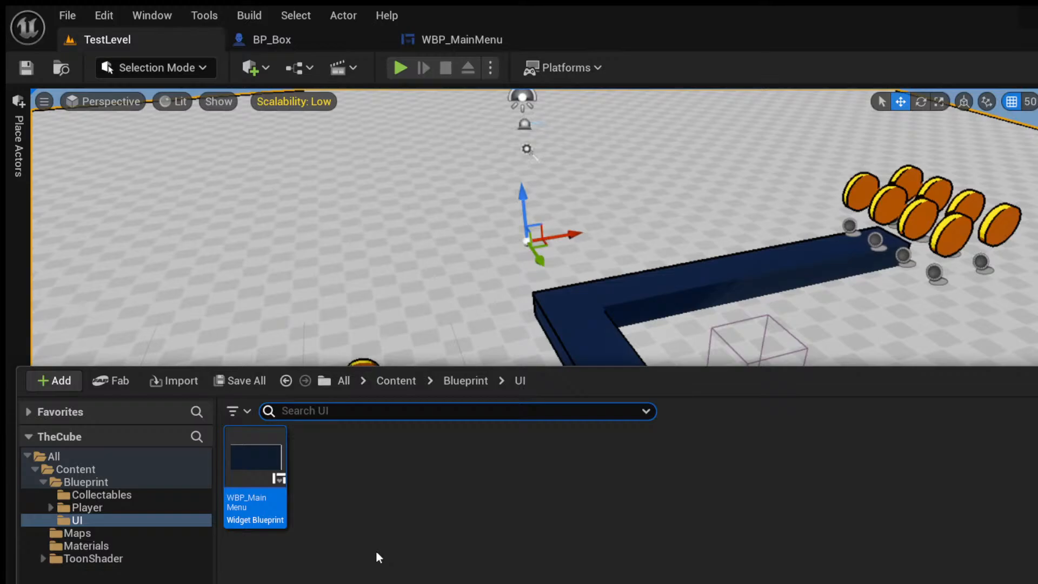
left_click(368, 511)
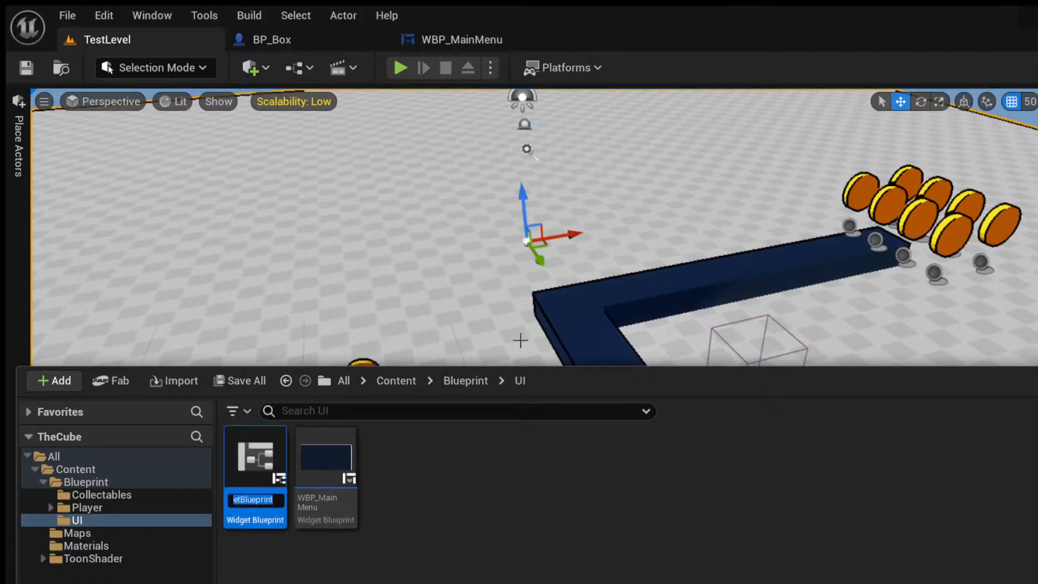
type("WBP_")
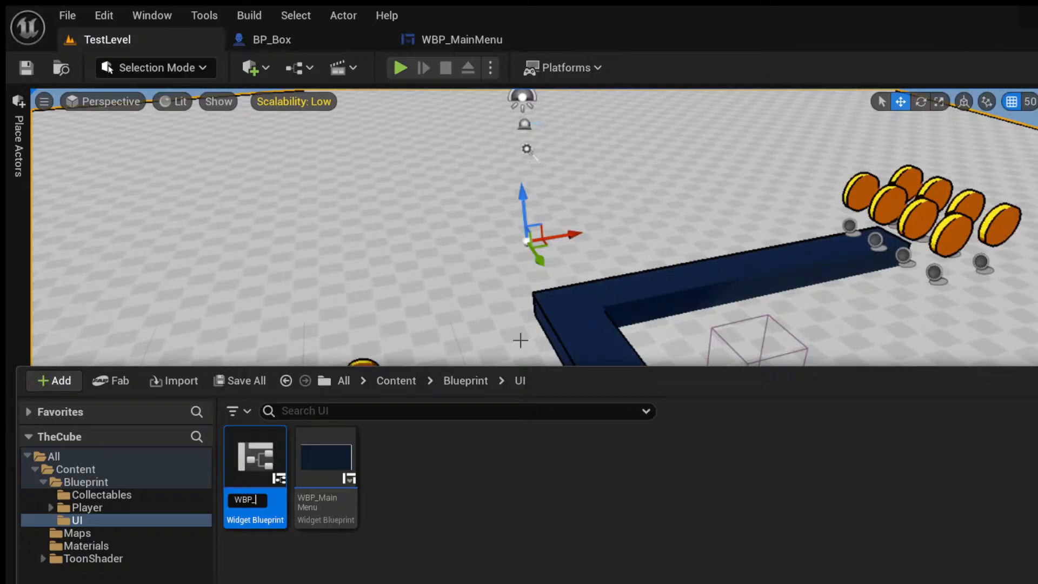
type("LevelTile")
key("Return")
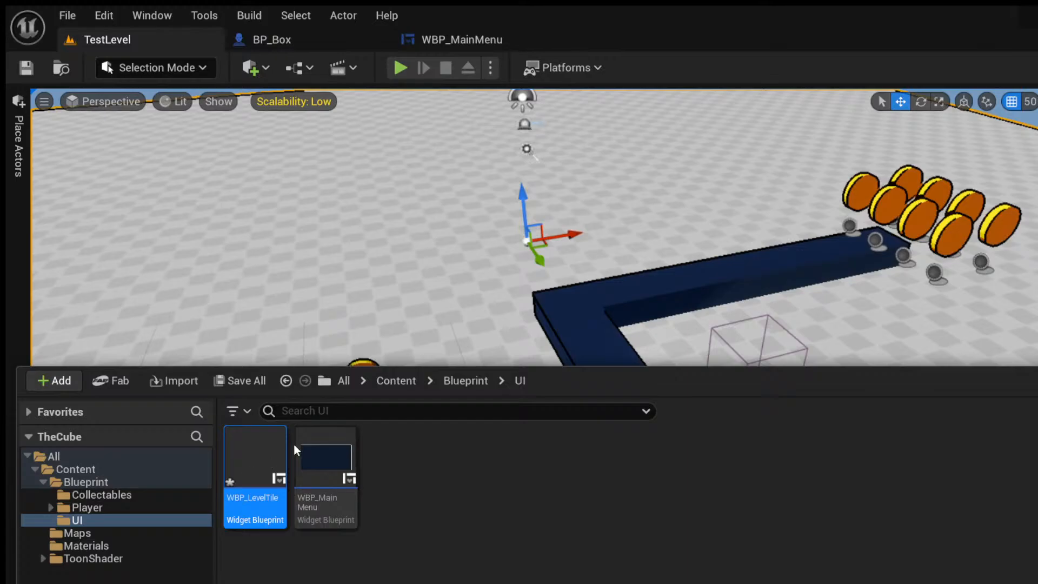
left_click(410, 346)
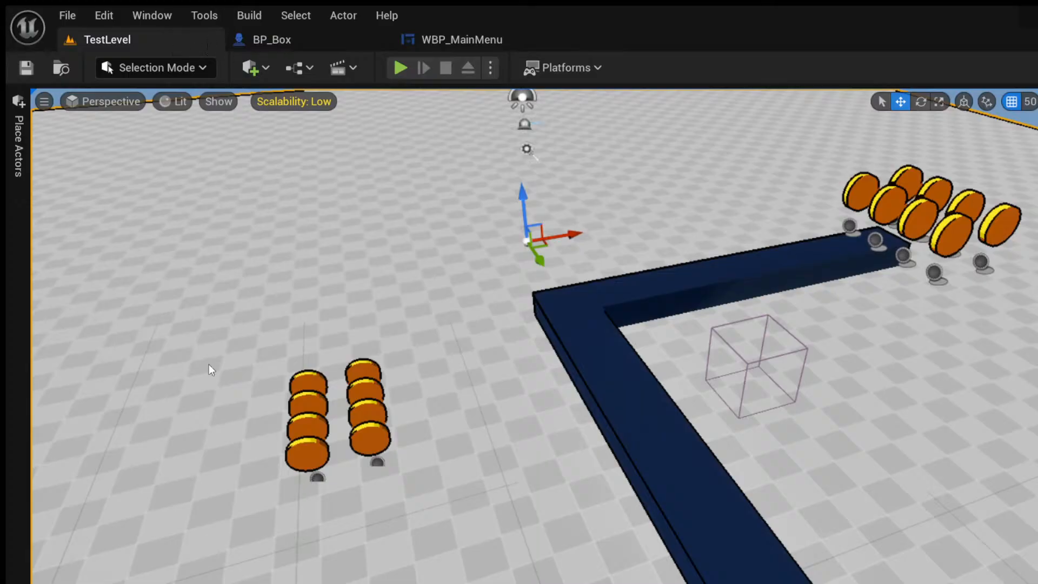
Add a WBP Level Tile widget inside the Uniform Grid Panel of WBP_MainMenu.
left_click(426, 50)
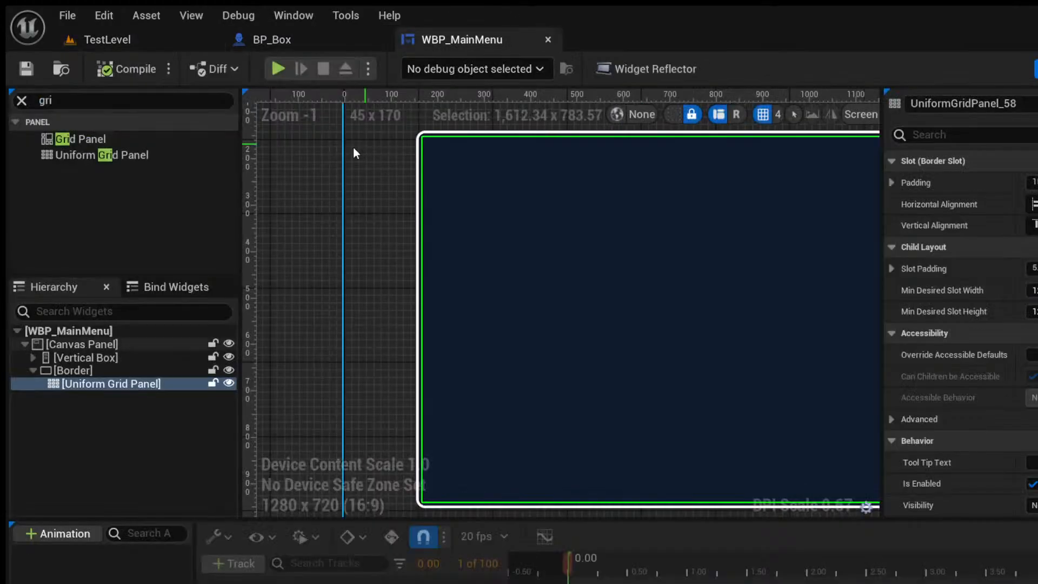
scroll(486, 281, "down", 2)
scroll(488, 286, "down", 4)
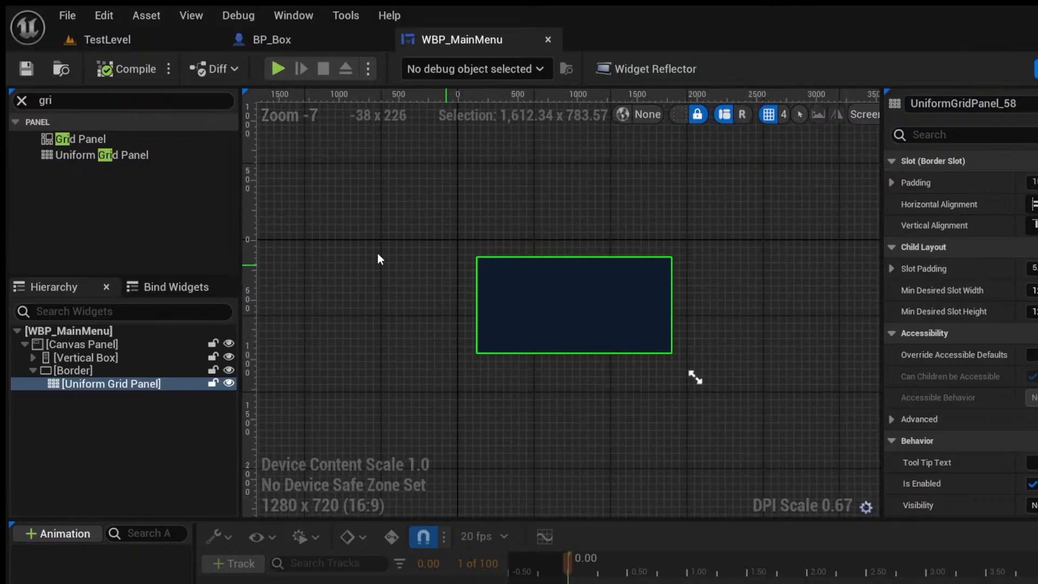
left_click(87, 102)
type("level")
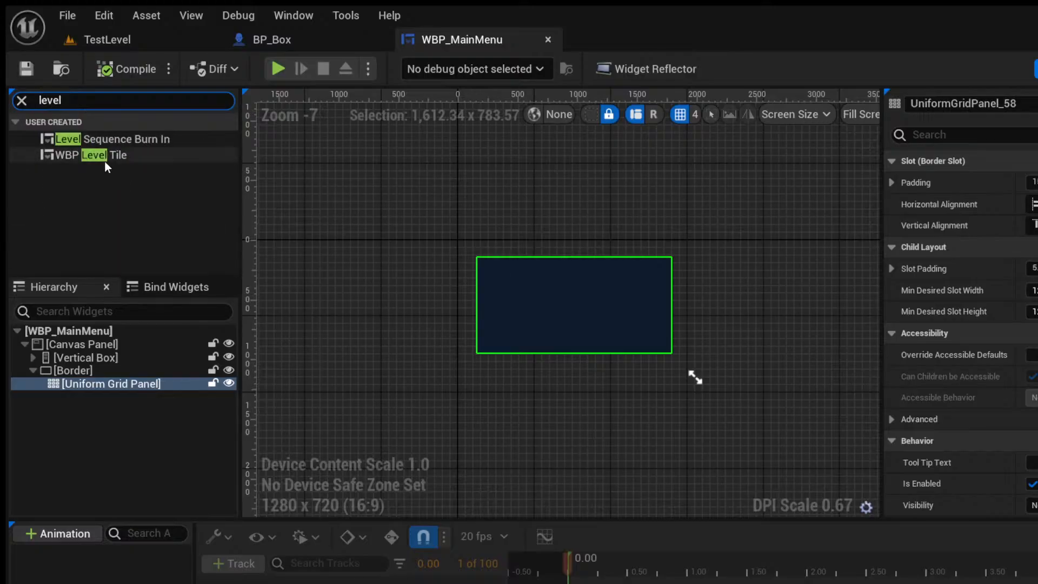
left_click_drag(105, 156, 108, 381)
scroll(481, 276, "up", 6)
scroll(472, 254, "up", 1)
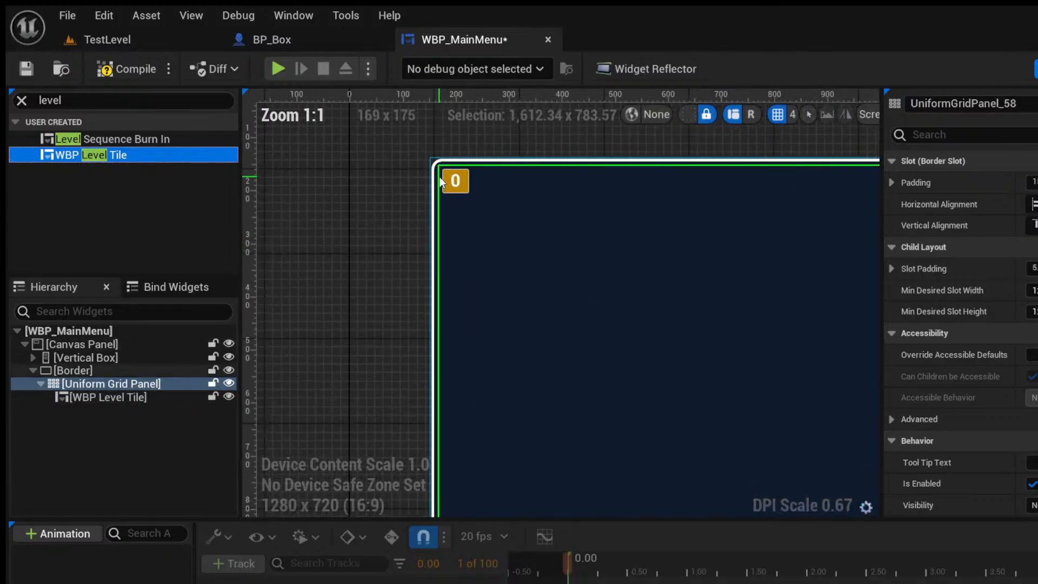
Try fill and centre alignments on the level tile's grid slot and restore its left and top alignment.
left_click(113, 395)
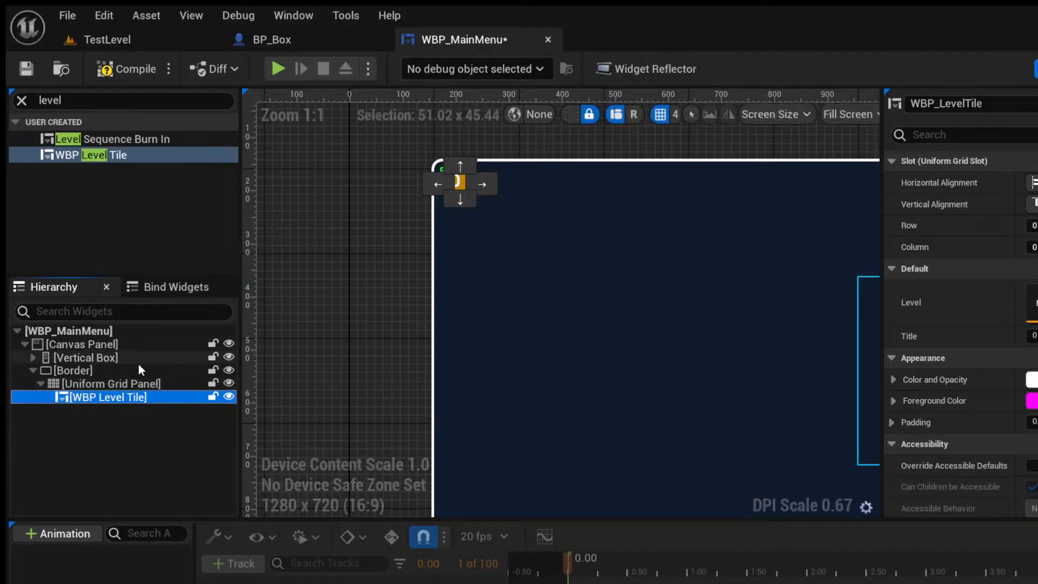
left_click(1033, 183)
left_click(1034, 203)
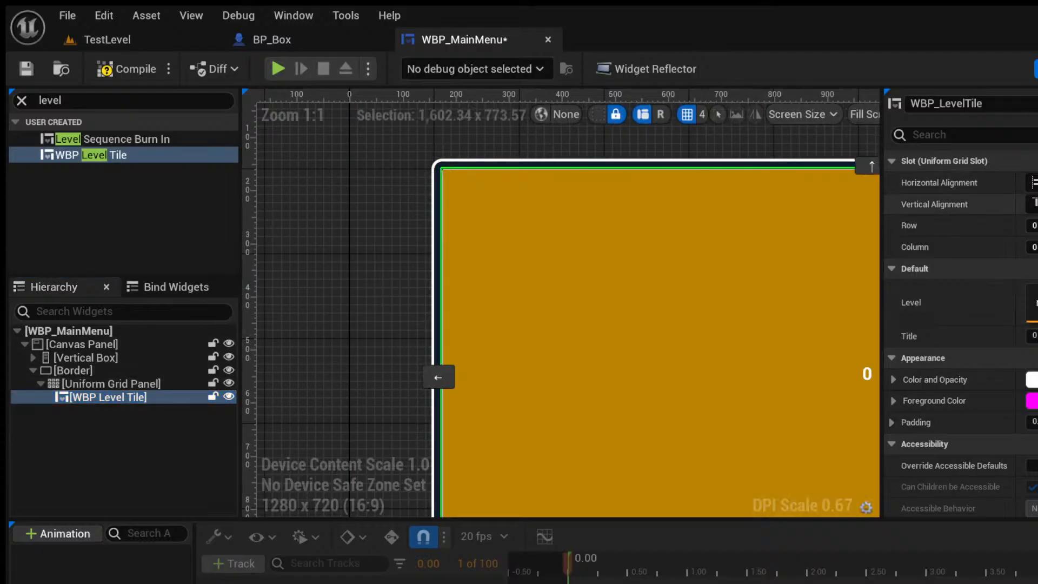
left_click(1036, 183)
left_click(1037, 203)
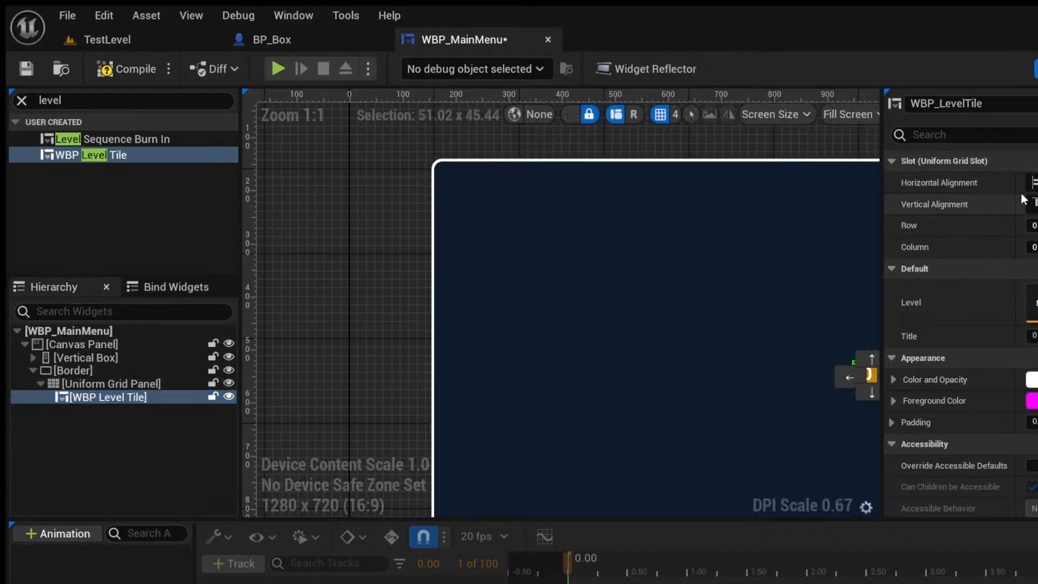
left_click(1033, 182)
left_click(1034, 204)
Try re-entering the Uniform Grid Panel's minimum desired slot width to enlarge the level tile.
left_click(76, 384)
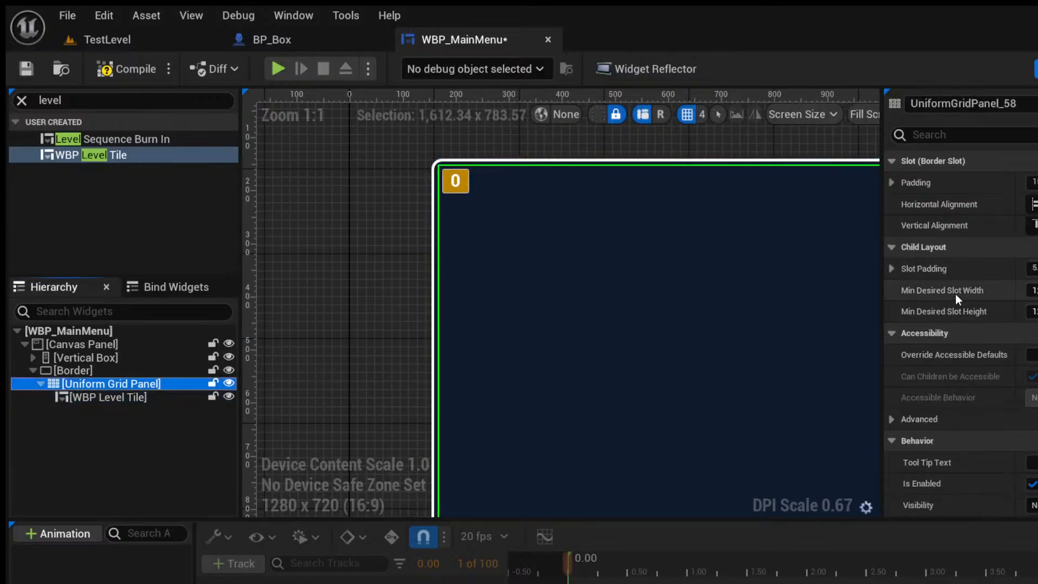
left_click(1033, 291)
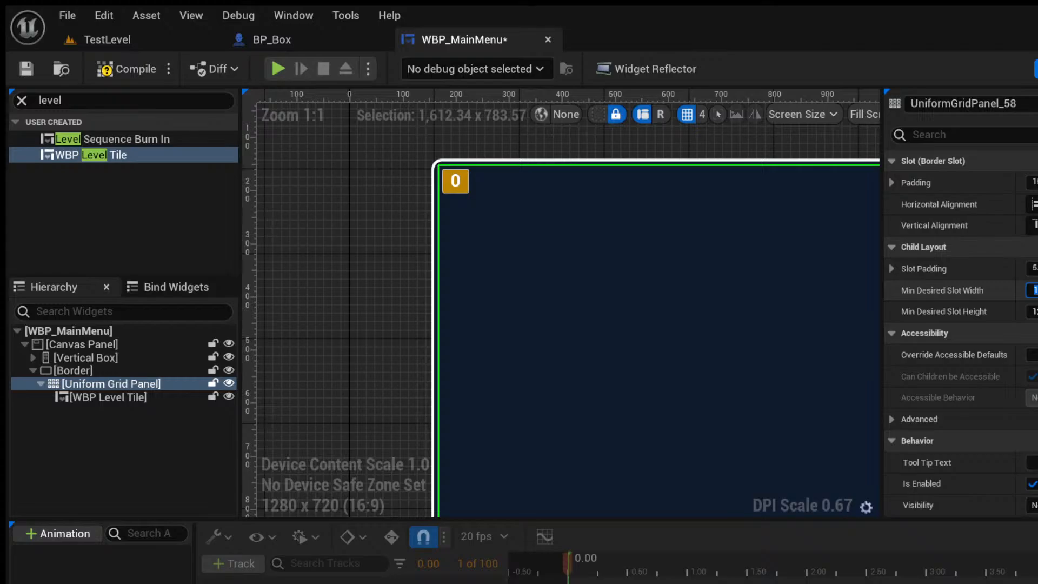
type("1")
key("Return")
type("1")
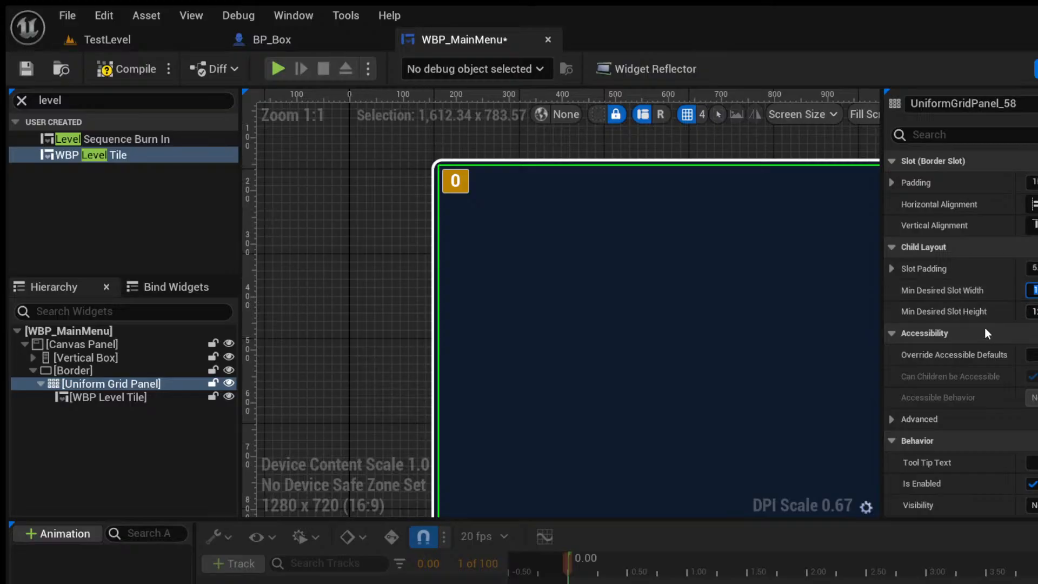
scroll(540, 217, "down", 4)
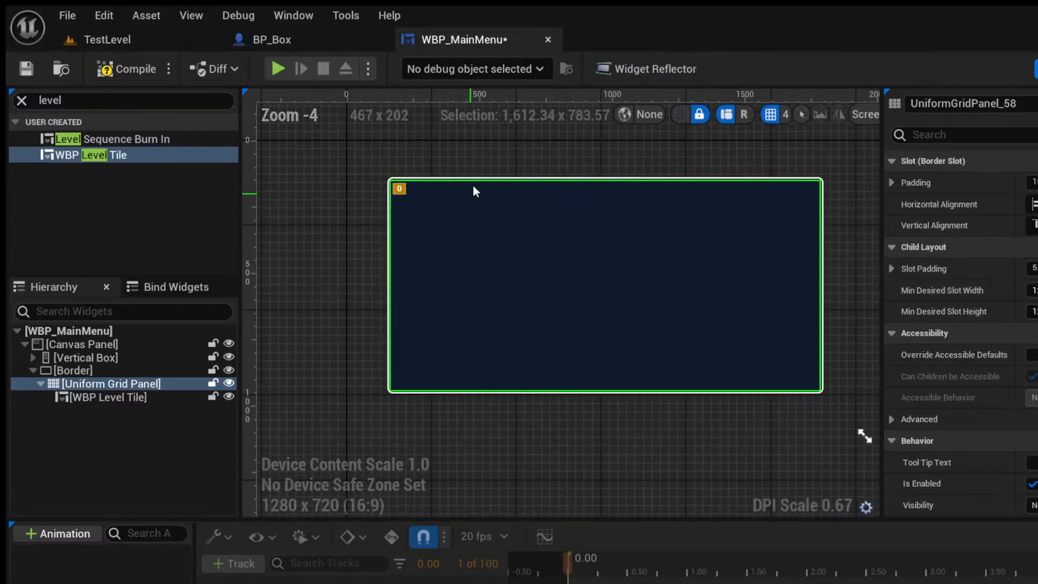
left_click(391, 200)
scroll(391, 203, "up", 3)
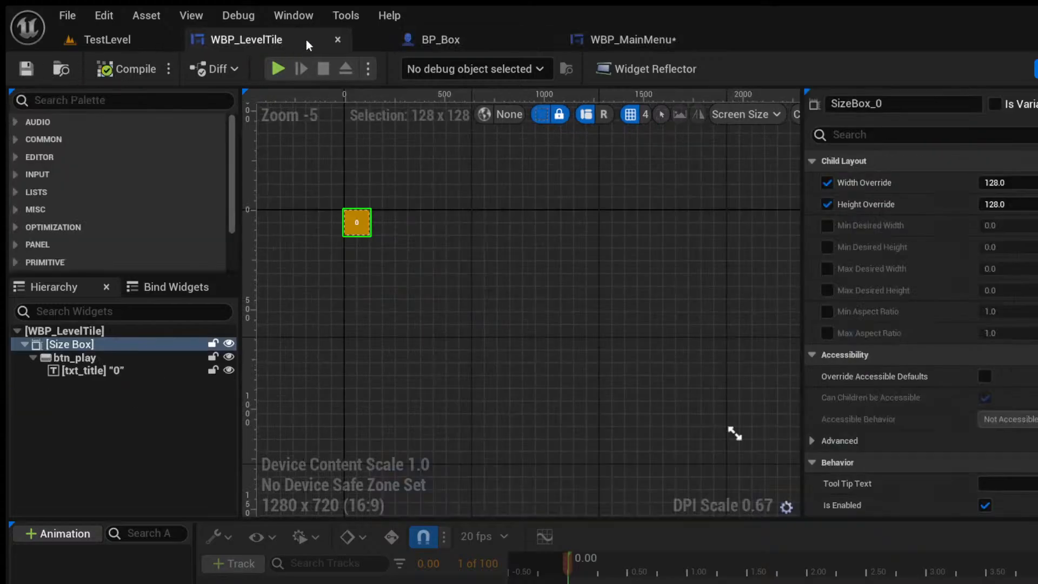
Set the Size Box width and height overrides in WBP_LevelTile to 200, and compile and save the widget.
left_click(627, 40)
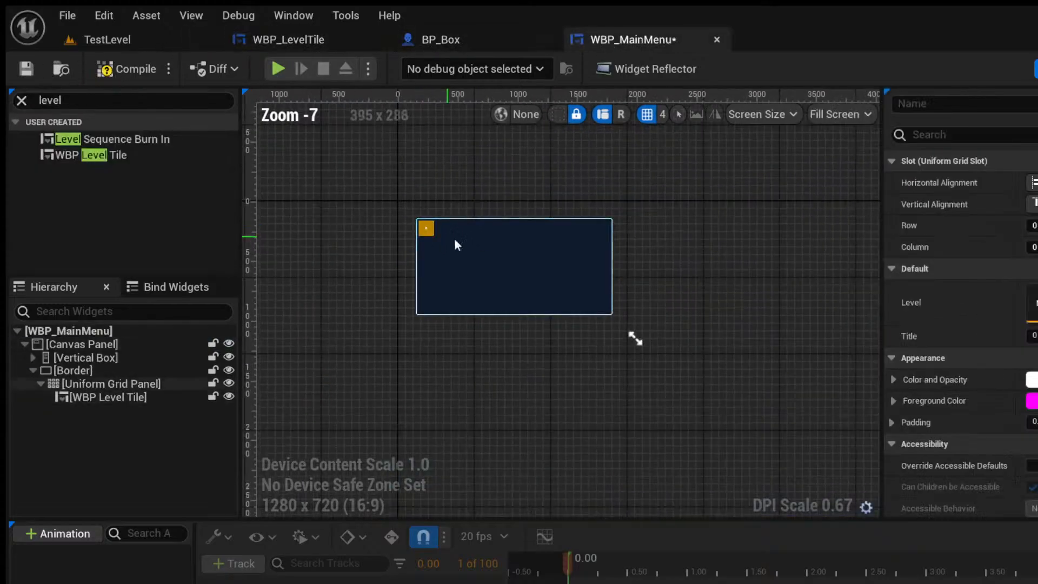
scroll(411, 235, "up", 3)
scroll(381, 237, "down", 1)
left_click(316, 42)
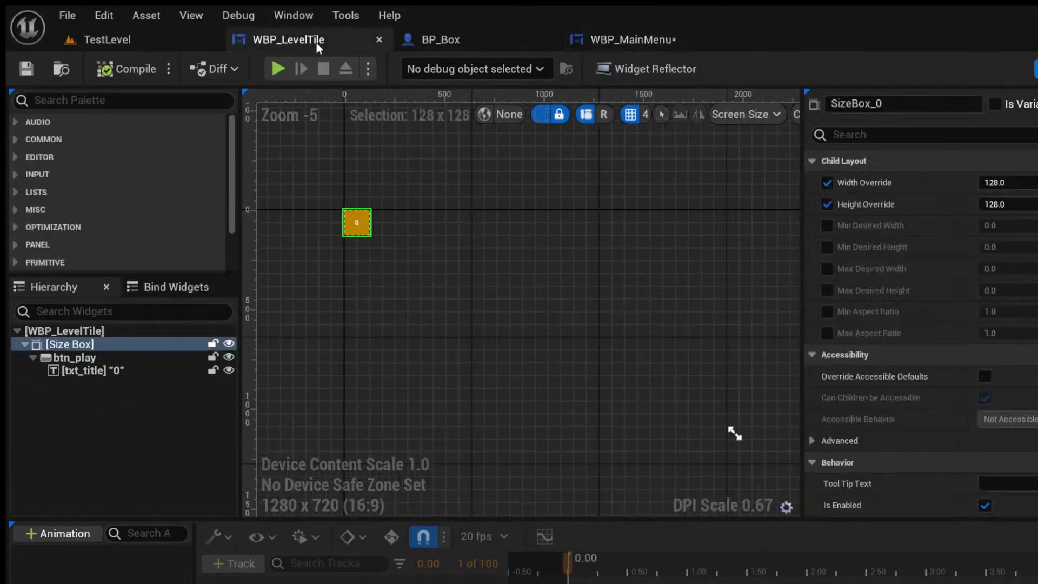
left_click(1030, 177)
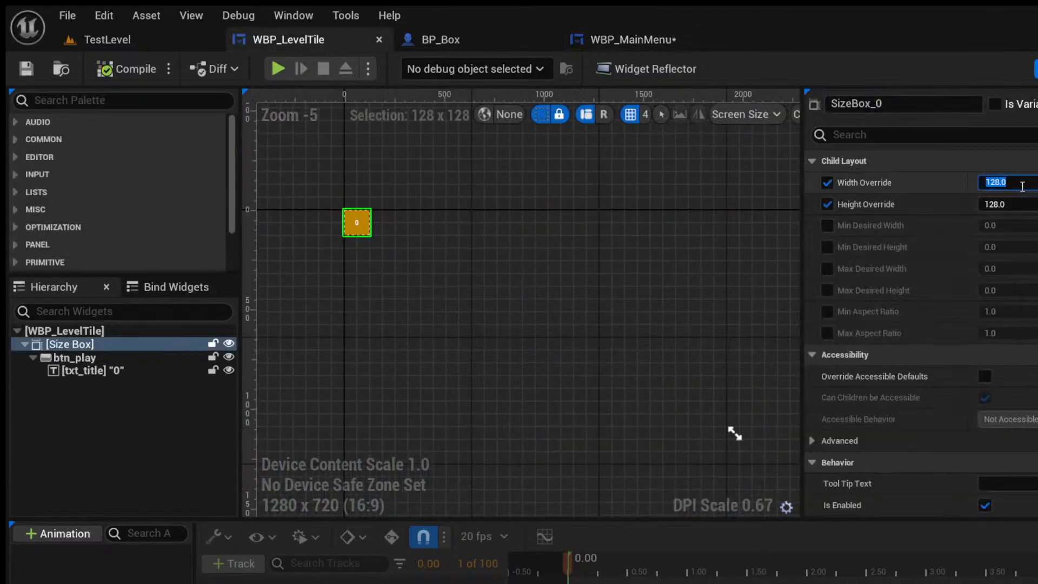
left_click(1017, 203)
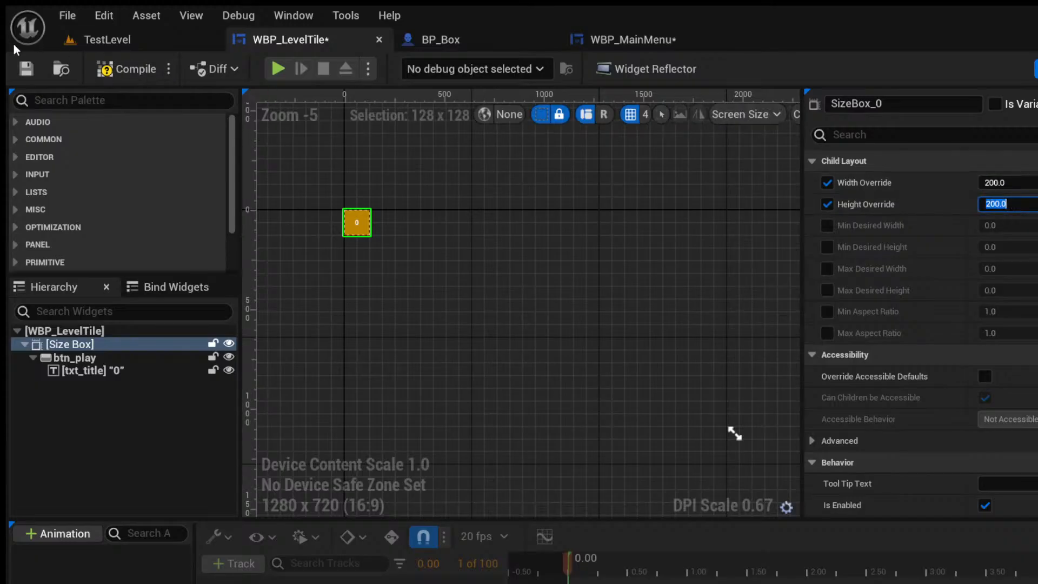
left_click(126, 68)
left_click(26, 68)
Set the Title of the level tile placed in WBP_MainMenu to 1.
left_click(625, 34)
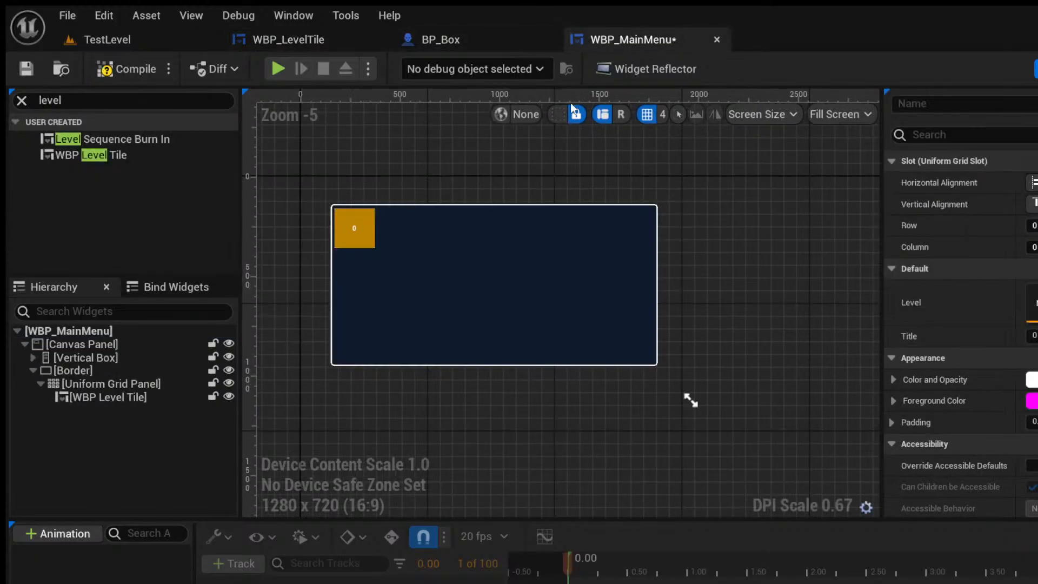
scroll(338, 227, "up", 6)
scroll(424, 204, "down", 2)
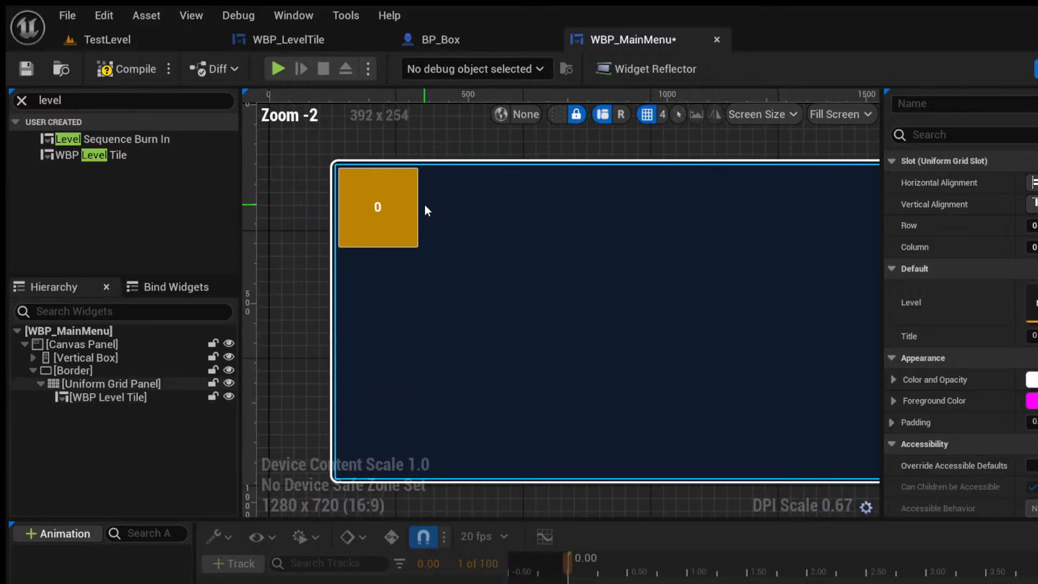
scroll(408, 208, "up", 1)
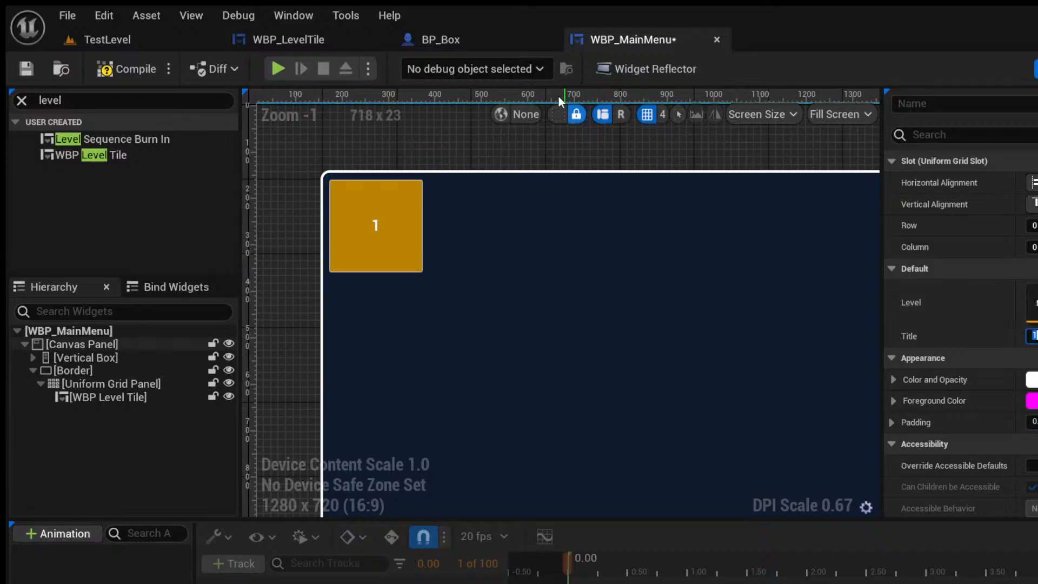
Set the font size of txt_title in WBP_LevelTile to 64, and compile and save the widget.
left_click(280, 38)
scroll(305, 255, "up", 4)
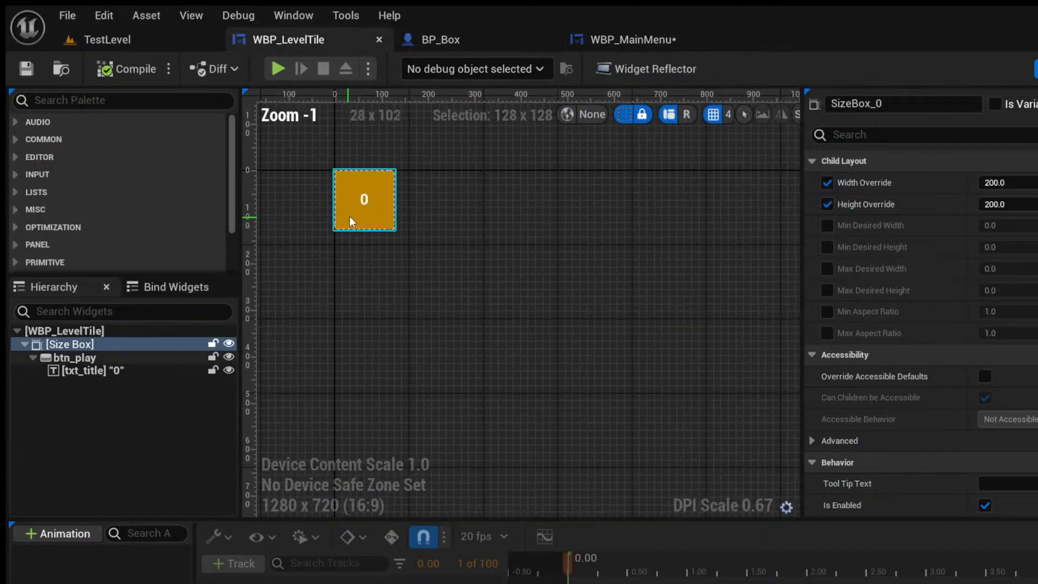
left_click(364, 199)
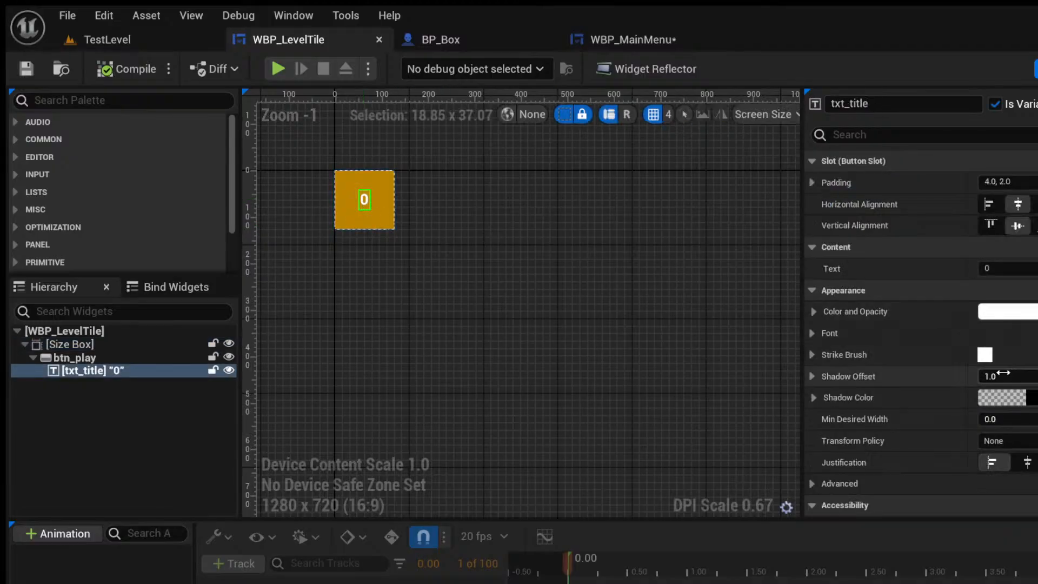
scroll(957, 332, "down", 3)
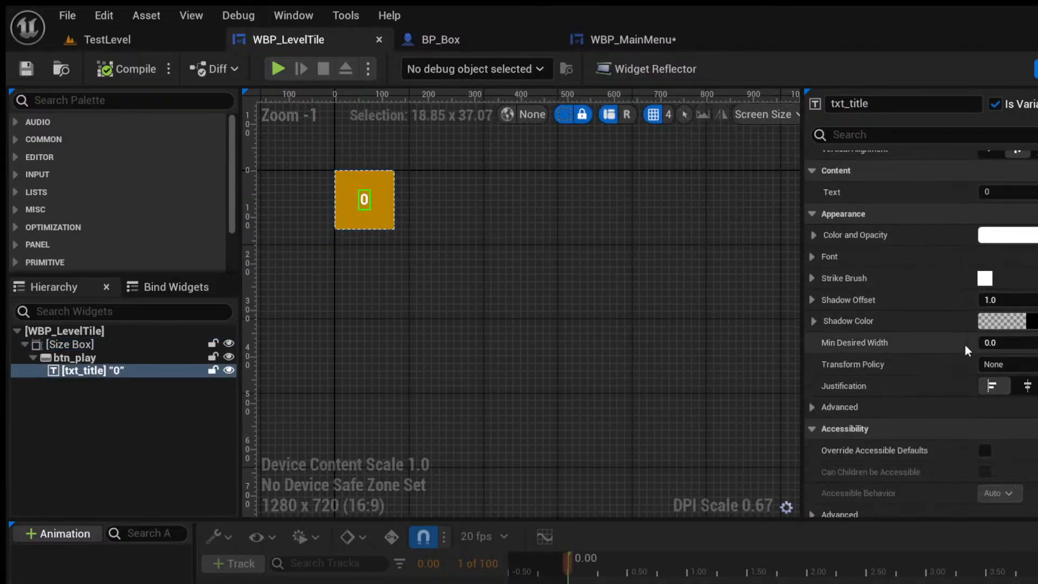
left_click(811, 256)
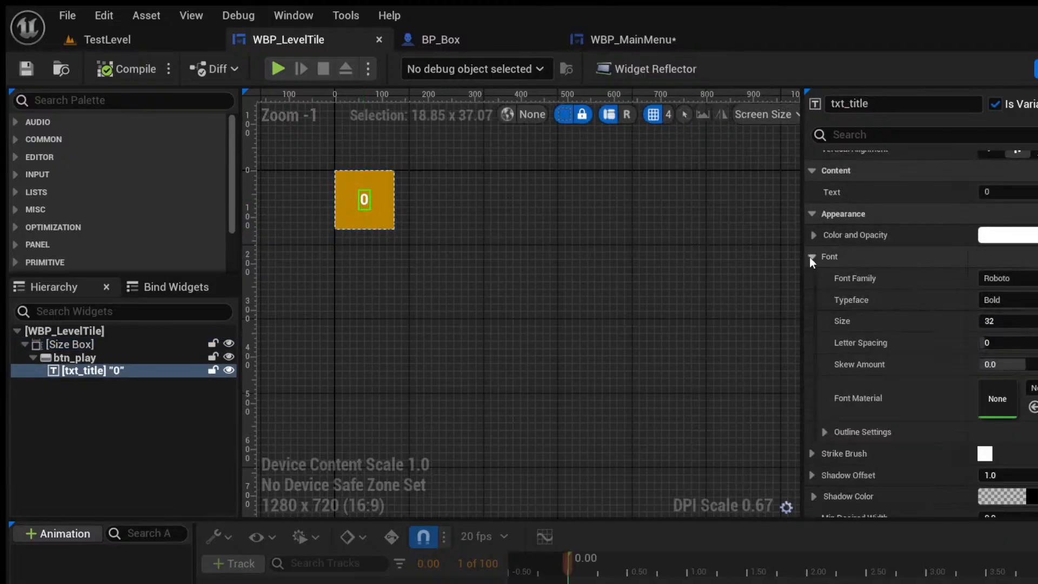
left_click(1016, 322)
type("64")
key("Return")
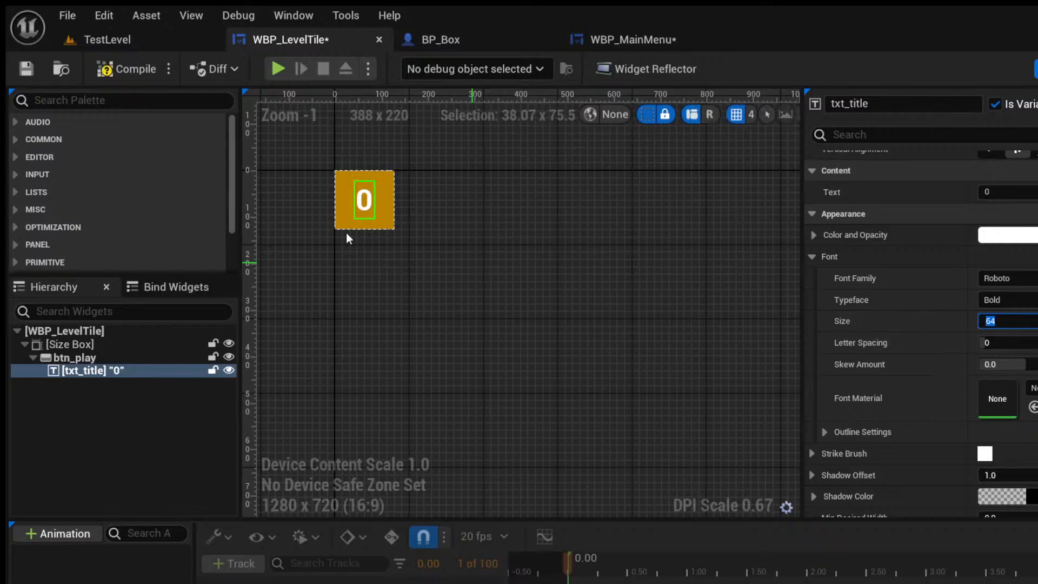
left_click(120, 74)
left_click(24, 69)
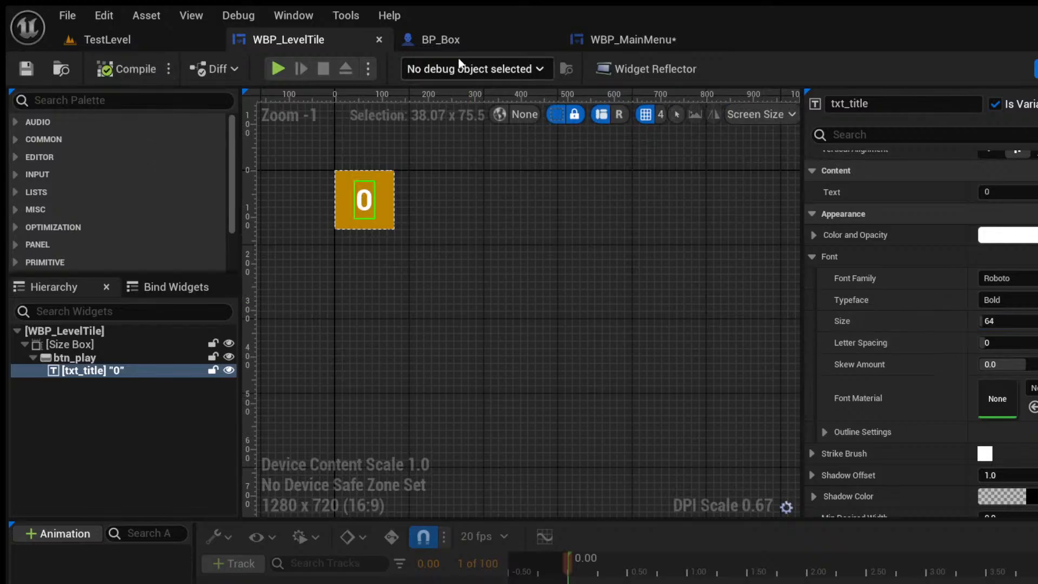
Duplicate the level tile in WBP_MainMenu, move the copy to column 1 of the grid, and set its Title to 2.
left_click(580, 39)
left_click(389, 228)
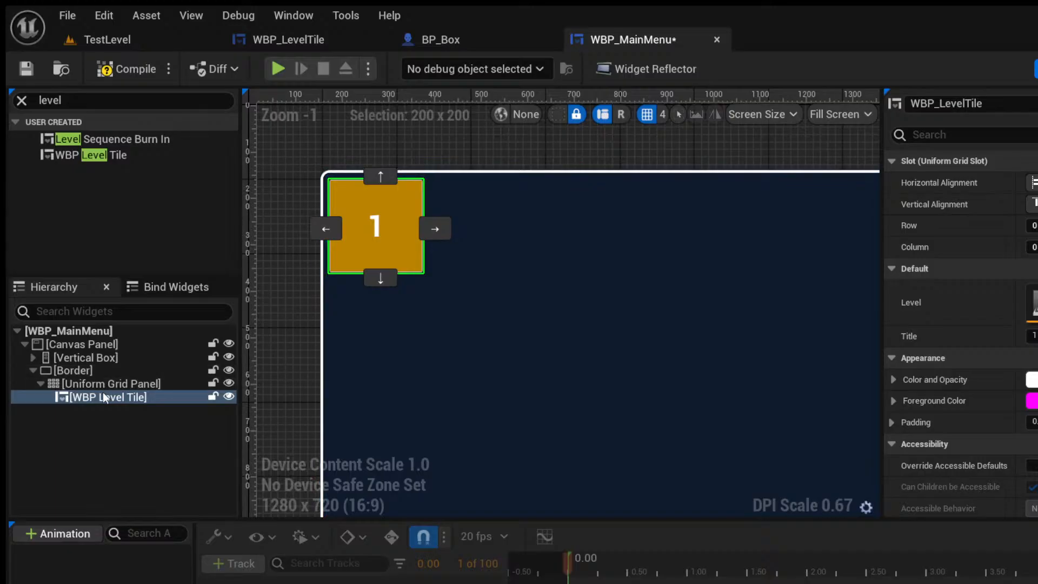
key("ctrl+d")
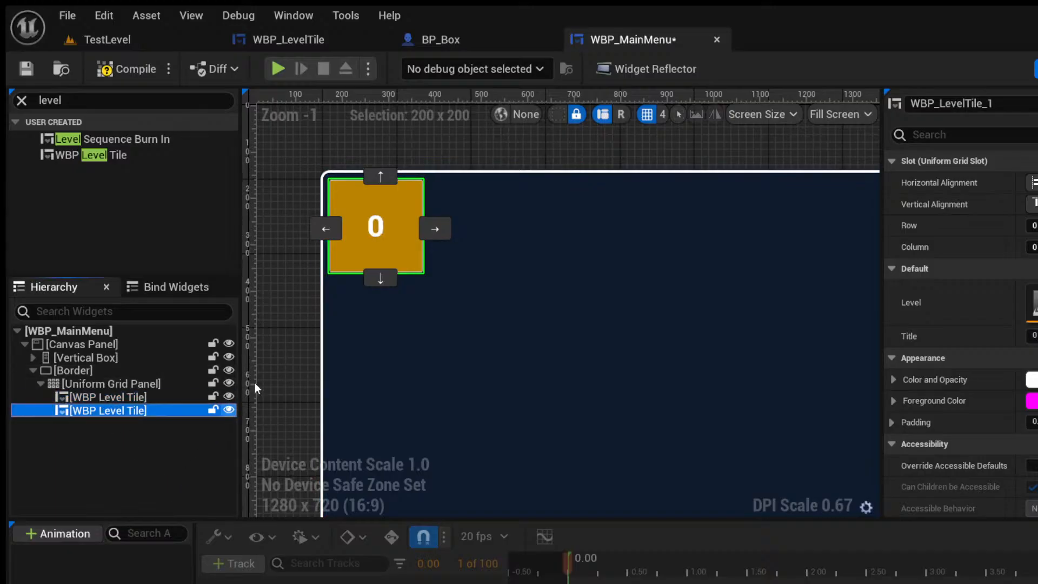
left_click(435, 229)
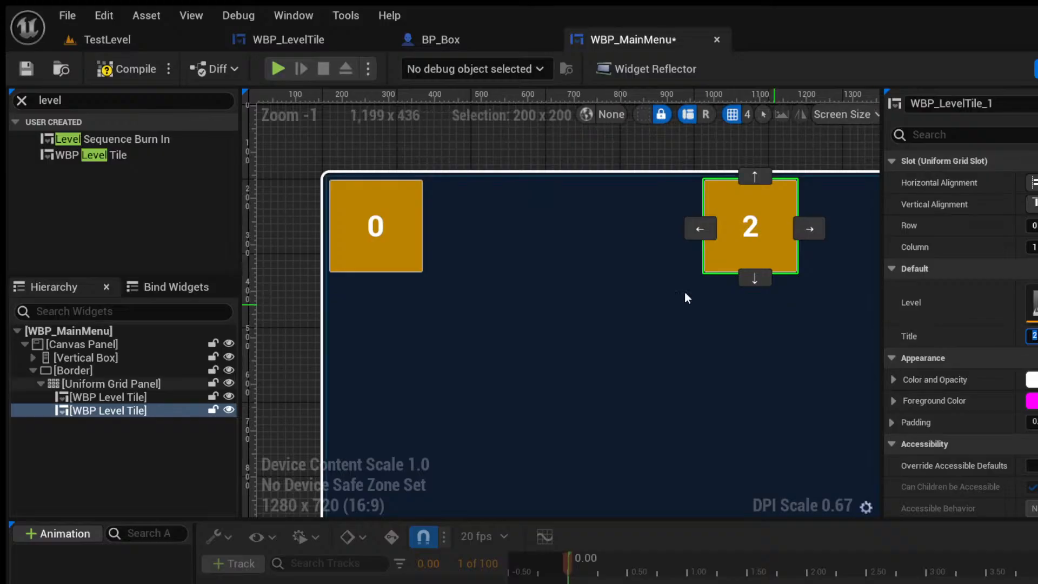
Set the Title of the first level tile back to 1, and compile and save WBP_MainMenu.
left_click(369, 238)
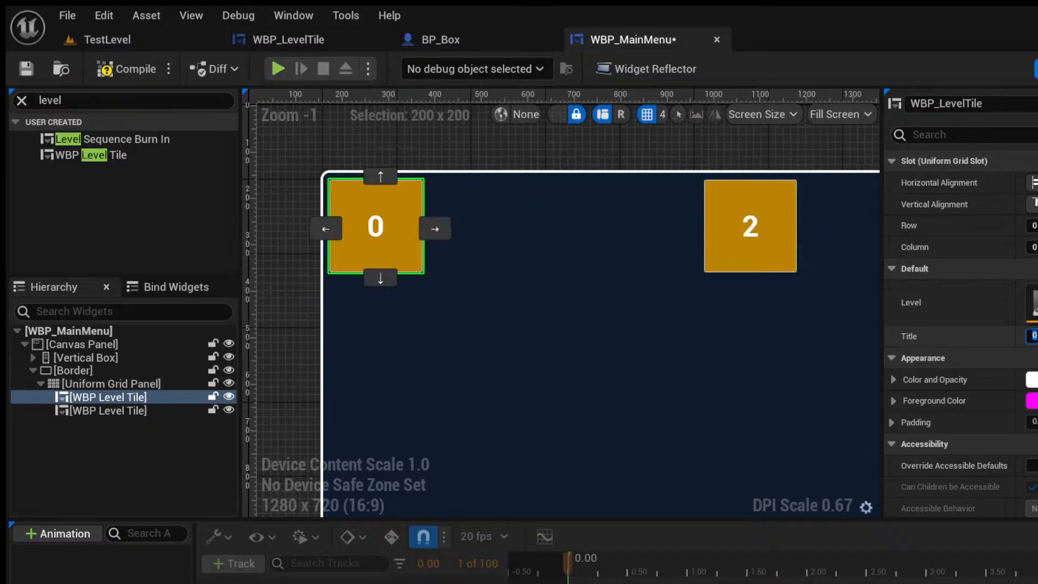
left_click(781, 307)
scroll(788, 389, "down", 6)
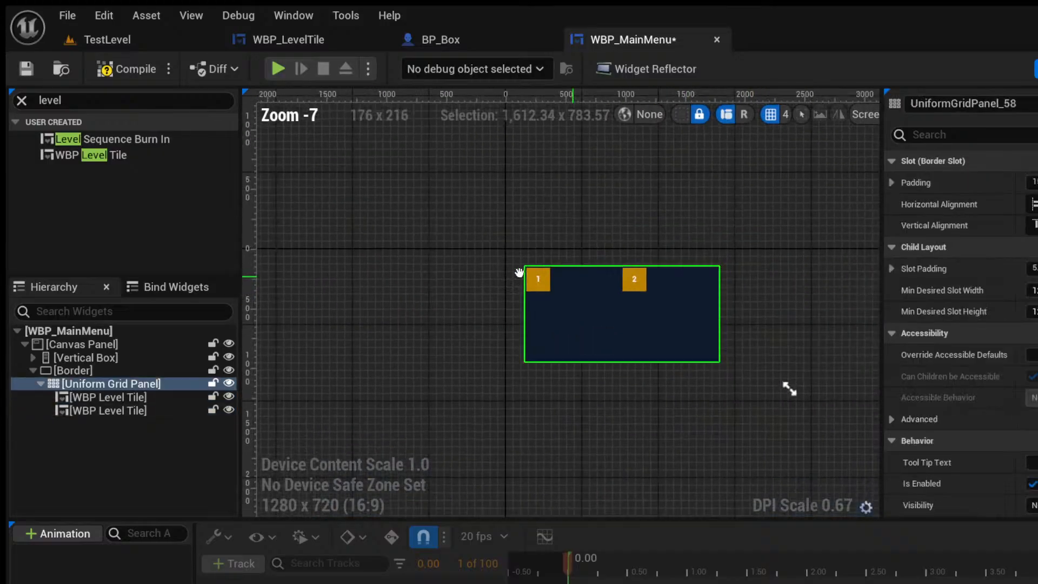
scroll(465, 265, "up", 4)
left_click(118, 70)
left_click(24, 73)
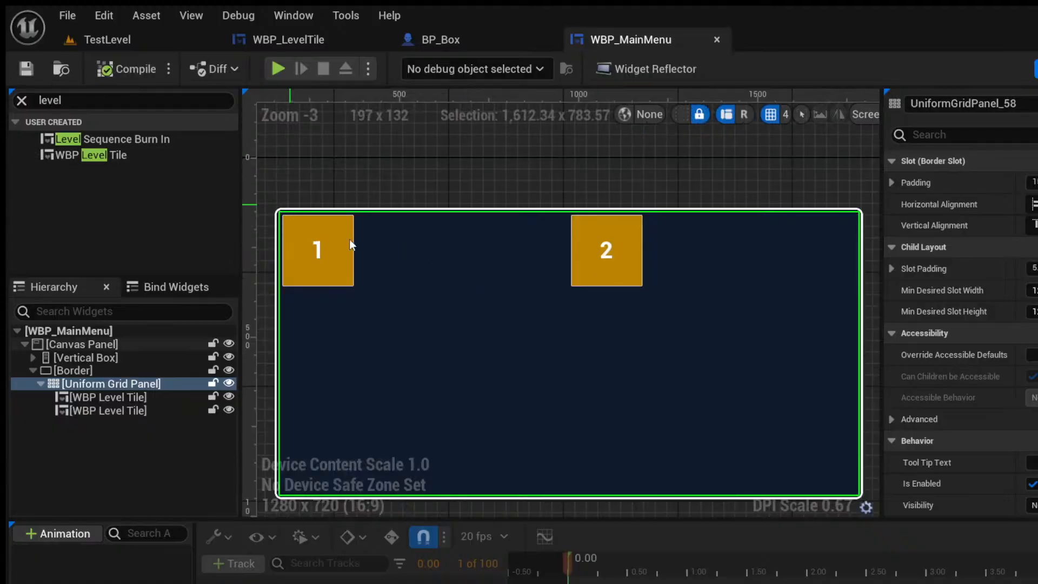
Align the Uniform Grid Panel to the left and top inside its border, and compile and save the widget.
left_click(89, 397)
left_click(89, 410)
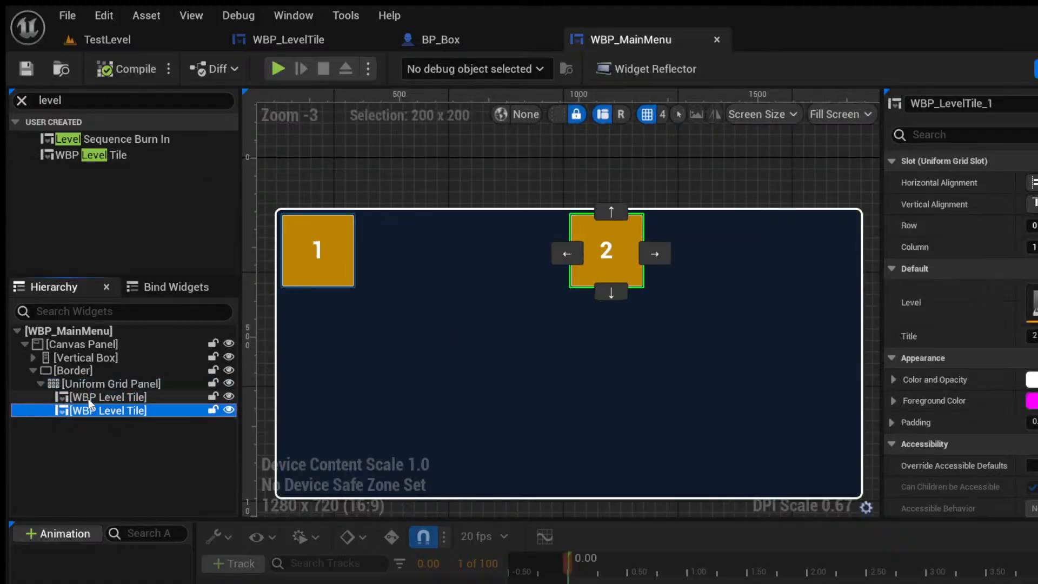
left_click(89, 397)
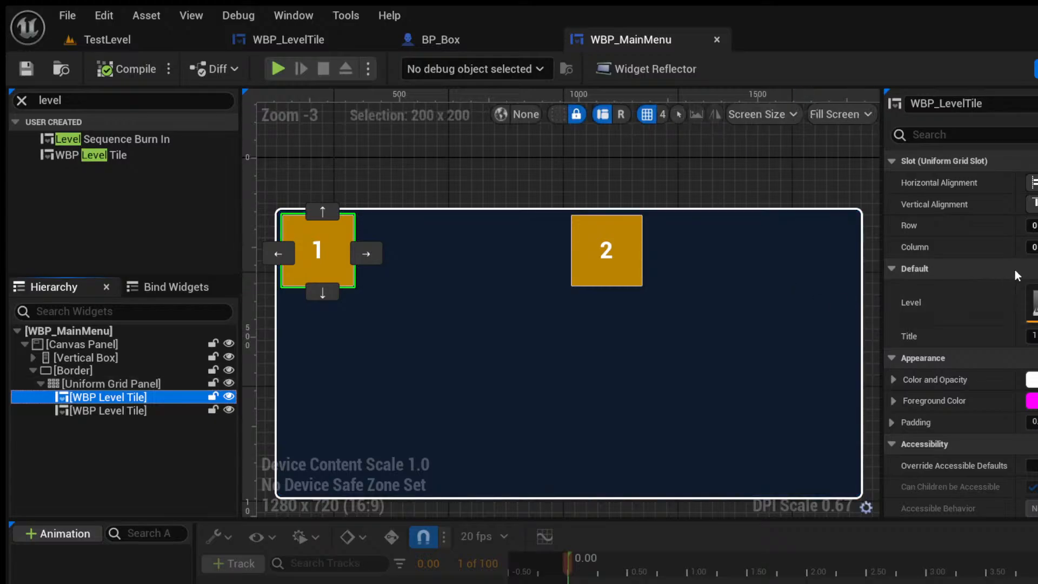
left_click(89, 384)
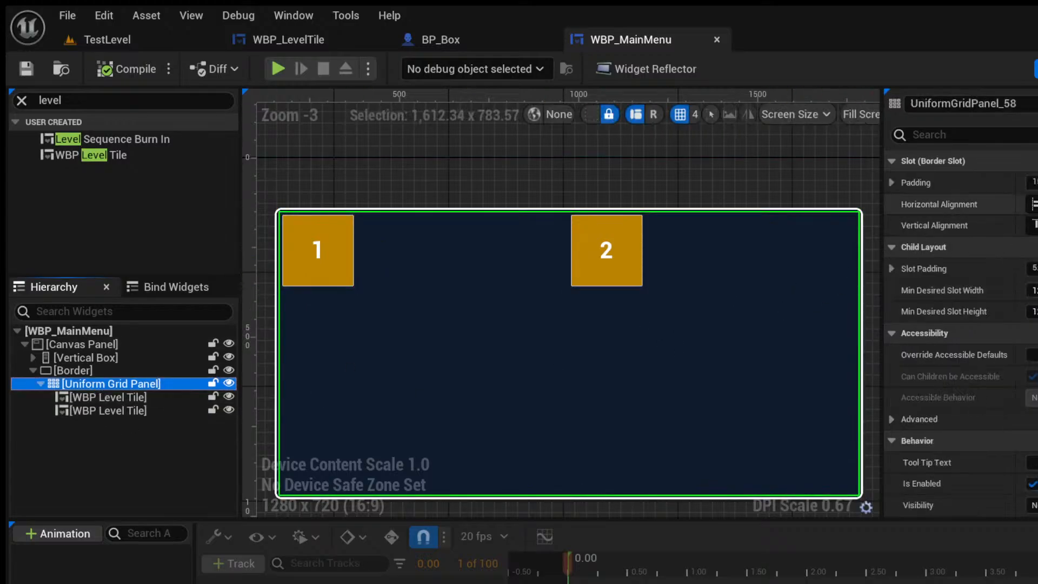
left_click(1033, 204)
scroll(624, 294, "down", 4)
scroll(627, 298, "up", 4)
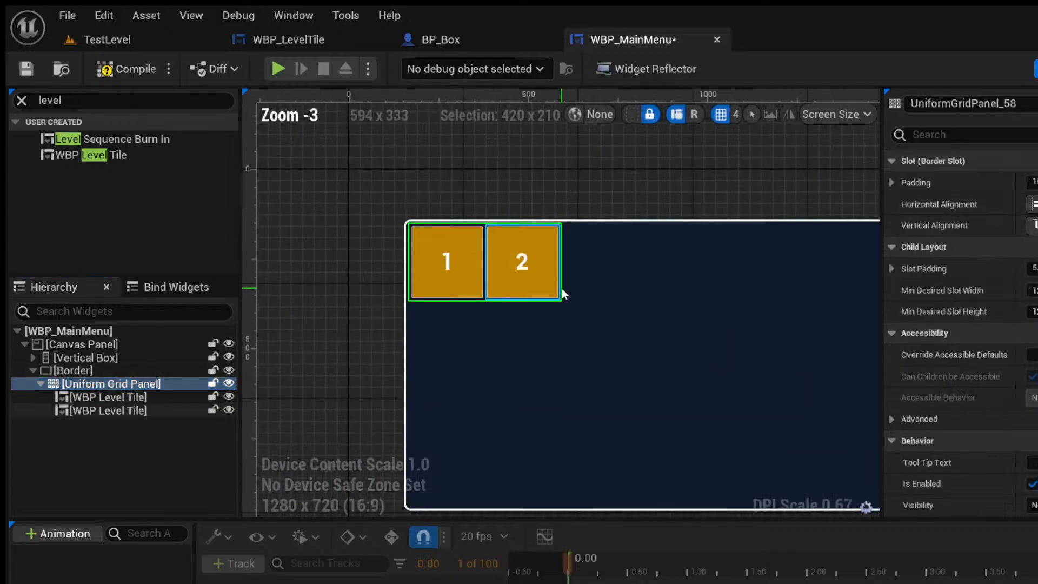
scroll(595, 281, "down", 4)
left_click(524, 237)
scroll(433, 233, "up", 5)
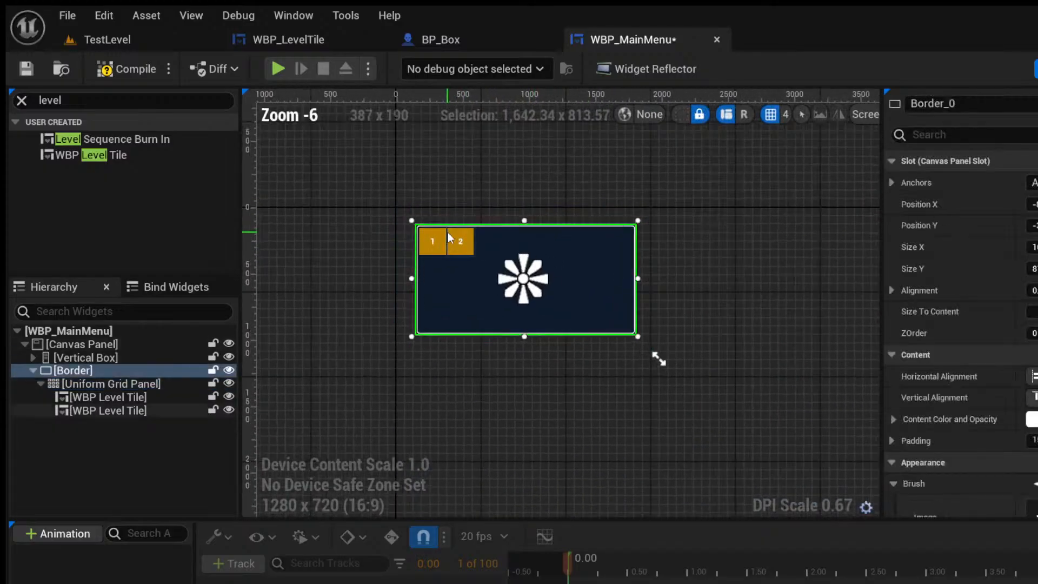
scroll(581, 264, "down", 5)
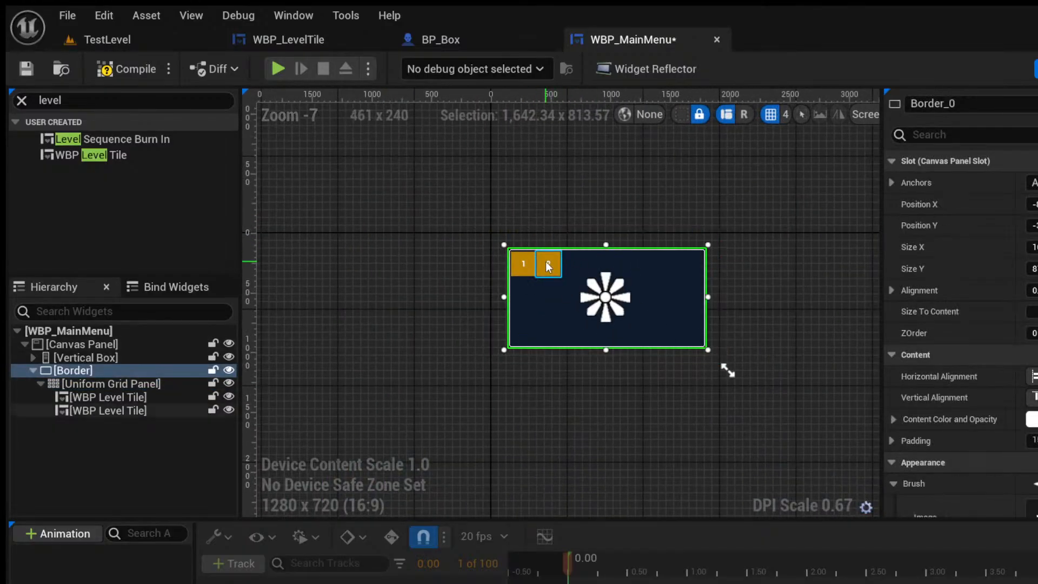
scroll(546, 261, "up", 2)
left_click(474, 188)
left_click(121, 76)
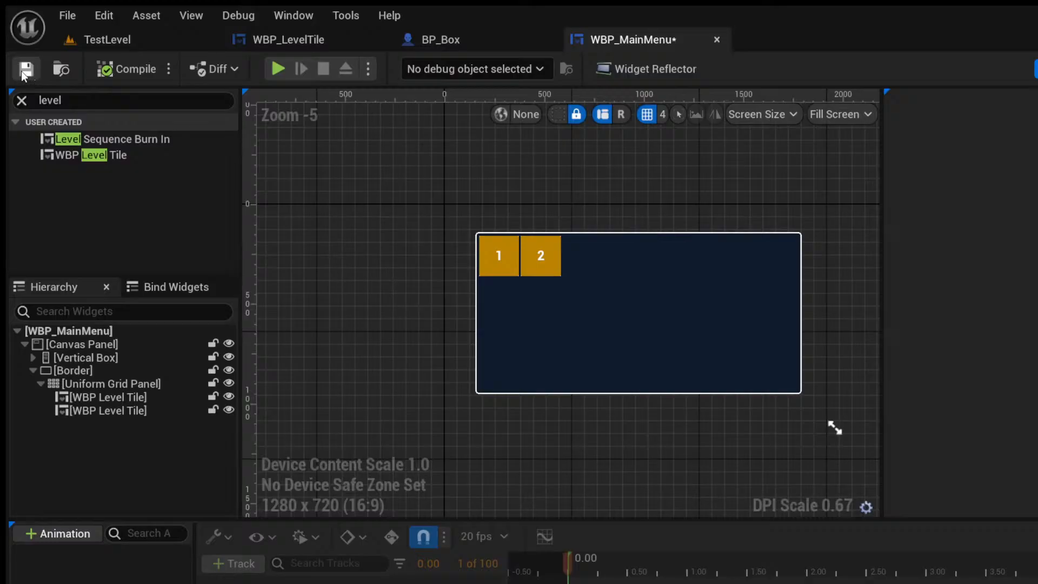
left_click(26, 68)
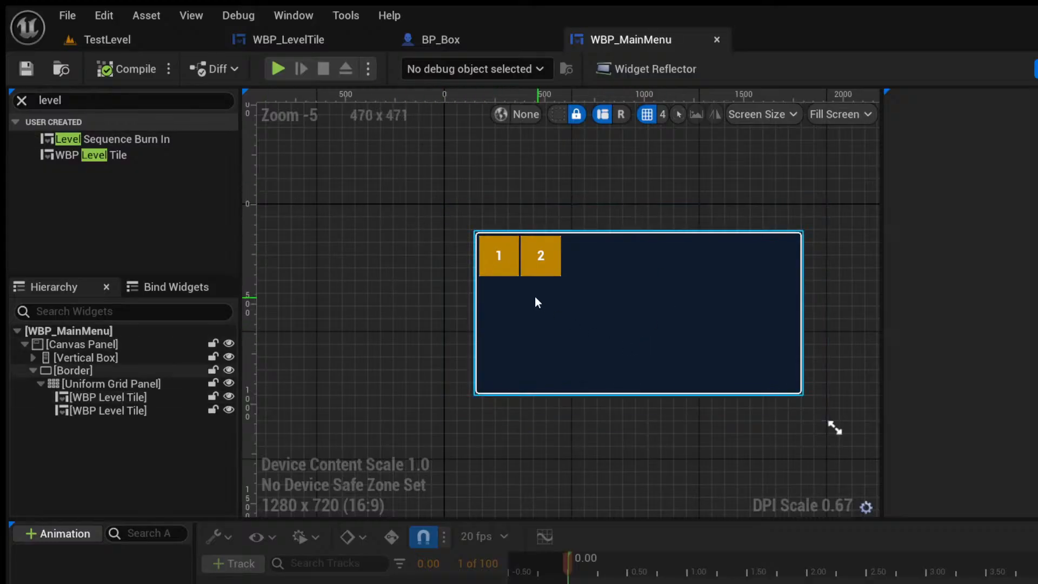
Set the Uniform Grid Panel's padding inside the border to 50.
left_click(96, 385)
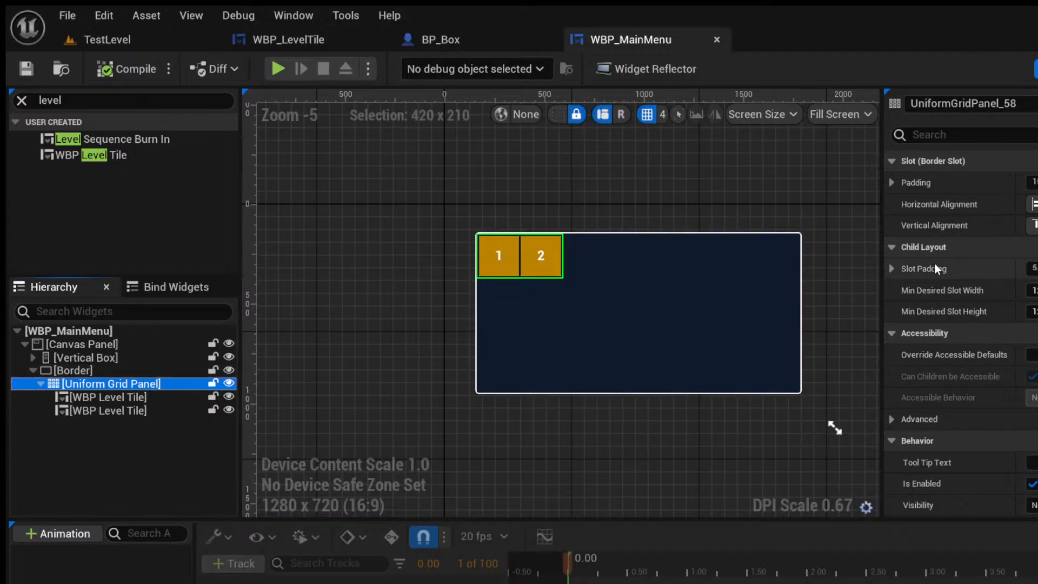
left_click(1032, 182)
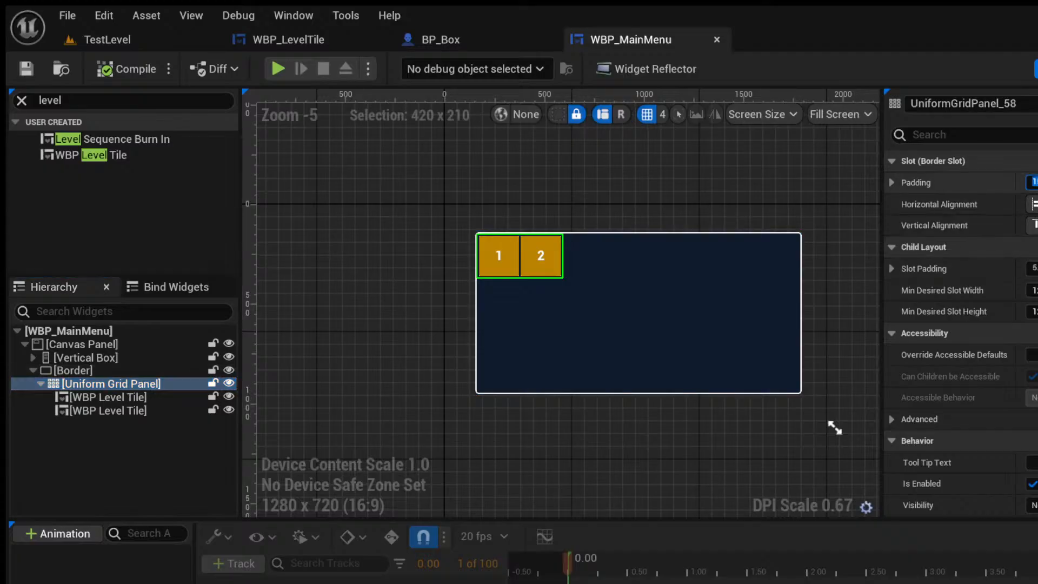
type("50")
key("Return")
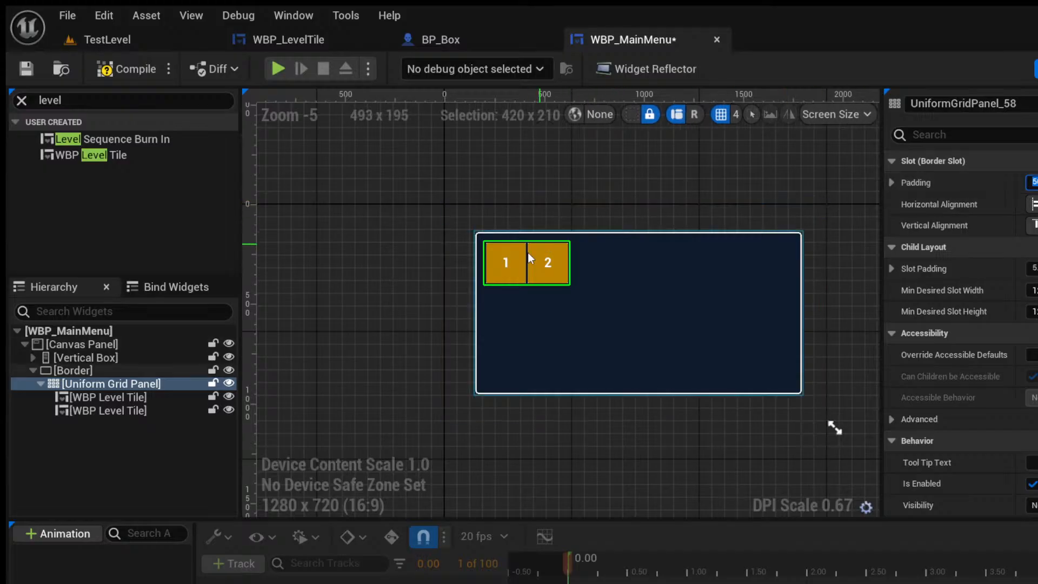
scroll(527, 254, "up", 2)
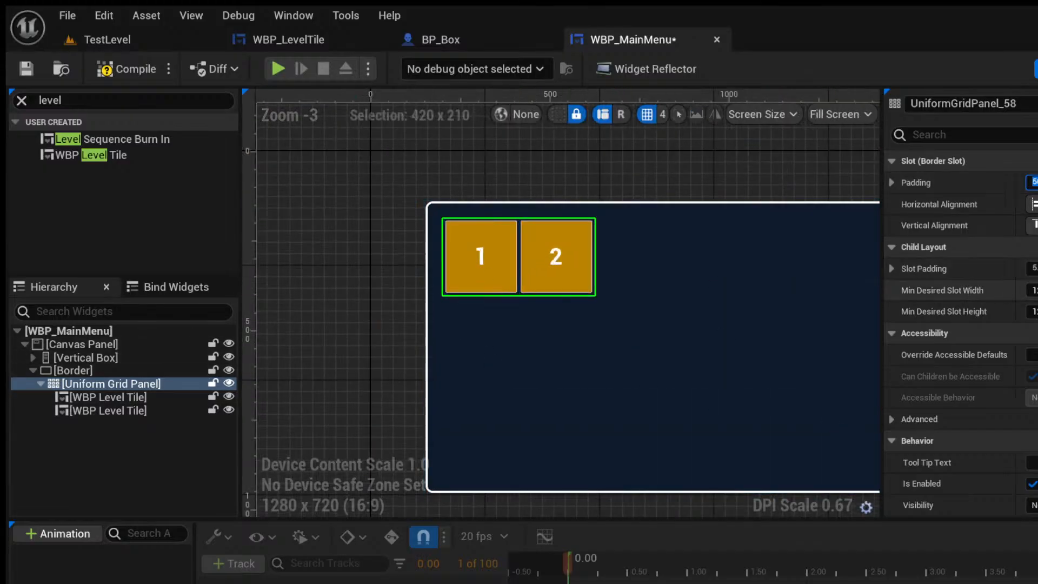
Set the Uniform Grid Panel's Slot Padding to 25, and compile and save WBP_MainMenu.
left_click(1033, 269)
key("Return")
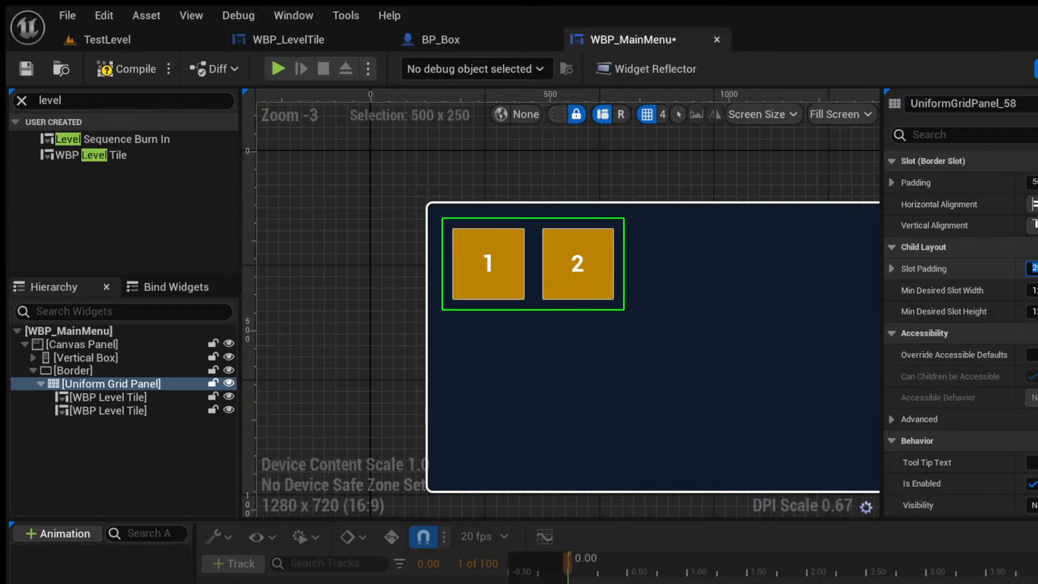
scroll(709, 385, "down", 4)
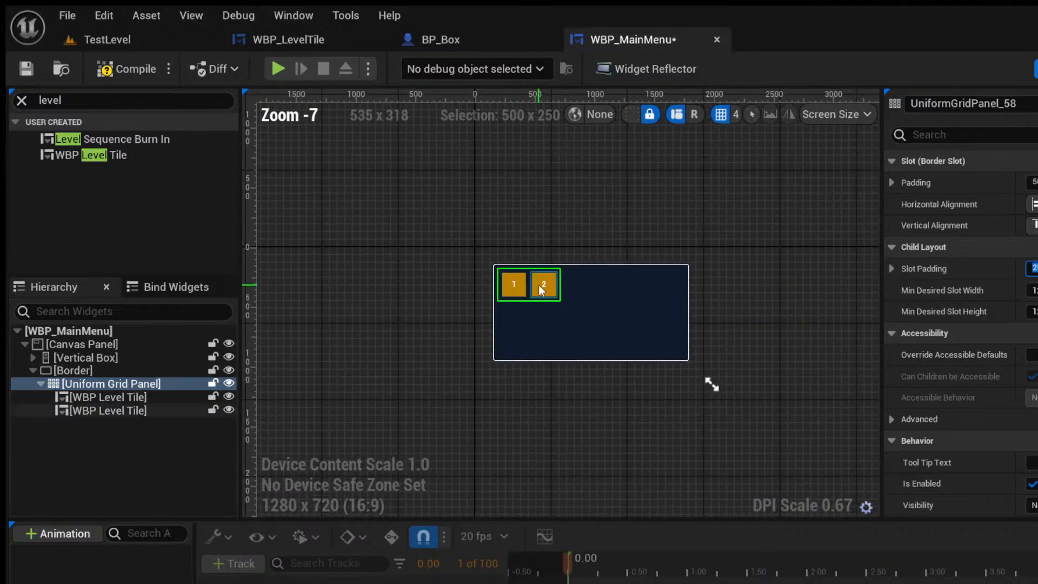
scroll(523, 293, "up", 5)
scroll(523, 287, "down", 4)
left_click(537, 238)
scroll(510, 291, "up", 3)
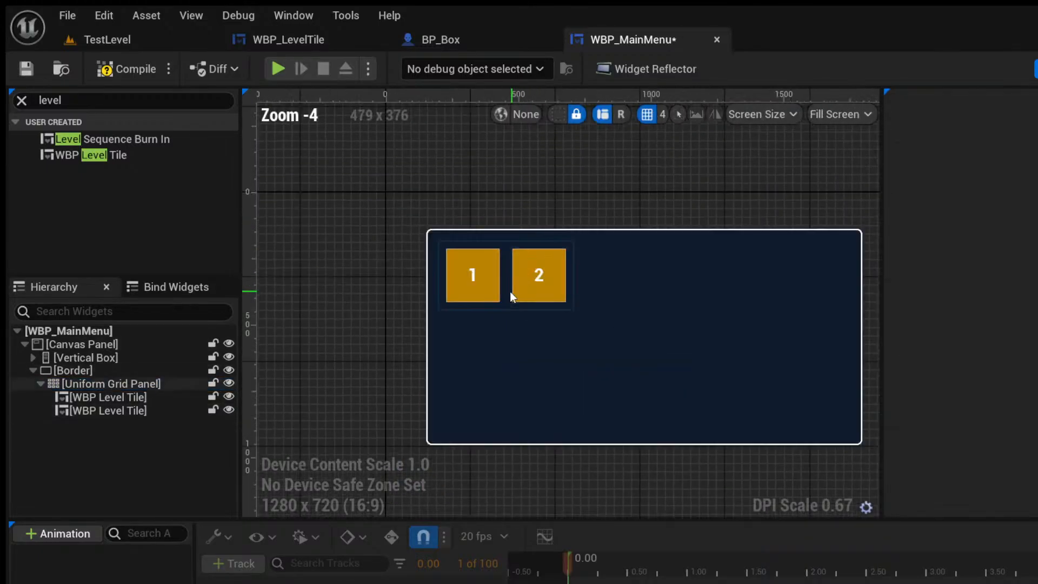
left_click(125, 68)
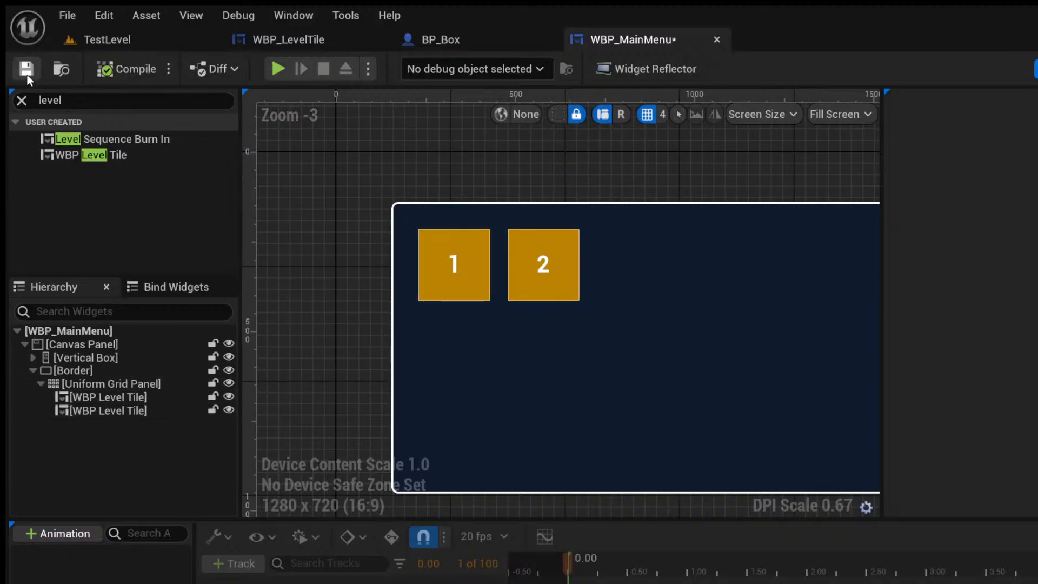
left_click(108, 40)
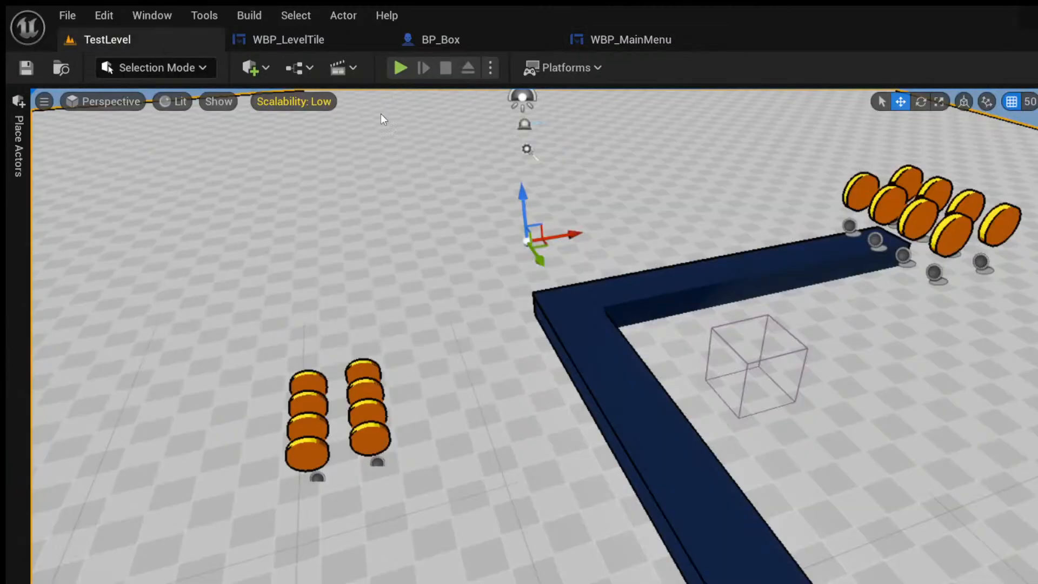
key("ctrl+space")
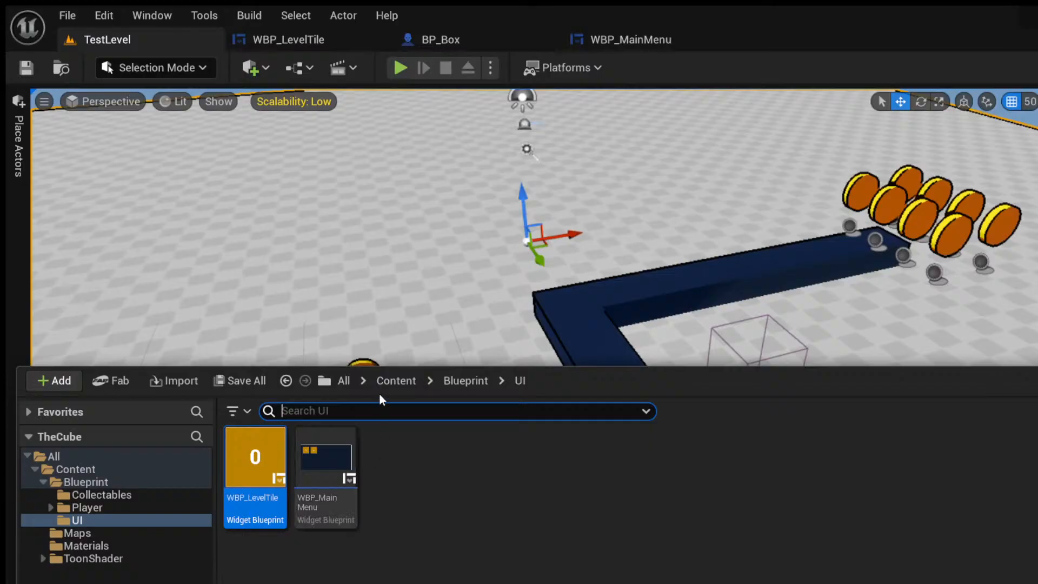
left_click(382, 380)
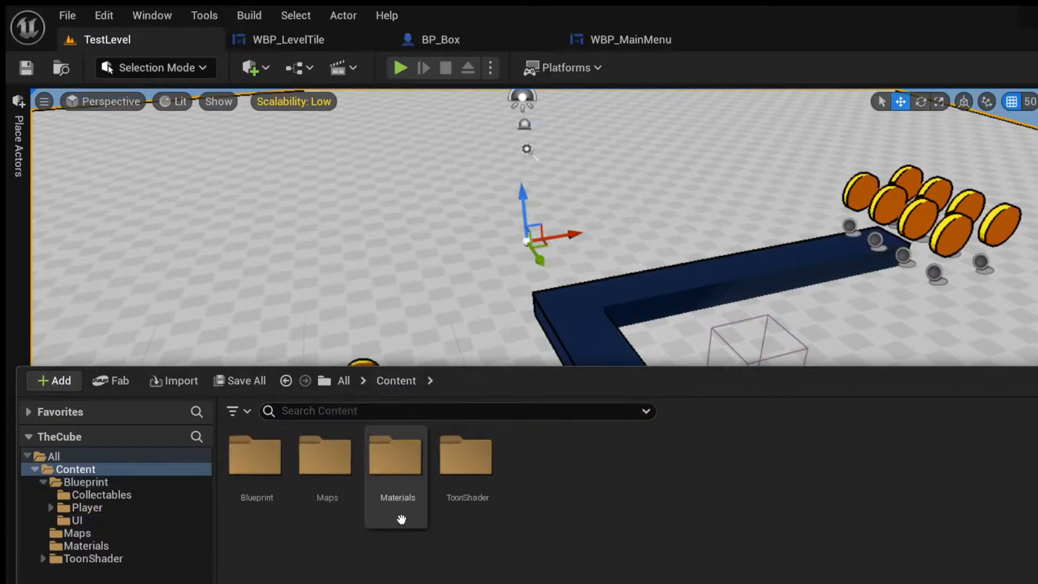
double_click(281, 486)
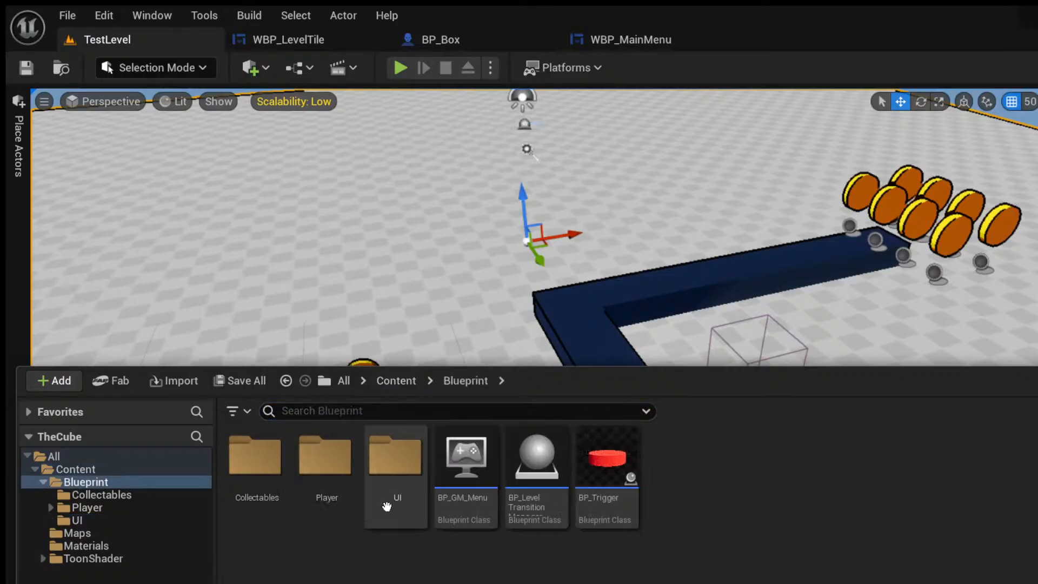
double_click(391, 487)
double_click(316, 505)
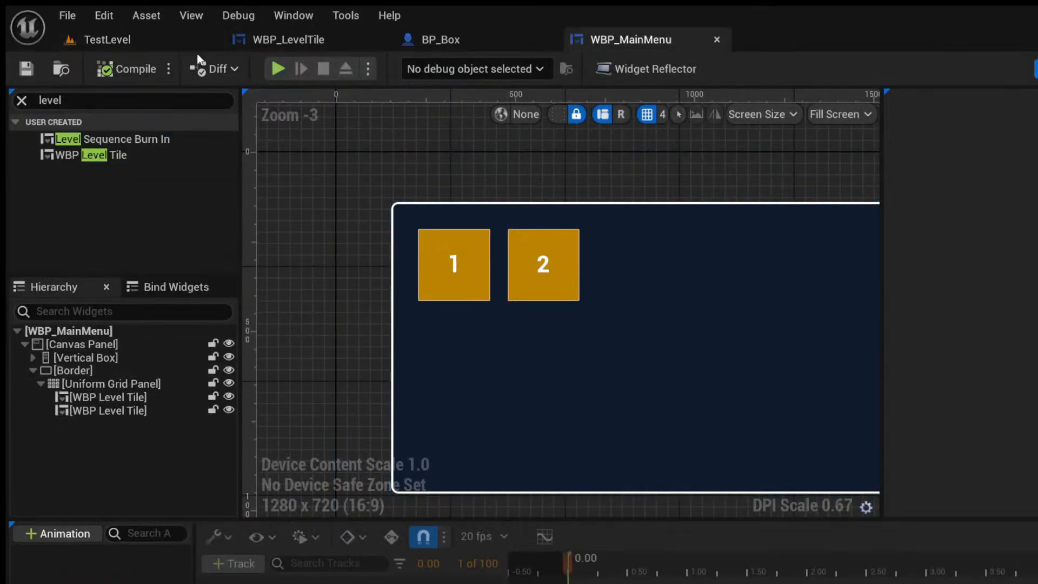
Return to the TestLevel editor and open the MainMenu level from the Maps content folder.
left_click(107, 39)
key("ctrl+space")
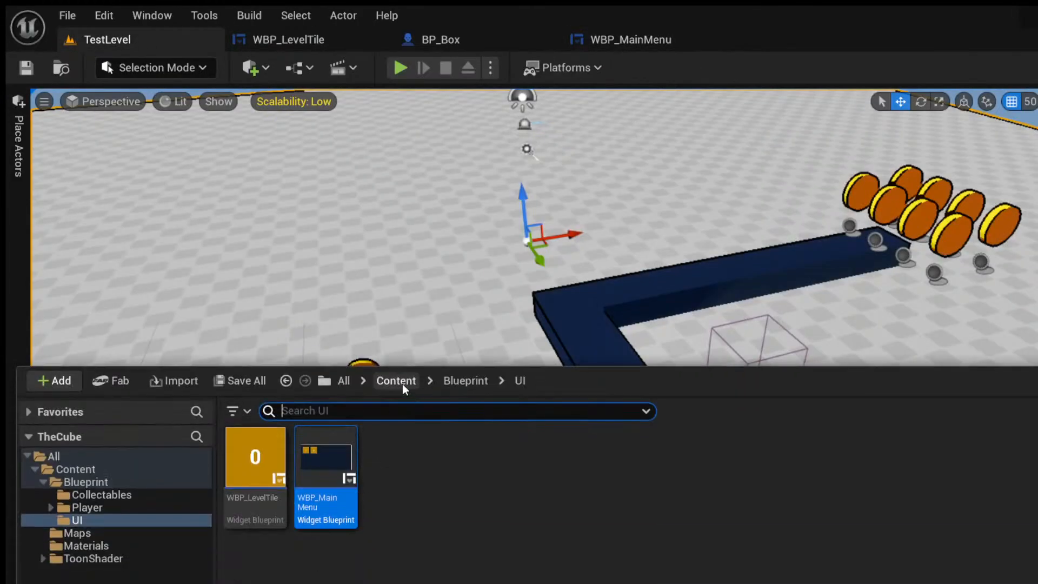
left_click(465, 380)
left_click(343, 458)
left_click(396, 381)
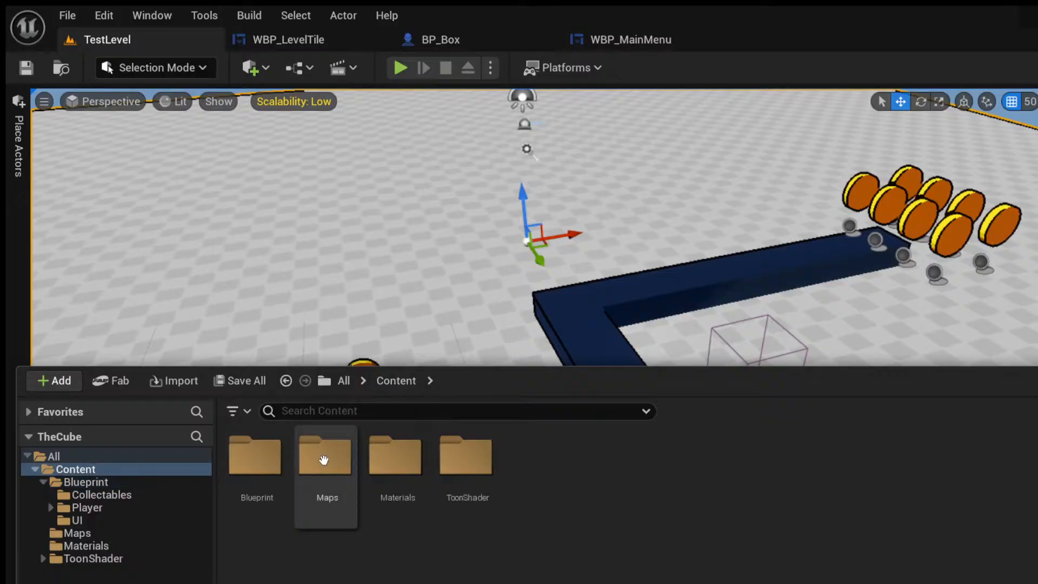
double_click(352, 454)
left_click(421, 514)
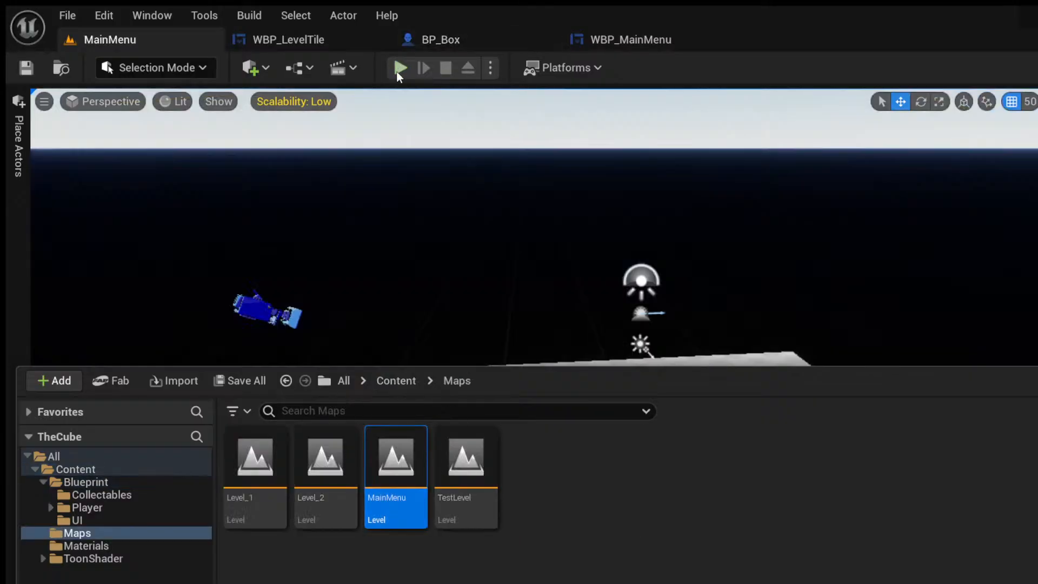
Play the MainMenu level, launch the level from tile 1, and stop the play session.
left_click(399, 69)
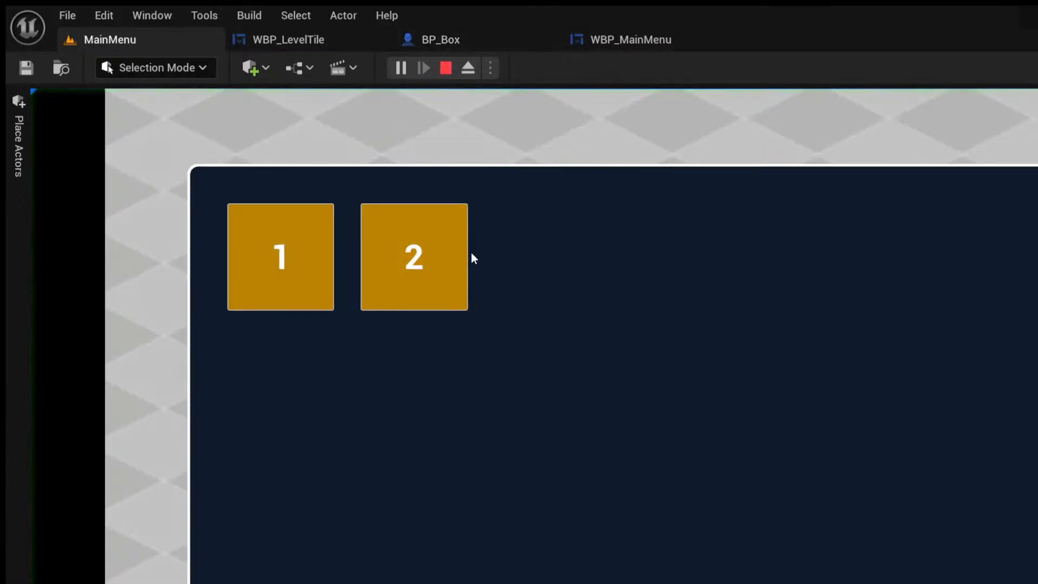
left_click(310, 279)
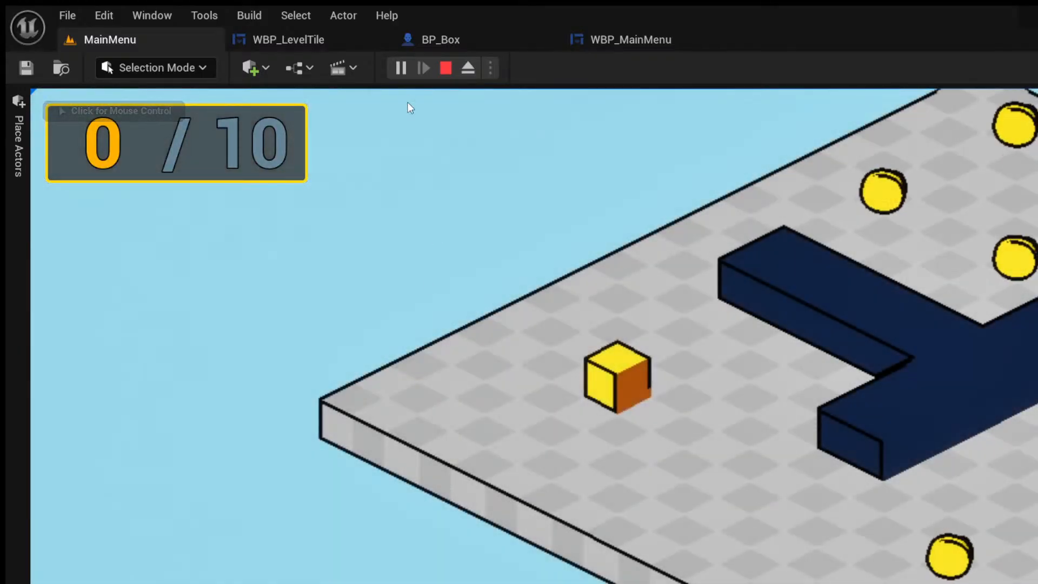
key("Escape")
Play the MainMenu level again, launch the level from tile 2, and move the cube to its coin.
key("alt+p")
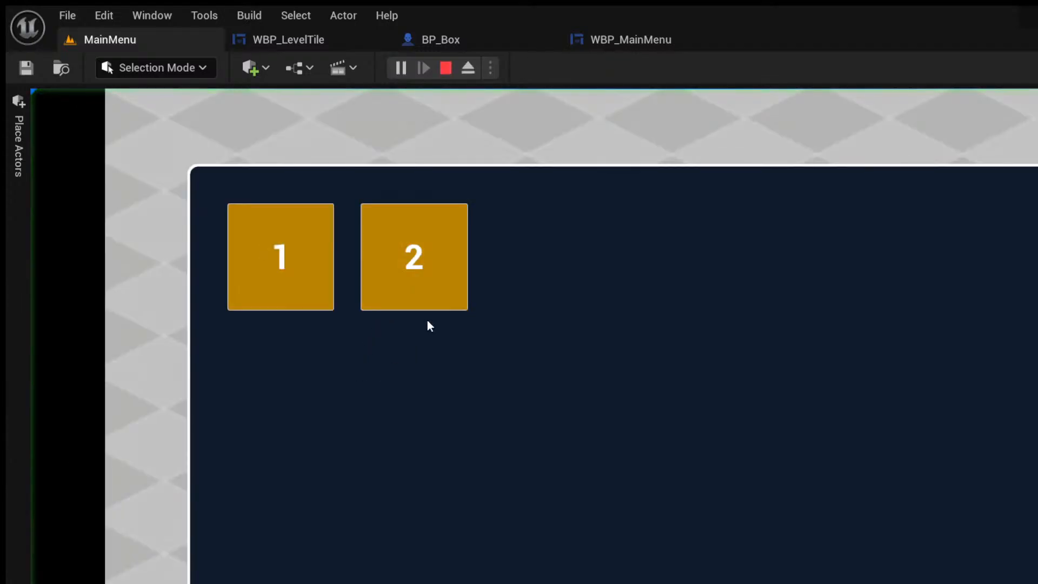
left_click(436, 251)
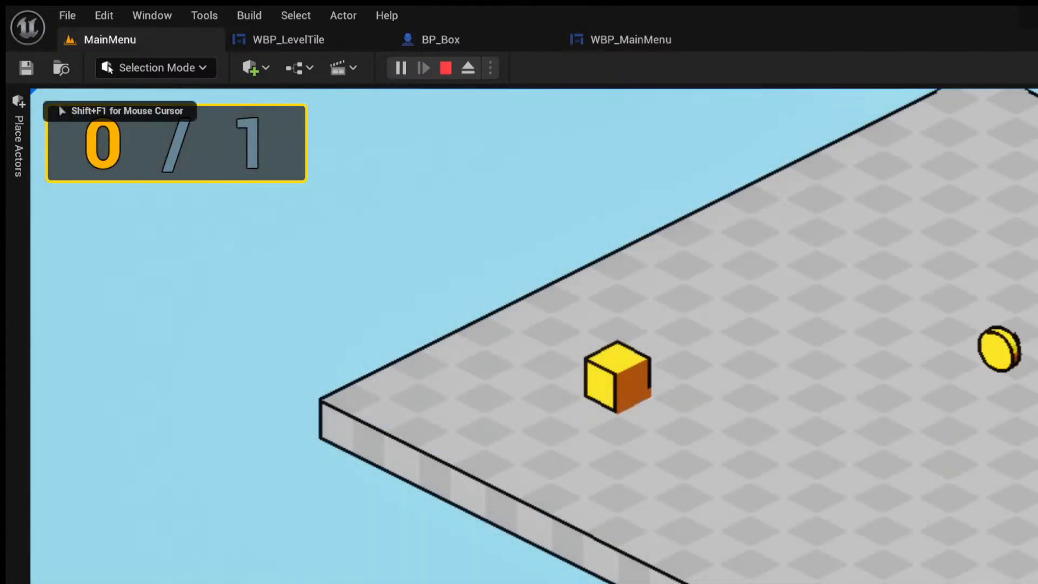
key("d")
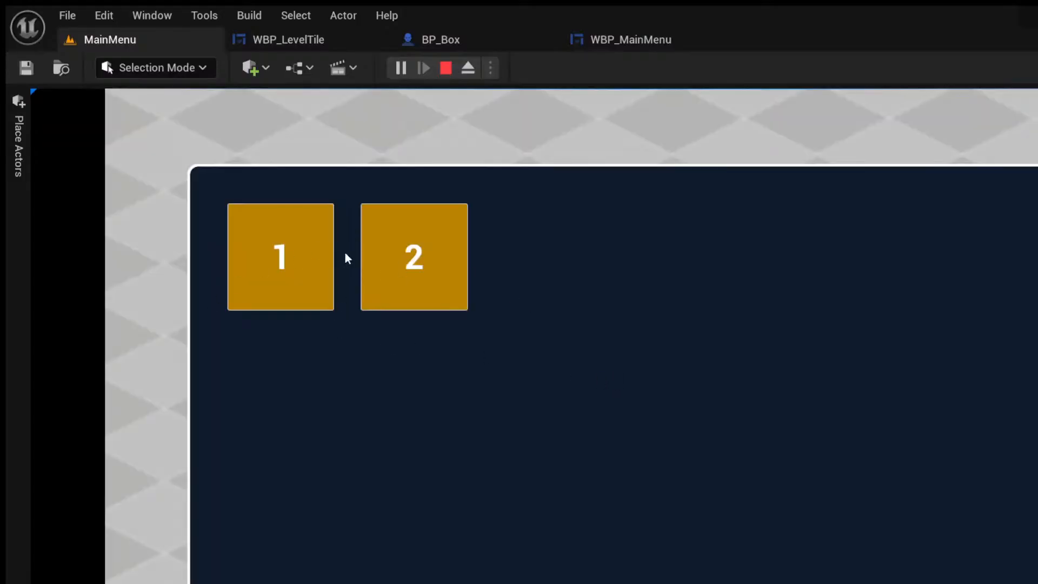
Stop the play session, return to WBP_MainMenu, and select the level-select Border.
key("Escape")
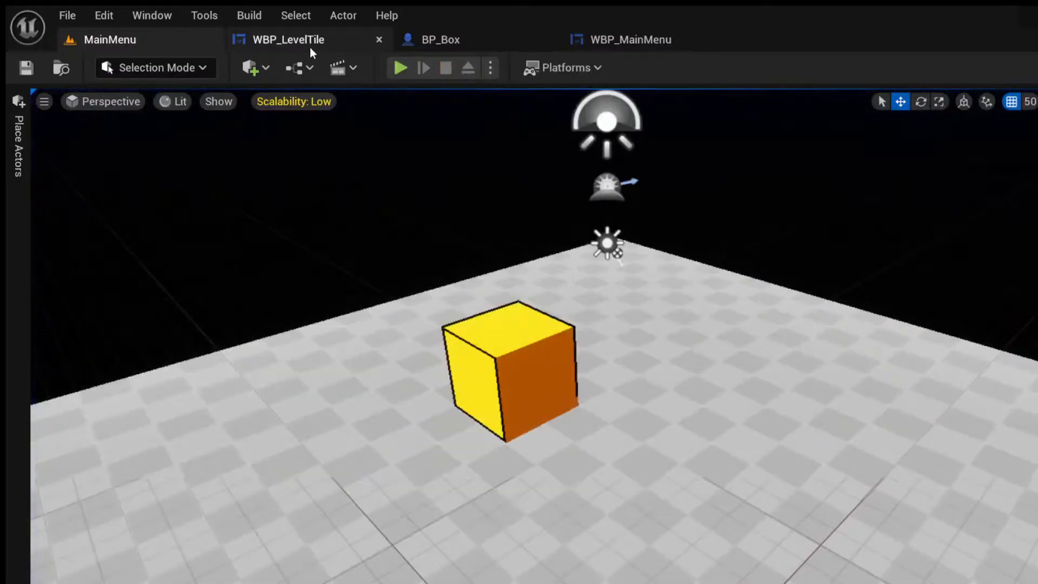
left_click(653, 42)
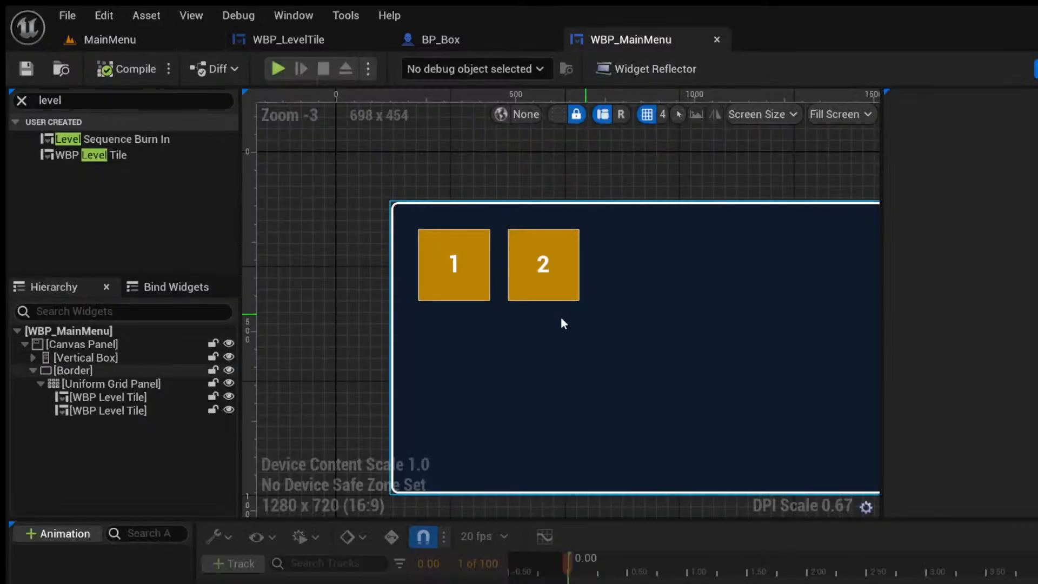
scroll(551, 302, "down", 6)
scroll(489, 274, "up", 3)
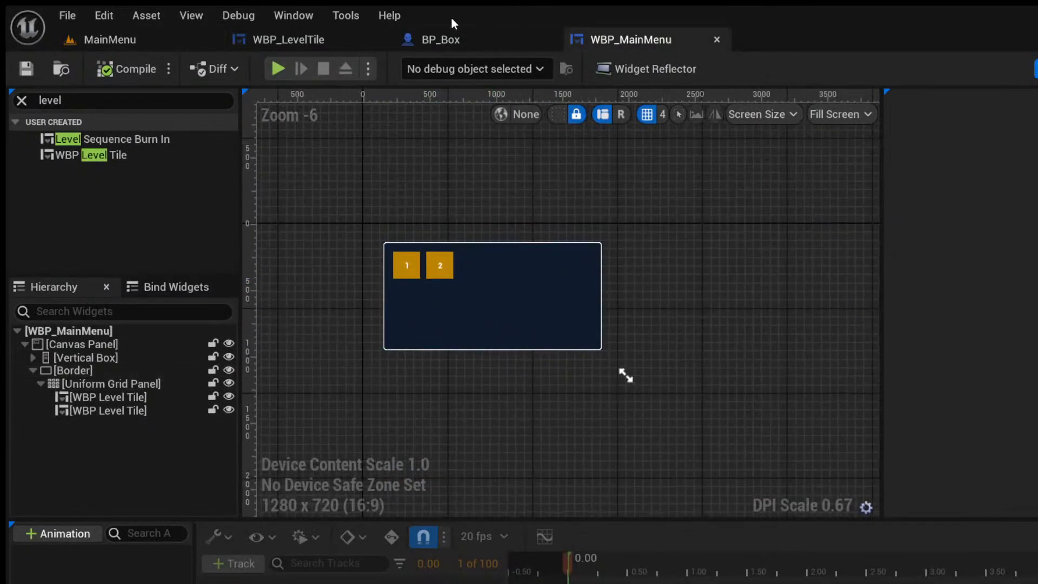
scroll(538, 305, "up", 2)
left_click(538, 306)
scroll(503, 373, "down", 3)
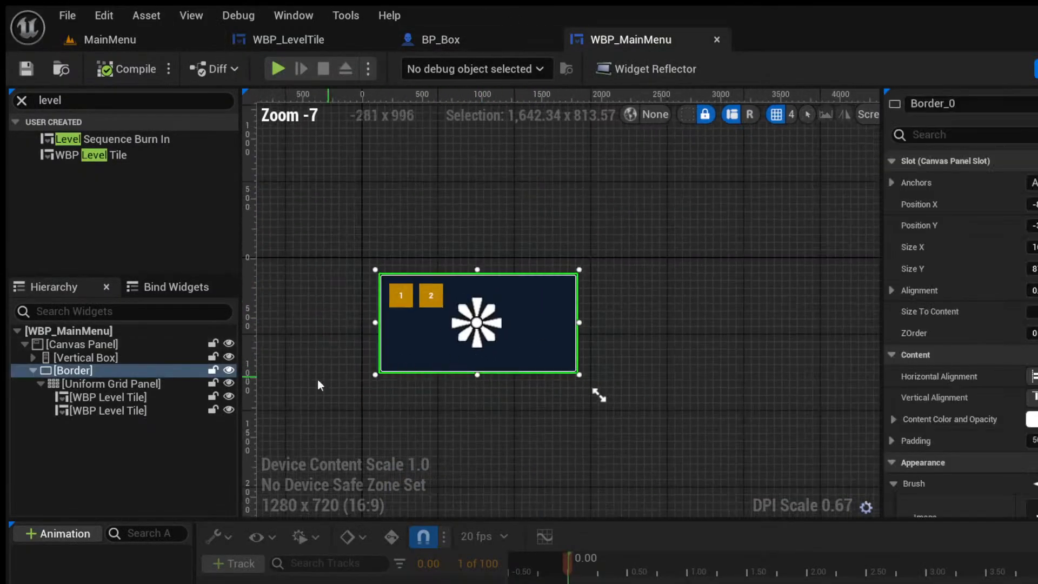
Toggle the Border's designer visibility to inspect the Play and Quit buttons behind it, and leave the Border shown.
left_click(228, 370)
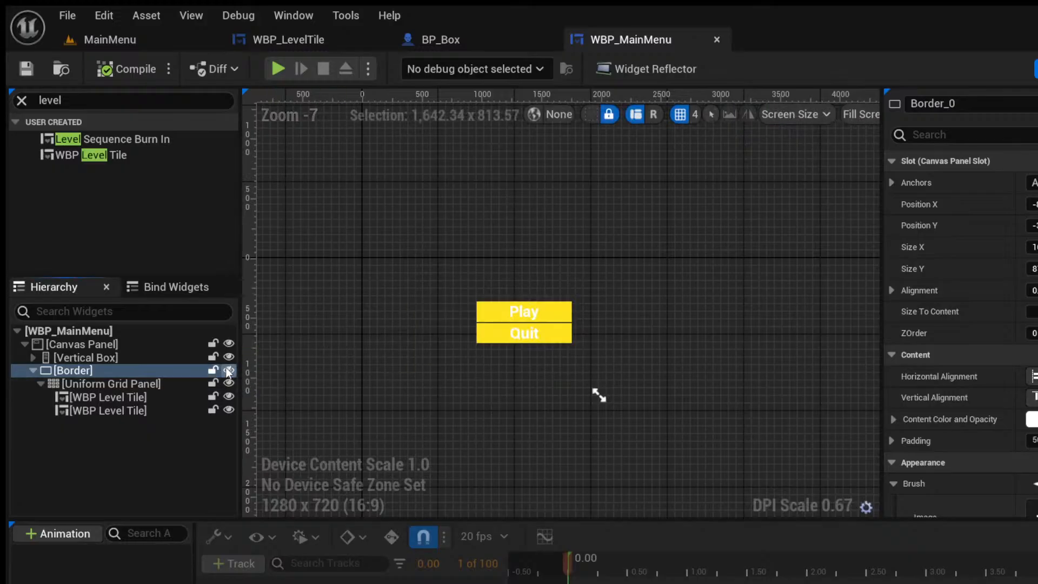
left_click(229, 370)
left_click(229, 370)
left_click(229, 371)
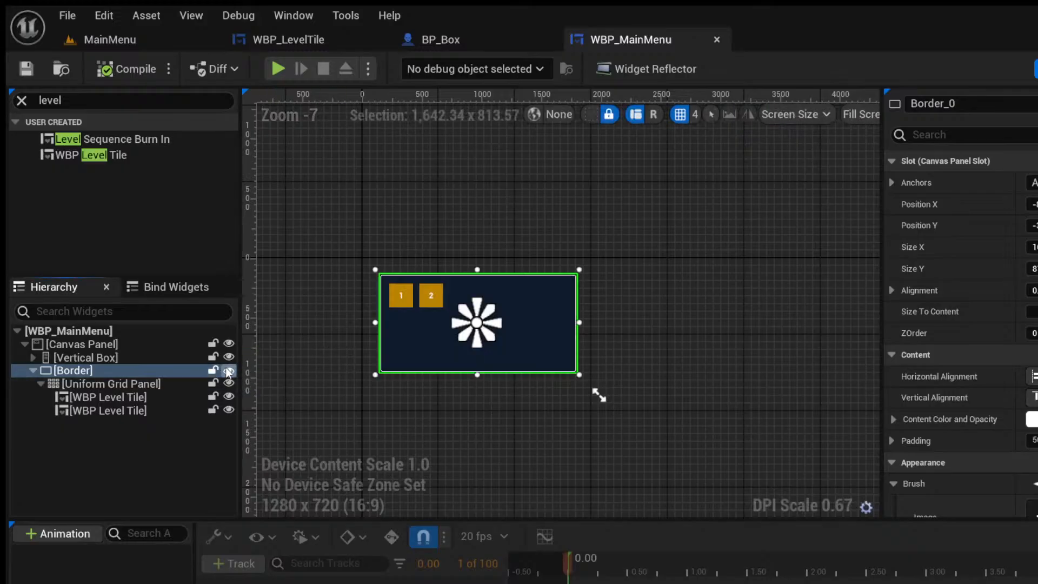
left_click(229, 370)
left_click(229, 370)
left_click(229, 370)
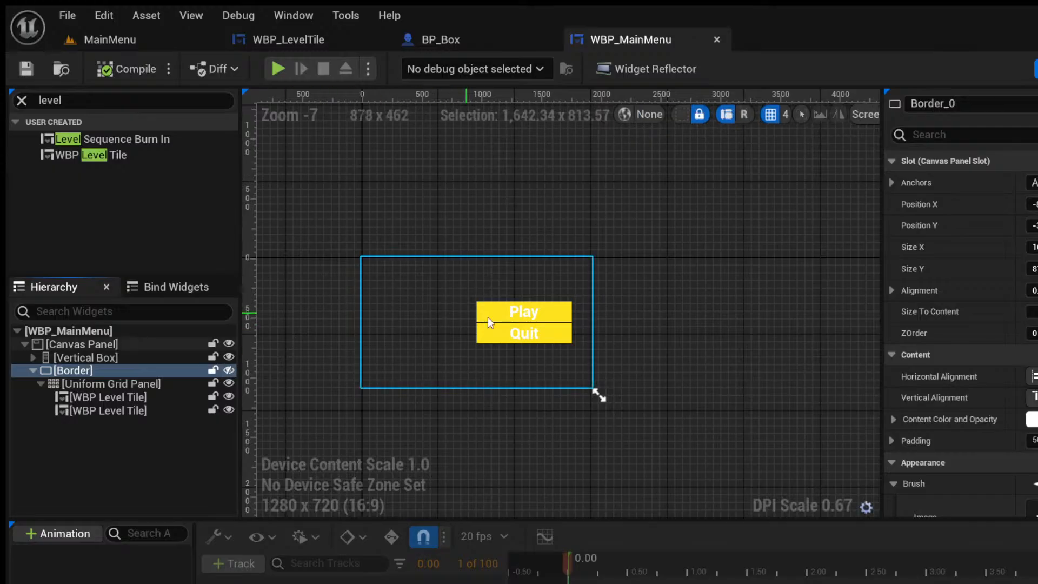
left_click(522, 313)
left_click(498, 313)
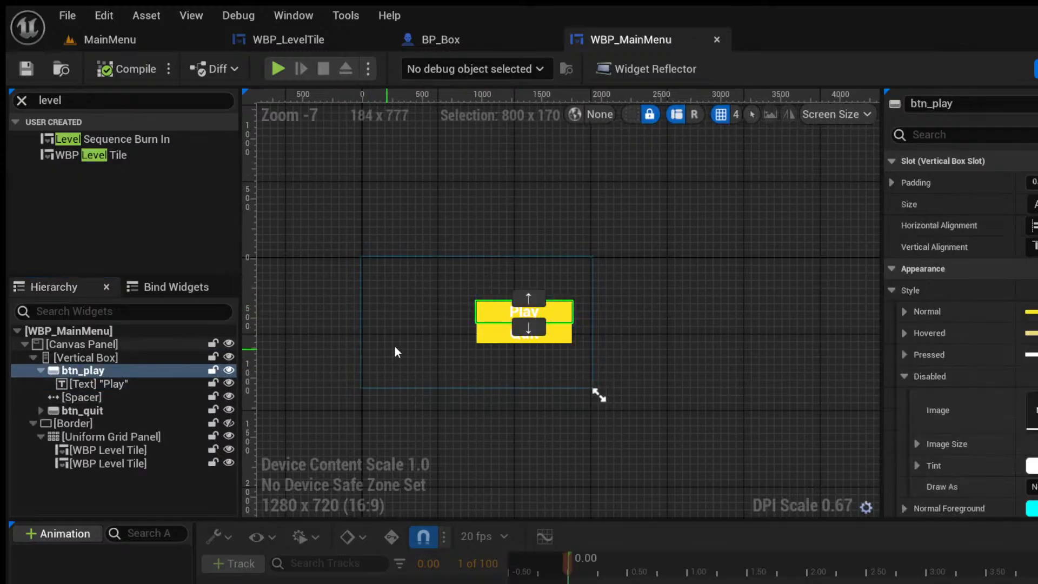
left_click(86, 424)
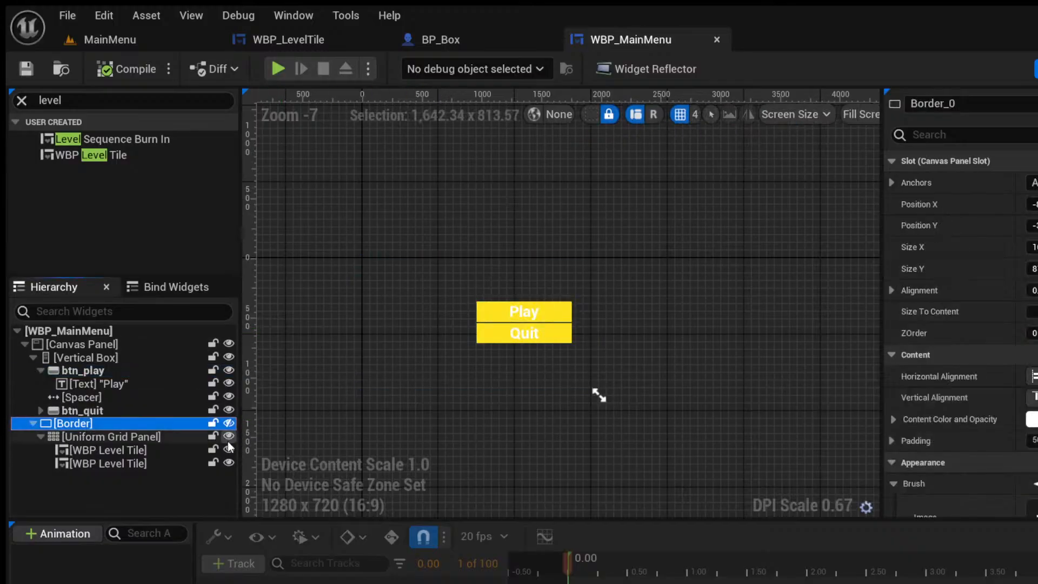
left_click(229, 423)
right_click_drag(541, 280, 620, 255)
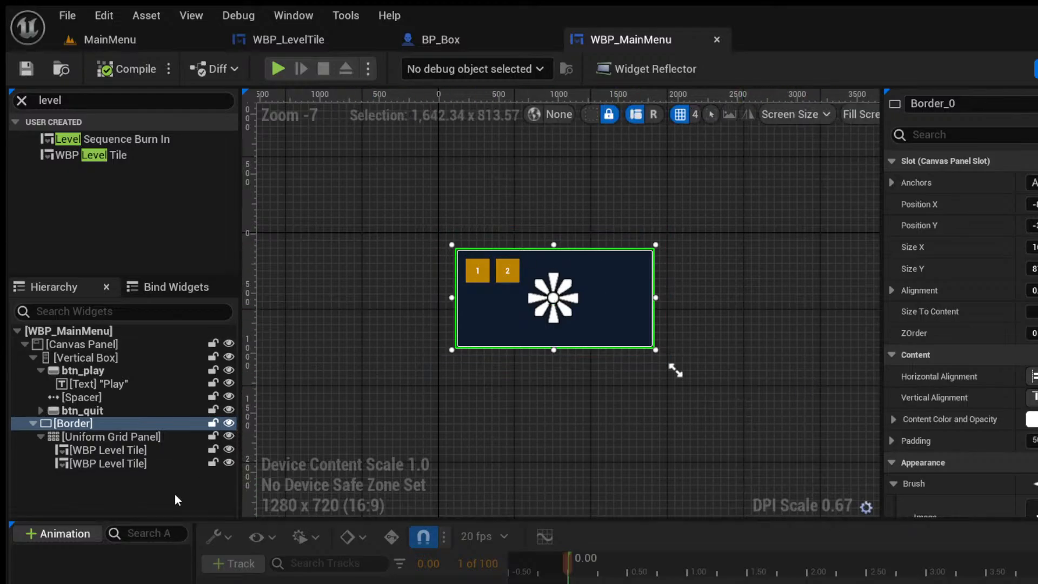
Create a widget animation named Anim_ShowLevels and select it for editing.
left_click(73, 536)
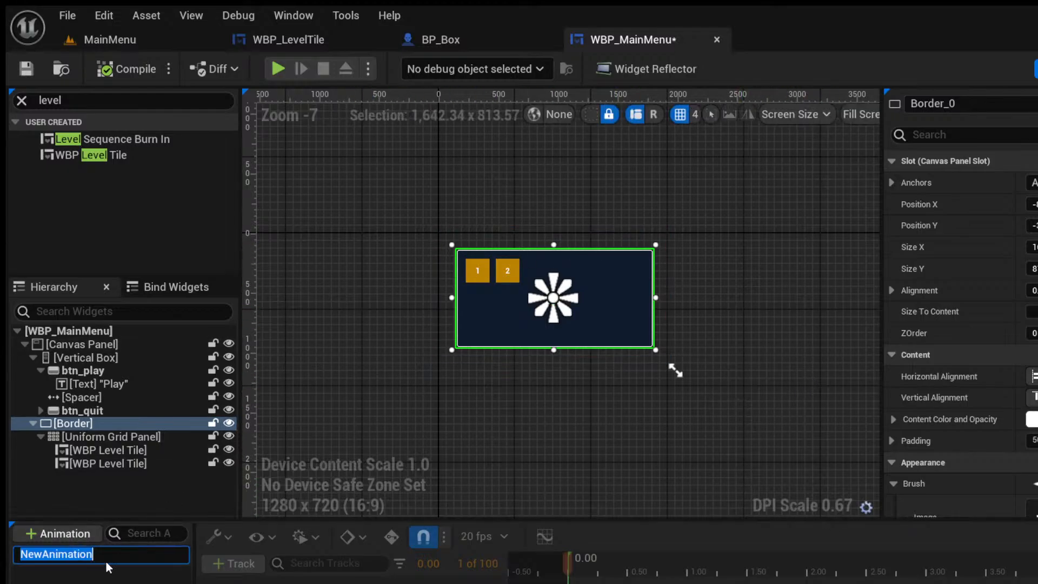
type("Anim_")
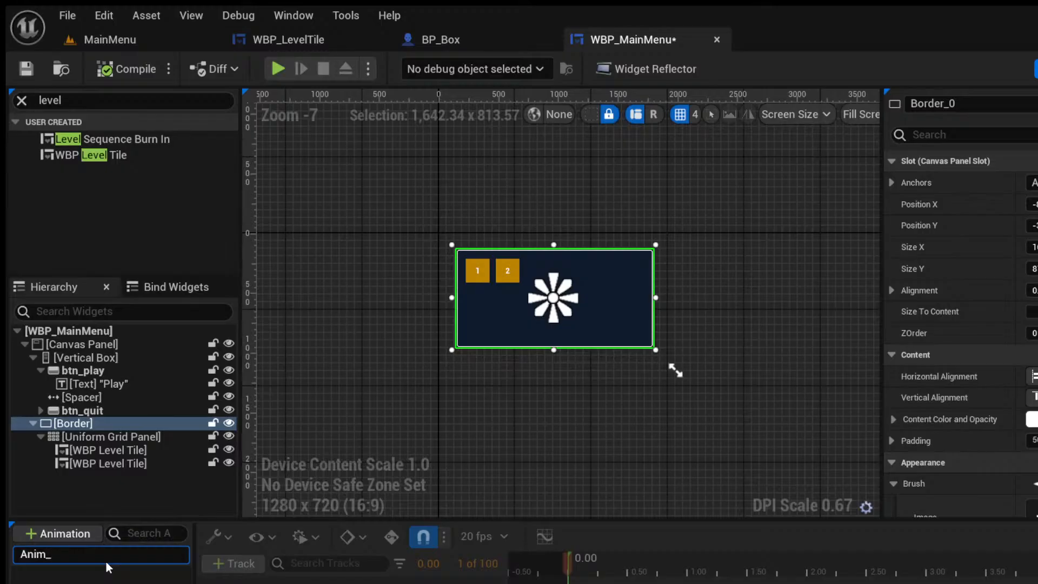
type("ShowLevels")
key("Return")
left_click(92, 552)
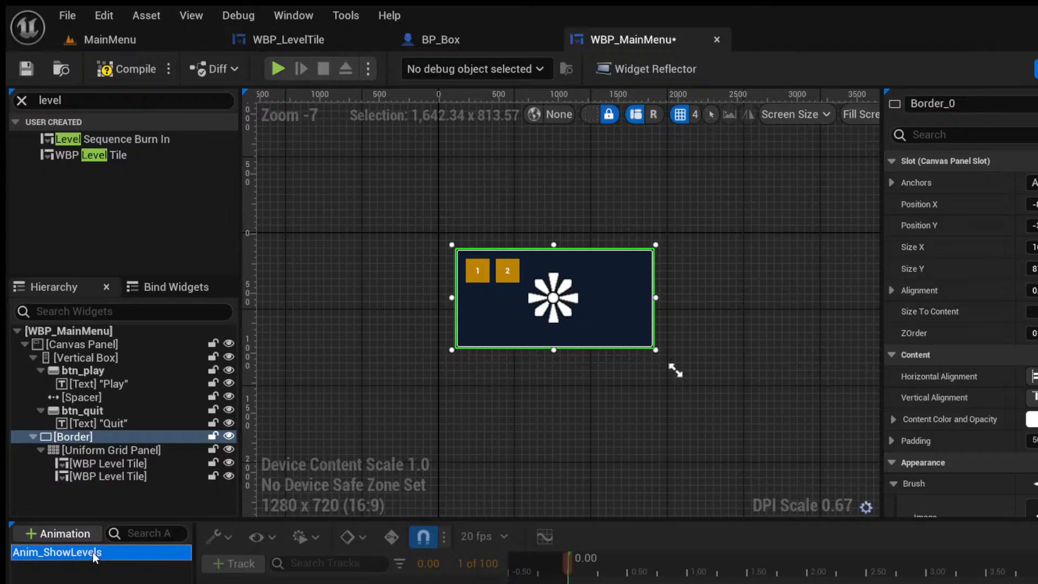
scroll(529, 401, "up", 3)
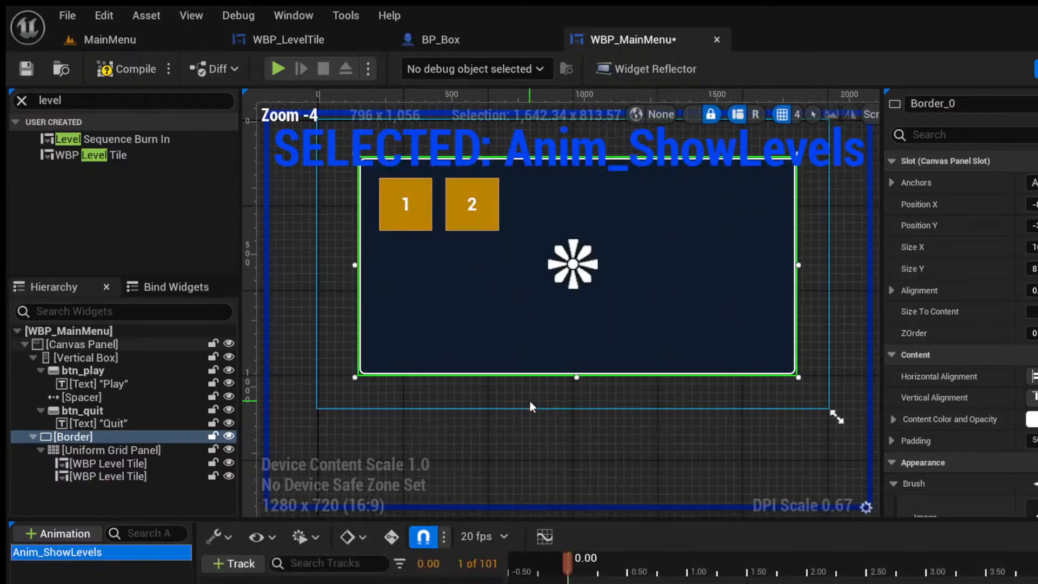
scroll(501, 338, "down", 3)
scroll(493, 331, "up", 1)
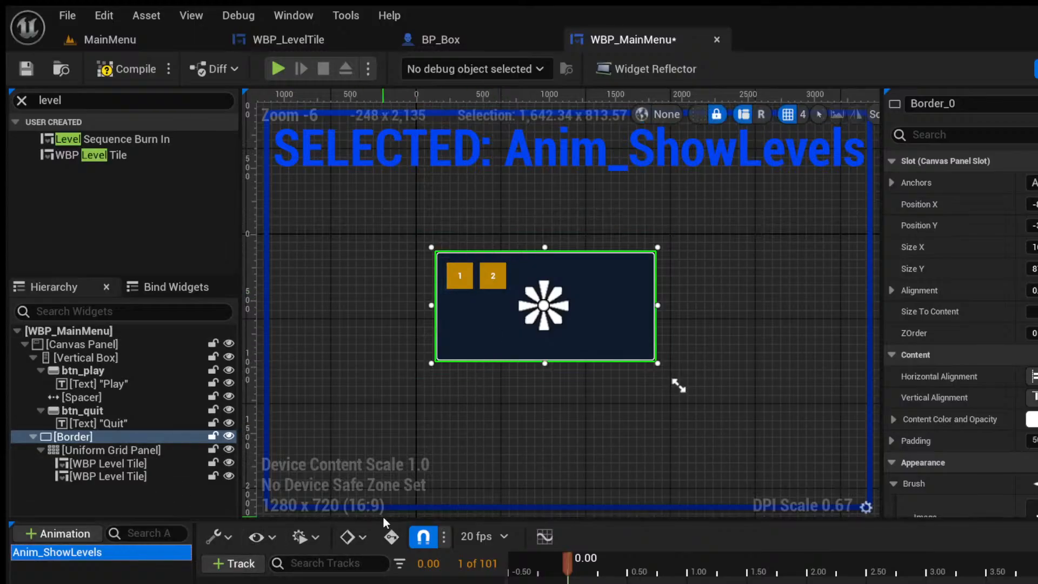
Enlarge the animation timeline, expand the Border's render transform properties, and key its transform at 0.00.
left_click_drag(385, 521, 385, 496)
scroll(1001, 279, "down", 8)
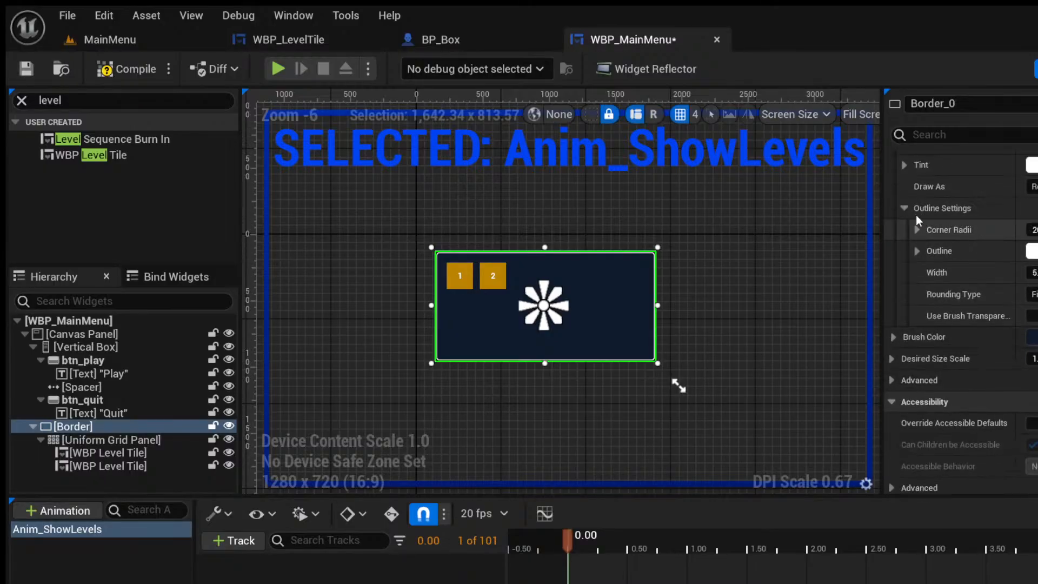
scroll(956, 285, "down", 8)
scroll(956, 284, "down", 6)
scroll(956, 284, "up", 5)
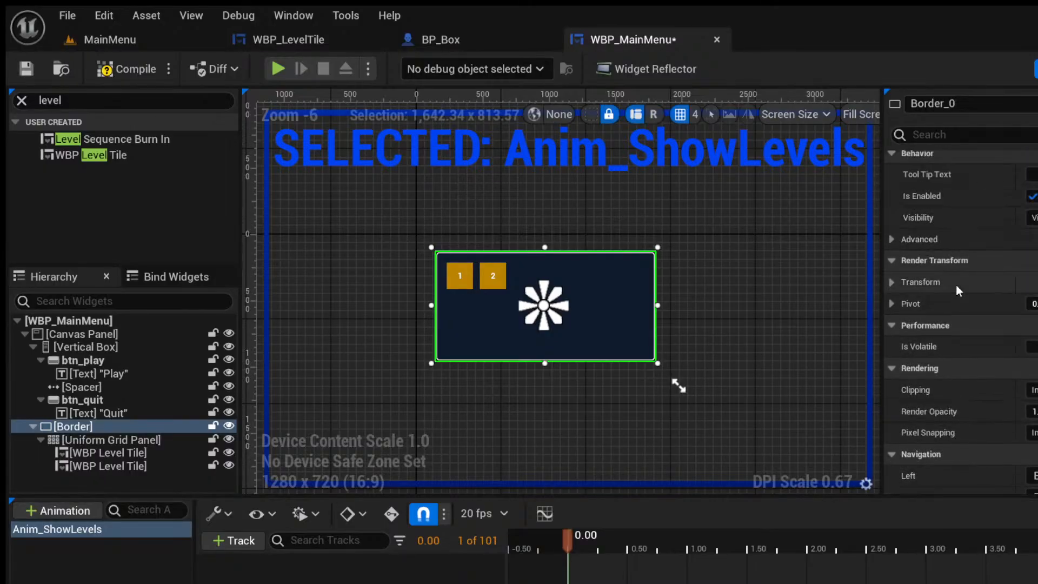
left_click(899, 283)
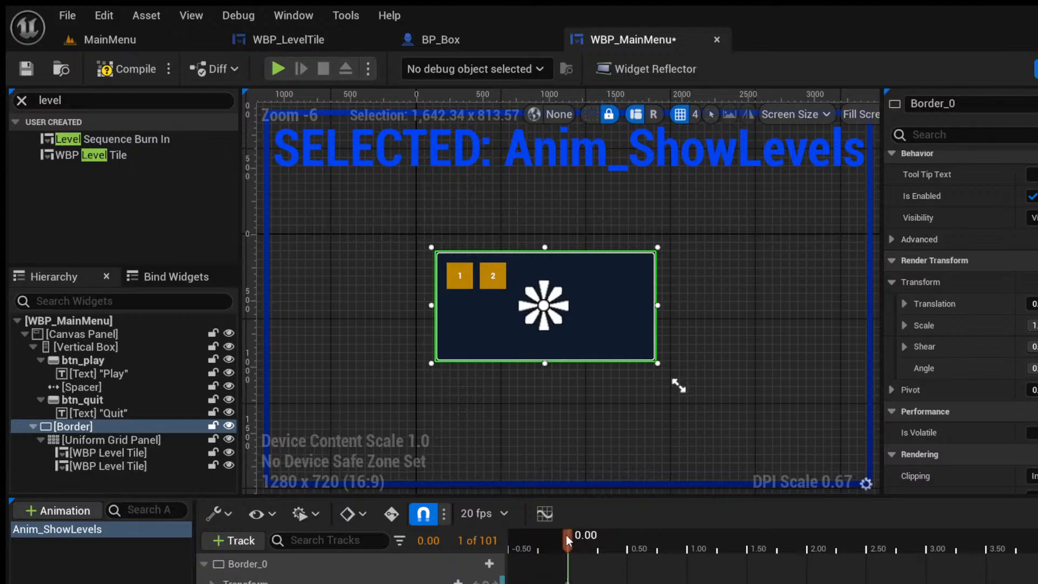
Key the Border's Scale at 0.25 and end the animation's playback range there.
left_click_drag(567, 535, 596, 540)
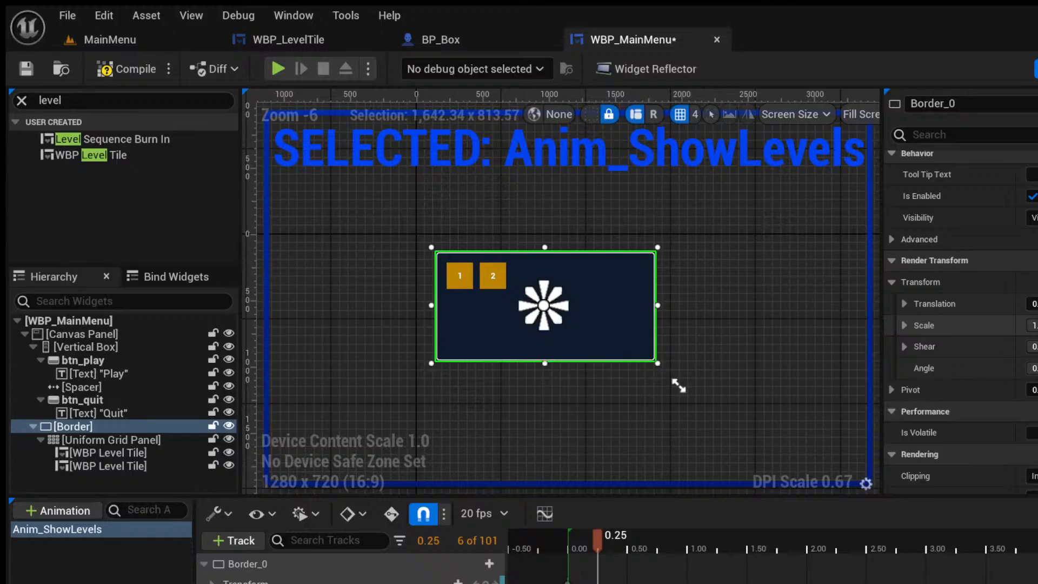
key("]")
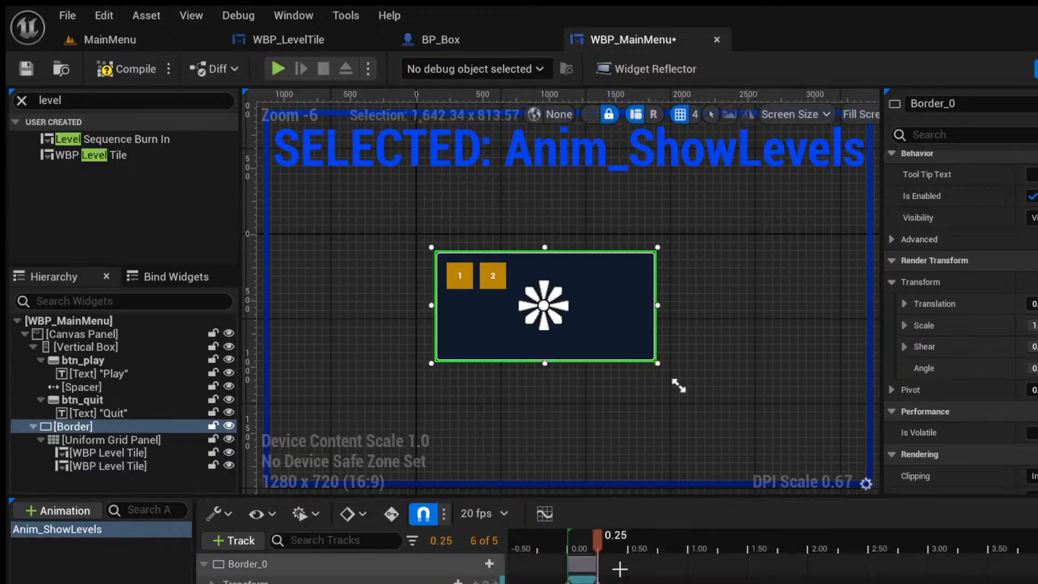
scroll(620, 568, "up", 4, "ctrl")
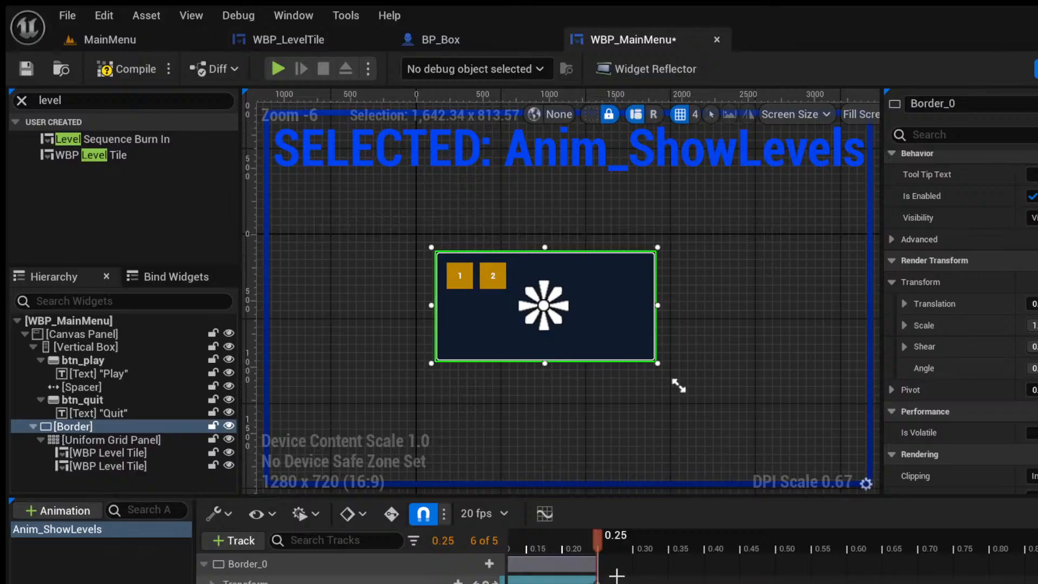
Set the Border's Scale to 0 at time 0.00 in Anim_ShowLevels.
left_click_drag(588, 535, 488, 542)
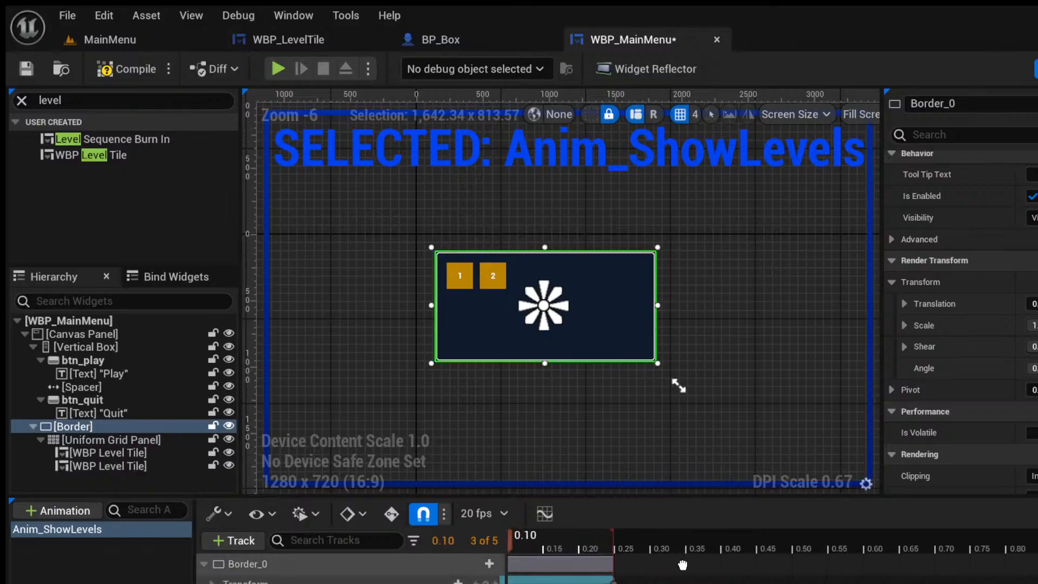
right_click_drag(682, 564, 797, 566)
left_click_drag(636, 545, 579, 552)
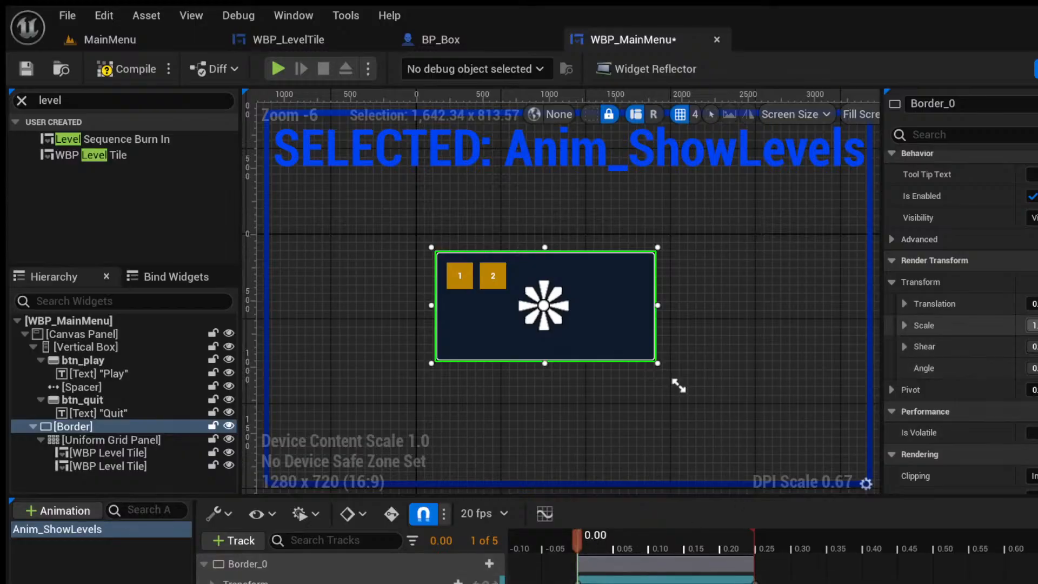
left_click(1034, 326)
type("0")
key("Return")
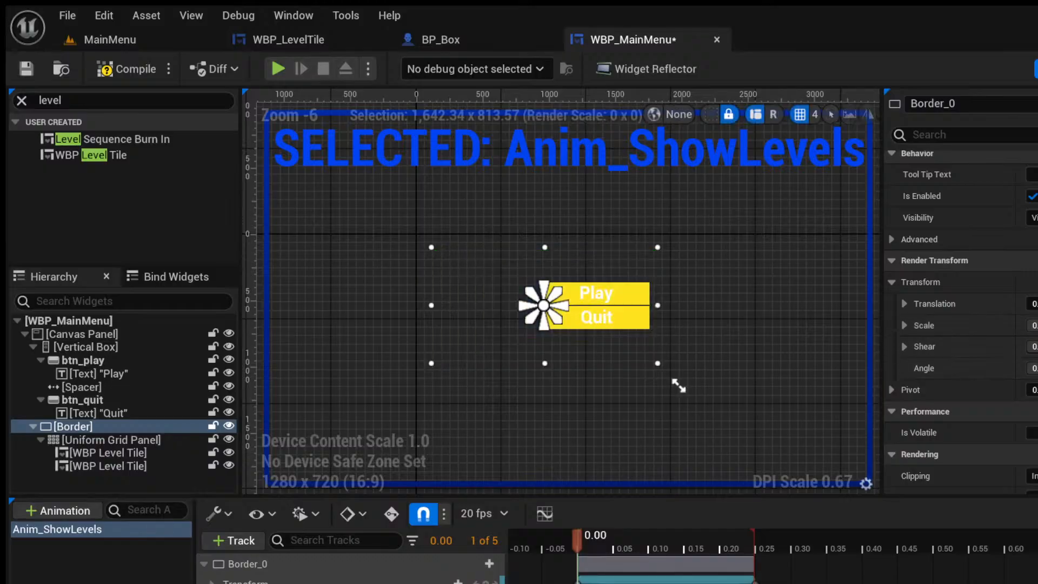
Set the Border's Pivot to 1 so it scales from its lower-right corner, and scrub through the animation to preview it.
left_click_drag(577, 538, 562, 578)
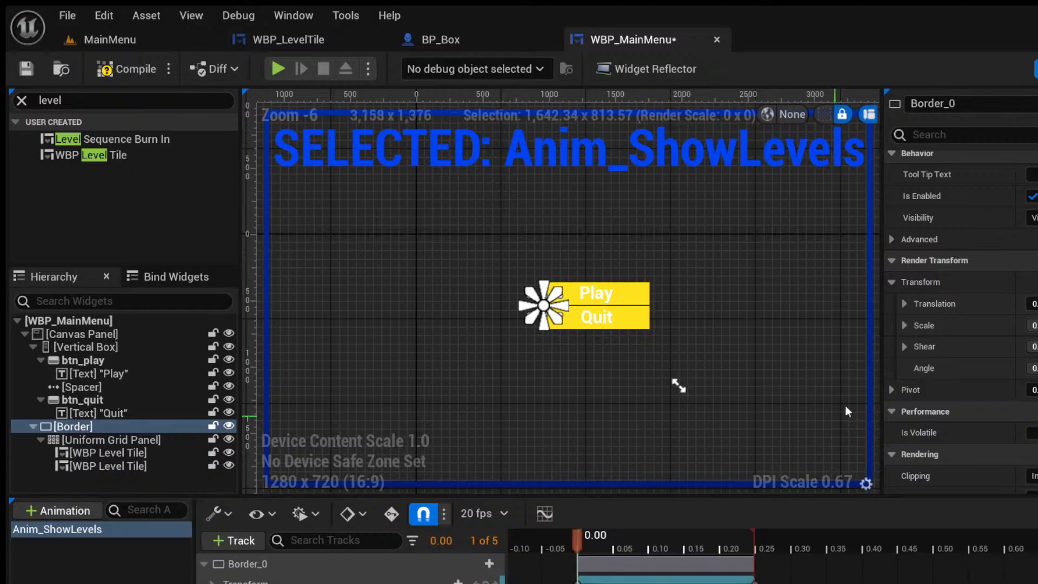
left_click_drag(574, 532, 755, 557)
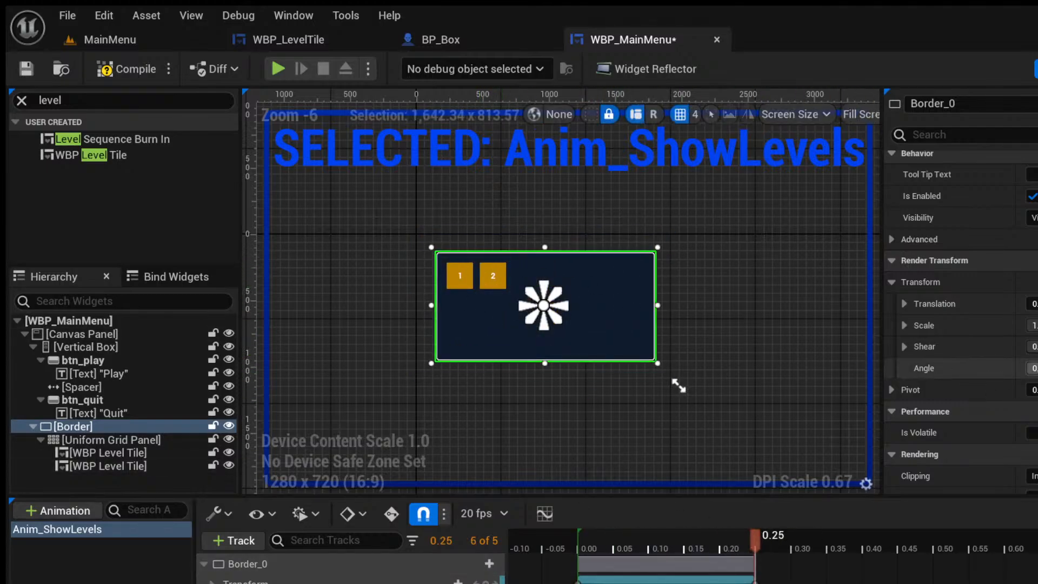
left_click(1033, 389)
type("1")
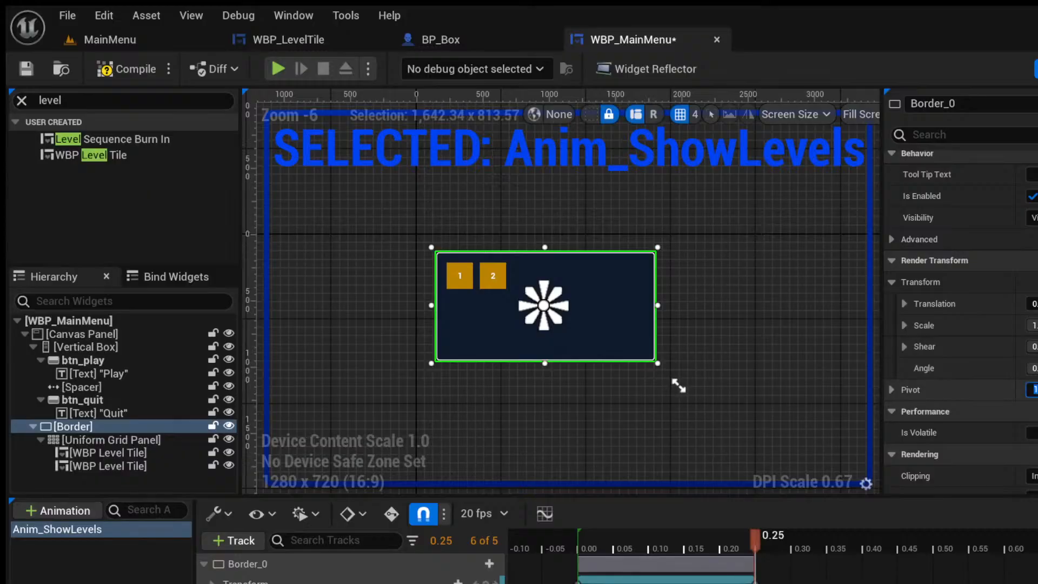
key("Return")
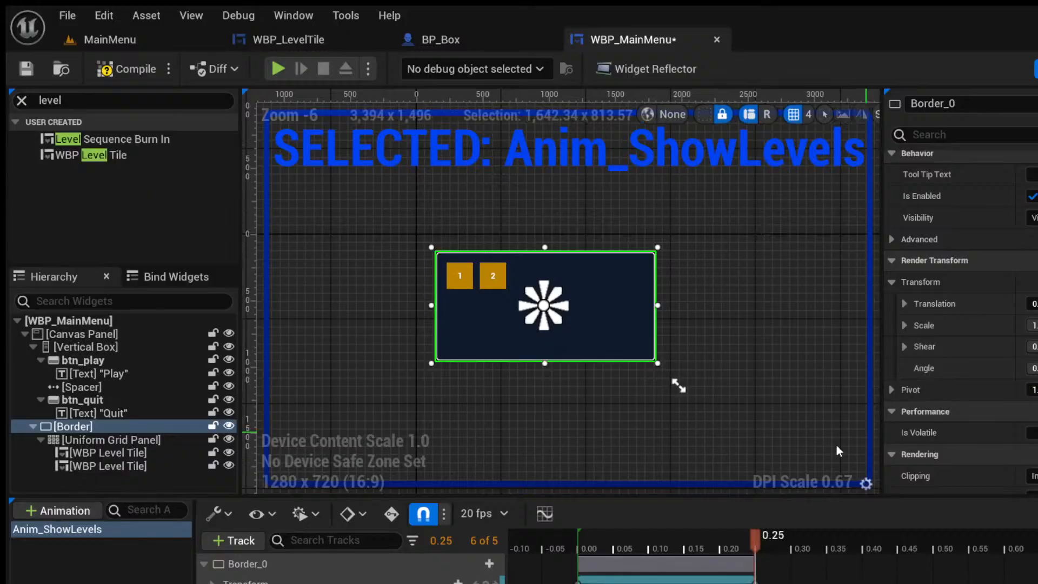
mouse_move(752, 537)
left_mouse_down()
mouse_move(613, 556)
mouse_move(755, 556)
left_mouse_up()
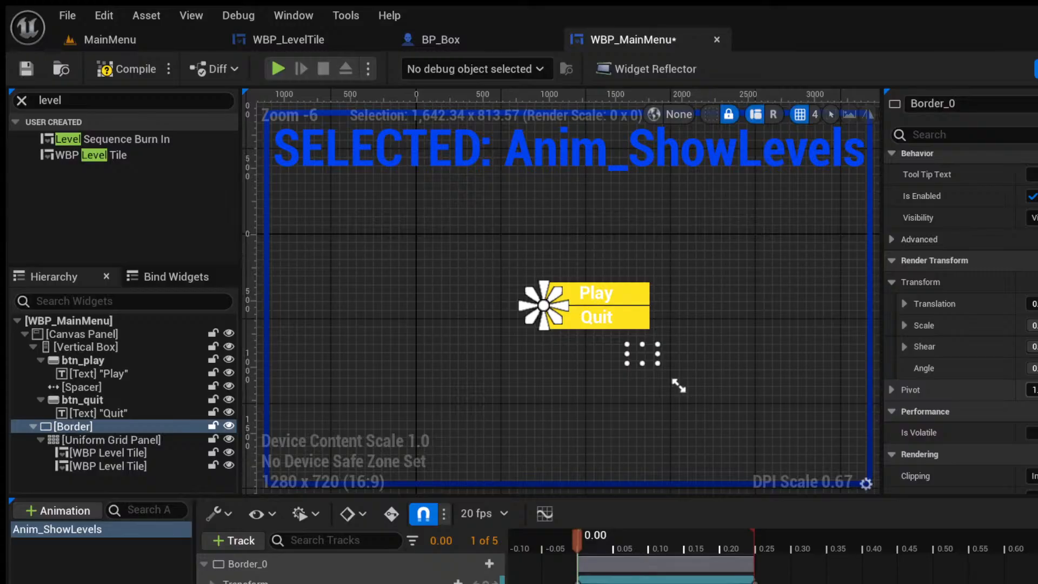
Set the Border's horizontal Pivot to 0 so it scales from its lower-left corner, and play the animation several times.
left_click(1033, 389)
mouse_move(575, 535)
left_mouse_down()
mouse_move(784, 564)
mouse_move(622, 567)
mouse_move(786, 568)
mouse_move(724, 570)
mouse_move(577, 546)
left_mouse_up()
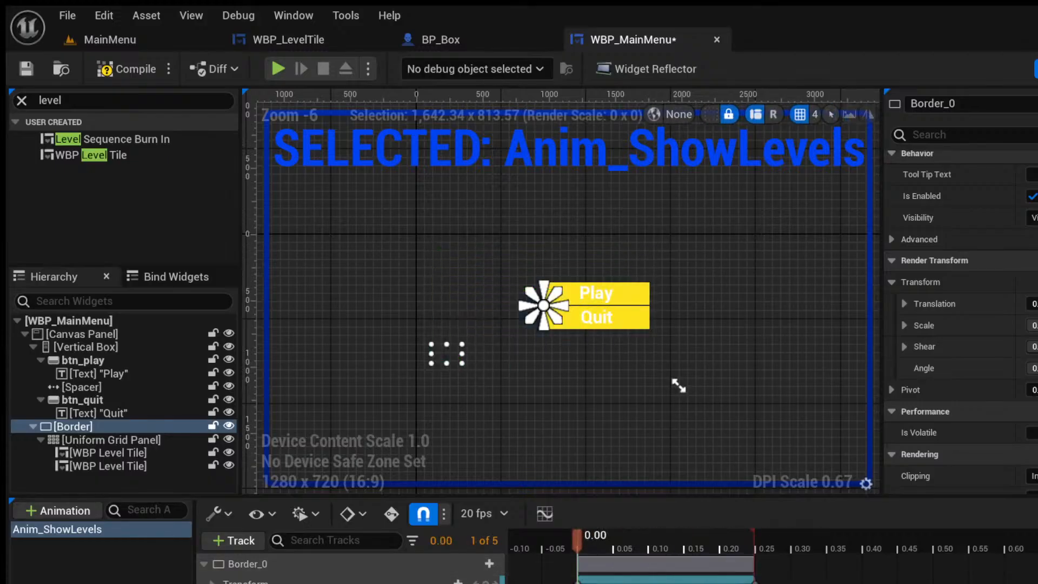
key("space")
key("space")
key("space")
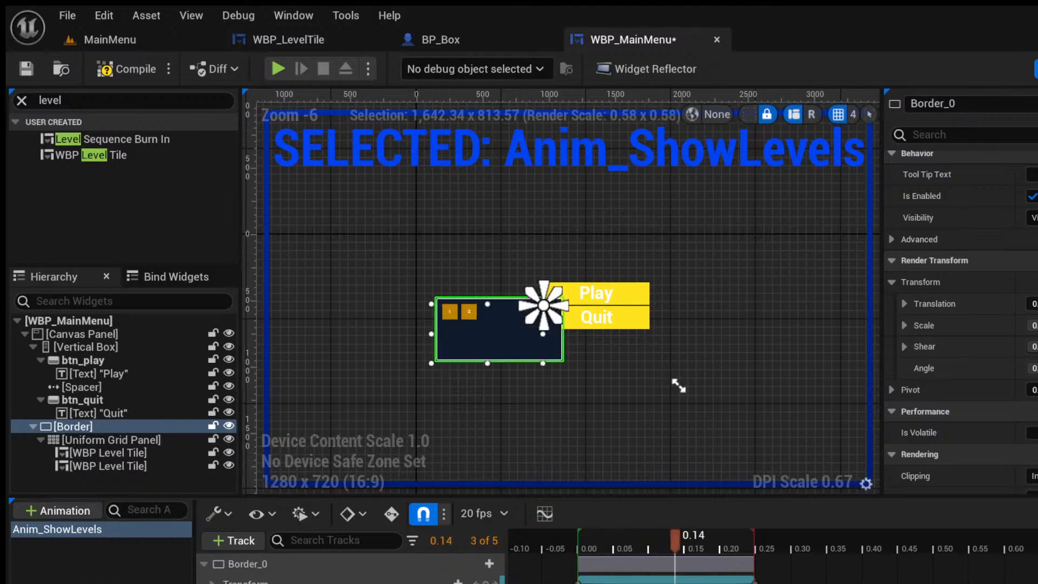
key("space")
key("space")
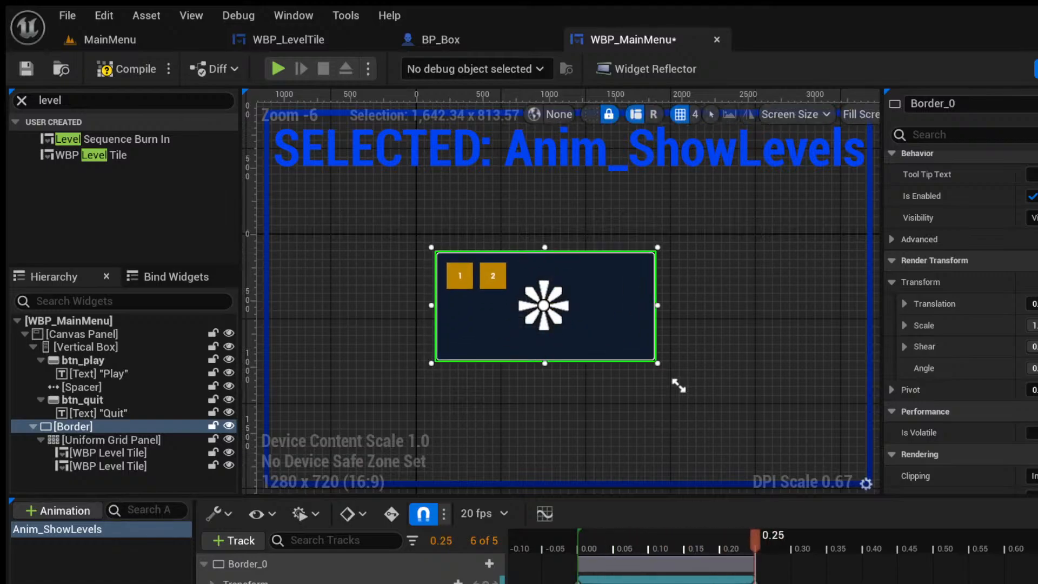
Compile and save WBP_MainMenu, and bring the Border's transform channels into view in the animation timeline.
left_click(127, 68)
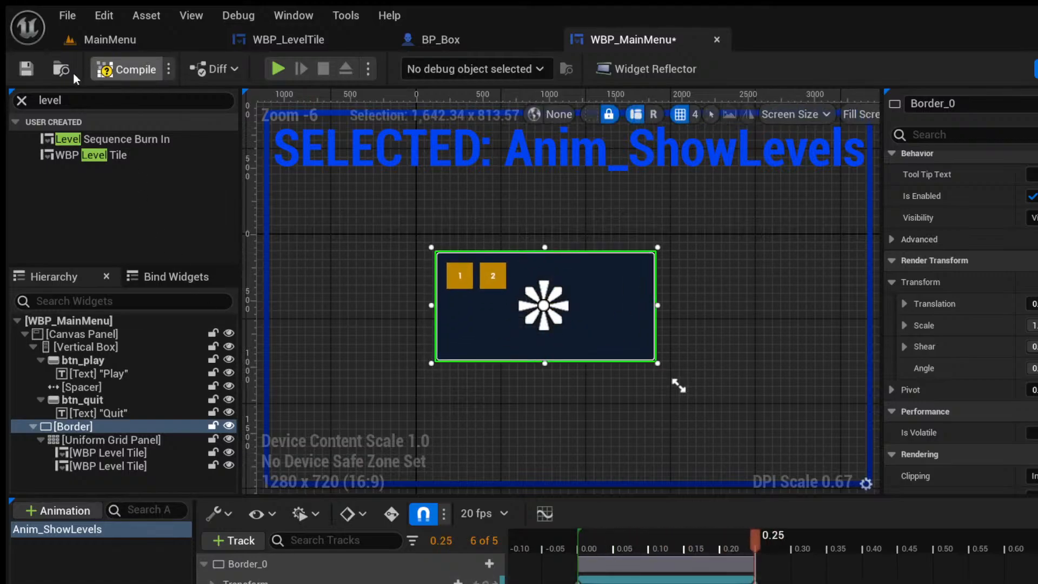
left_click(25, 69)
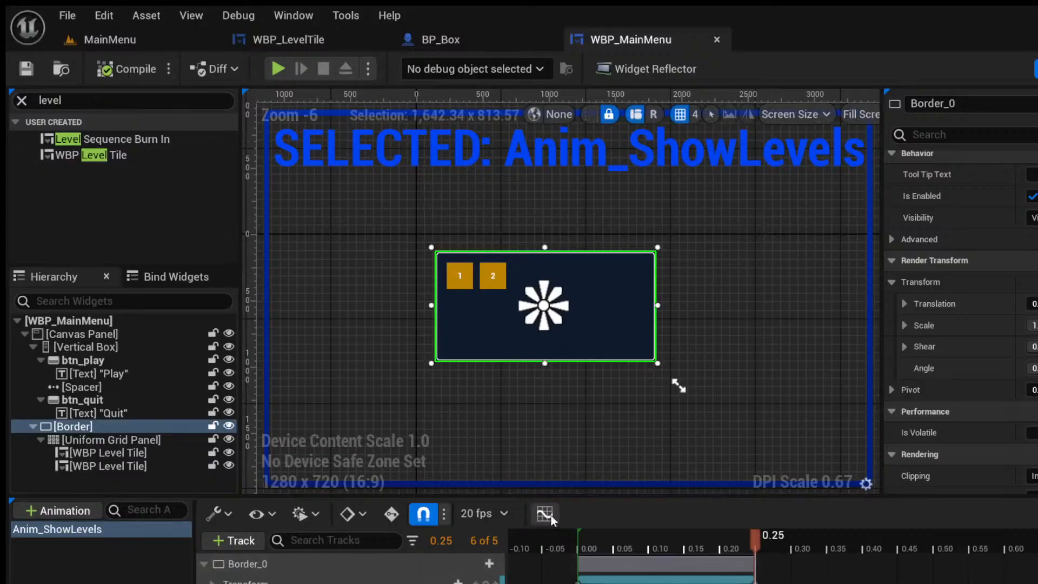
scroll(351, 573, "down", 2)
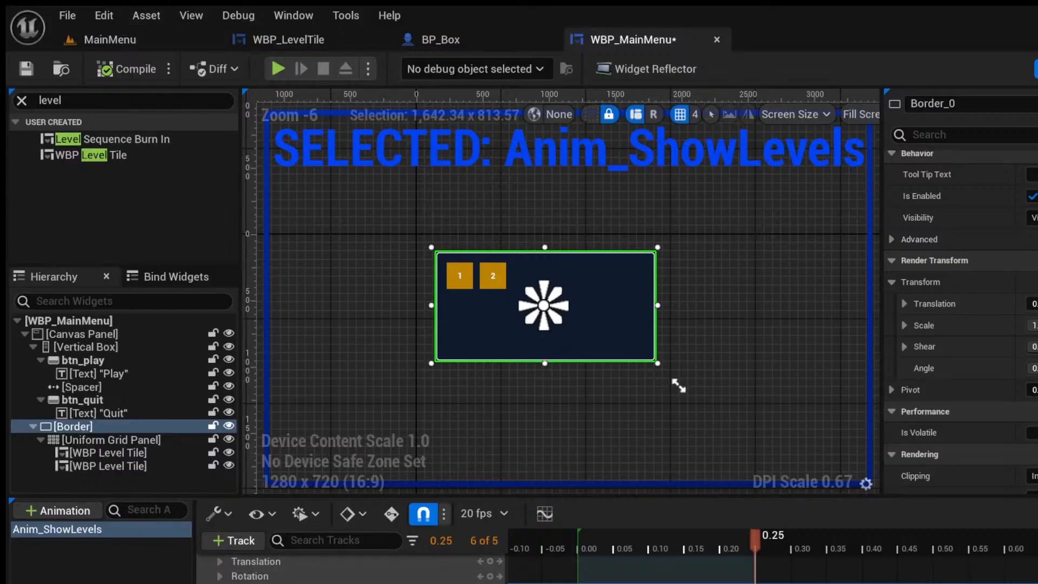
Play Anim_ShowLevels several times, deselect the animation, and reselect the Border in the widget hierarchy.
key("space")
key("space")
key("space")
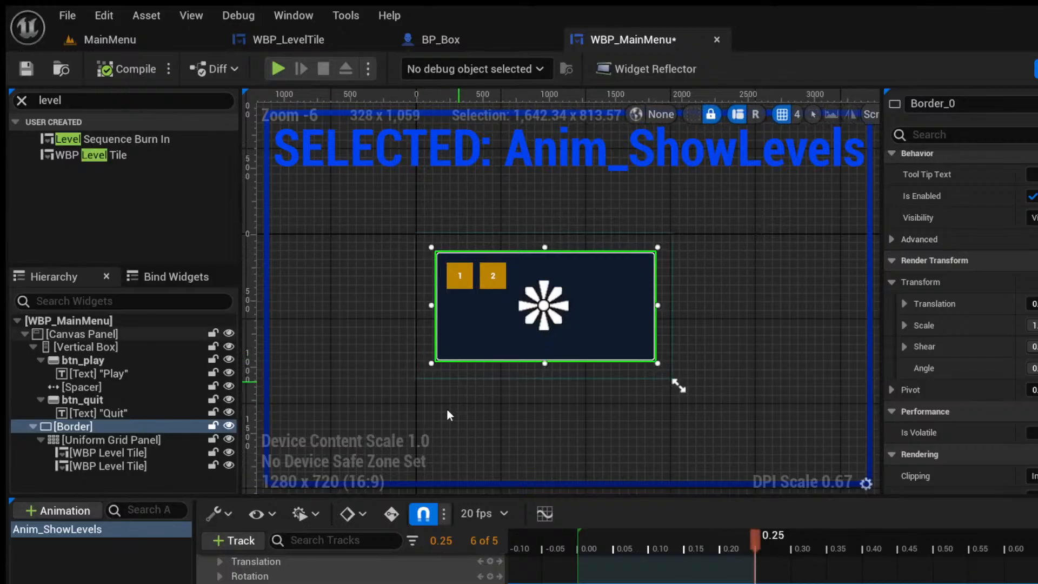
left_click(101, 574)
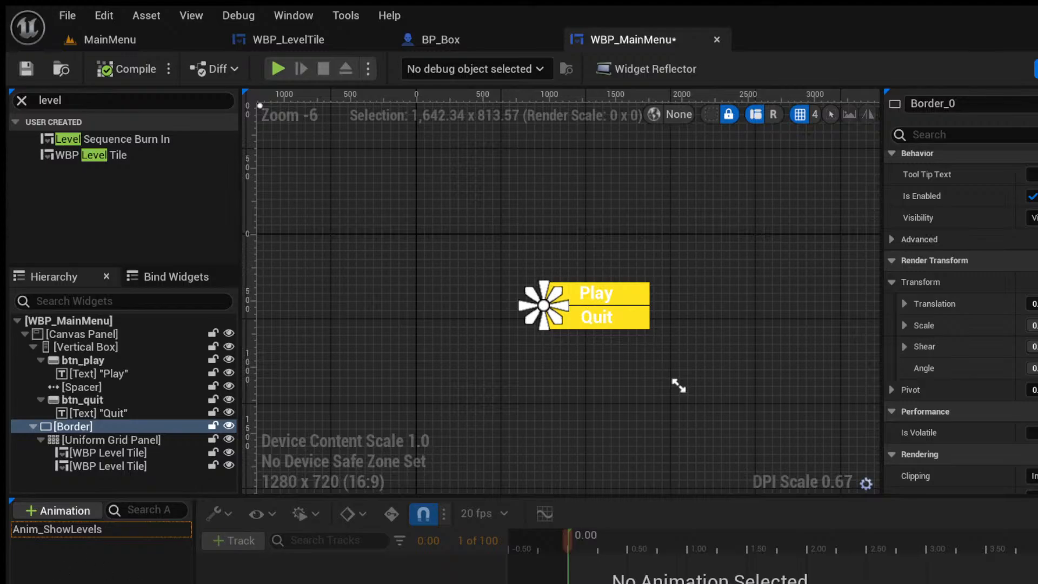
left_click(79, 438)
left_click(86, 454)
left_click(69, 426)
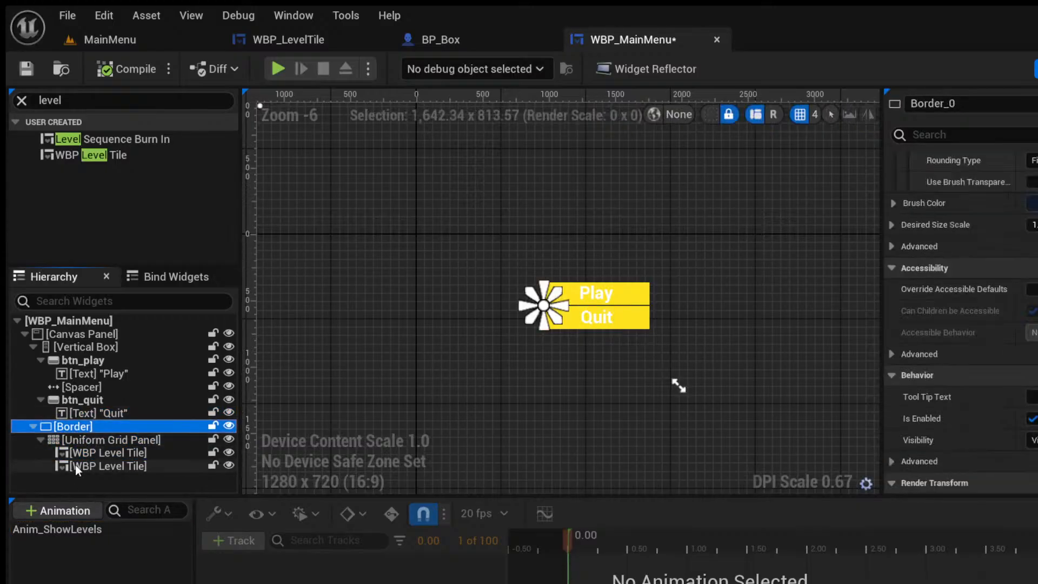
left_click(58, 510)
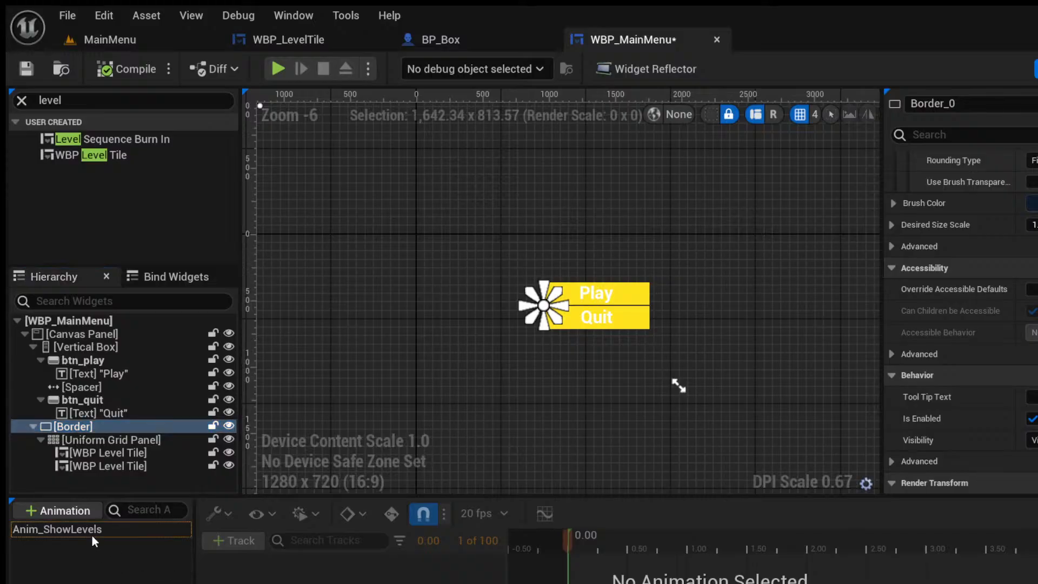
left_click(43, 560)
left_click(45, 551)
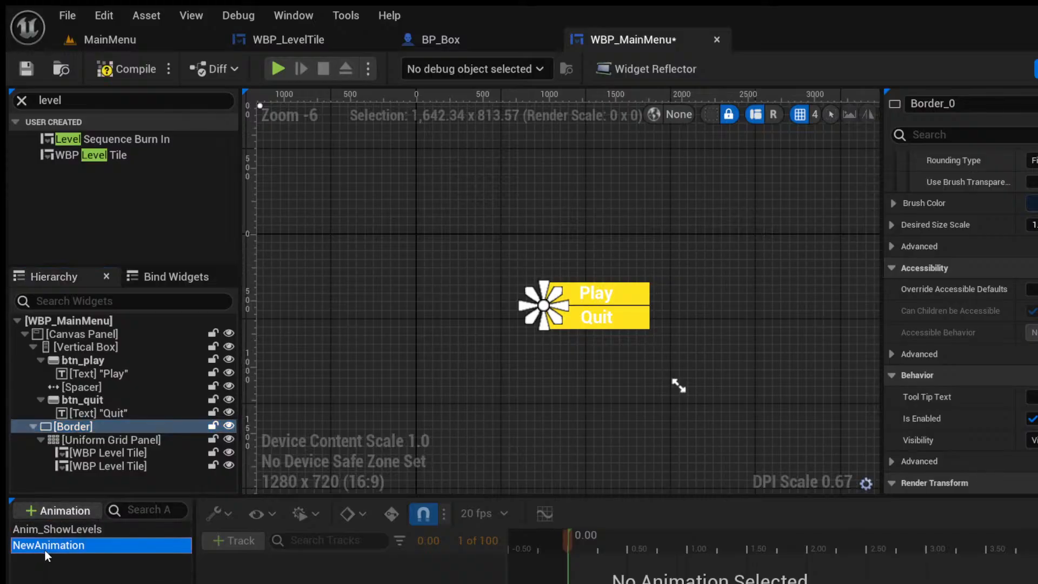
key("Delete")
Review the start of Anim_ShowLevels, deselect the animation, and compile and save WBP_MainMenu.
left_click(57, 529)
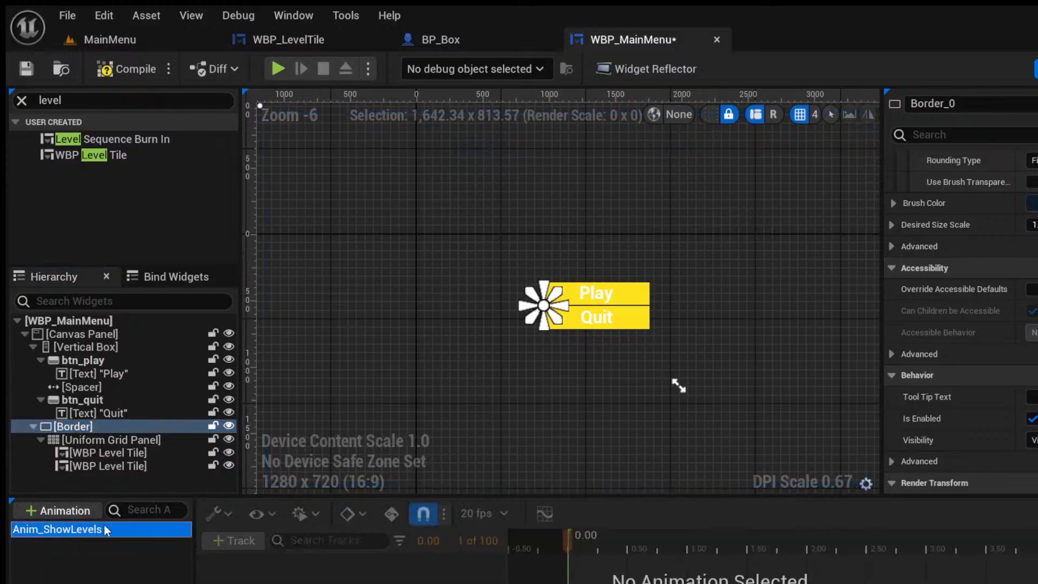
left_click_drag(576, 536, 584, 581)
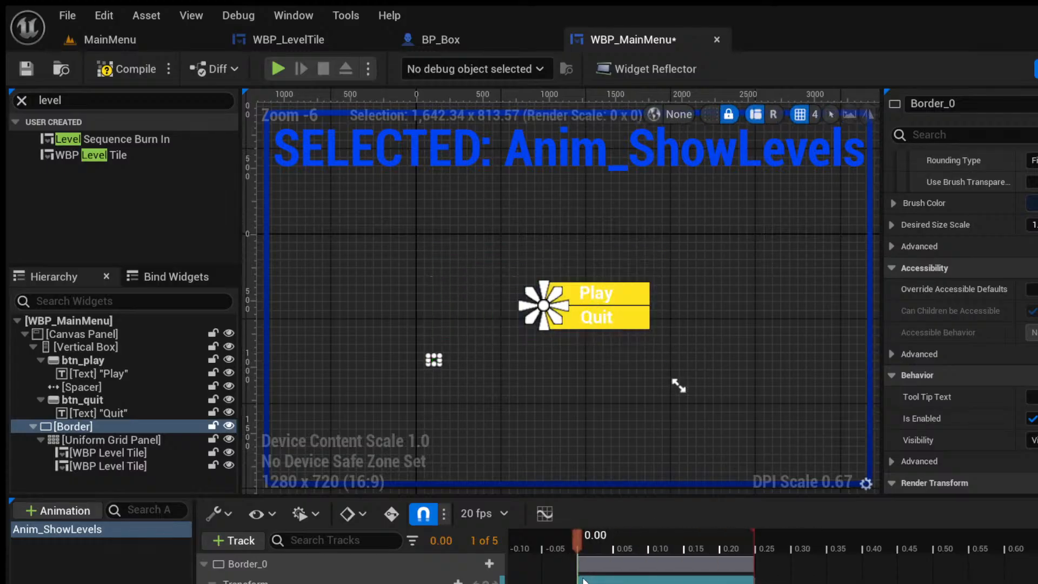
left_click(100, 573)
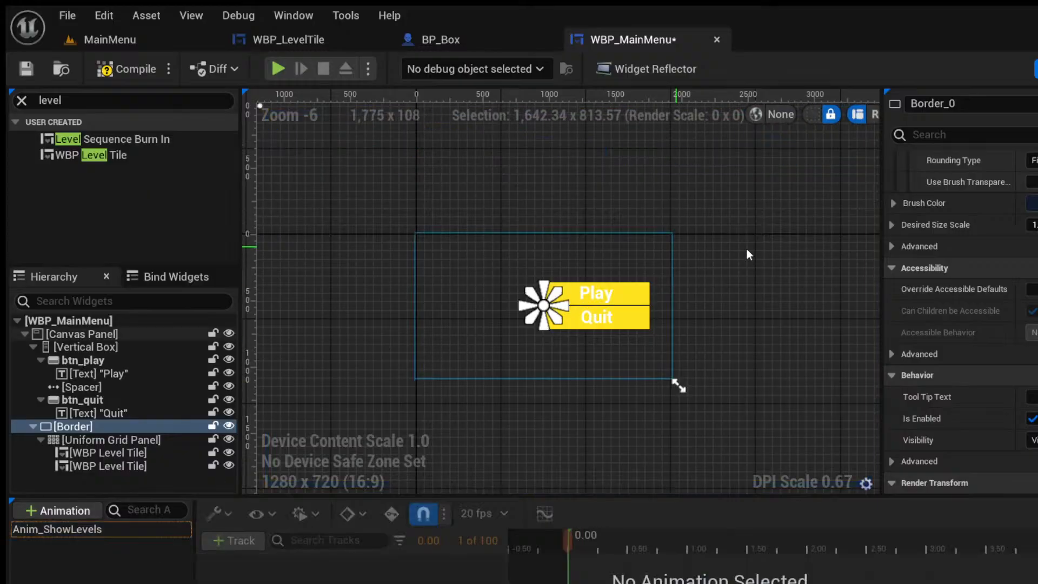
left_click(110, 73)
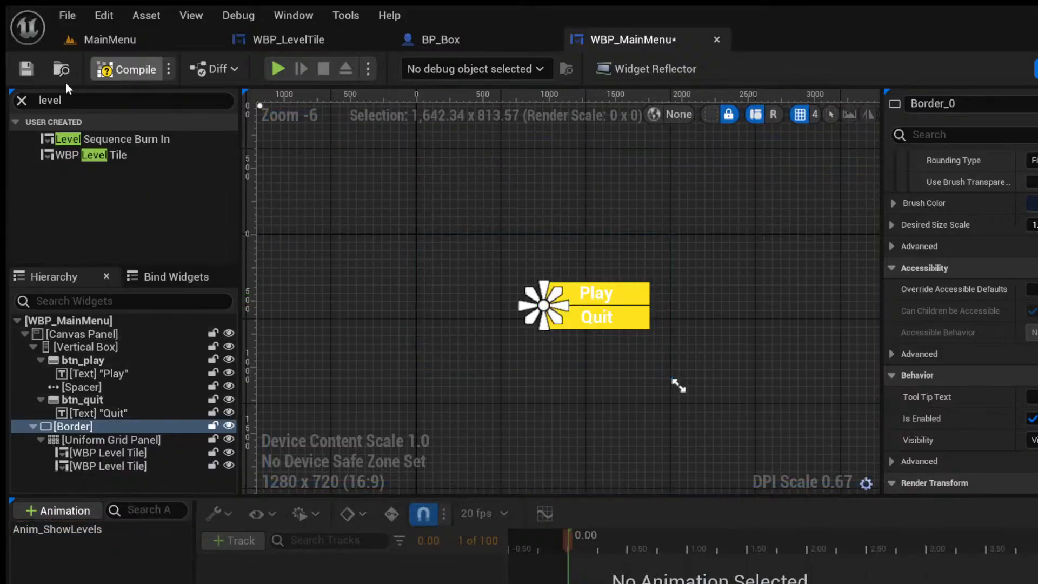
left_click(25, 73)
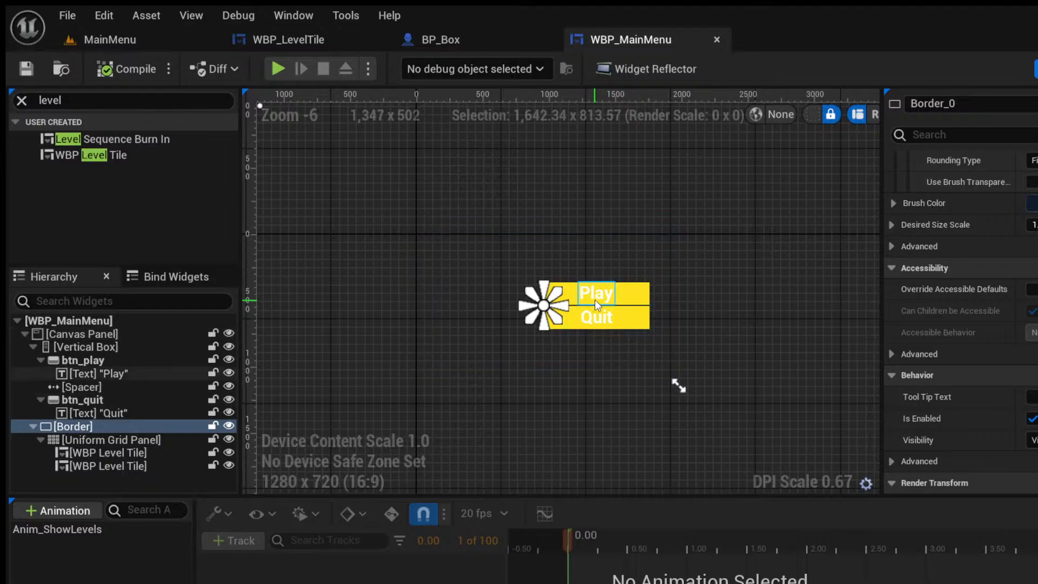
Open btn_play's On Clicked event in the Event Graph.
left_click(577, 292)
scroll(977, 283, "down", 10)
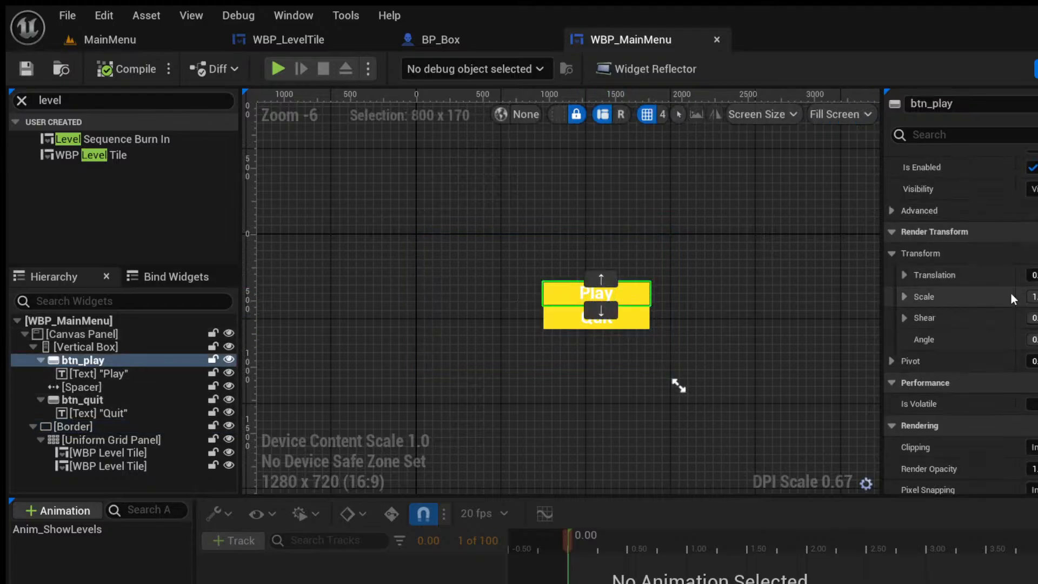
left_click(1035, 397)
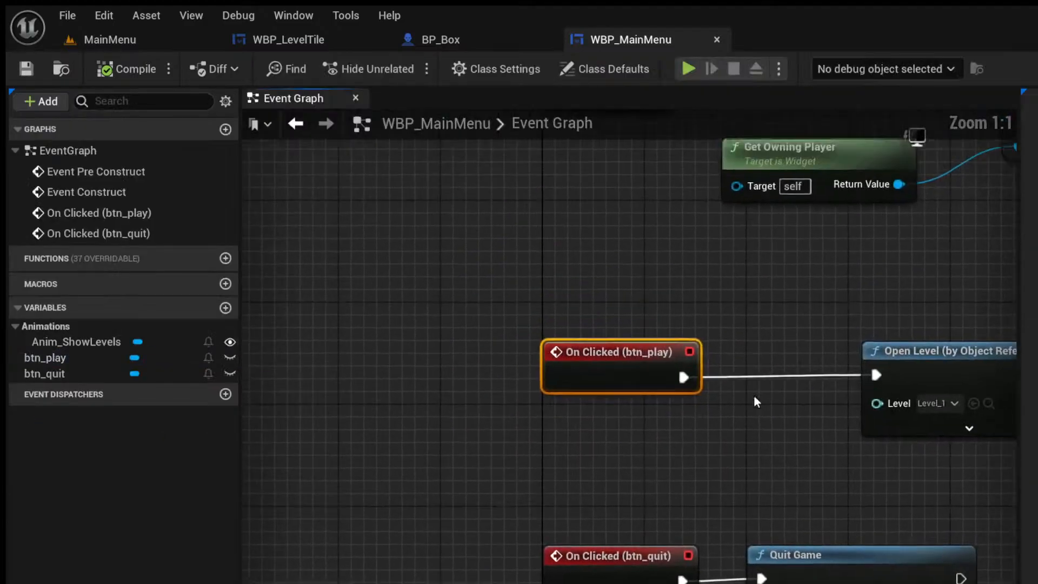
Move the On Clicked (btn_play) nodes below the btn_quit nodes and delete the Open Level (by Object Reference) node.
right_click_drag(763, 405, 520, 306)
scroll(572, 366, "down", 5)
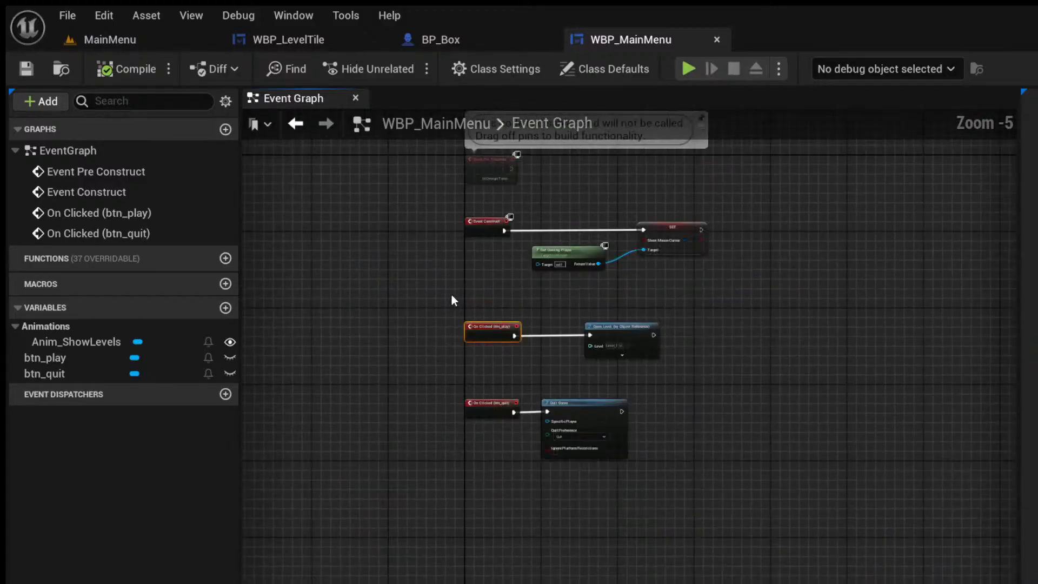
left_click_drag(453, 297, 610, 559)
right_click_drag(654, 506, 638, 352)
scroll(637, 351, "up", 5)
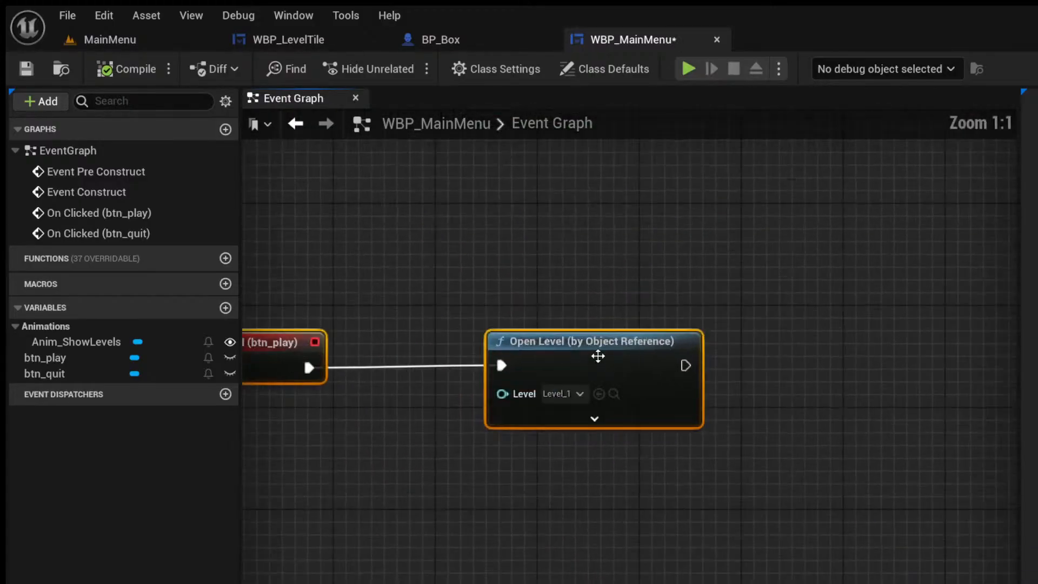
key("Delete")
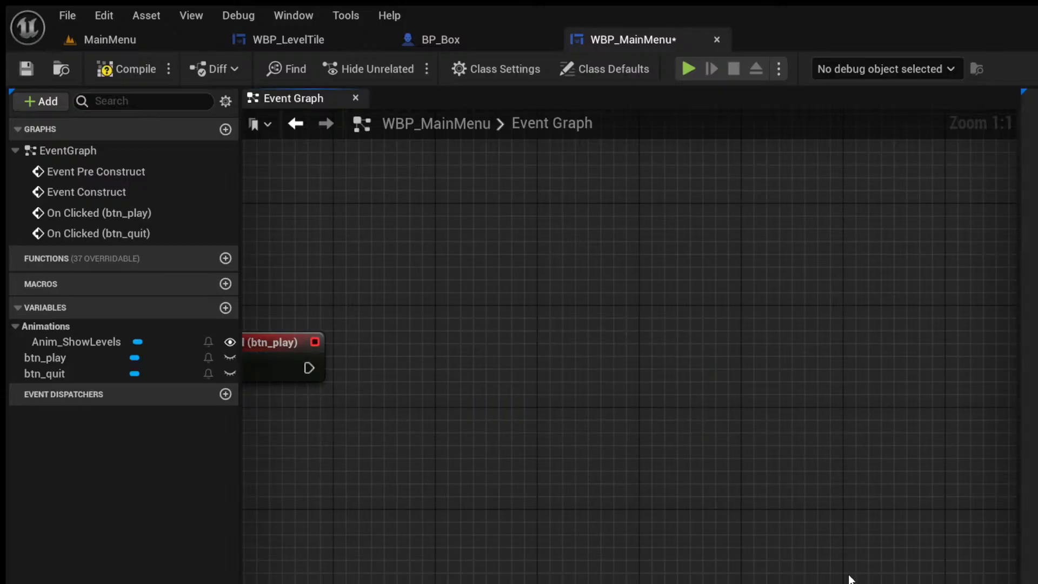
Add an Anim_ShowLevels getter near On Clicked (btn_play) and feed it into a new Play Animation Forward node.
scroll(685, 485, "down", 4)
right_click_drag(685, 485, 670, 411)
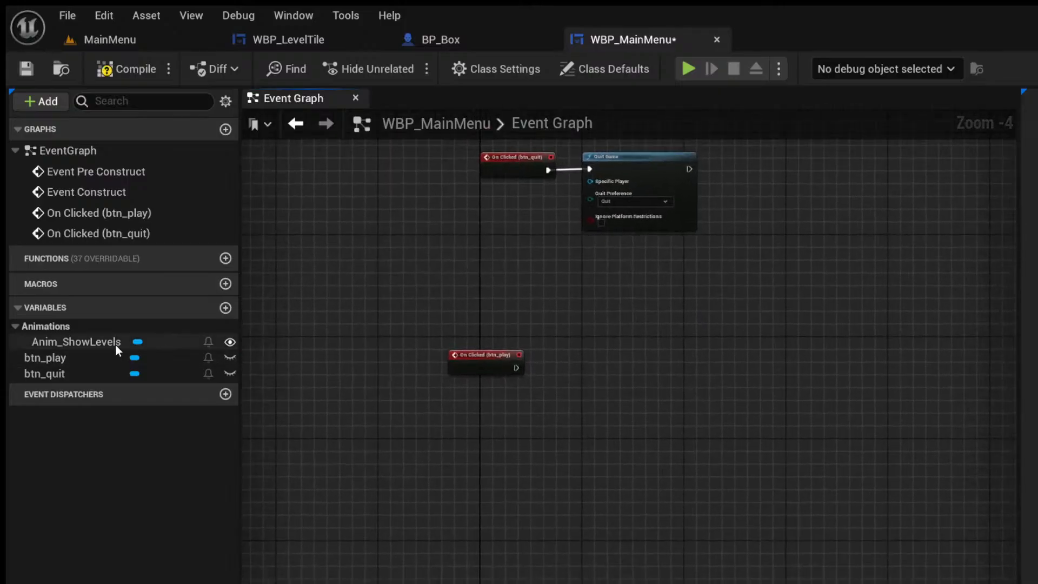
left_click_drag(115, 343, 595, 385, "ctrl")
scroll(536, 417, "up", 4)
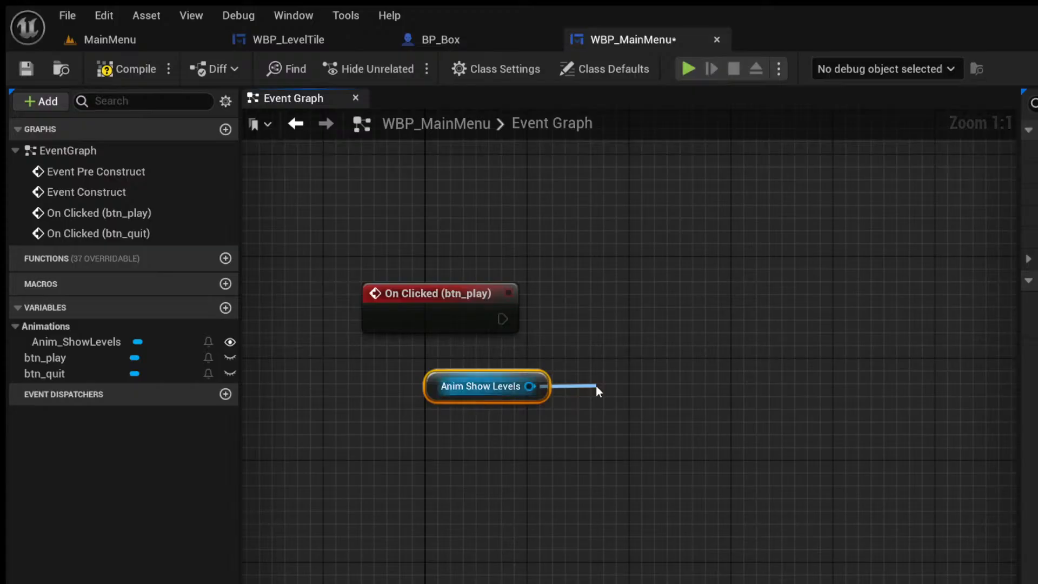
left_click_drag(596, 385, 596, 384)
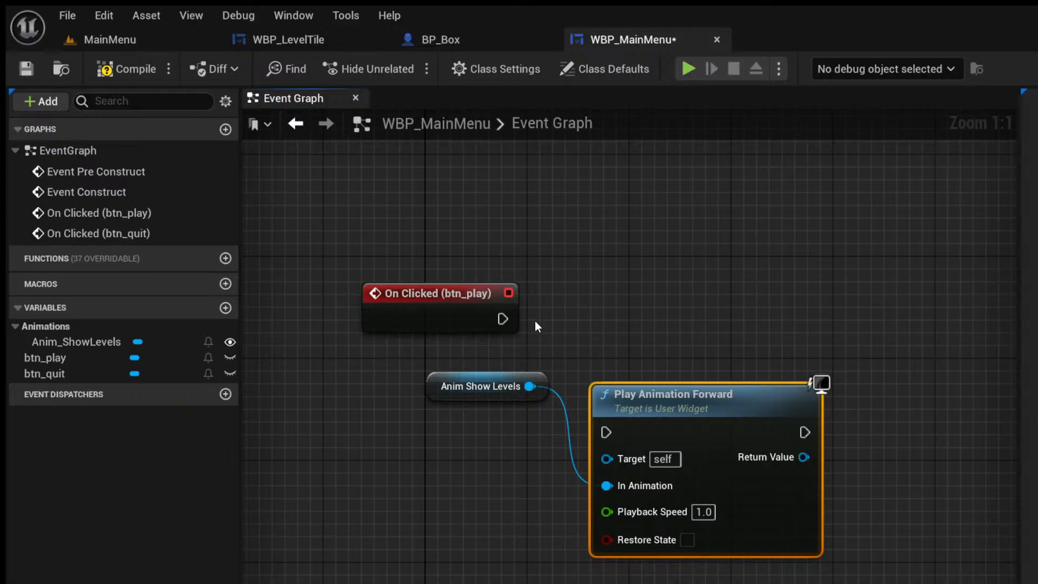
Connect On Clicked (btn_play) to Play Animation Forward, aligning the node with the event, and compile and save WBP_MainMenu.
left_click_drag(503, 319, 607, 432)
left_click_drag(673, 416, 679, 313)
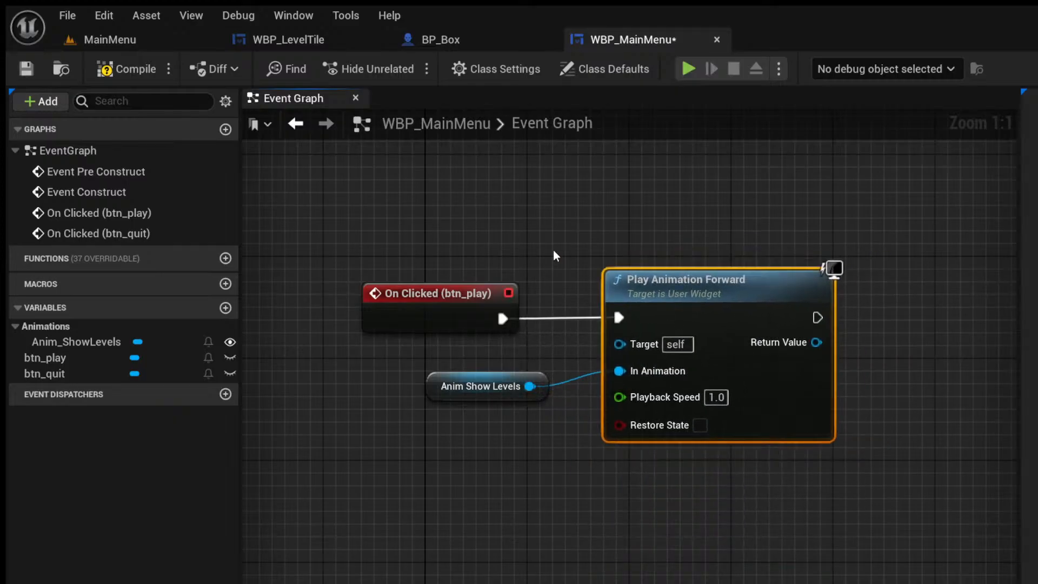
left_click(553, 253)
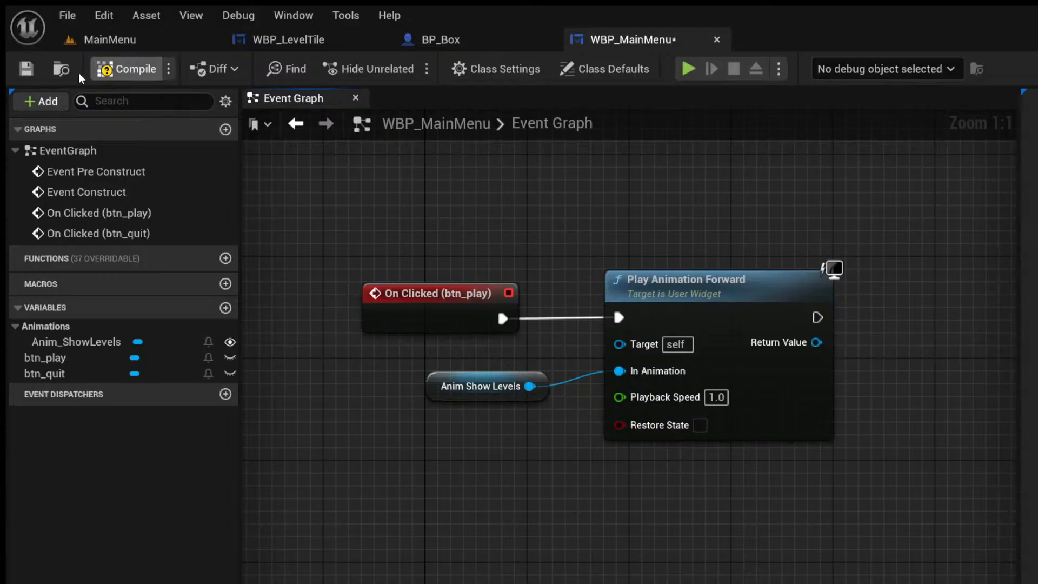
left_click(88, 68)
Play-test the MainMenu level, use the menu's Play button to show the levels panel, and stop the test.
left_click(99, 46)
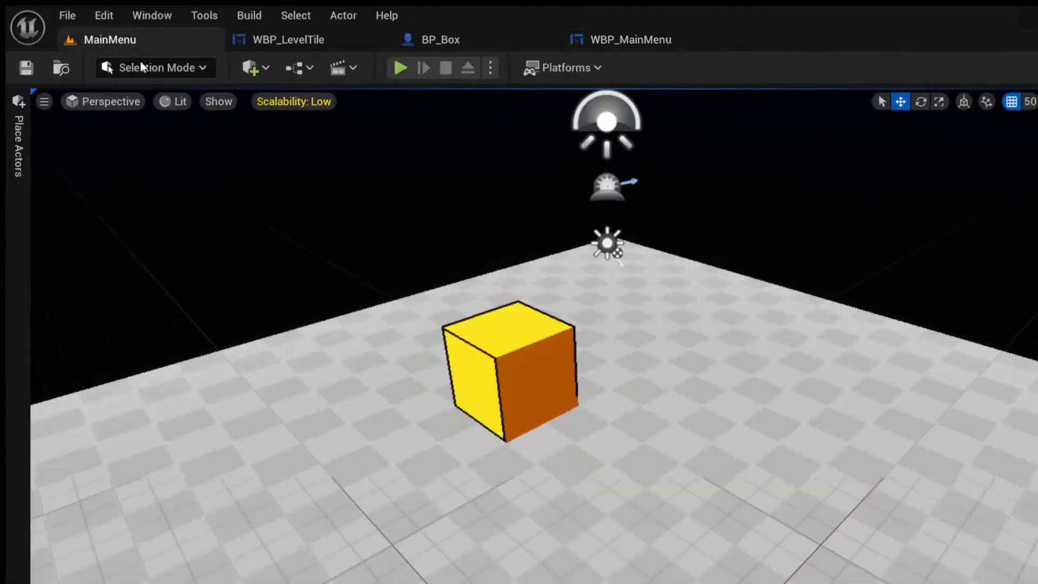
left_click(401, 67)
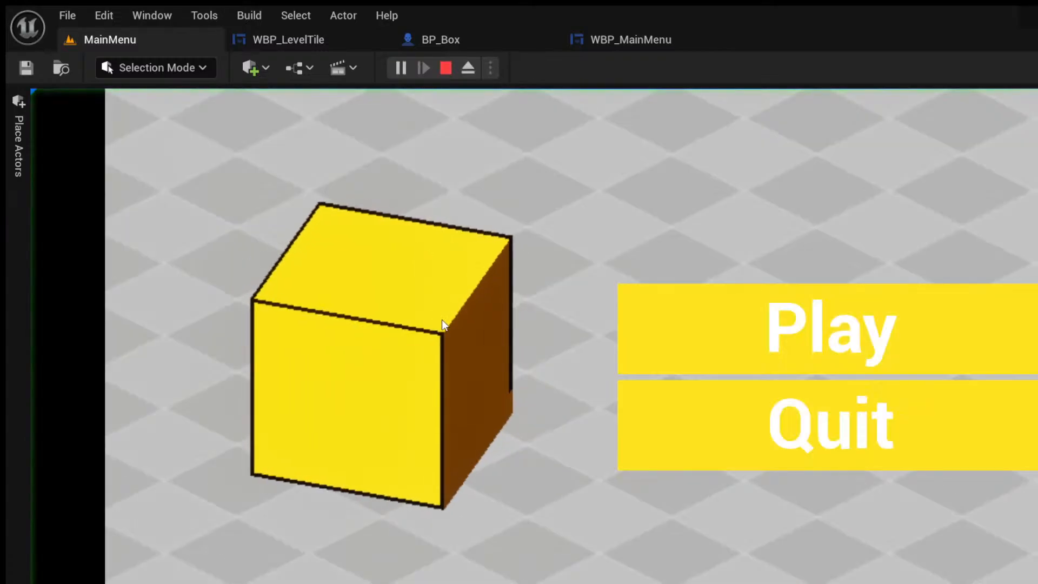
left_click(741, 330)
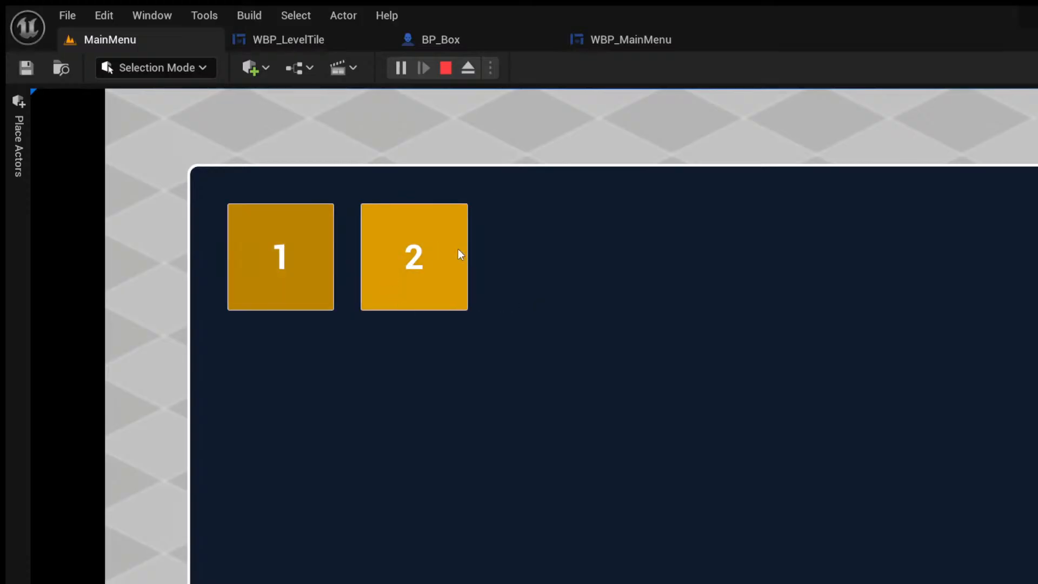
left_click(446, 69)
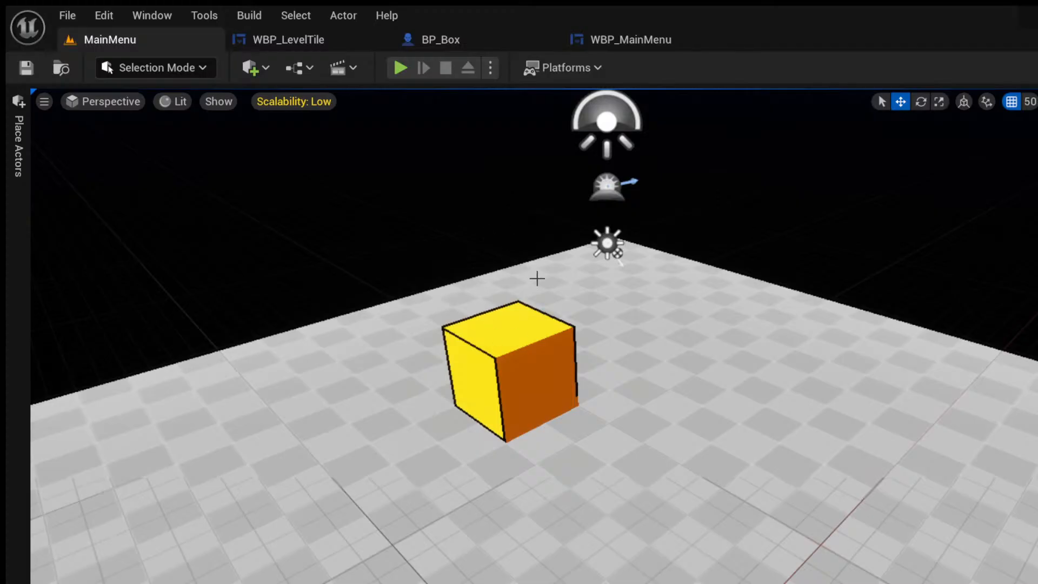
Close the WBP_LevelTile editor and return to WBP_MainMenu.
left_click(336, 44)
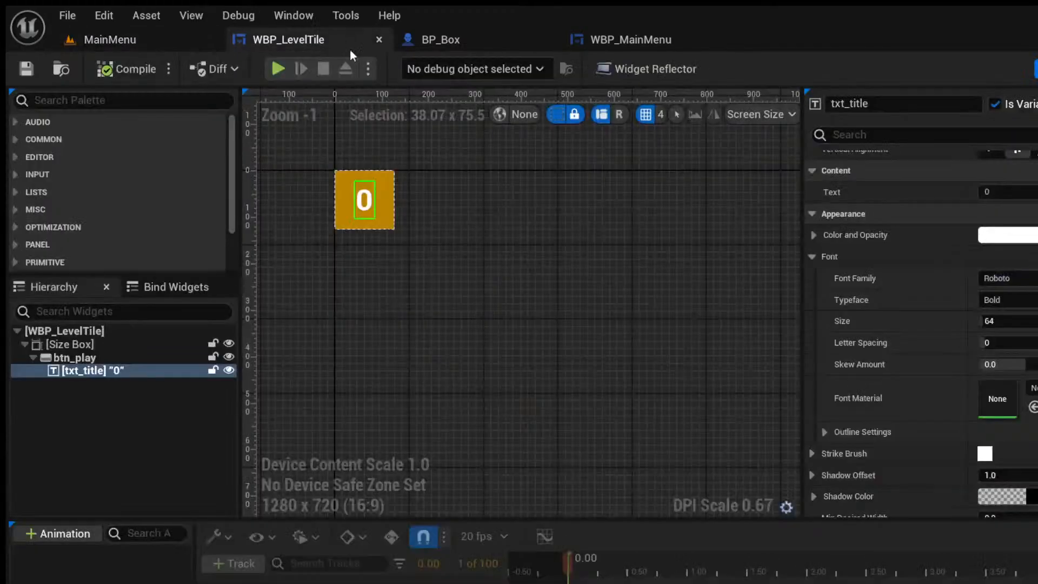
left_click(462, 42)
left_click(380, 40)
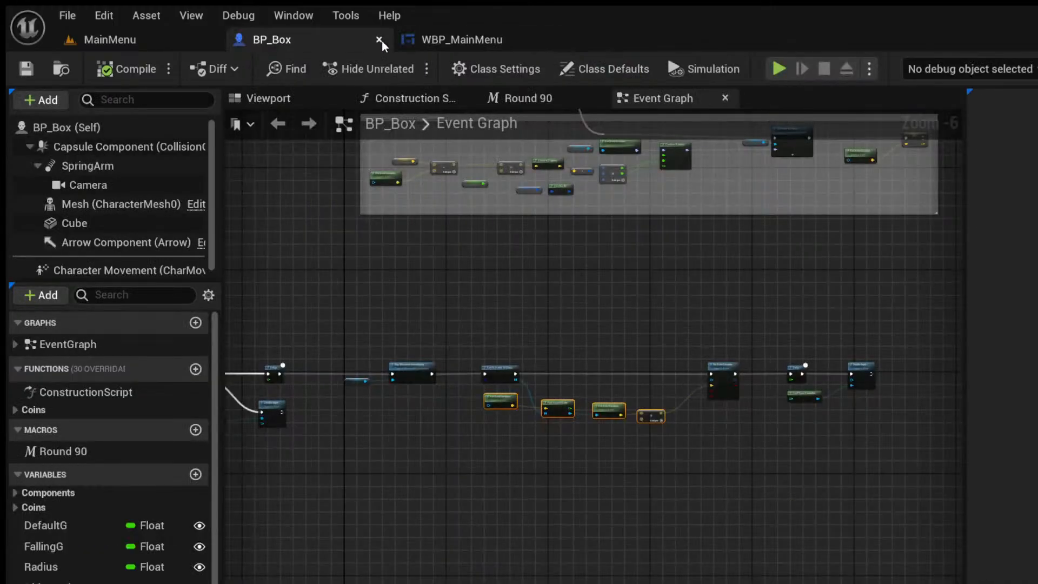
left_click(418, 41)
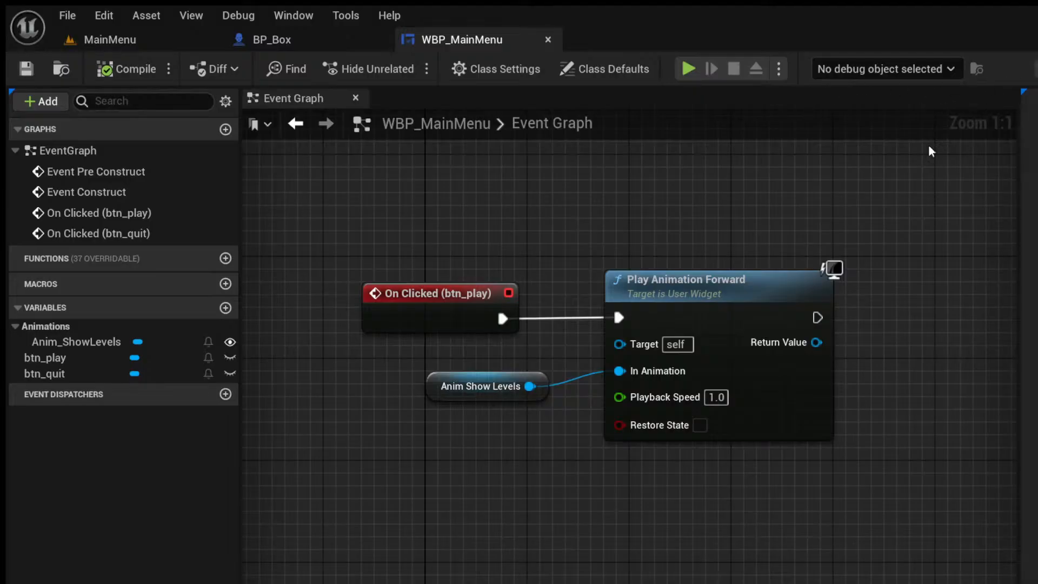
Open WBP_MainMenu's Designer view and show Anim_ShowLevels at time 0.25.
left_click(1036, 69)
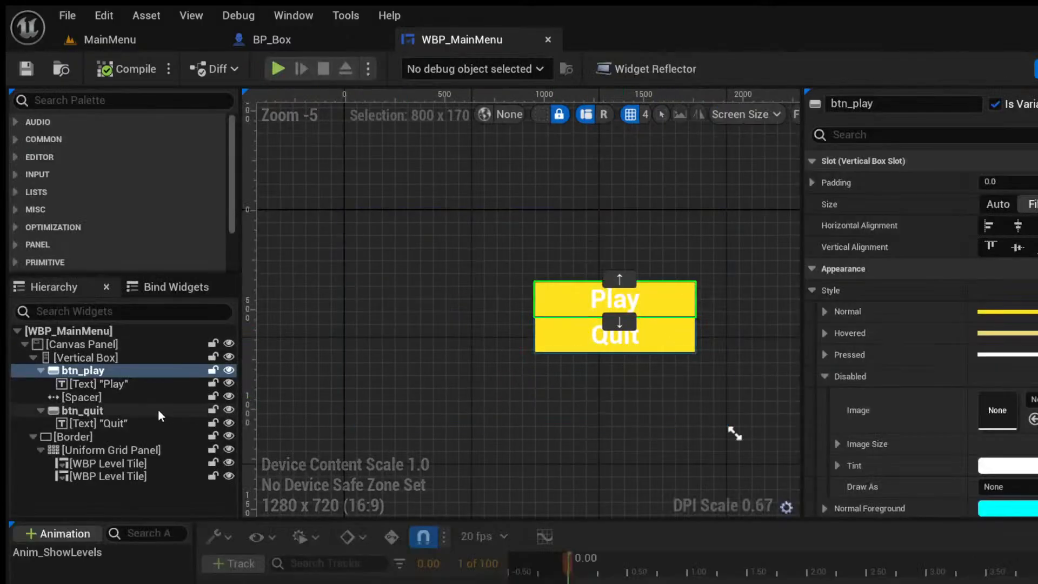
left_click(57, 552)
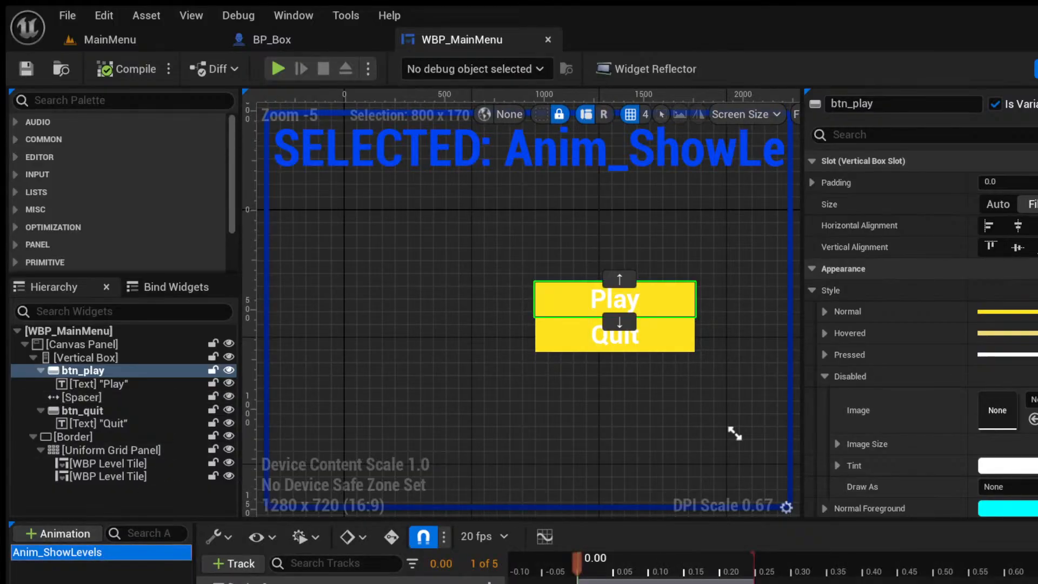
left_click(357, 582)
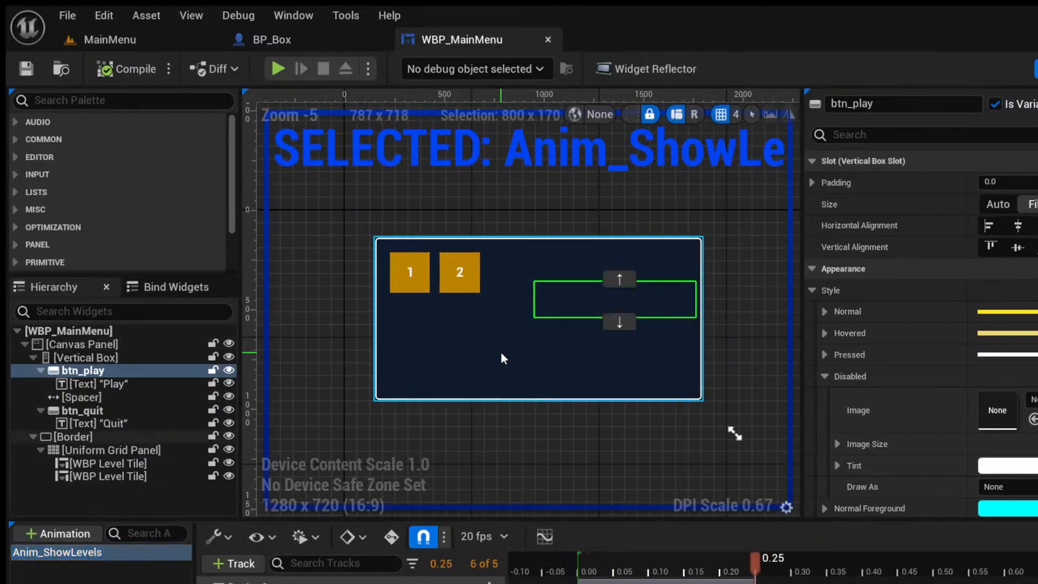
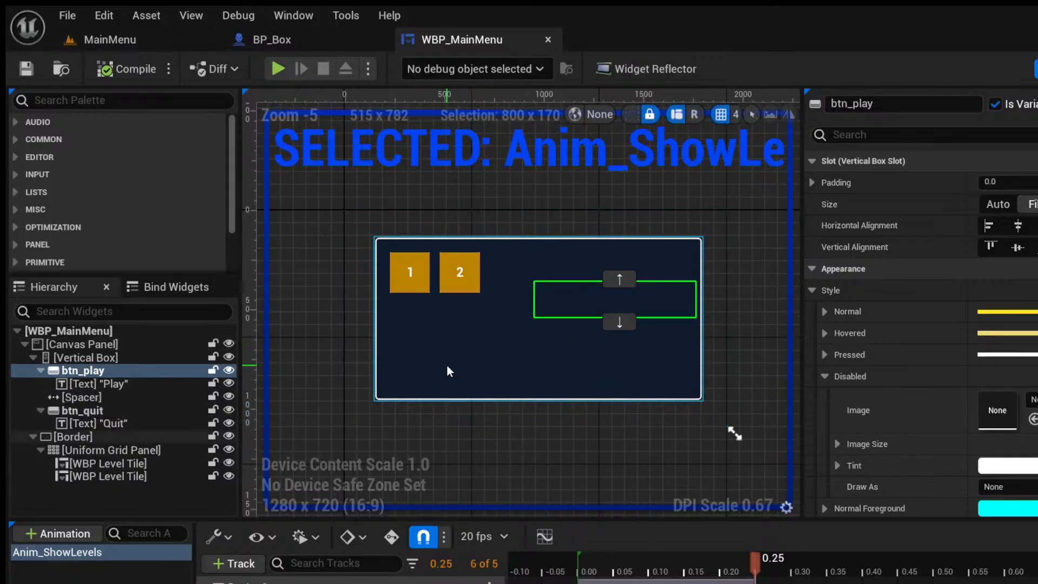
Wrap the Border's Uniform Grid Panel with an Overlay and set the Overlay's horizontal and vertical alignment to fill.
left_click(129, 438)
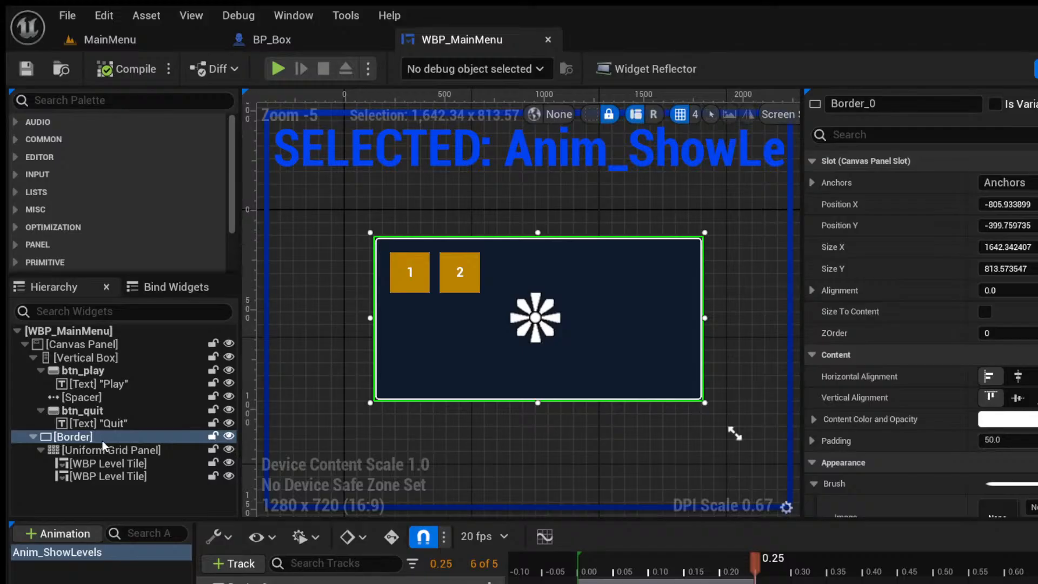
left_click(90, 452)
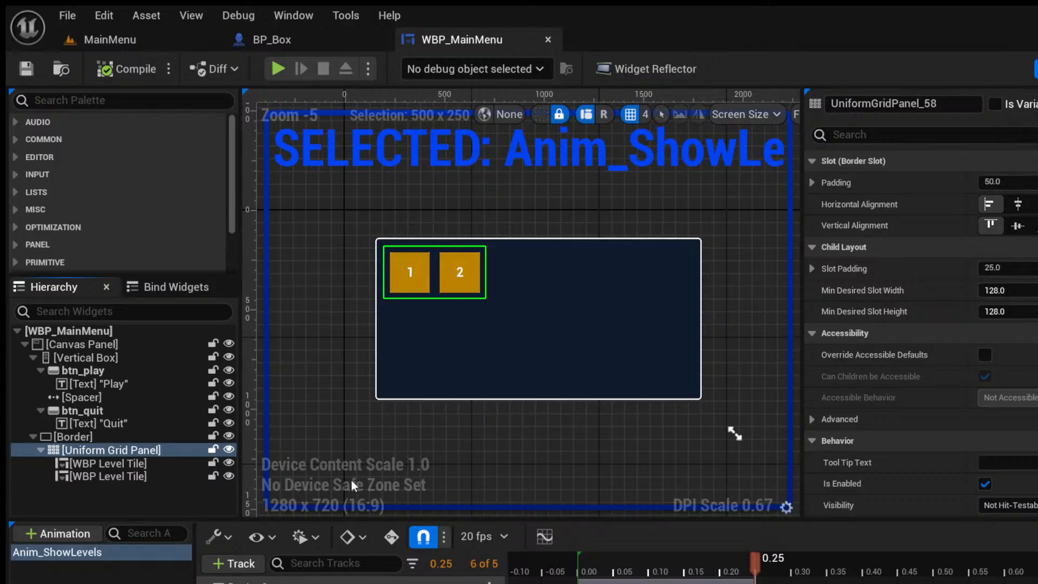
left_click(112, 451)
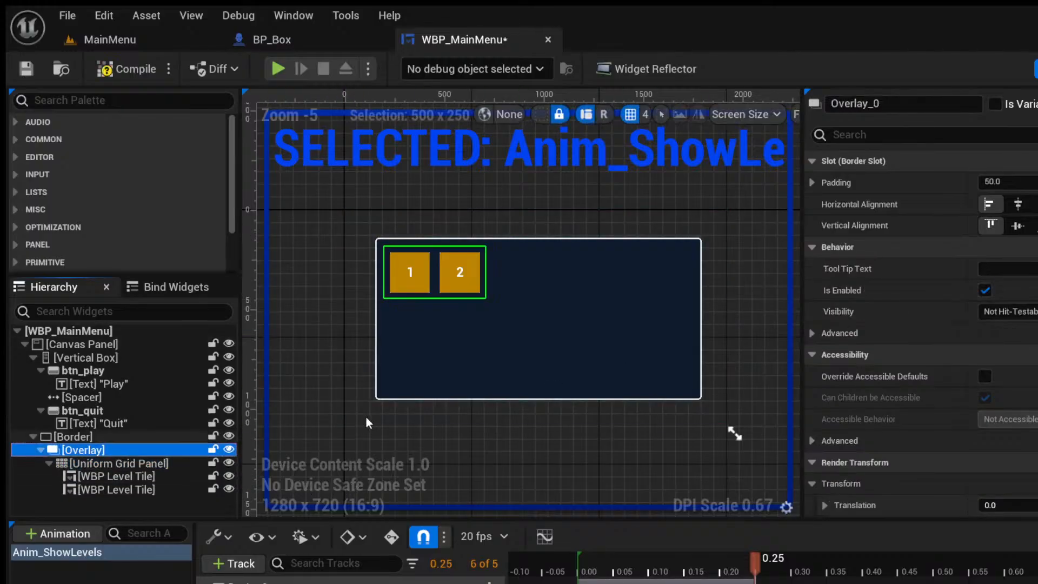
left_click(1037, 204)
left_click(1036, 226)
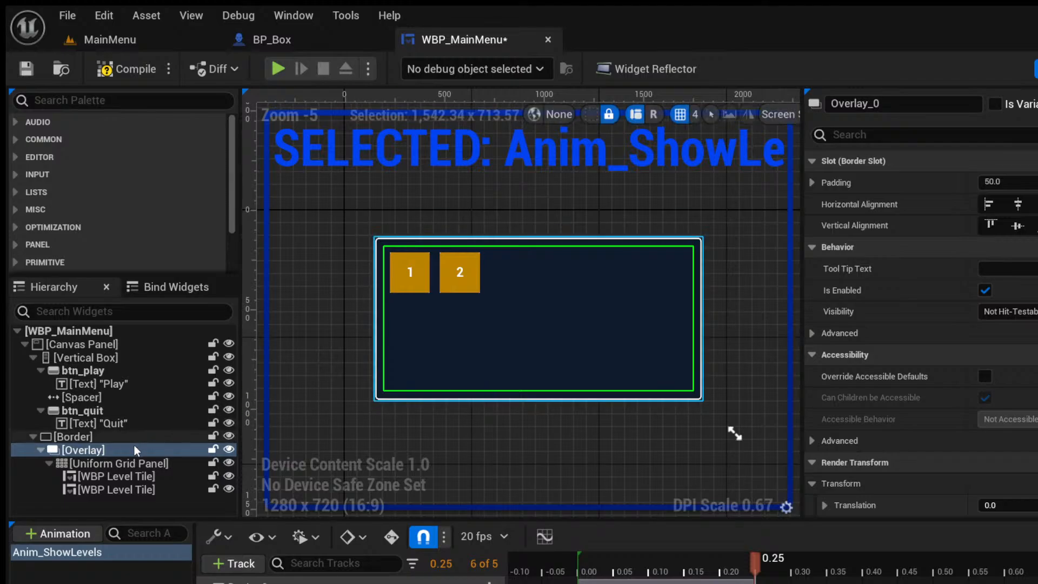
Find the Button widget in the palette and add it inside the Overlay, below the Uniform Grid Panel.
left_click(125, 462)
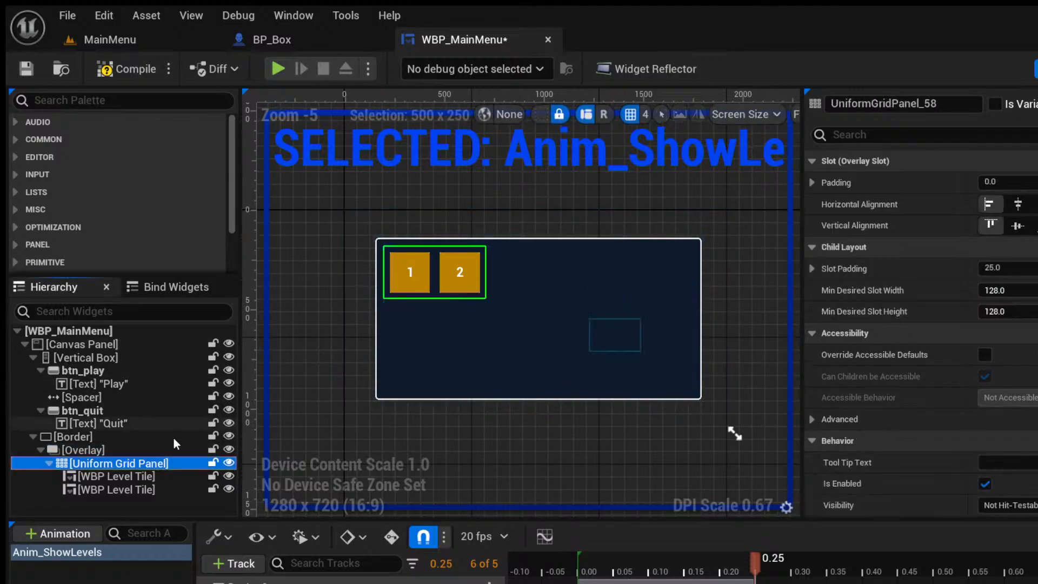
left_click(106, 448)
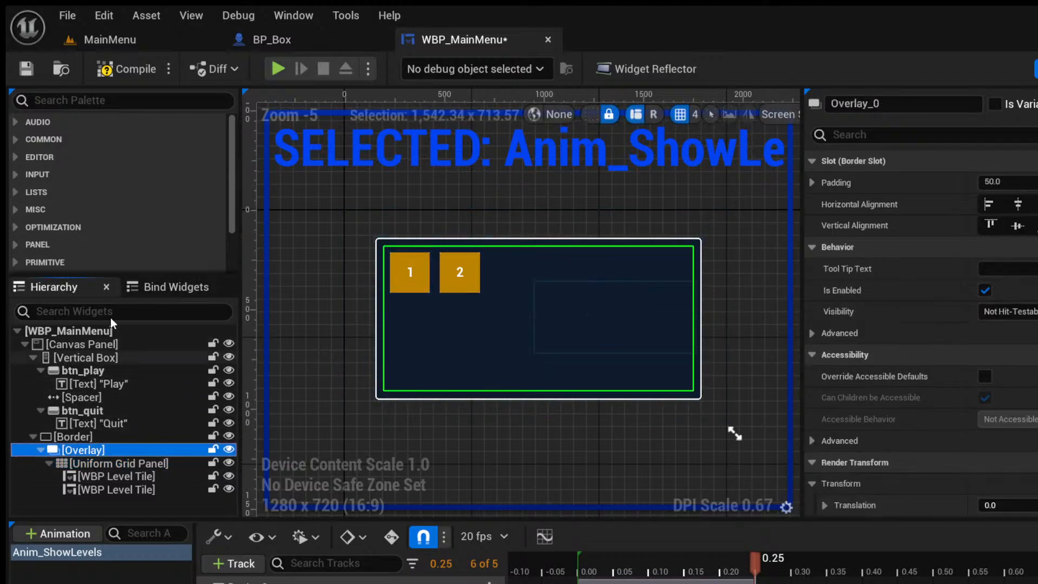
left_click(75, 101)
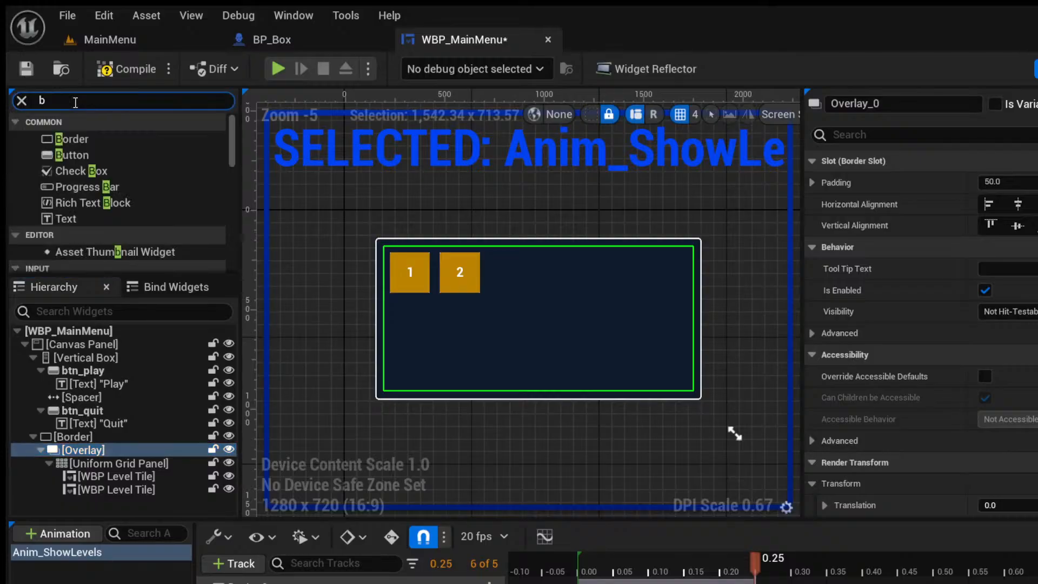
key("BackSpace")
type("tt")
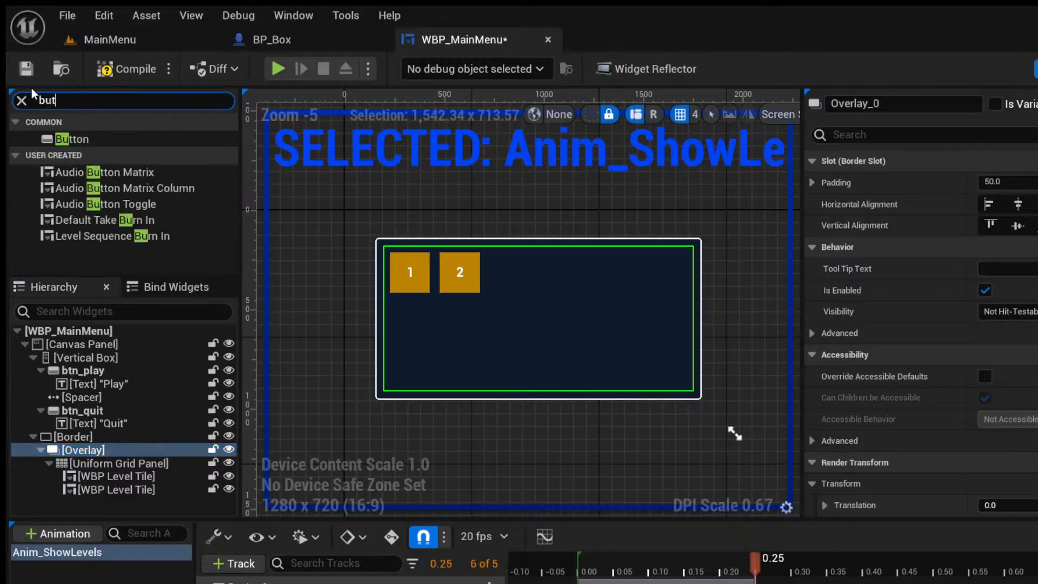
left_click(61, 140)
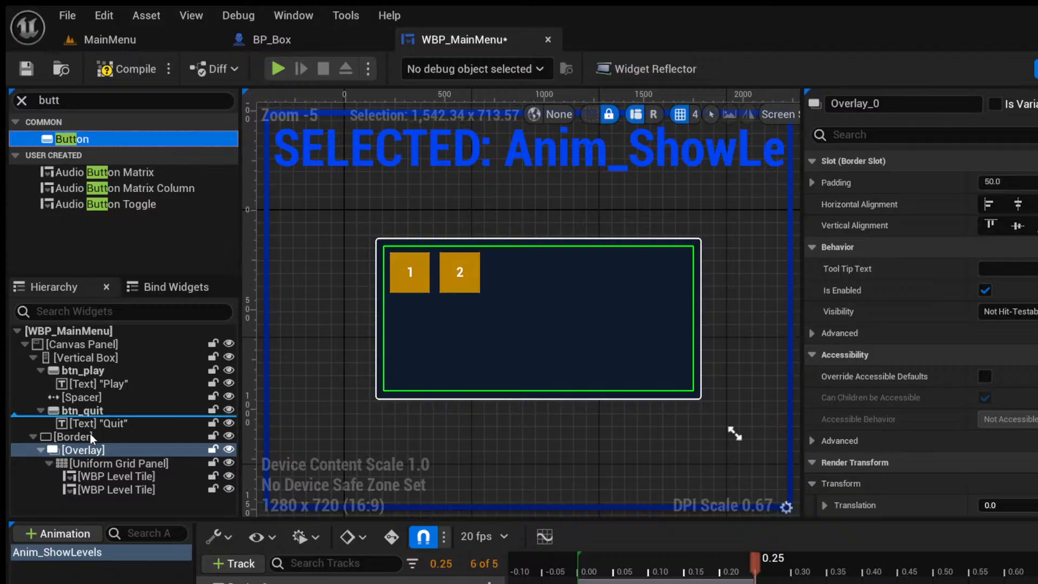
left_click_drag(89, 434, 86, 450)
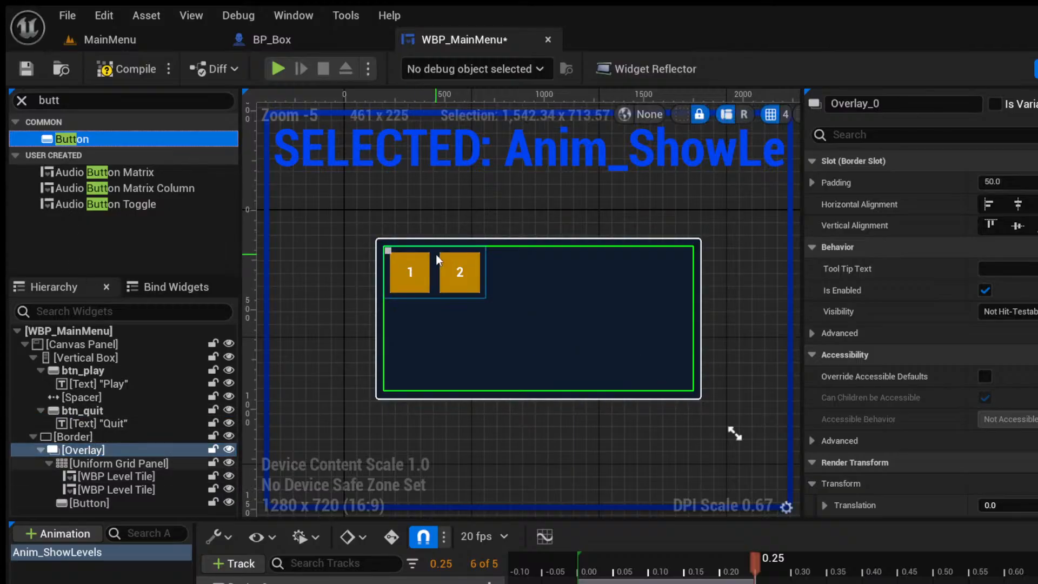
Wrap the Overlay's new Button with a Size Box.
left_click(113, 502)
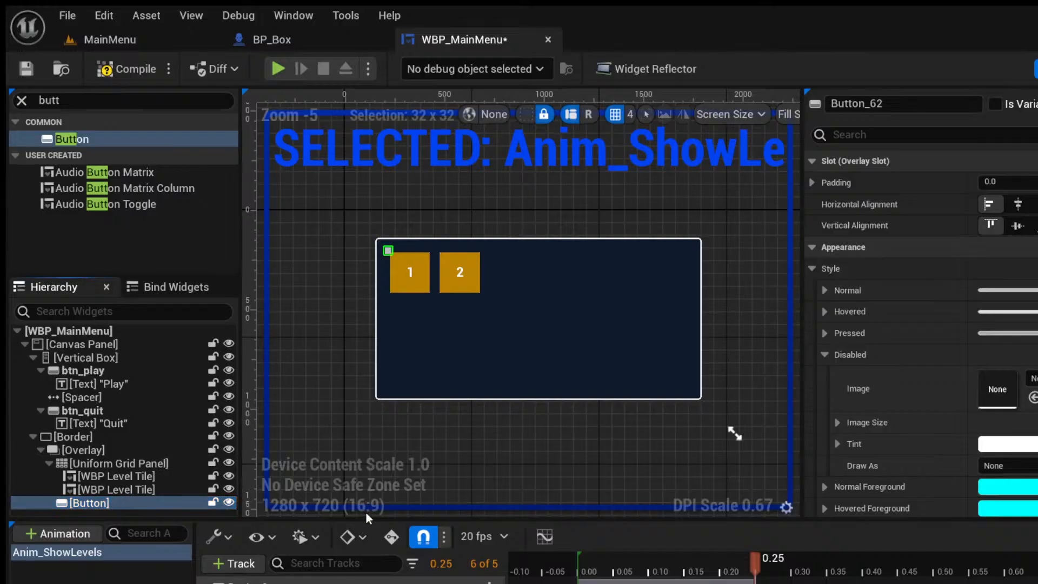
left_click(366, 565)
scroll(114, 489, "down", 1)
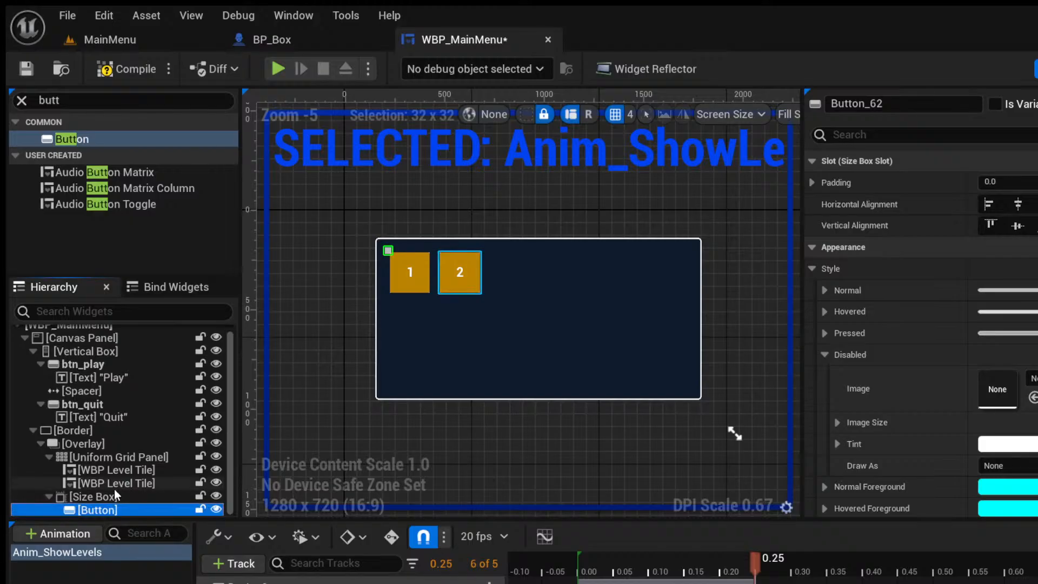
Enable the Size Box's Width Override and Height Override and set both to 64.
left_click(139, 492)
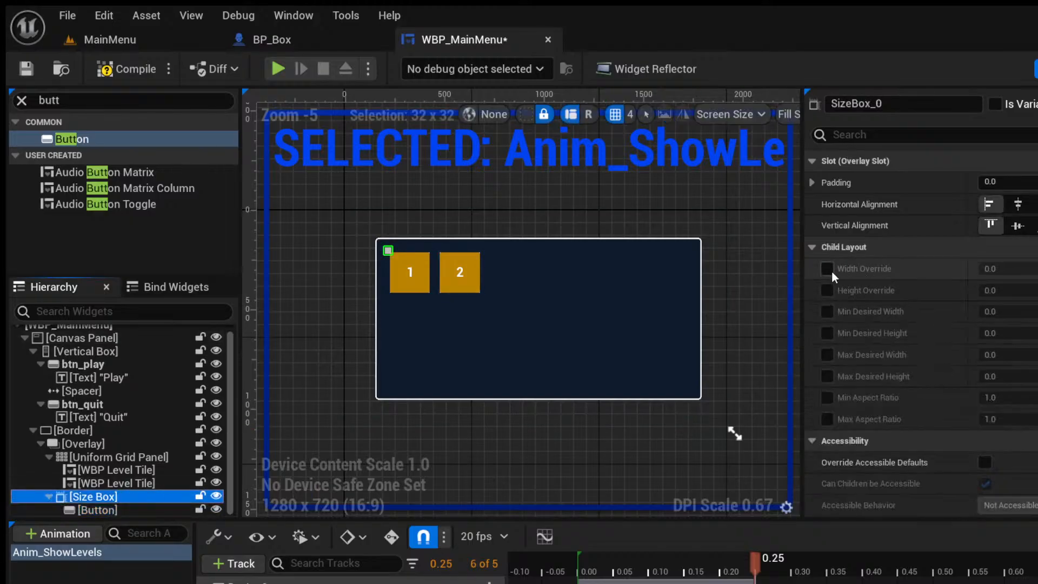
left_click(827, 270)
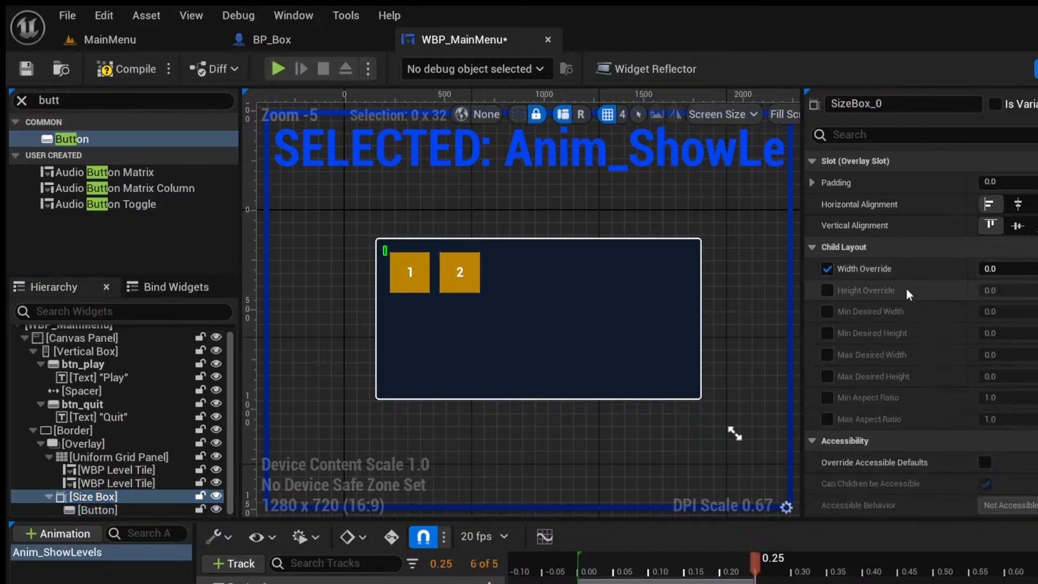
left_click(827, 290)
left_click(1004, 268)
type("64")
key("Return")
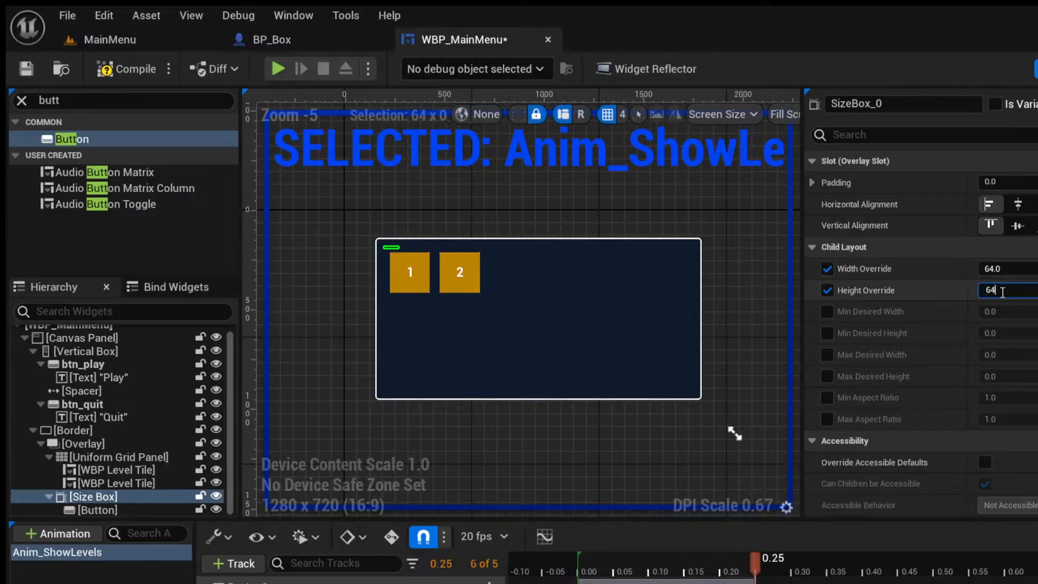
left_click(1002, 292)
type("64")
key("Return")
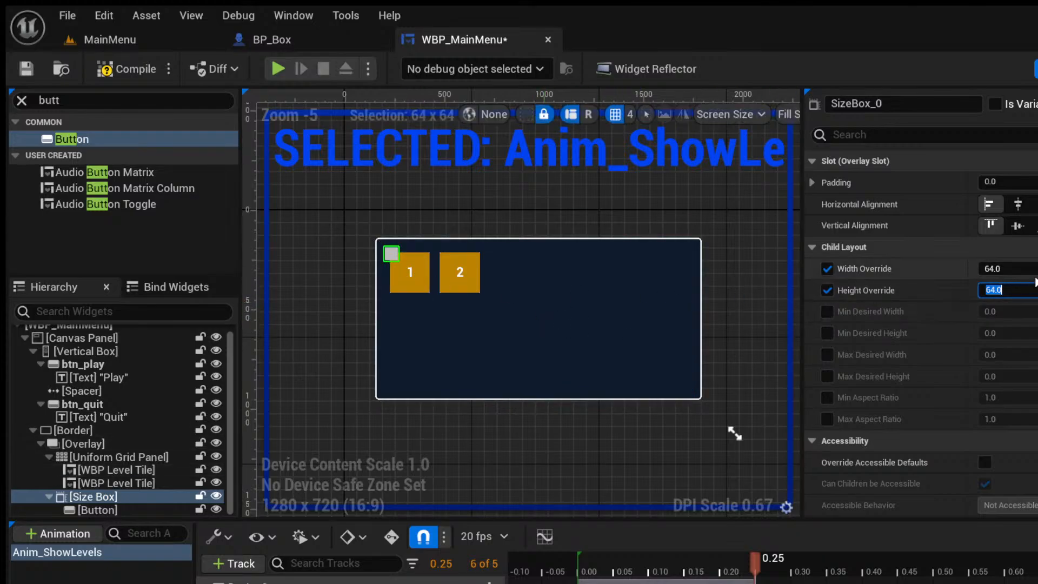
Enlarge the Size Box by setting its Width Override and Height Override to 100.
left_click(1016, 266)
type("100")
key("Return")
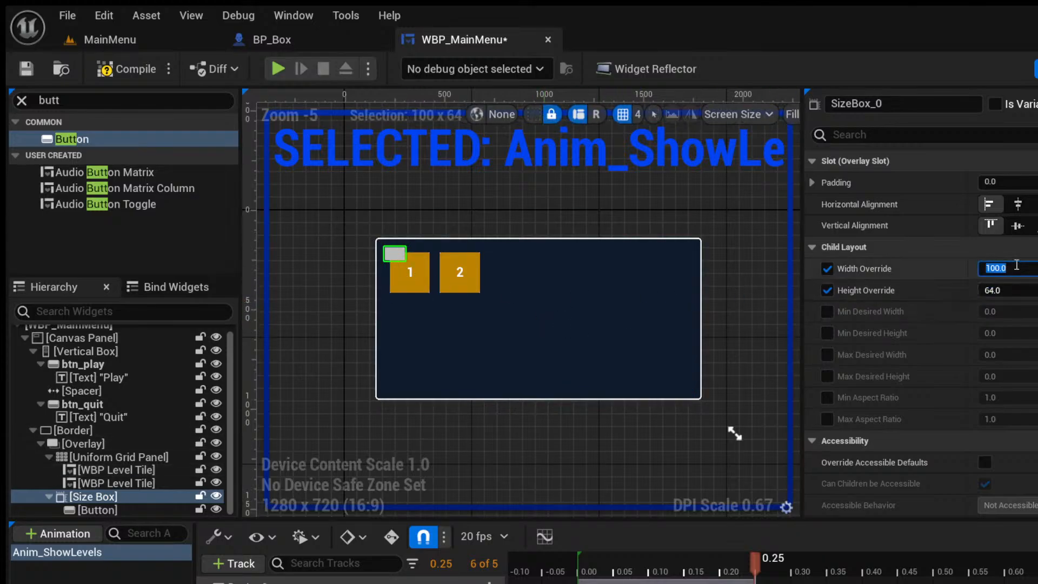
left_click(1031, 293)
type("10")
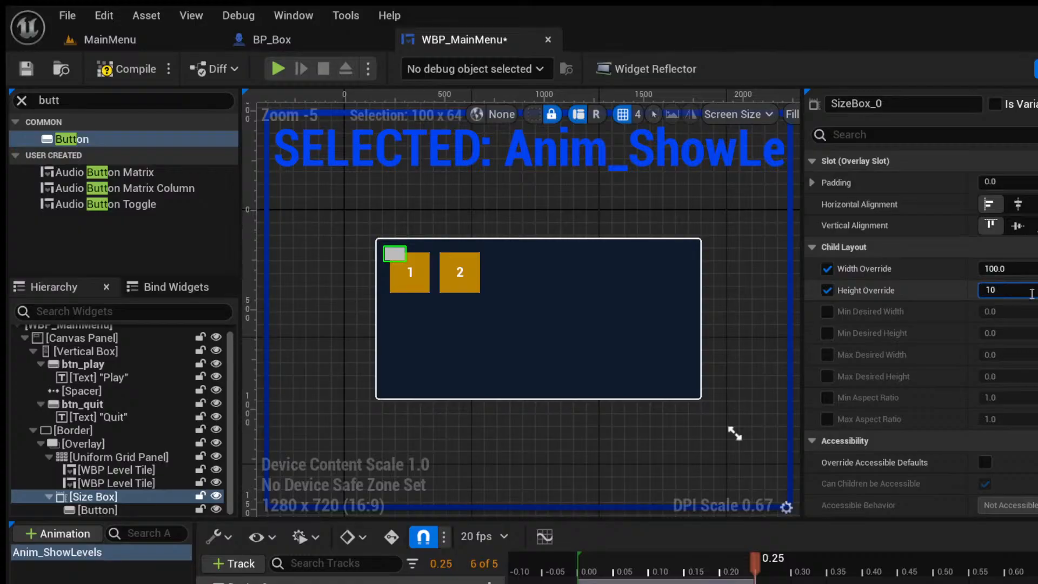
type("0")
key("Return")
scroll(1006, 294, "down", 5)
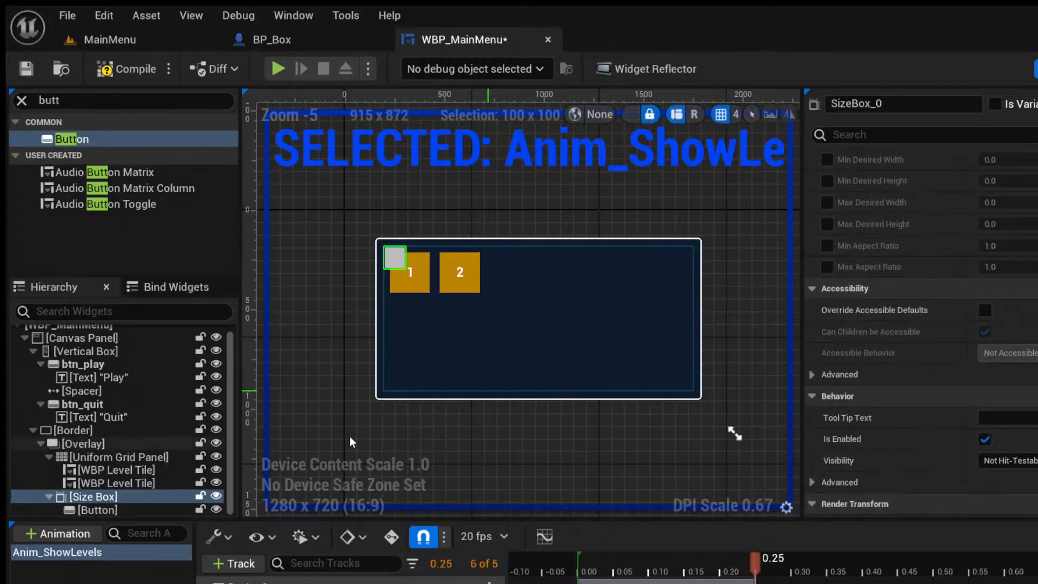
Set the Background Color of the Button inside the Size Box to red.
left_click(97, 510)
scroll(941, 369, "down", 5)
scroll(942, 369, "up", 5)
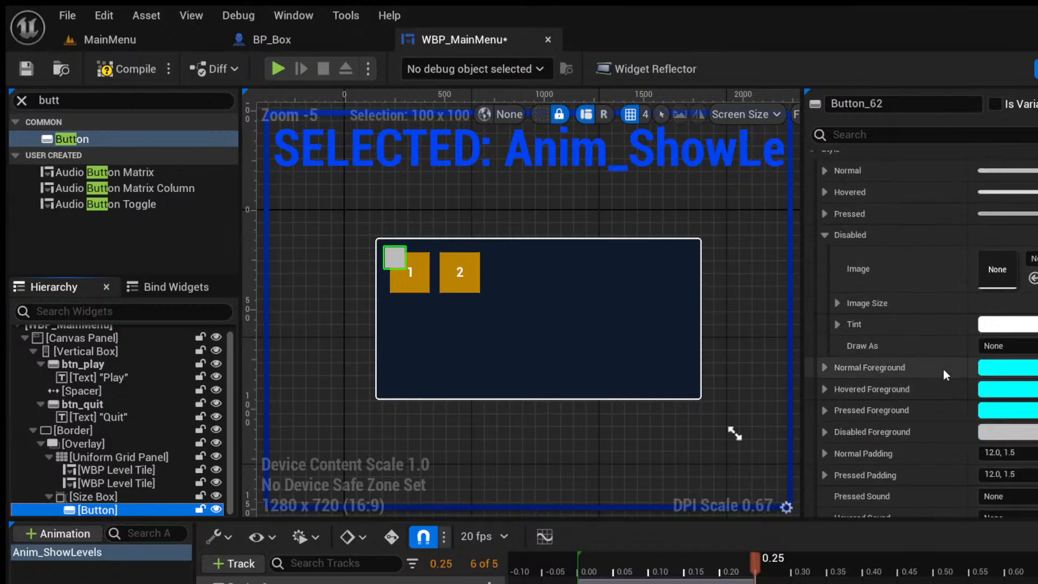
scroll(894, 329, "up", 5)
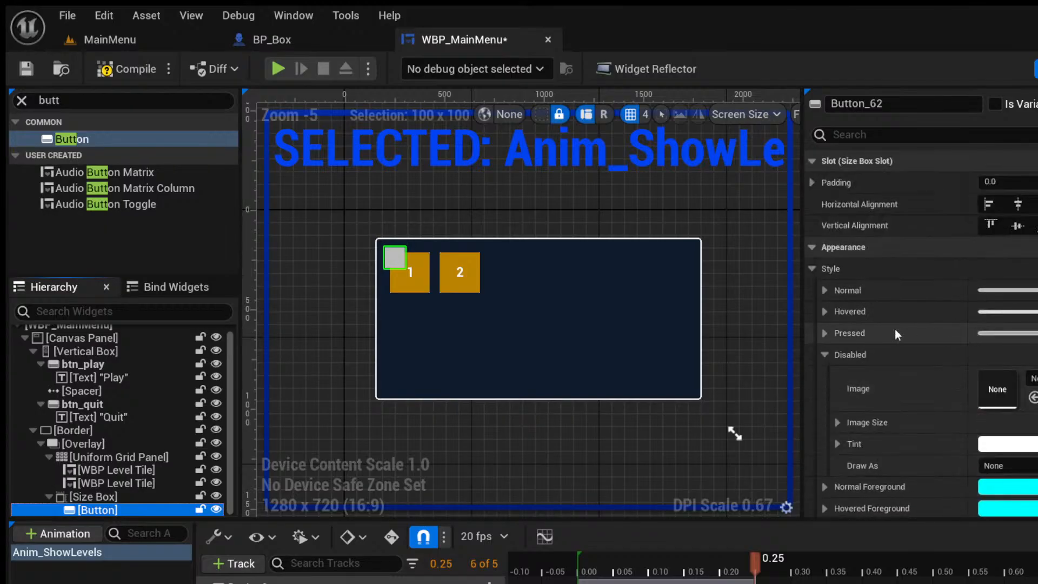
left_click(812, 268)
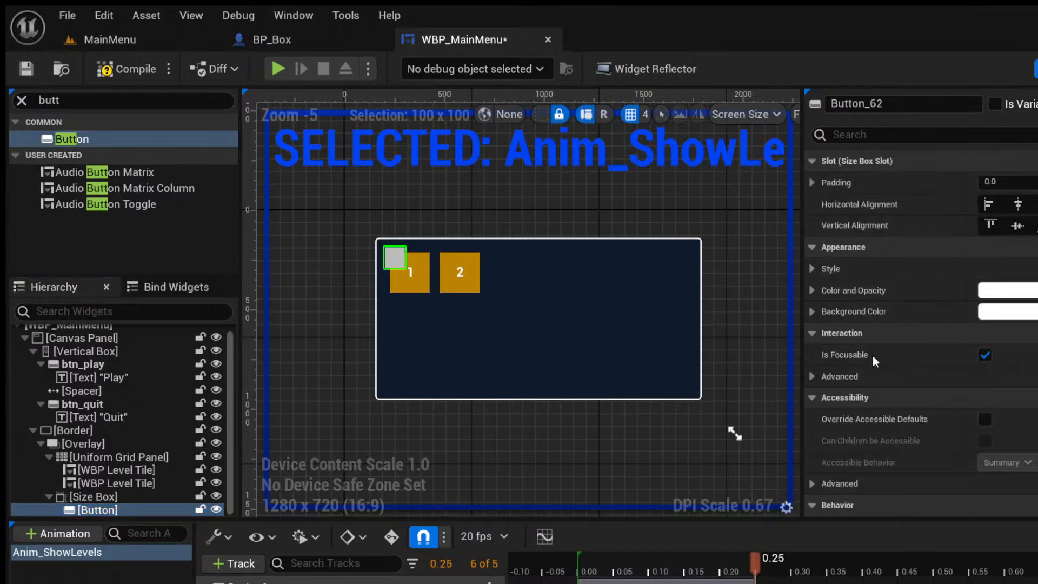
left_click(733, 315)
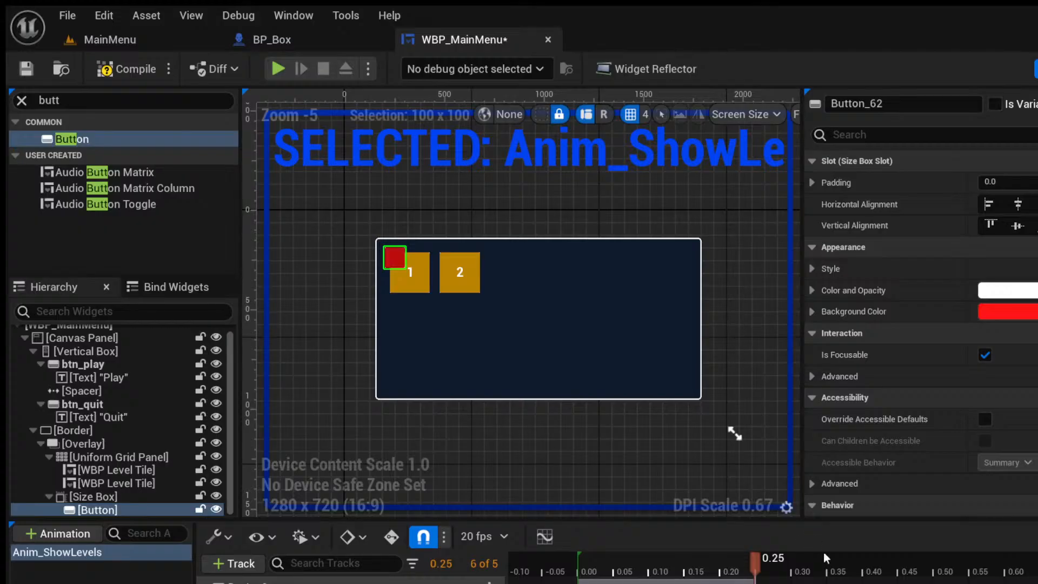
Find the Text widget in the palette and place it inside the red Button.
left_click(98, 509)
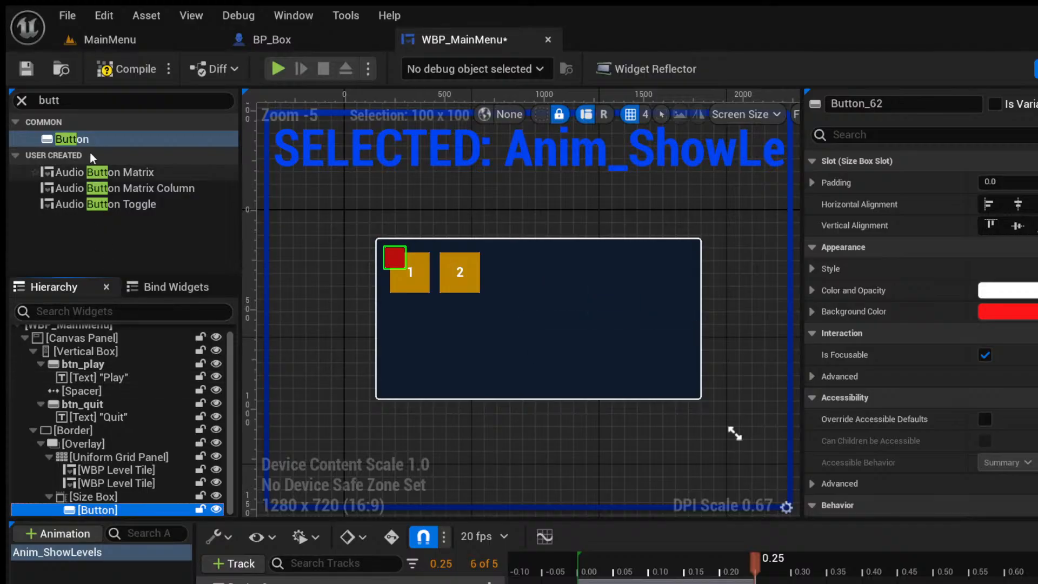
left_click(64, 102)
type("tex")
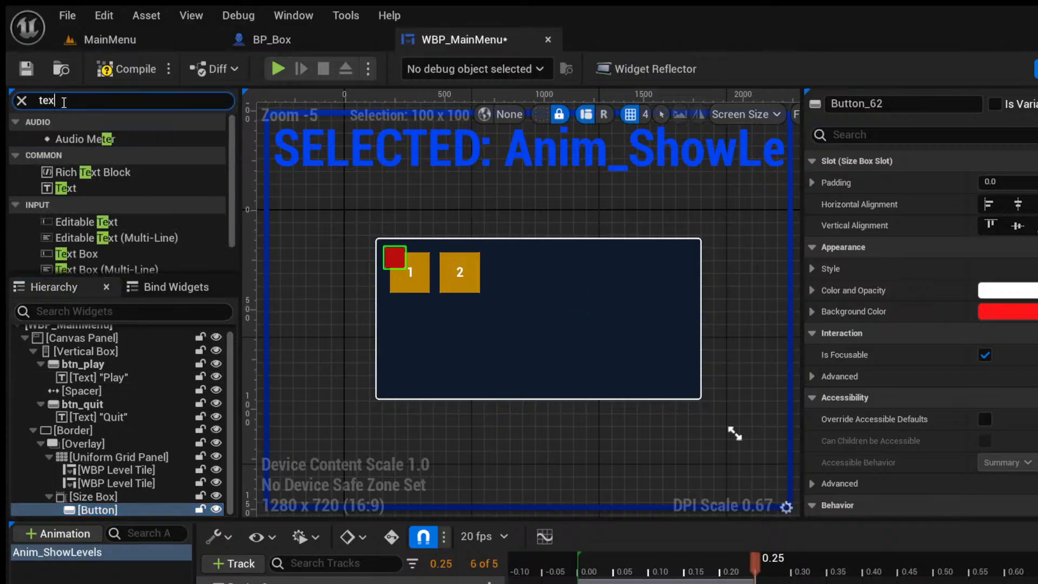
left_click_drag(65, 155, 115, 511)
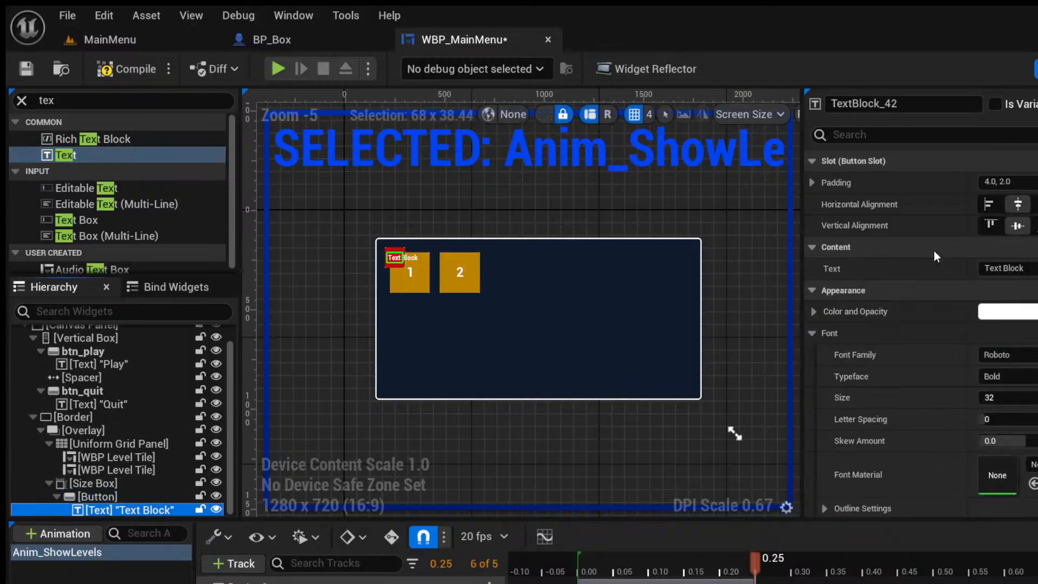
Change the Button's text to "x" and set its font size to 64.
left_click(1003, 268)
type("x")
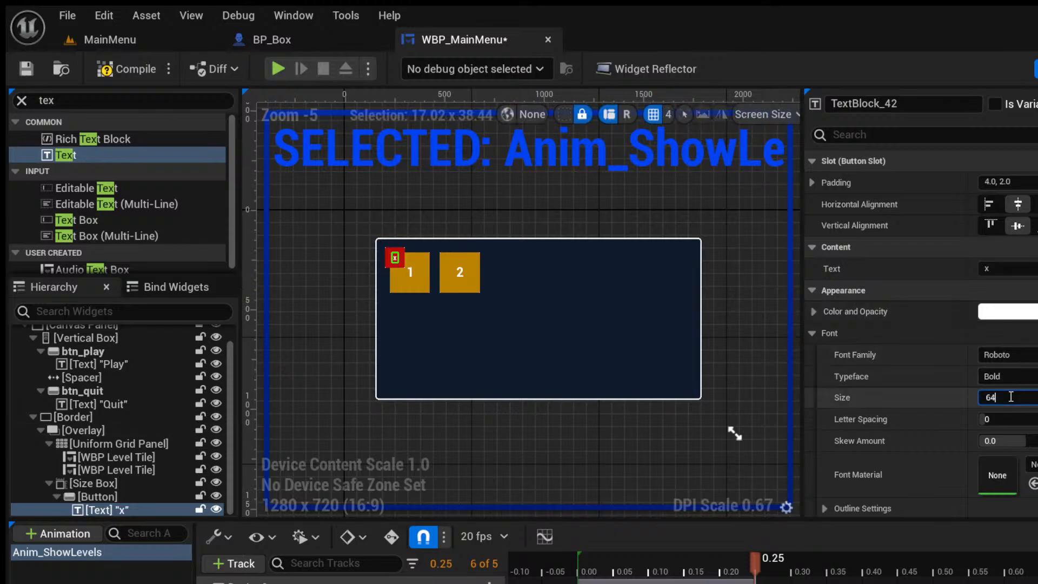
left_click(389, 215)
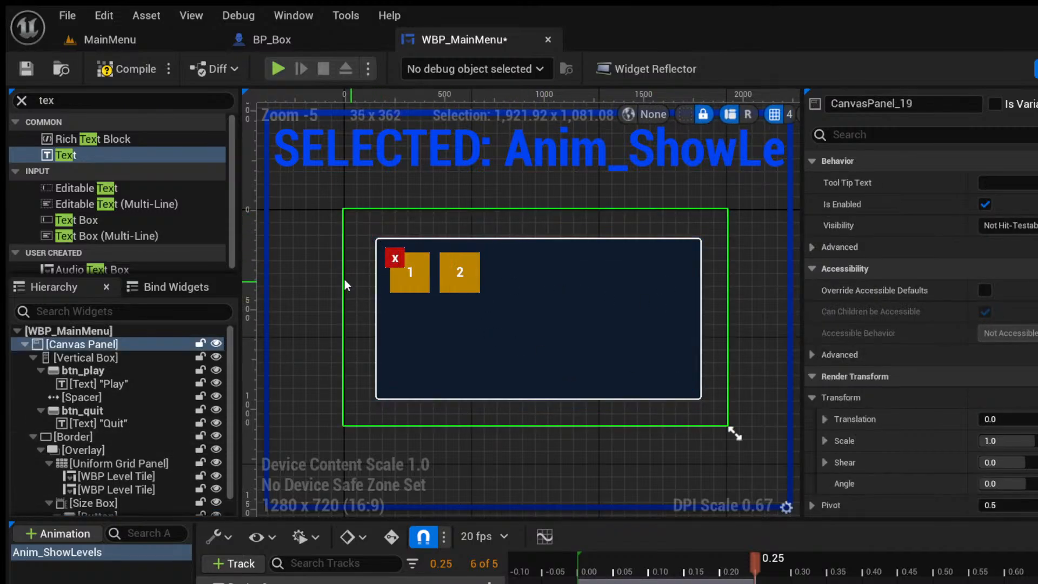
Shift the Size Box towards the panel's left edge by setting its render-transform Translation X to -37.
scroll(388, 249, "up", 7)
scroll(374, 249, "down", 6)
right_click_drag(306, 255, 322, 185)
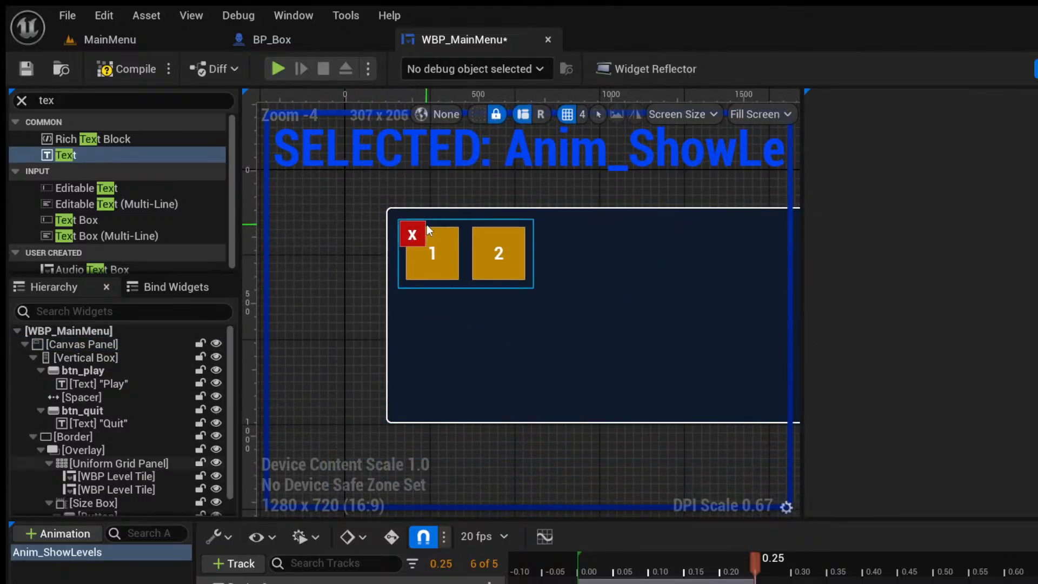
scroll(465, 238, "down", 6)
scroll(117, 503, "down", 1)
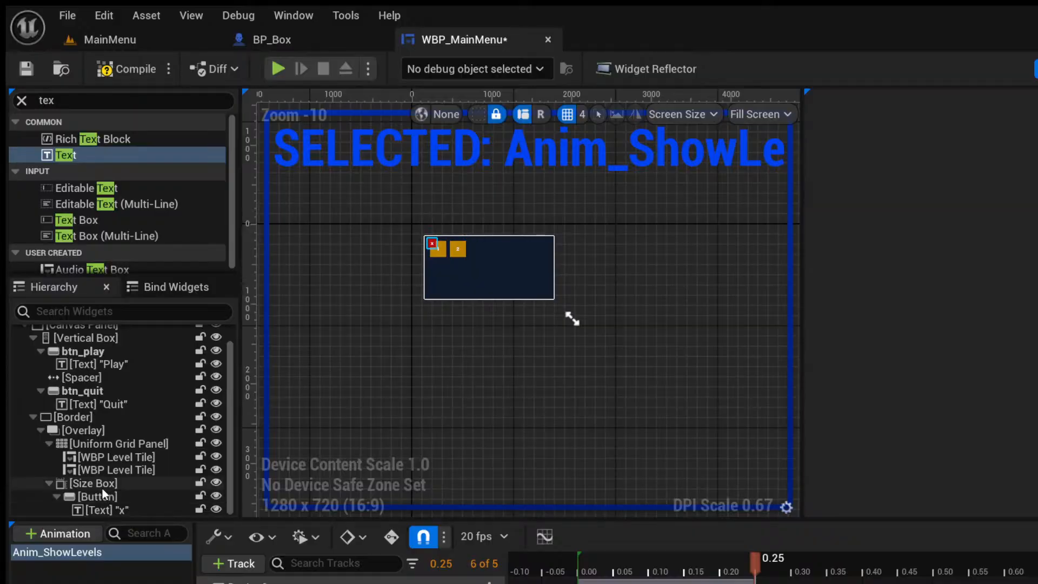
left_click(102, 488)
scroll(378, 241, "up", 7)
scroll(929, 286, "down", 6)
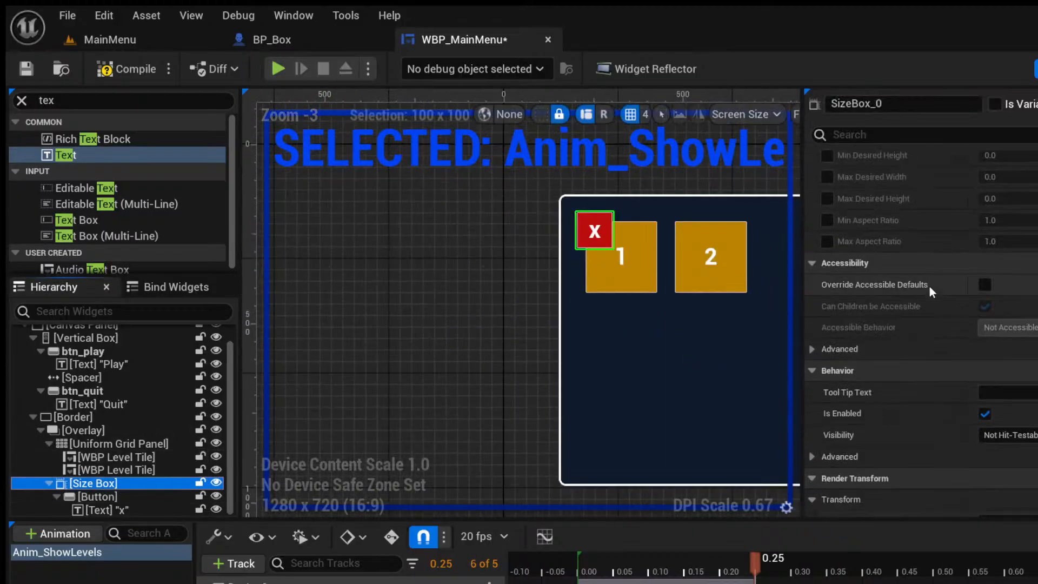
left_click_drag(1023, 317, 1007, 317)
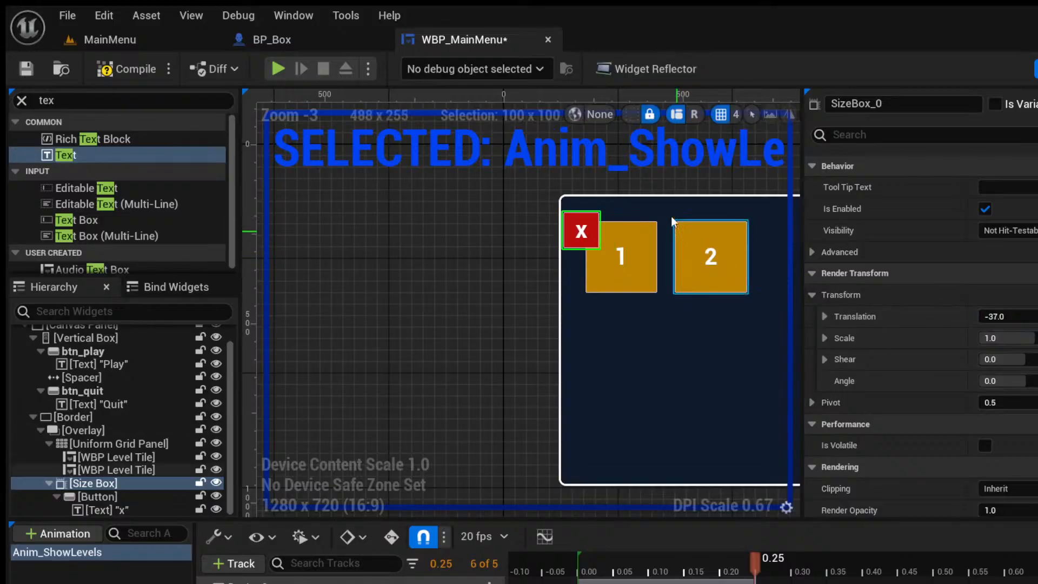
Switch the designer to render-transform mode and move the Size Box onto the panel's upper-left corner, at a Translation X of about -65.
right_click_drag(605, 154, 442, 259)
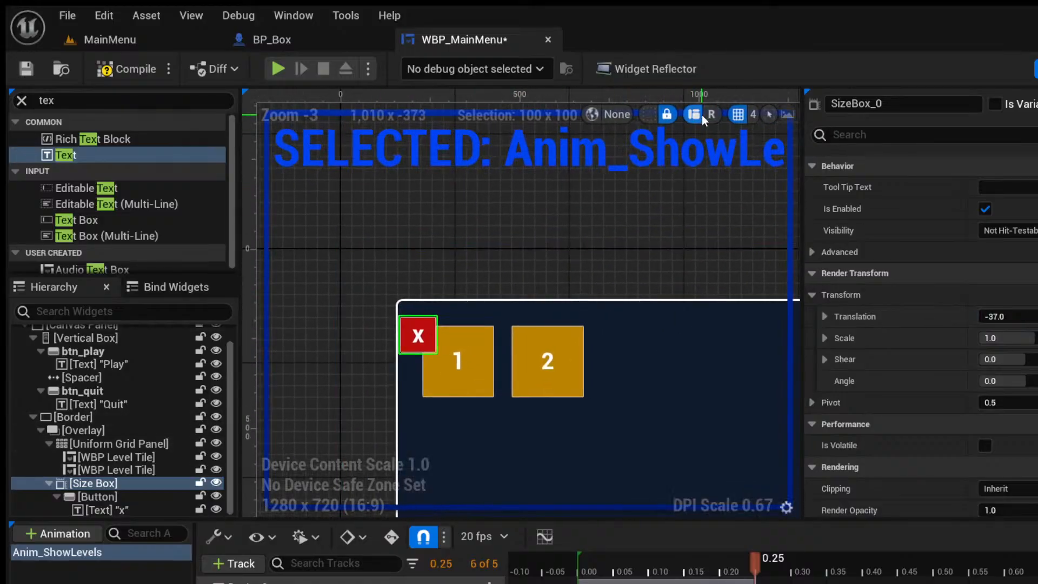
scroll(540, 298, "down", 5)
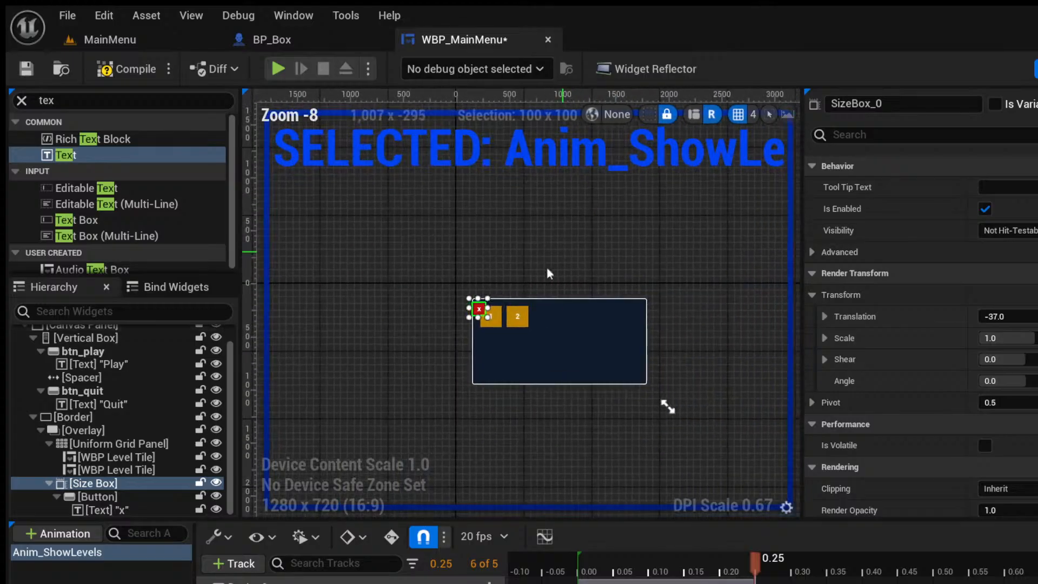
scroll(532, 346, "up", 5)
left_click_drag(420, 278, 410, 246)
Nudge the red x Button slightly left over the panel's corner, to a Translation X of about -10.6.
scroll(459, 254, "down", 4)
scroll(461, 260, "down", 3)
scroll(468, 305, "up", 11)
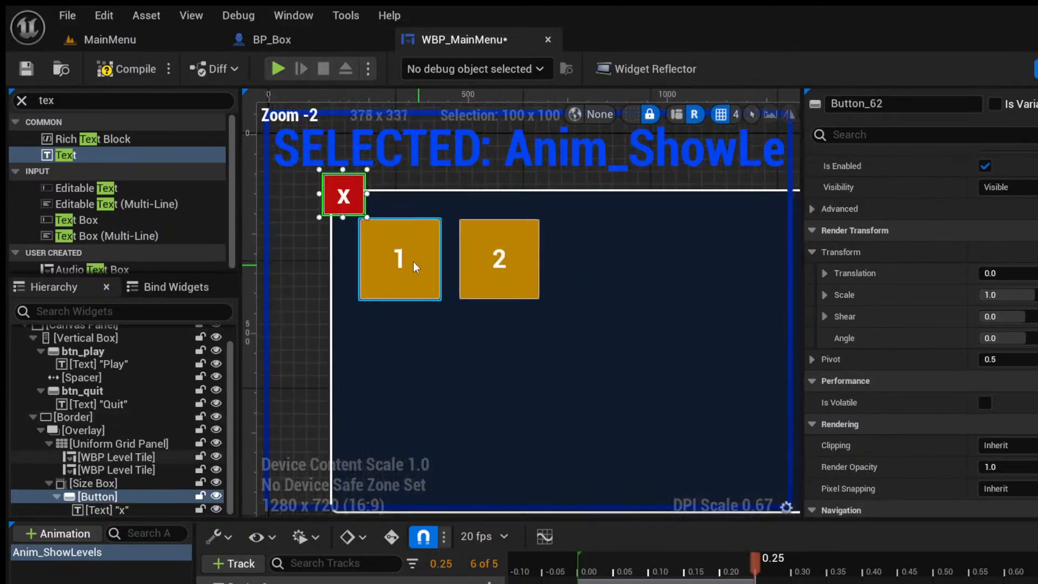
mouse_move(441, 274)
left_mouse_down()
mouse_move(421, 272)
mouse_move(431, 276)
left_mouse_up()
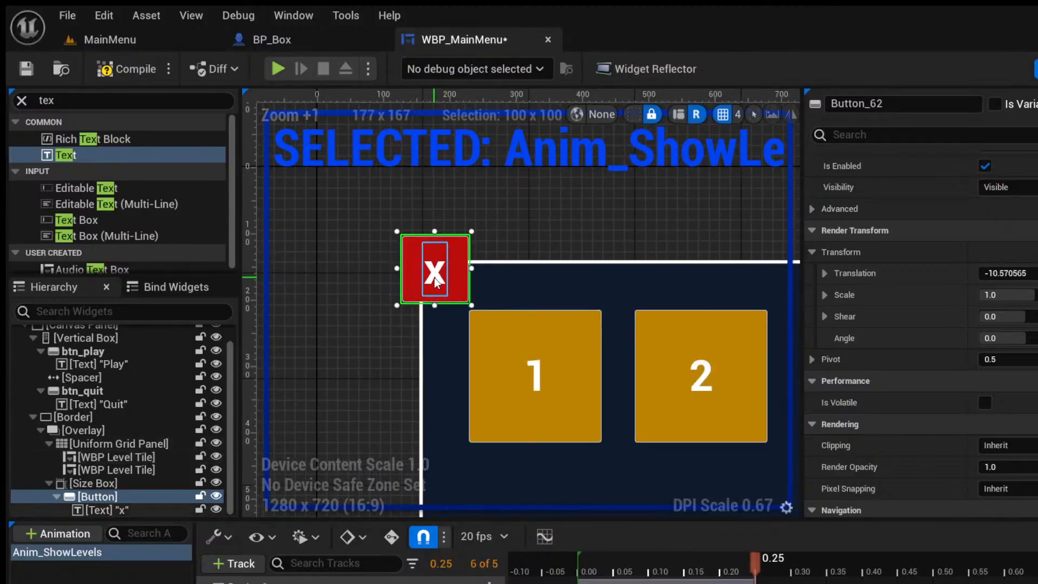
left_click(431, 276)
scroll(535, 312, "down", 6)
right_click_drag(538, 310, 366, 282)
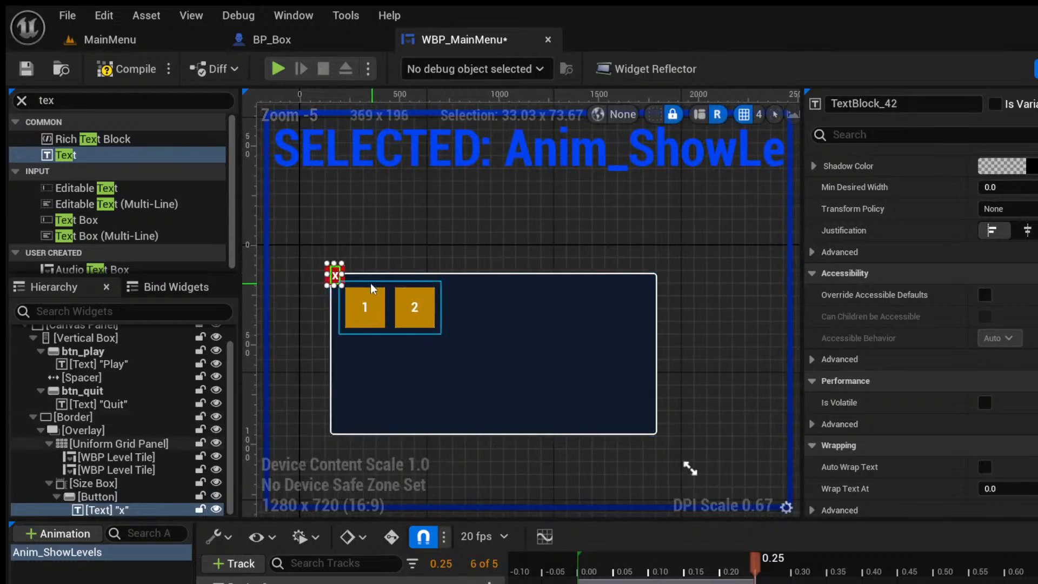
mouse_move(336, 277)
left_mouse_down()
mouse_move(623, 282)
mouse_move(334, 279)
left_mouse_up()
scroll(334, 281, "up", 6)
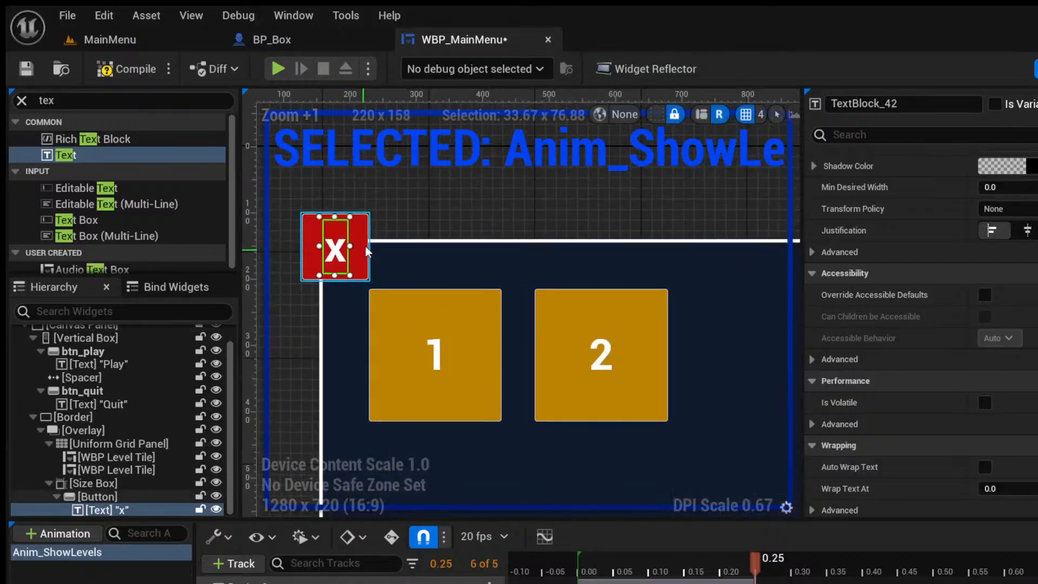
Move the red x Button onto the panel's upper-right corner, at a Translation X of about 1110.55.
left_click(137, 495)
left_click(136, 485)
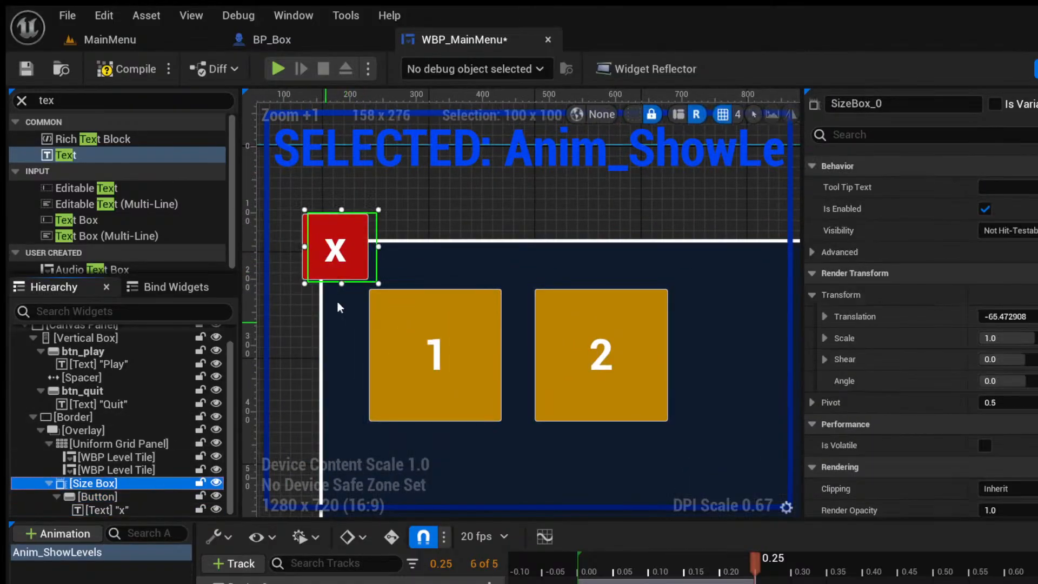
left_click_drag(370, 248, 714, 233)
scroll(714, 233, "down", 6)
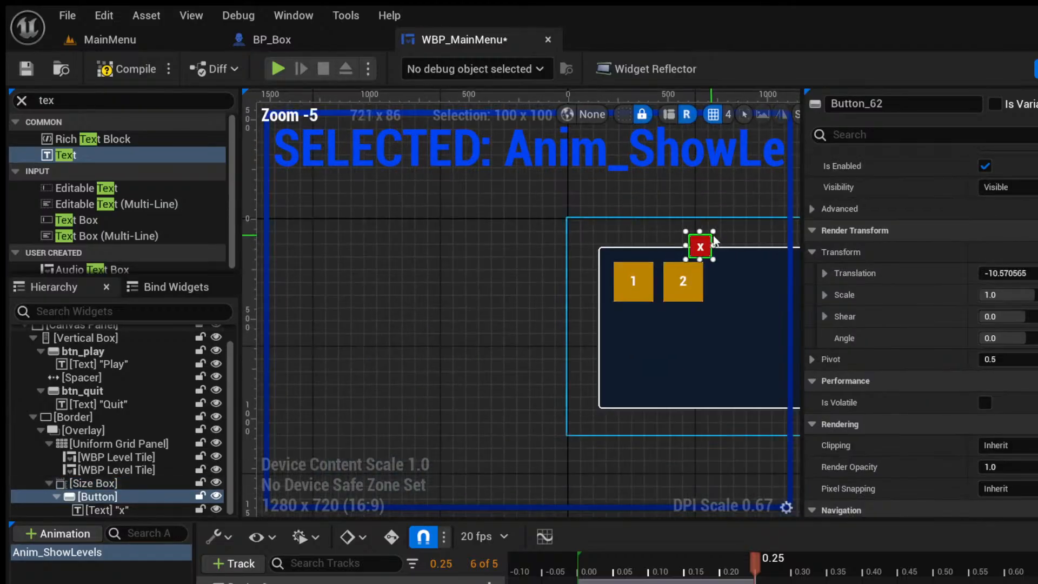
right_click_drag(713, 233, 356, 227)
scroll(386, 250, "up", 3)
left_click_drag(396, 250, 695, 250)
scroll(667, 254, "down", 4)
right_click_drag(654, 253, 330, 267)
scroll(329, 268, "up", 4)
left_click_drag(338, 186, 519, 259)
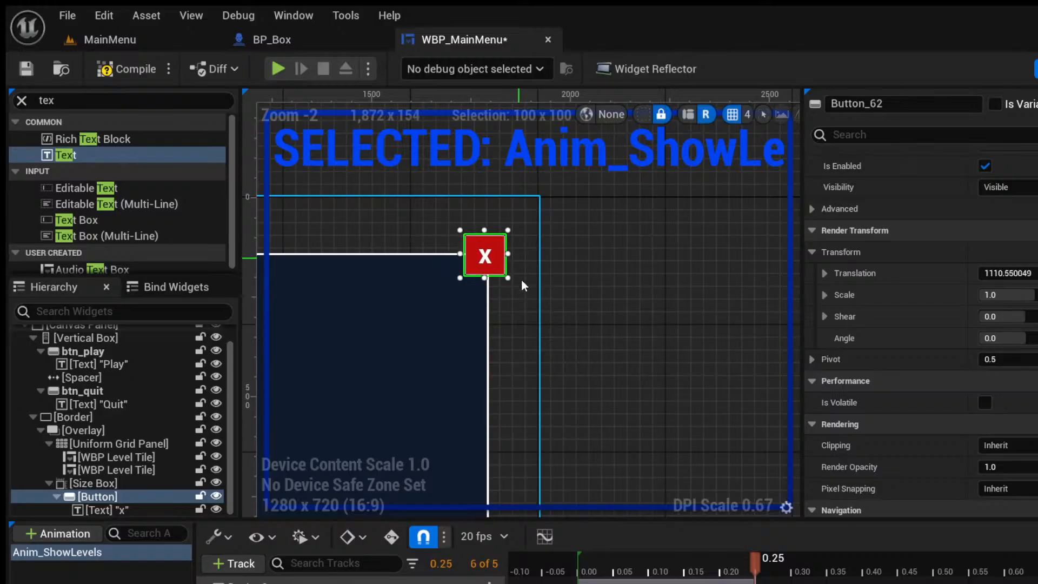
left_click(521, 280)
scroll(516, 290, "down", 3)
scroll(516, 290, "down", 1)
right_click_drag(350, 317, 400, 285)
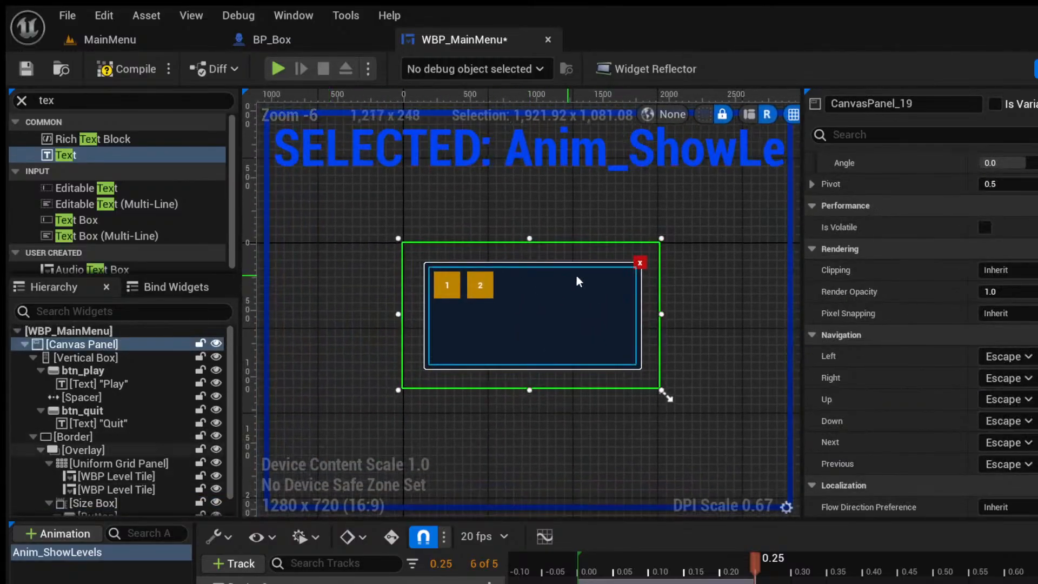
scroll(89, 475, "down", 1)
Rename the red x Button to btn_closeLevels and expose it as a variable.
left_click(105, 493)
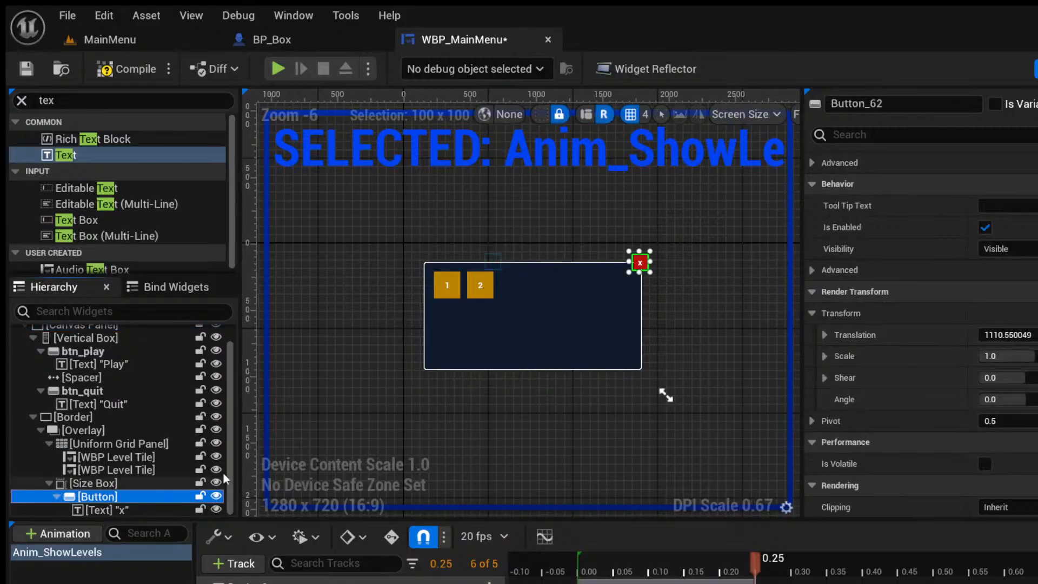
left_click(940, 104)
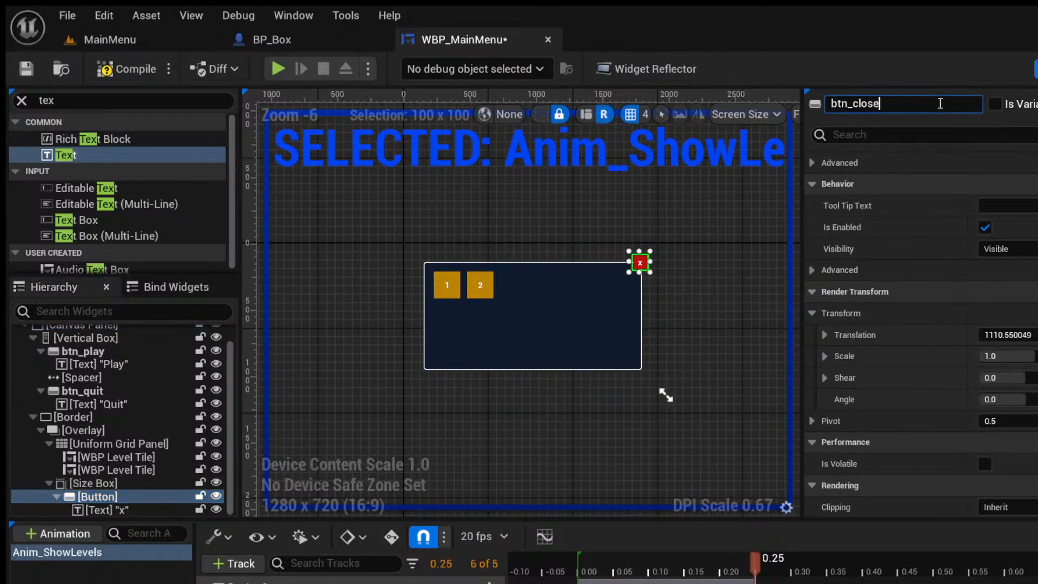
type("btn_closeLevels")
key("Return")
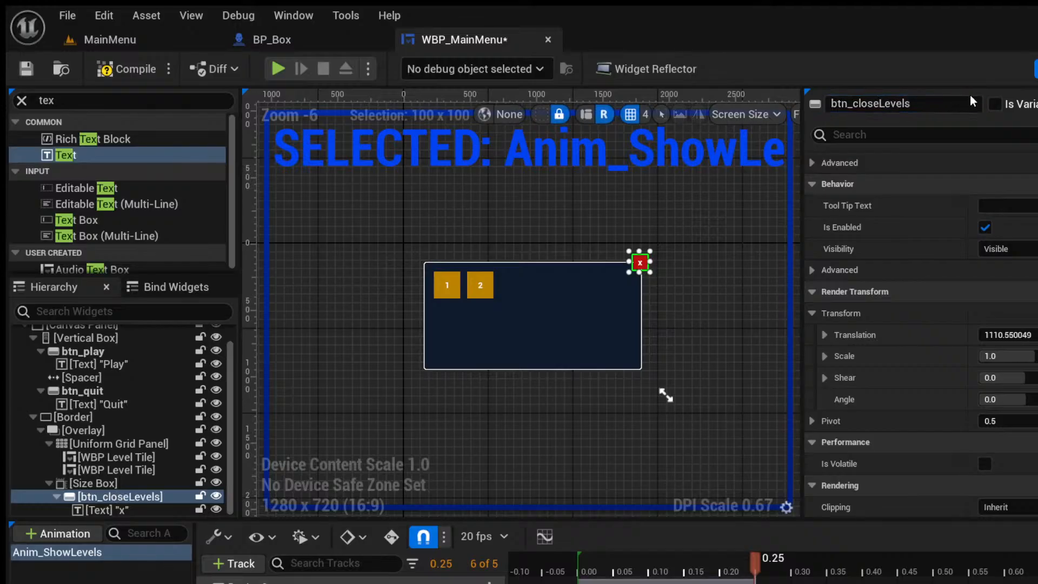
Add an On Clicked event for btn_closeLevels and connect it to a Play Animation Reverse node fed by Anim Show Levels.
scroll(892, 324, "down", 6)
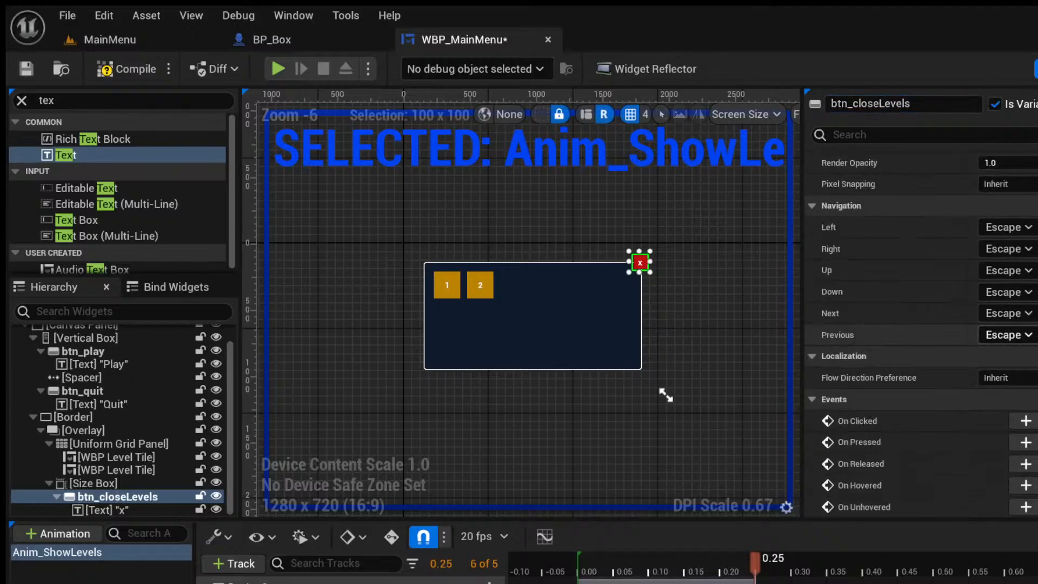
left_click(1025, 420)
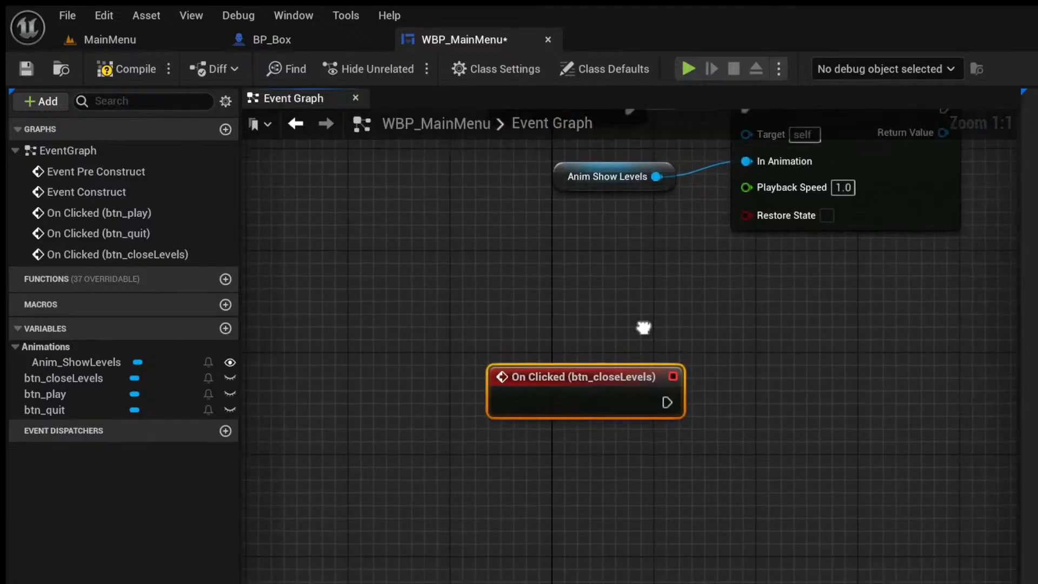
left_click_drag(546, 243, 663, 414)
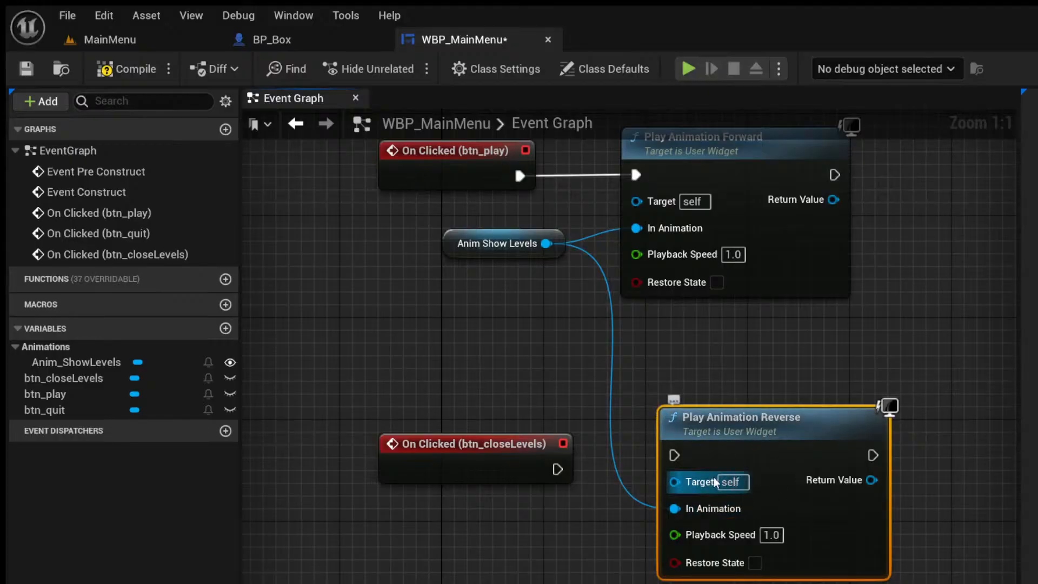
right_click_drag(712, 337, 683, 348)
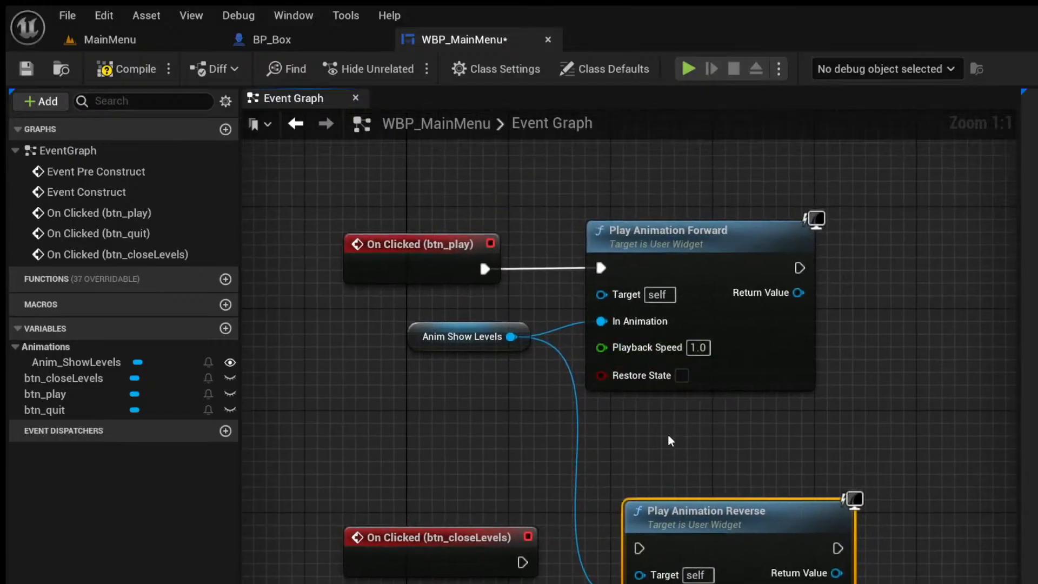
right_click_drag(679, 472, 653, 432)
left_click_drag(653, 432, 652, 450)
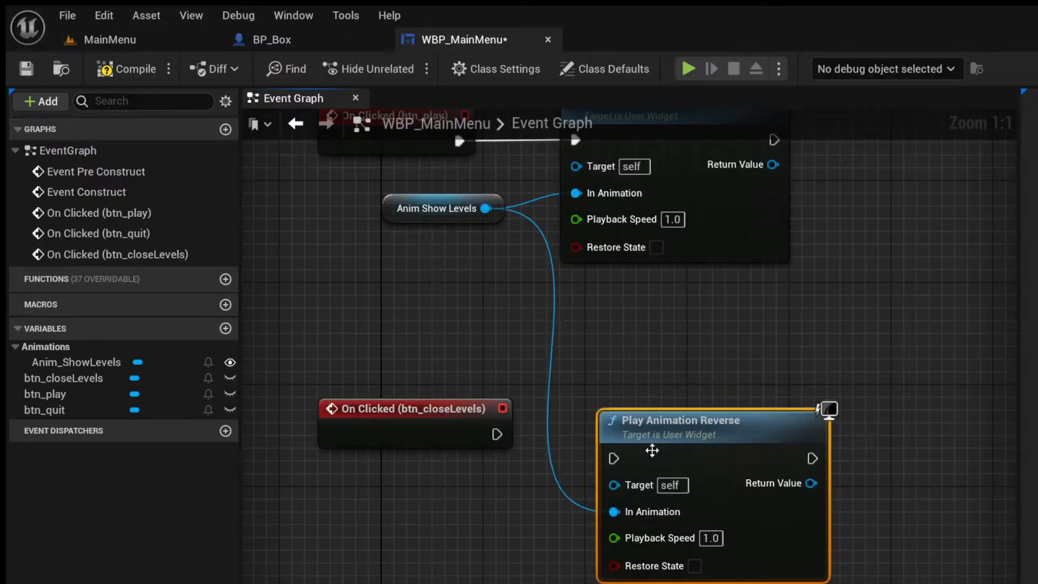
left_click_drag(491, 437, 614, 458)
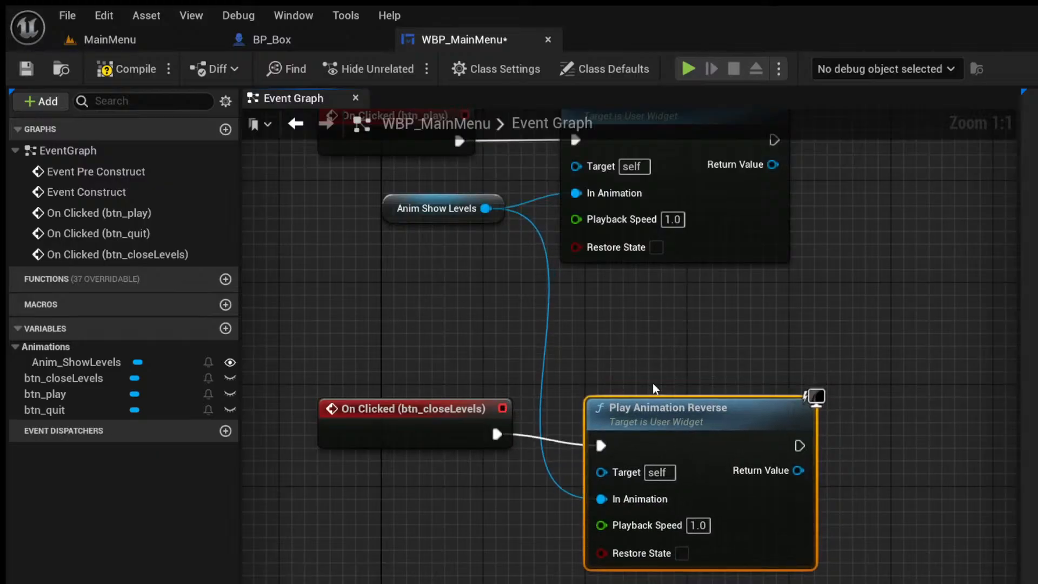
scroll(618, 450, "down", 1)
left_click_drag(623, 494, 623, 489)
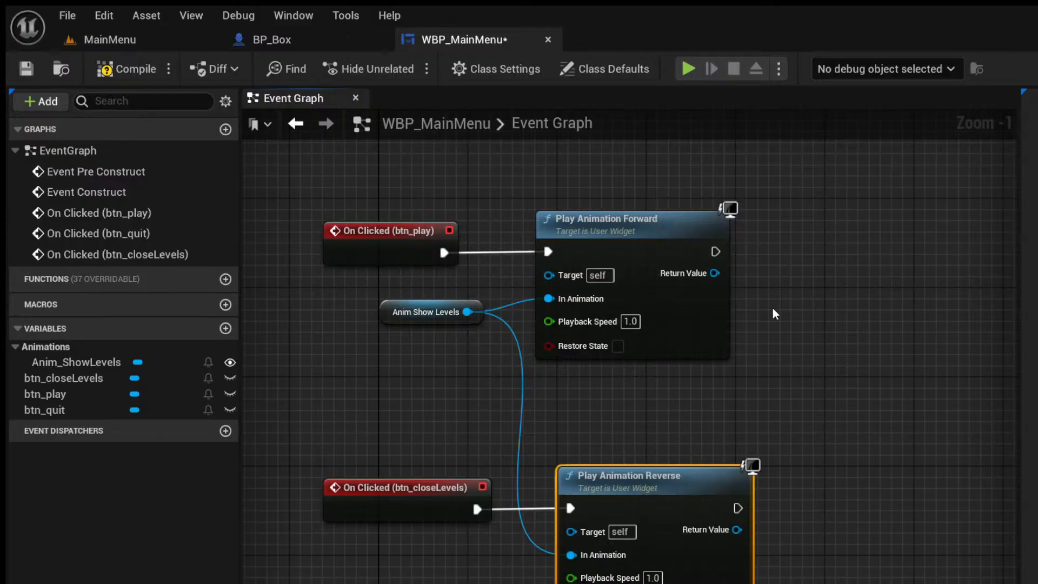
right_click_drag(646, 459, 653, 365)
left_click_drag(555, 348, 696, 475)
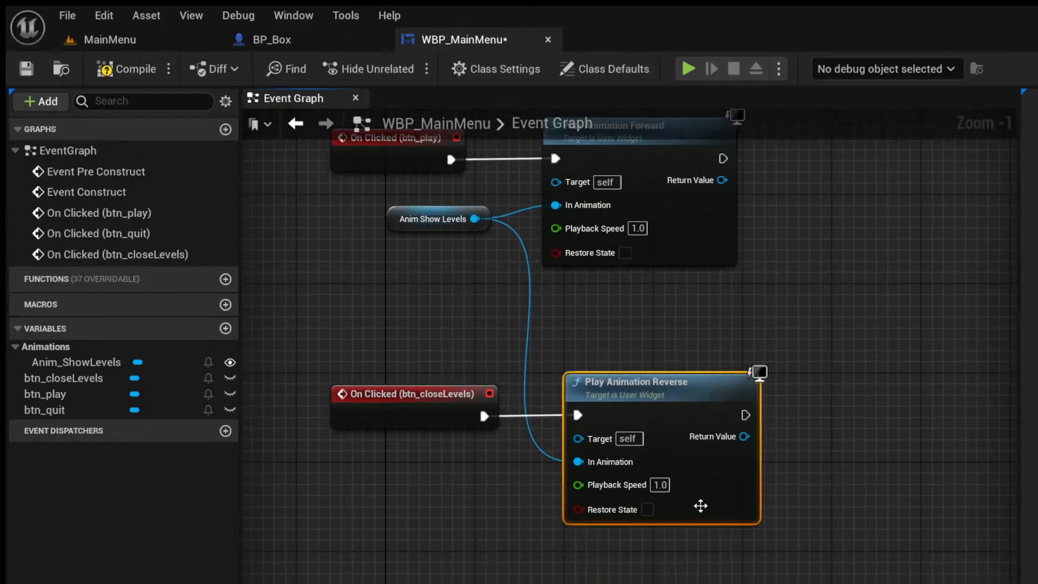
right_click_drag(606, 401, 595, 470)
left_click_drag(541, 401, 738, 559)
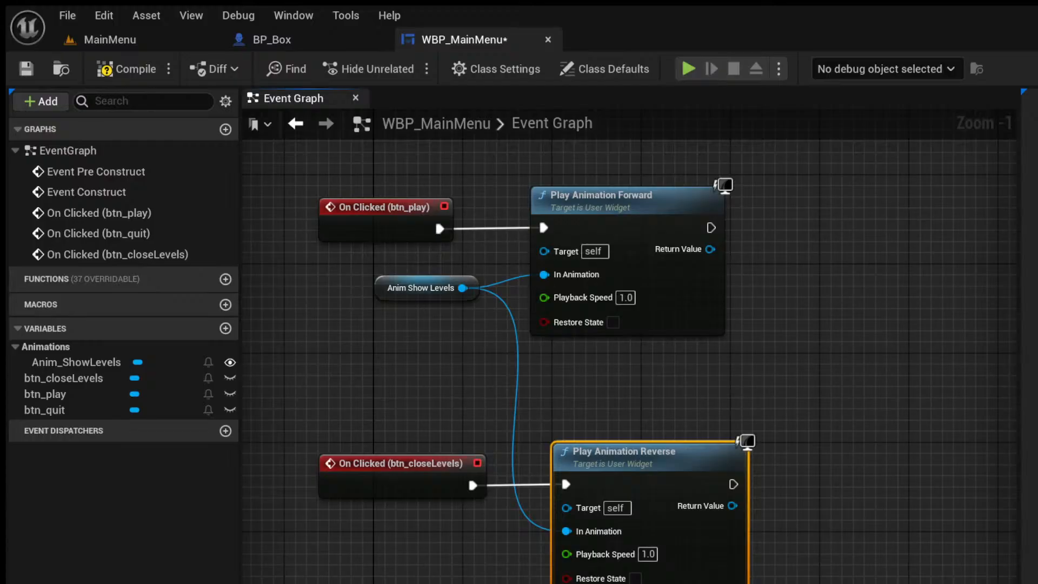
Compile and save WBP_MainMenu with the new close-button logic.
scroll(610, 398, "down", 2)
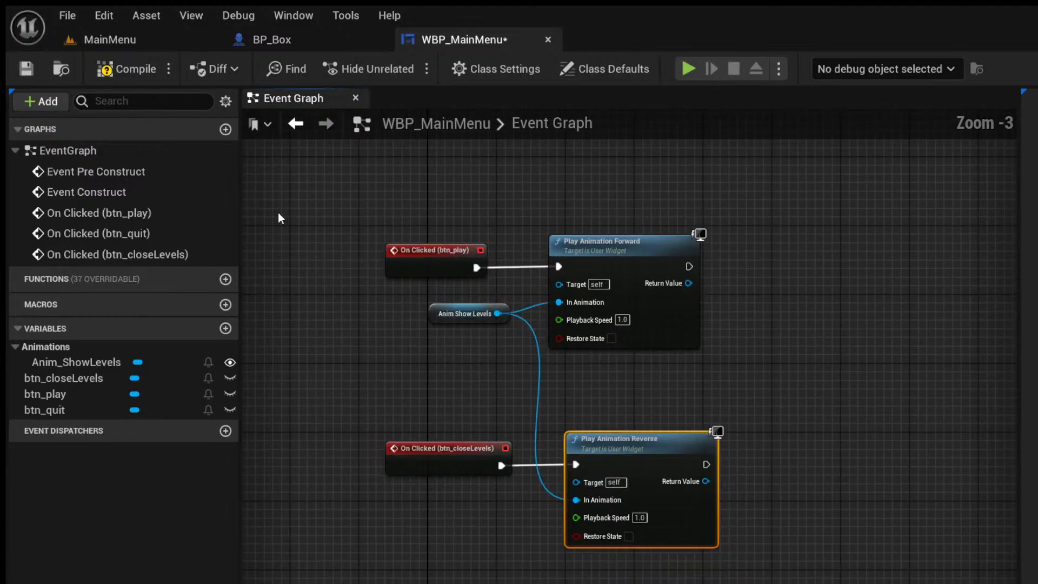
left_click(102, 71)
left_click(32, 71)
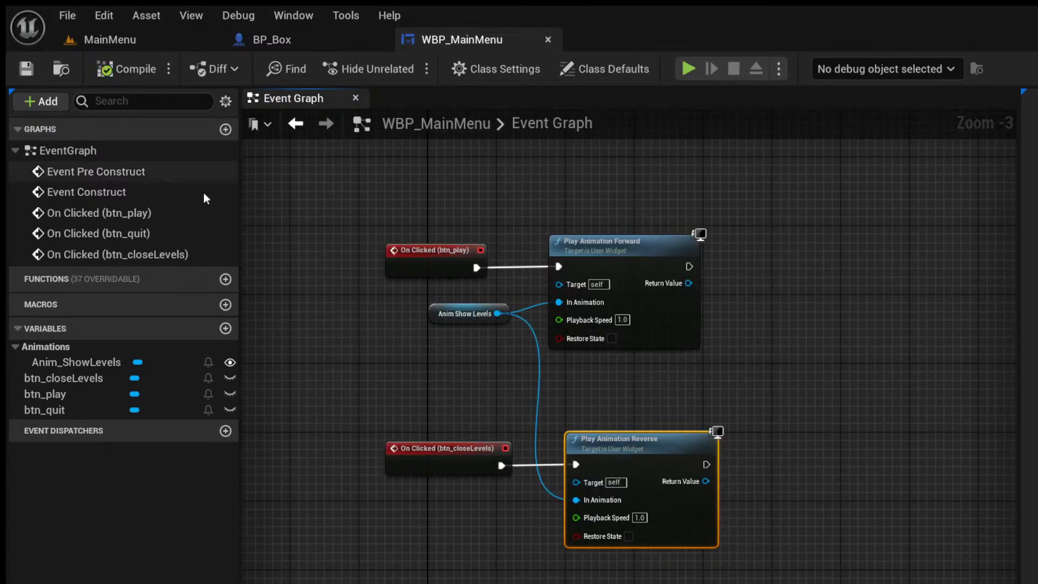
scroll(495, 318, "up", 3)
left_click_drag(494, 311, 851, 400)
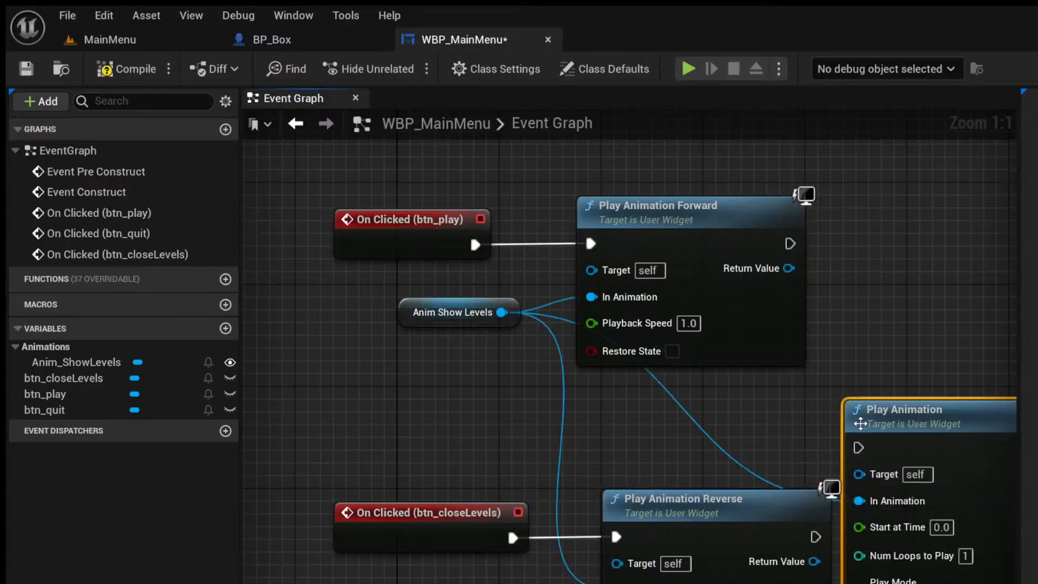
right_click_drag(819, 412, 595, 362)
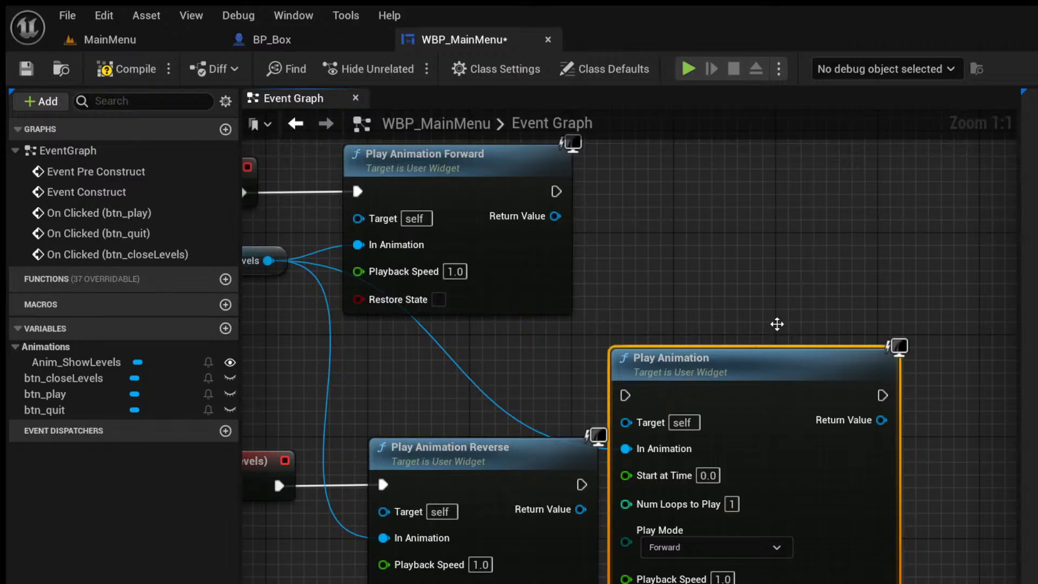
left_click_drag(679, 359, 767, 270)
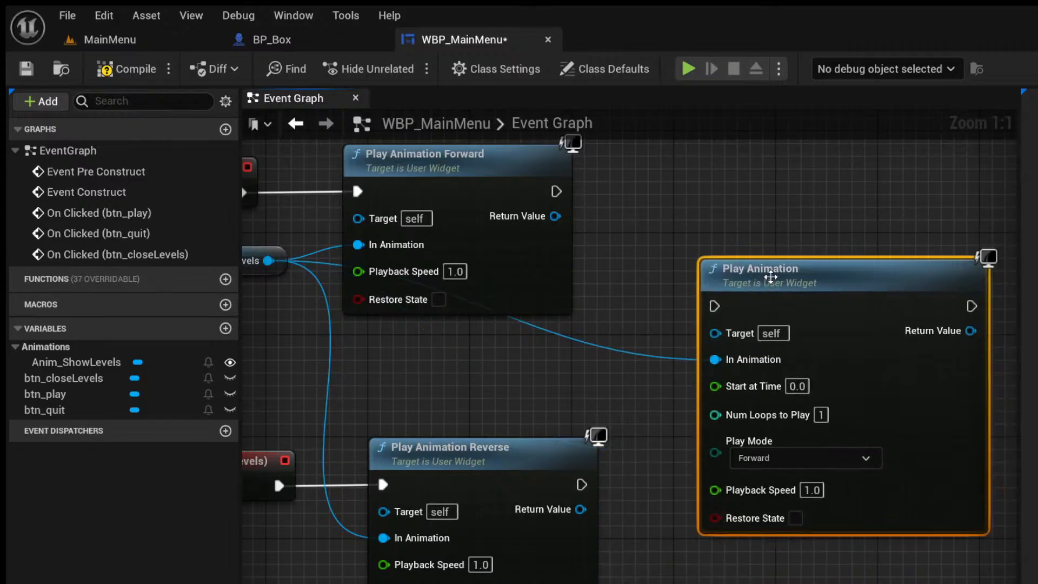
left_click_drag(665, 220, 982, 557)
left_click_drag(685, 232, 933, 577)
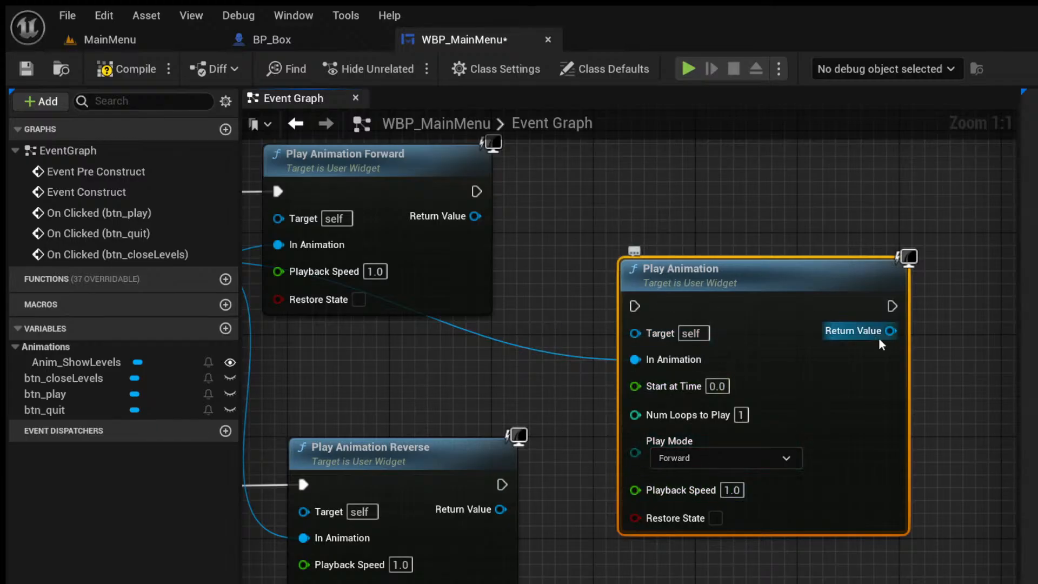
left_click_drag(737, 274, 762, 274)
key("Delete")
scroll(702, 303, "down", 5)
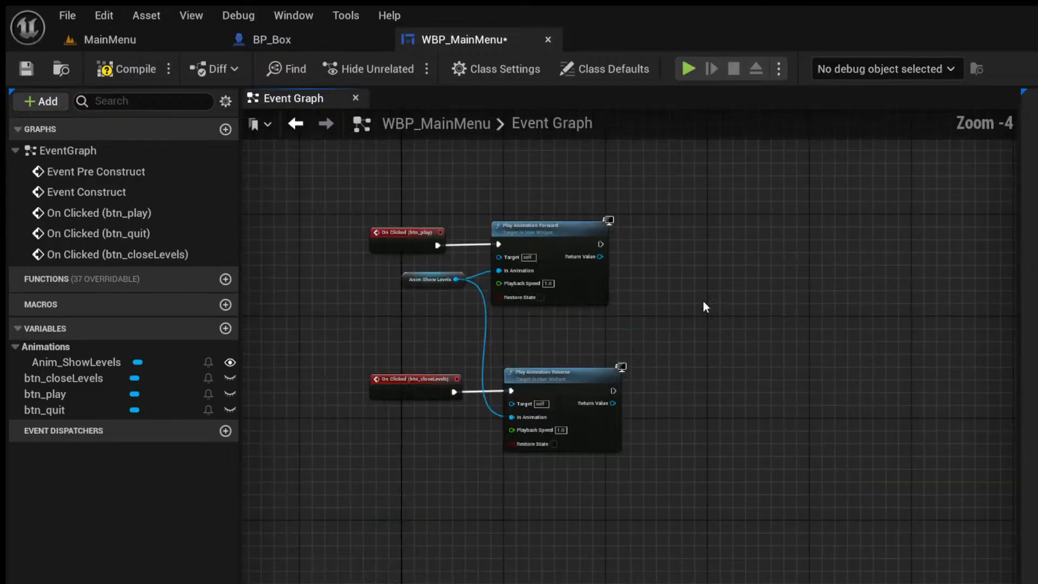
Recompile the WBP_MainMenu widget and save it again.
scroll(714, 278, "up", 4)
left_click(108, 41)
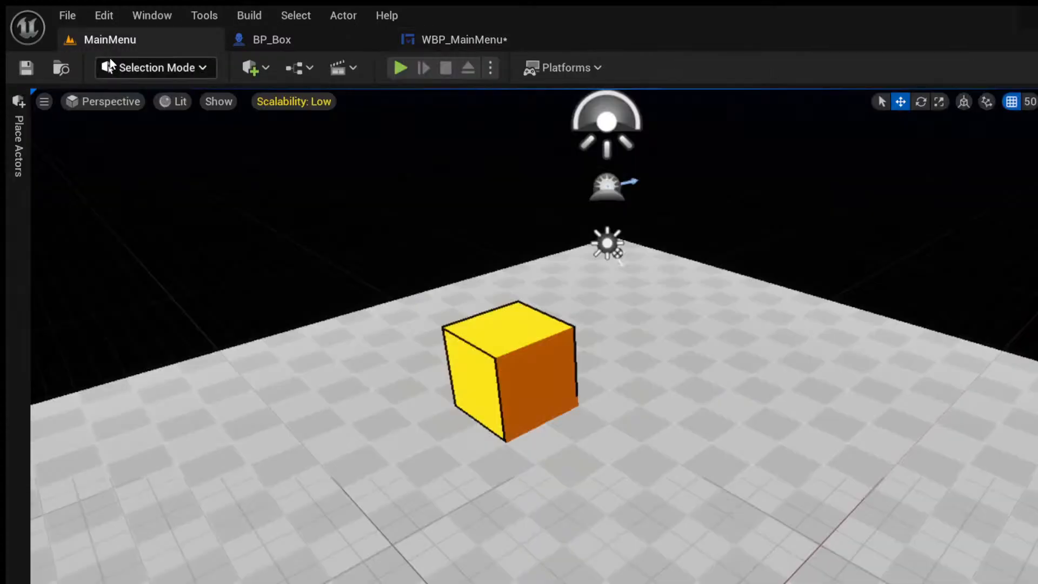
left_click(479, 41)
left_click(156, 79)
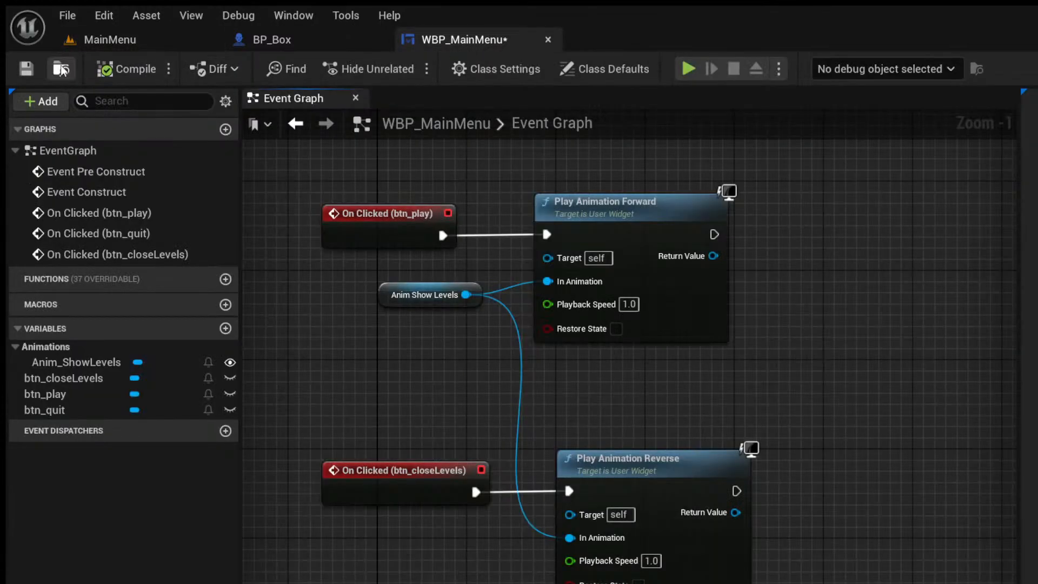
key("ctrl+s")
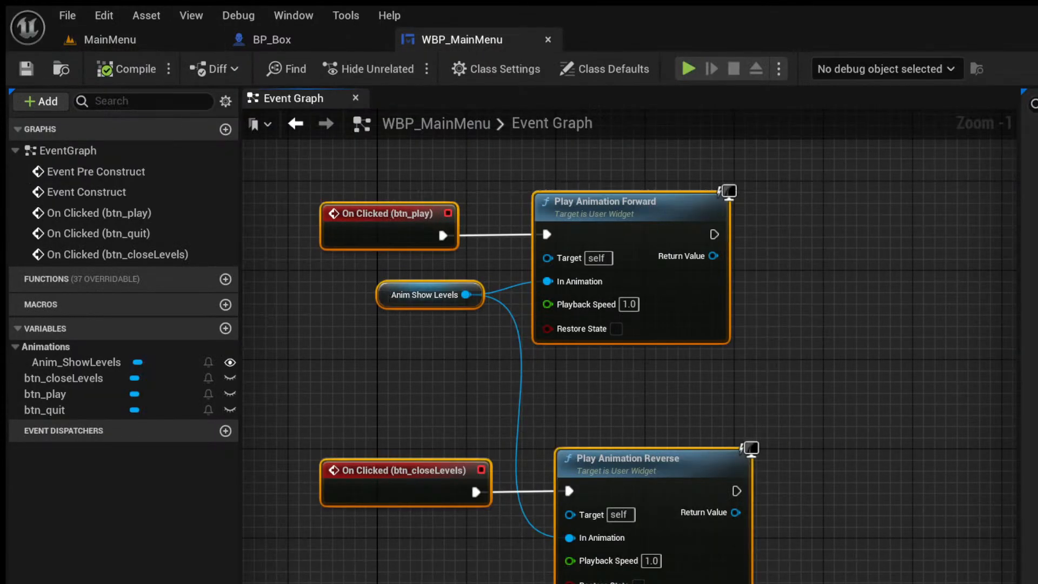
Play the MainMenu level and test opening the level-select panel with Play and closing it with the x button.
left_click(275, 42)
scroll(402, 255, "down", 4)
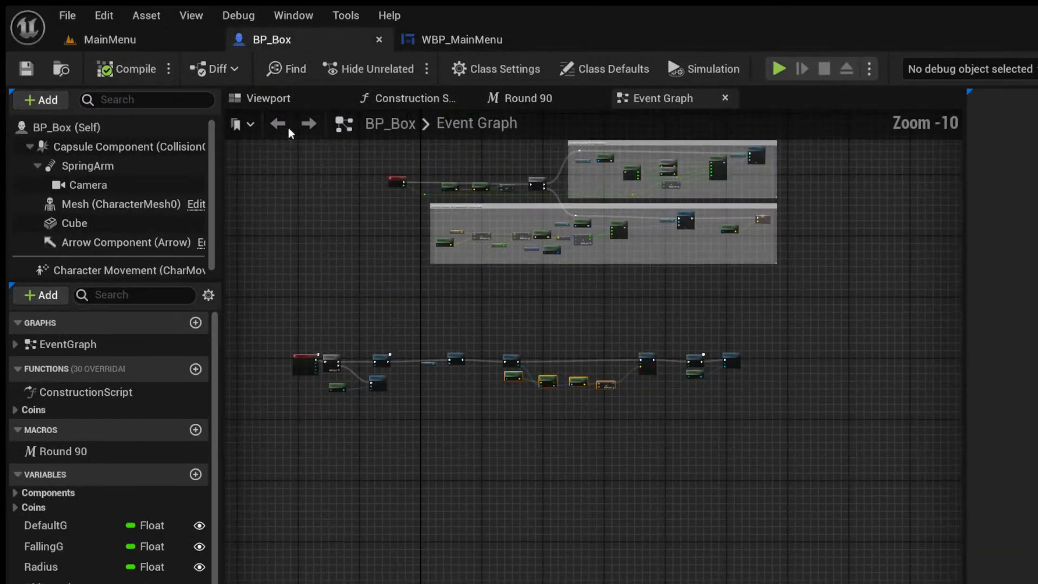
left_click(168, 42)
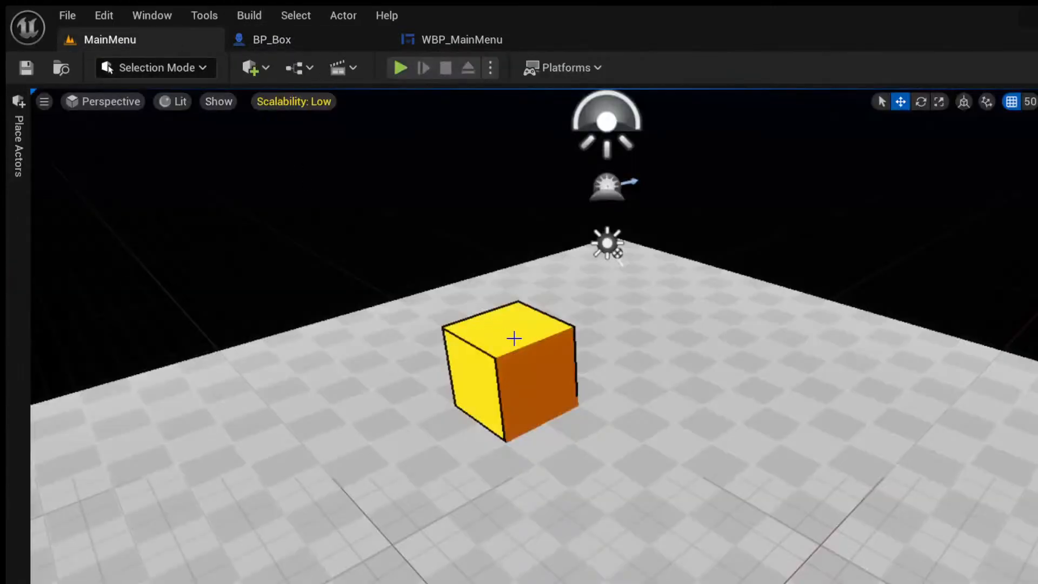
left_click(399, 69)
left_click(780, 325)
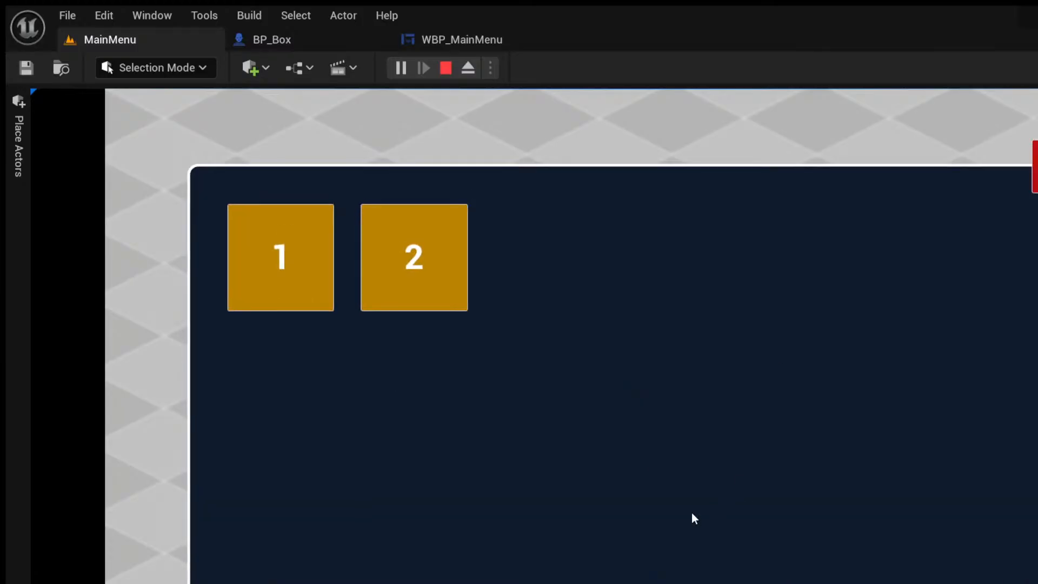
left_click(1034, 166)
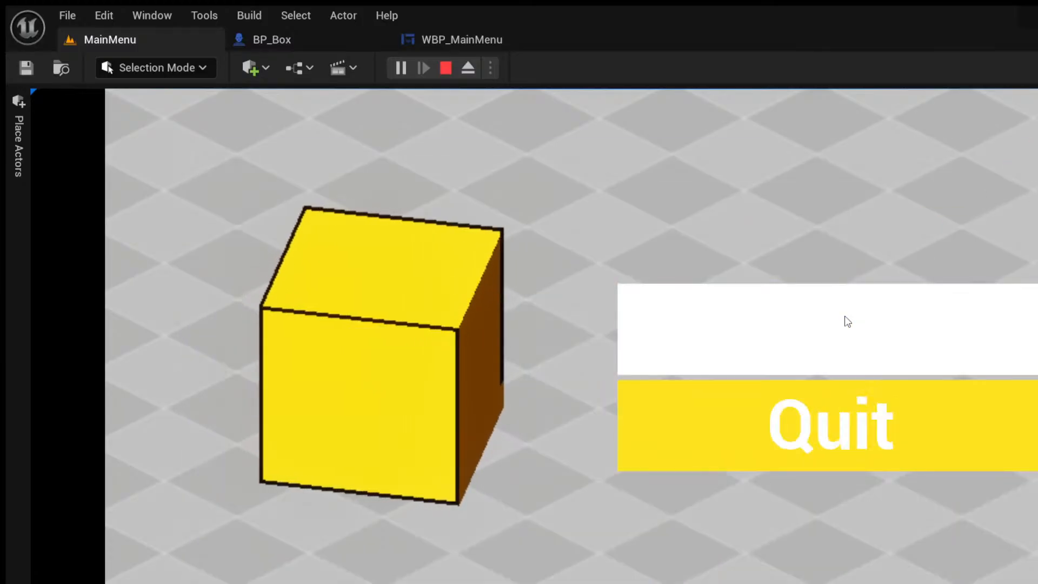
left_click(846, 322)
left_click(1034, 167)
Open the level-select panel, launch level 1 from its tile, and roll the cube around the platform to collect all 10 coins.
left_click(805, 319)
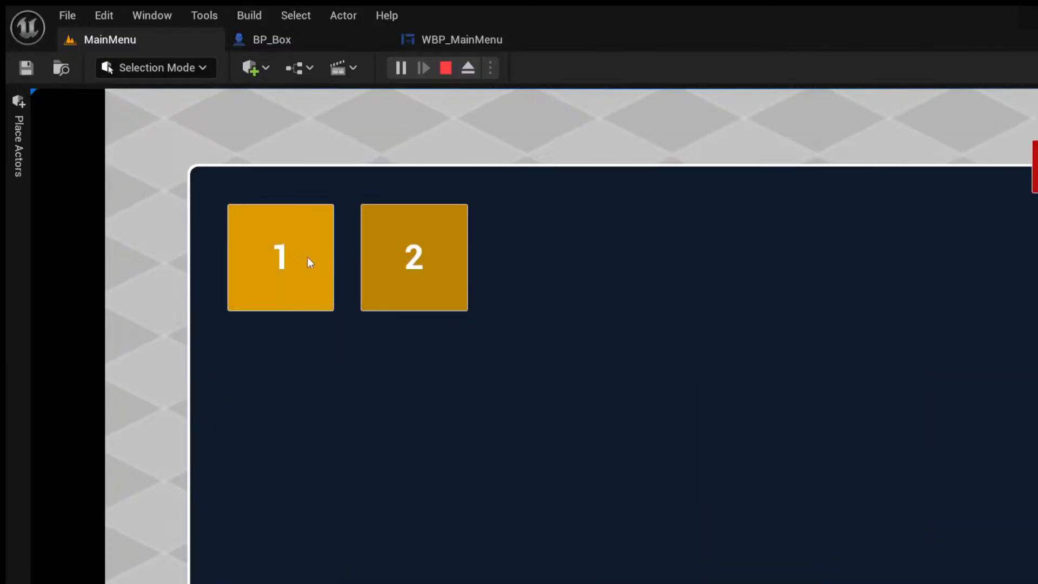
left_click(302, 256)
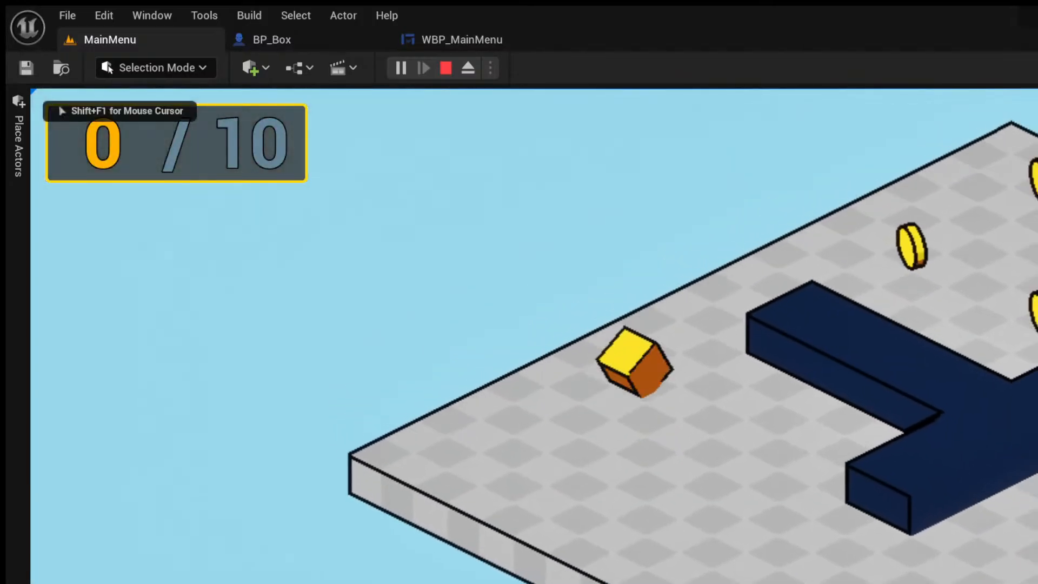
key("d")
key("w")
key("a")
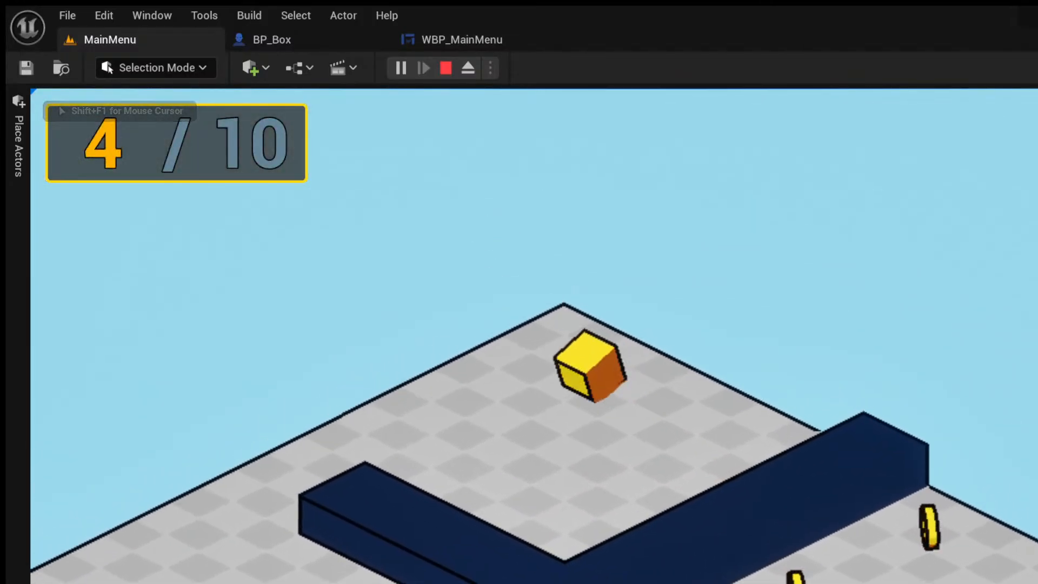
key("s")
key("d")
key("space")
key("w")
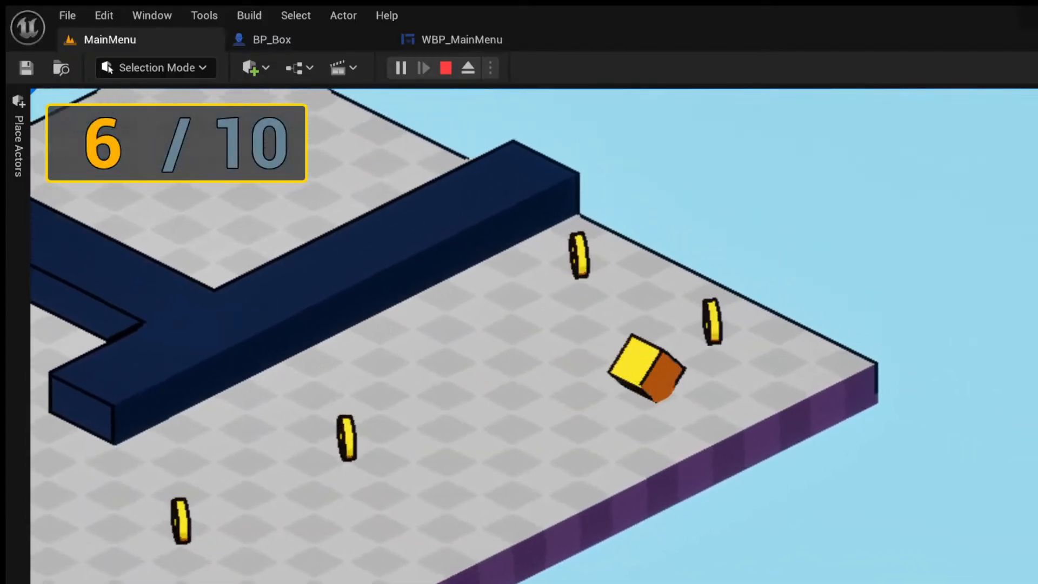
key("a")
key("s")
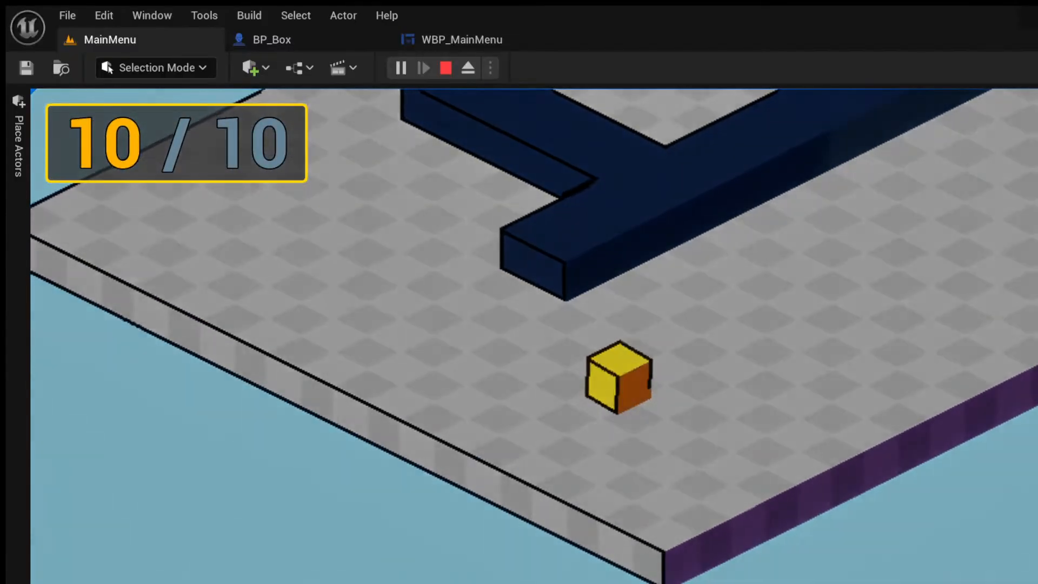
Finish level 1 by rolling the cube to its exit, and play through the next level by collecting its single coin.
key("d")
key("w")
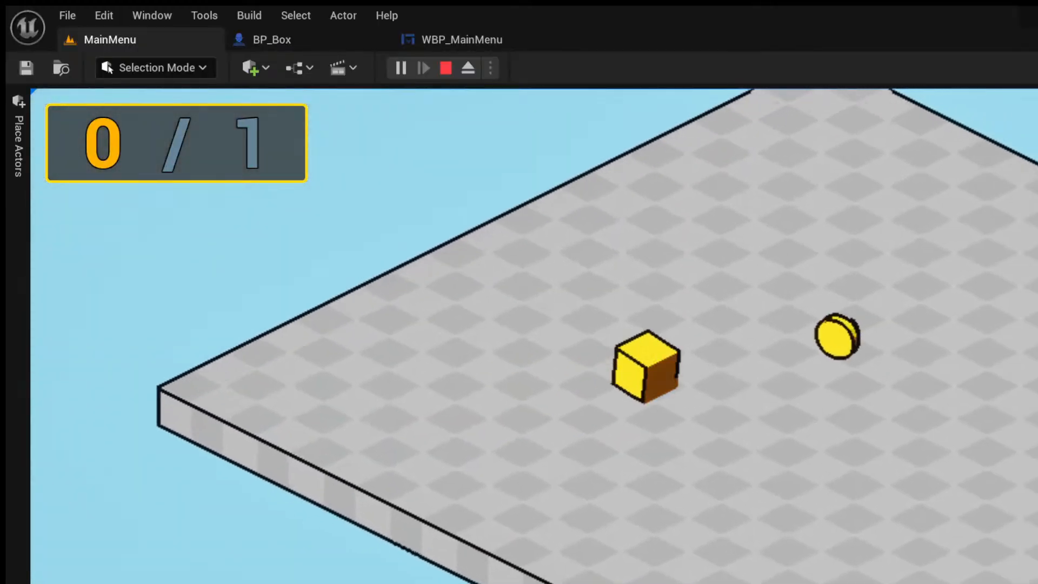
key("d")
key("w")
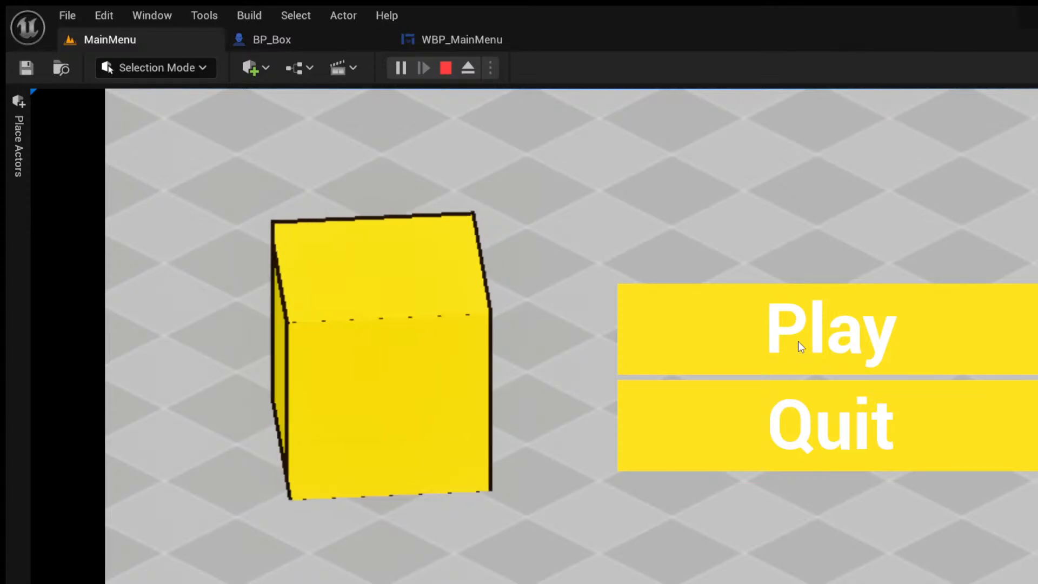
Test the level-select panel by opening it with Play and closing it with the x button, and quit the game.
left_click(694, 327)
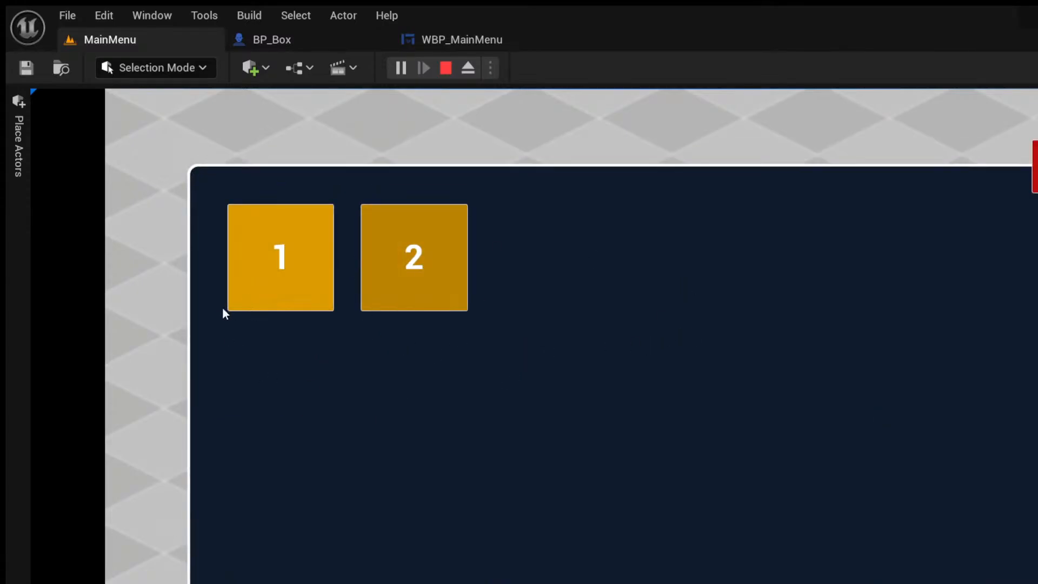
left_click(1034, 167)
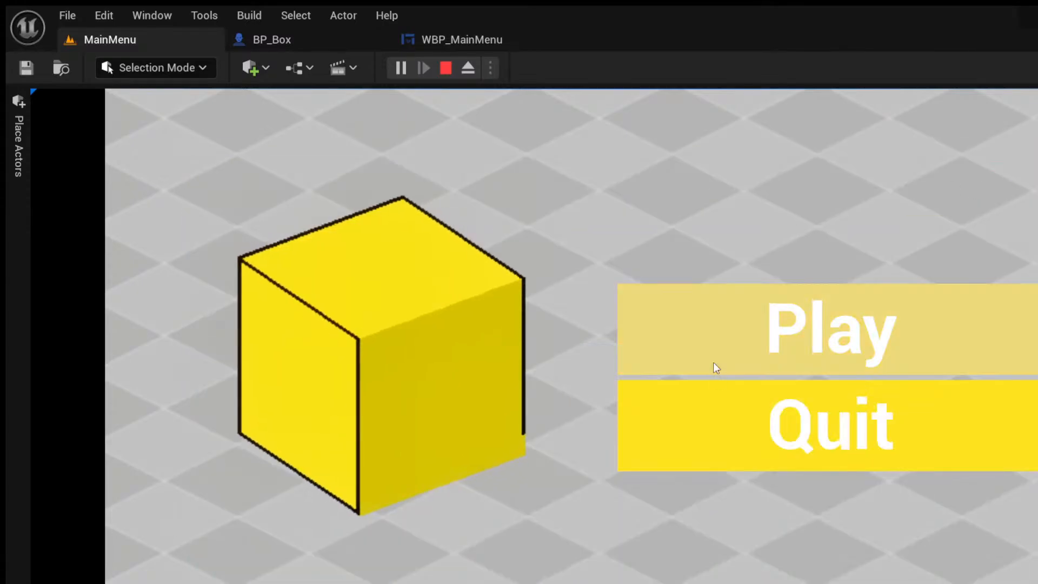
left_click(747, 426)
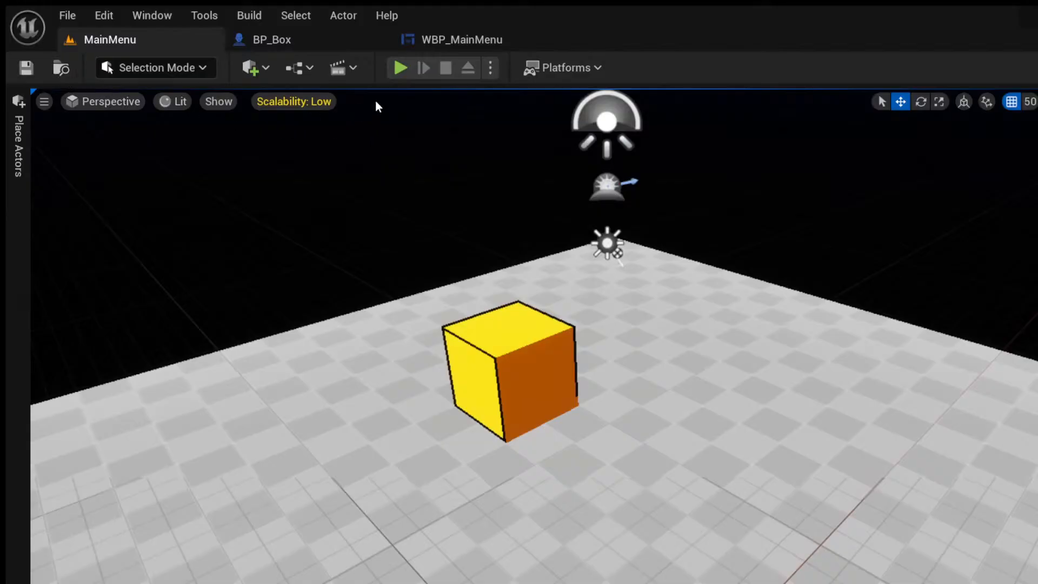
Create a folder named SaveGame inside the Content/Blueprint folder.
mouse_move(409, 129)
right_mouse_down()
mouse_move(444, 94)
mouse_move(413, 130)
right_mouse_up()
right_click_drag(591, 186, 527, 203)
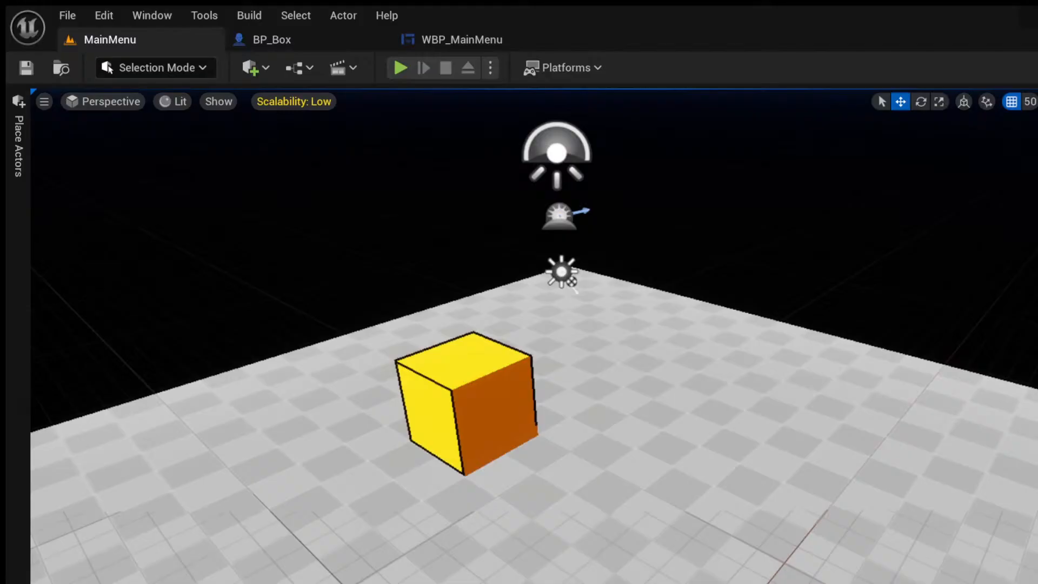
key("ctrl+space")
left_click(381, 384)
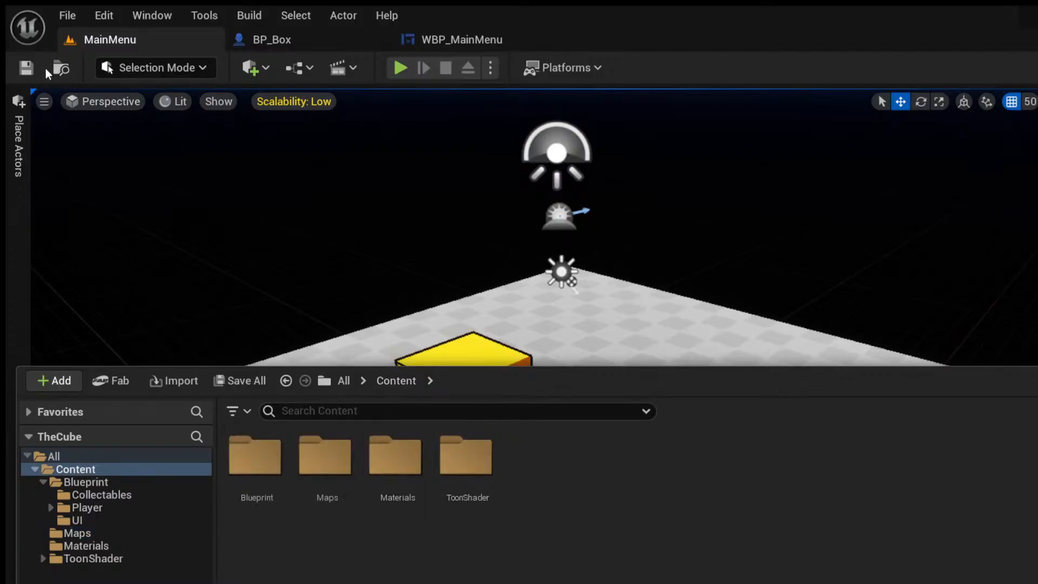
key("ctrl+space")
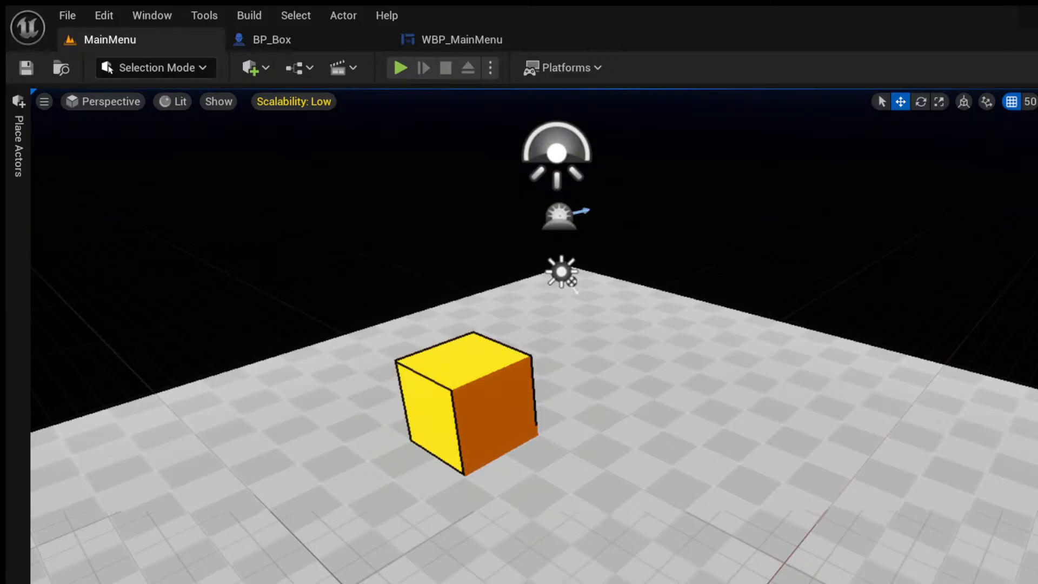
key("ctrl+space")
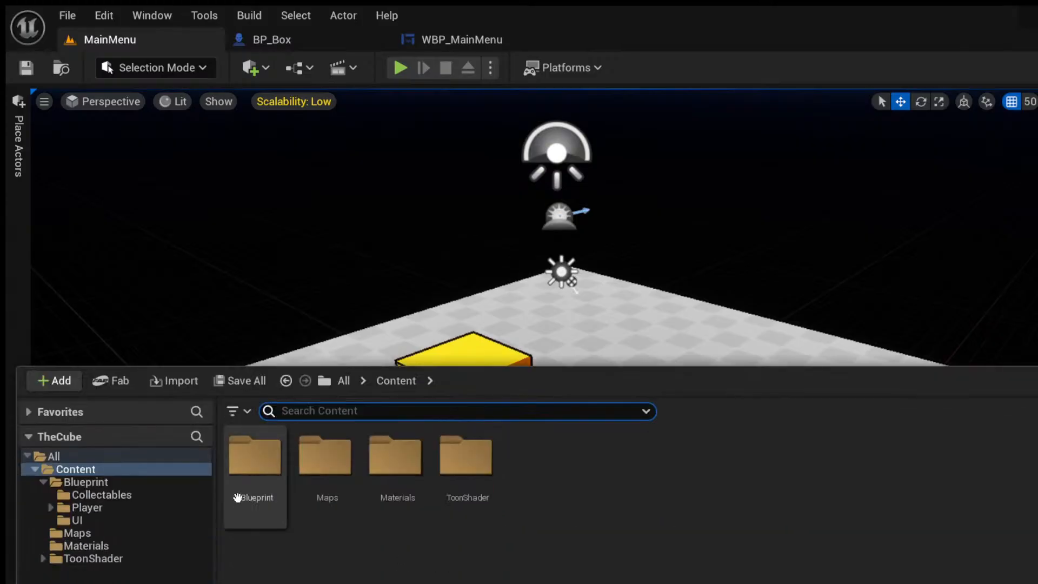
double_click(264, 487)
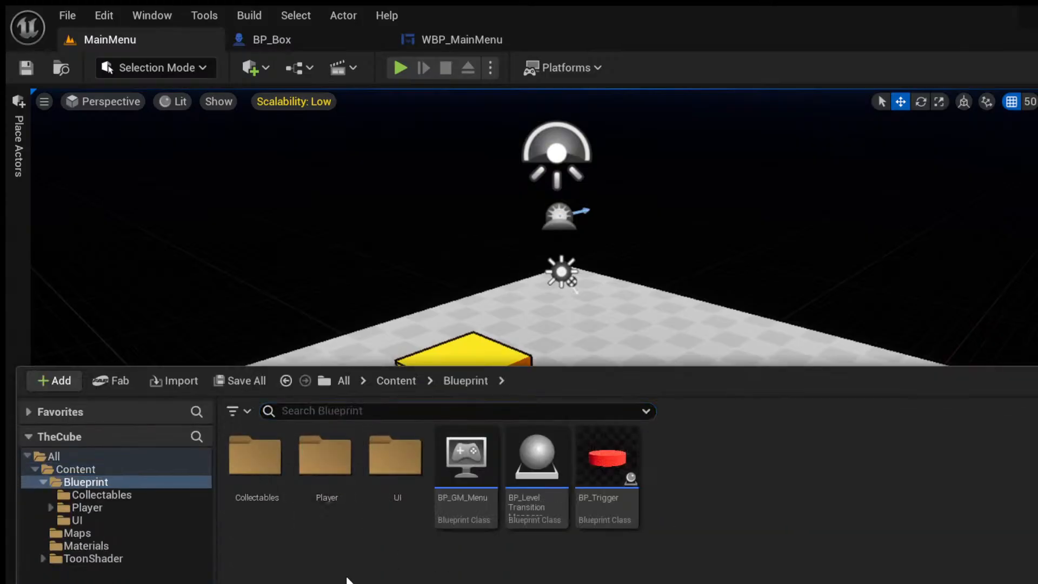
key("ctrl+shift+n")
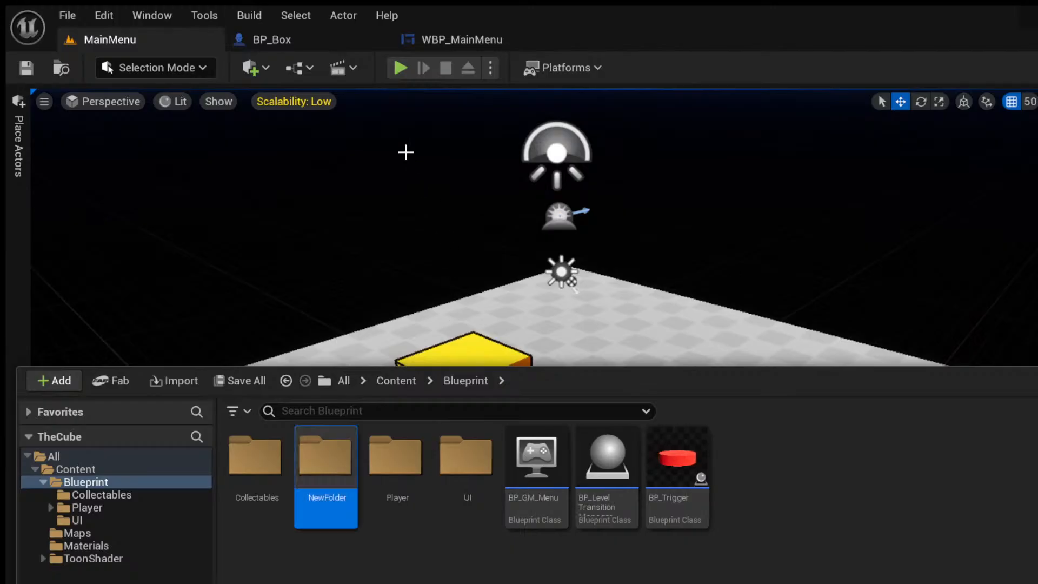
type("SaveGame")
key("Return")
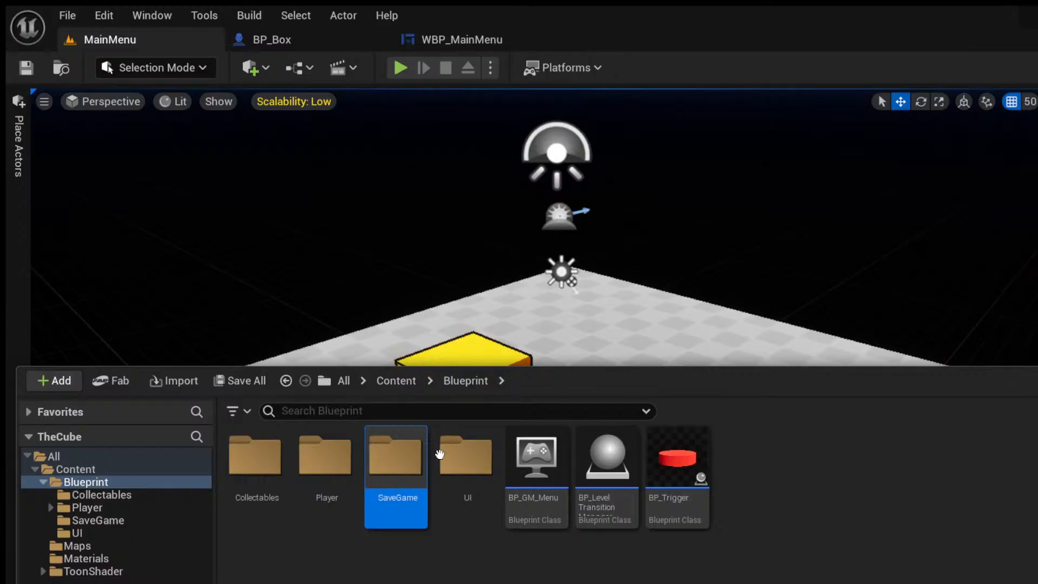
Create a Blueprint class named BP_SG_Default in the SaveGame folder.
double_click(411, 503)
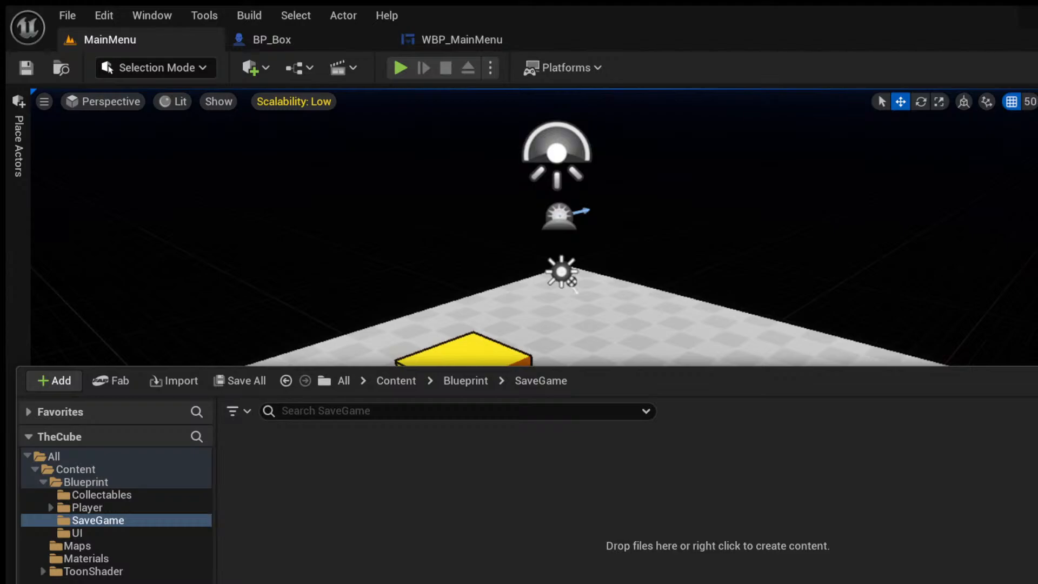
type("BP_SG_")
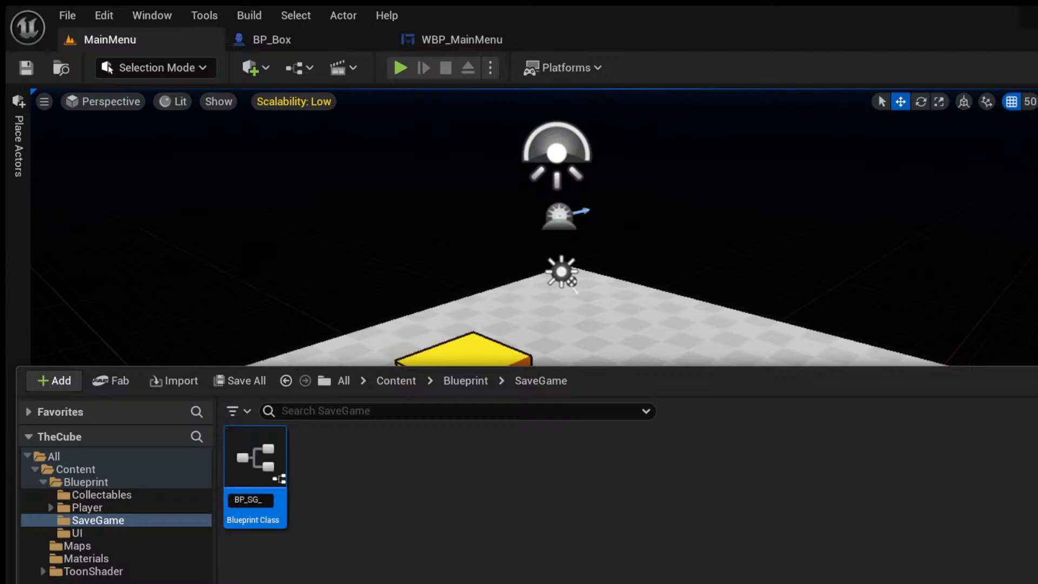
type("Levels++++")
key("BackSpace")
key("BackSpace")
key("BackSpace")
key("BackSpace")
key("BackSpace")
key("BackSpace")
key("BackSpace")
key("BackSpace")
key("BackSpace")
key("BackSpace")
type("Default")
key("Return")
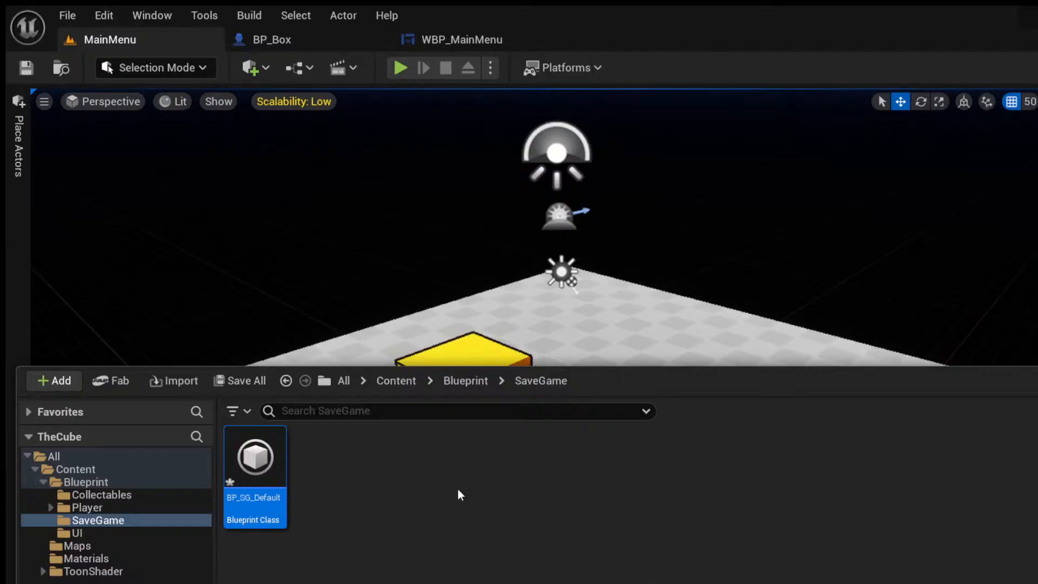
left_click(20, 64)
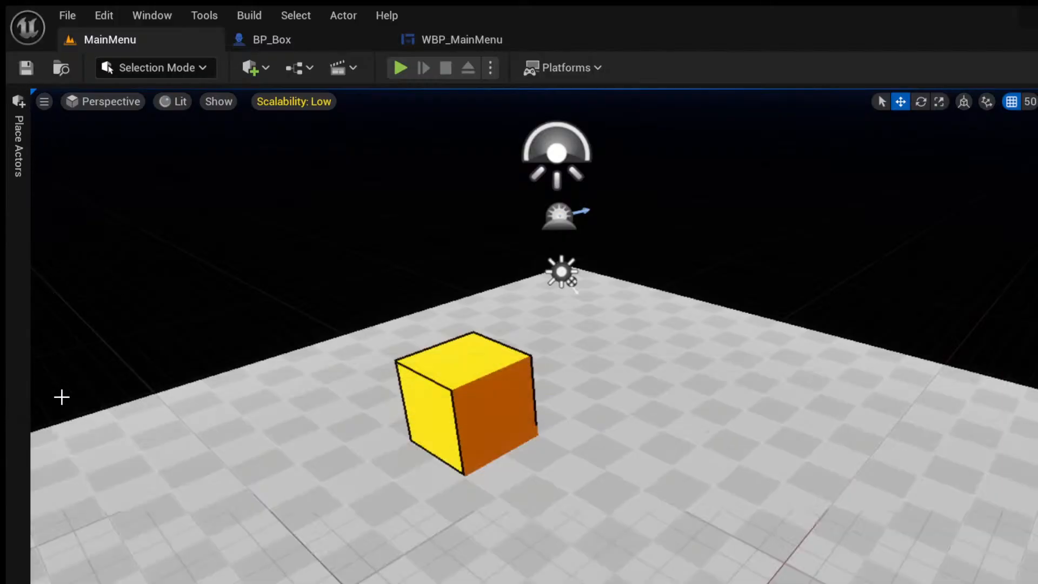
Create a Blueprint class named GI_TheBox in the Blueprint folder and save.
key("ctrl+space")
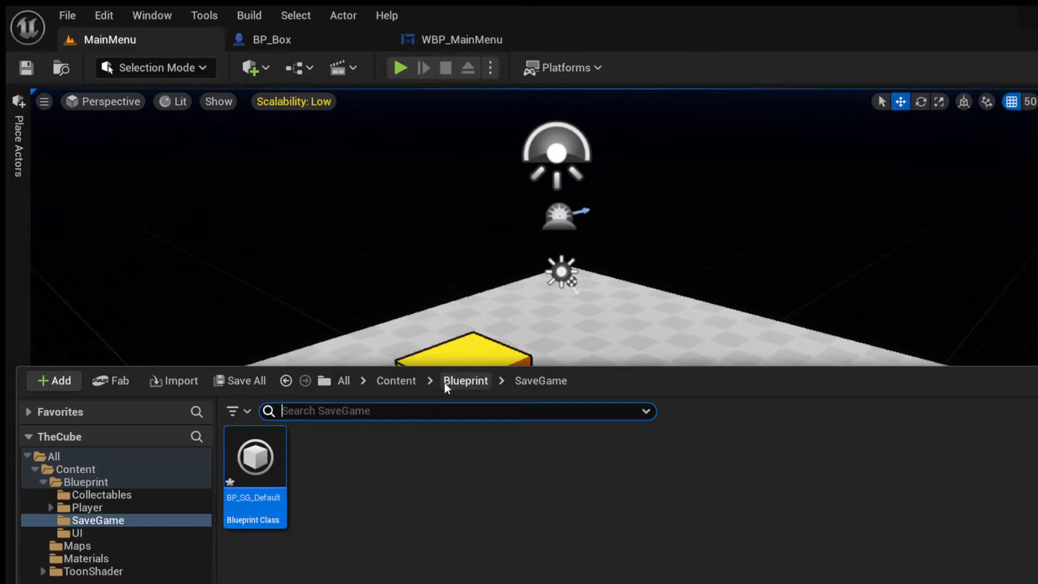
left_click(465, 381)
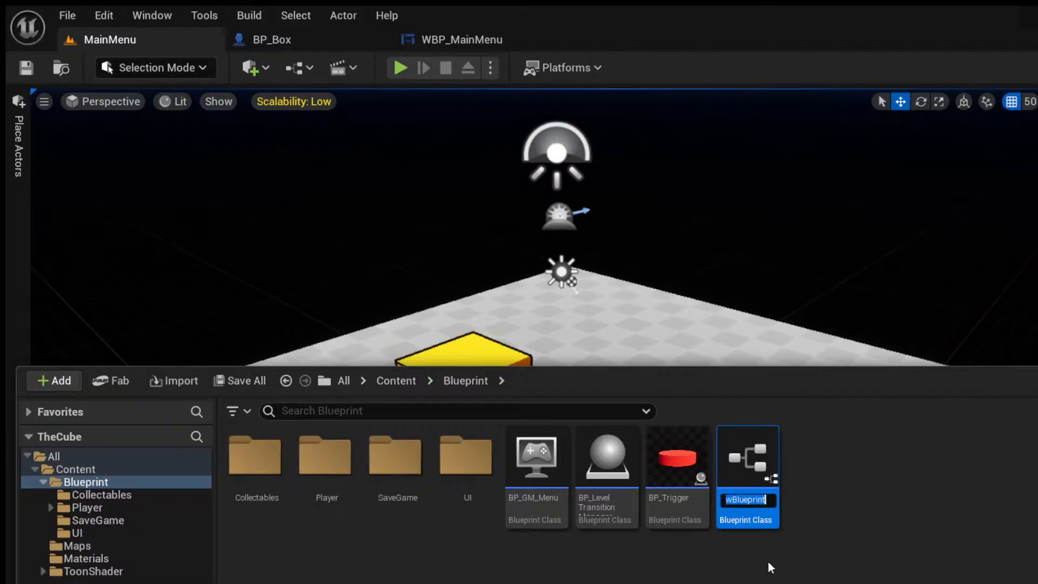
type("GI")
key("Return")
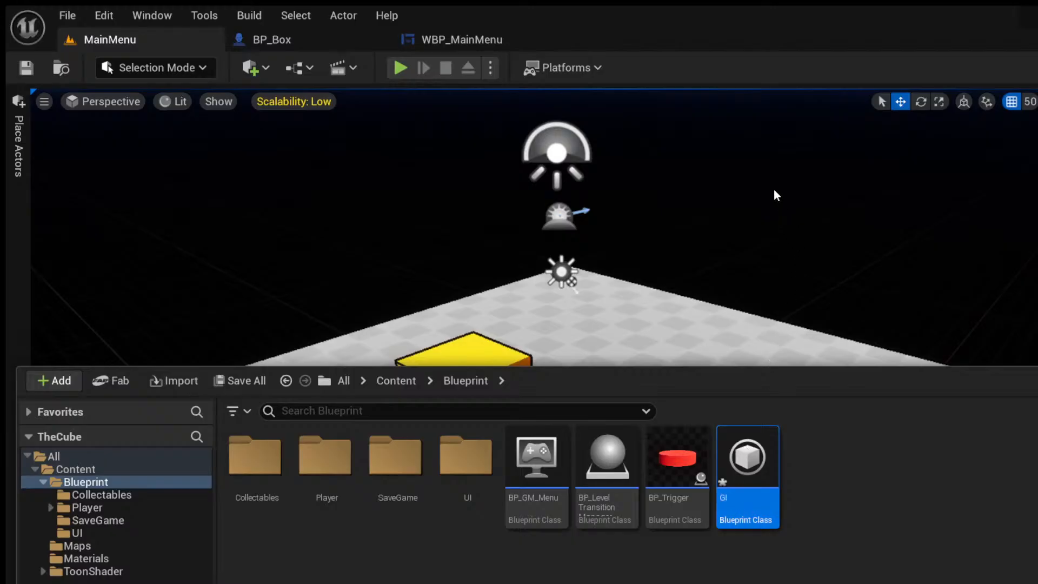
key("F2")
type("_TheBox")
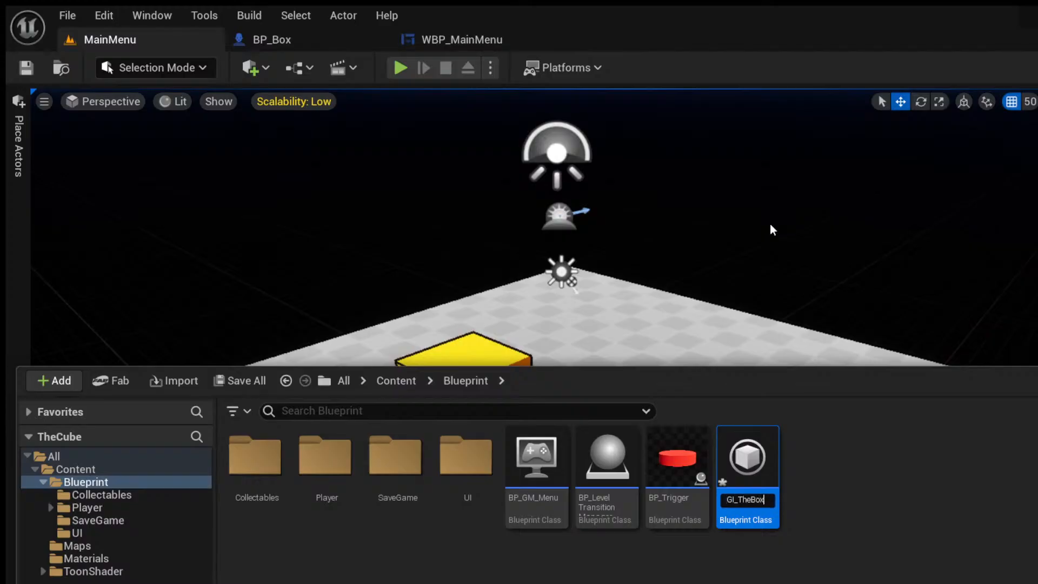
key("Return")
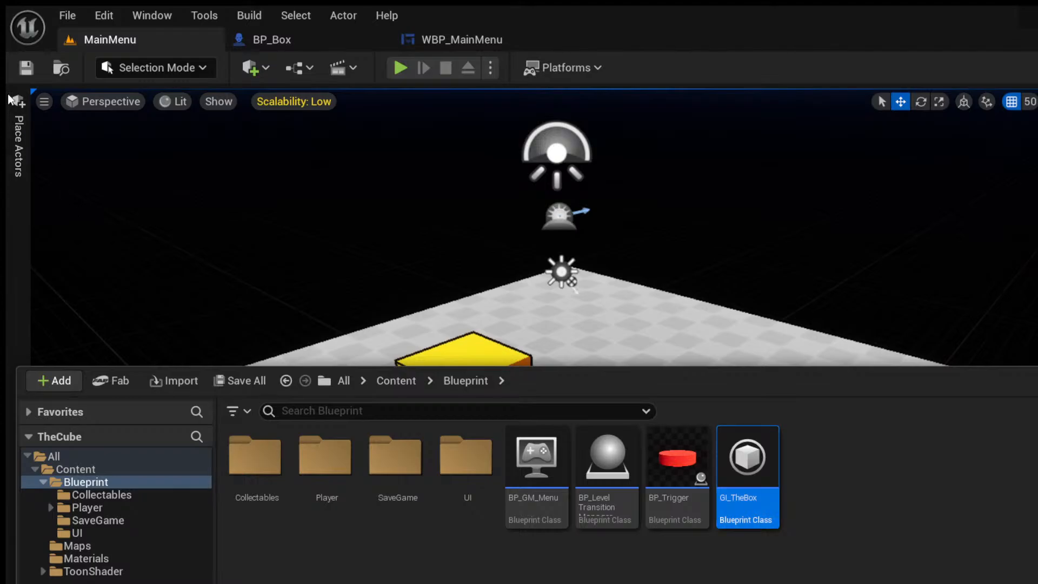
left_click(29, 66)
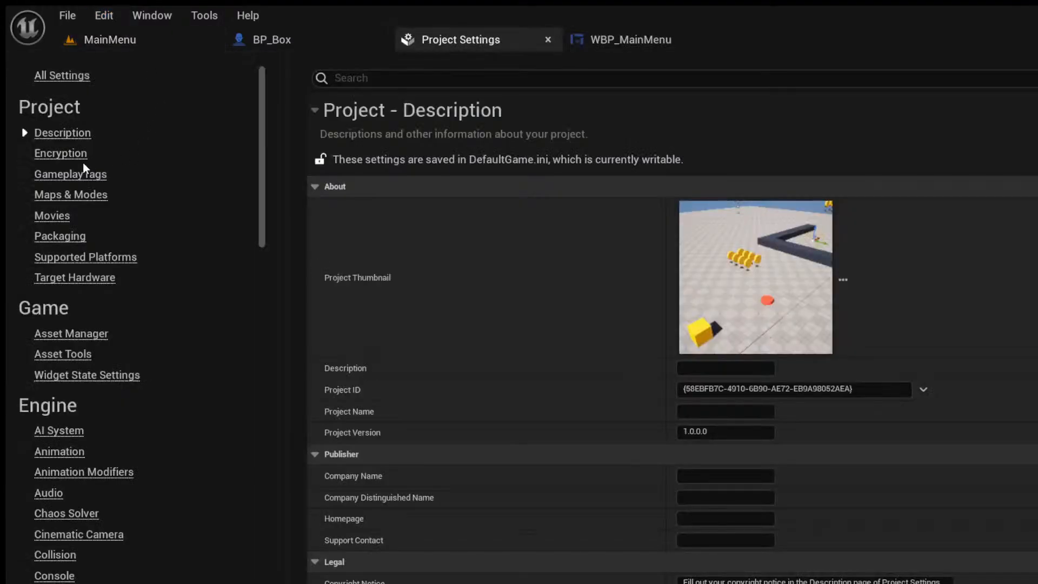
Set the Game Instance Class to GI_TheBox in the project's Maps & Modes settings and close Project Settings.
left_click(79, 196)
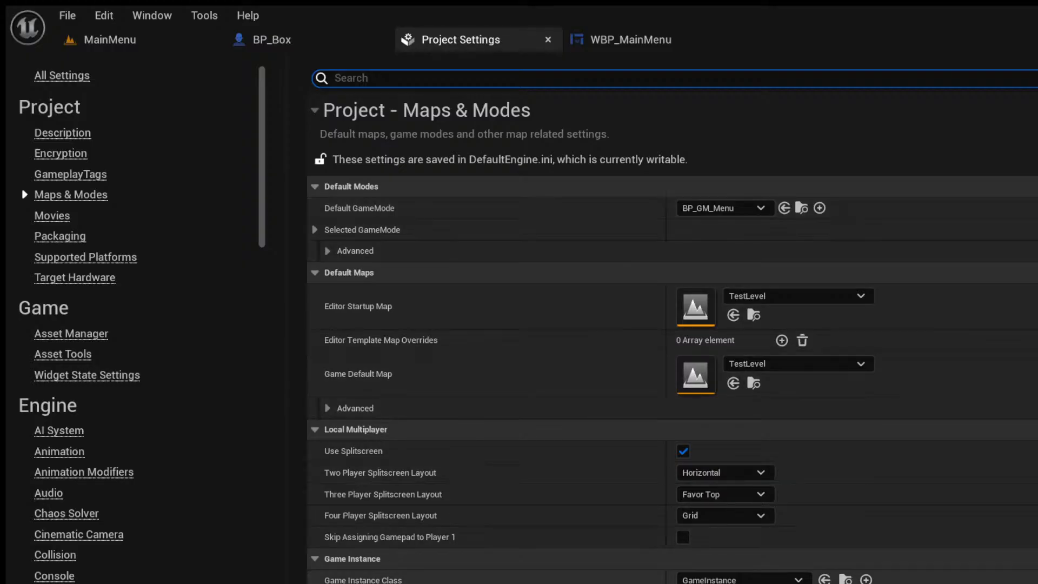
left_click(743, 582)
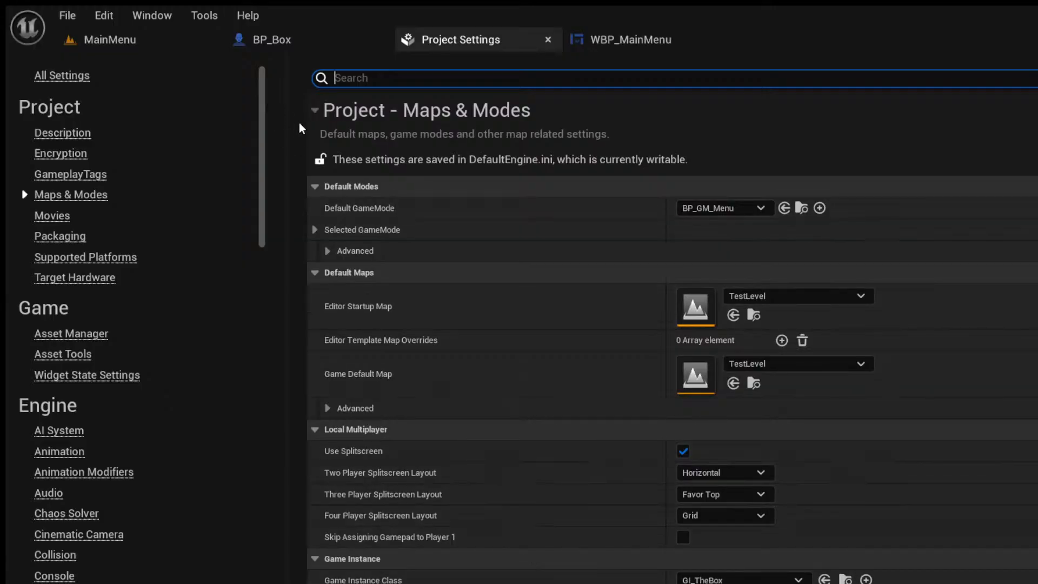
left_click(547, 42)
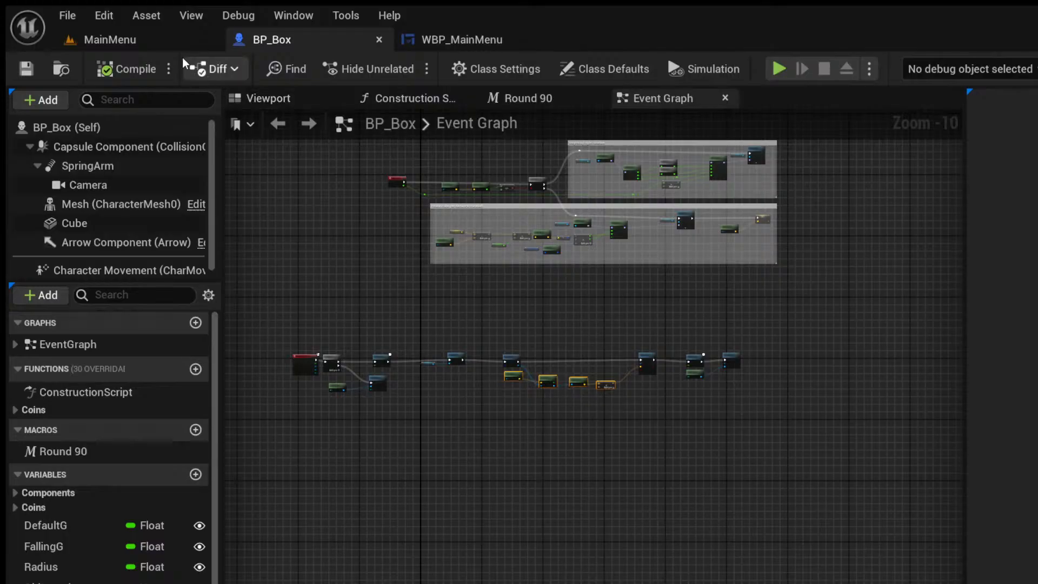
Return to the MainMenu level and open the GI_TheBox blueprint from the Blueprint folder.
left_click(174, 40)
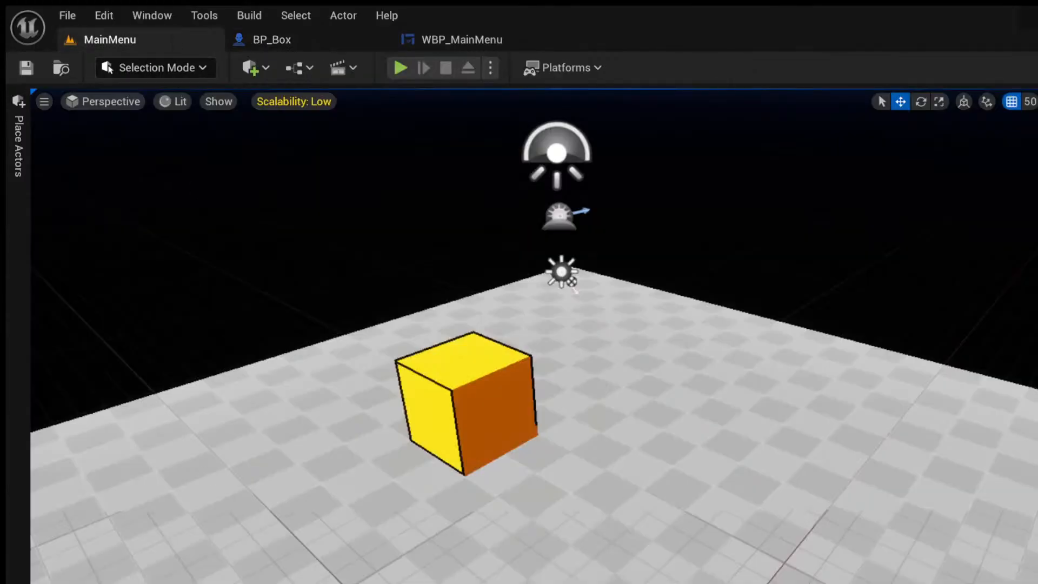
key("ctrl+space")
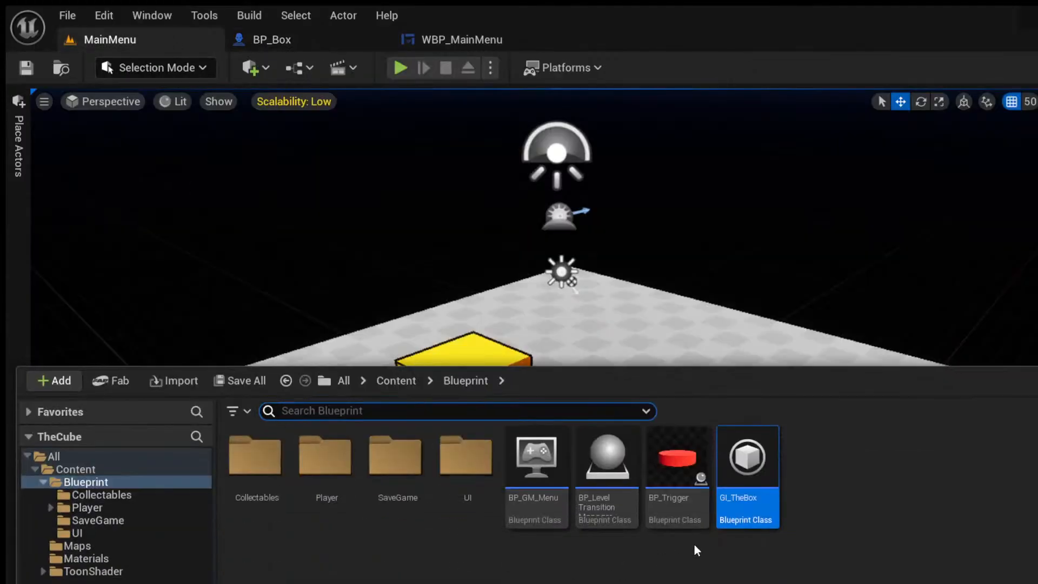
double_click(730, 516)
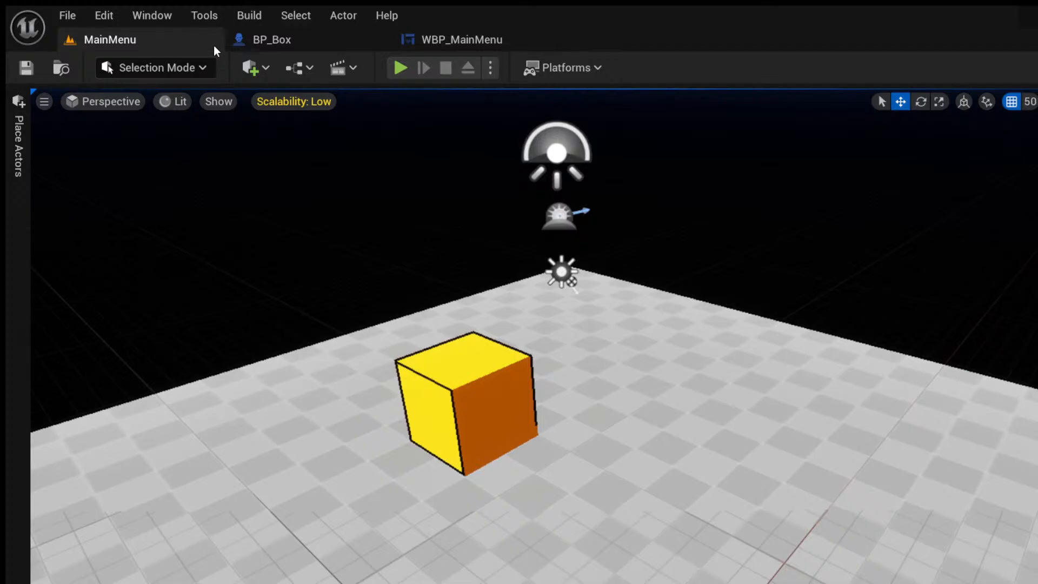
Create a Blueprint Function Library named BPF_Utils in the Blueprint folder.
key("ctrl+space")
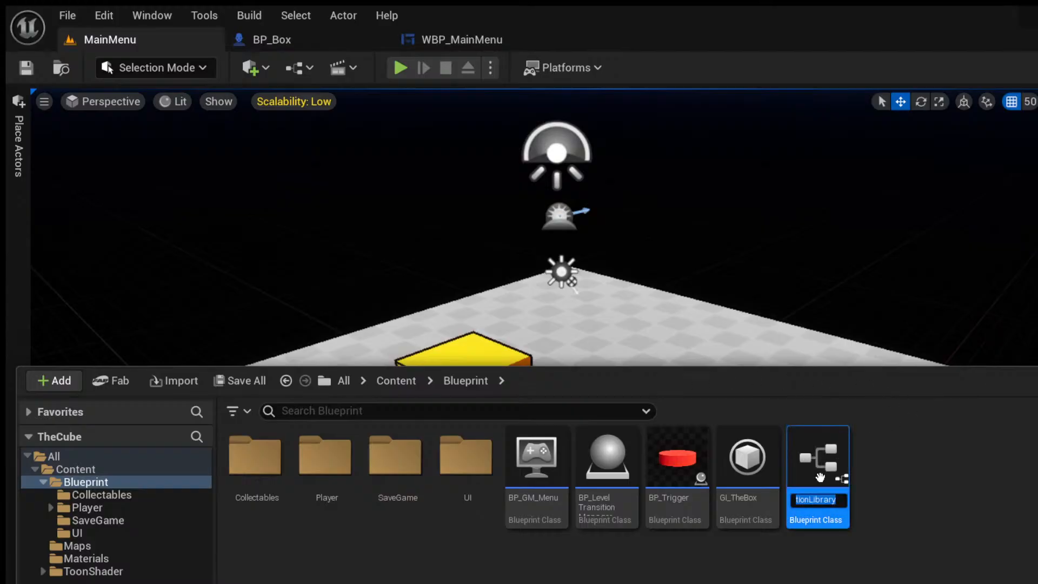
type("BPF_Utils")
key("Return")
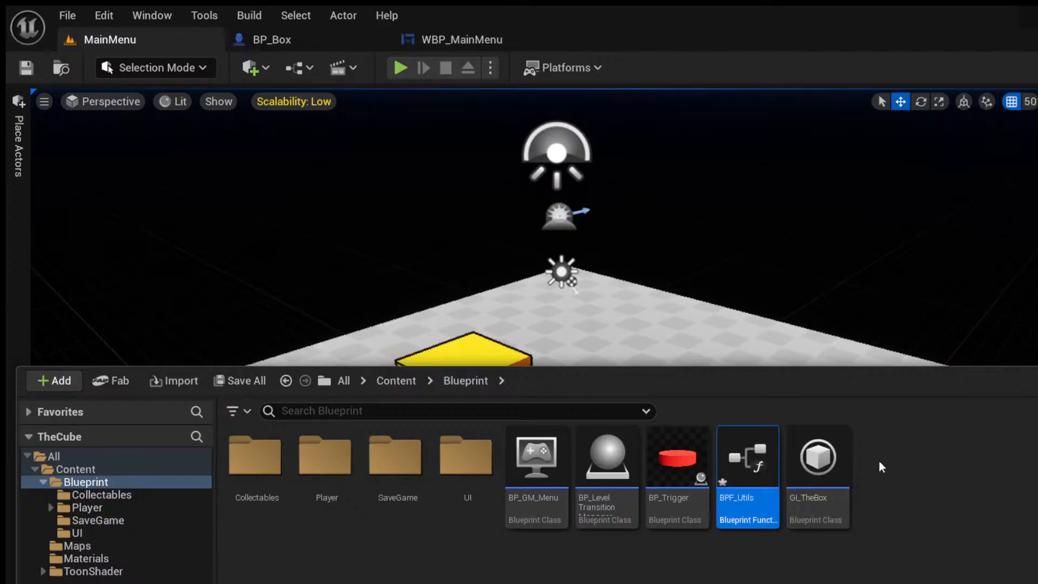
key("ctrl+space")
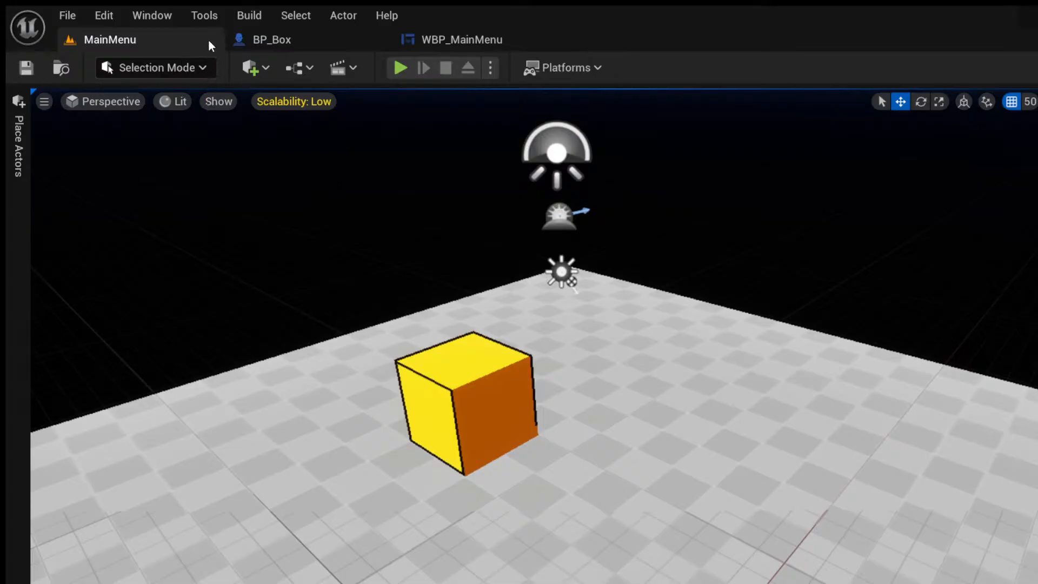
Open the BP_SG_Default blueprint from the SaveGame folder.
key("ctrl+space")
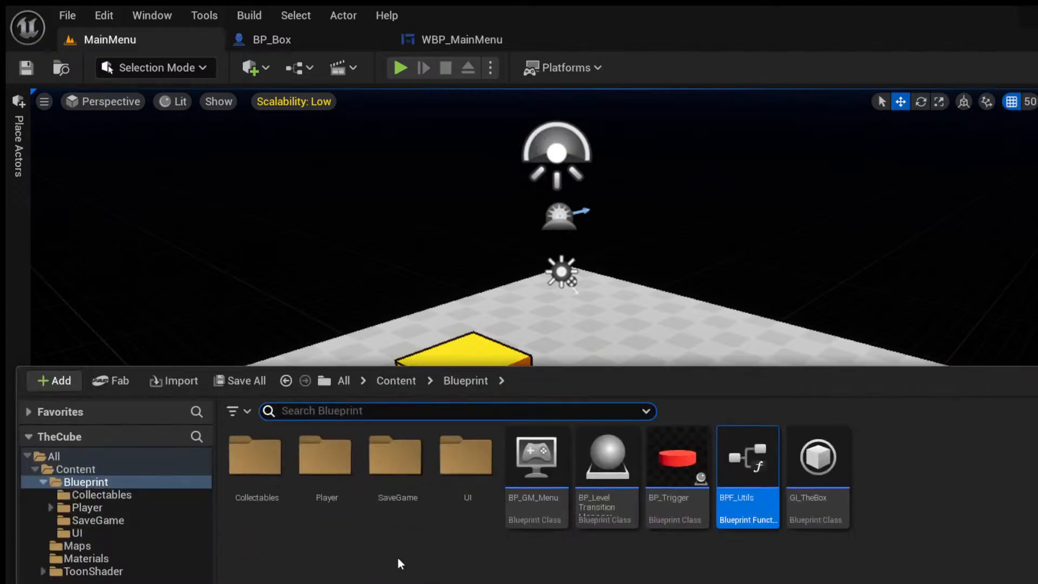
double_click(400, 486)
left_click(282, 503)
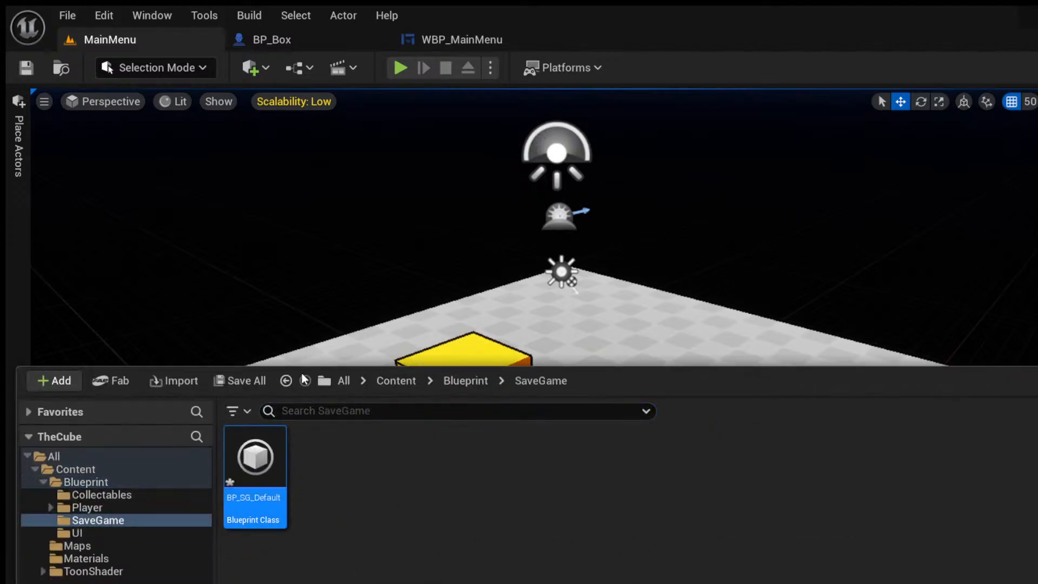
key("ctrl+space")
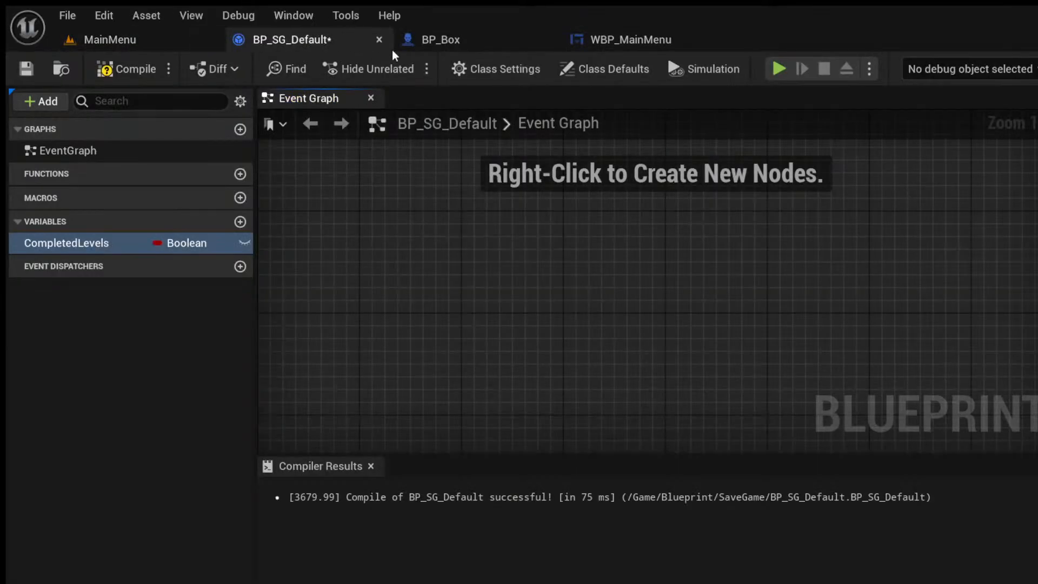
Add an Open Level (by Object Reference) node to the WBP_MainMenu event graph and promote its Level input to a variable.
left_click(432, 50)
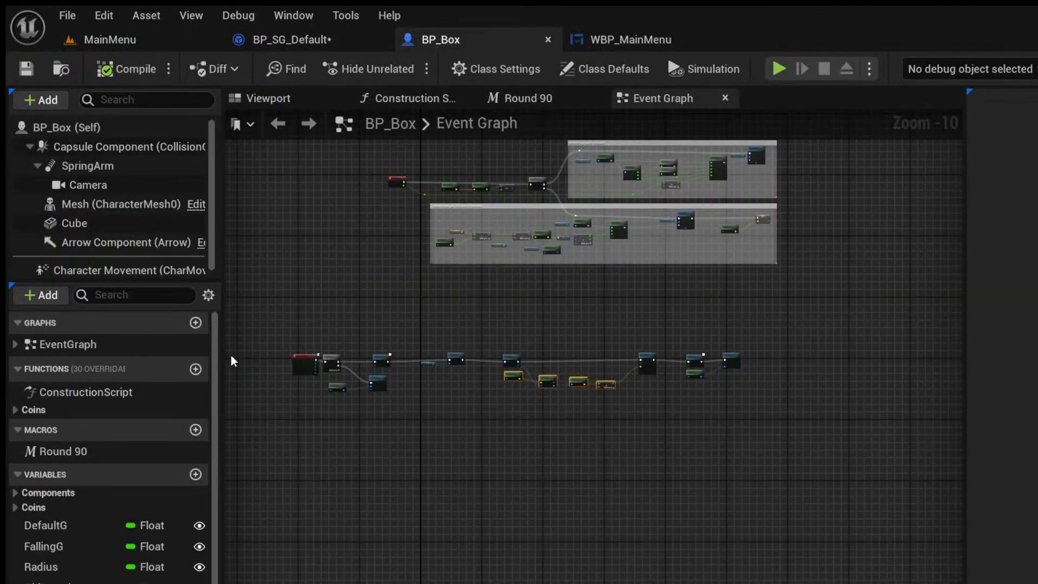
left_click(595, 43)
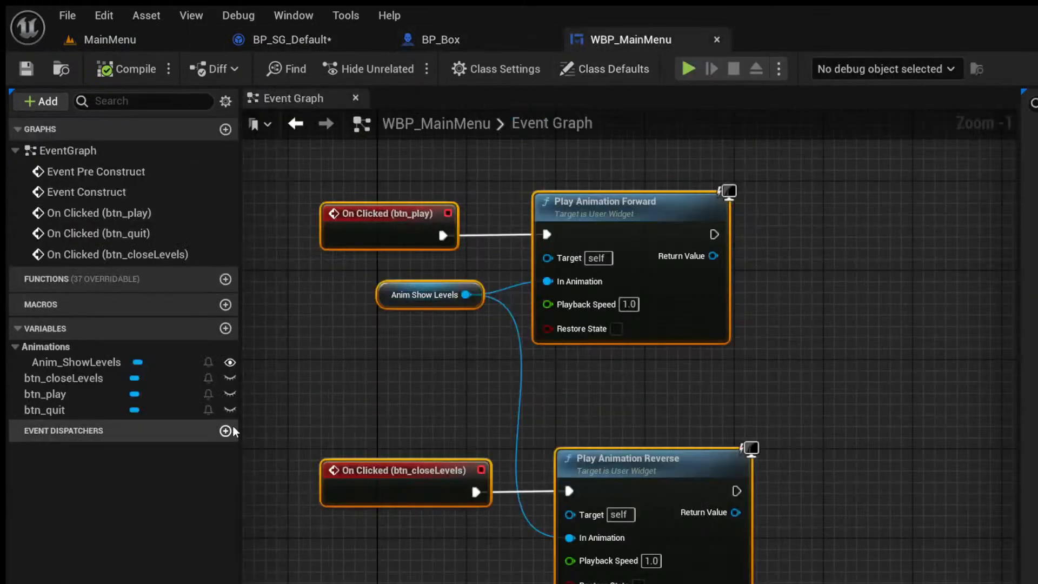
right_click_drag(635, 365, 344, 371)
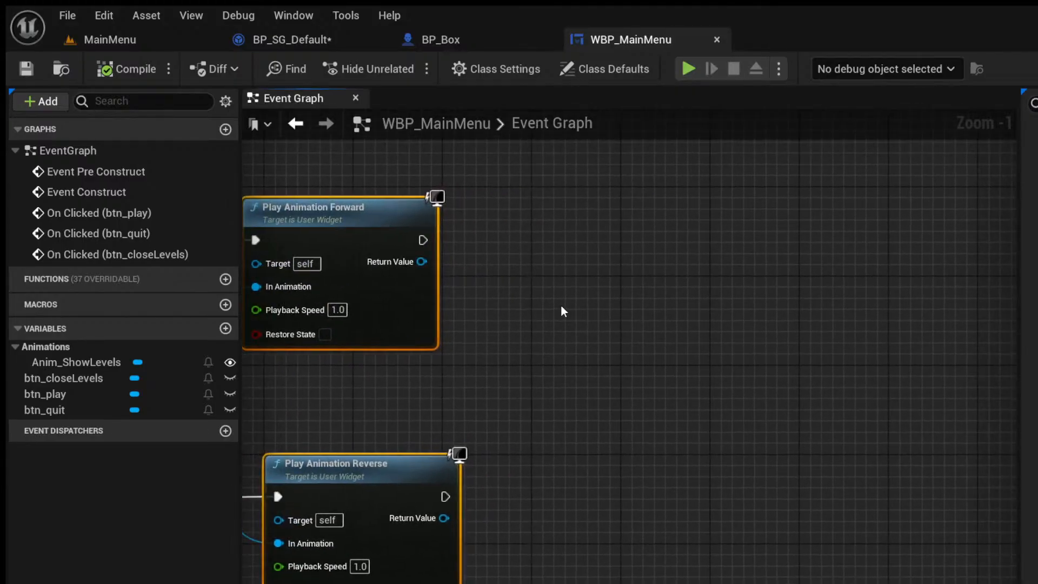
left_click(542, 220)
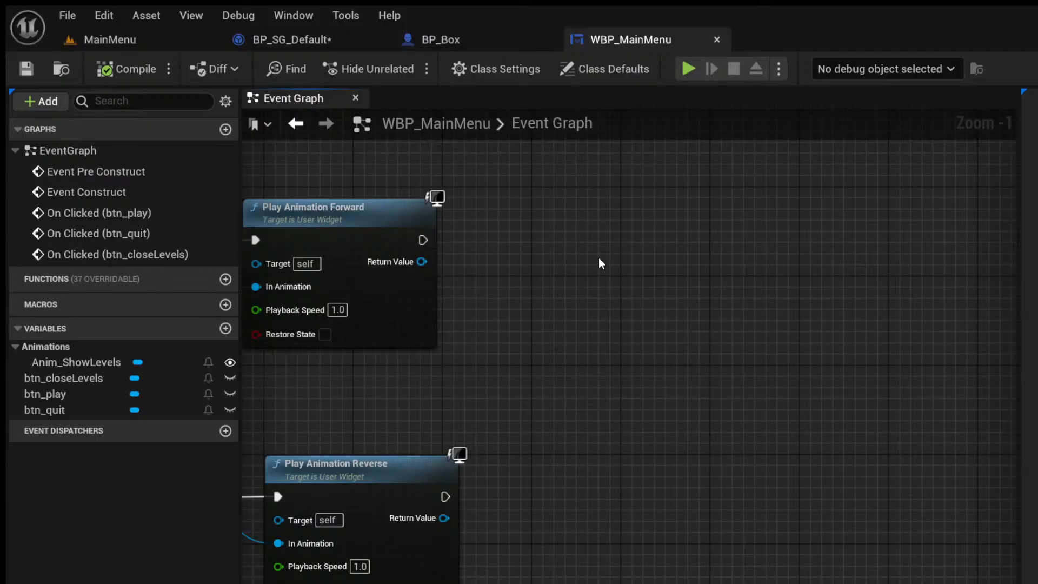
key("ctrl+v")
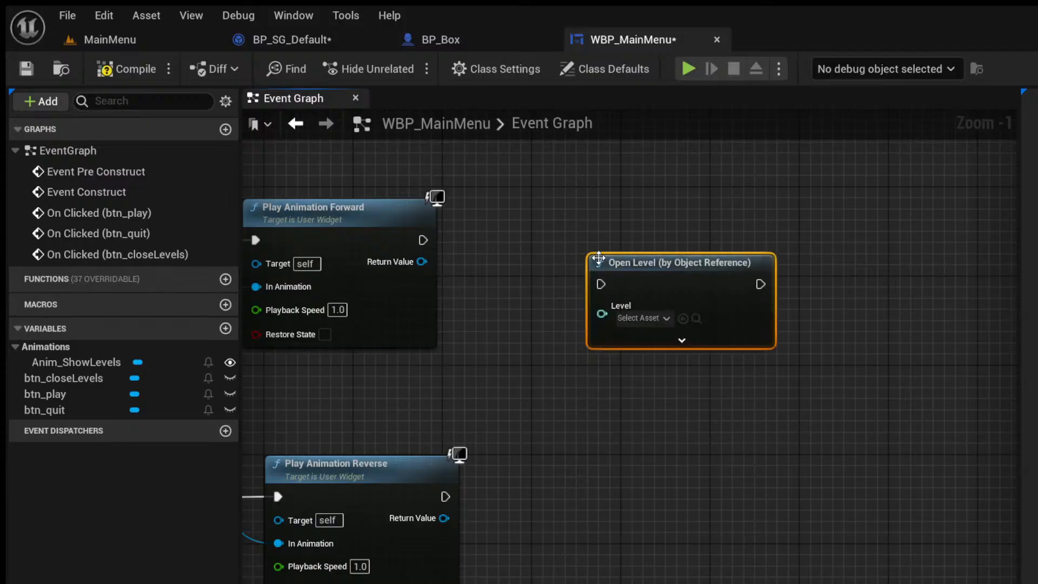
right_click(601, 313)
left_click(640, 349)
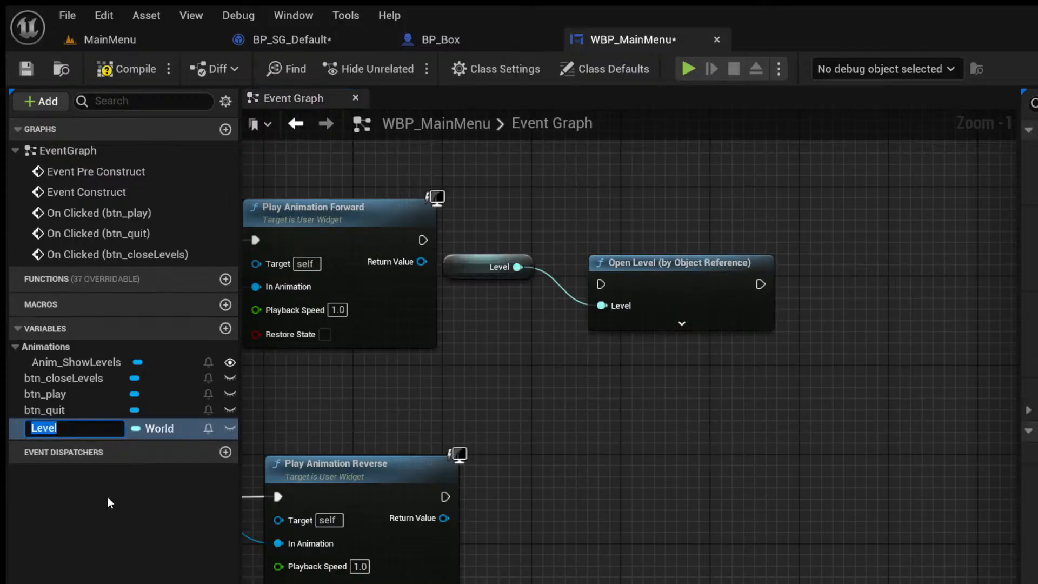
key("Return")
Copy the Level variable from WBP_MainMenu into the variables of BP_SG_Default.
left_click(70, 429)
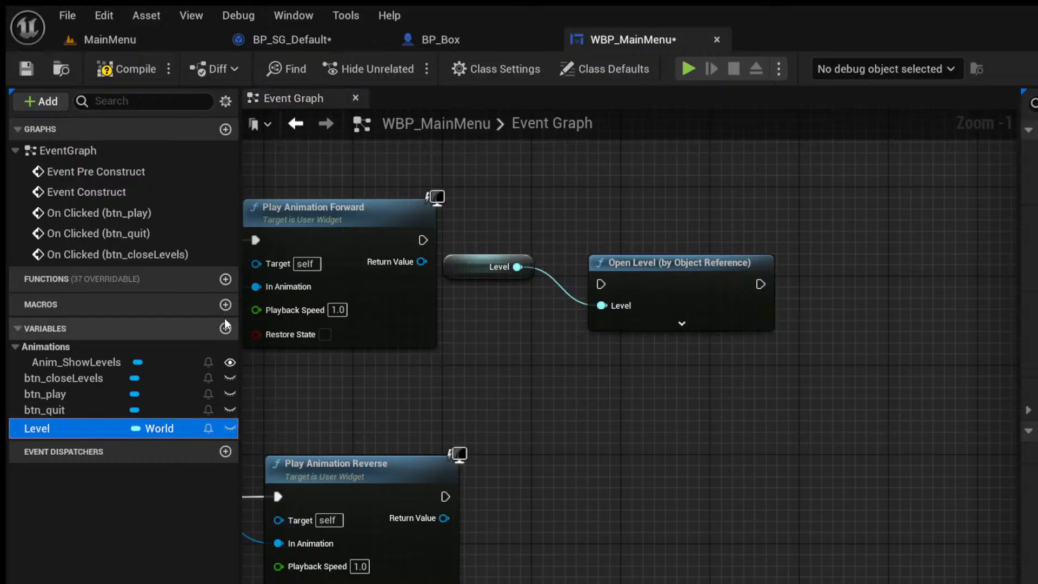
left_click(292, 39)
left_click(45, 226)
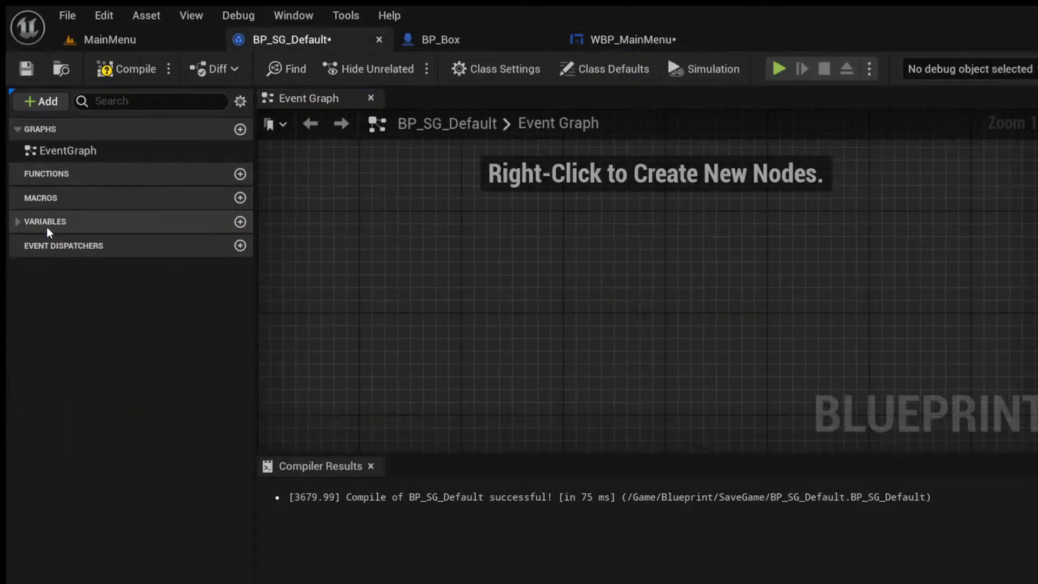
key("ctrl+v")
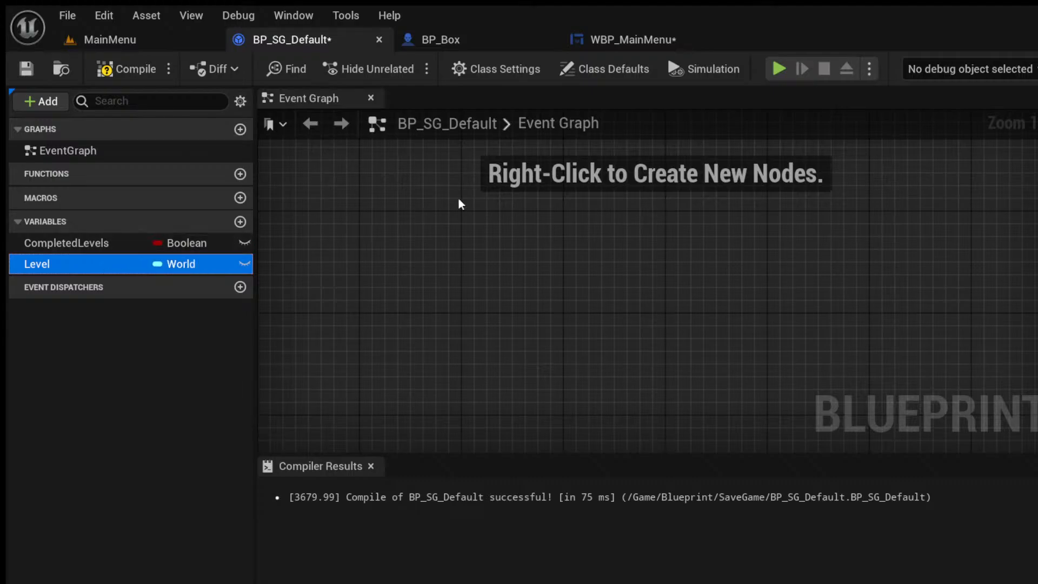
Delete the Level variable and the Open Level nodes from WBP_MainMenu, and compile and save the widget.
left_click(606, 41)
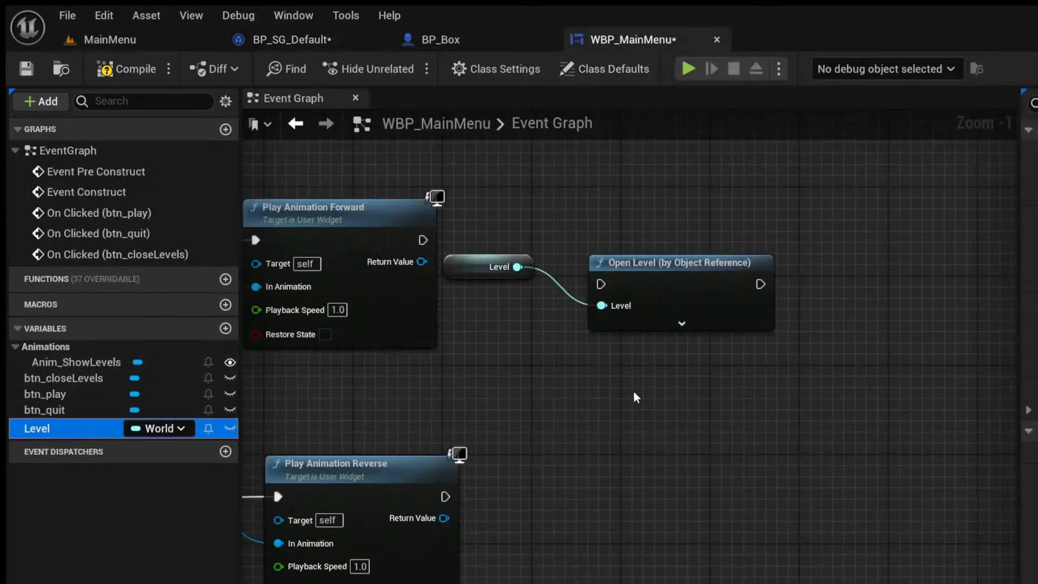
key("Delete")
left_click_drag(559, 254, 769, 348)
key("Delete")
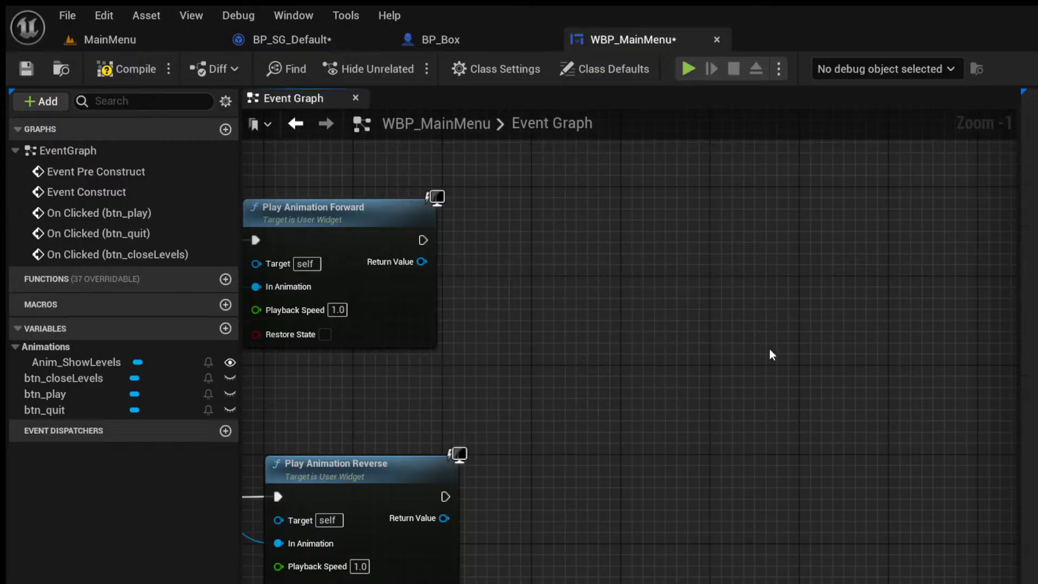
left_click(126, 69)
left_click(26, 69)
Delete the CompletedLevels Boolean variable from BP_SG_Default.
left_click(463, 46)
left_click(343, 39)
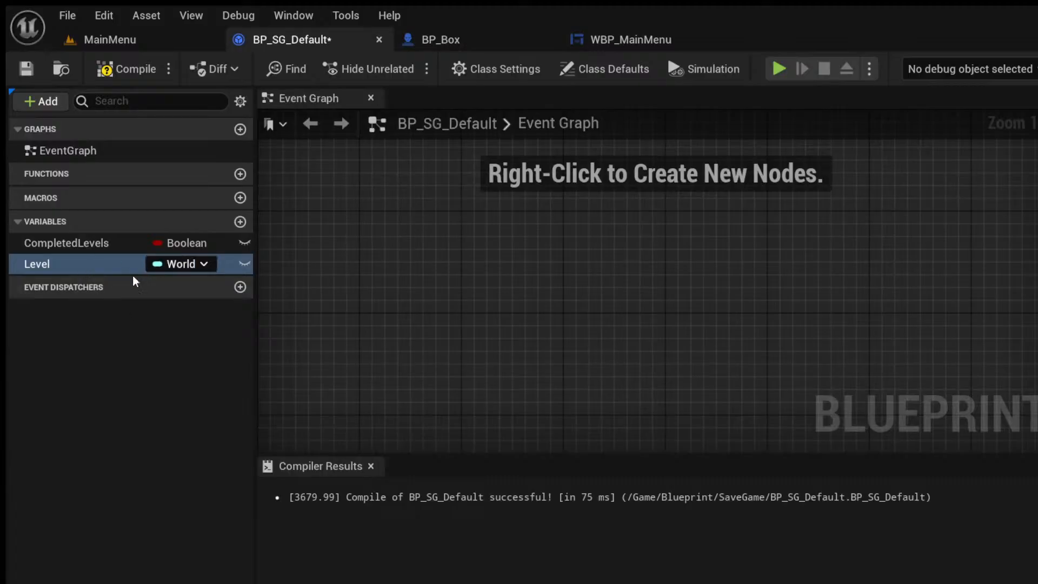
left_click(107, 251)
key("Delete")
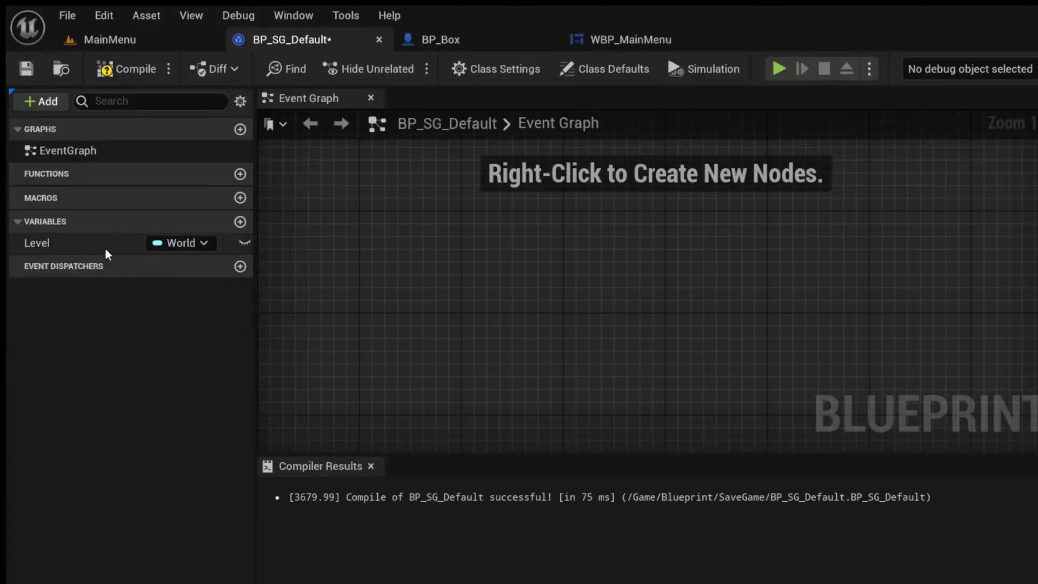
Rename the Level variable in BP_SG_Default to Levels.
left_click(38, 246)
left_click(56, 243)
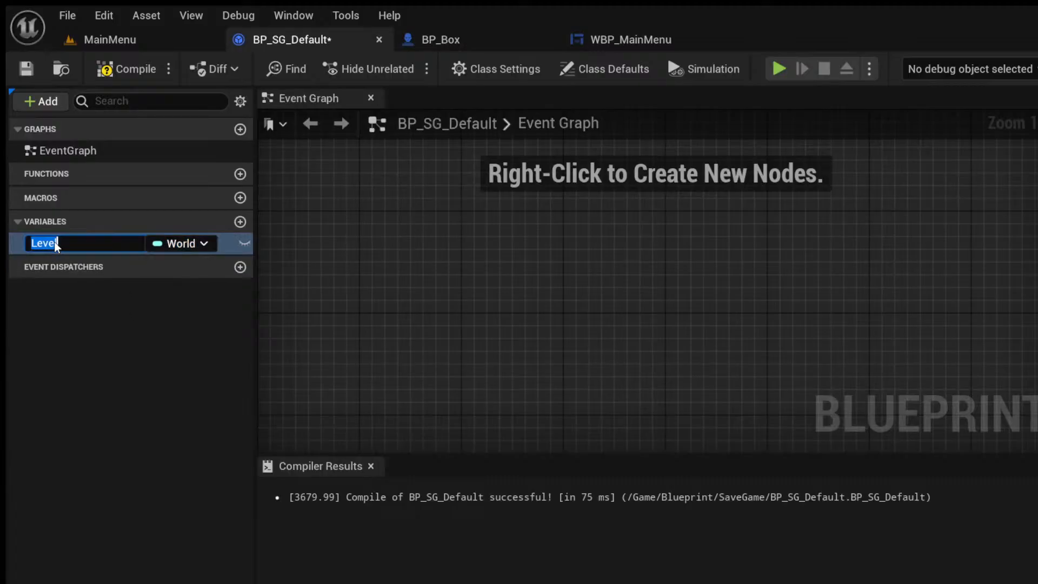
type("Levels")
key("Return")
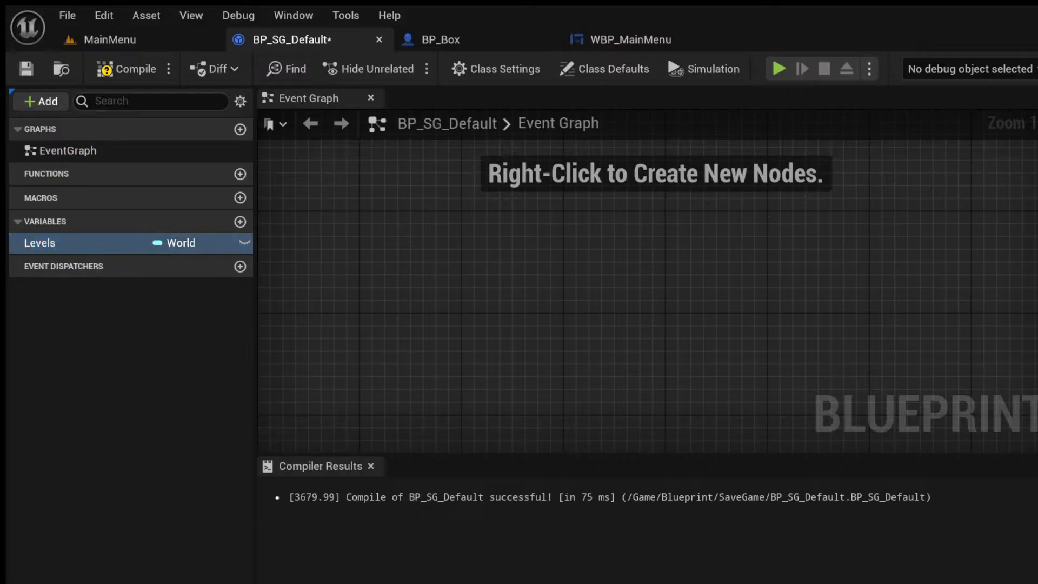
Change the Levels variable to a Set of World references, compile the blueprint and close the compiler results.
left_click_drag(1037, 216, 979, 214)
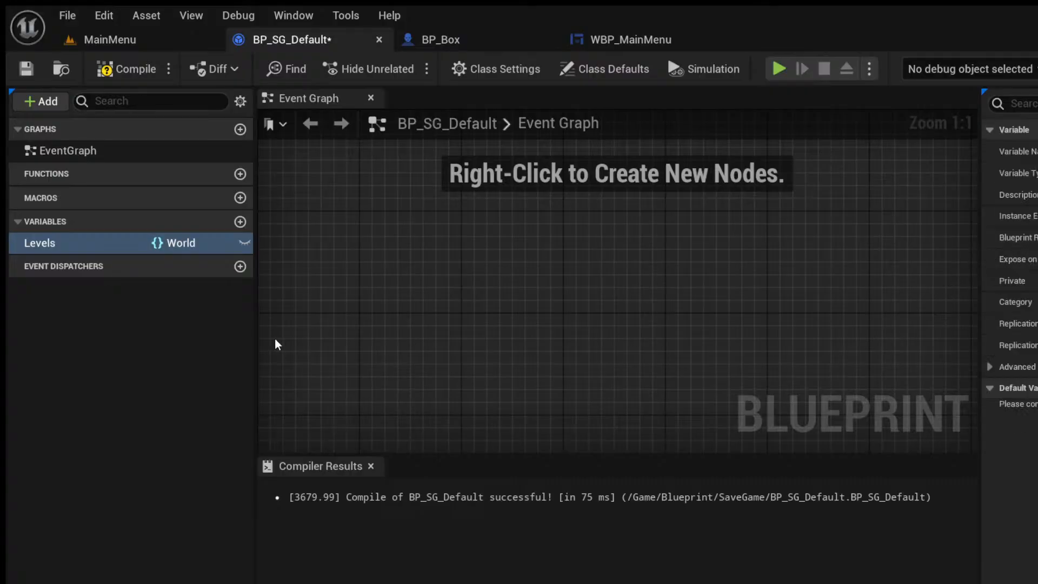
left_click(131, 64)
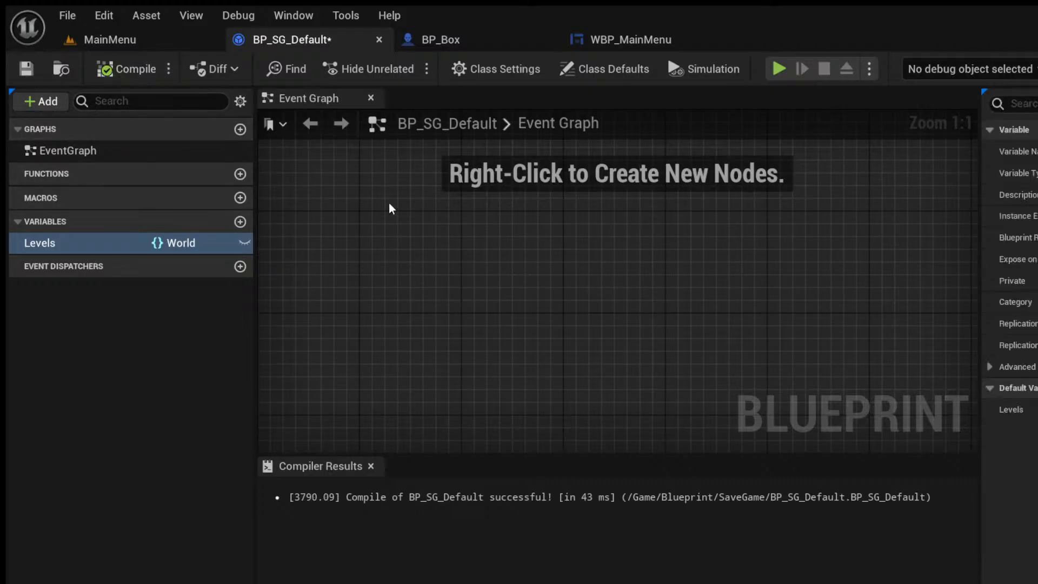
left_click(371, 466)
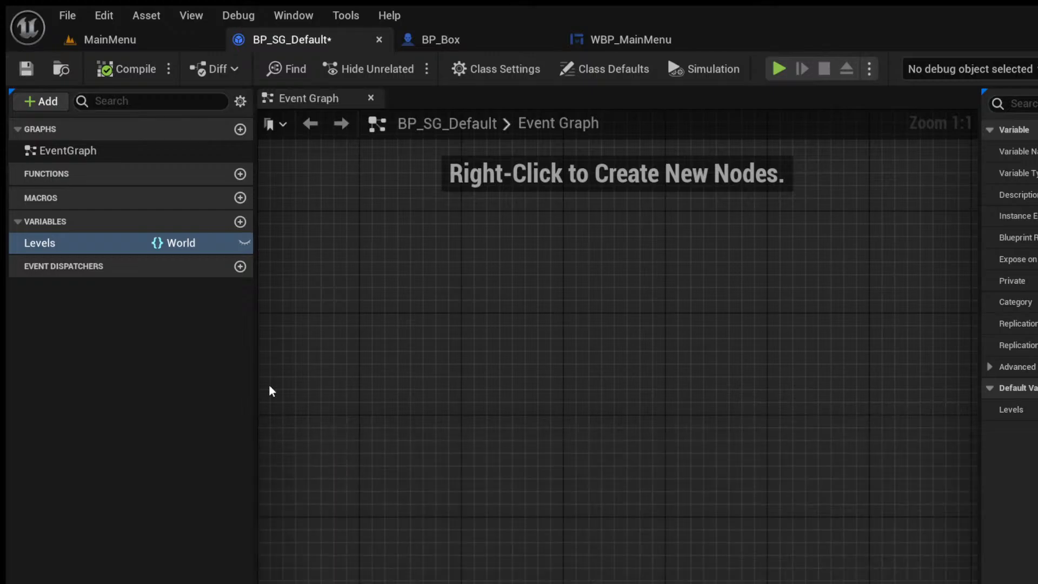
Enable SaveGame for the Levels variable, make it publicly editable, and compile and save BP_SG_Default.
scroll(327, 292, "down", 4)
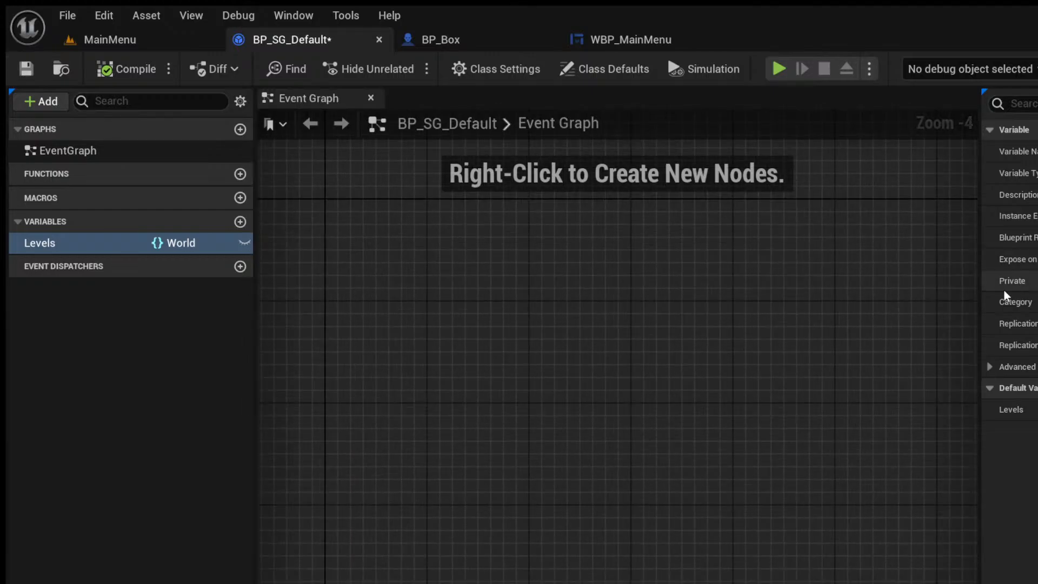
left_click(998, 367)
left_click(1031, 430)
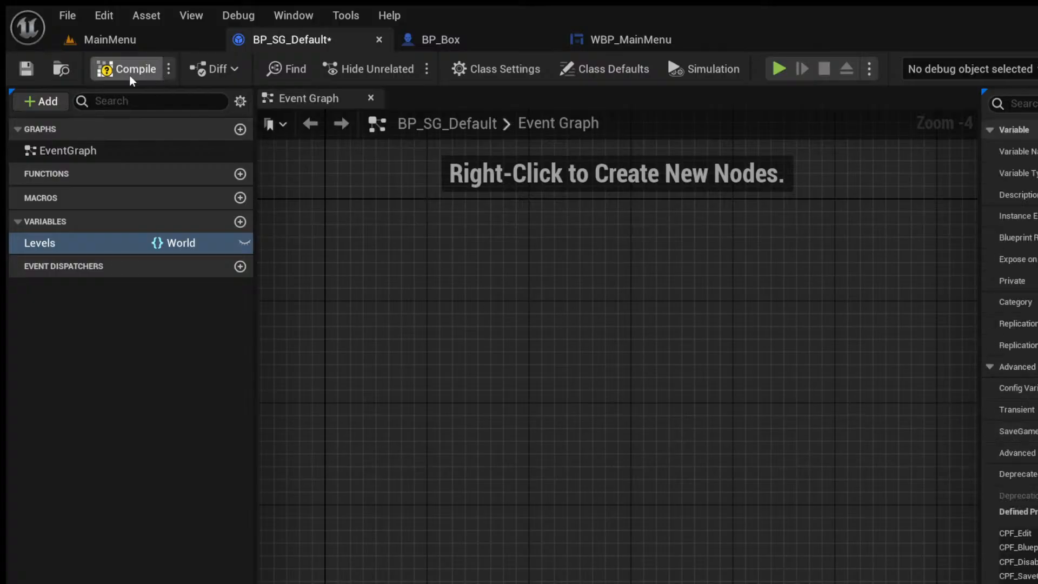
left_click(112, 76)
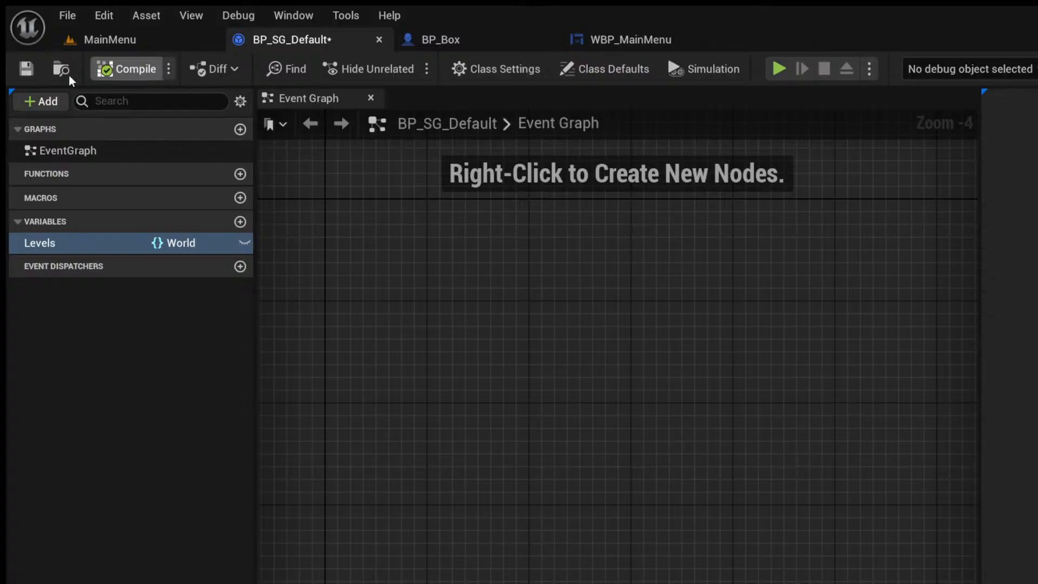
left_click(246, 243)
left_click(102, 70)
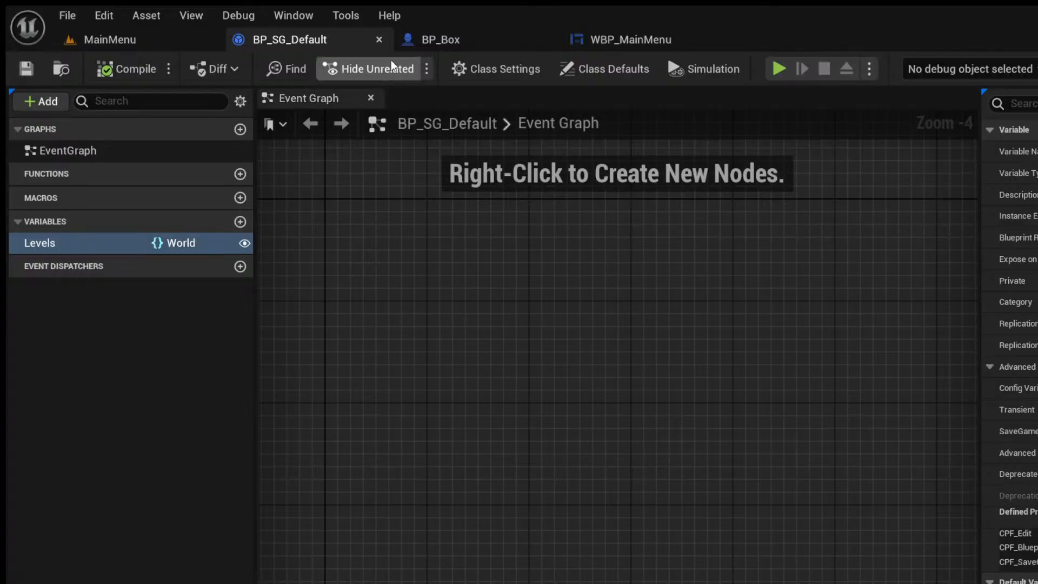
Close BP_SG_Default and open the WBP_LevelTile widget from the Blueprint/UI folder.
left_click(379, 40)
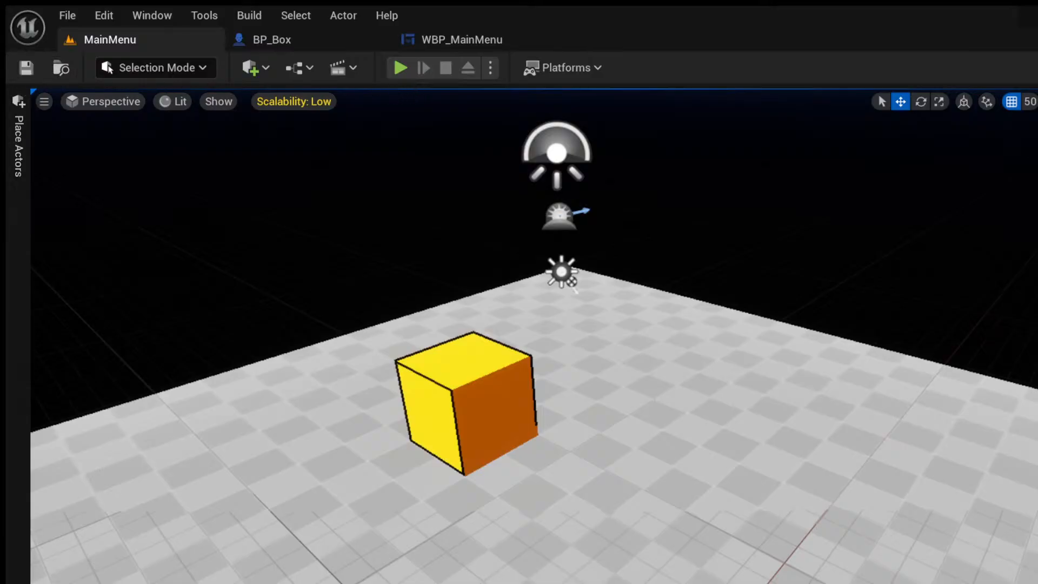
key("ctrl+space")
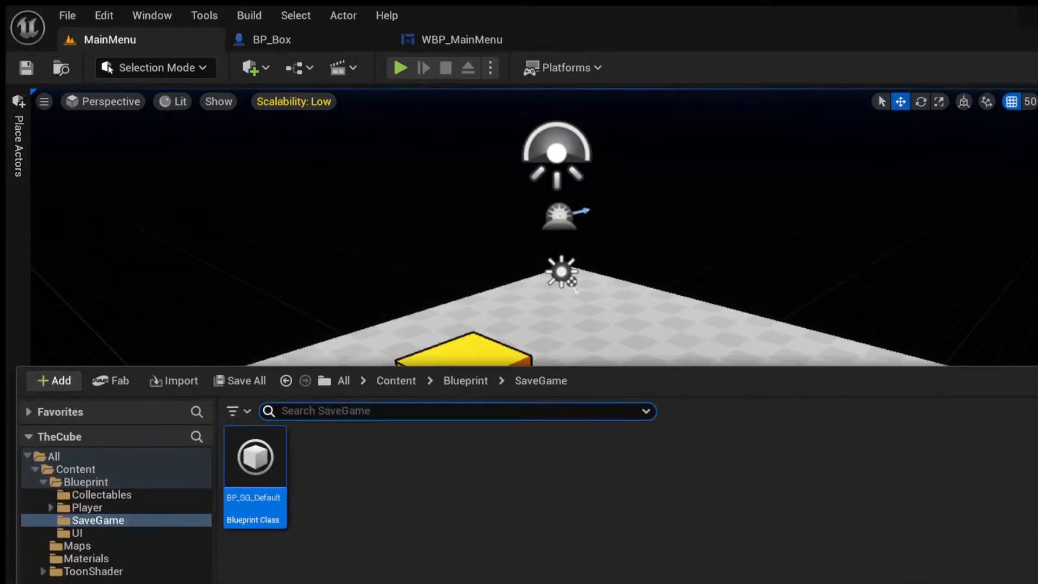
left_click(443, 381)
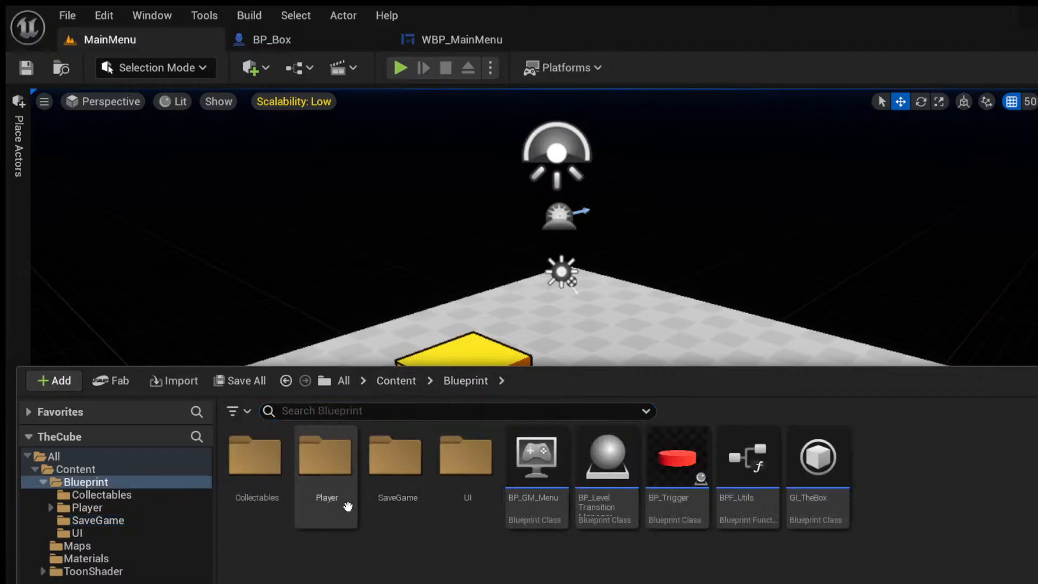
double_click(453, 464)
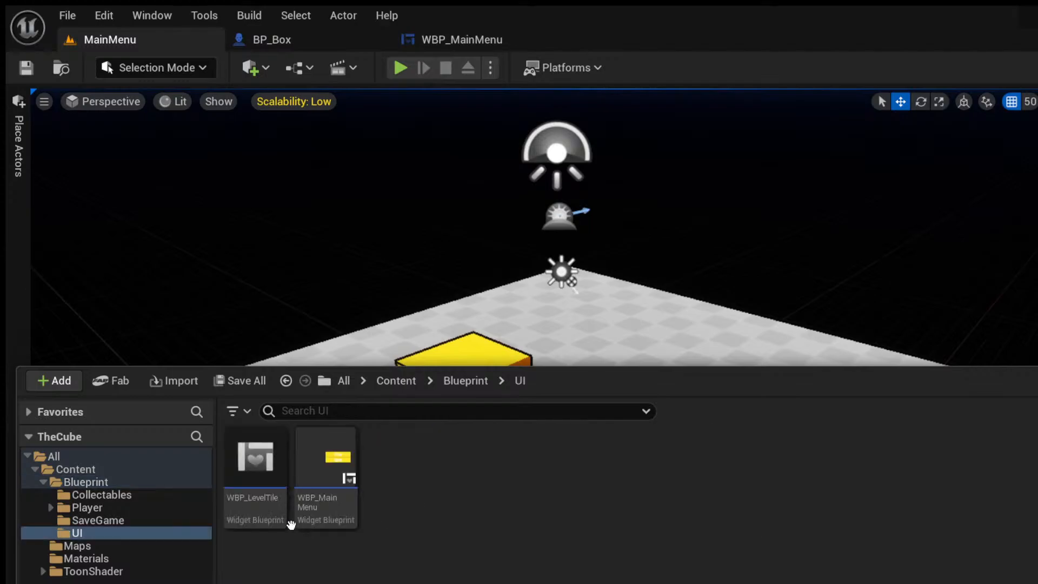
double_click(271, 456)
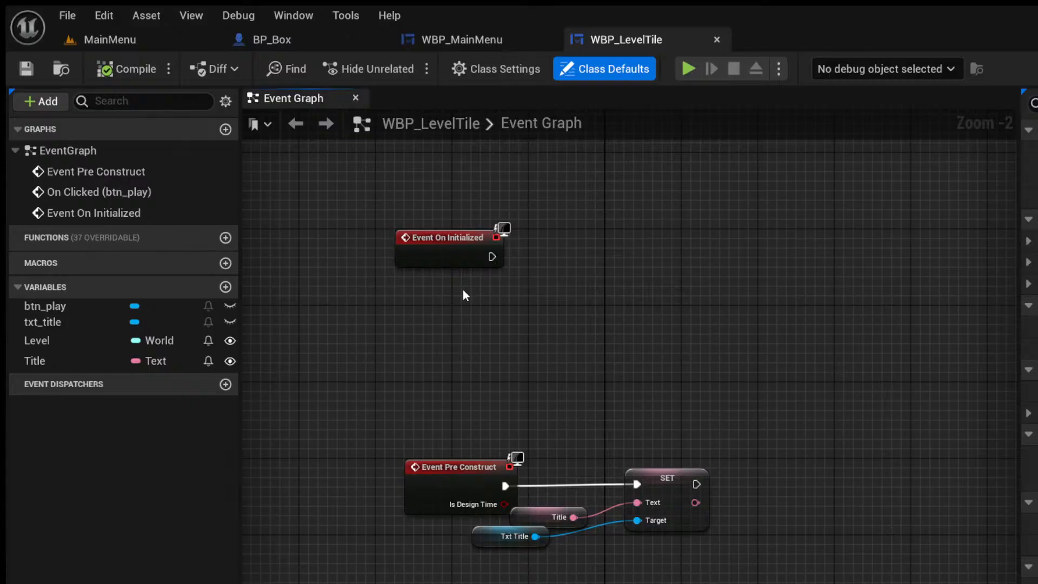
Add Get Game Save Obj, get its Levels set, and feed it into a Contains node that checks the Level variable.
key("ctrl+v")
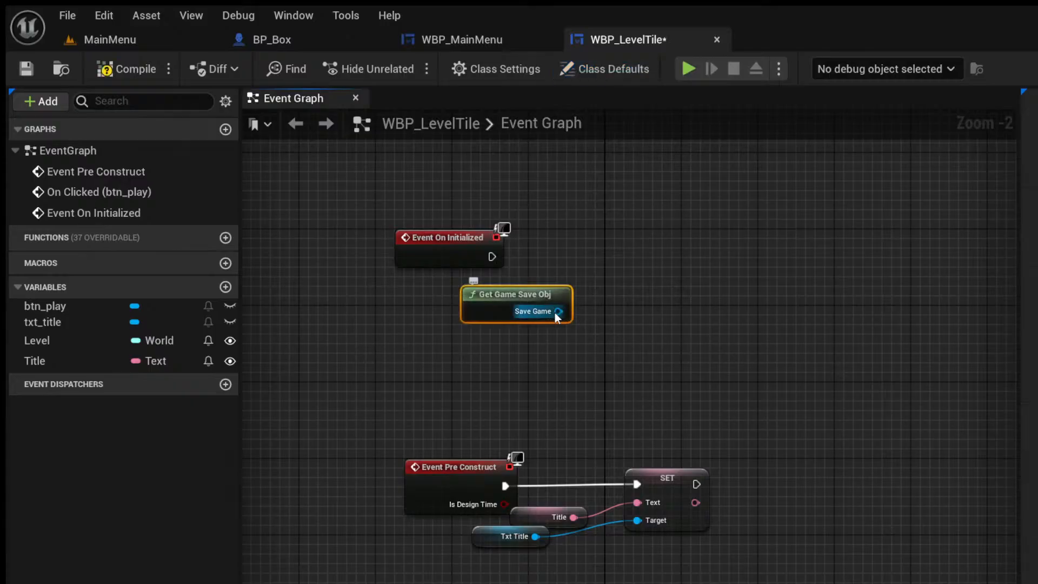
left_click_drag(554, 312, 580, 311)
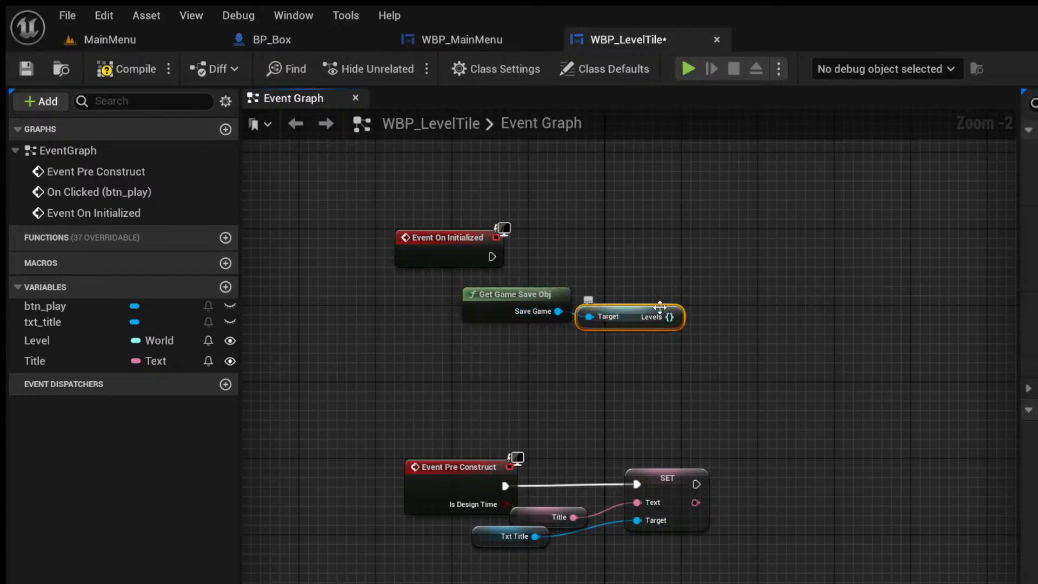
left_click_drag(676, 317, 722, 313)
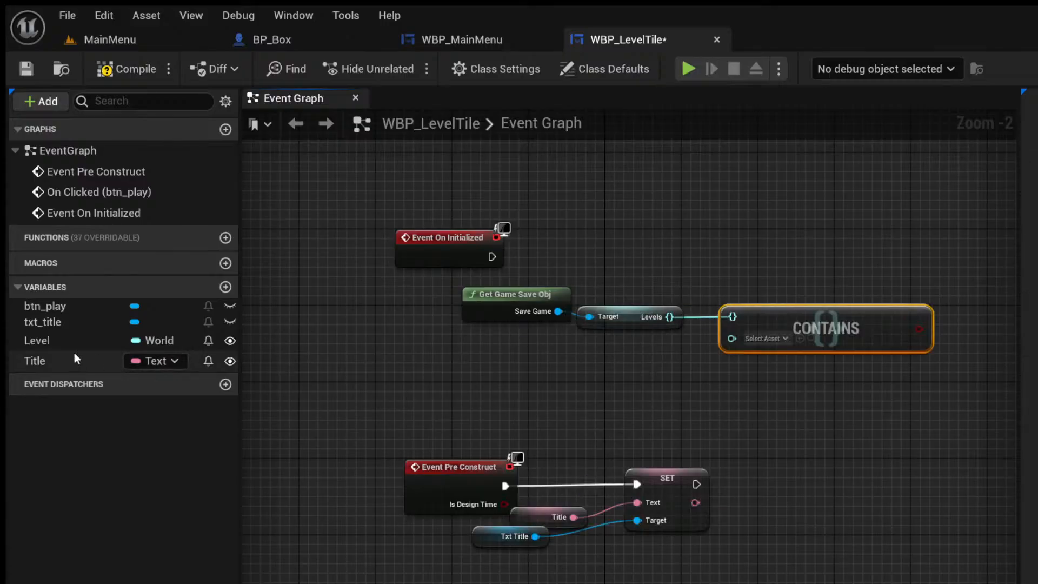
left_click(65, 341)
left_click_drag(481, 359, 726, 340)
right_click_drag(727, 384, 528, 398)
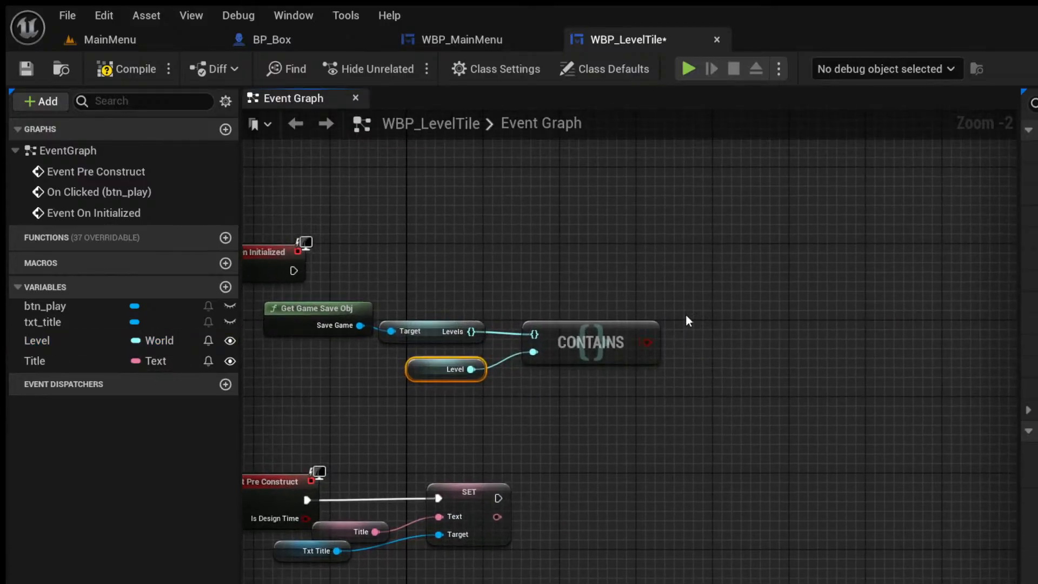
Connect Event On Initialized to a Set Is Enabled node driven by the Contains result, and arrange the nodes neatly.
left_click_drag(299, 270, 697, 282)
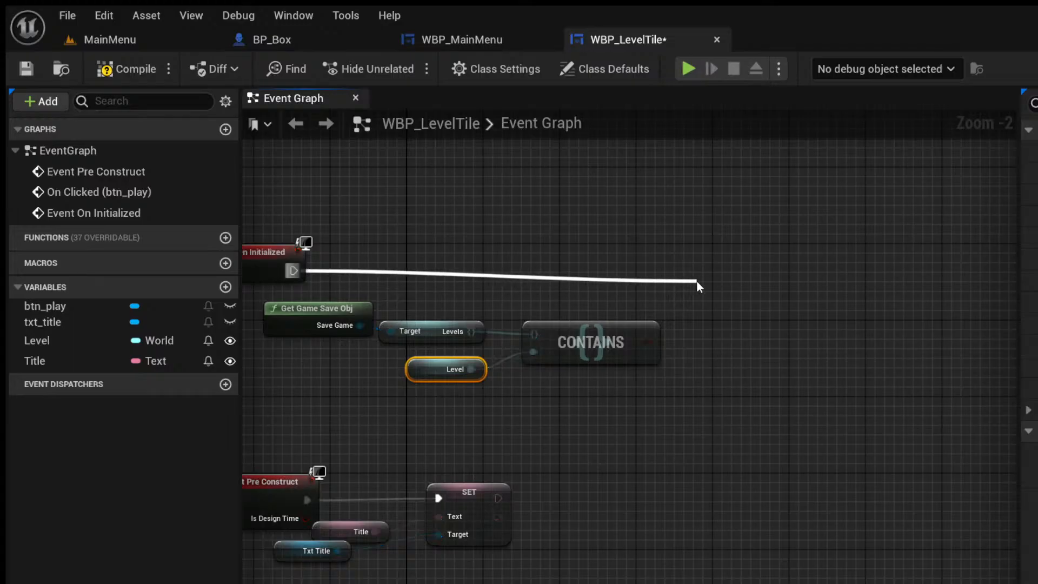
left_click_drag(696, 282, 697, 282)
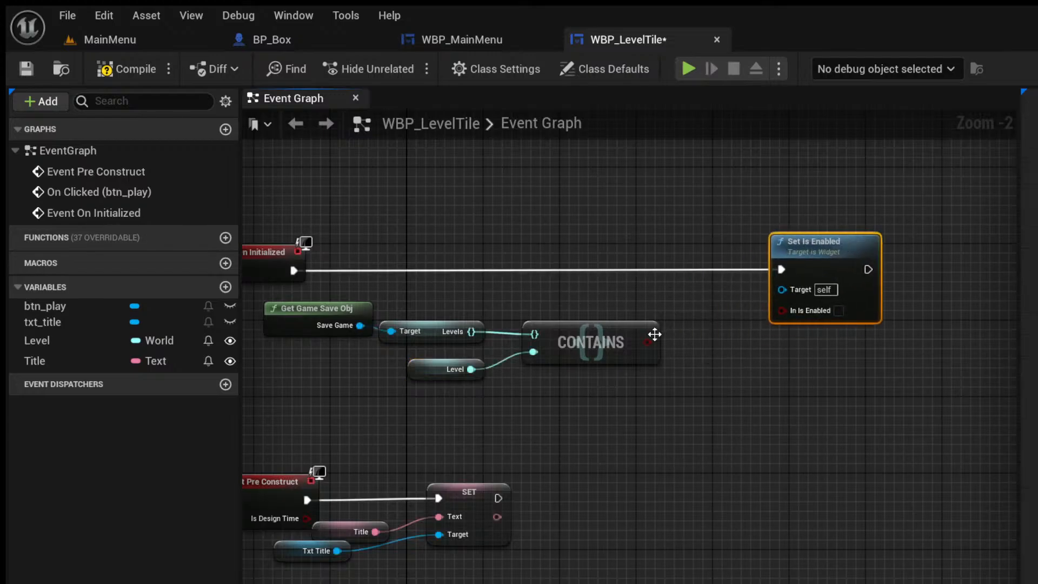
left_click_drag(647, 341, 784, 311)
left_click_drag(813, 269, 794, 279)
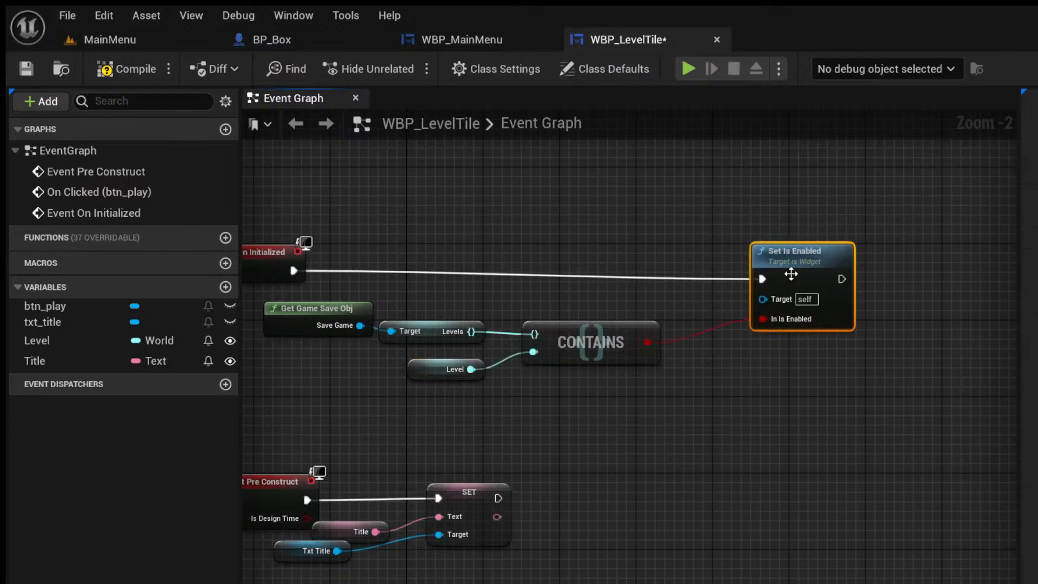
left_click_drag(354, 286, 649, 341)
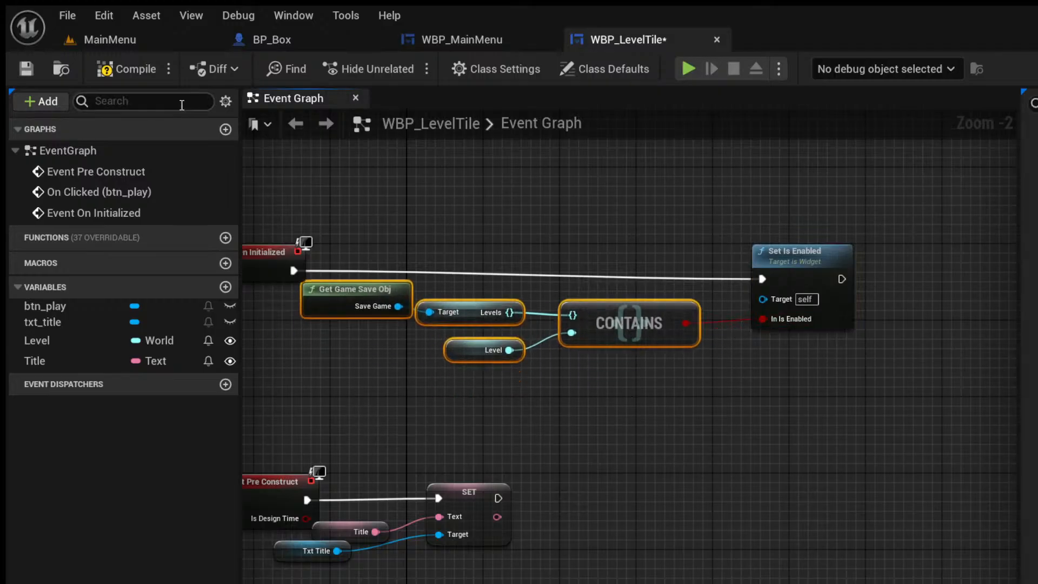
Compile and save the WBP_LevelTile widget and close it.
left_click(120, 75)
left_click(26, 69)
left_click(717, 39)
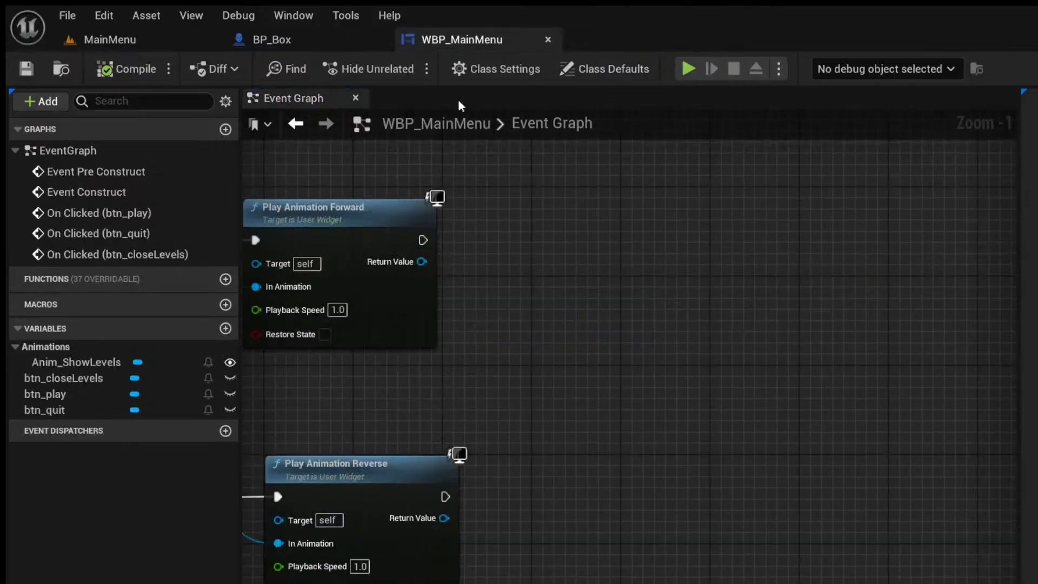
Play-test the MainMenu level by opening the level-select panel, closing it again, and ending the play session.
left_click(153, 43)
left_click(395, 68)
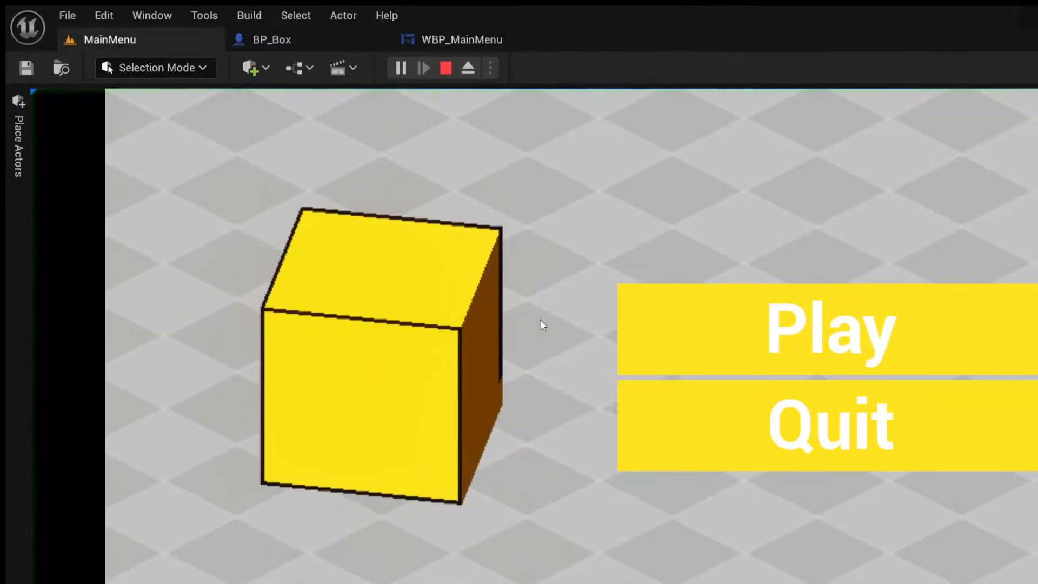
left_click(754, 334)
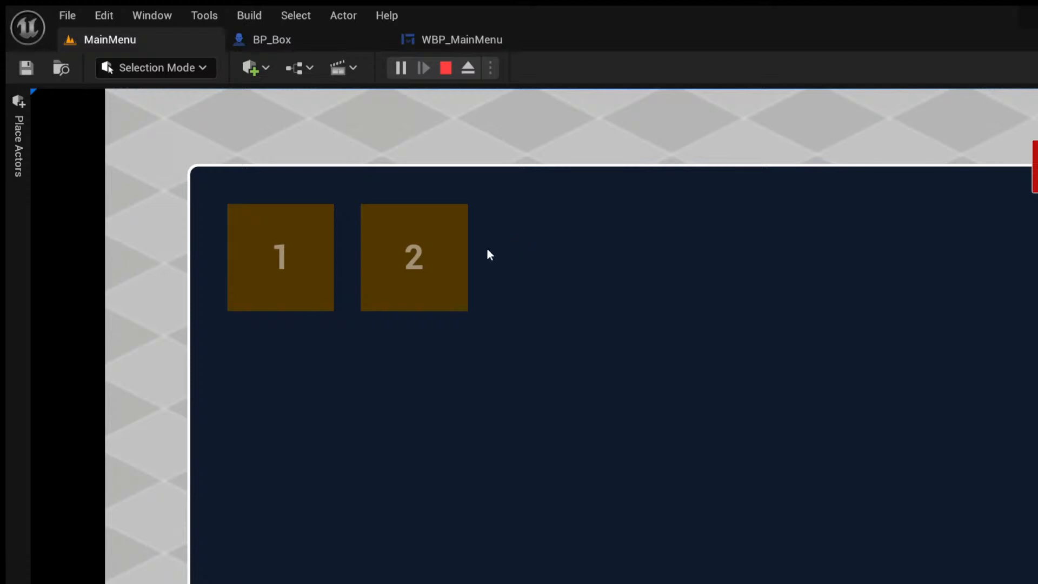
left_click(1034, 168)
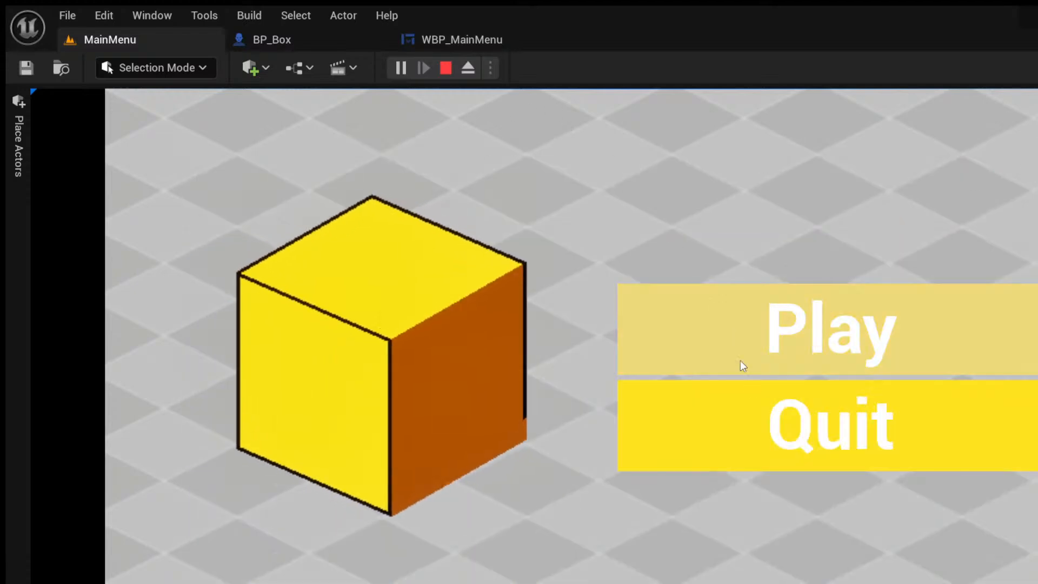
key("Escape")
left_click(481, 43)
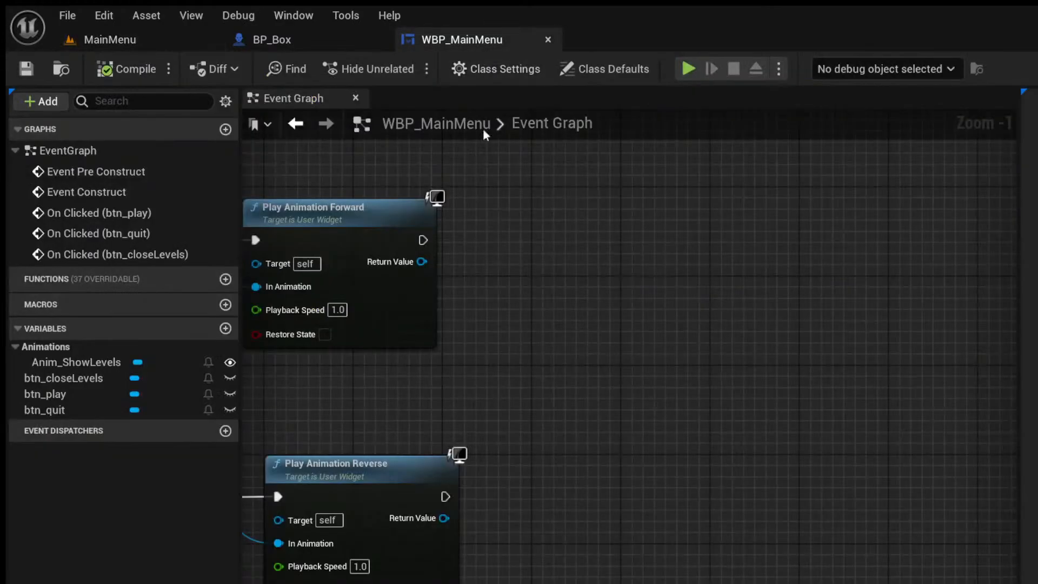
scroll(453, 321, "down", 5)
scroll(452, 320, "down", 1)
scroll(441, 312, "up", 4)
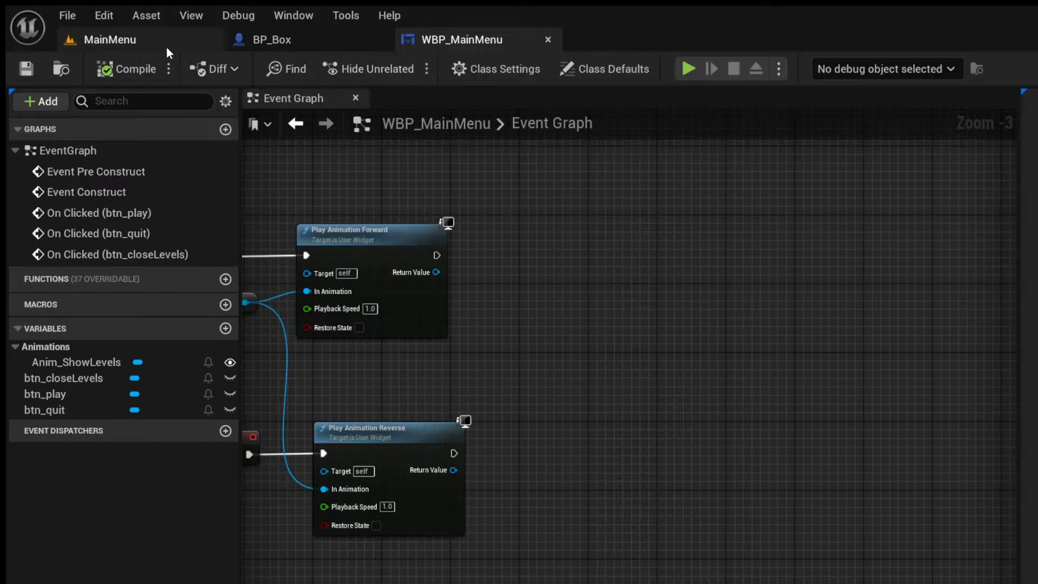
Return to the MainMenu level and open the BP_SG_Default blueprint from the Blueprint/SaveGame folder.
left_click(110, 41)
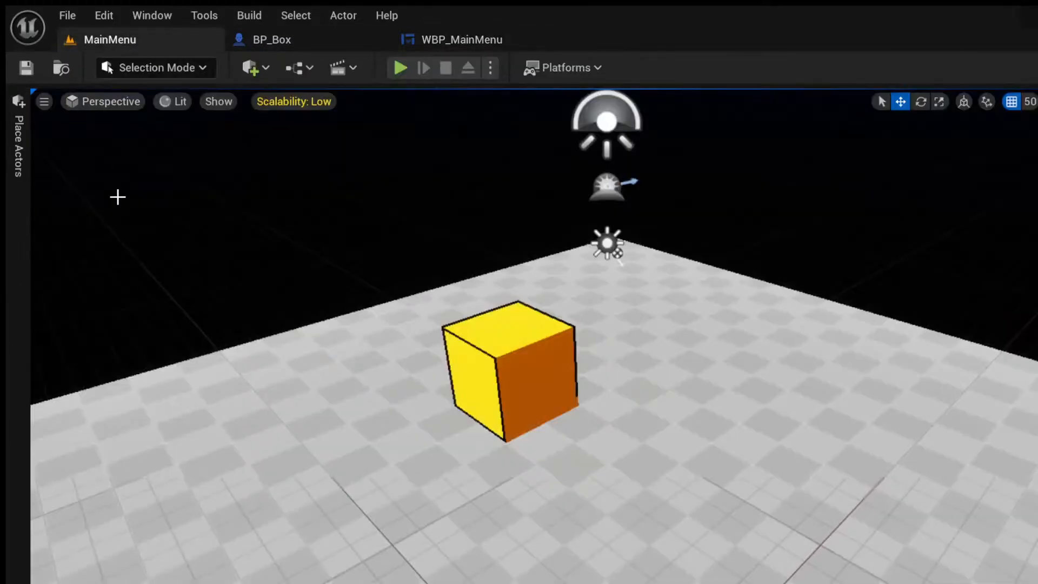
key("ctrl+space")
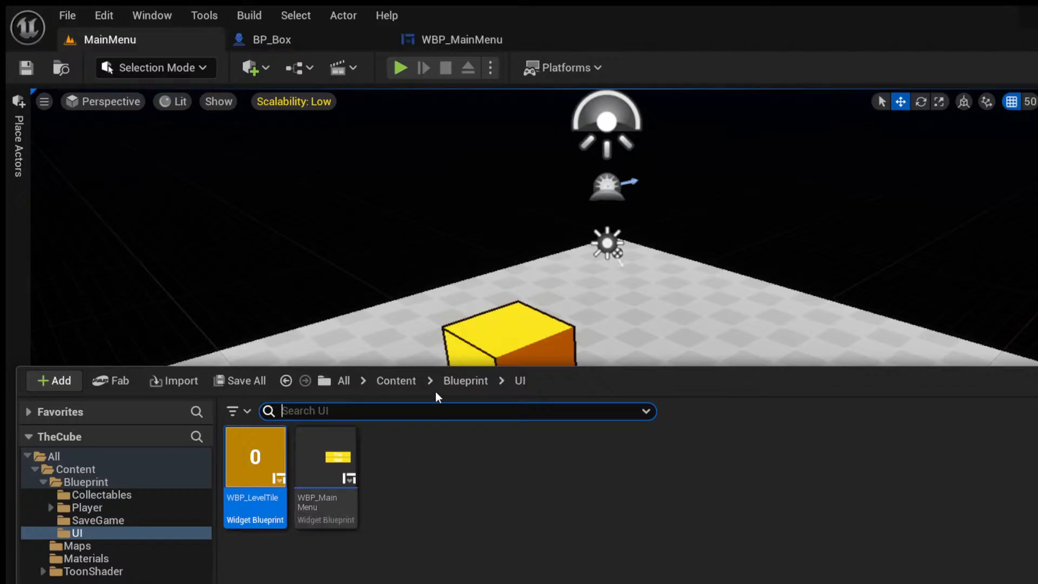
left_click(457, 382)
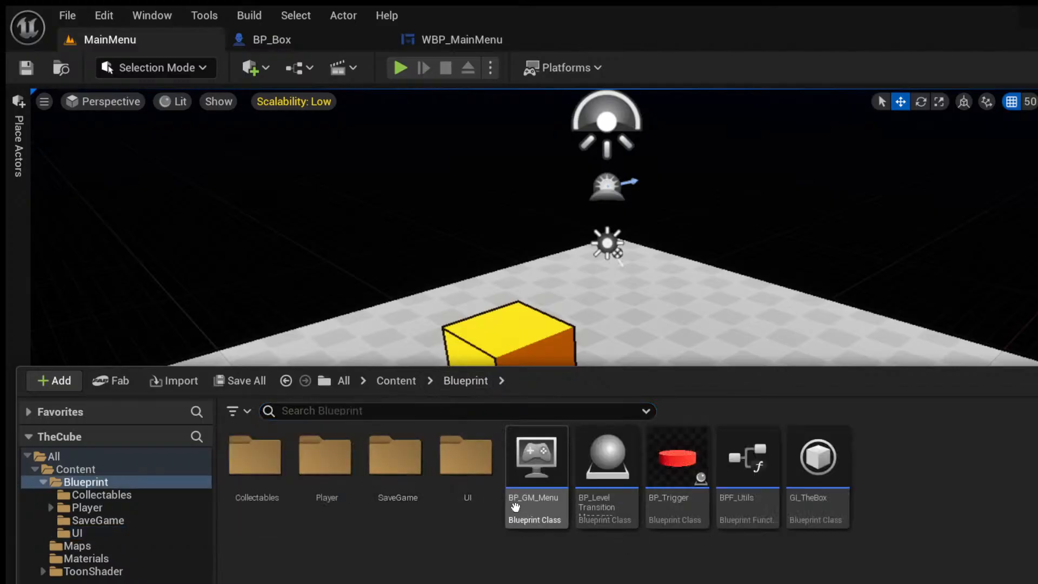
double_click(388, 485)
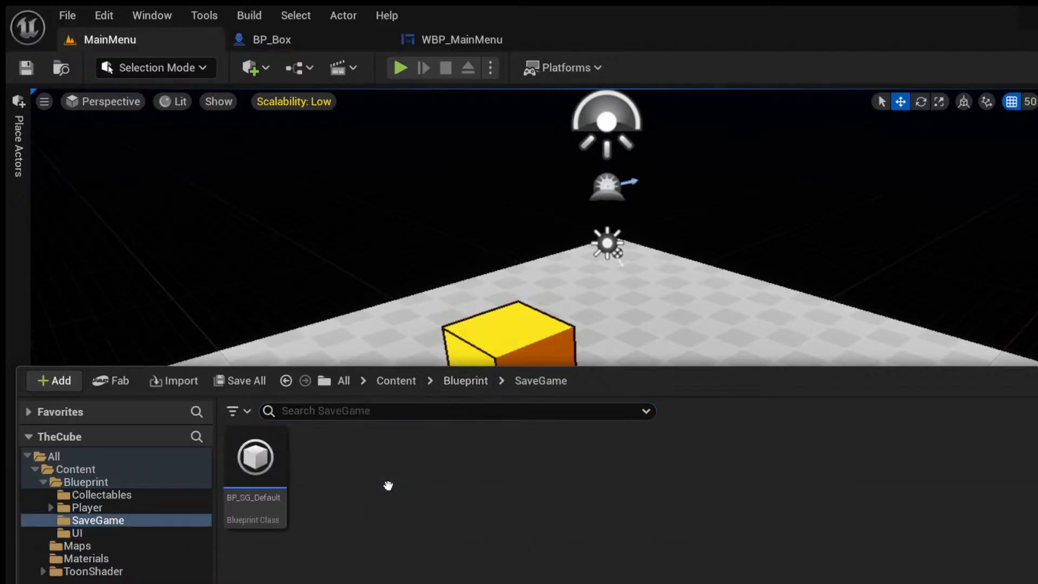
double_click(255, 460)
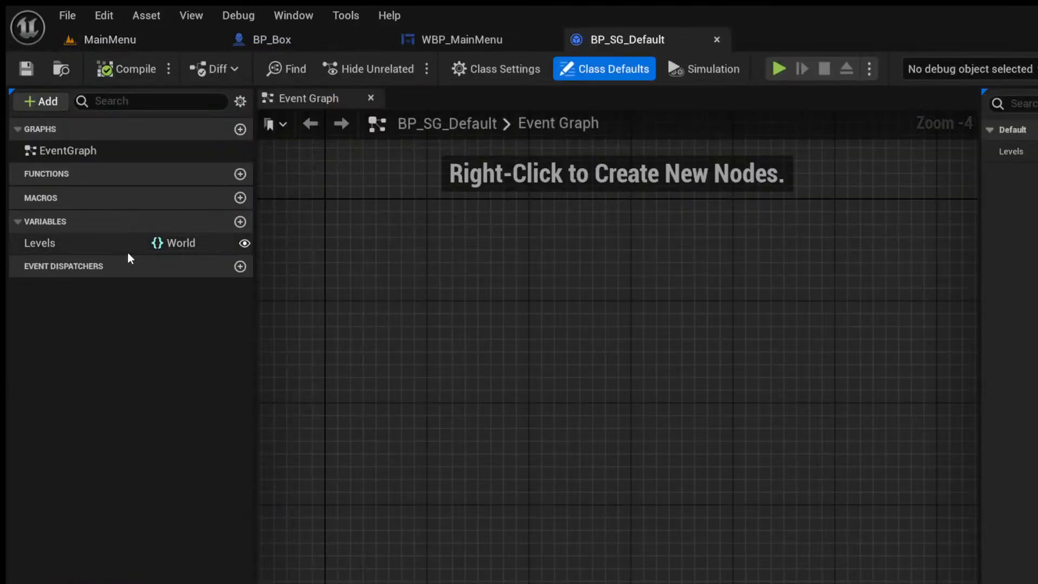
Edit the default value of the Levels variable, then compile, save and close BP_SG_Default.
left_click(125, 246)
left_click(1037, 583)
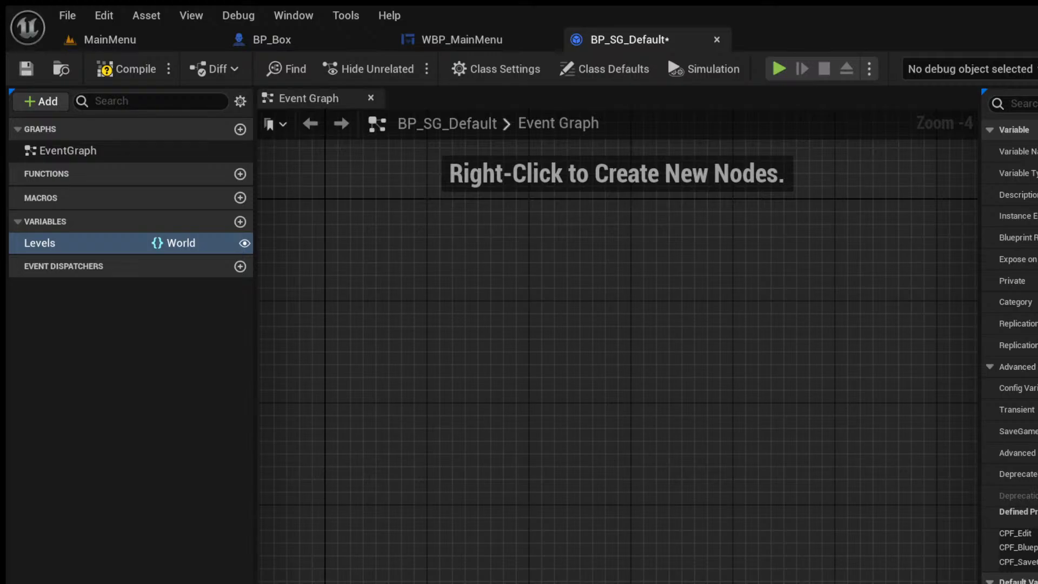
left_click(126, 68)
left_click(26, 68)
left_click(716, 40)
Play-test the MainMenu level again, open the level selection, and quit through the game's Quit option.
left_click(110, 40)
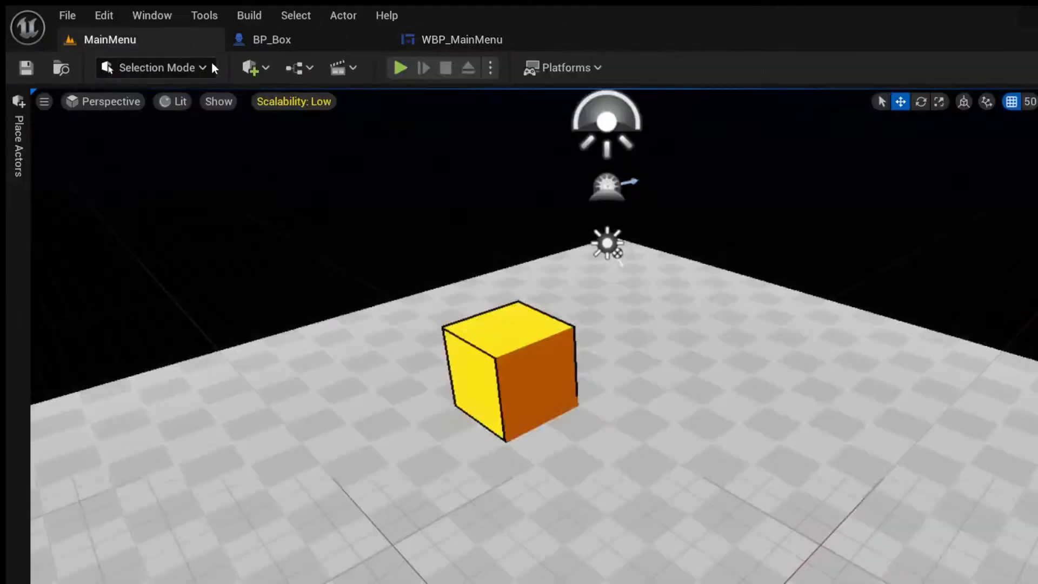
left_click(395, 69)
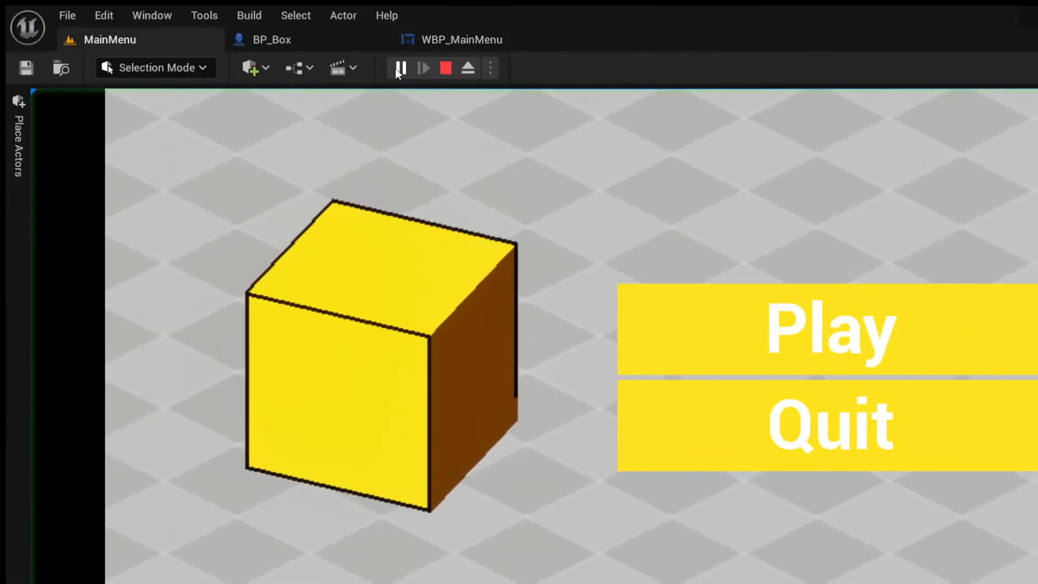
left_click(751, 324)
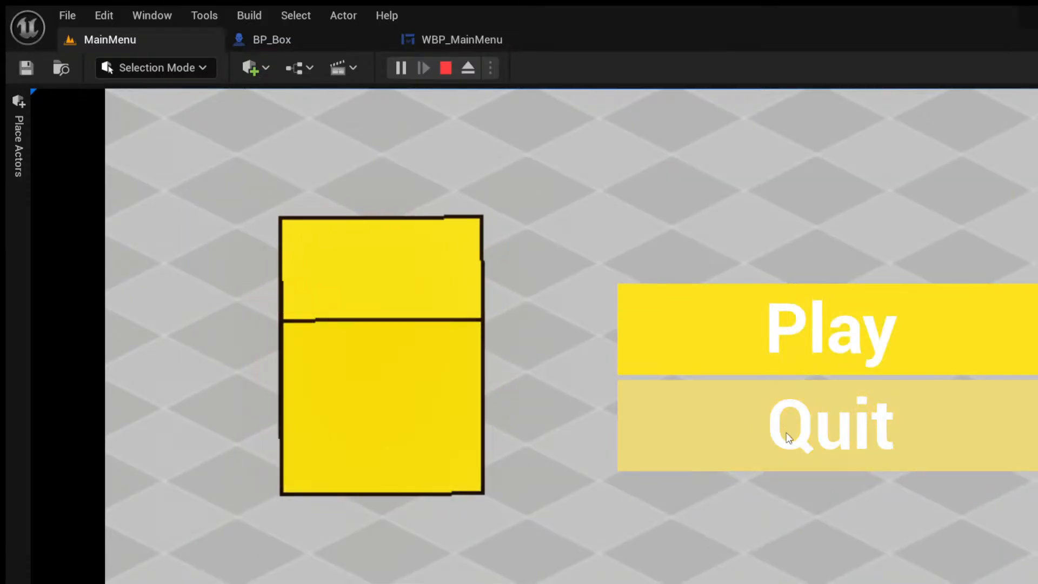
left_click(787, 438)
Open the BP_LevelTransitionManager blueprint from the Blueprint folder.
key("ctrl+space")
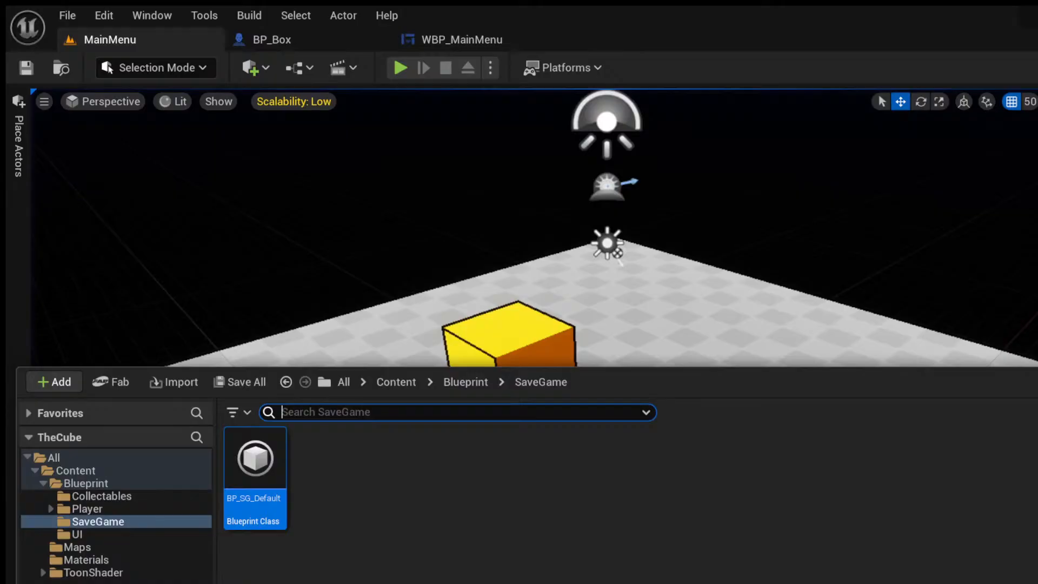
left_click(466, 382)
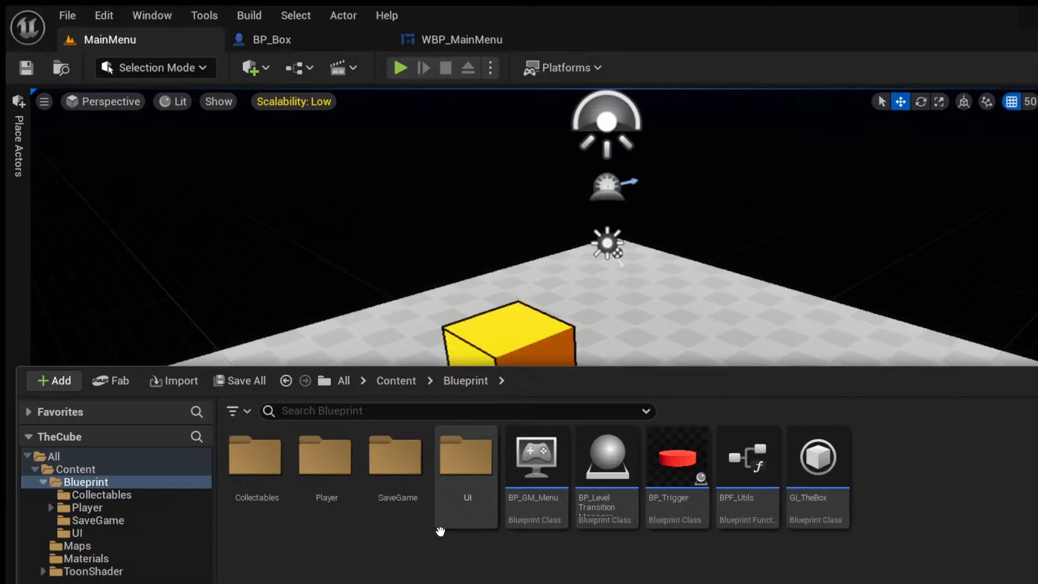
left_click(285, 522)
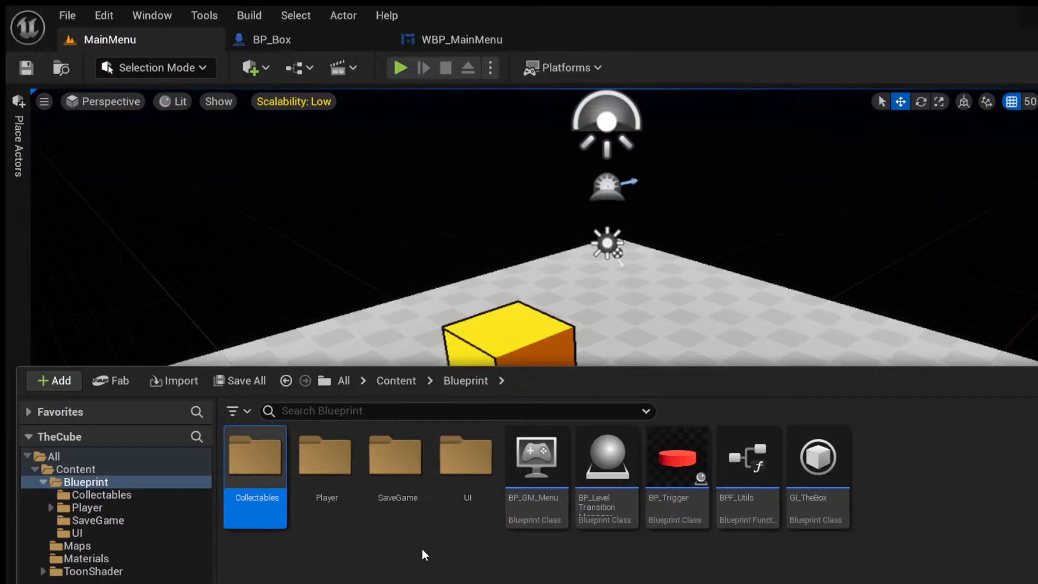
double_click(606, 465)
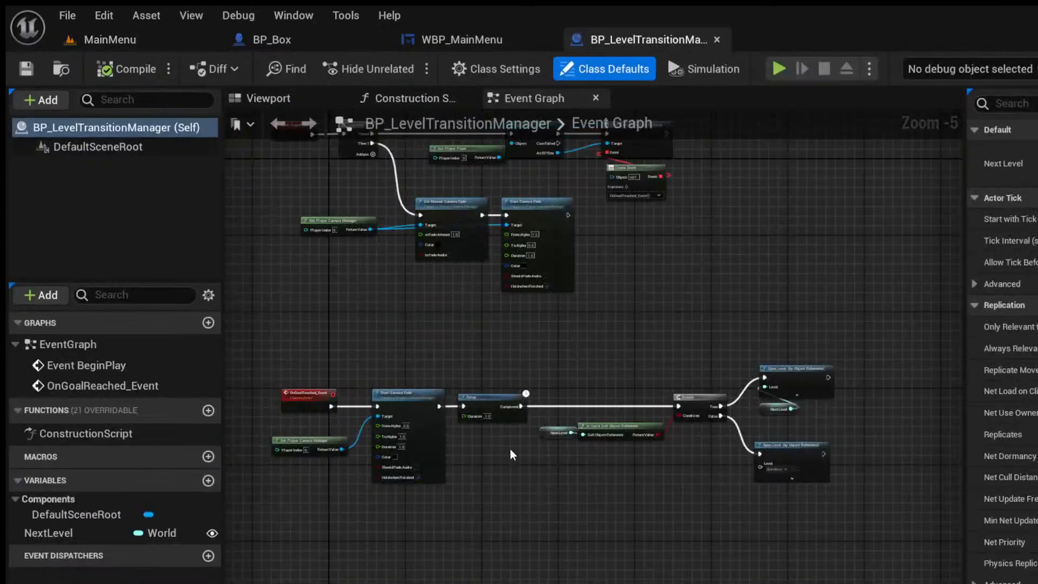
Make room after the Branch node by moving the MainMenu Open Level node down and the Next Level Open Level pair farther right.
scroll(534, 411, "down", 6)
scroll(529, 433, "up", 9)
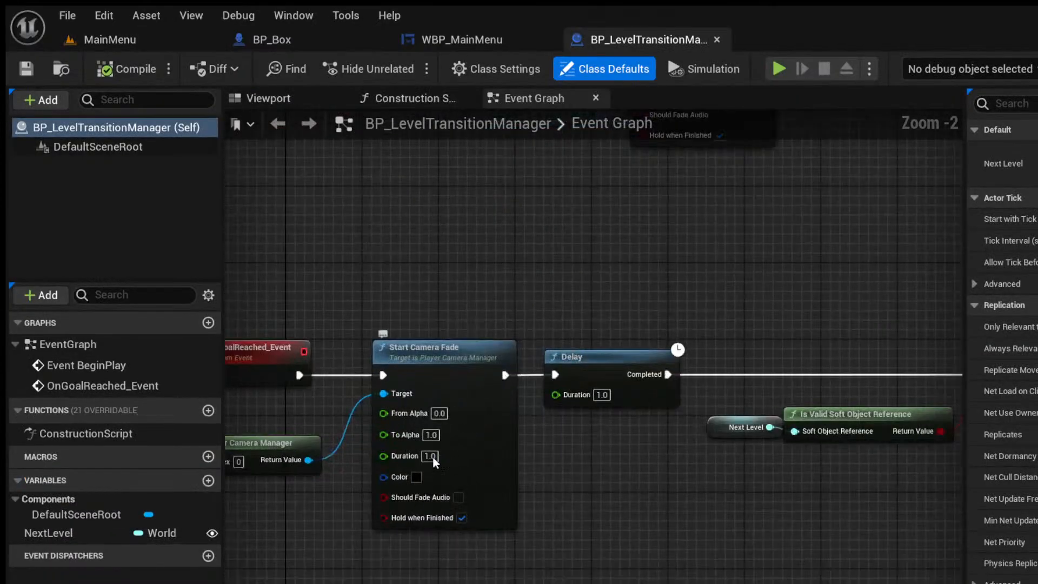
right_click_drag(790, 491, 361, 457)
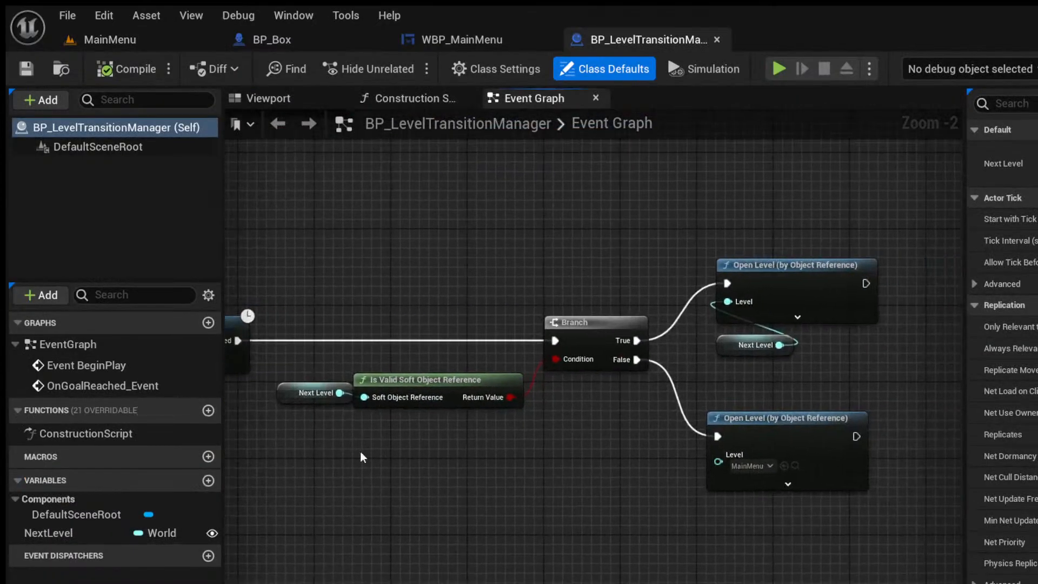
scroll(281, 389, "up", 3)
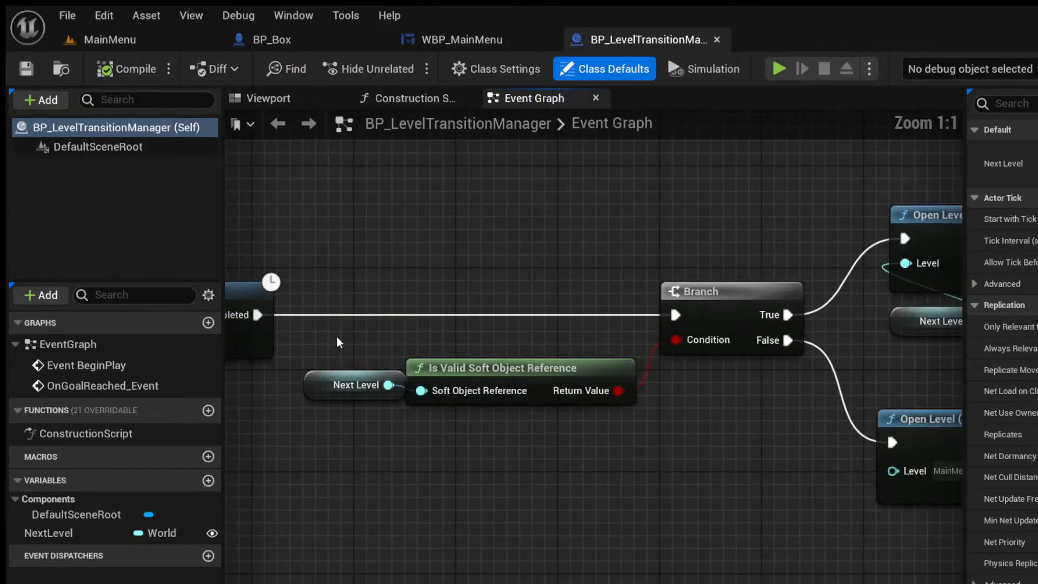
left_click_drag(341, 332, 692, 528)
key("Delete")
right_click_drag(692, 529, 318, 444)
left_click_drag(567, 375, 561, 535)
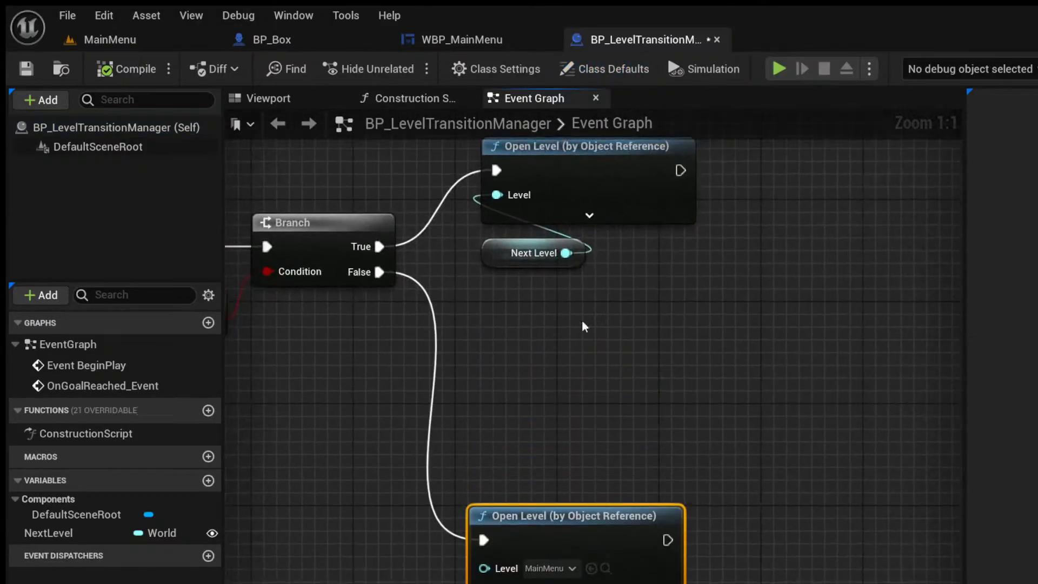
right_click_drag(559, 293, 529, 439)
left_click_drag(474, 239, 658, 440)
left_click_drag(589, 319, 870, 319)
left_click(587, 410)
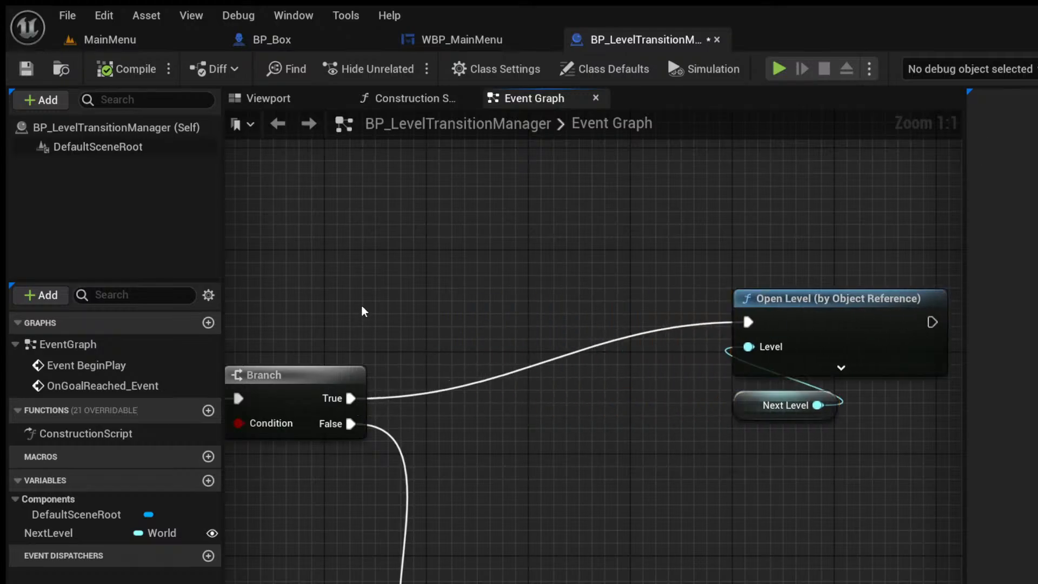
Insert a Sequence node on the Branch's True output and route its Then 1 output to the Next Level Open Level node.
left_click_drag(350, 398, 460, 318)
left_click_drag(460, 318, 533, 347)
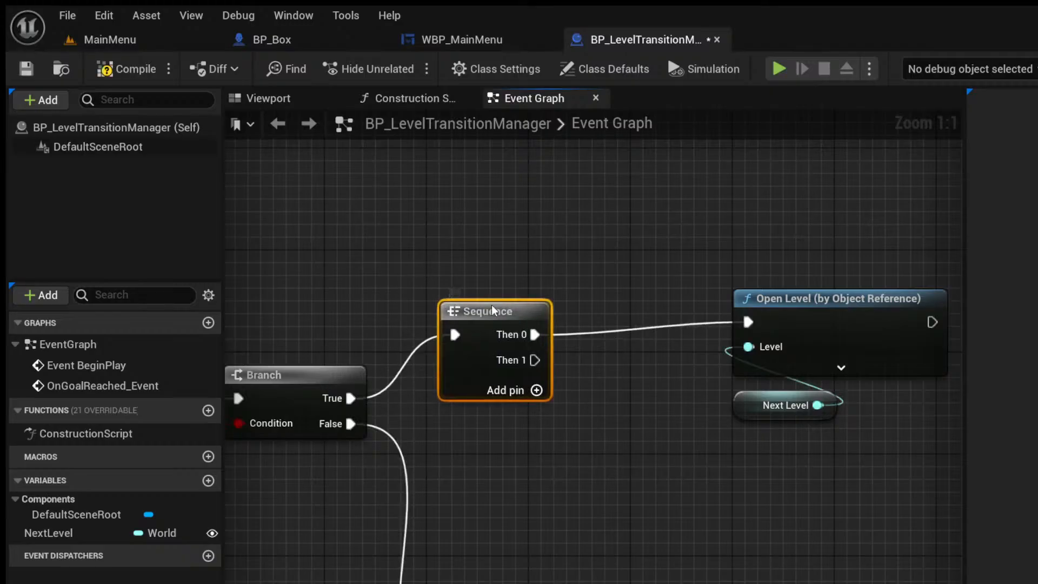
left_click_drag(722, 278, 841, 415)
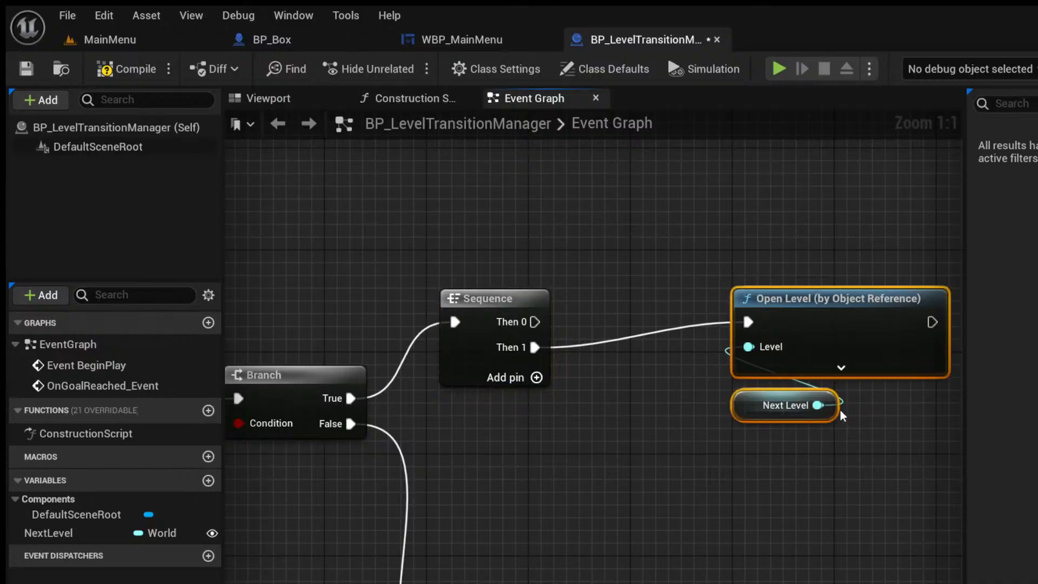
left_click_drag(772, 301, 760, 339)
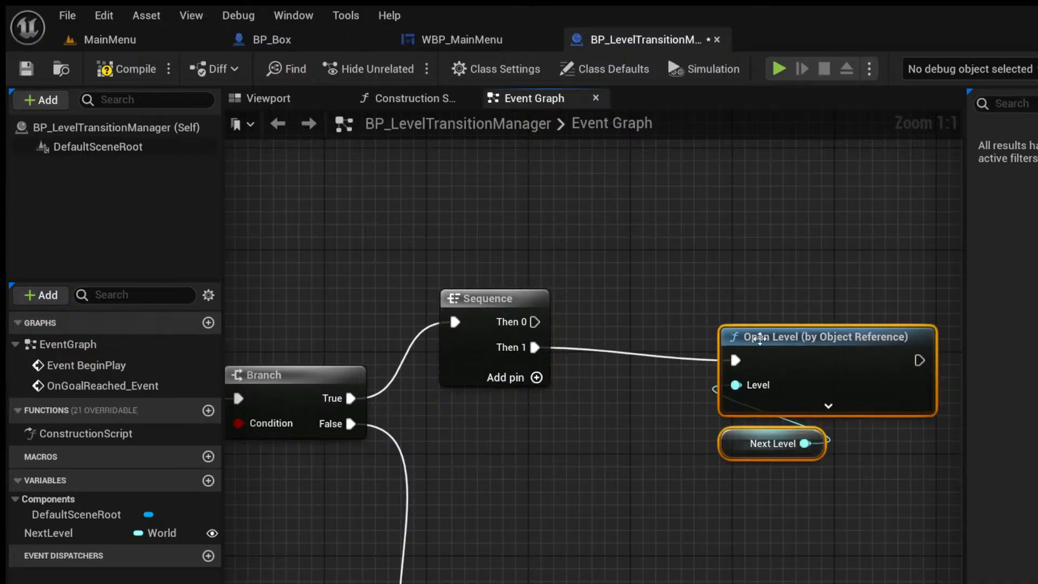
Place a Get Game Save Obj node above the Sequence node and get the Levels set from its Save Game output.
left_click(676, 254)
key("ctrl+v")
left_click_drag(679, 253, 511, 193)
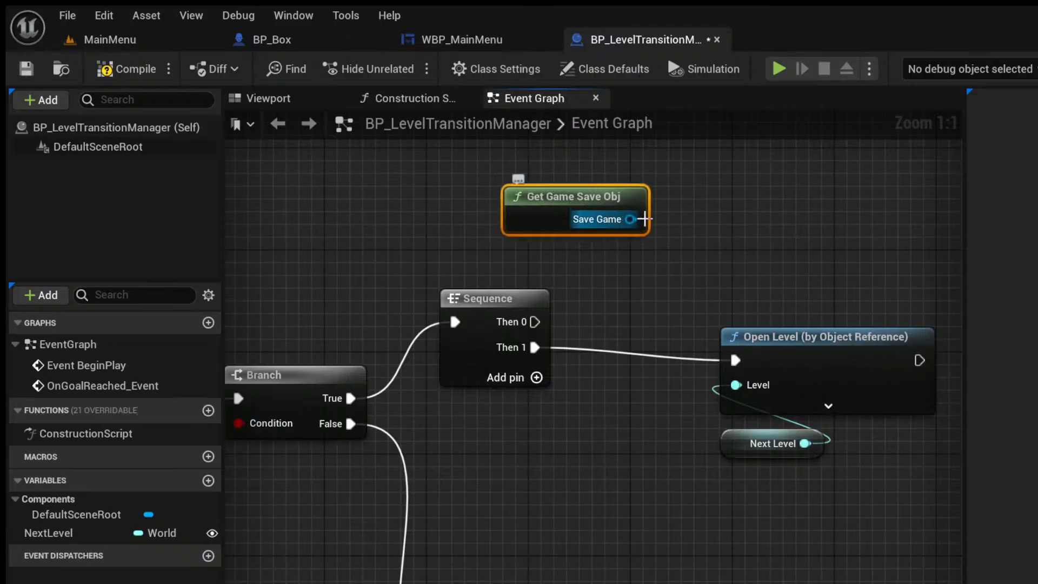
left_click_drag(644, 219, 696, 224)
key("Return")
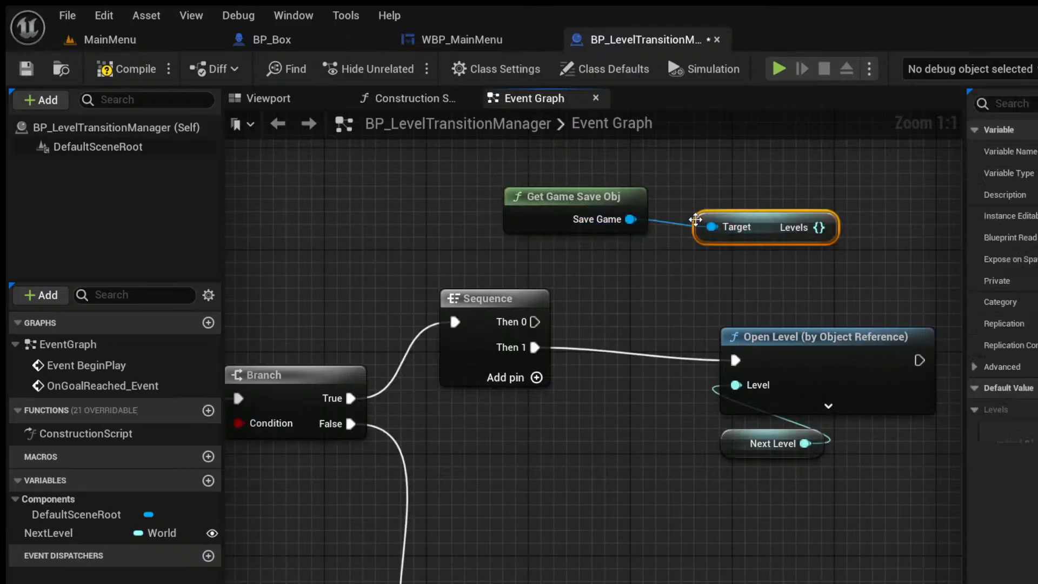
Attach an Add node to the Levels set, feed it the NextLevel variable, and run it from the Sequence's Then 0 output.
right_click_drag(776, 264, 650, 277)
left_click_drag(693, 239, 751, 232)
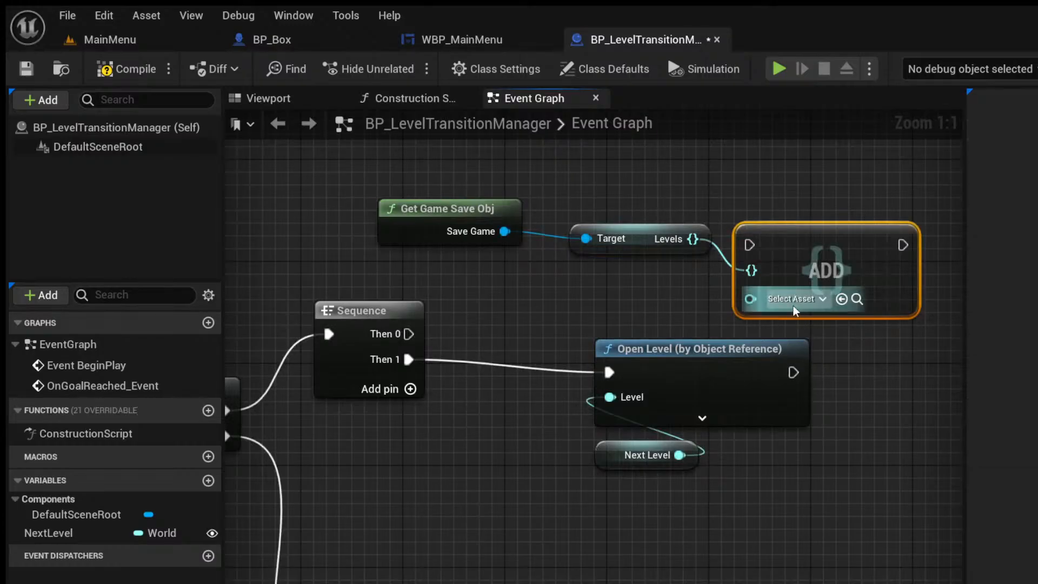
left_click(48, 533)
left_click_drag(661, 349, 750, 298)
left_click_drag(409, 334, 794, 209)
Review the OnGoalReached_Event logic from the camera fade through the Delay and Branch to the Sequence and Add nodes.
scroll(794, 209, "down", 5)
right_click_drag(599, 357, 725, 387)
scroll(474, 316, "up", 5)
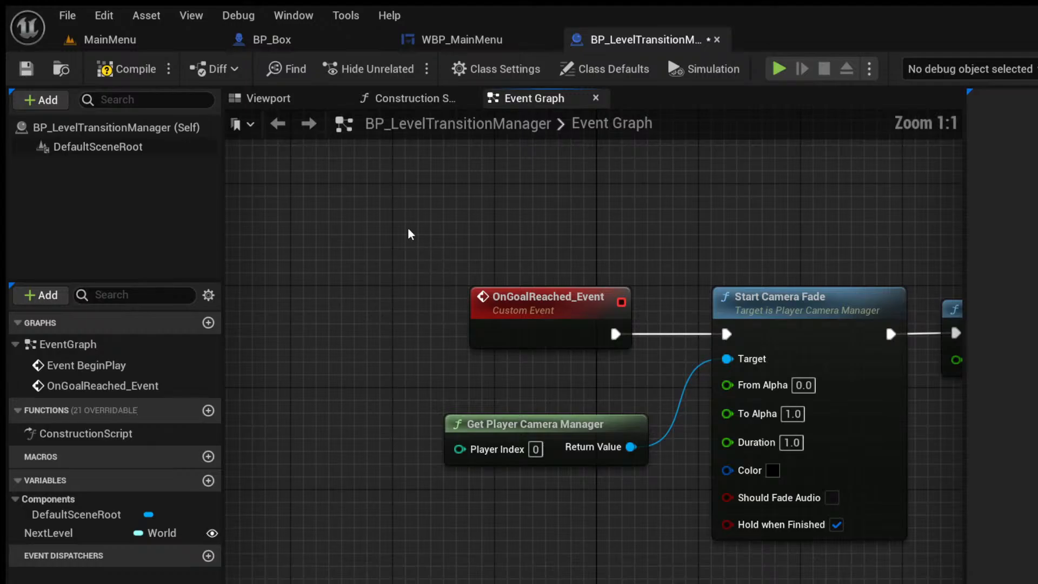
left_click_drag(409, 229, 661, 383)
left_click_drag(433, 250, 659, 391)
right_click_drag(658, 391, 392, 339)
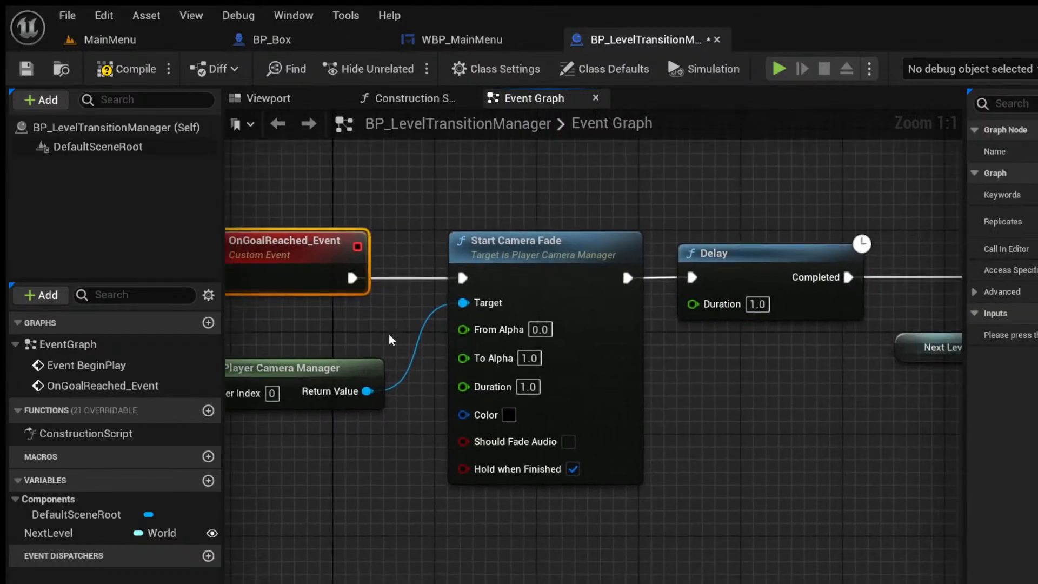
left_click_drag(368, 330, 669, 507)
right_click_drag(793, 528, 391, 490)
scroll(391, 489, "down", 3)
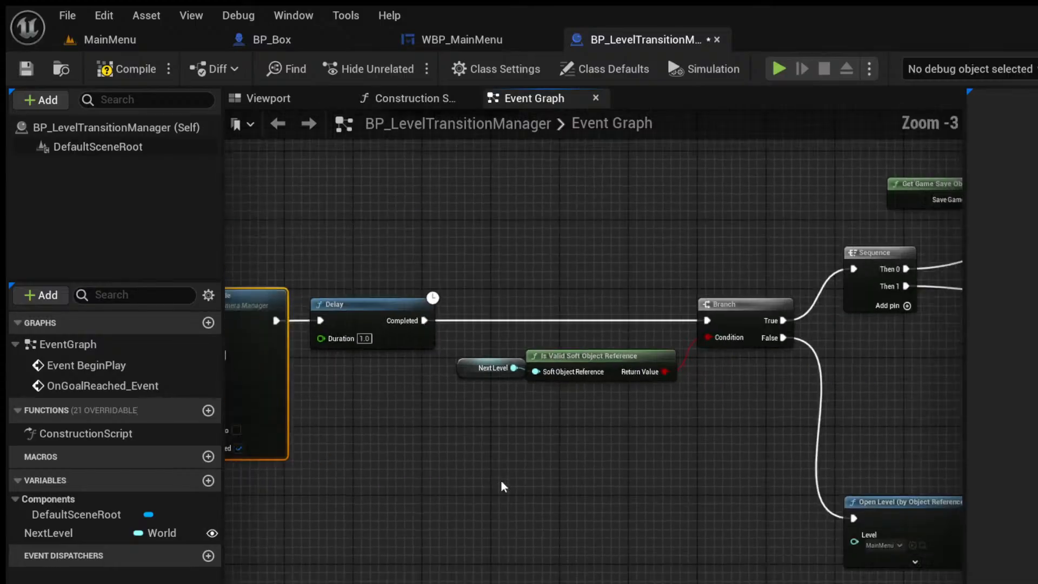
right_click_drag(608, 459, 480, 416)
scroll(479, 416, "up", 3)
left_click_drag(387, 212, 857, 485)
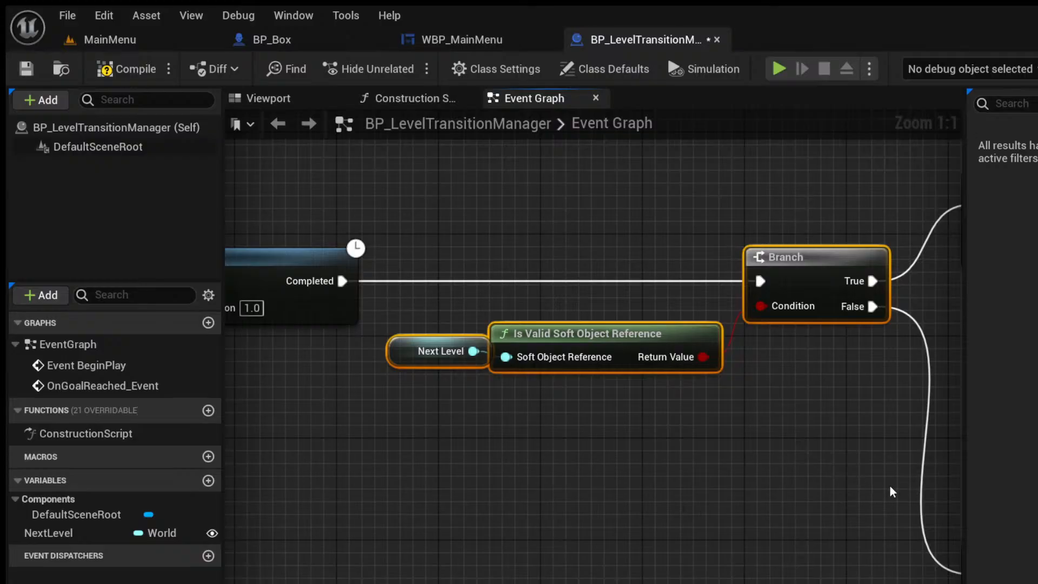
scroll(884, 487, "down", 4)
right_click_drag(837, 467, 442, 470)
scroll(633, 355, "up", 4)
right_click_drag(681, 350, 549, 398)
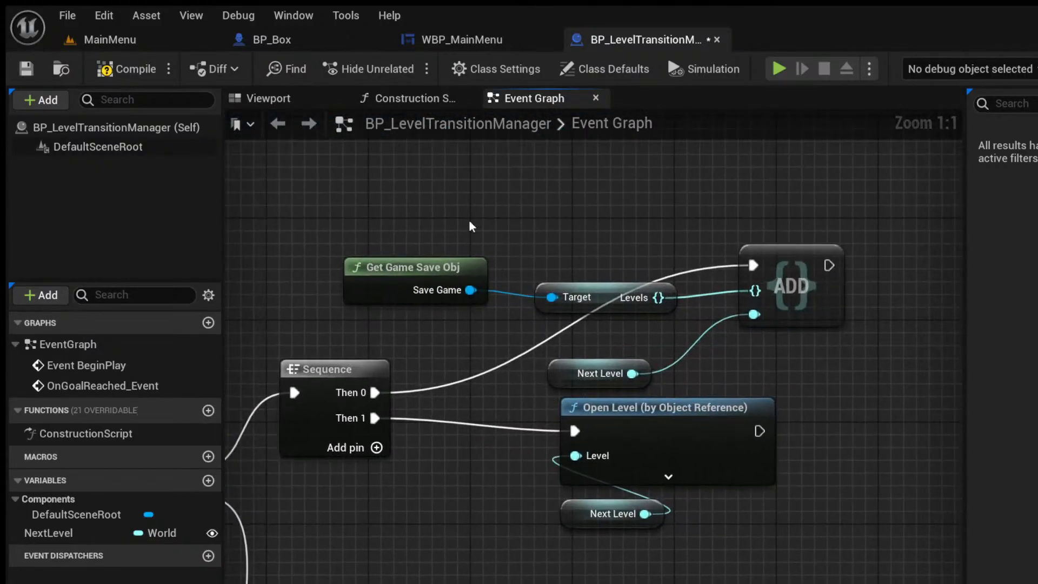
Align the Get Game Save Obj, Levels, Next Level and Add nodes above the Open Level nodes, and compile and close the blueprint.
left_click_drag(458, 212, 578, 297)
left_click(466, 204)
left_click_drag(491, 225, 646, 271)
left_click(784, 270)
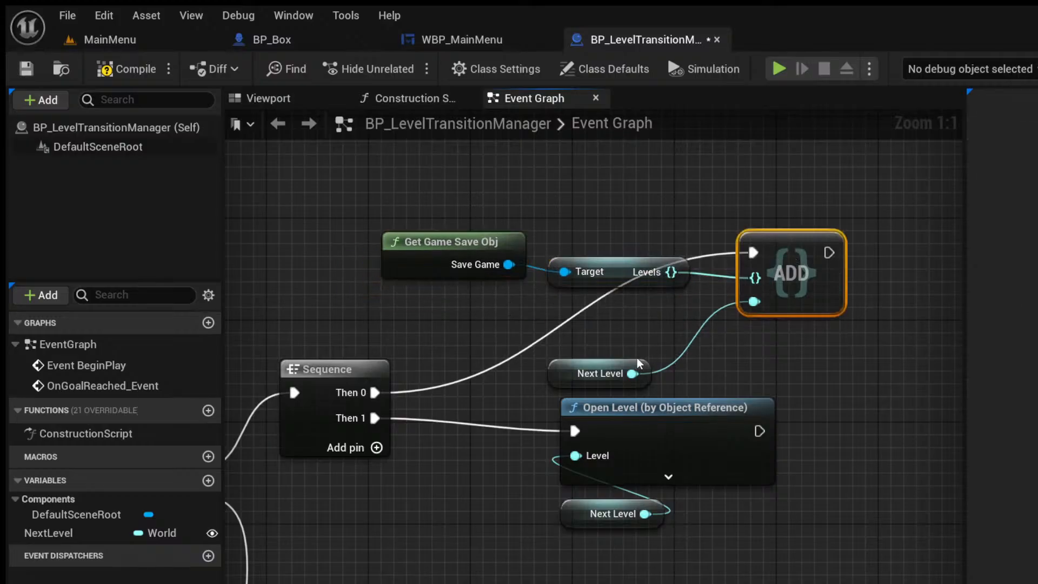
left_click_drag(576, 365, 601, 327)
left_click_drag(484, 418, 672, 576)
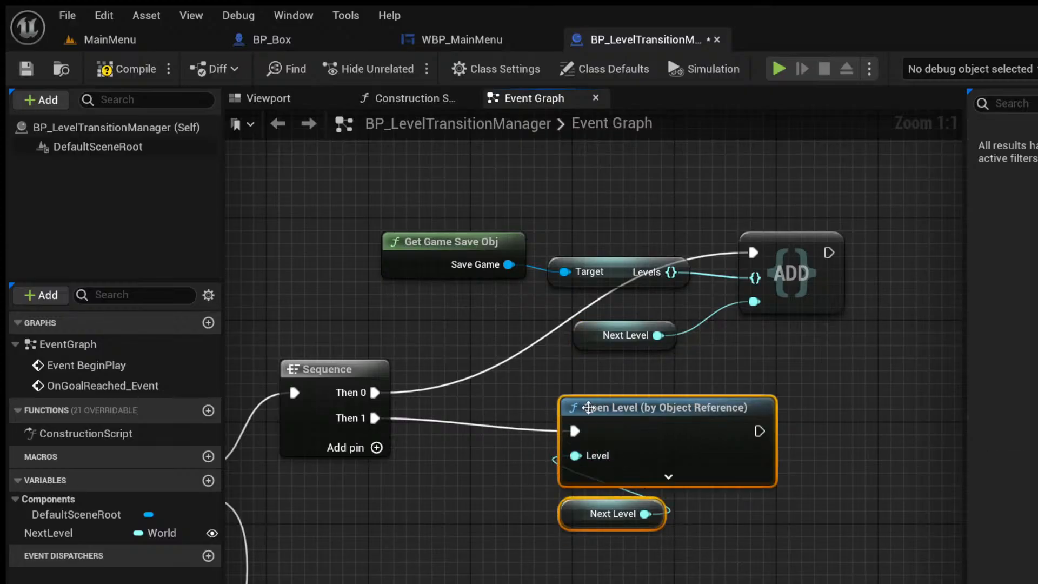
left_click_drag(465, 205, 857, 519)
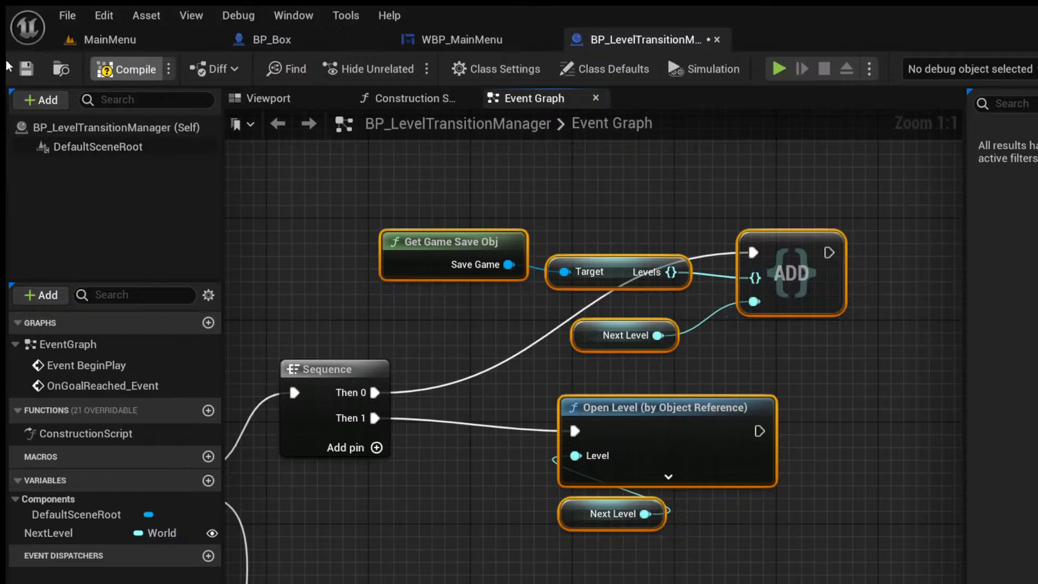
left_click(129, 69)
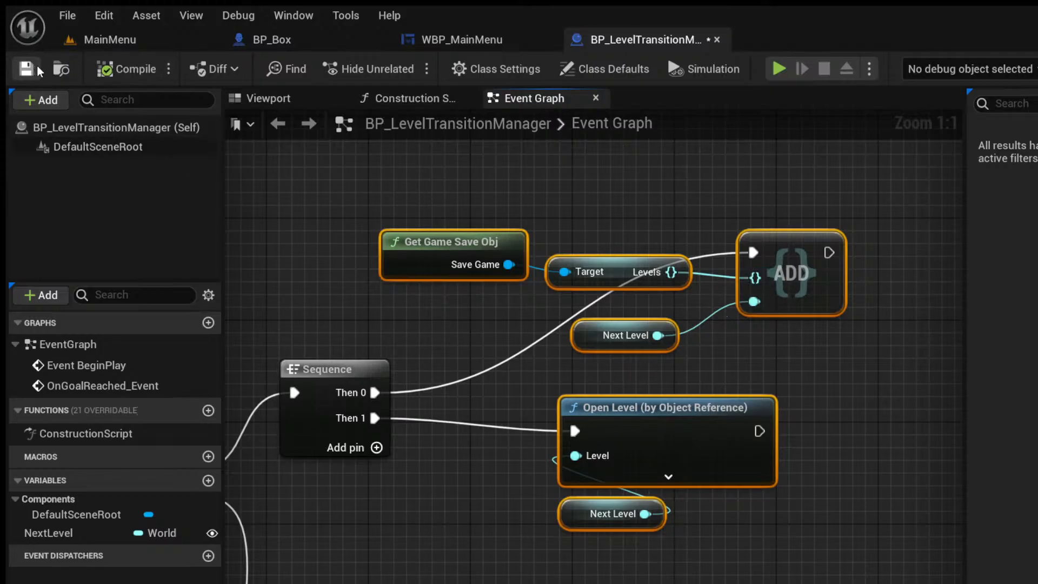
left_click(717, 40)
Look over the WBP_MainMenu event graph and the assets in the project's Blueprint folder.
scroll(570, 342, "down", 9)
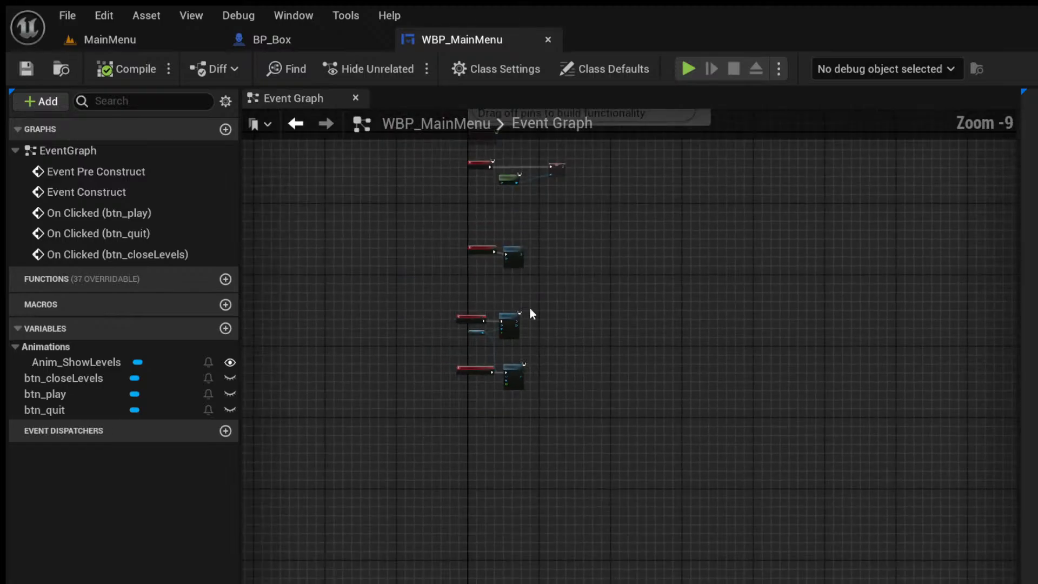
scroll(505, 170, "up", 6)
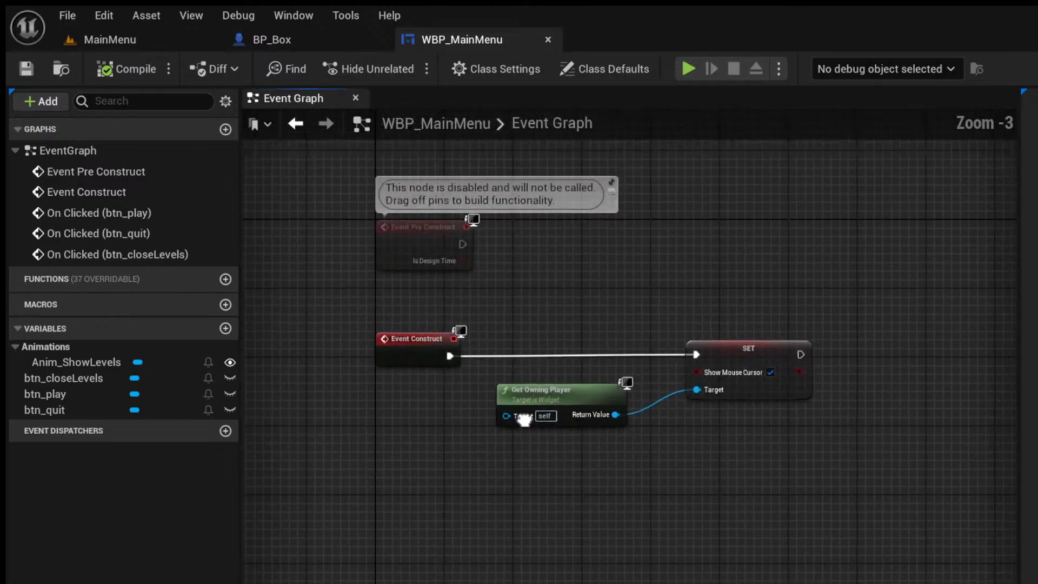
scroll(524, 454, "down", 6)
left_click(131, 48)
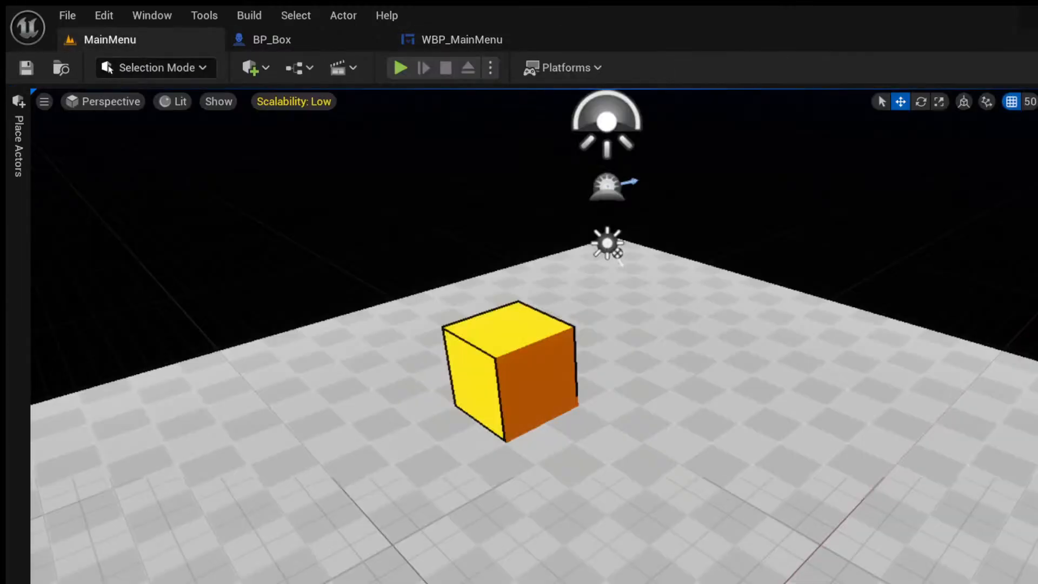
key("ctrl+space")
left_click(608, 513)
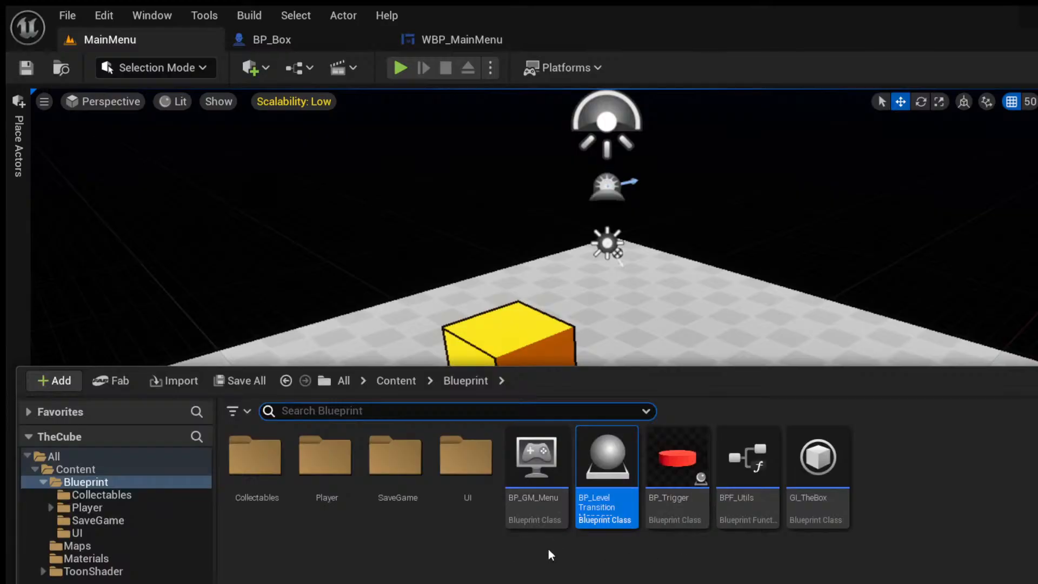
left_click(816, 486)
key("ctrl+space")
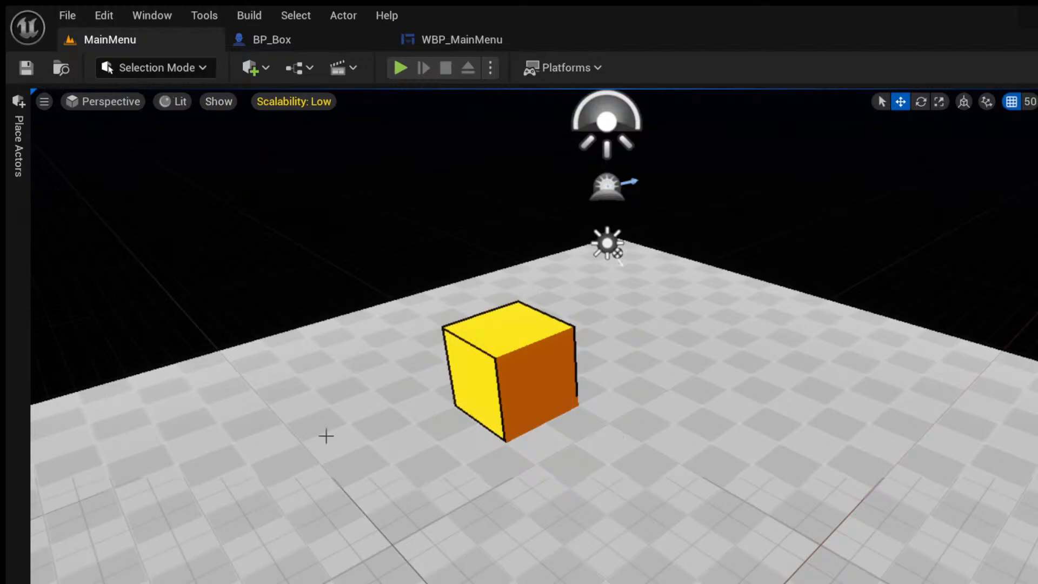
Play-test the MainMenu level and start level 1 from the level list.
left_click(400, 68)
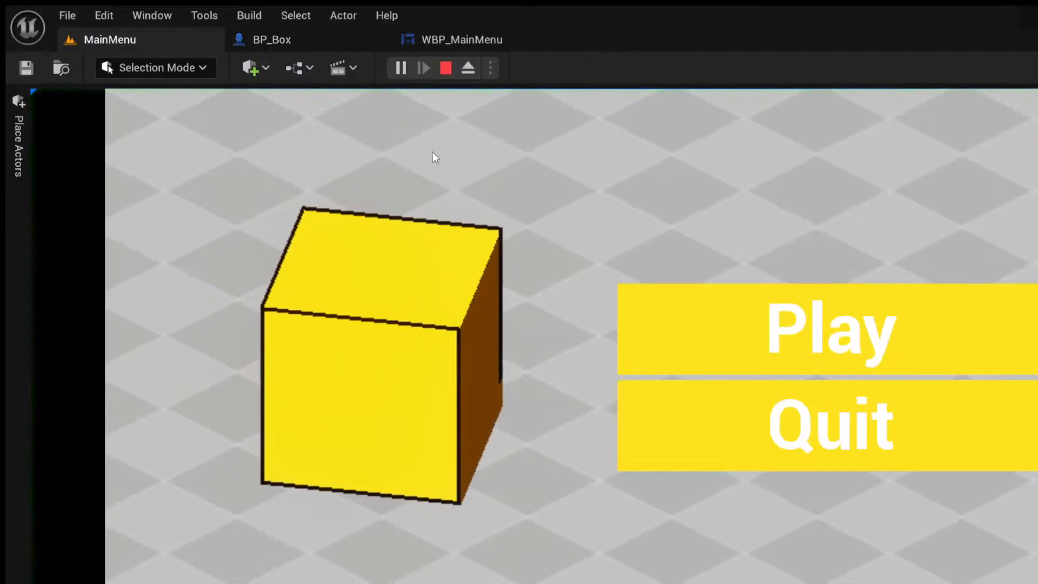
left_click(760, 363)
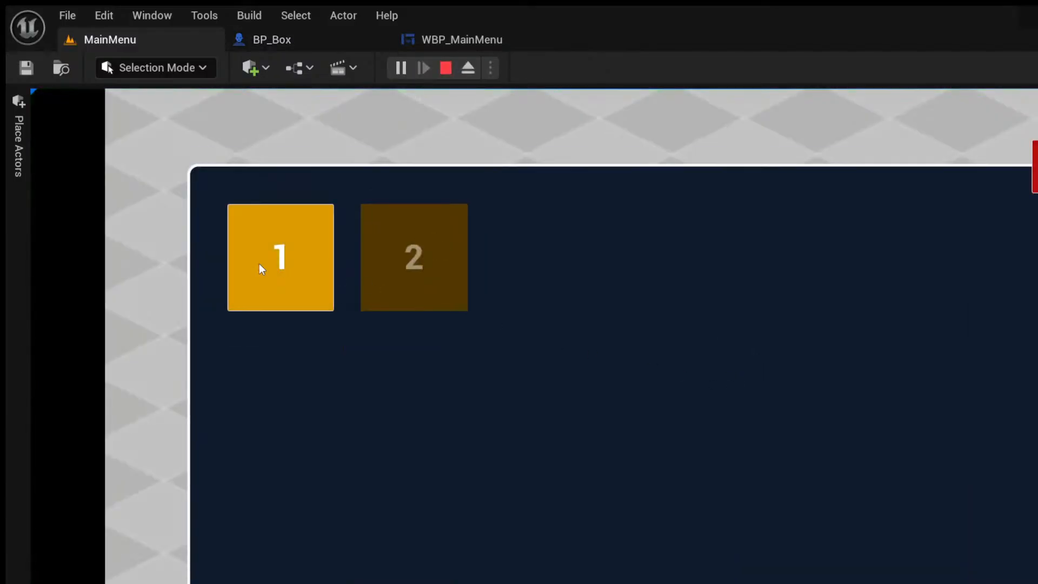
left_click(299, 257)
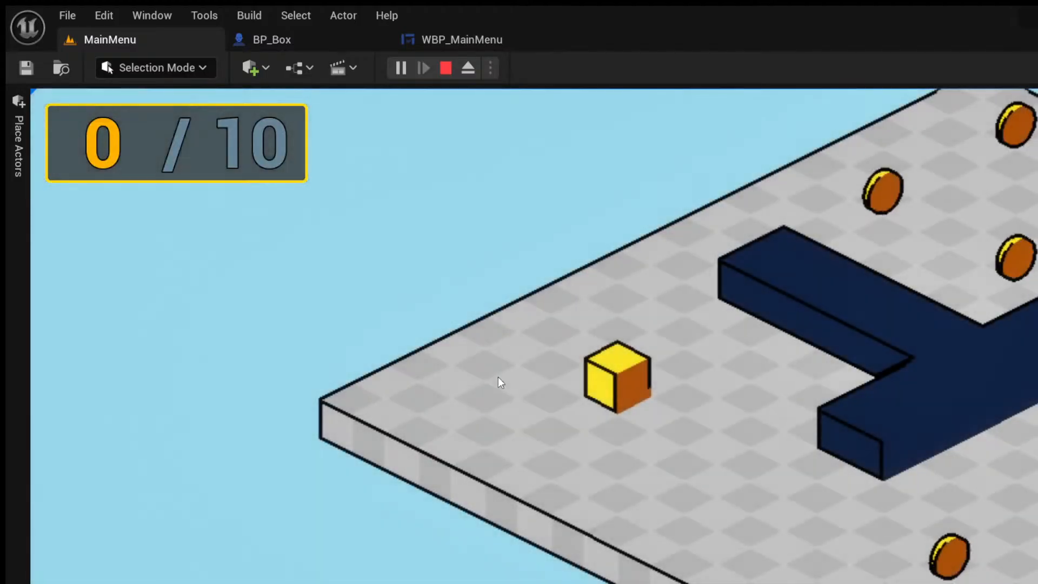
left_click(498, 377)
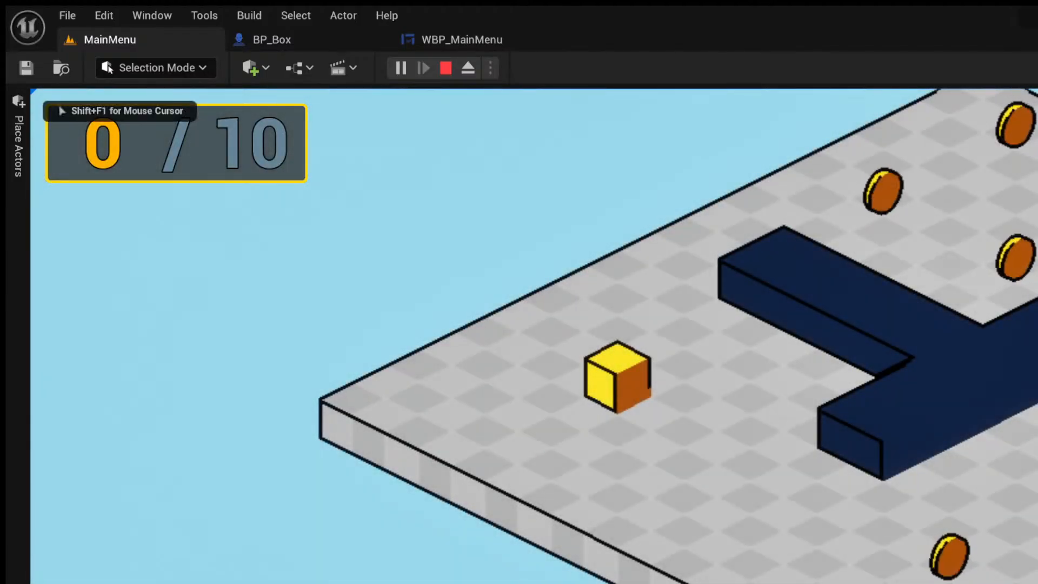
Roll the cube through level 1 and collect all ten coins to trigger the transition to the next level.
key("d")
key("s")
key("a")
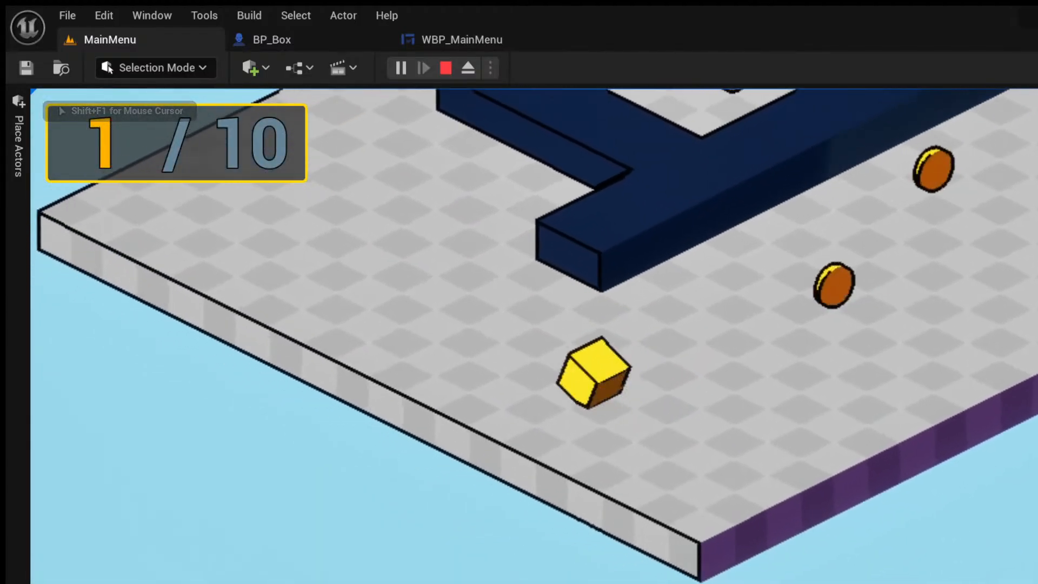
key("w")
key("d")
key("s")
key("w")
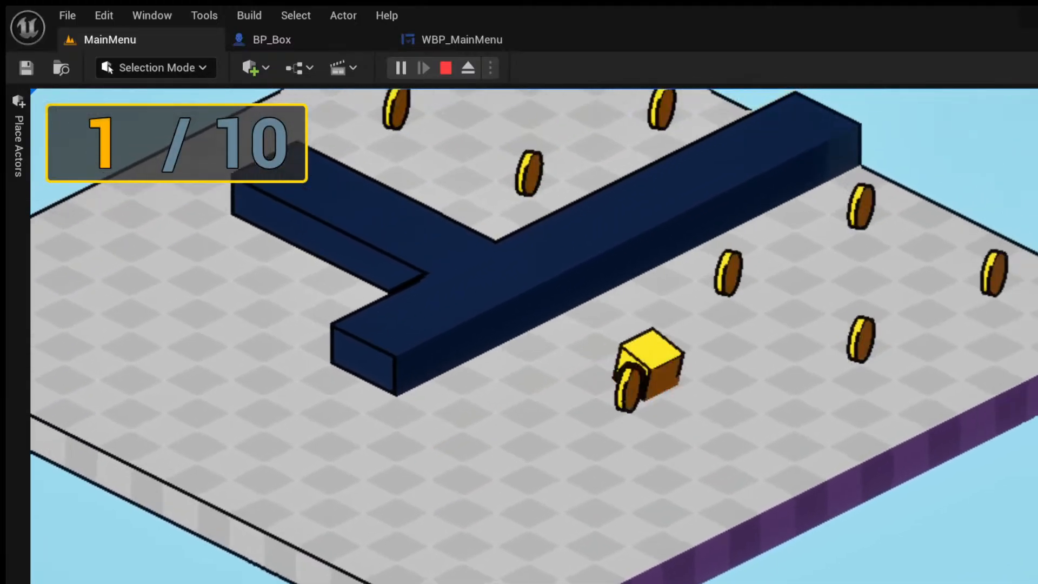
key("d")
key("s")
key("a")
key("w")
key("d")
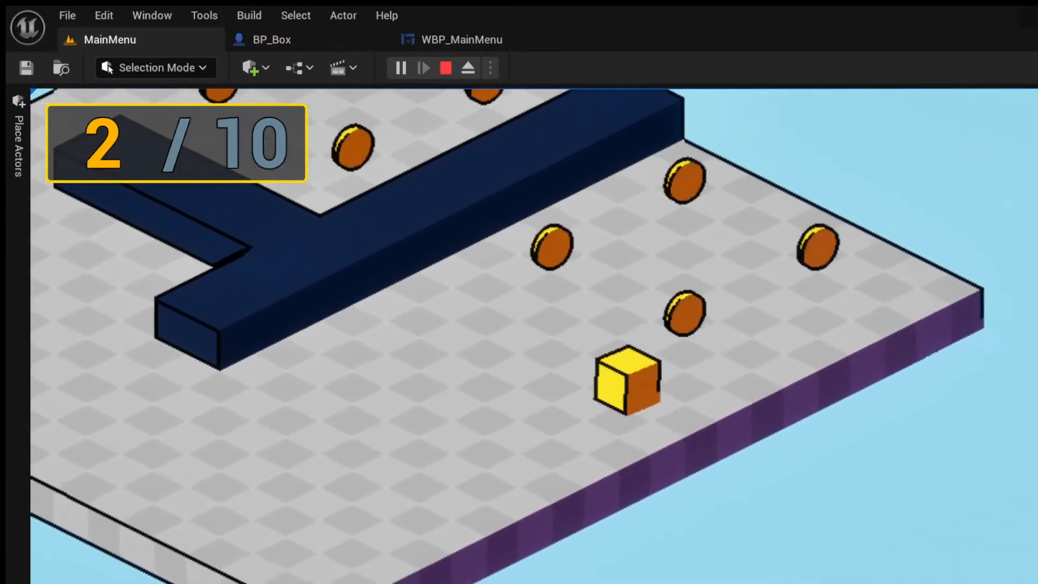
key("w")
key("a")
key("s")
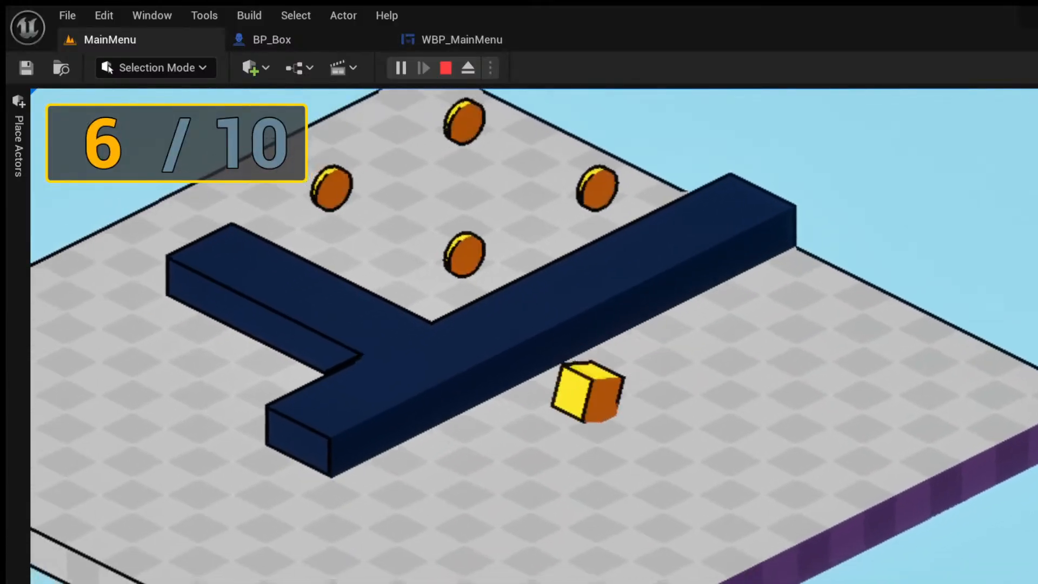
key("a")
key("space")
key("w")
key("space")
key("a")
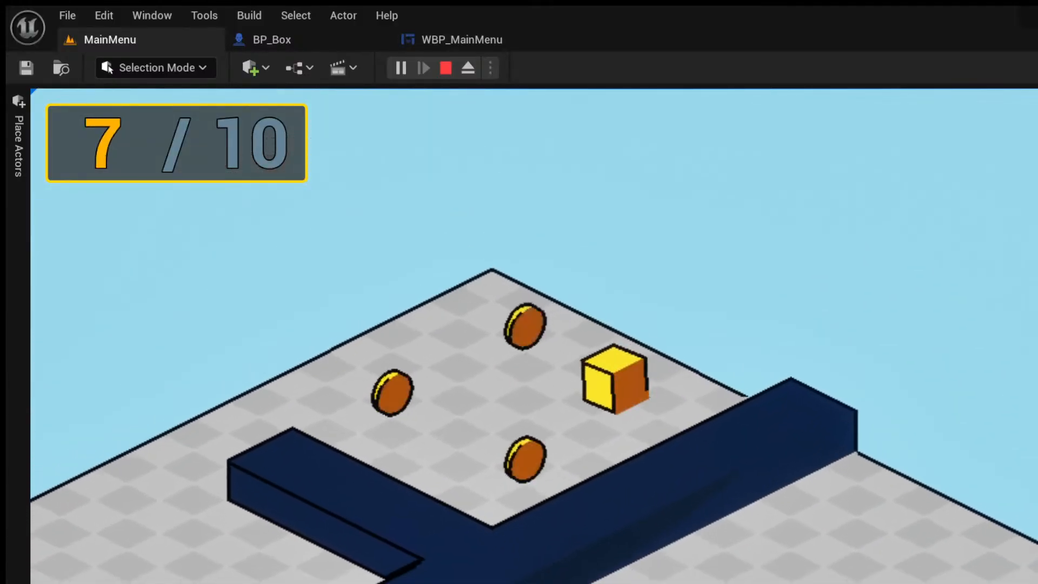
key("a")
key("s")
key("d")
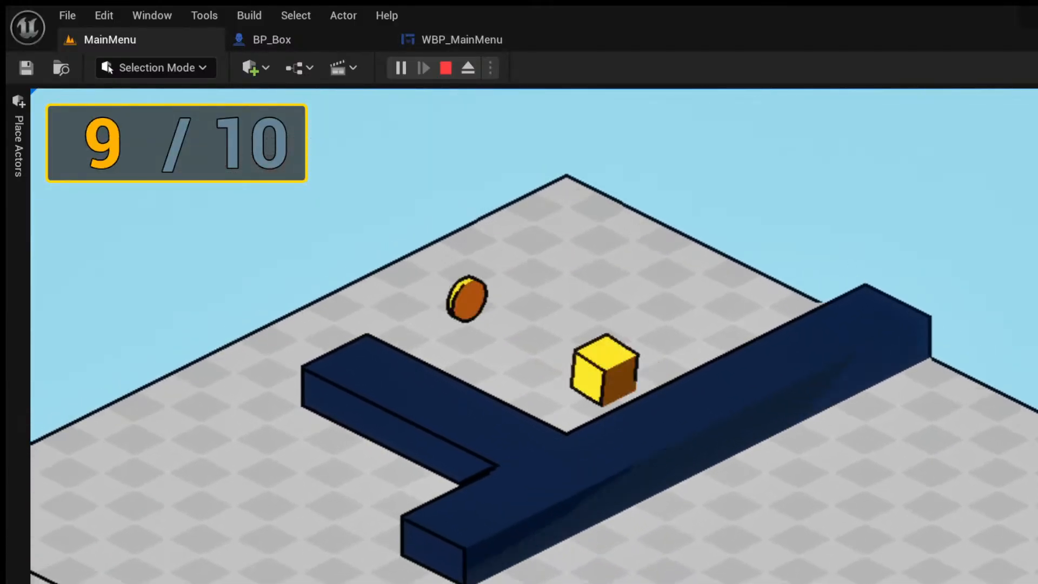
key("a")
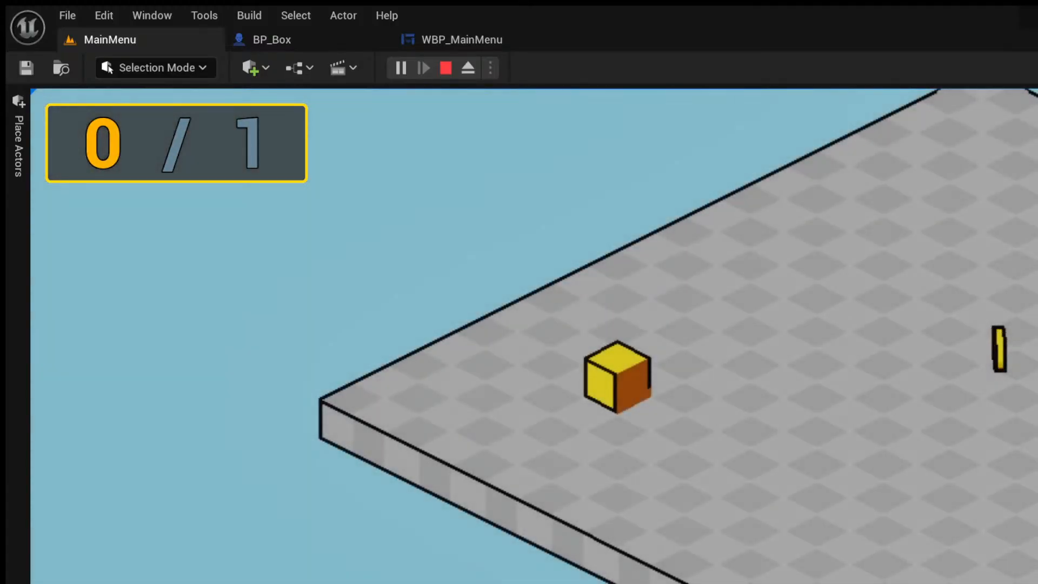
Roll the cube around level 2 and collect its single coin to finish the level.
key("d")
key("w")
key("a")
key("s")
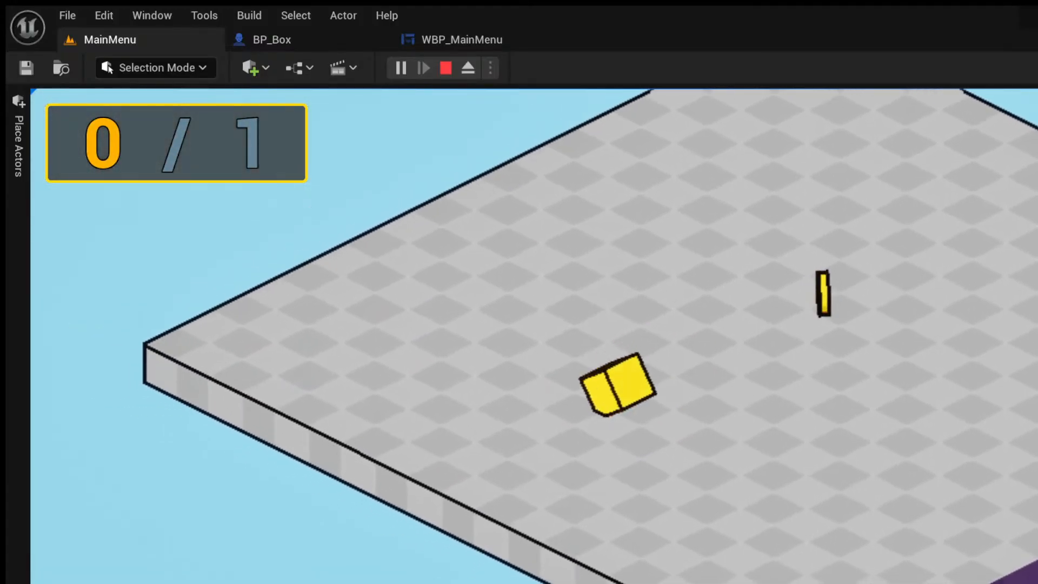
key("w")
key("a")
key("s")
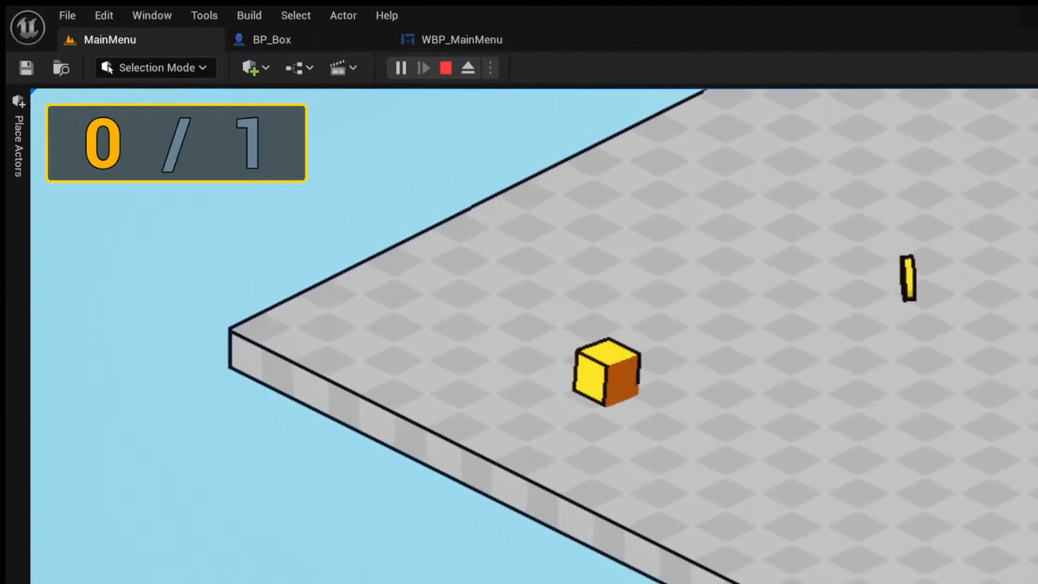
key("w")
key("d")
key("w")
key("w")
key("w")
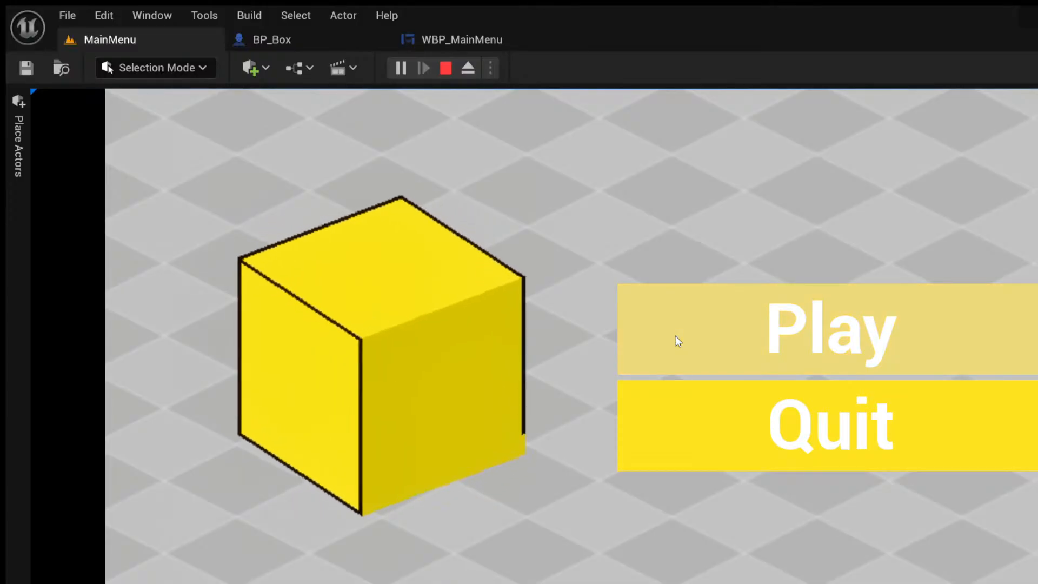
Check the level tiles in the level list before and after quitting and restarting the play test.
left_click(857, 322)
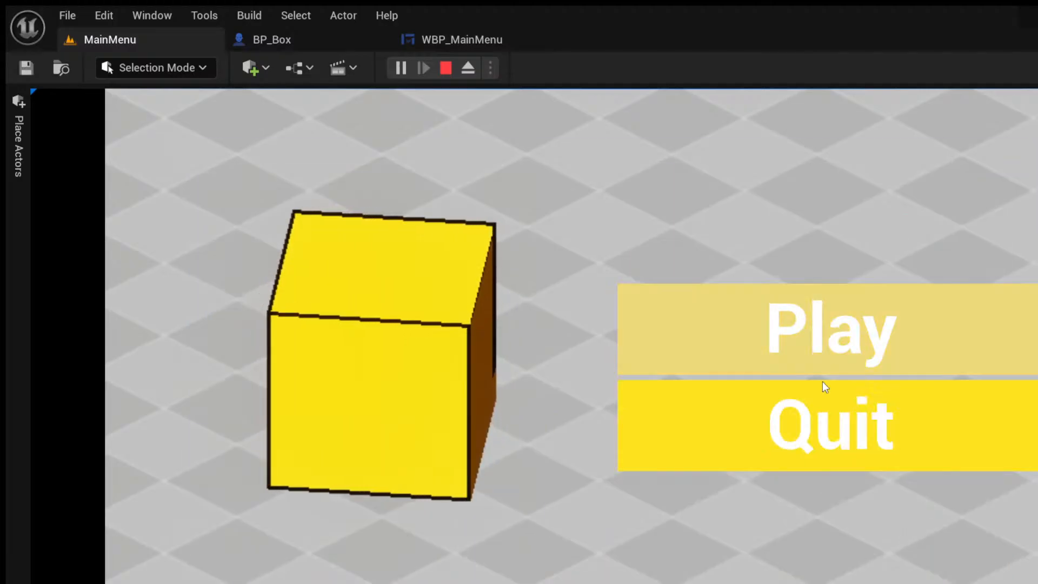
left_click(813, 445)
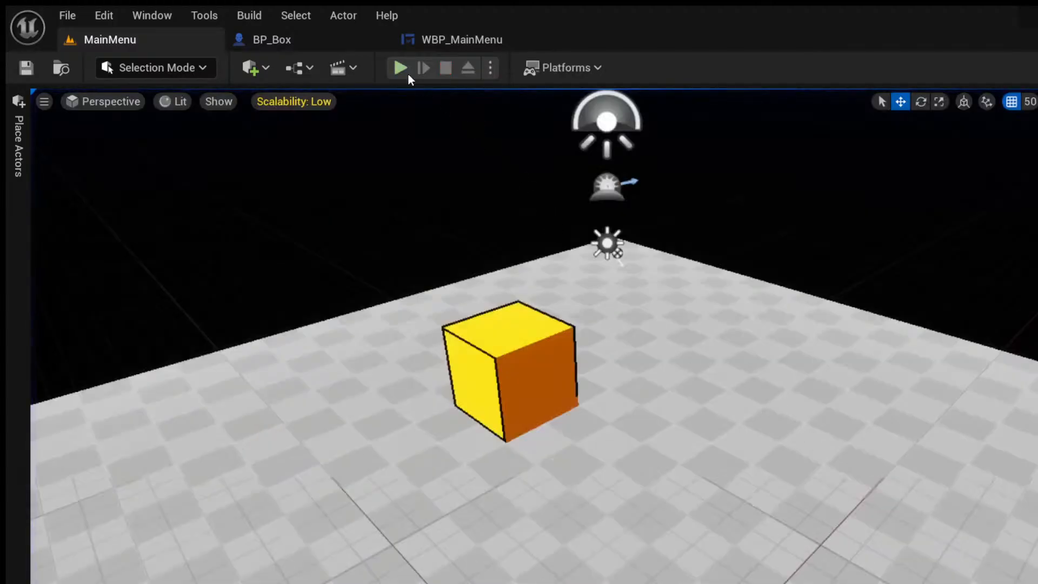
left_click(401, 68)
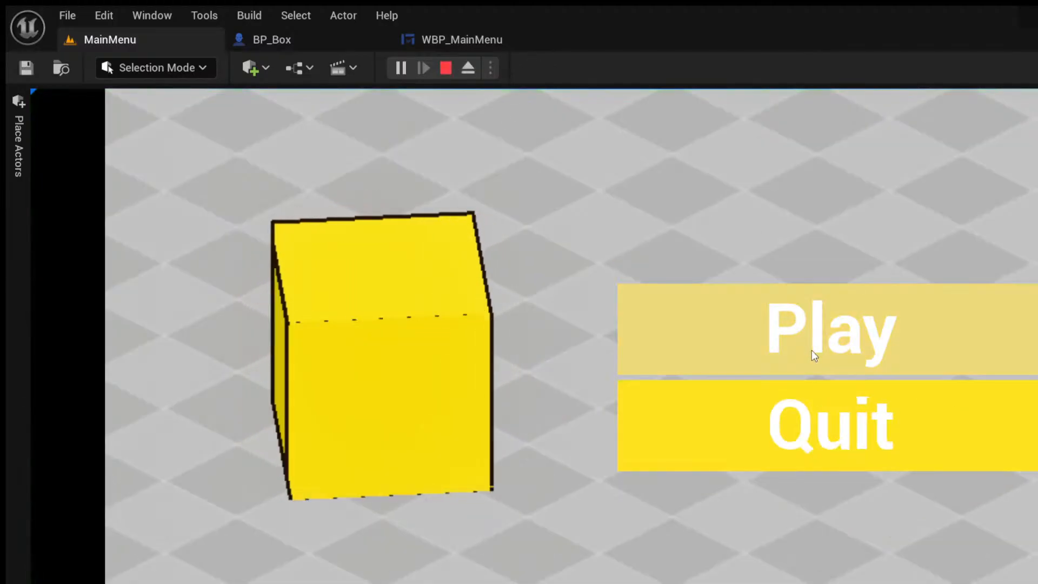
left_click(759, 327)
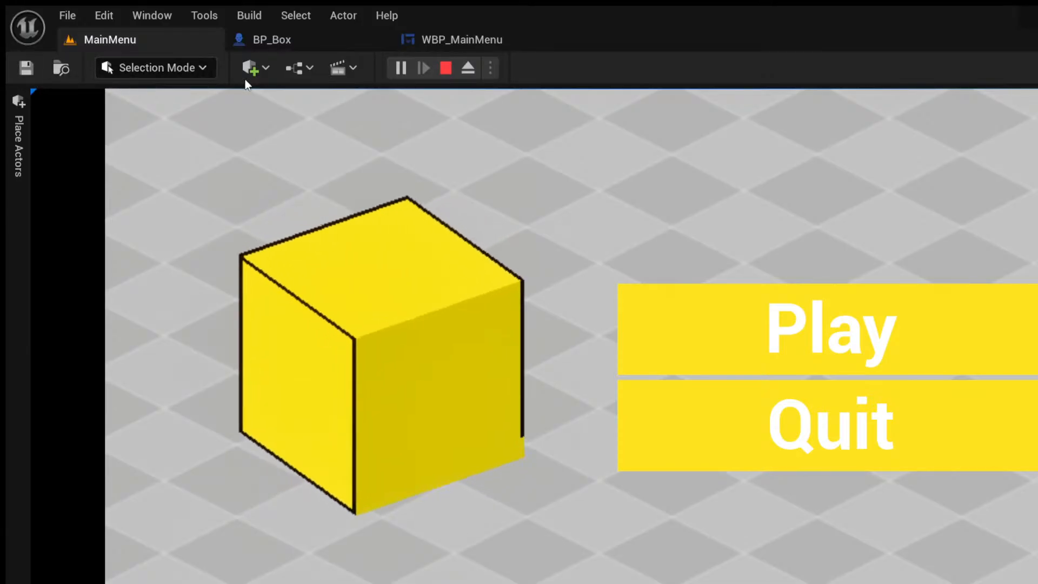
Start level 1 from the level list and roll the cube to collect the coins behind the dark blue wall.
left_click(656, 302)
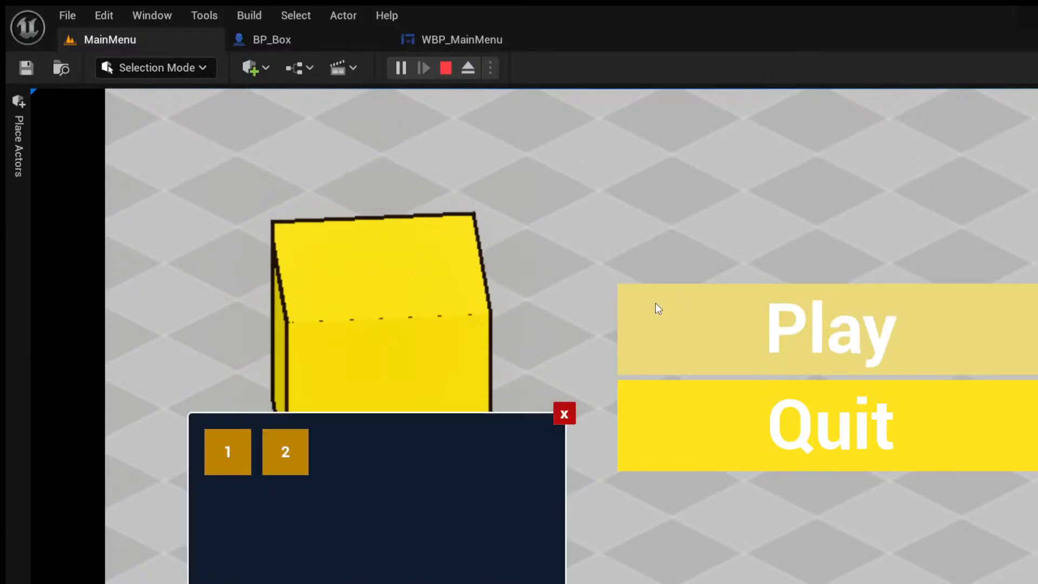
left_click(324, 293)
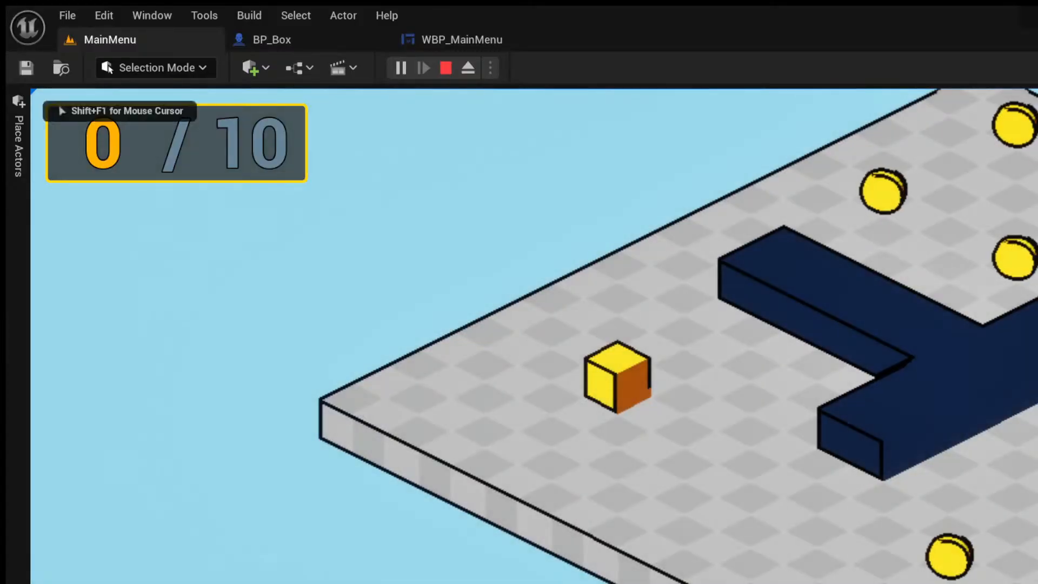
key("w")
key("d")
key("space")
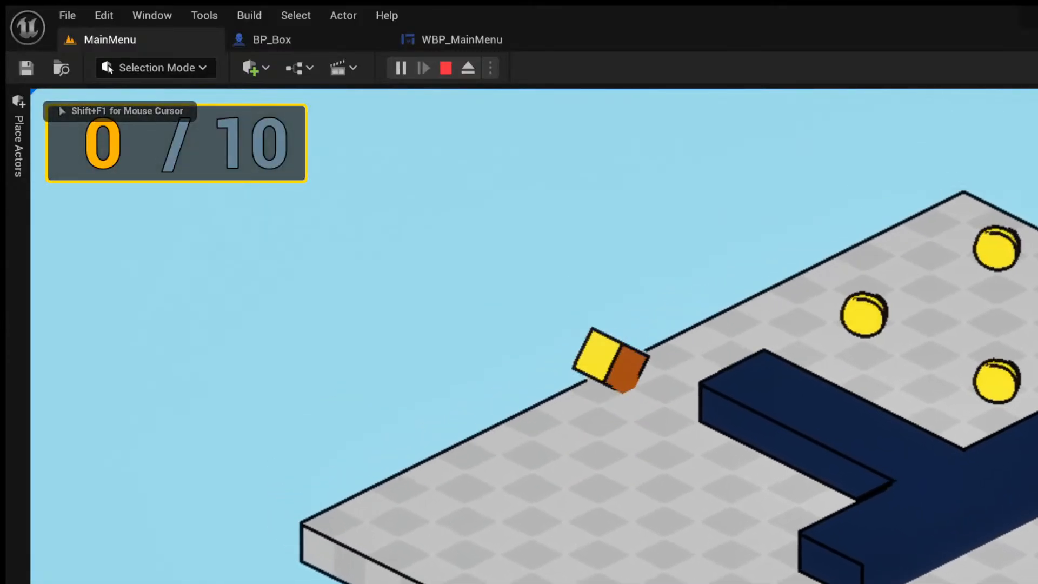
key("d")
key("s")
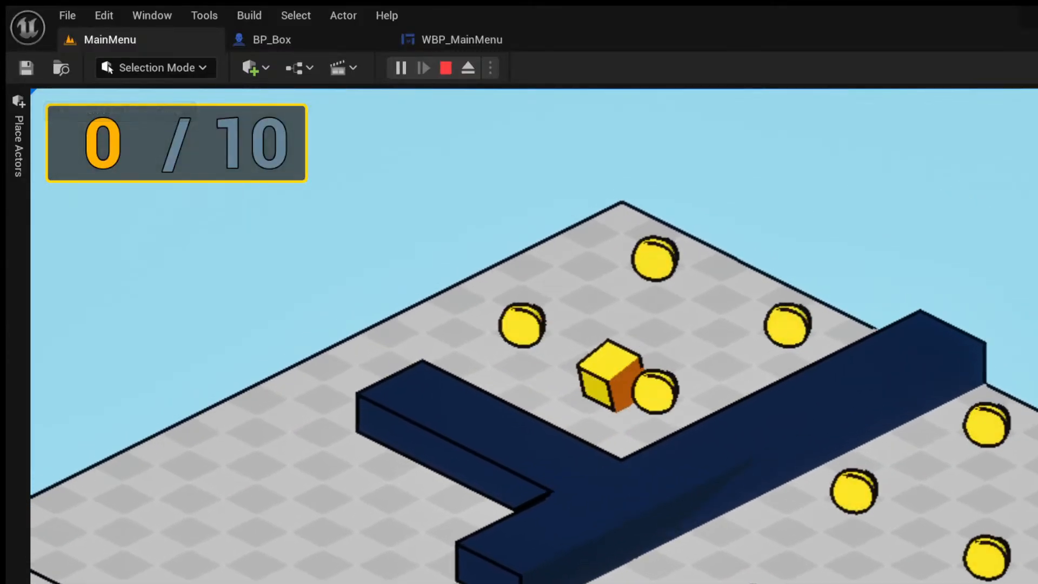
key("d")
key("w")
key("a")
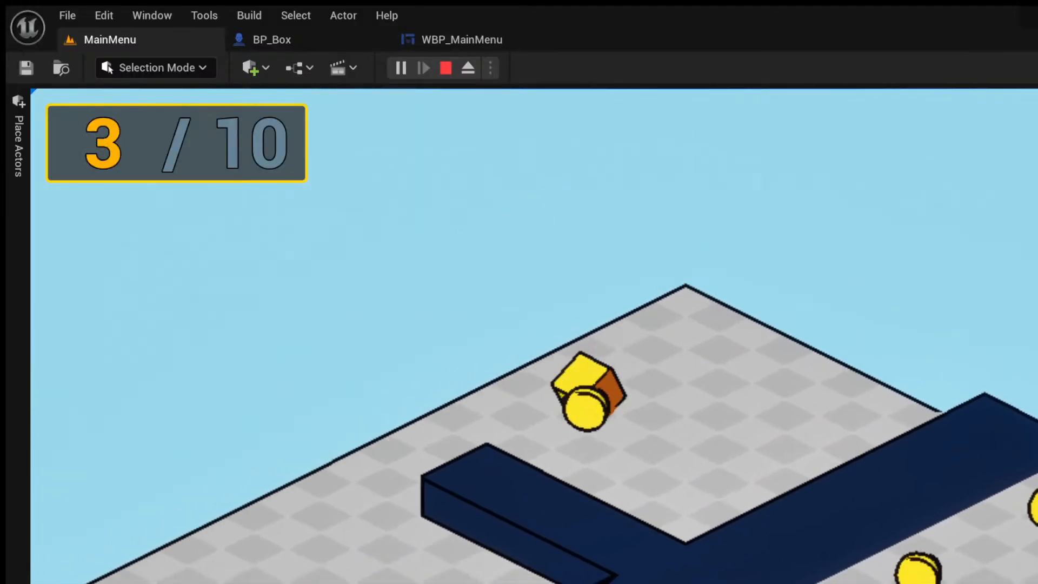
key("s")
key("d")
key("a")
key("s")
key("space")
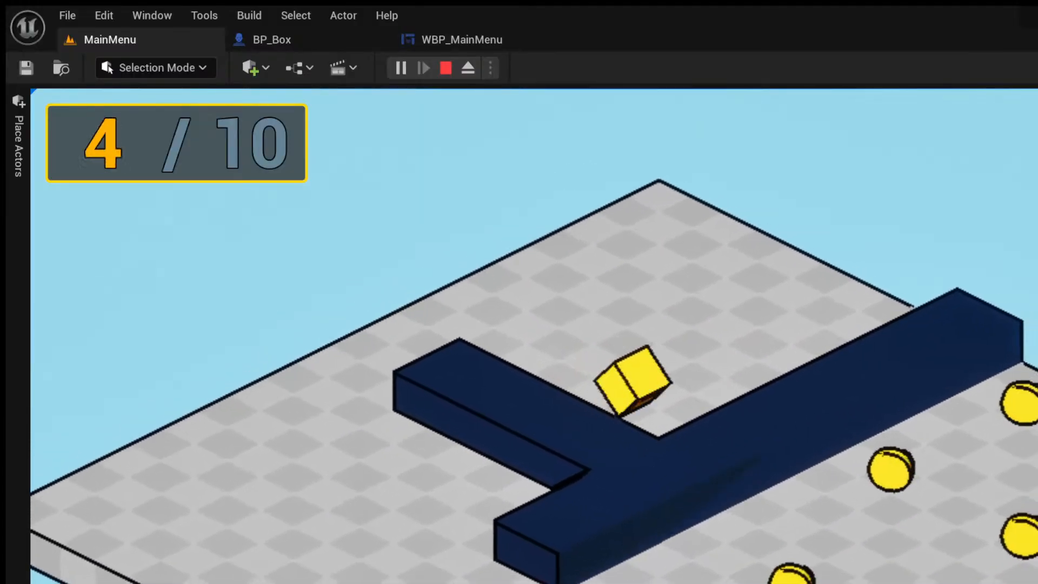
Roll the cube to the near side of the wall to collect the remaining coins, and stop the play test.
key("s")
key("a")
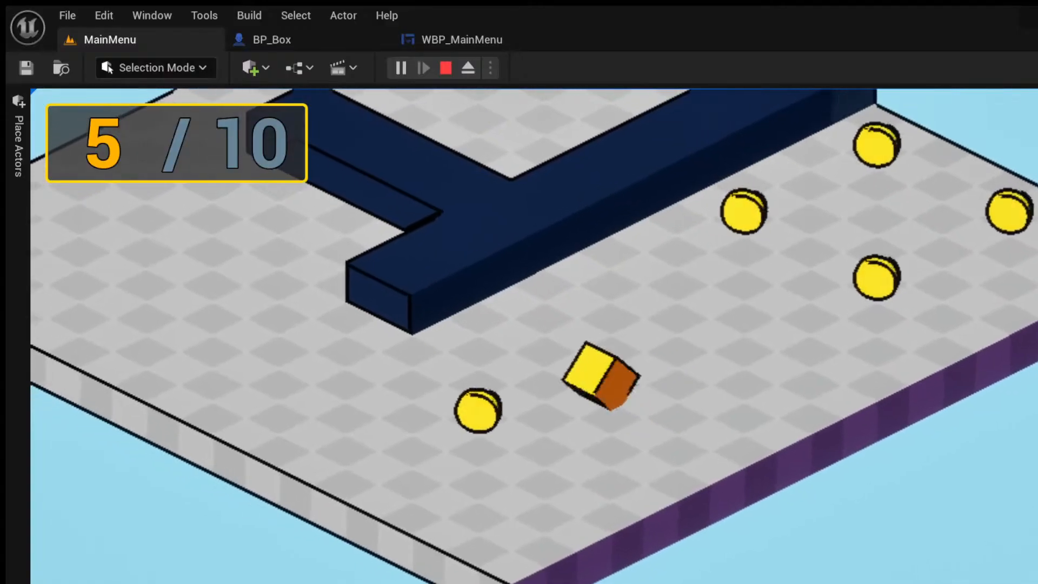
key("s")
key("d")
key("w")
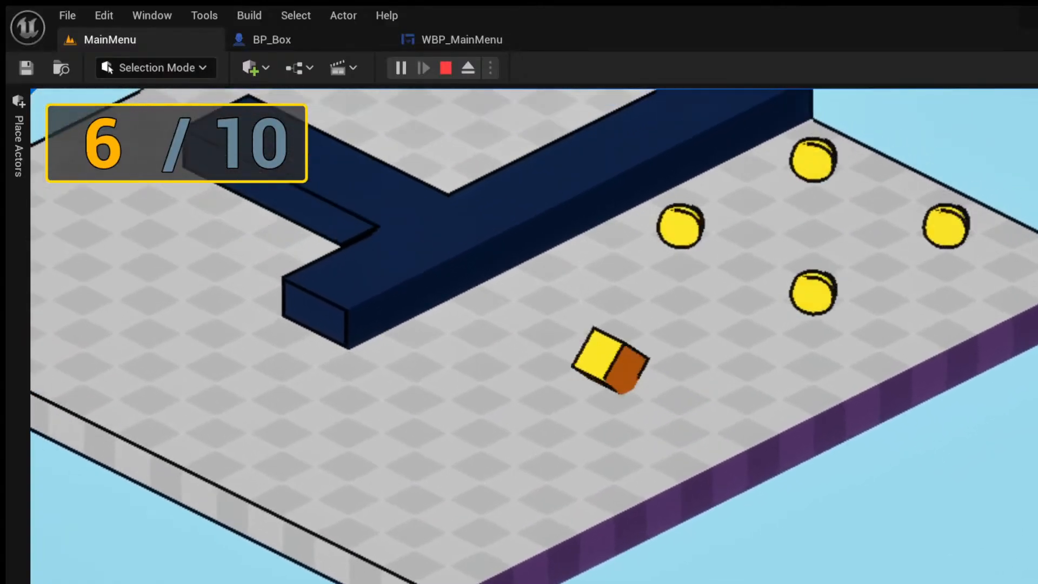
key("d")
key("s")
key("d")
key("w")
key("a")
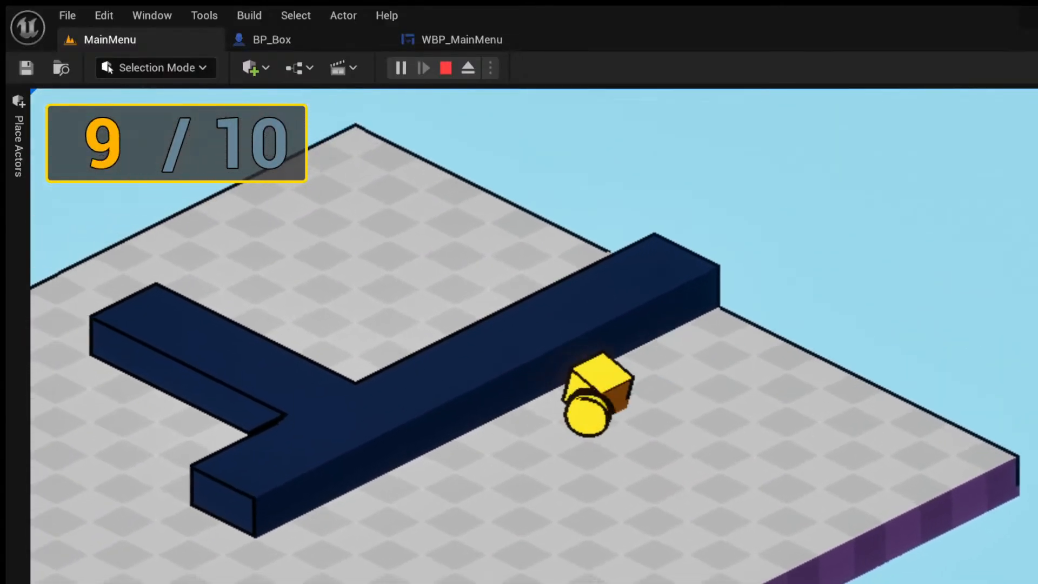
key("s")
key("a")
key("Escape")
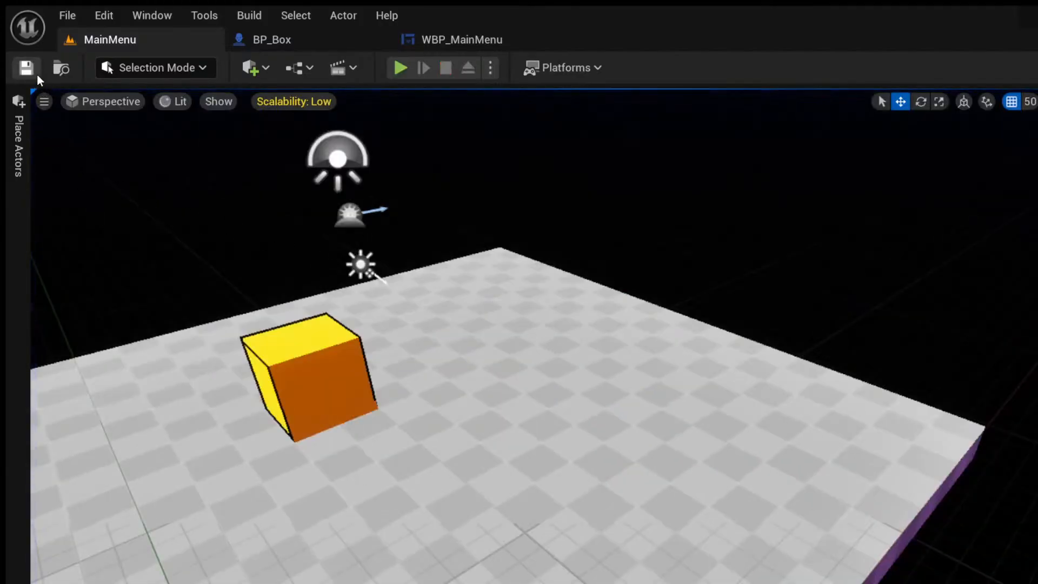
Duplicate the WBP_MainMenu widget blueprint in the Blueprint/UI folder.
key("ctrl+space")
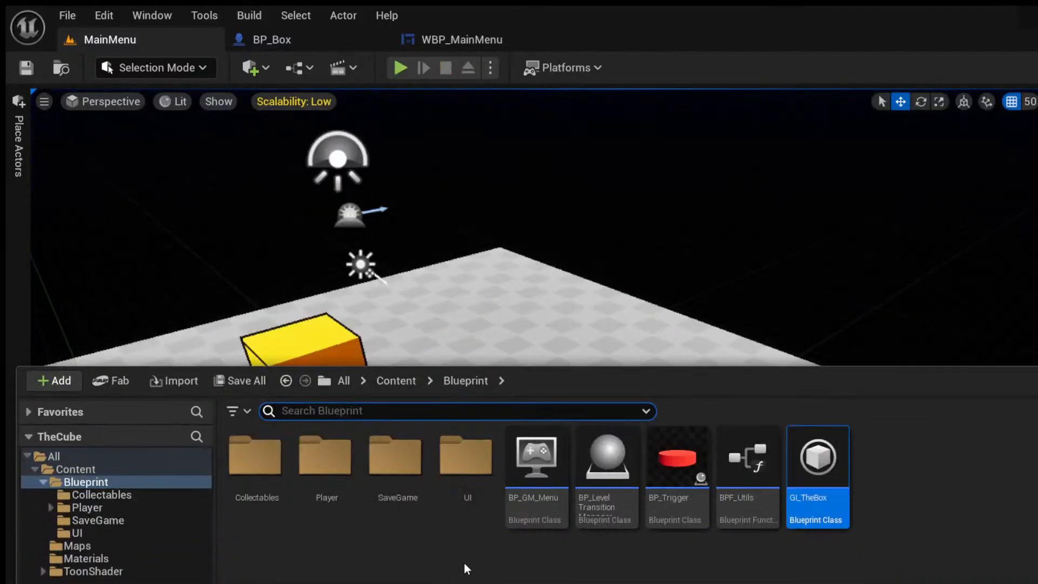
left_click(393, 382)
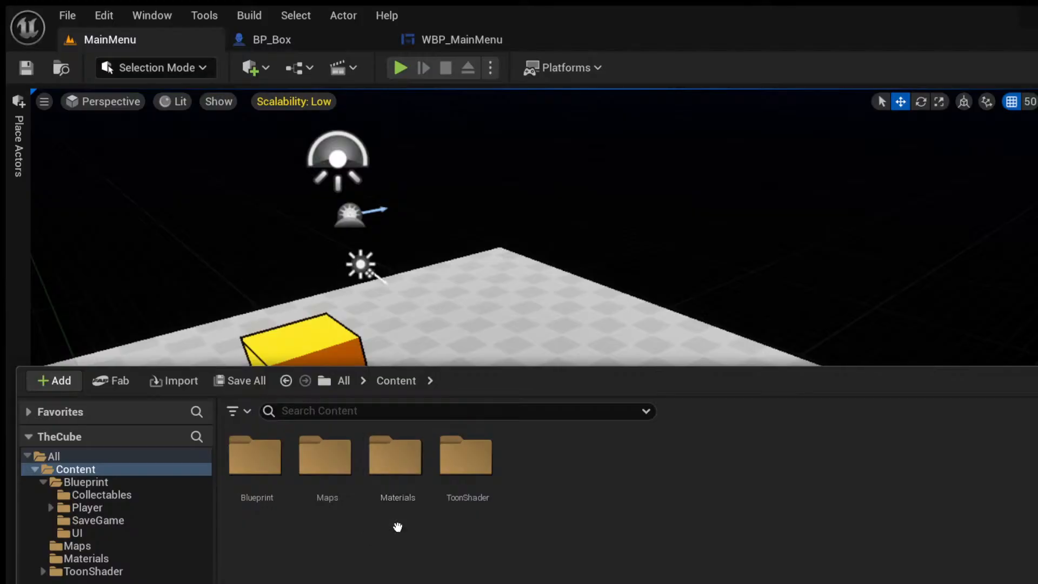
double_click(274, 497)
double_click(455, 512)
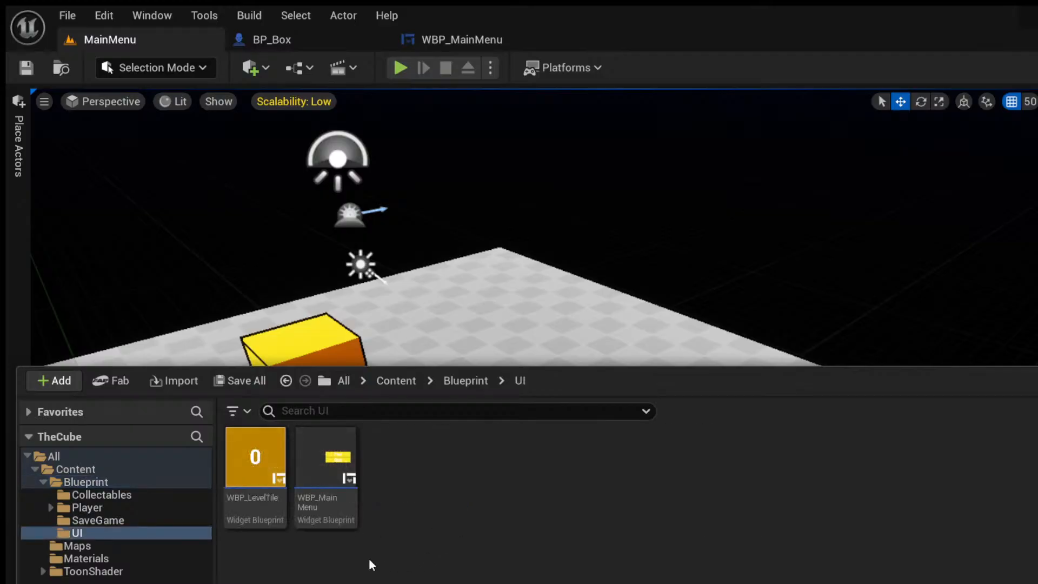
left_click(336, 522)
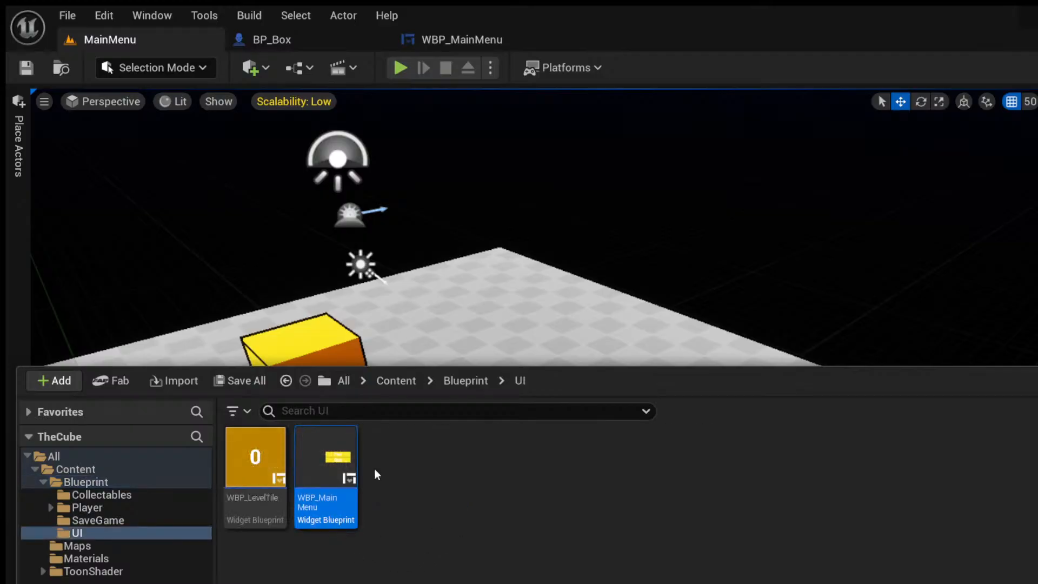
key("ctrl+d")
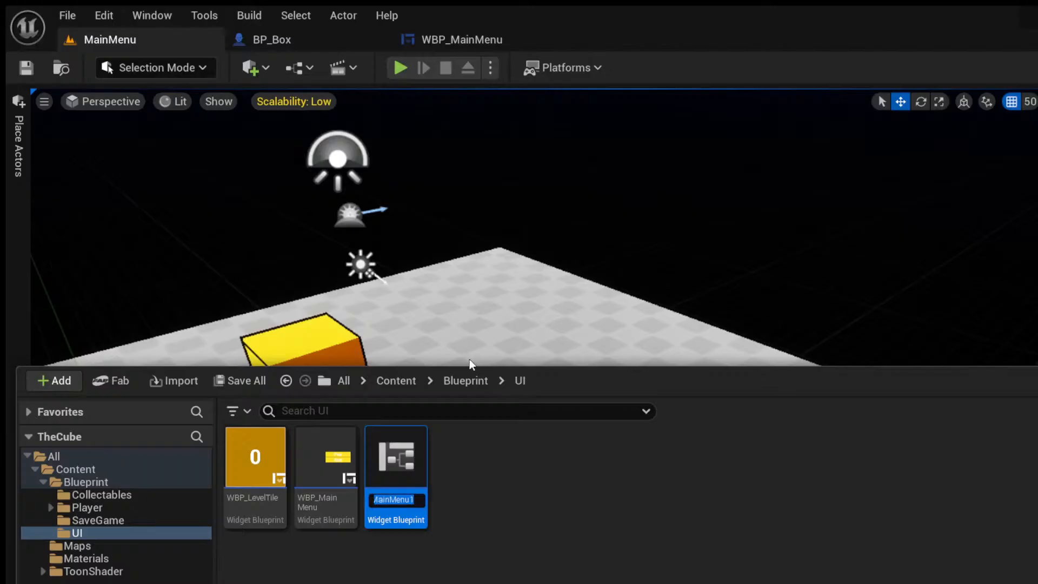
Name the duplicated widget blueprint WBP_InGameMenu.
key("End")
key("BackSpace")
key("BackSpace")
key("BackSpace")
key("BackSpace")
key("BackSpace")
key("BackSpace")
key("BackSpace")
key("BackSpace")
key("BackSpace")
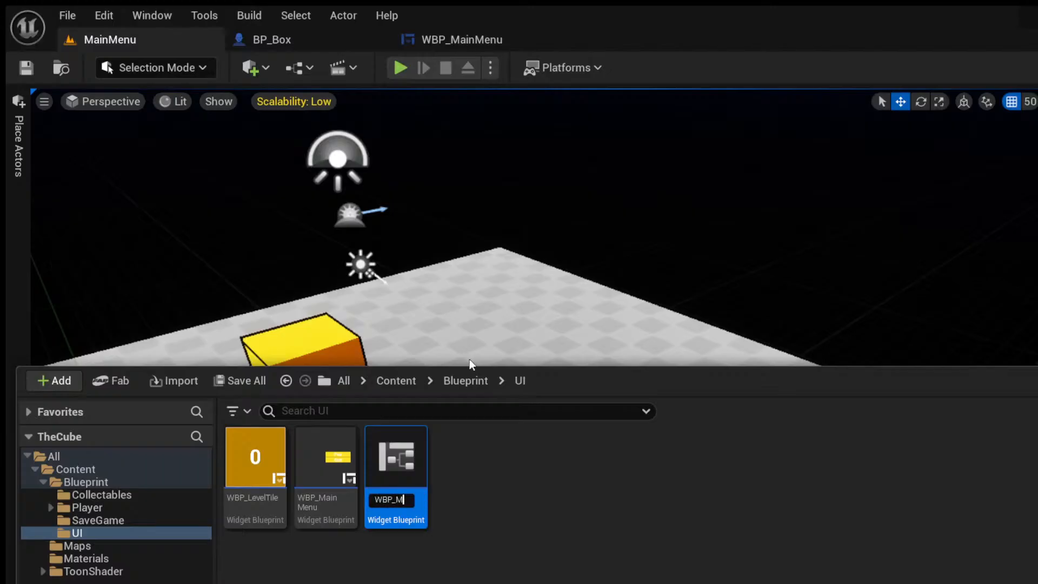
type("InGame")
type("Menu")
key("Return")
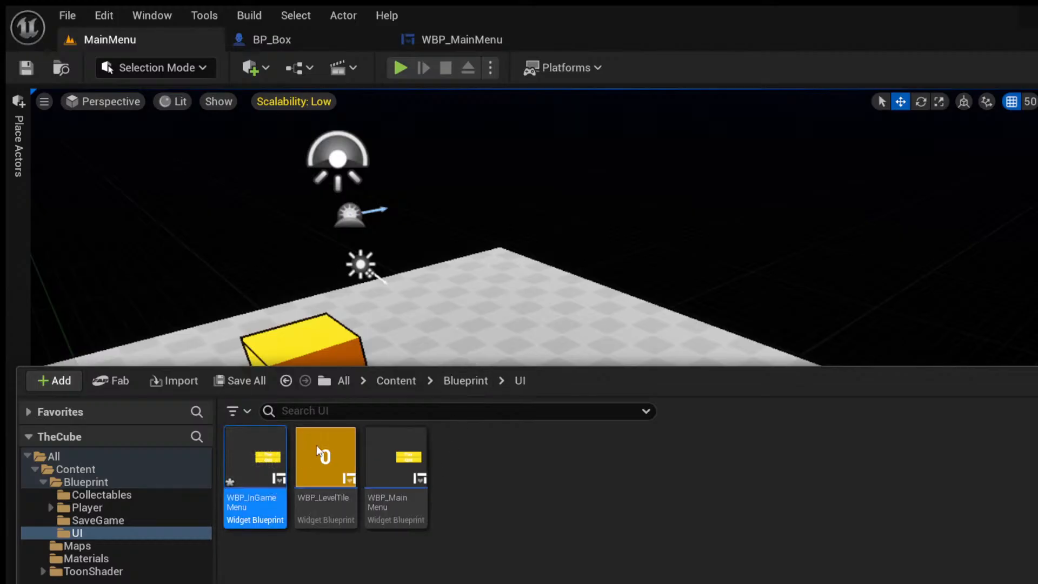
key("ctrl+space")
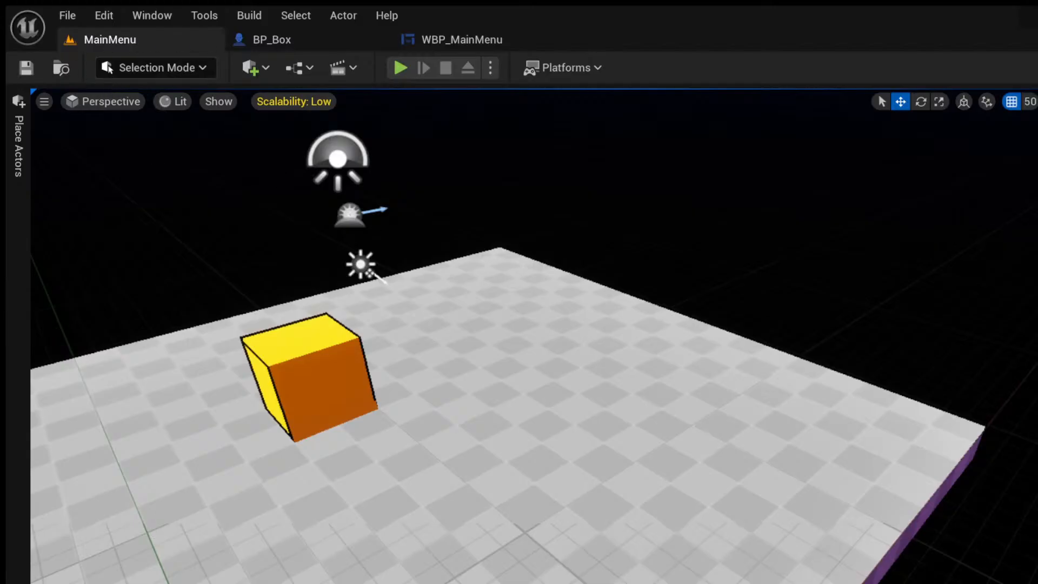
Create an input action named IA_InGameMenu in the Blueprint/Player/Input folder and select the IMC_Default mapping context.
key("ctrl+space")
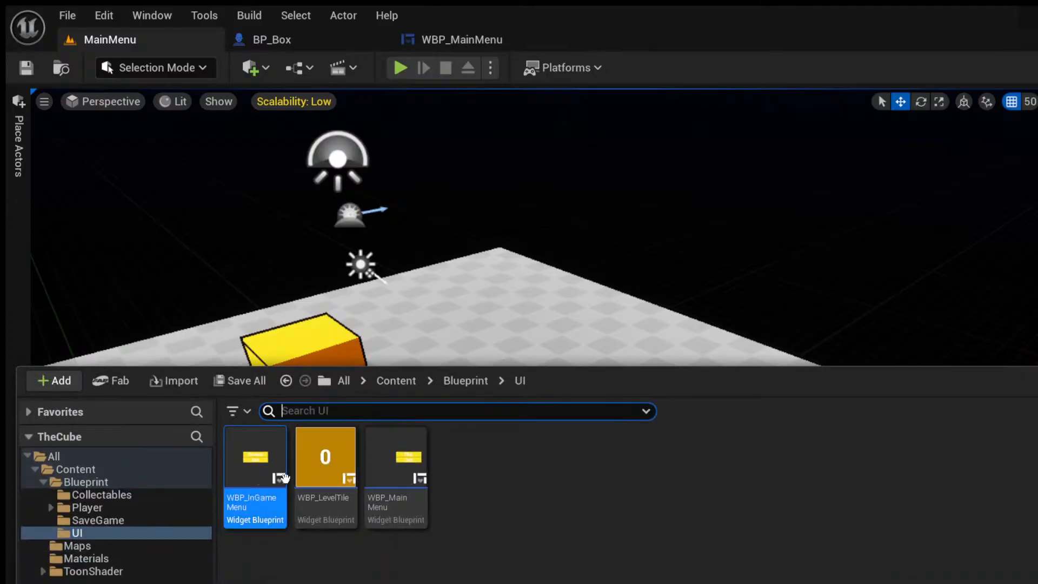
left_click(388, 382)
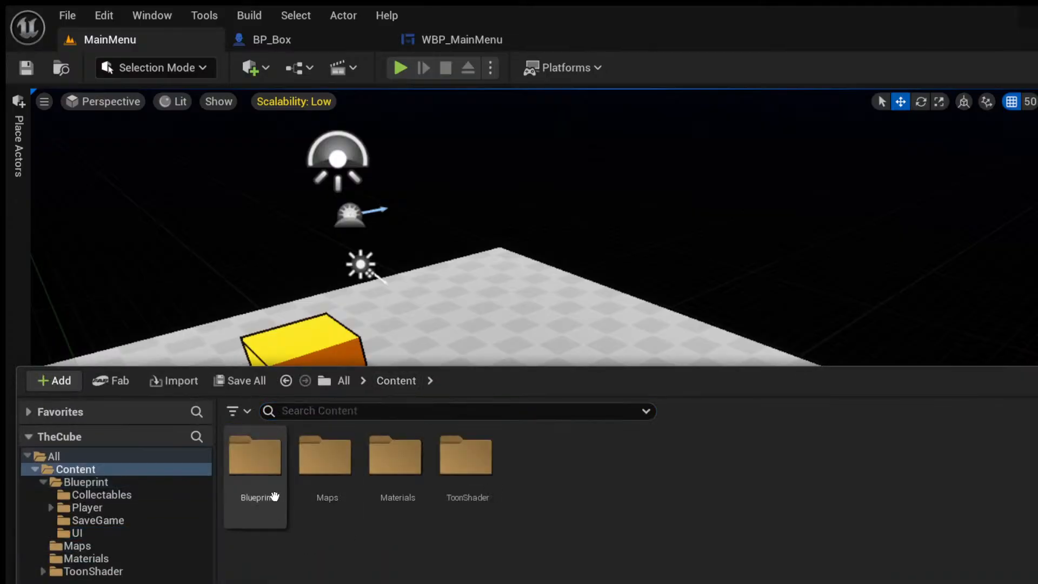
double_click(273, 493)
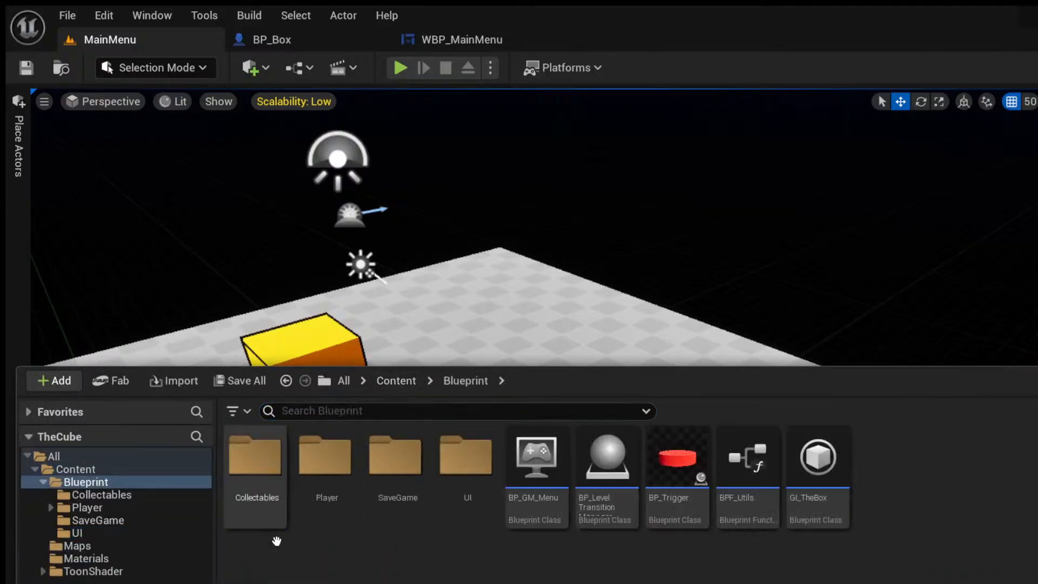
double_click(331, 494)
double_click(273, 522)
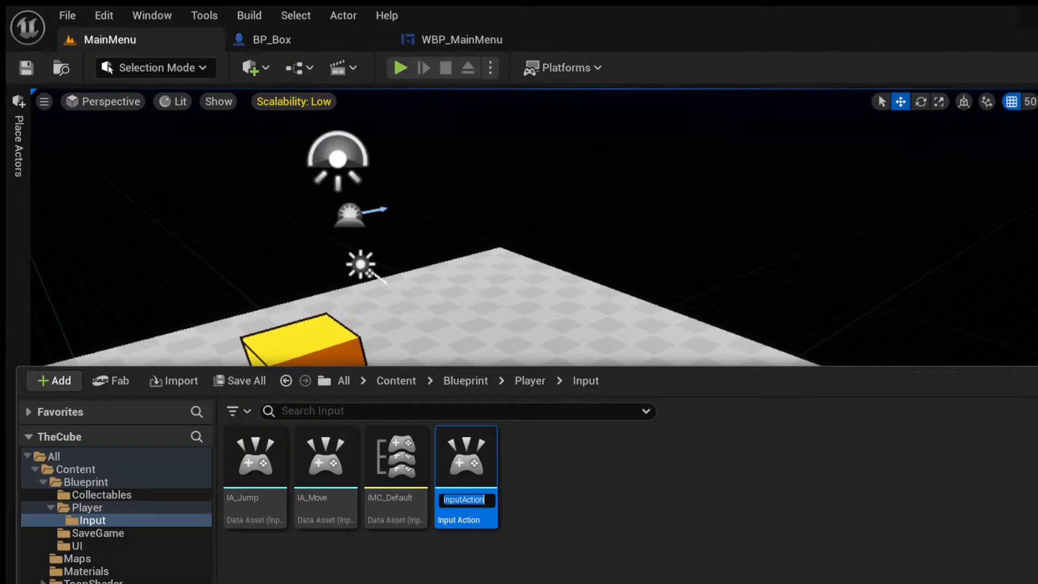
type("IA_")
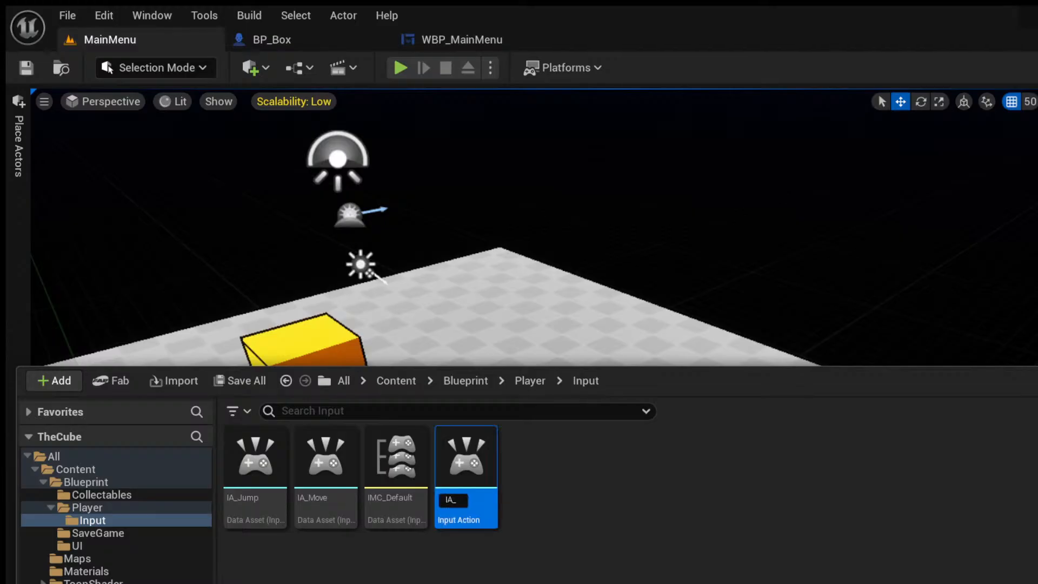
type("InGameMenu")
key("Return")
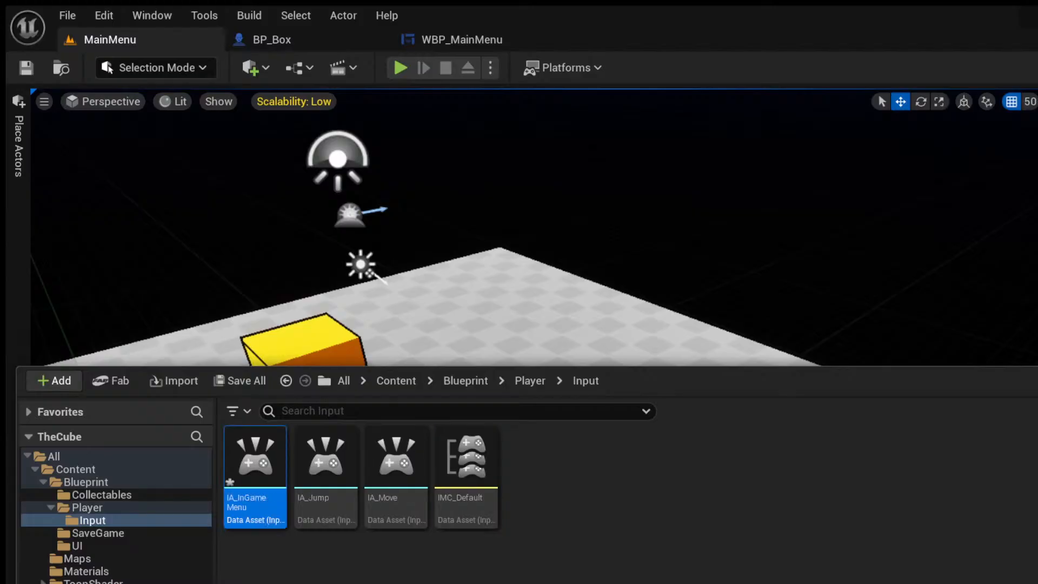
left_click(466, 460)
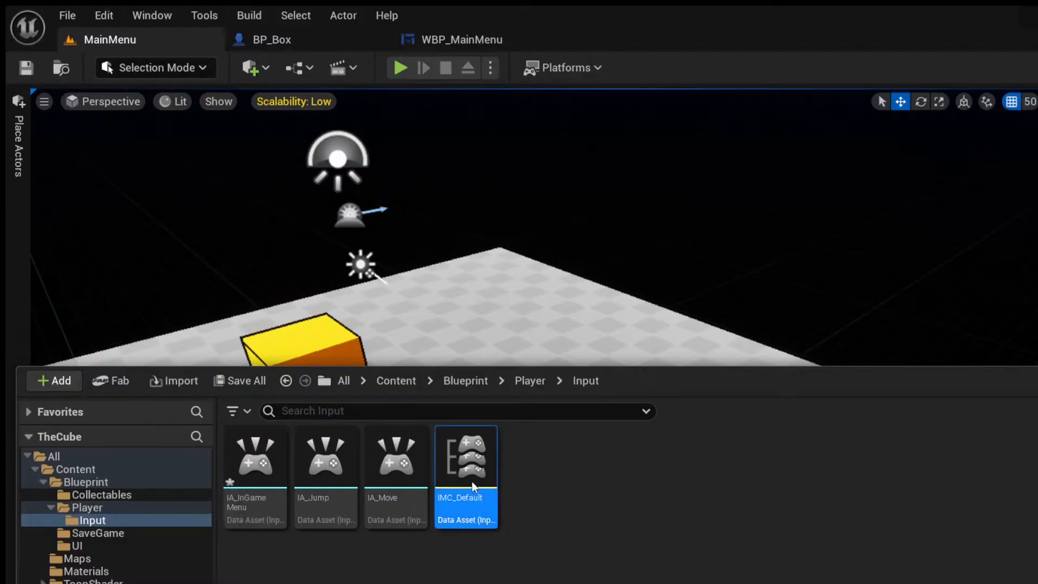
key("ctrl+space")
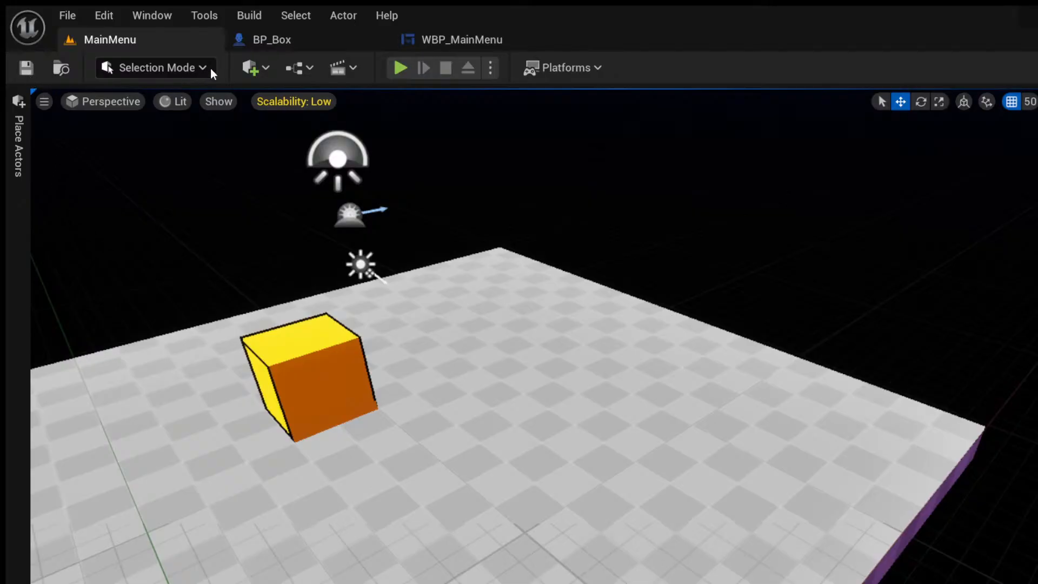
Add an EnhancedInputAction IA_InGameMenu event to an empty area of BP_Box's Event Graph and expand all its pins.
key("ctrl+space")
double_click(354, 482)
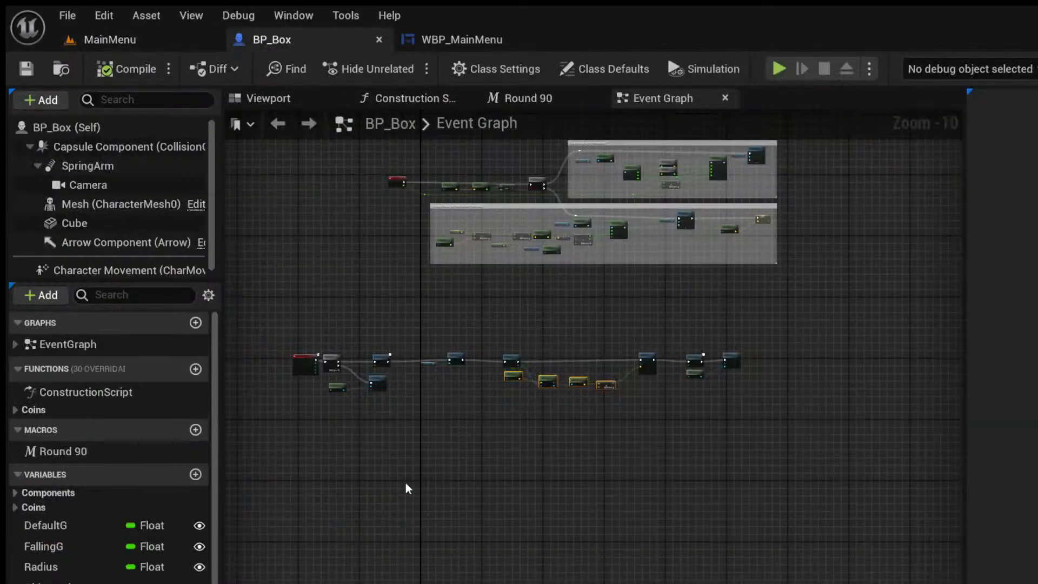
scroll(416, 465, "down", 3)
scroll(460, 432, "up", 6)
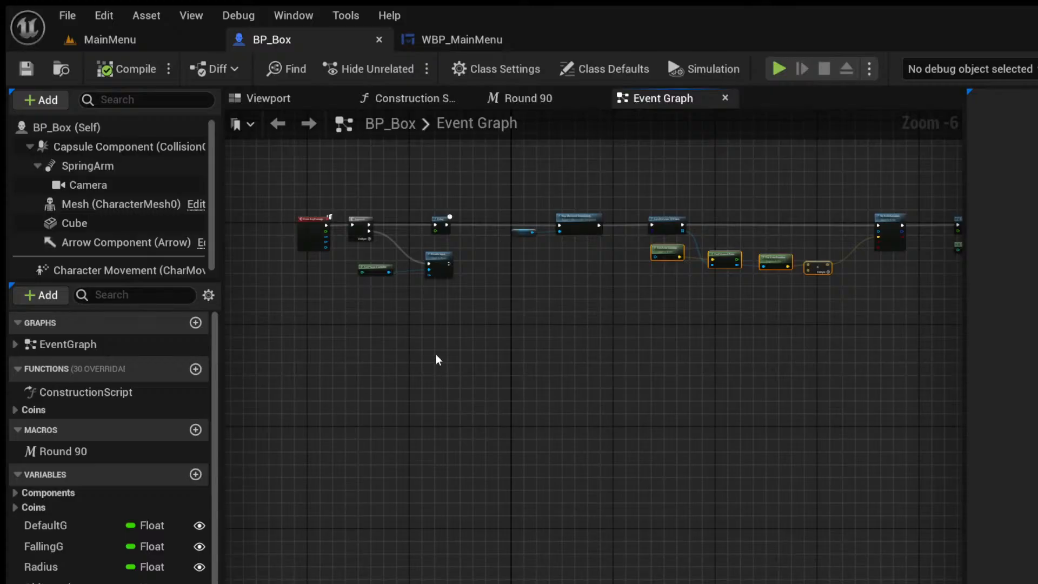
key("ctrl+v")
scroll(512, 457, "up", 6)
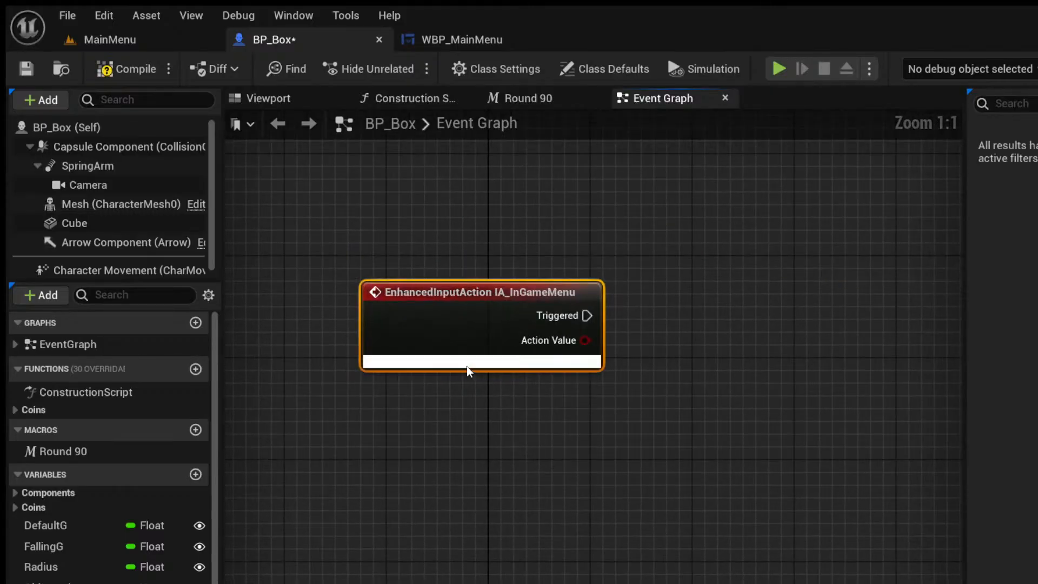
left_click(466, 366)
right_click_drag(660, 452, 618, 389)
left_click_drag(406, 331, 292, 419)
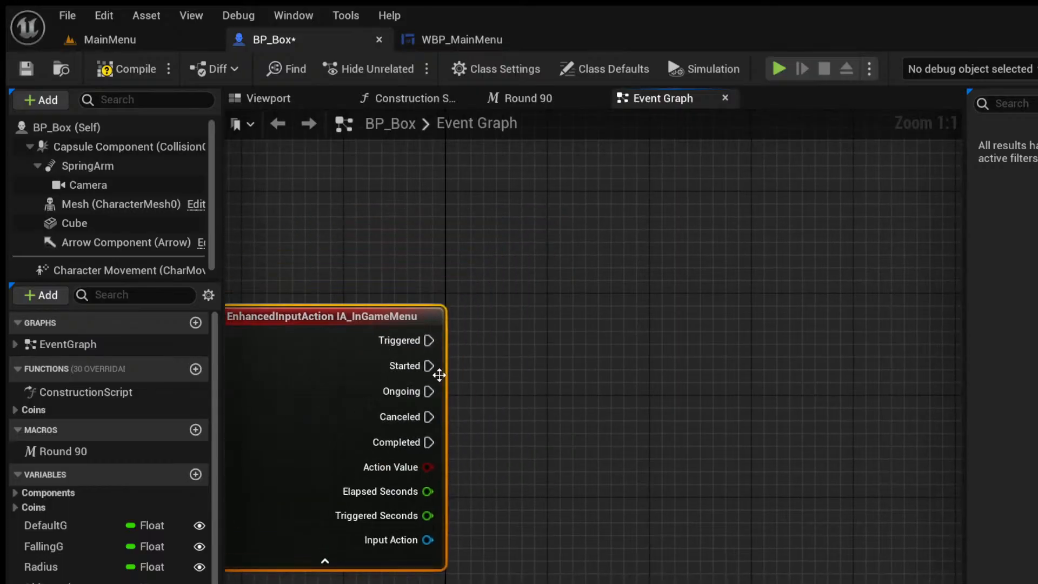
From the IA_InGameMenu event's Started pin, create a WBP_InGameMenu widget and connect its return value to an Add to Viewport node.
left_click_drag(430, 366, 547, 391)
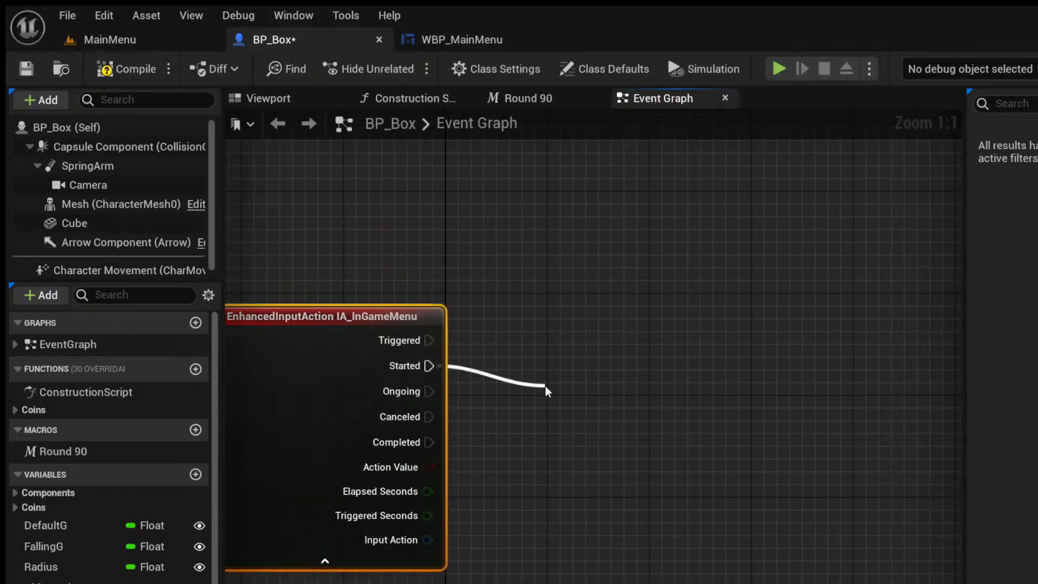
left_click_drag(547, 390, 547, 390)
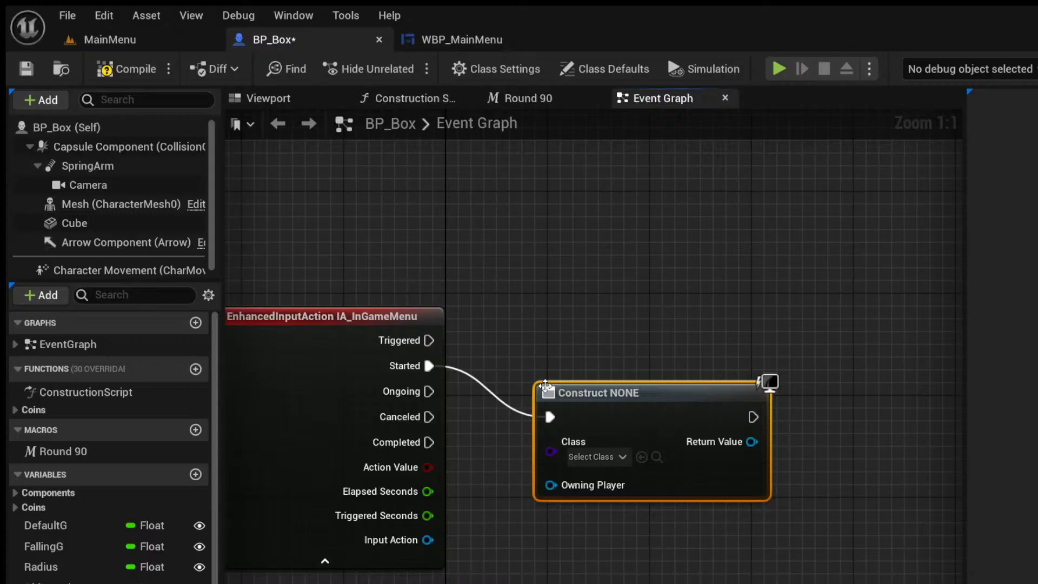
left_click(603, 455)
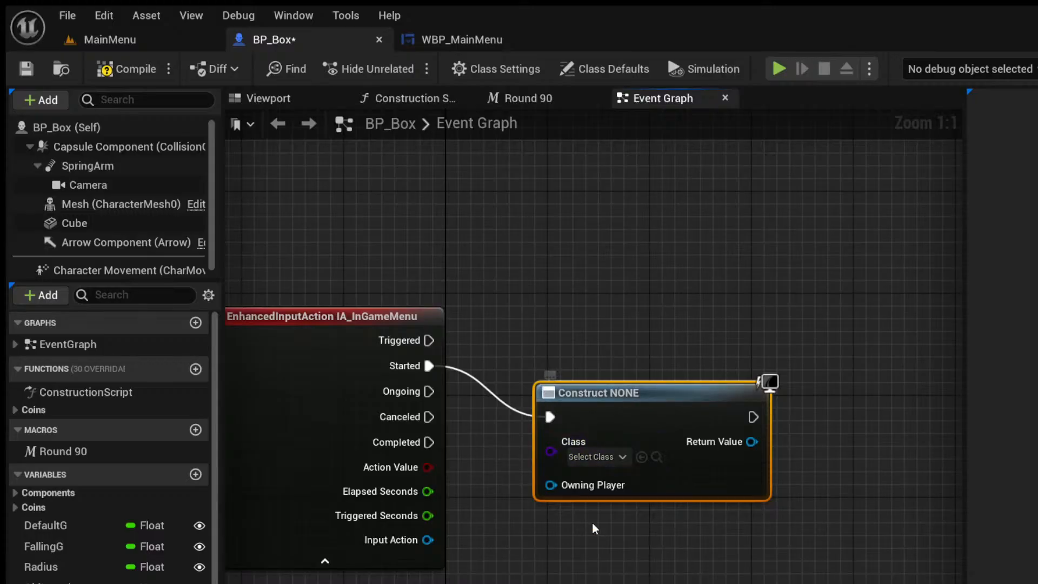
left_click(625, 523)
left_click_drag(637, 403, 611, 366)
right_click_drag(613, 371, 369, 358)
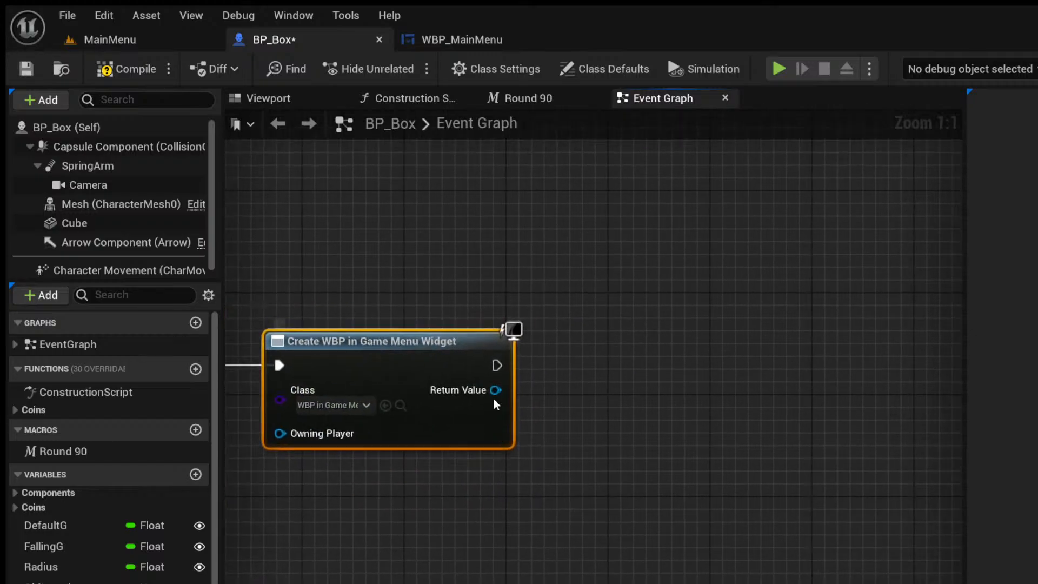
left_click_drag(496, 390, 588, 397)
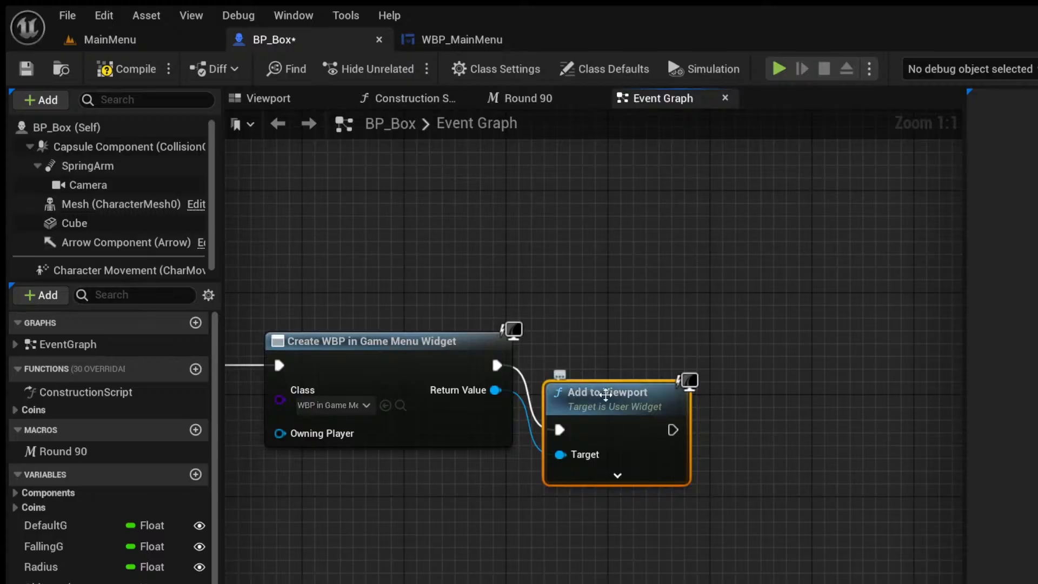
Align the Add to Viewport node with the widget creation node, set its ZOrder to 99, and compile and save BP_Box.
left_click_drag(607, 397, 630, 347)
left_click(625, 427)
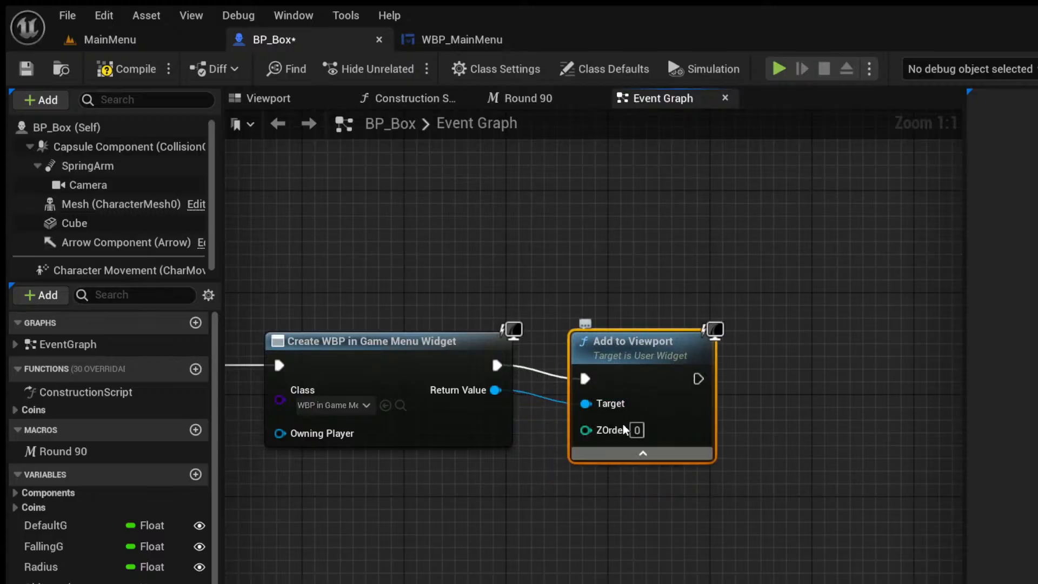
left_click(676, 455)
left_click(643, 426)
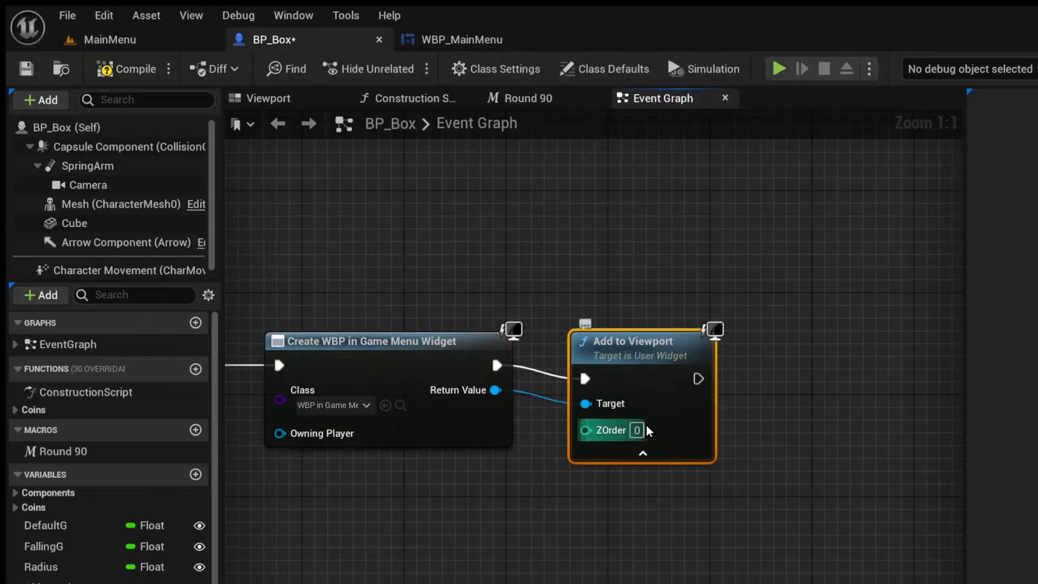
type("99")
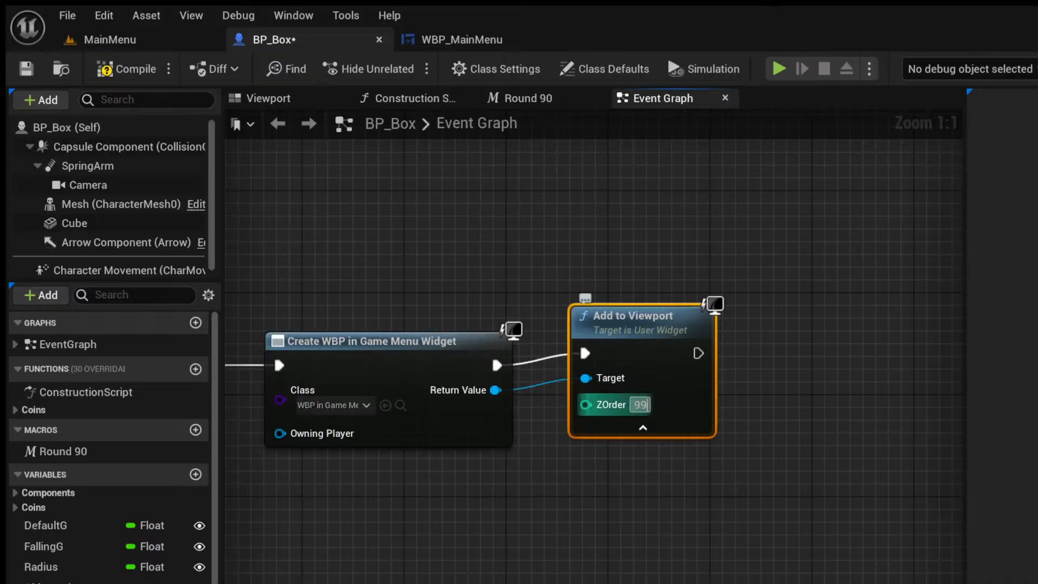
key("Return")
left_click_drag(645, 365, 645, 378)
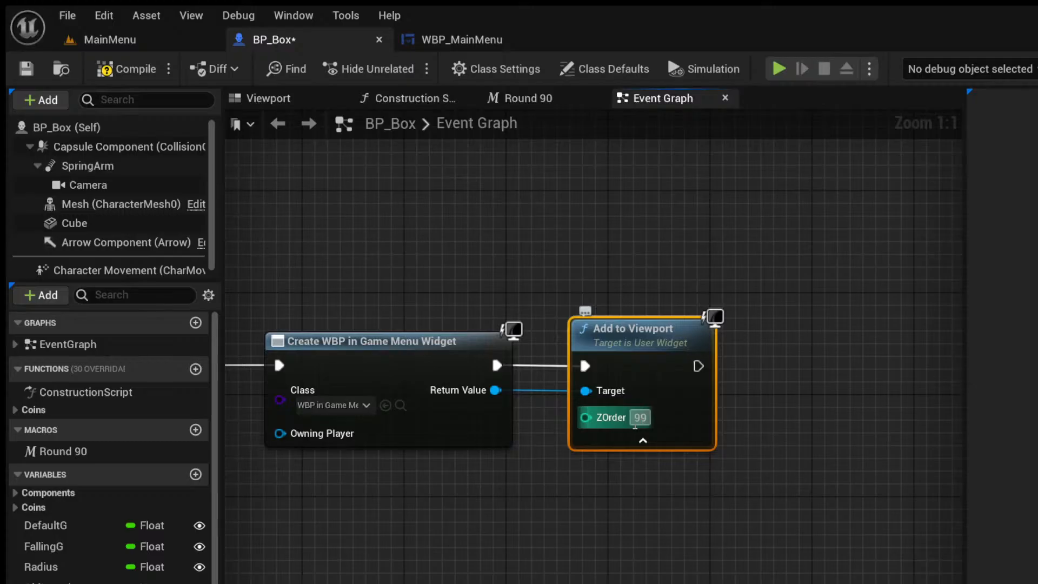
left_click(114, 68)
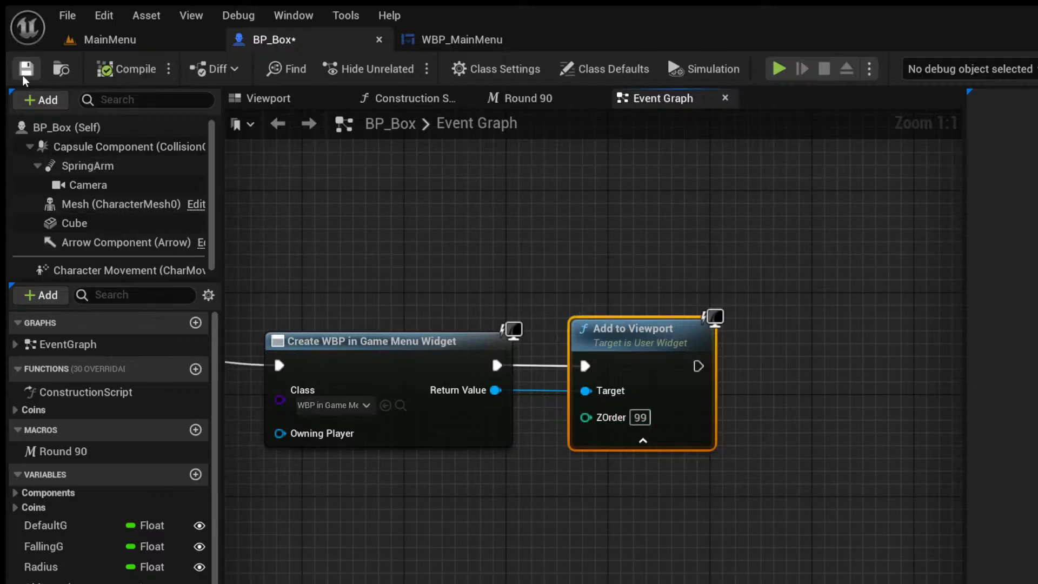
left_click(26, 70)
Play-test from the MainMenu level: start a level, move the box, open the in-game menu, and exit to the main menu.
left_click(86, 42)
left_click(399, 69)
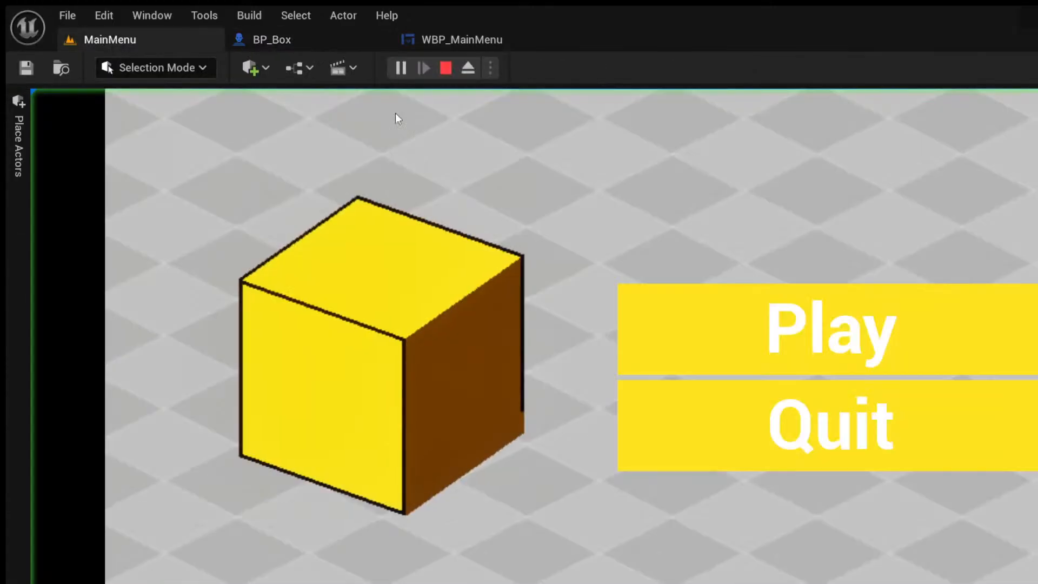
left_click(690, 352)
left_click(271, 281)
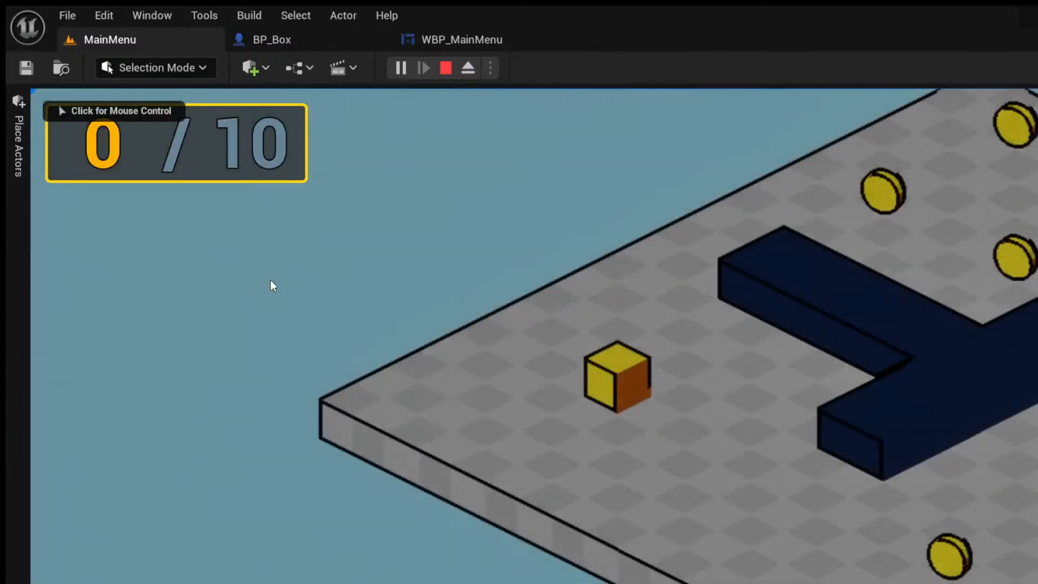
key("d")
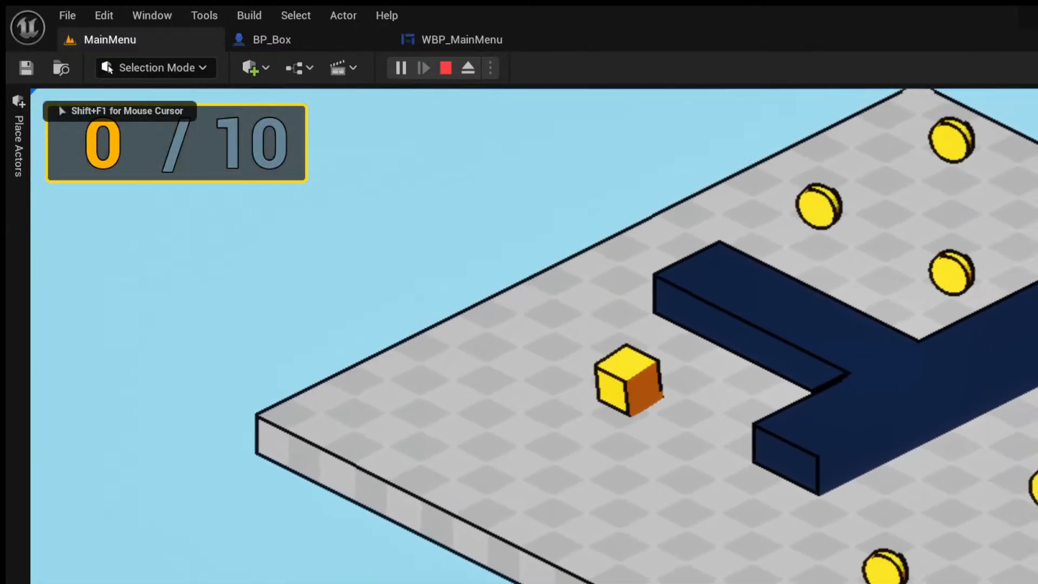
key("a")
key("p")
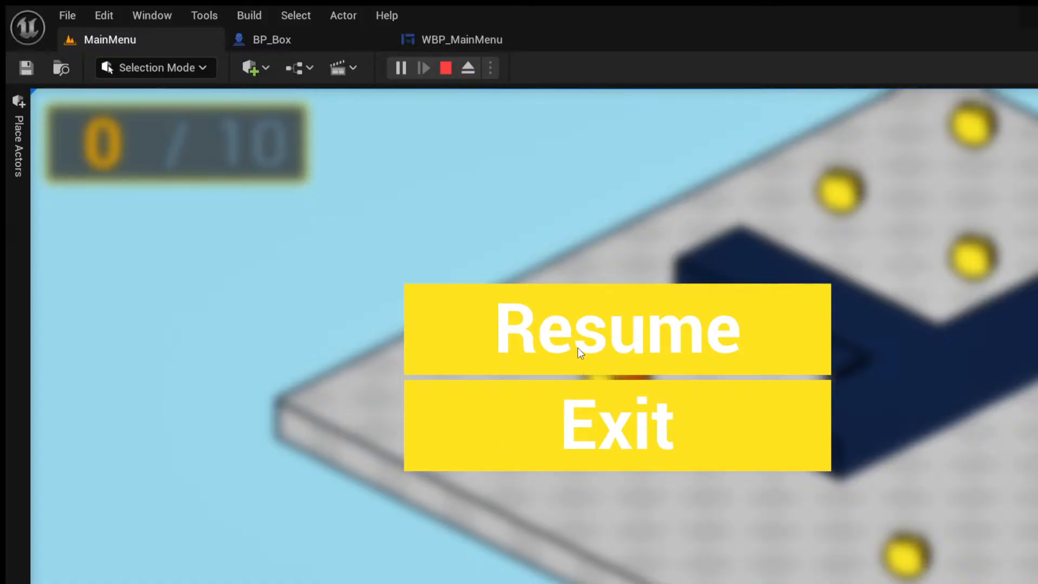
left_click(570, 418)
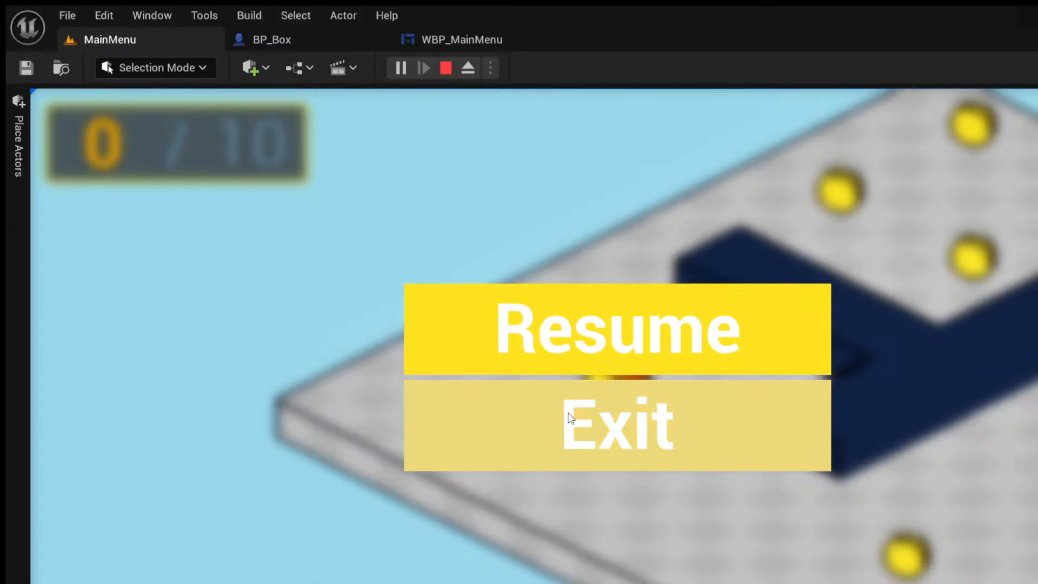
left_click(553, 426)
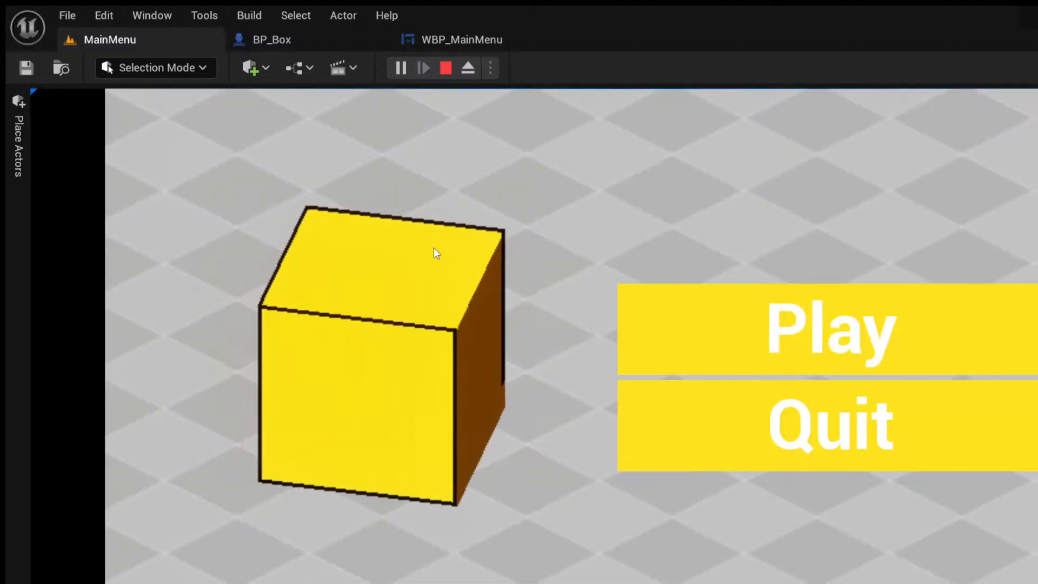
Start another level from the main menu, test the in-game menu's Resume option, move the box, and end the play session.
left_click(838, 317)
left_click(368, 216)
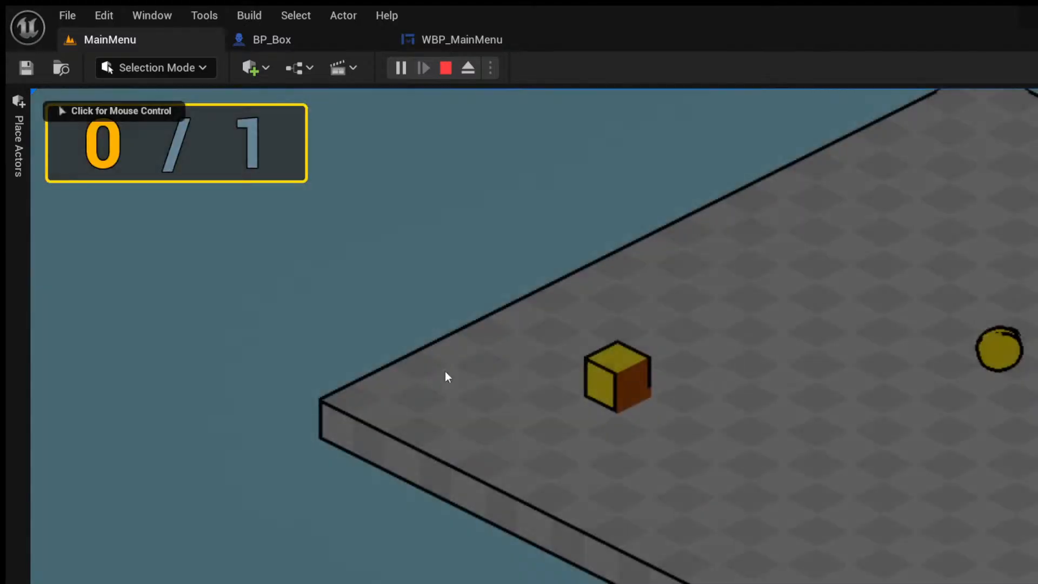
left_click(635, 410)
key("p")
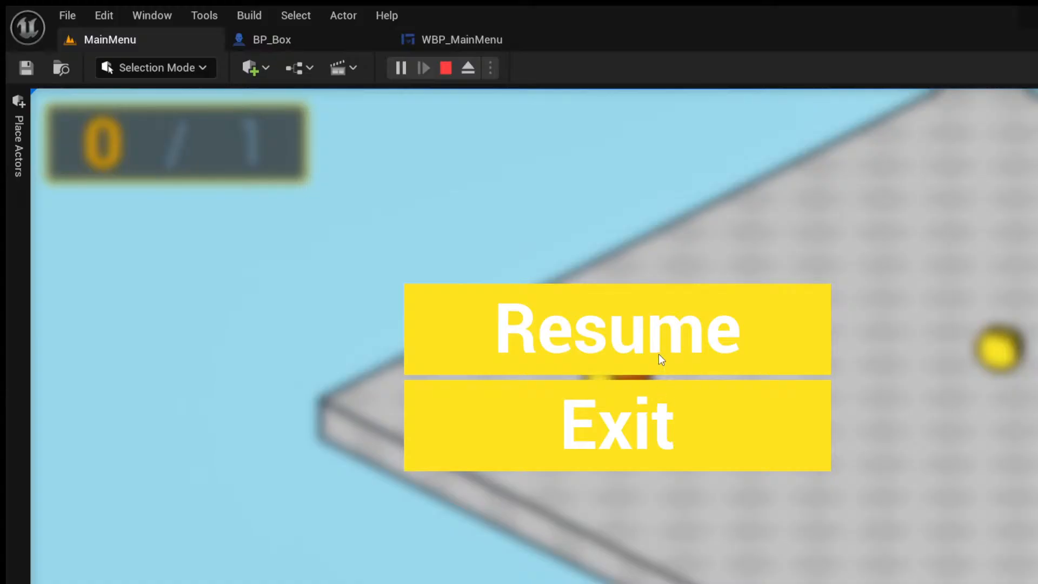
left_click(653, 326)
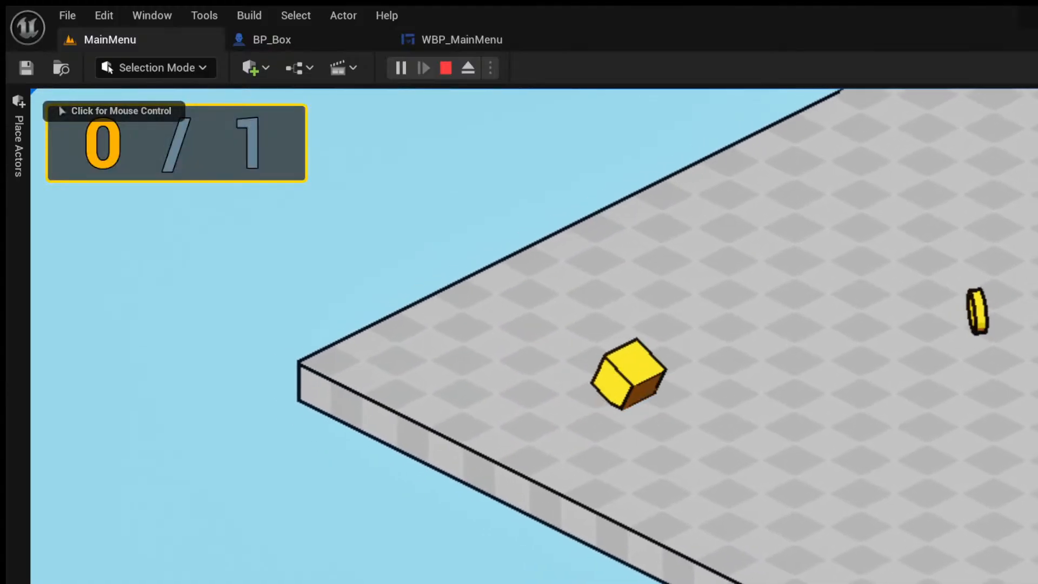
key("d")
key("a")
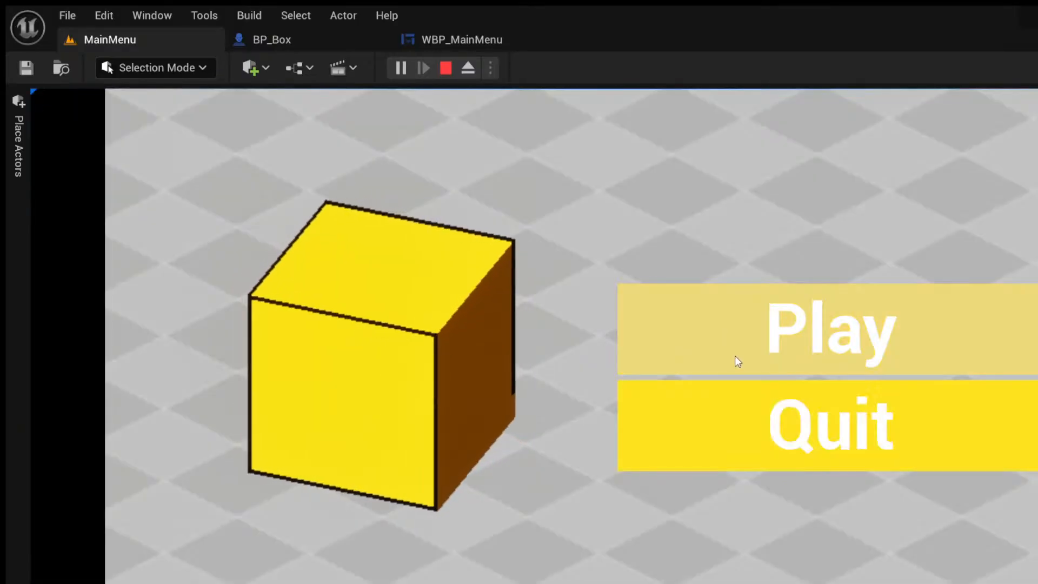
key("Escape")
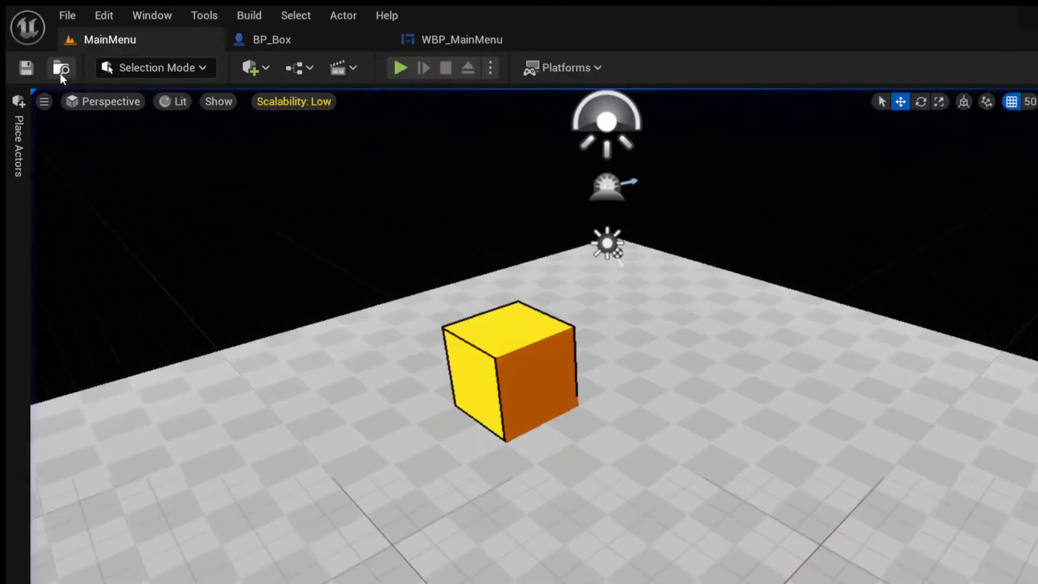